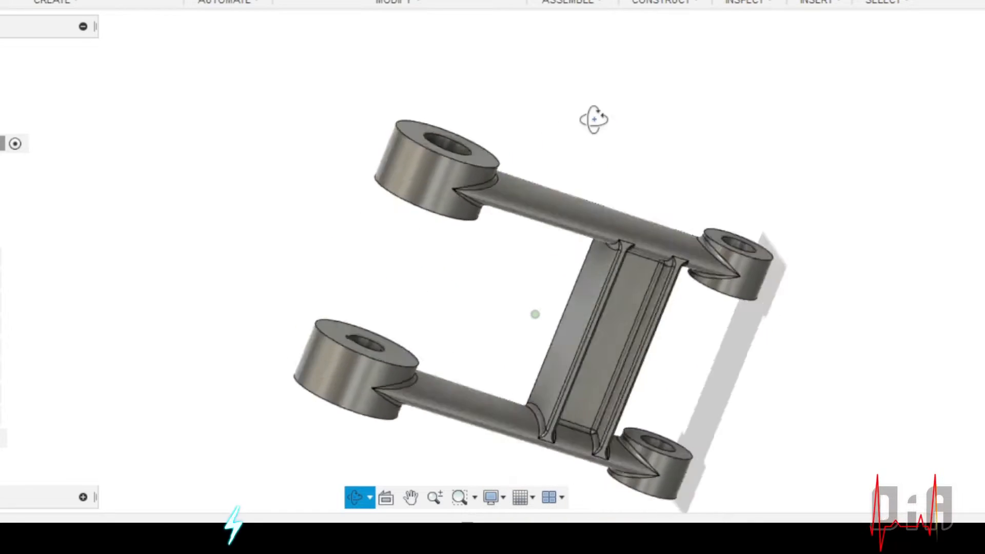
# Examine the finished belt tightener frame from several angles, including its bosses, arms and connecting web
pyautogui.scroll(-3, 661, 96)
pyautogui.scroll(4, 576, 248)
pyautogui.keyDown('shift'); pyautogui.moveTo(576, 253); pyautogui.dragTo(231, 189, button='middle'); pyautogui.keyUp('shift')
pyautogui.scroll(-2, 493, 202)
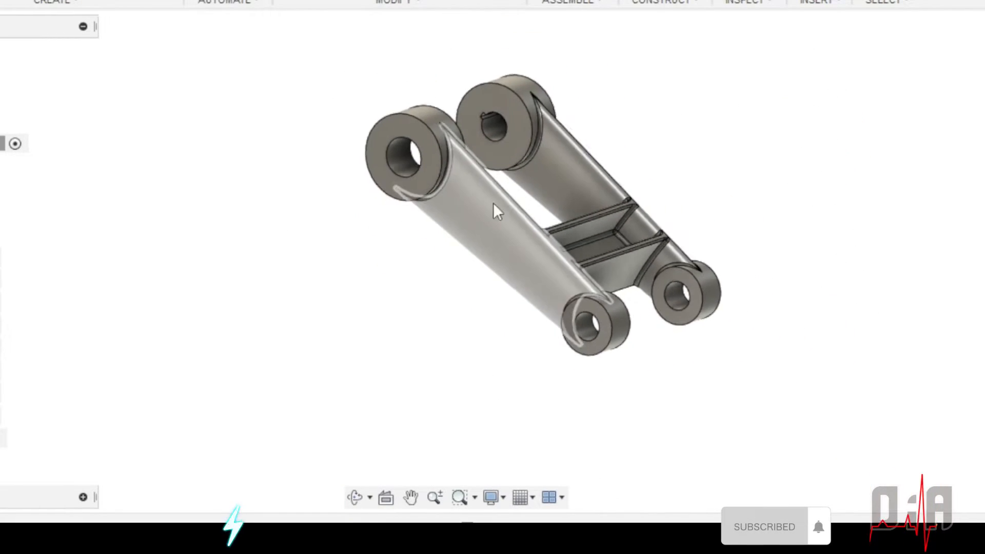
pyautogui.scroll(5, 567, 205)
pyautogui.keyDown('shift'); pyautogui.moveTo(567, 205); pyautogui.dragTo(523, 111, button='middle'); pyautogui.keyUp('shift')
pyautogui.scroll(-3, 831, 378)
pyautogui.scroll(2, 775, 271)
pyautogui.scroll(-4, 772, 279)
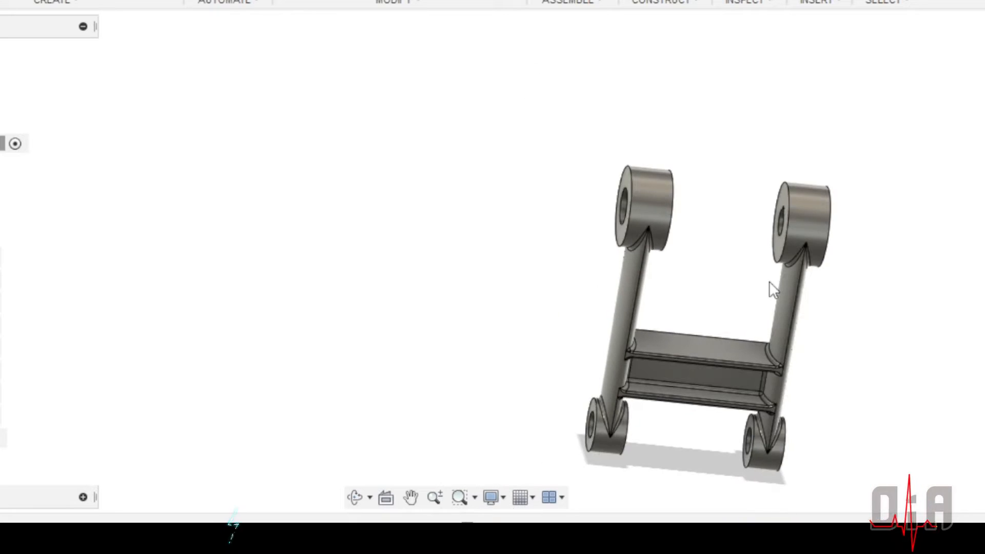
pyautogui.scroll(2, 806, 392)
pyautogui.keyDown('shift'); pyautogui.moveTo(800, 410); pyautogui.dragTo(798, 40, button='middle'); pyautogui.keyUp('shift')
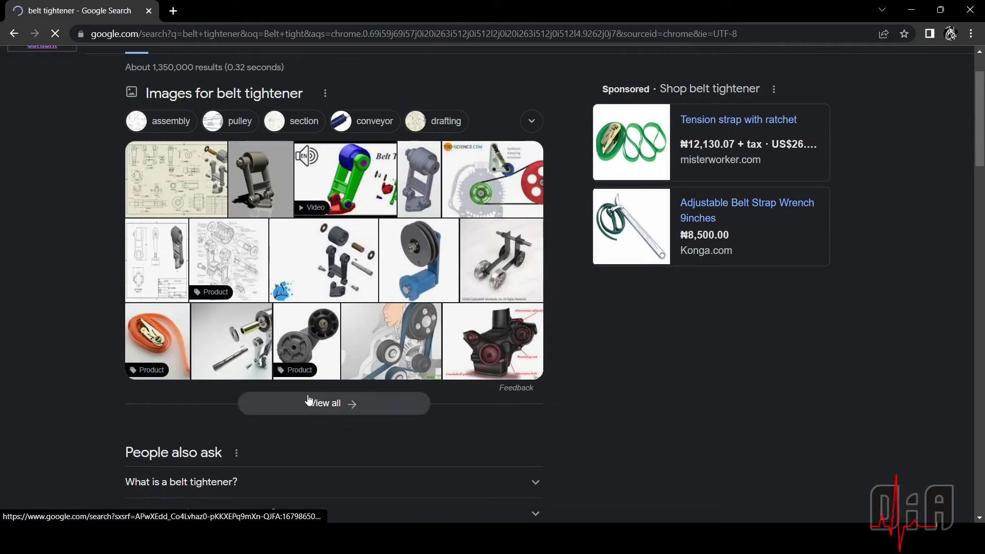
# In the web browser, show all image results for "belt tightener" and look through them
pyautogui.click(318, 405)
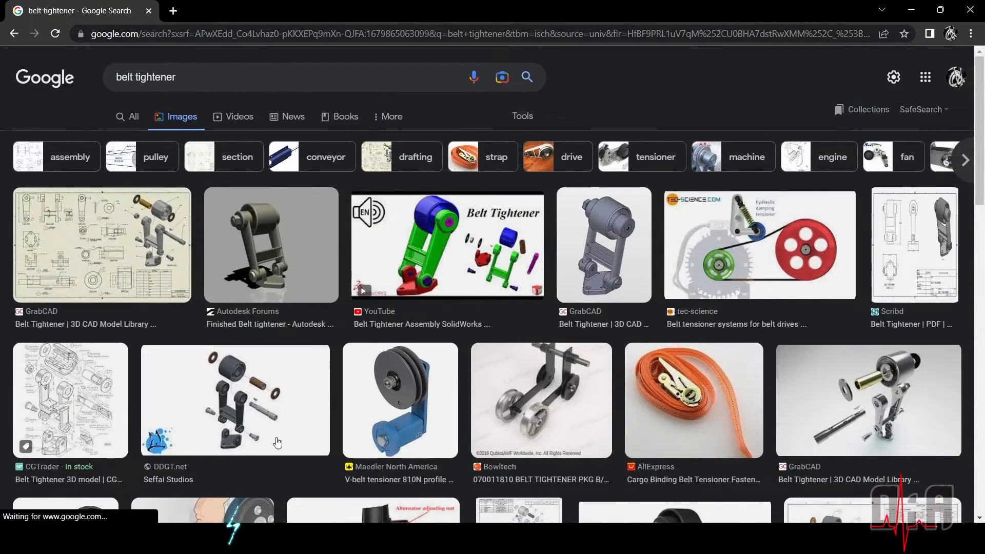
pyautogui.scroll(-7, 245, 380)
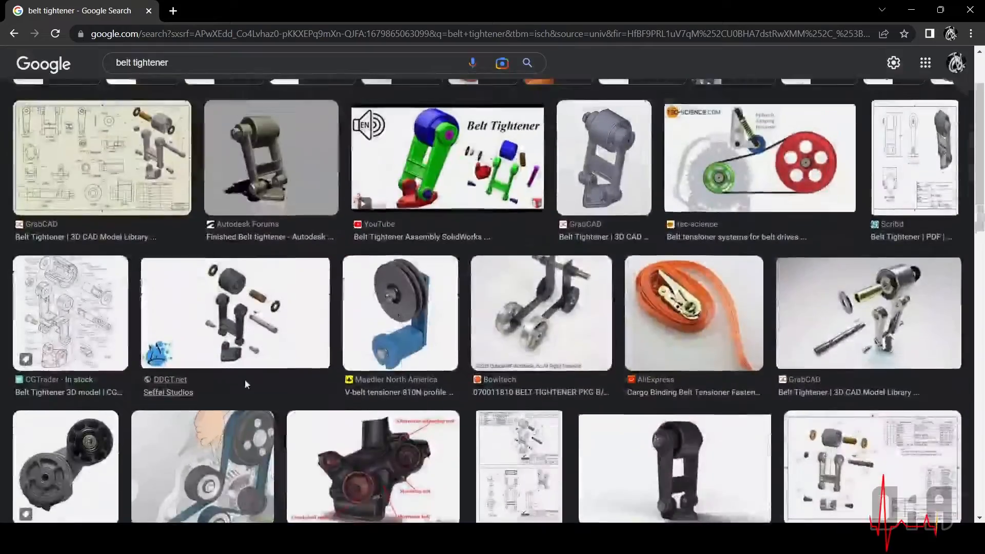
pyautogui.scroll(-8, 246, 384)
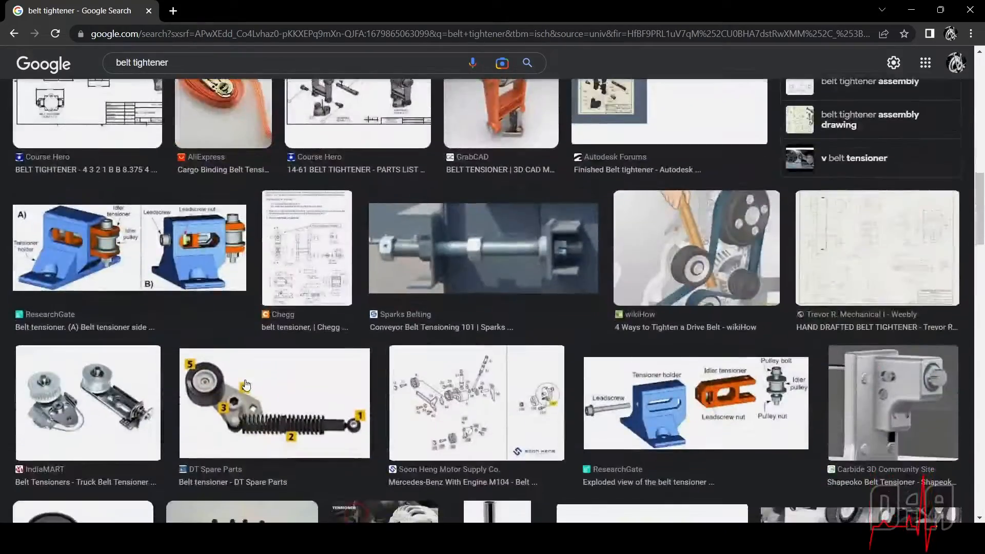
pyautogui.scroll(15, 246, 359)
# Search for "use of belt tightener" and show the general web results instead of images
pyautogui.click(117, 77)
pyautogui.write('use of')
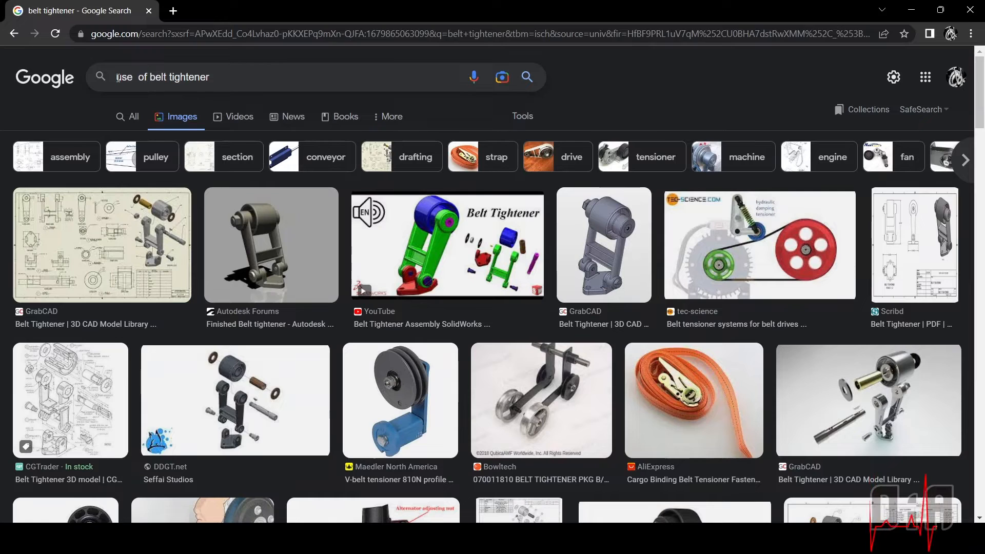
pyautogui.press('Return')
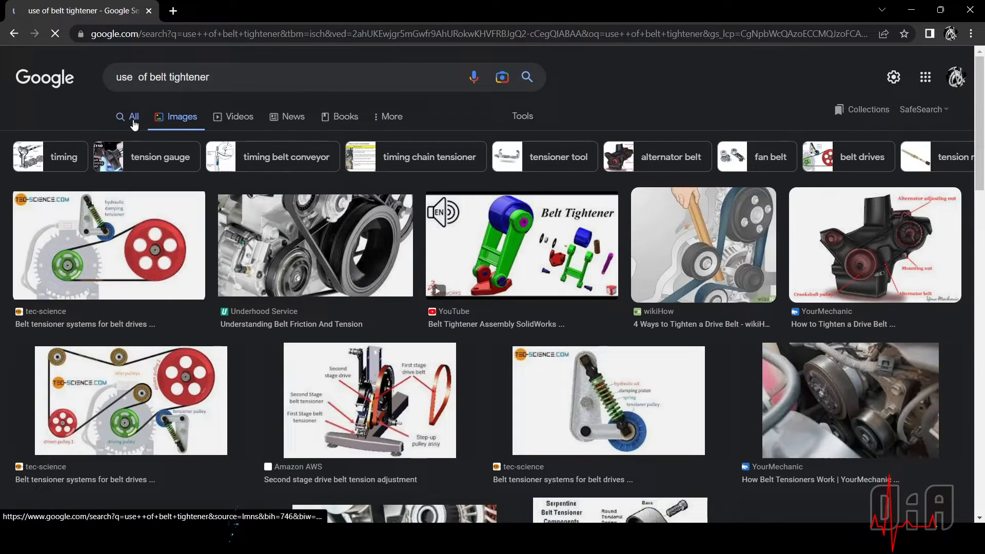
pyautogui.click(134, 122)
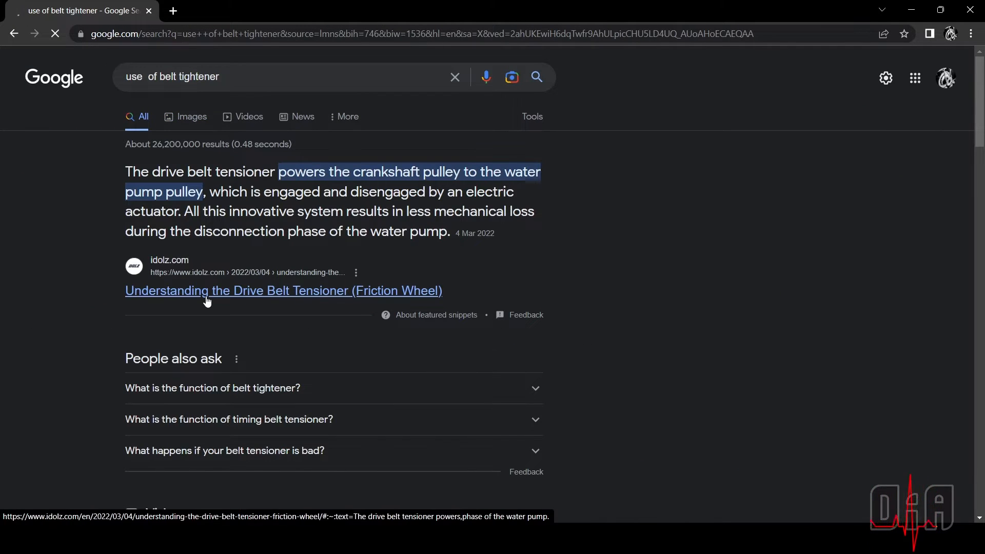
# Open the YourMechanic article "How Belt Tensioners Work", skim it and return to the search results
pyautogui.scroll(-15, 206, 301)
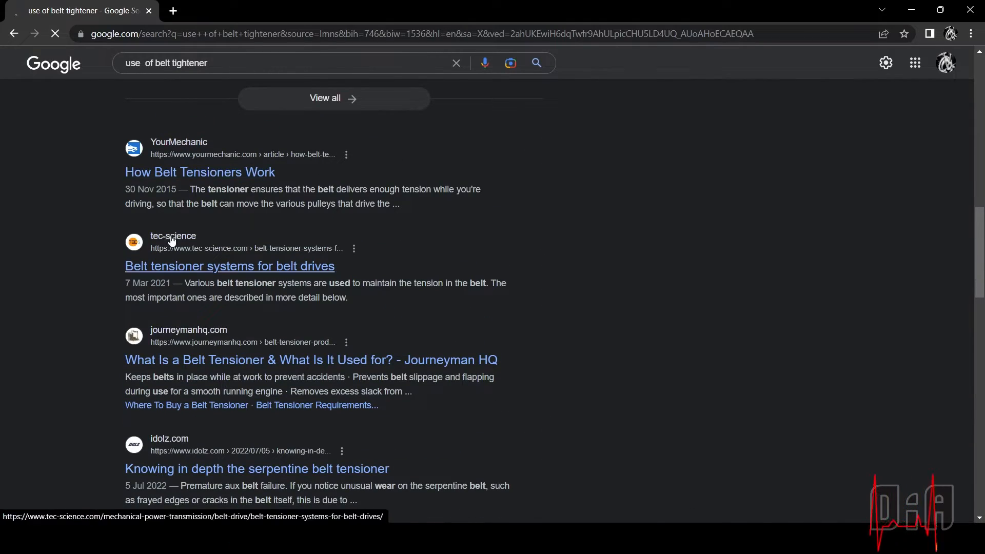
pyautogui.click(216, 175)
pyautogui.scroll(-7, 287, 267)
pyautogui.scroll(7, 287, 267)
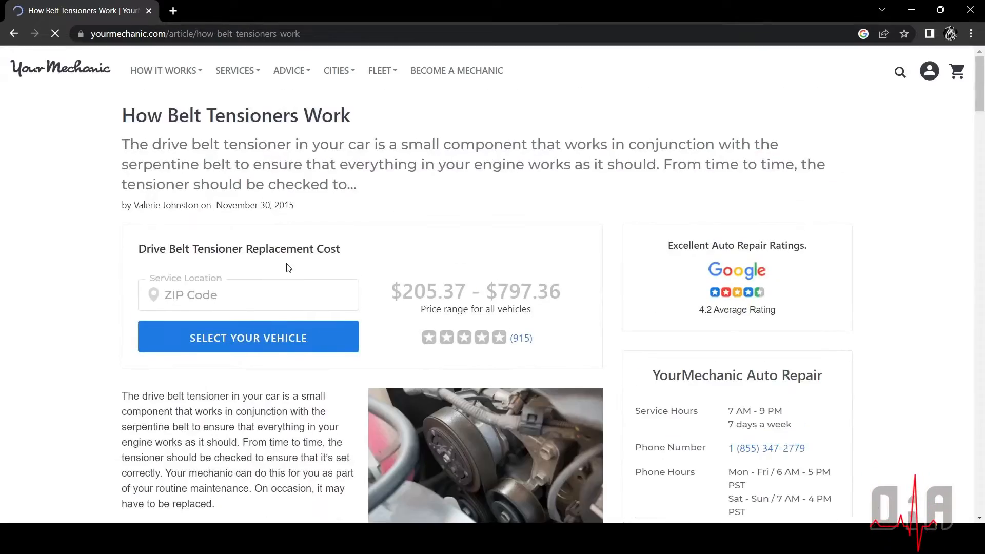
pyautogui.scroll(-10, 288, 267)
pyautogui.scroll(7, 258, 366)
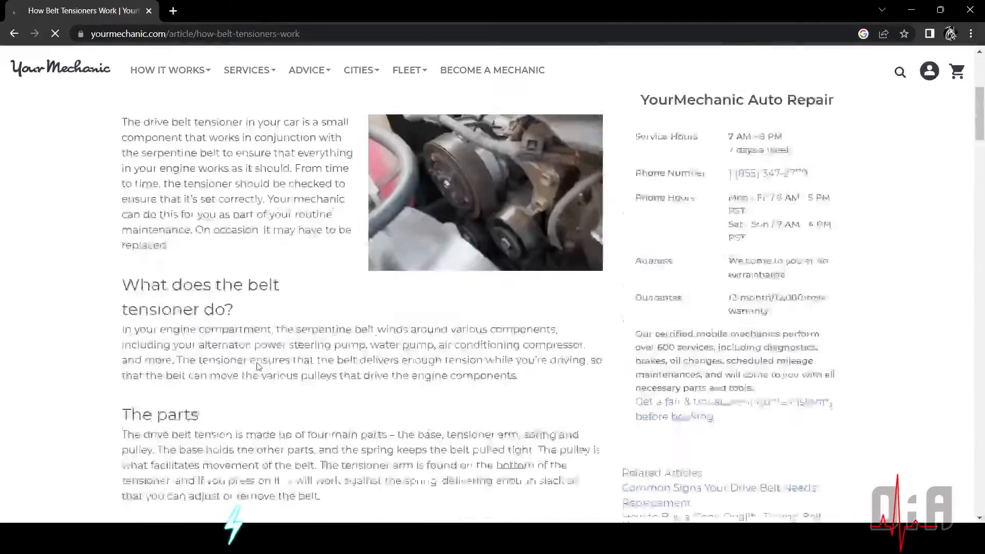
pyautogui.scroll(5, 258, 366)
pyautogui.click(11, 33)
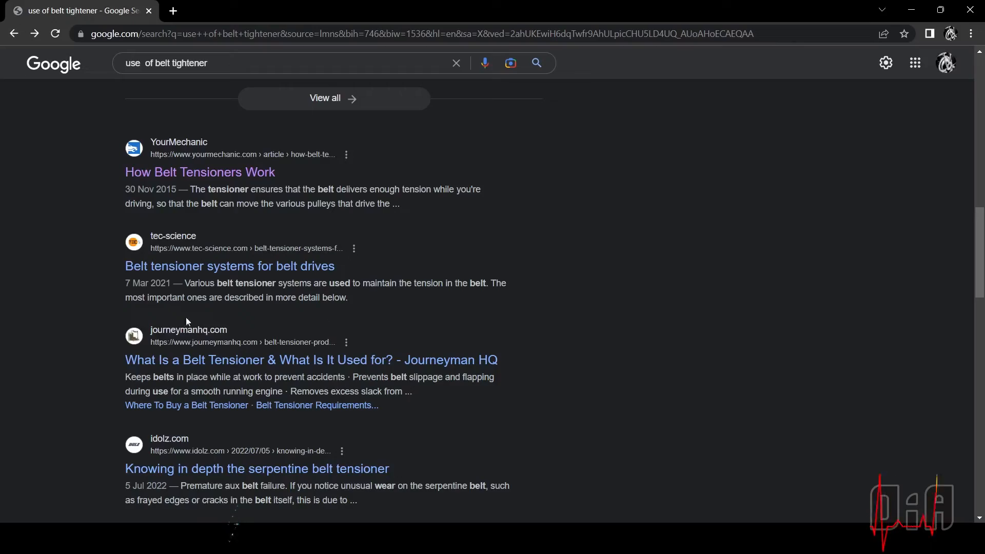
# Open the Journeyman HQ article on what a belt tensioner is used for, skim it and return to the results
pyautogui.click(191, 361)
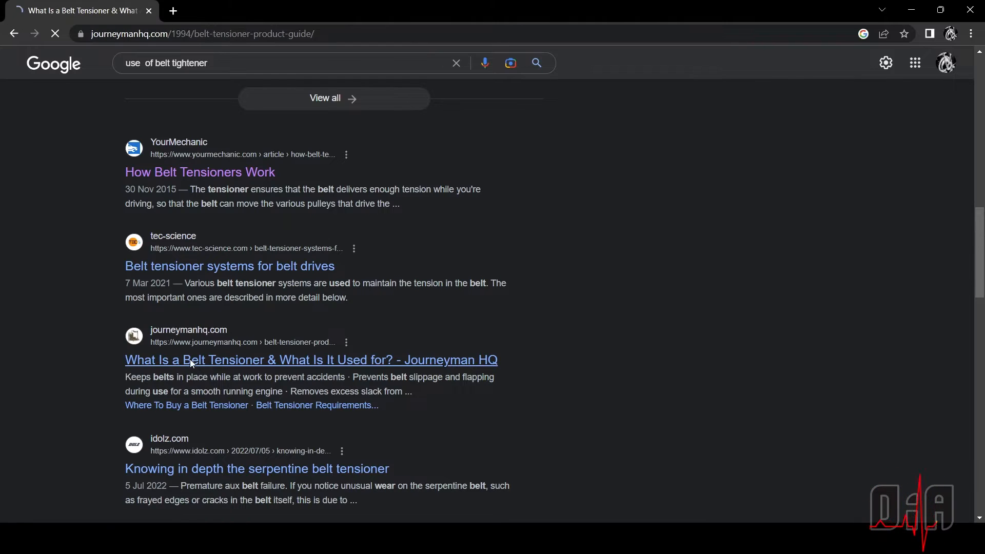
pyautogui.scroll(-3, 330, 312)
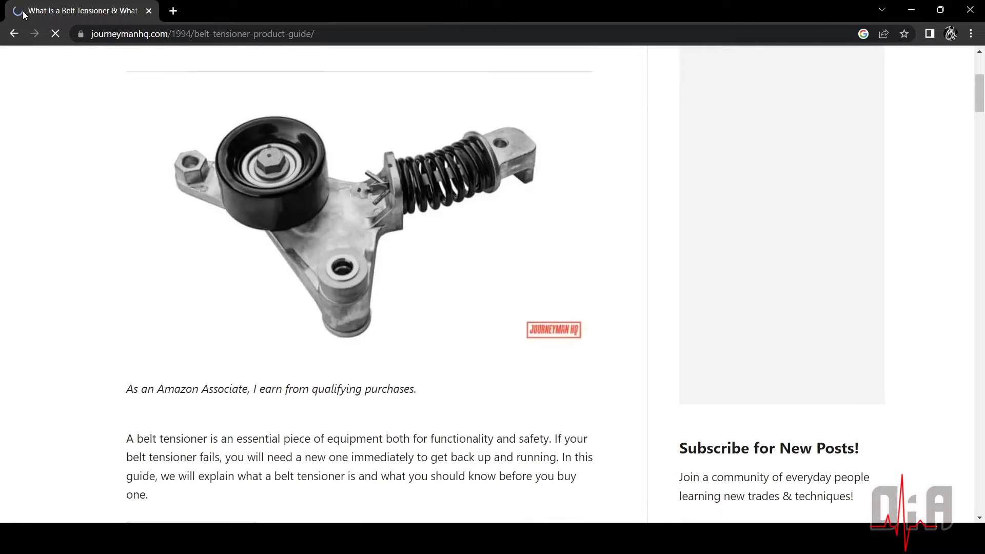
pyautogui.click(11, 34)
# Expand the Drive Belt tensioner Pulley products further down the results and look through the results for the Dayco 89016 pulley
pyautogui.scroll(-7, 171, 303)
pyautogui.scroll(-1, 171, 303)
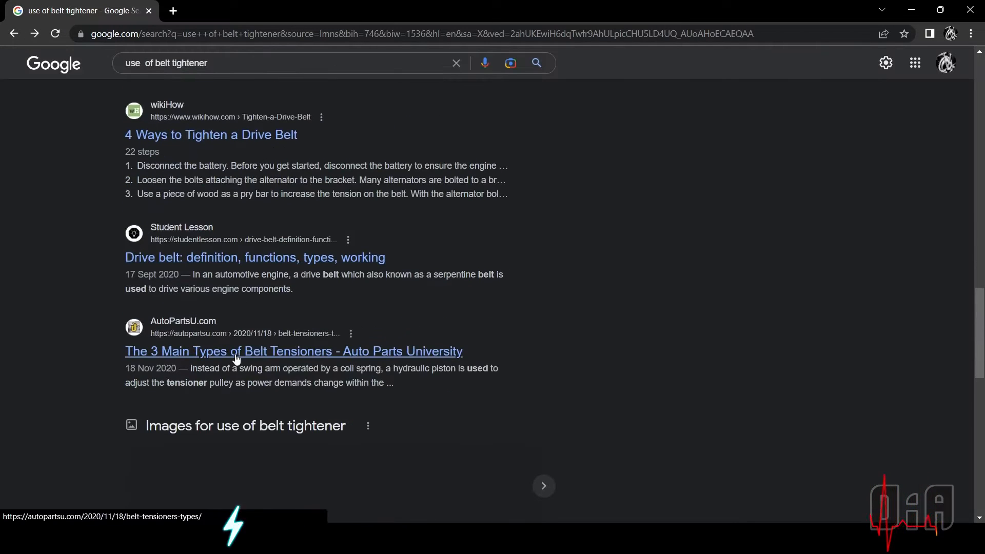
pyautogui.scroll(-6, 234, 354)
pyautogui.scroll(-6, 236, 359)
pyautogui.scroll(2, 231, 370)
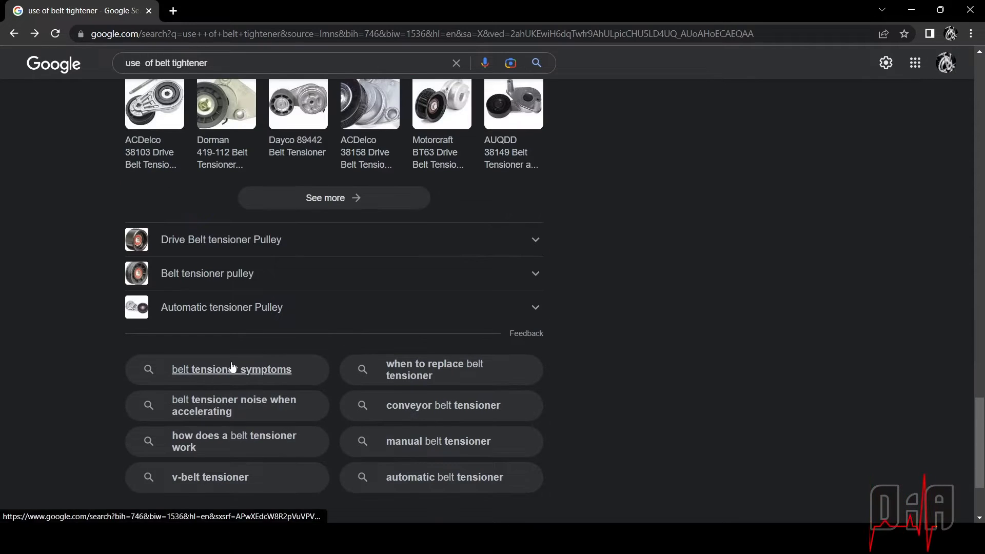
pyautogui.click(205, 240)
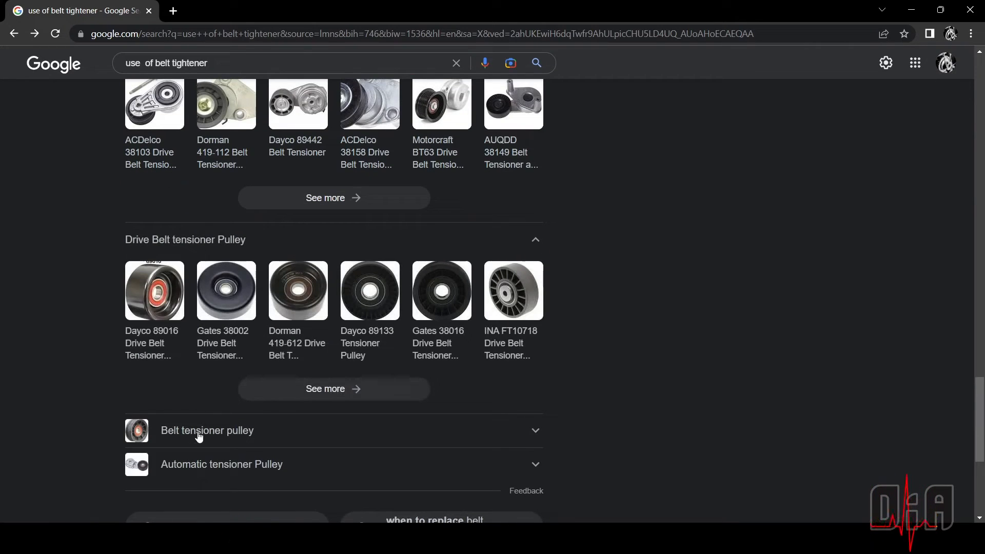
pyautogui.click(167, 349)
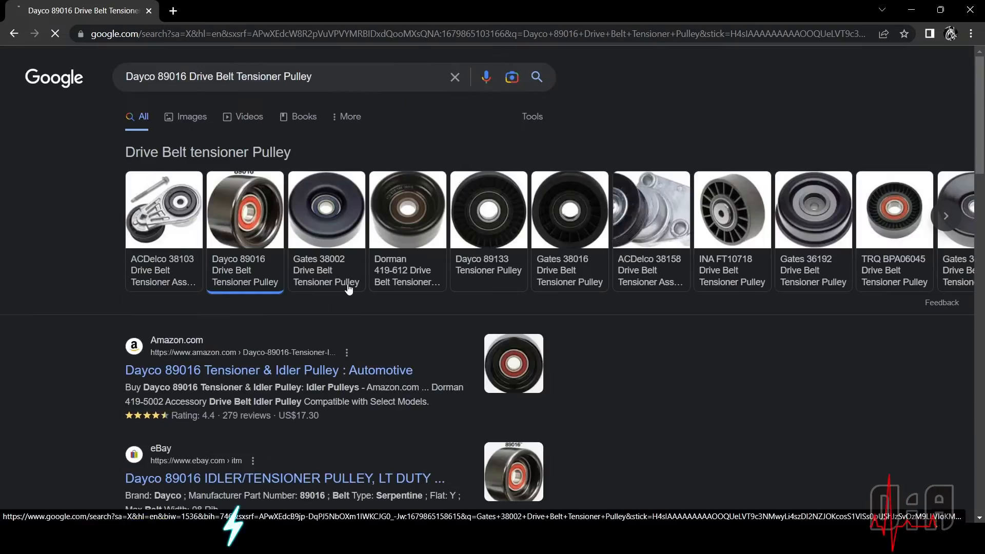
pyautogui.scroll(-12, 347, 284)
pyautogui.scroll(10, 347, 284)
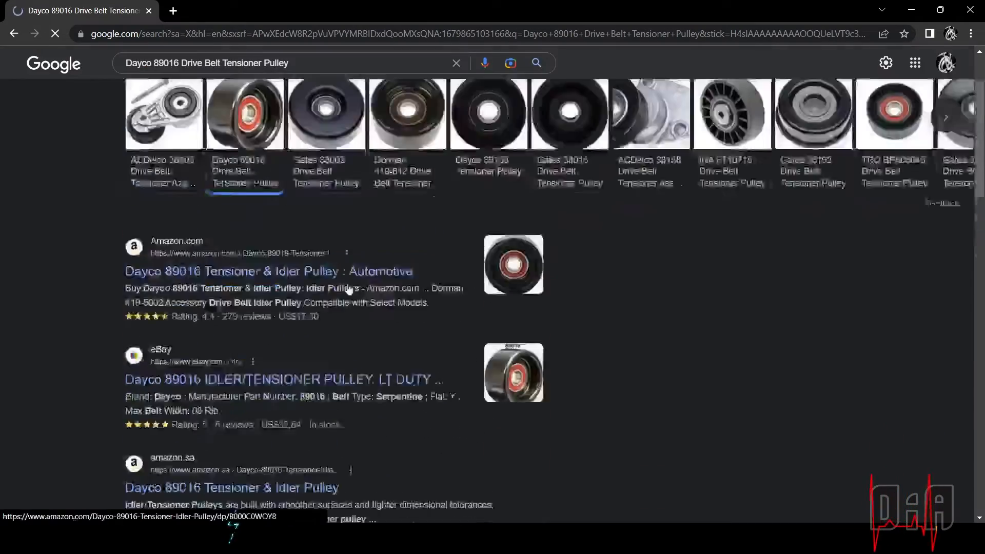
pyautogui.scroll(2, 347, 289)
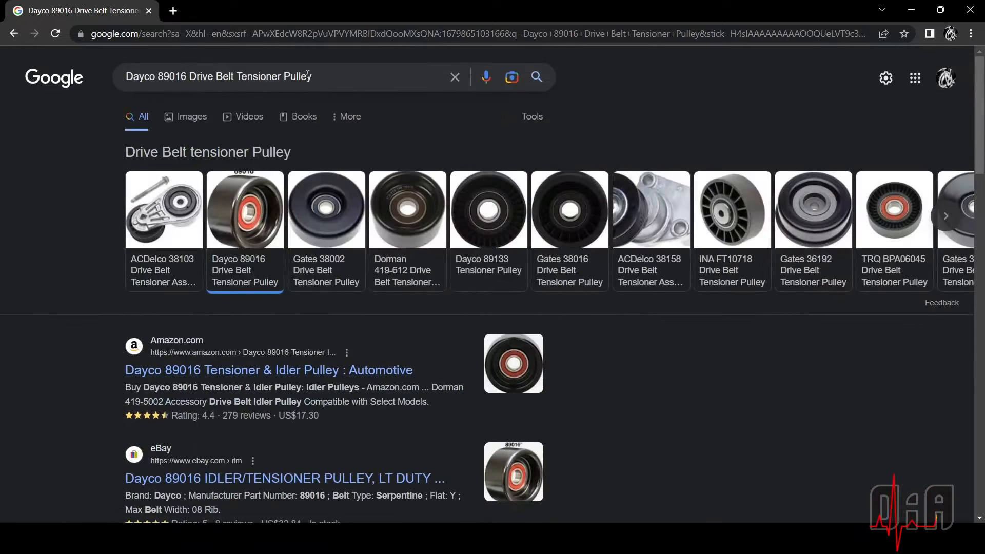
# Shorten the query to "Belt Tensioner Pulley", run the search and skim its web results
pyautogui.click(217, 77)
pyautogui.hotkey('ctrl', 'BackSpace')
pyautogui.hotkey('ctrl', 'BackSpace')
pyautogui.hotkey('ctrl', 'BackSpace')
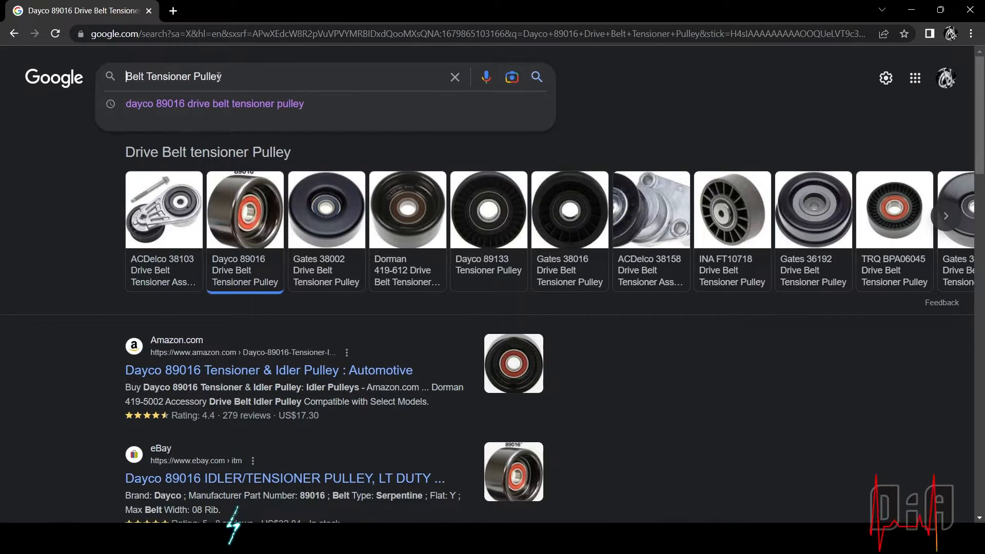
pyautogui.press('Return')
pyautogui.scroll(-15, 228, 295)
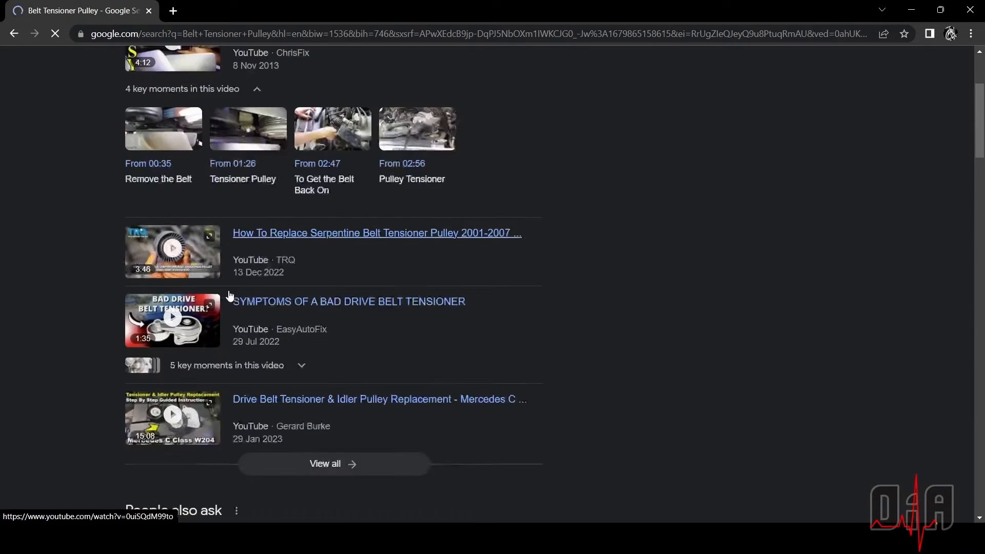
pyautogui.scroll(15, 229, 292)
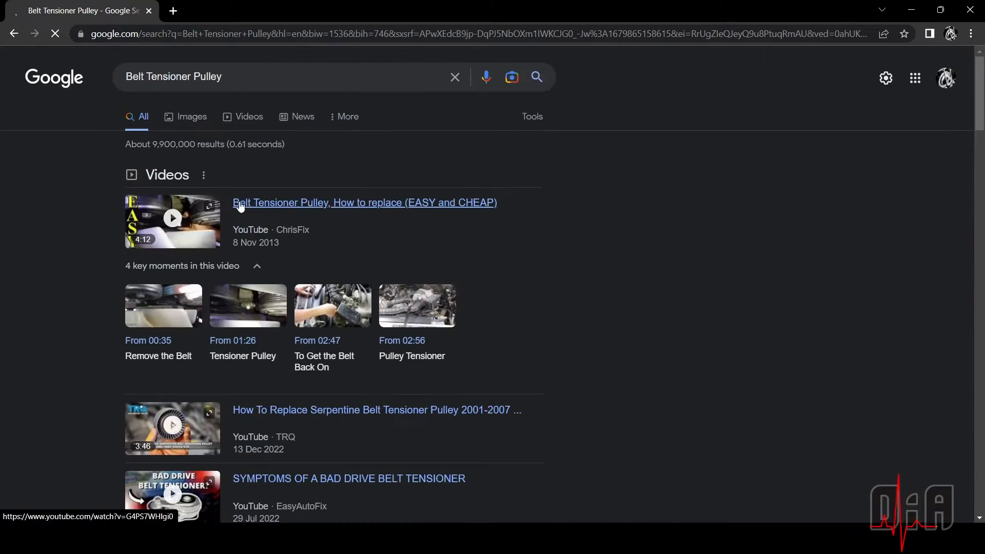
# Show the image results for "Belt Tensioner Pulley" and look through them
pyautogui.click(204, 123)
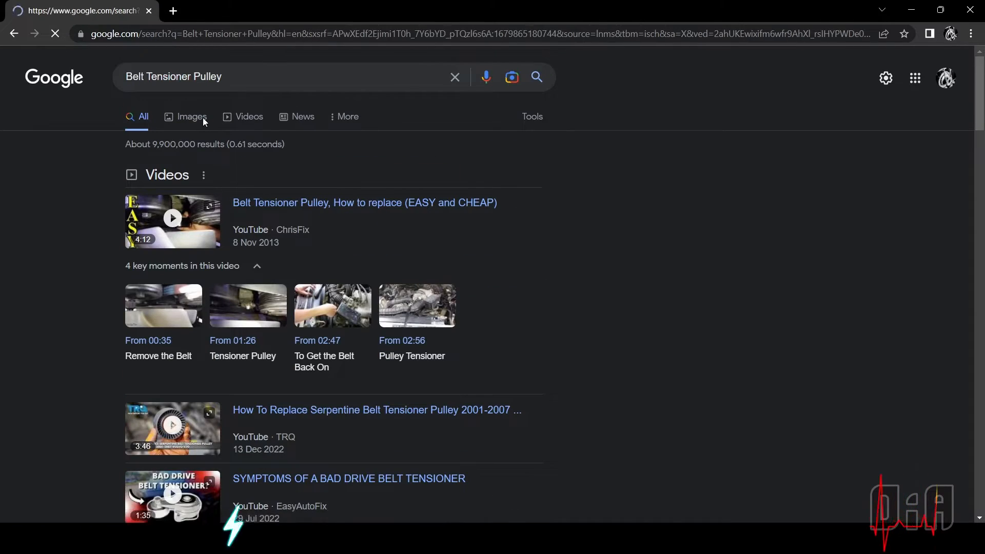
pyautogui.scroll(-13, 236, 339)
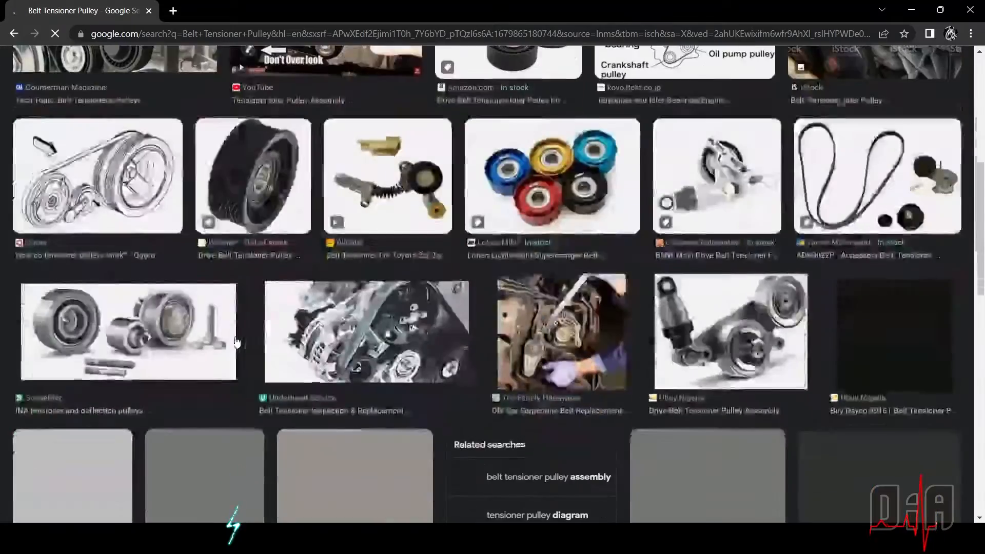
pyautogui.scroll(-3, 236, 342)
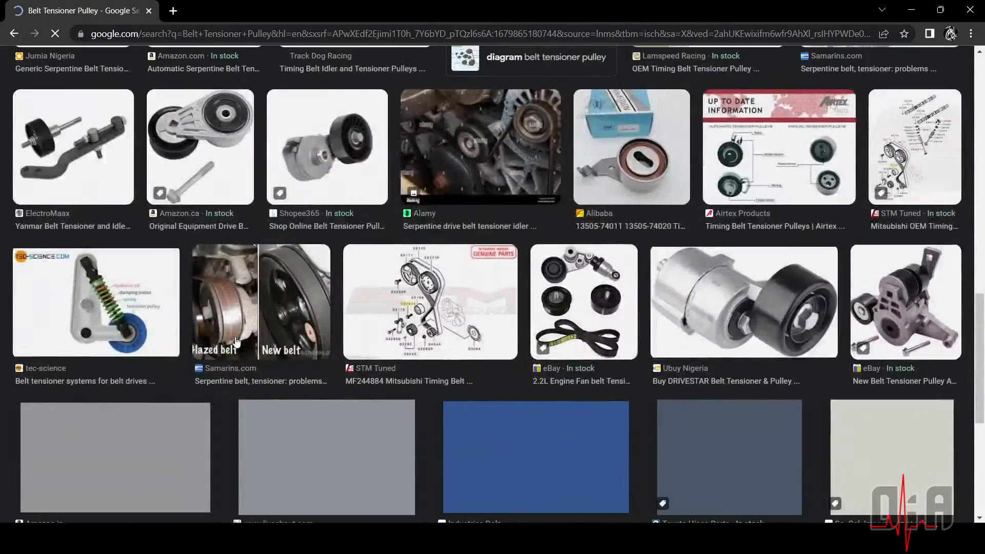
pyautogui.scroll(15, 247, 287)
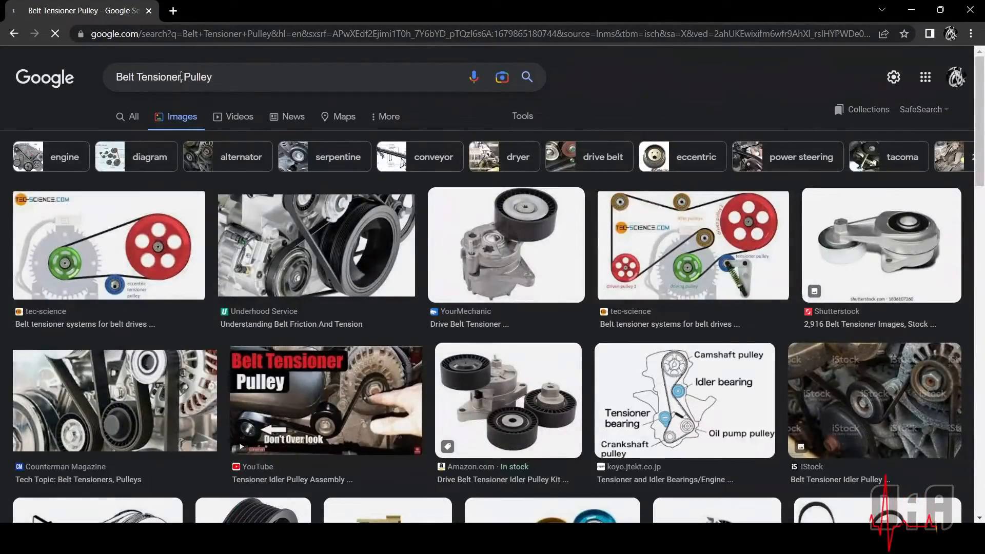
# Search for images of "Belt Tightener Pulley"
pyautogui.write('ightene')
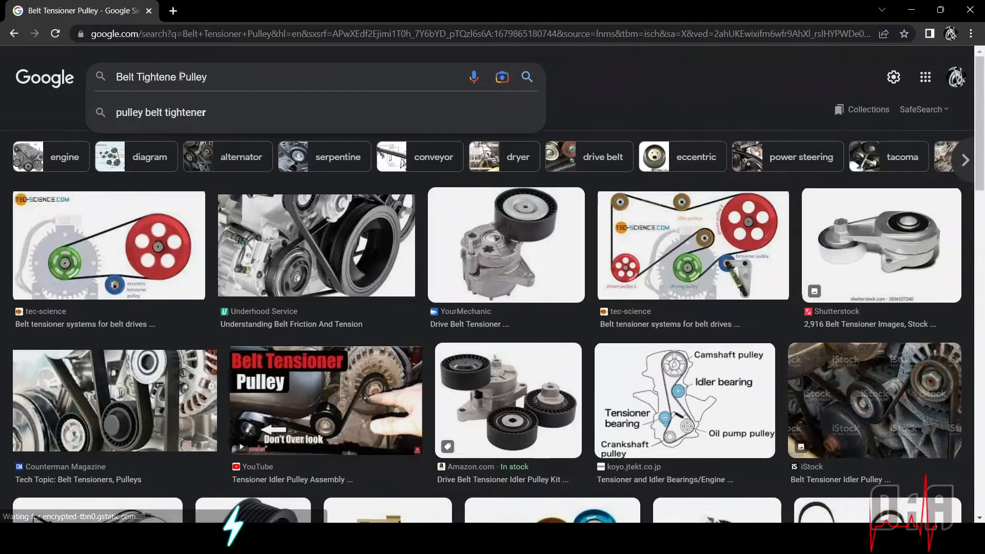
pyautogui.write('r')
pyautogui.press('Return')
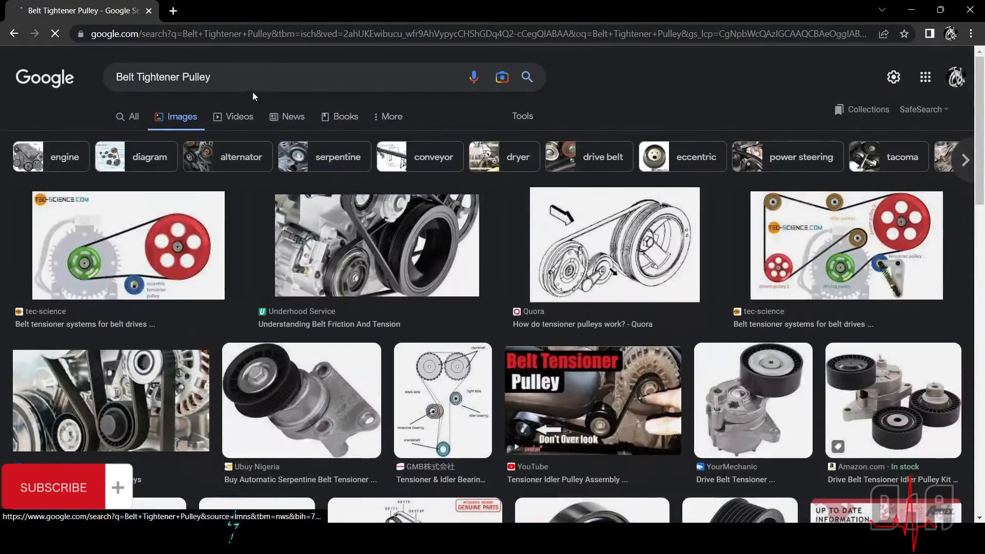
# Search for images of "Belt Tightener assembly" and look through the assembly drawings and models
pyautogui.click(249, 74)
pyautogui.press('BackSpace')
pyautogui.press('BackSpace')
pyautogui.press('BackSpace')
pyautogui.press('BackSpace')
pyautogui.press('BackSpace')
pyautogui.press('BackSpace')
pyautogui.write('a')
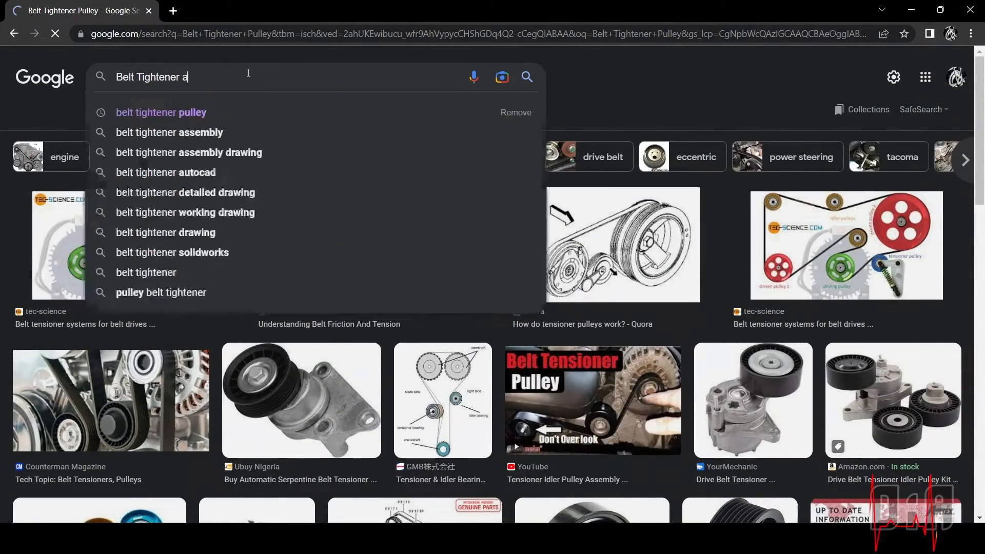
pyautogui.write('ssembly')
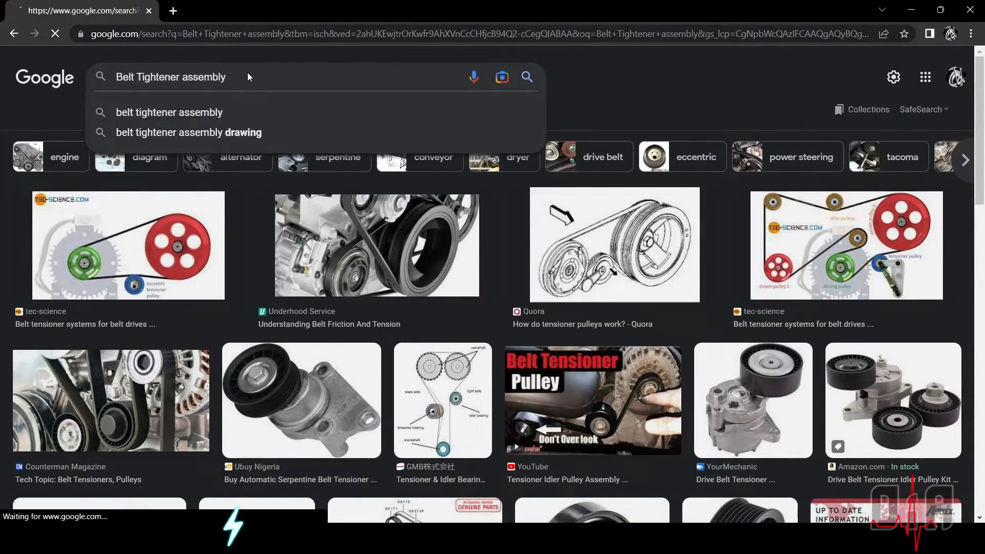
pyautogui.press('Return')
pyautogui.scroll(-3, 396, 440)
pyautogui.scroll(-20, 396, 440)
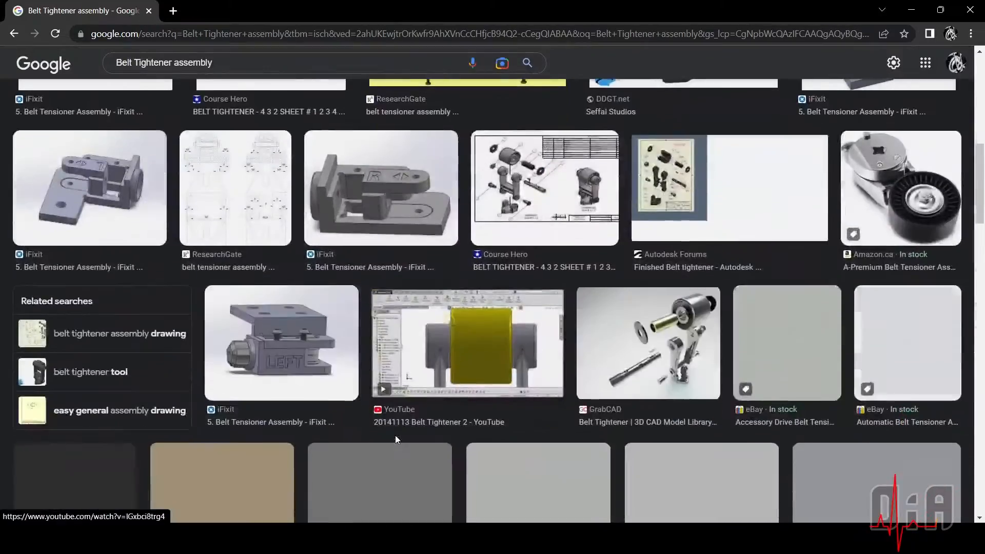
pyautogui.scroll(20, 395, 435)
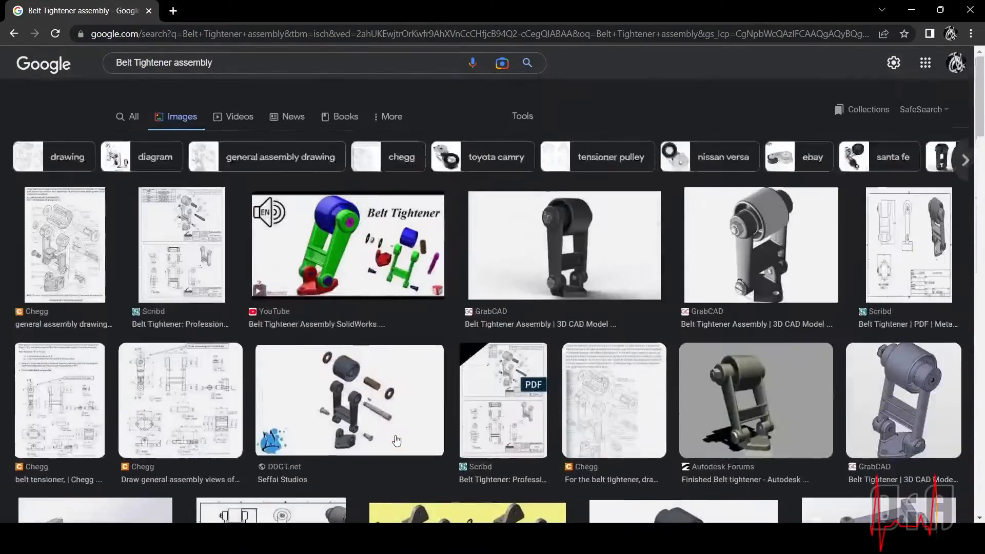
pyautogui.scroll(-3, 789, 417)
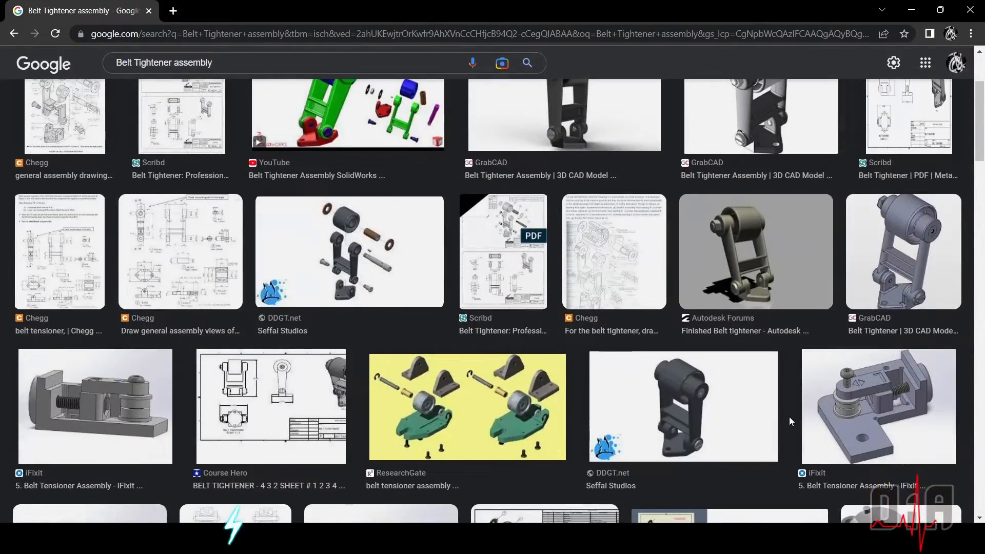
# Open the ResearchGate belt tensioner assembly result and view its exploded figure and the functional and non-functional dimensions drawing
pyautogui.scroll(-3, 789, 416)
pyautogui.scroll(-1, 790, 422)
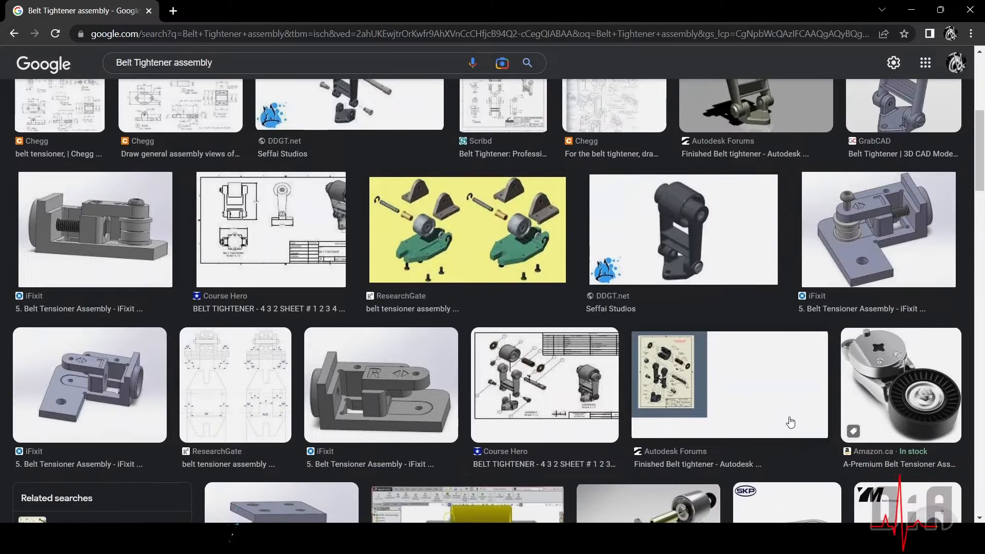
pyautogui.click(395, 312)
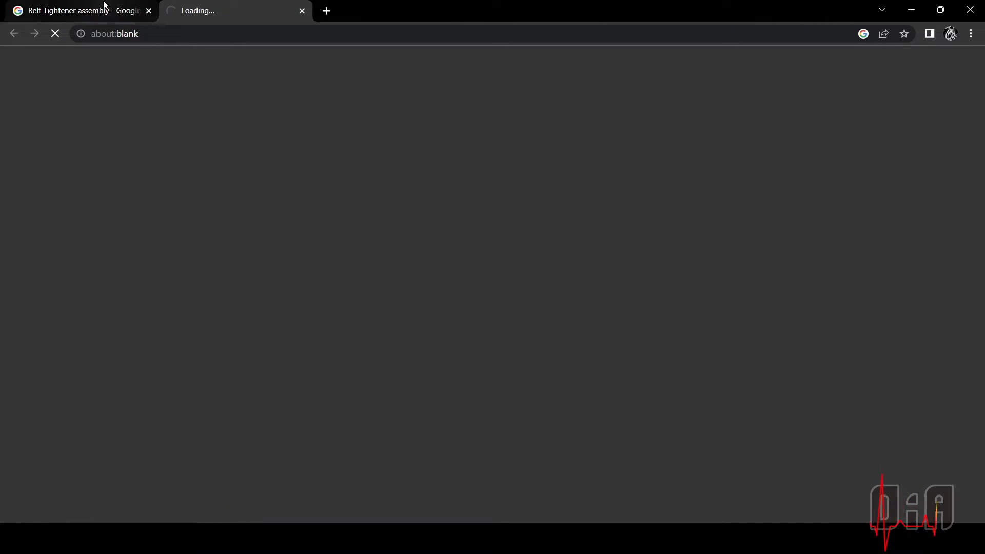
pyautogui.scroll(-2, 374, 395)
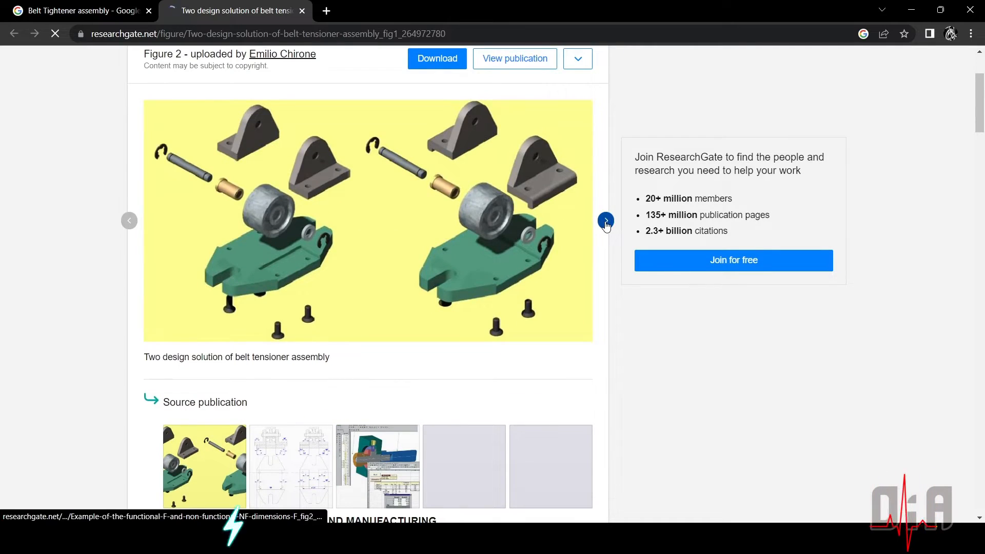
pyautogui.click(606, 220)
pyautogui.scroll(-10, 380, 374)
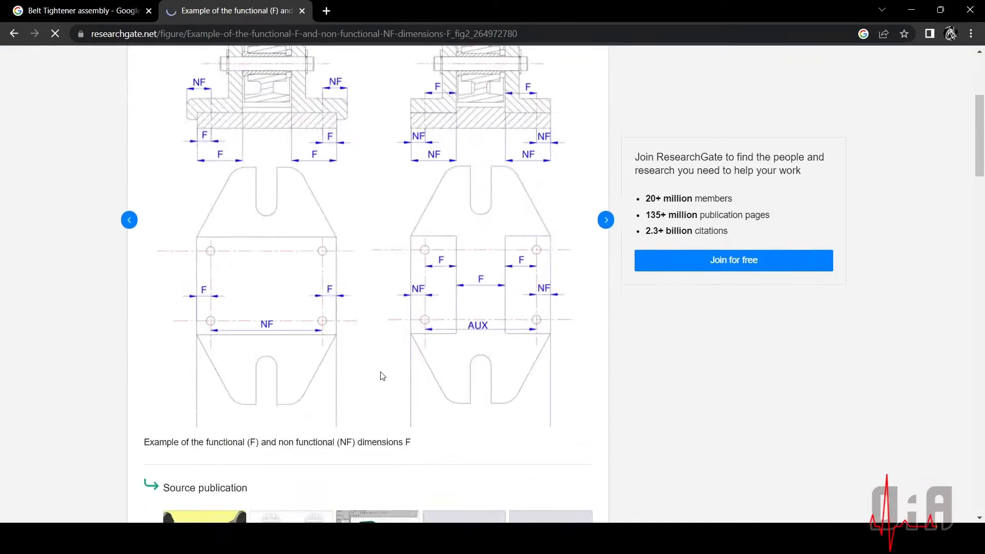
pyautogui.click(115, 4)
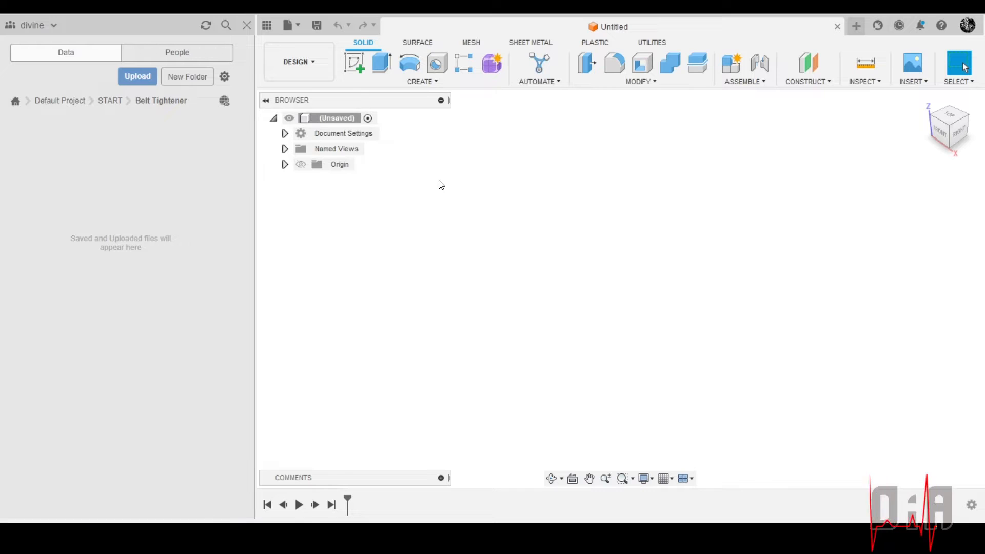
# Switch to Fusion 360 and save the untitled design as "Belt Tightener" in Default Project > START > Belt Tightener
pyautogui.hotkey('ctrl', 's')
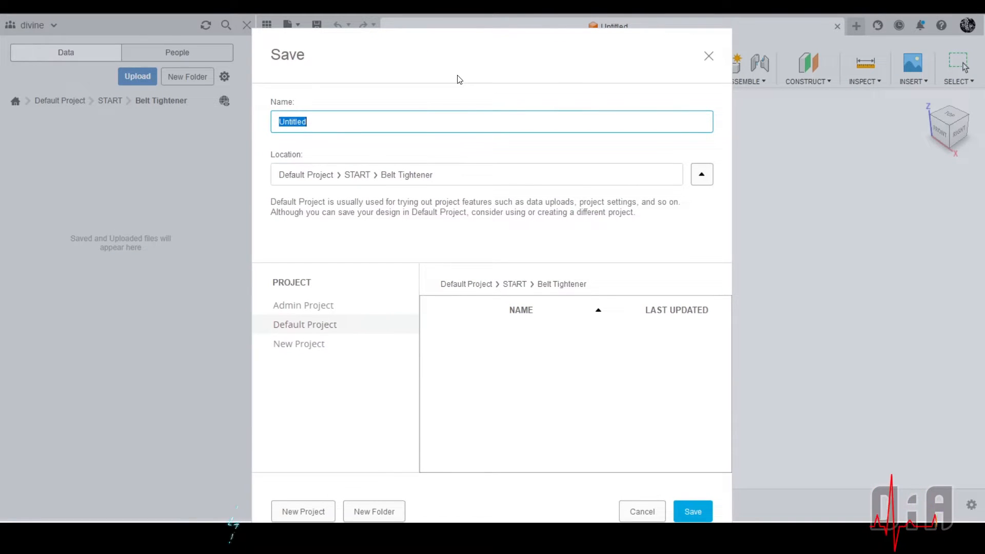
pyautogui.press('capslock')
pyautogui.write('B')
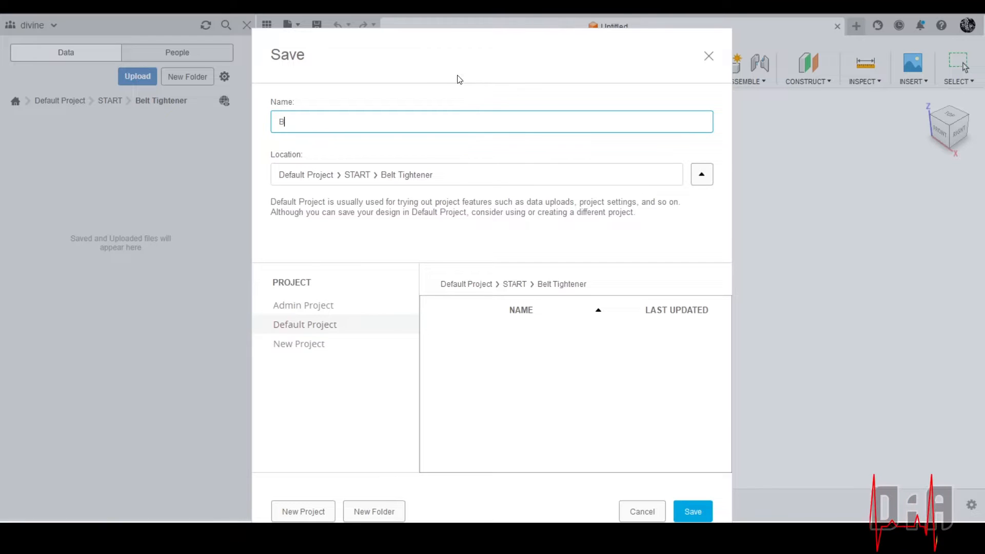
pyautogui.press('capslock')
pyautogui.write('elt')
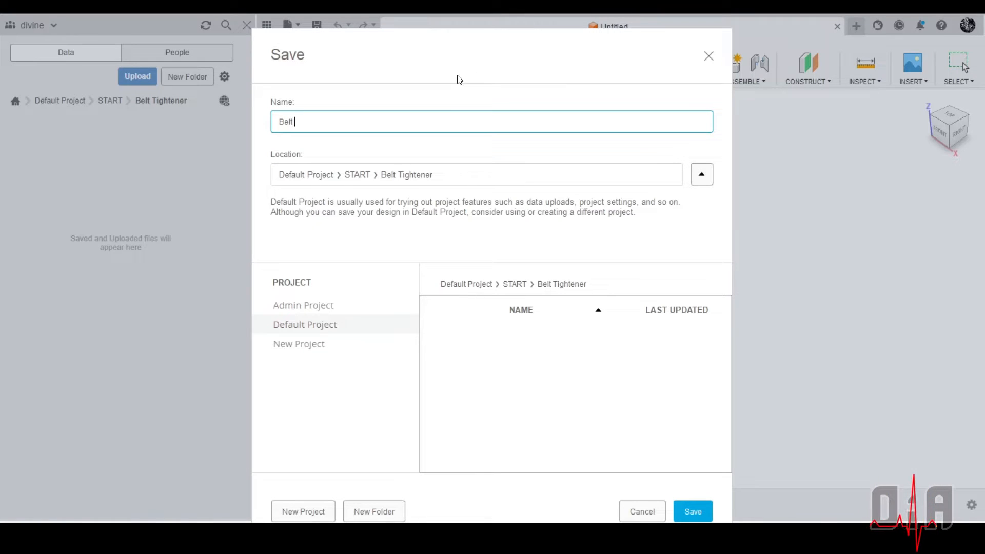
pyautogui.press('capslock')
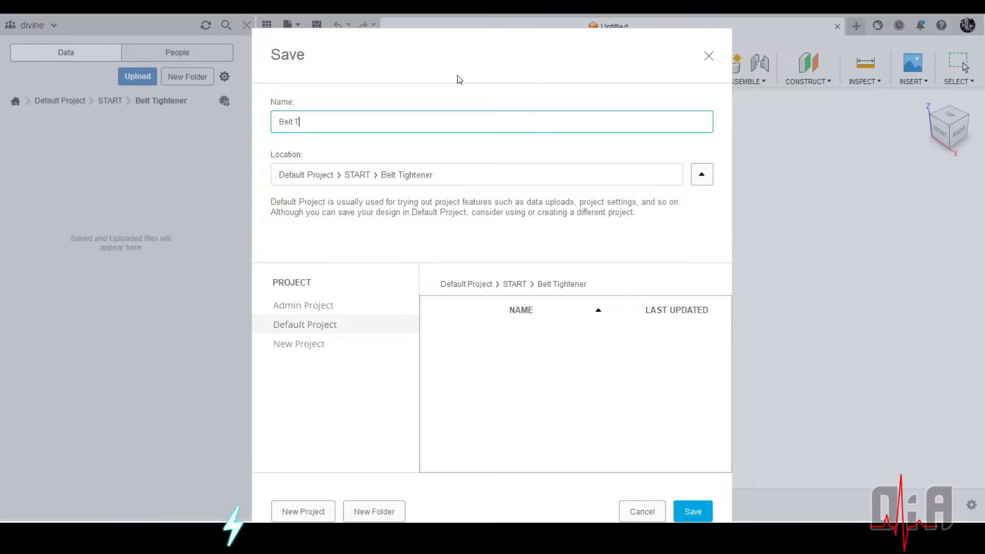
pyautogui.press('capslock')
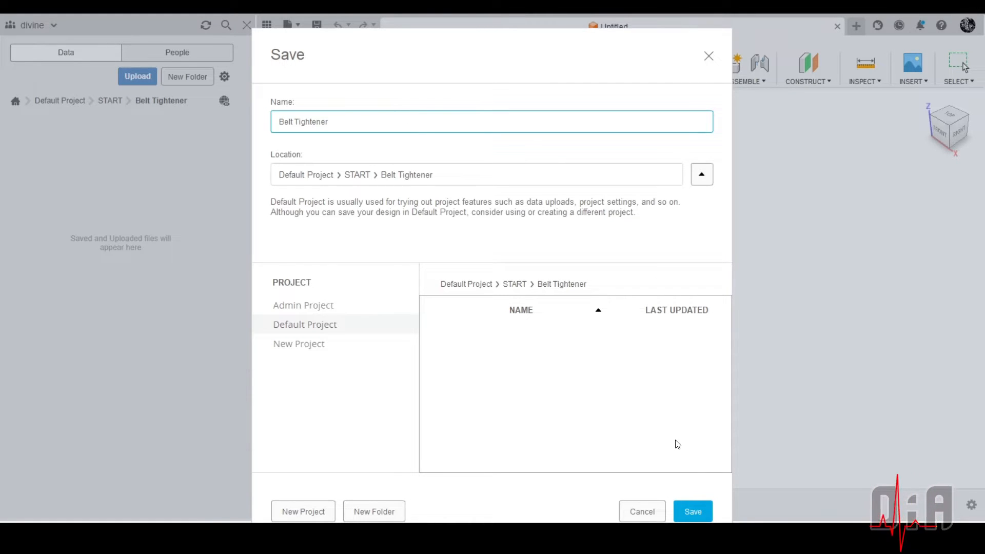
pyautogui.click(694, 512)
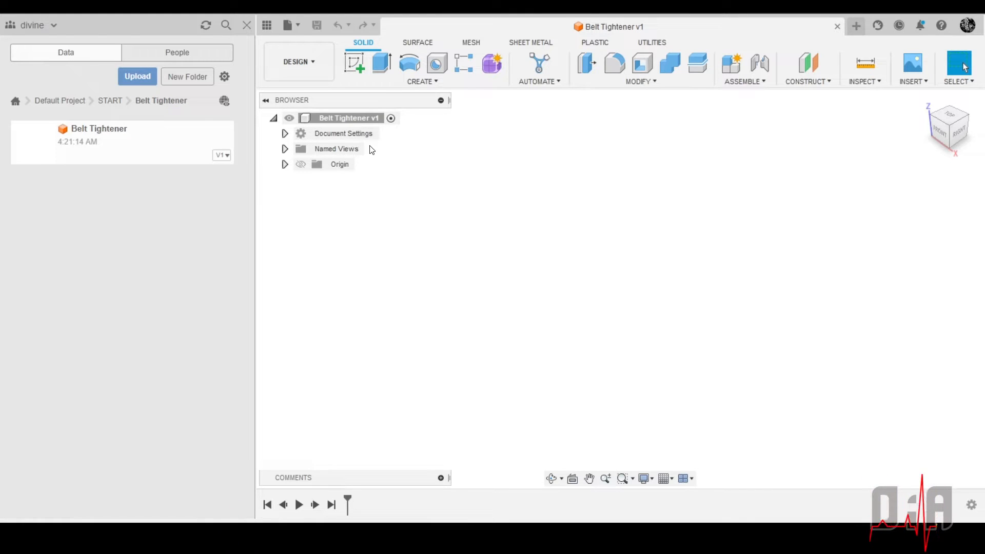
# Create an active, internal standard component under the Belt Tightener root and hide the project data panel
pyautogui.rightClick(337, 118)
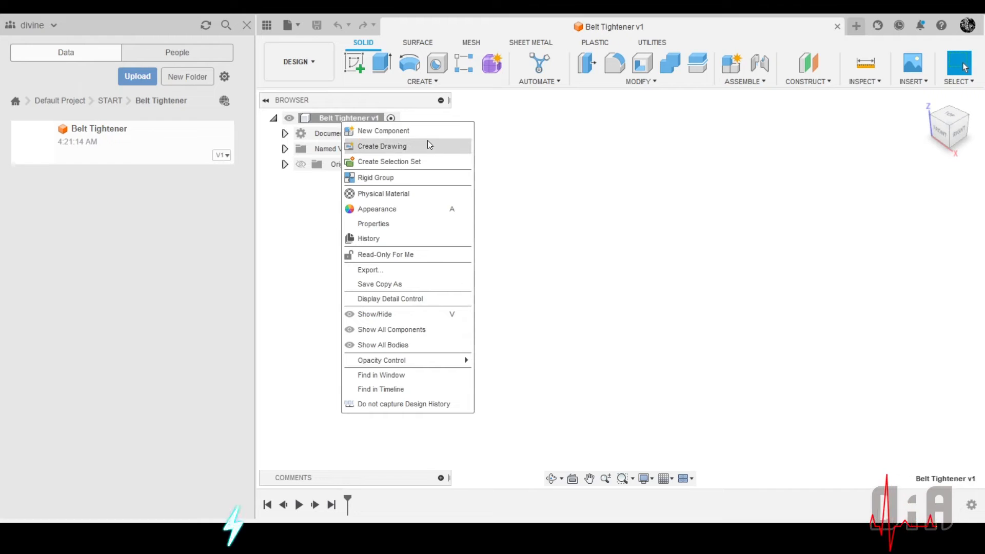
pyautogui.click(400, 131)
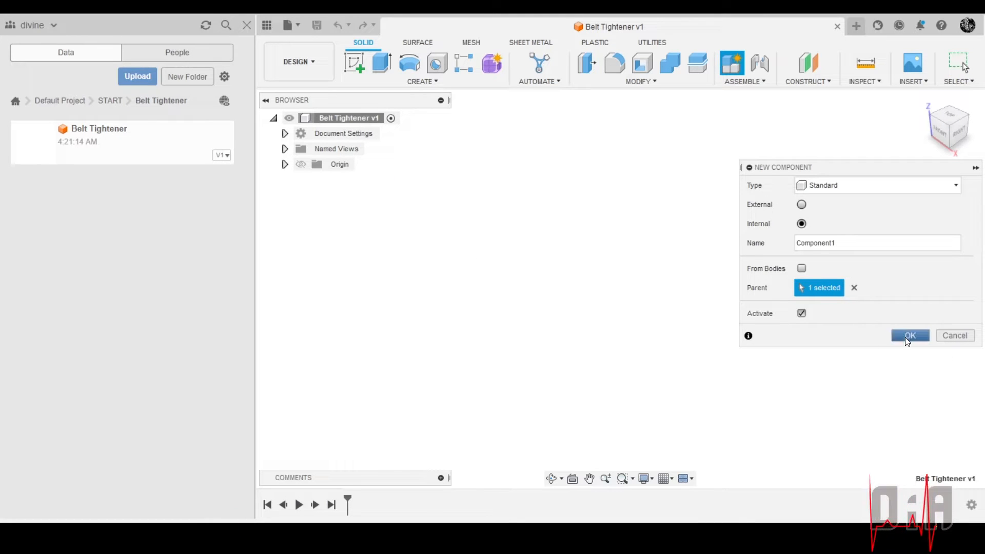
pyautogui.click(909, 336)
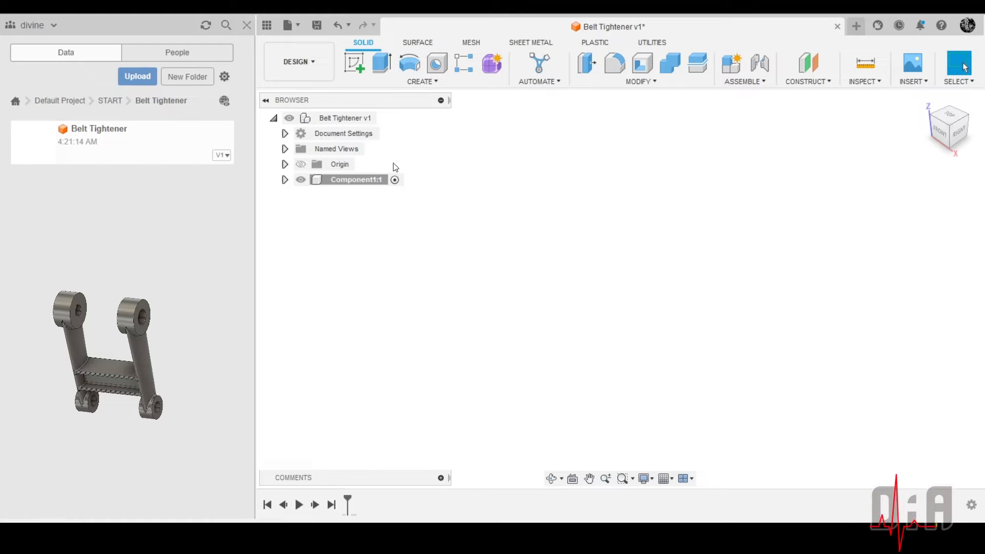
pyautogui.click(245, 26)
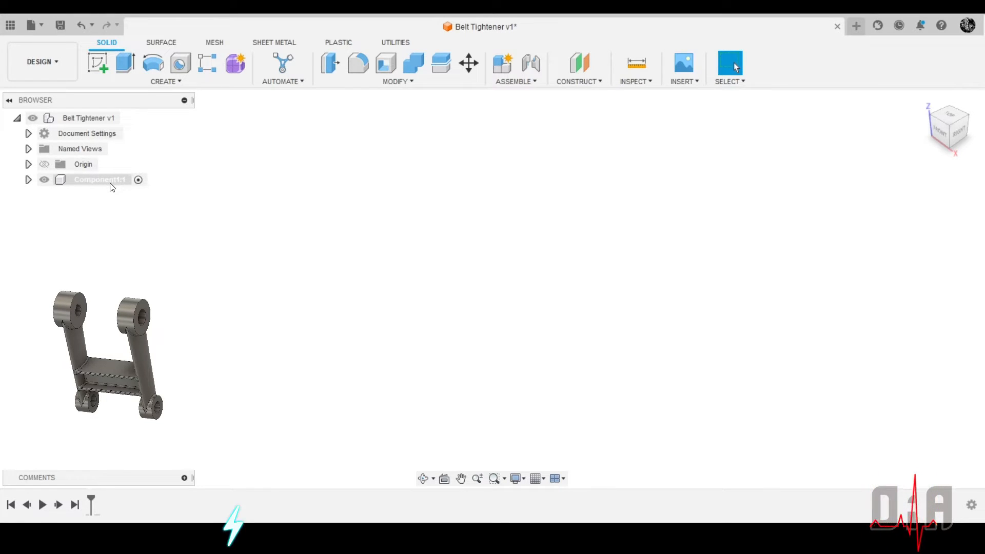
# Start a sketch on the vertical YZ plane in the new component and face the sketch plane straight on
pyautogui.click(99, 63)
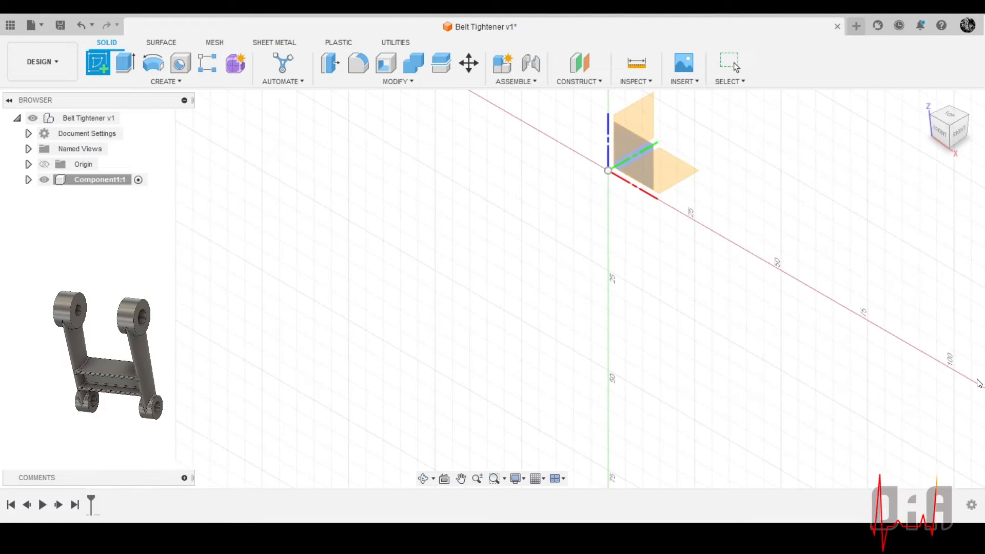
pyautogui.click(645, 126)
pyautogui.scroll(-4, 486, 278)
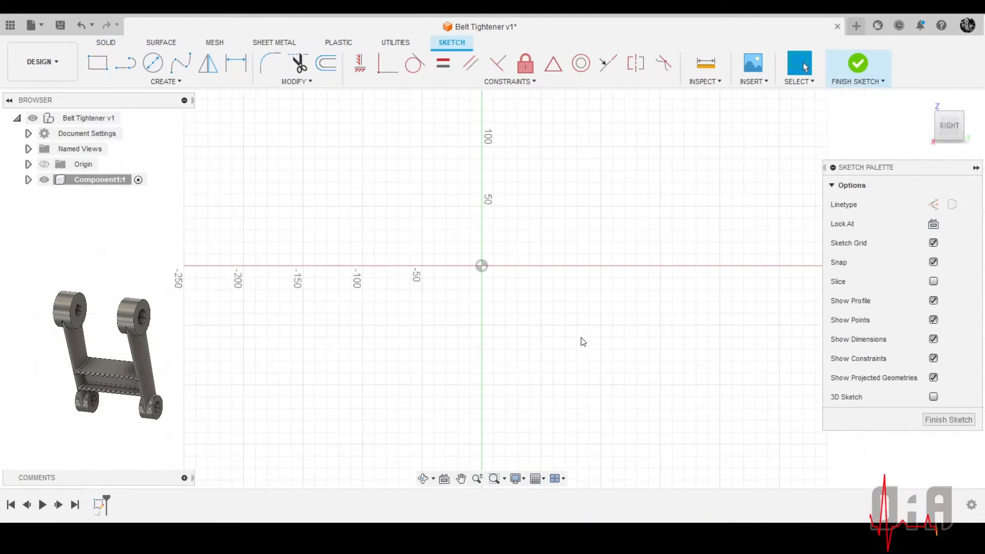
pyautogui.scroll(5, 583, 340)
pyautogui.scroll(-3, 542, 329)
pyautogui.keyDown('shift'); pyautogui.moveTo(420, 163); pyautogui.dragTo(451, 279, button='middle'); pyautogui.keyUp('shift')
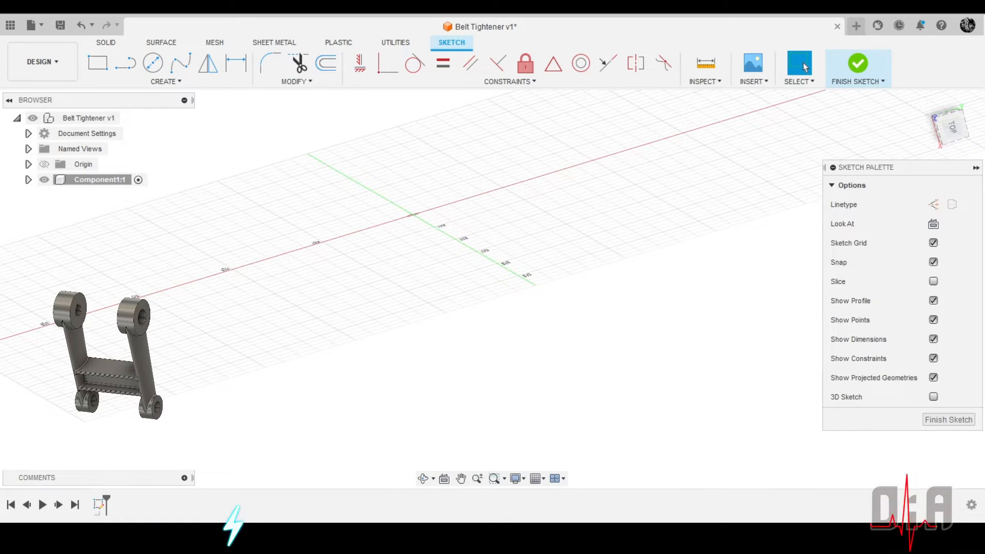
pyautogui.click(924, 100)
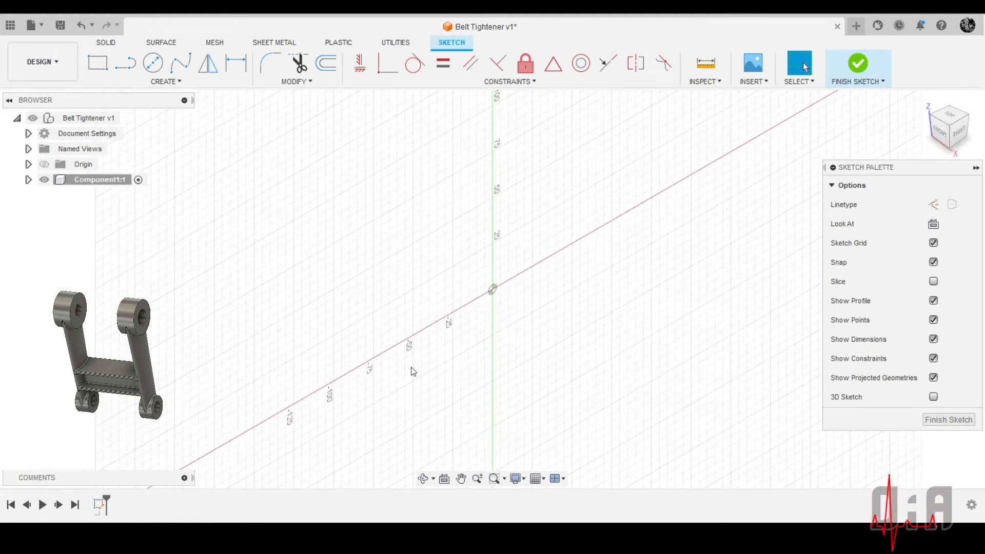
pyautogui.click(933, 226)
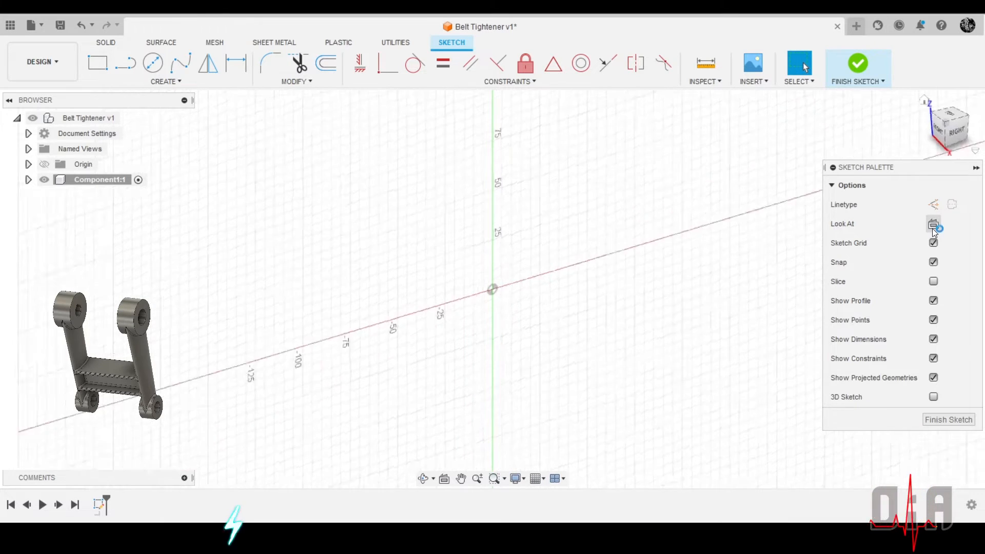
# Sketch a center diameter circle of 40 mm at the origin
pyautogui.click(152, 63)
pyautogui.click(492, 290)
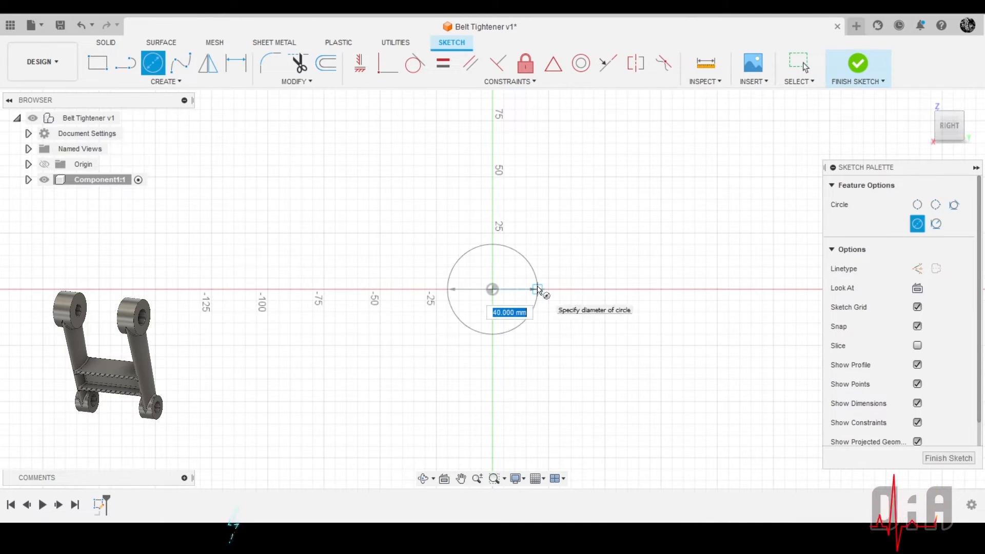
pyautogui.click(537, 287)
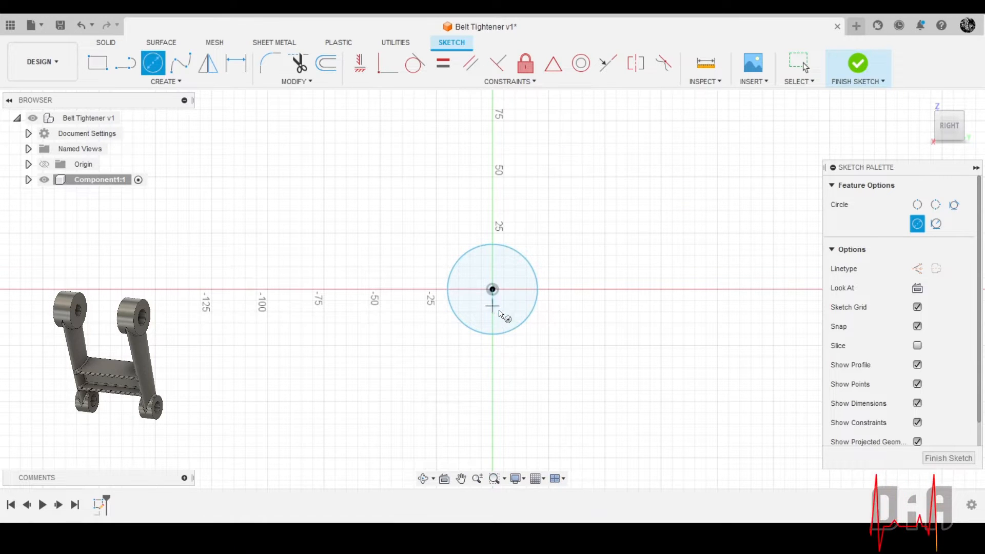
# Sketch a vertical line about 210 mm long upward from the center of the circle at the origin
pyautogui.scroll(-3, 495, 294)
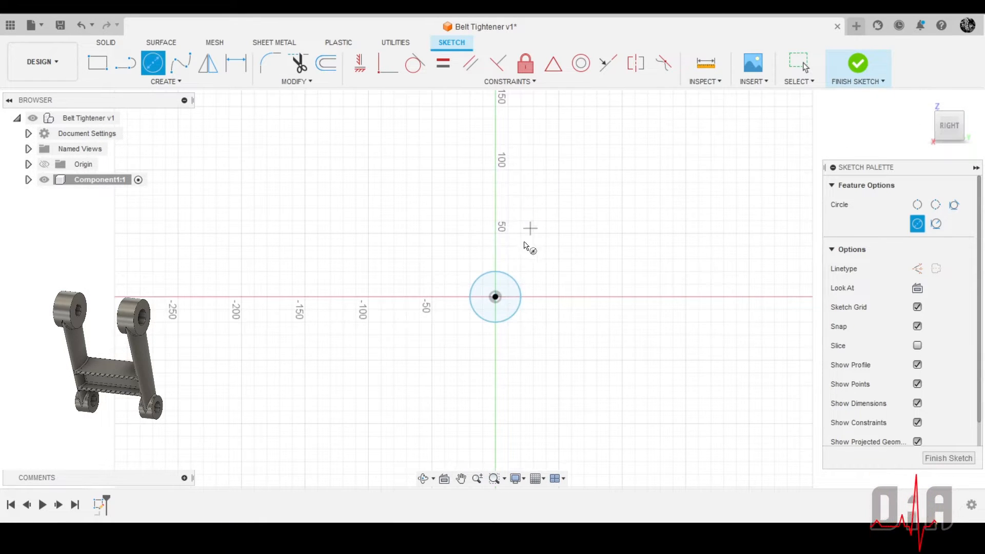
pyautogui.scroll(-2, 496, 293)
pyautogui.scroll(-3, 405, 331)
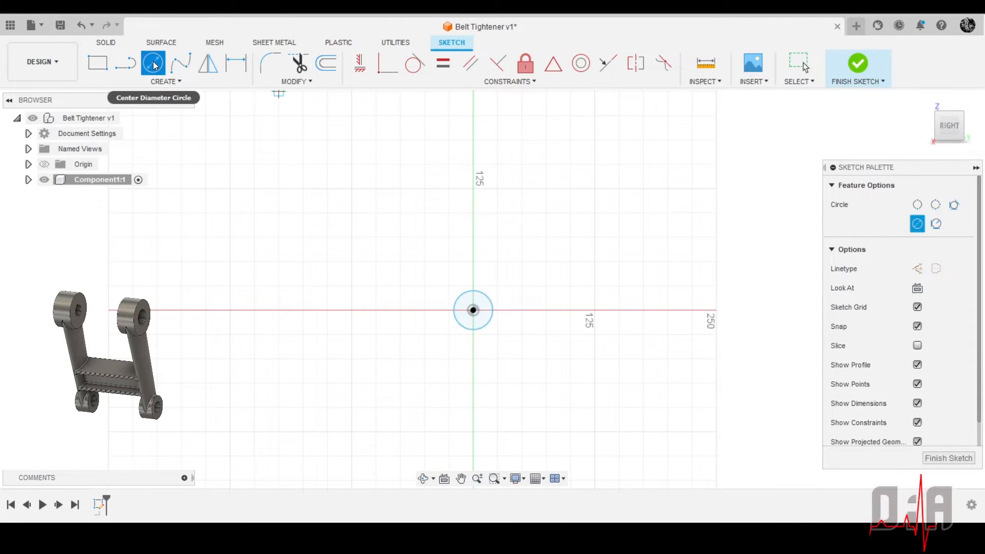
pyautogui.click(125, 63)
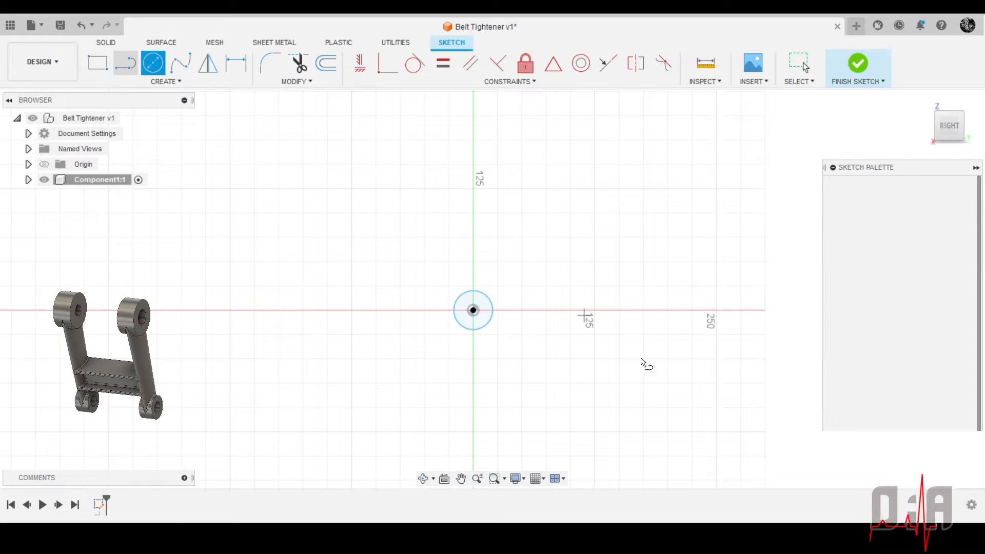
pyautogui.click(472, 310)
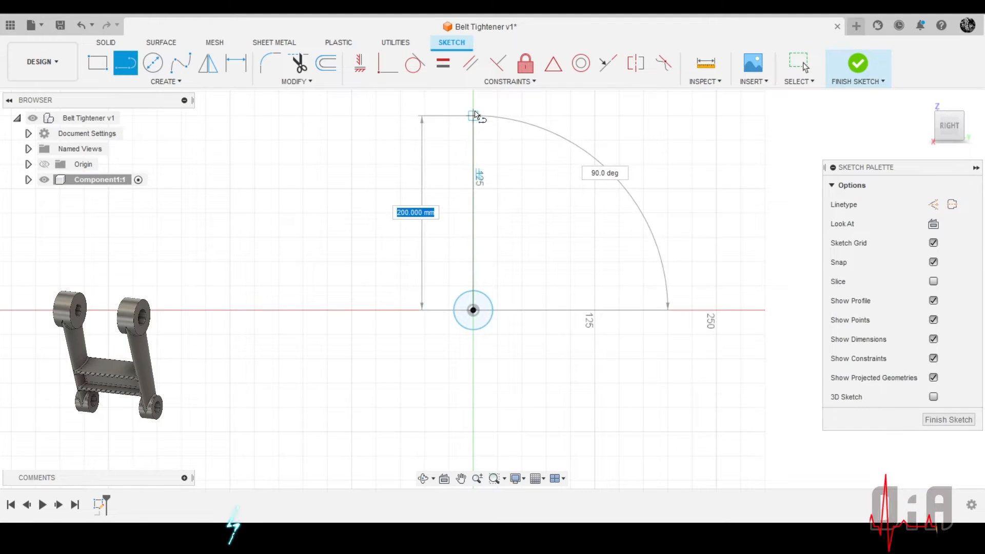
pyautogui.click(472, 105)
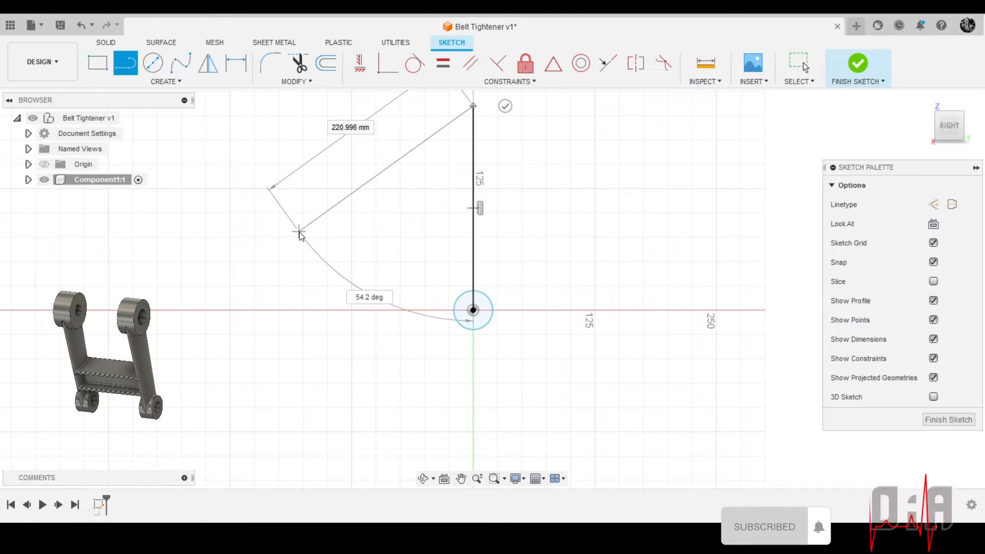
pyautogui.rightClick(299, 232)
pyautogui.click(354, 229)
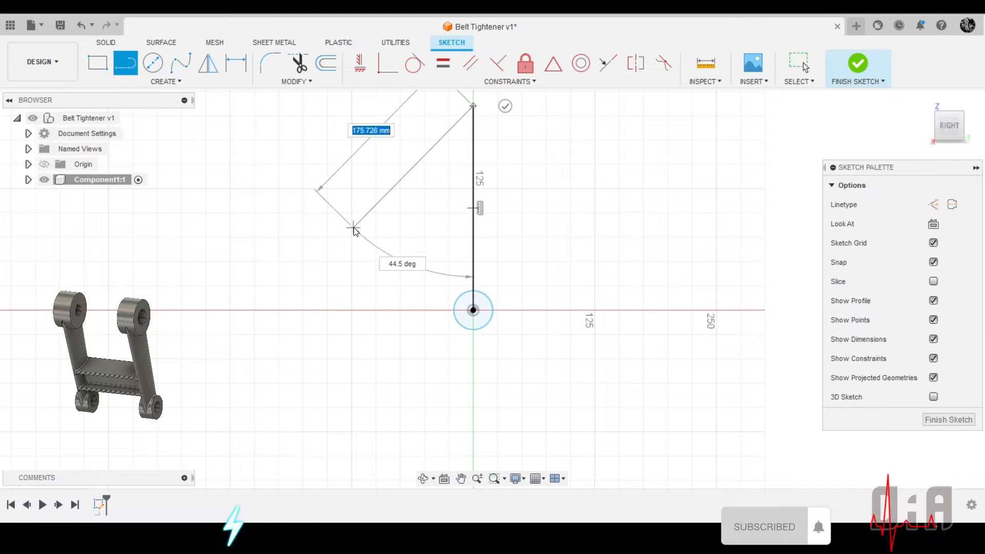
# Convert the vertical line above the circle to construction geometry
pyautogui.click(474, 205)
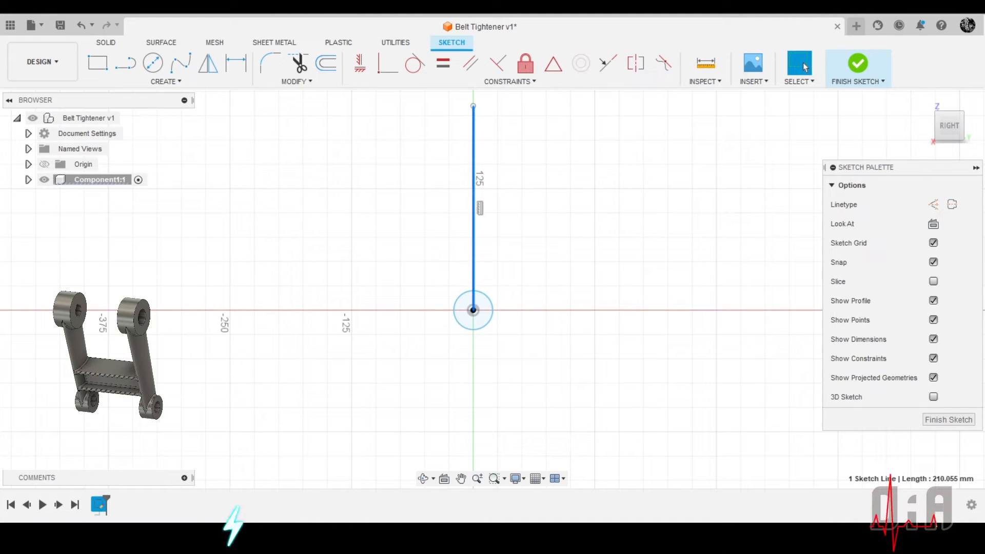
pyautogui.click(932, 204)
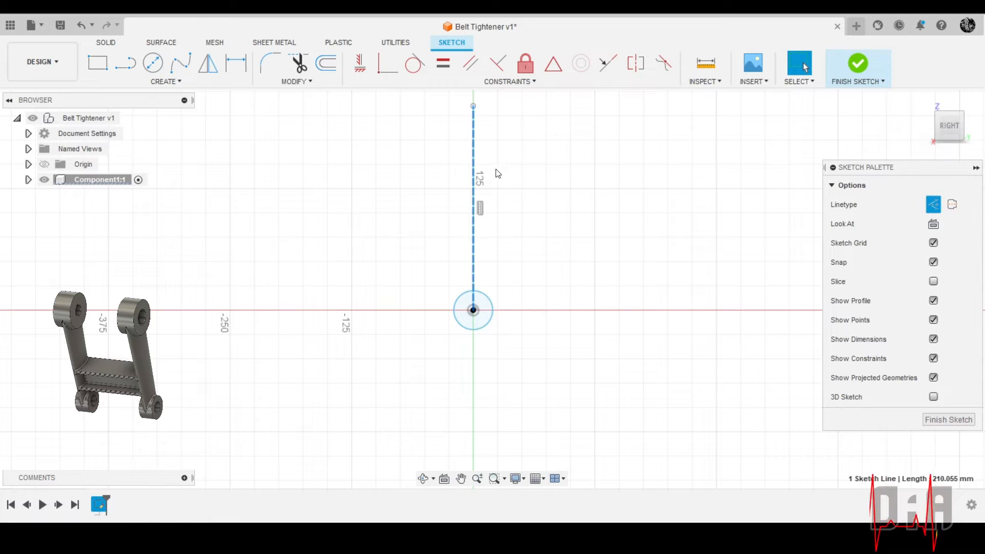
pyautogui.click(528, 128)
# Sketch a second center diameter circle of about 100 mm on the upper end of the construction line
pyautogui.scroll(-5, 546, 329)
pyautogui.scroll(1, 420, 133)
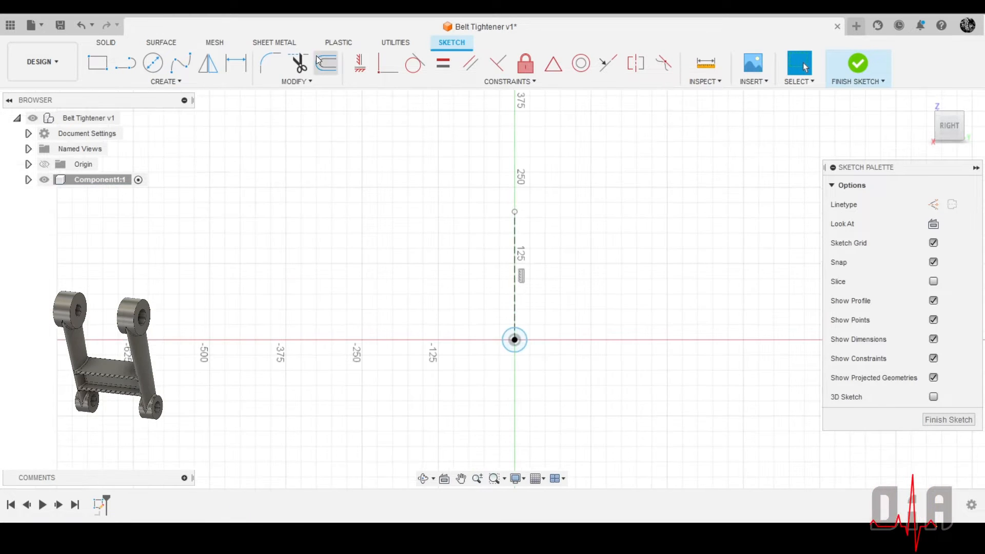
pyautogui.click(152, 63)
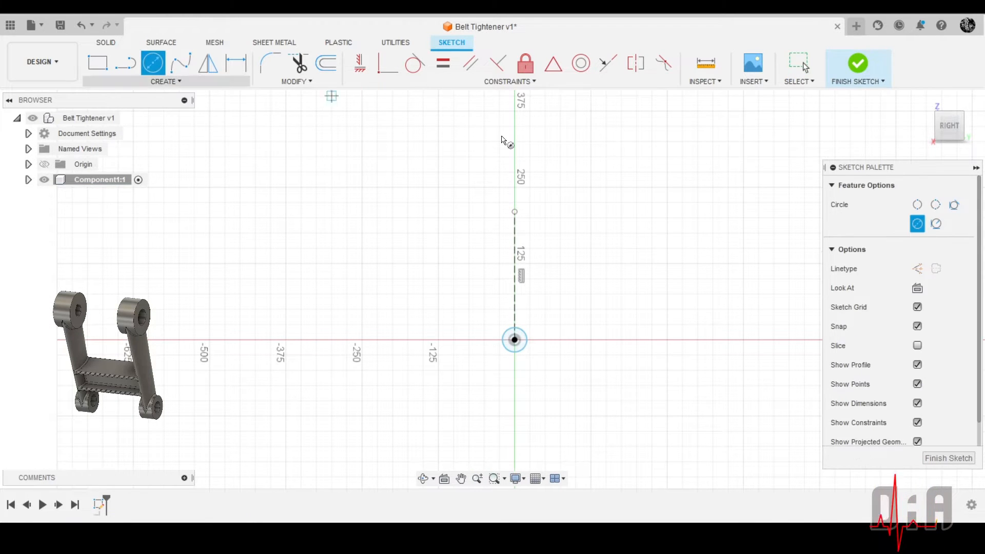
pyautogui.click(515, 212)
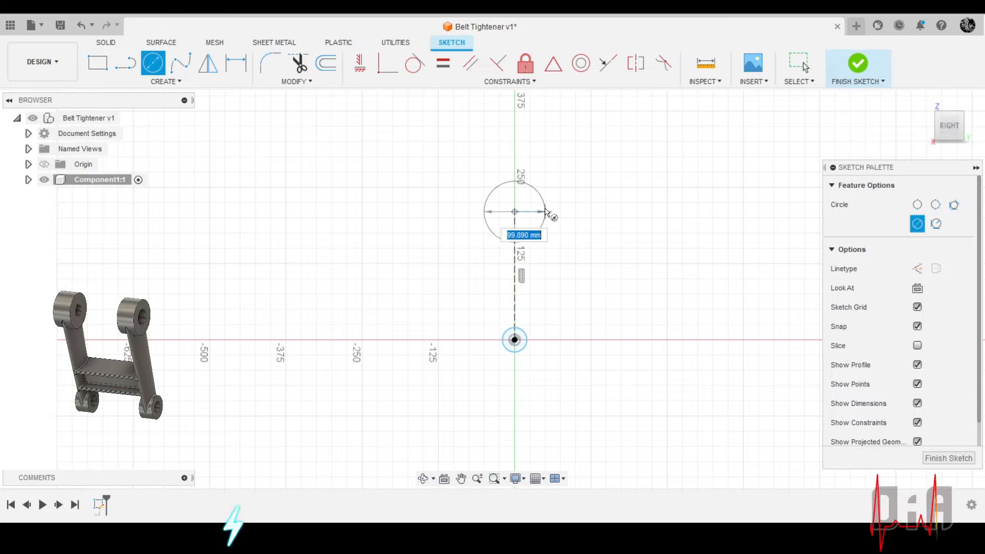
pyautogui.click(544, 214)
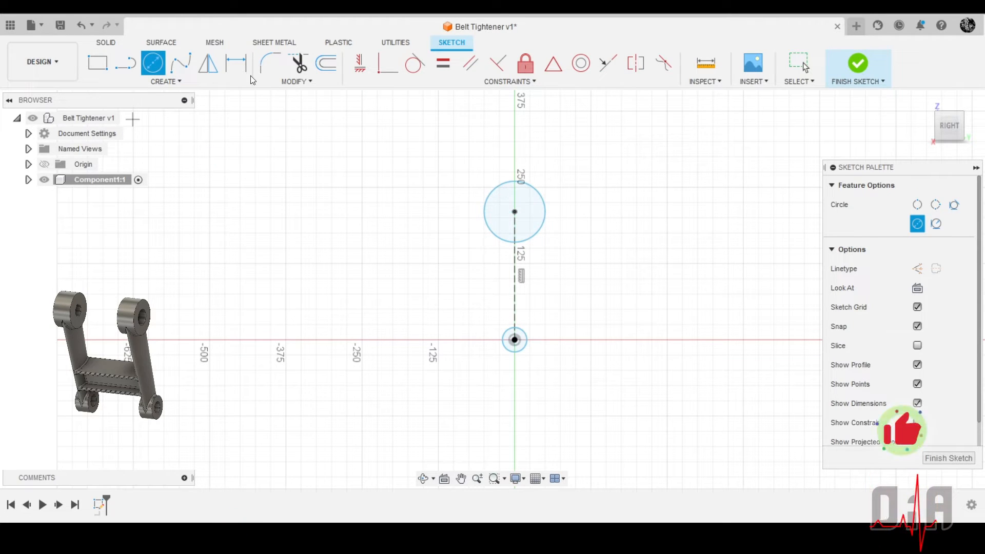
# Dimension the vertical construction line between the two circle centers at 140 mm
pyautogui.click(236, 63)
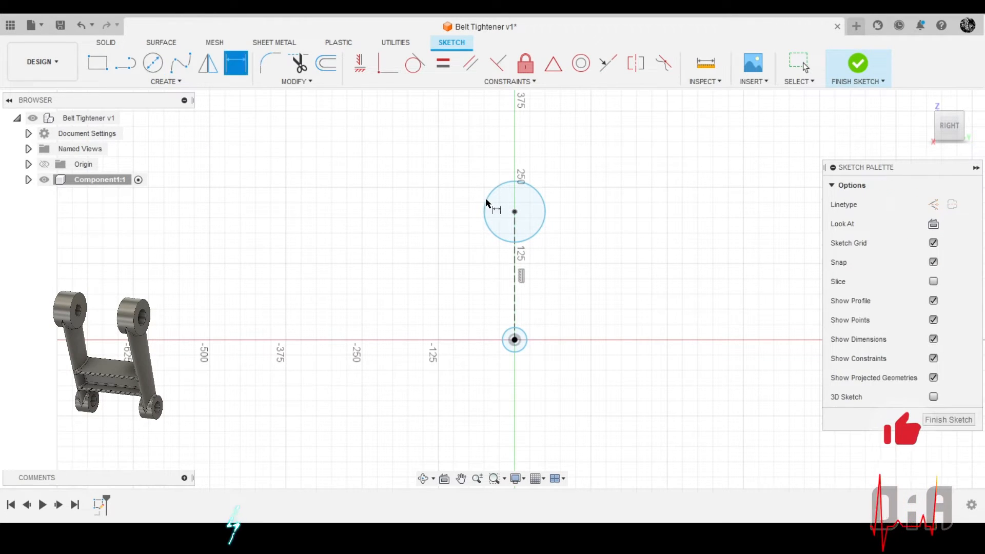
pyautogui.click(516, 256)
pyautogui.click(593, 263)
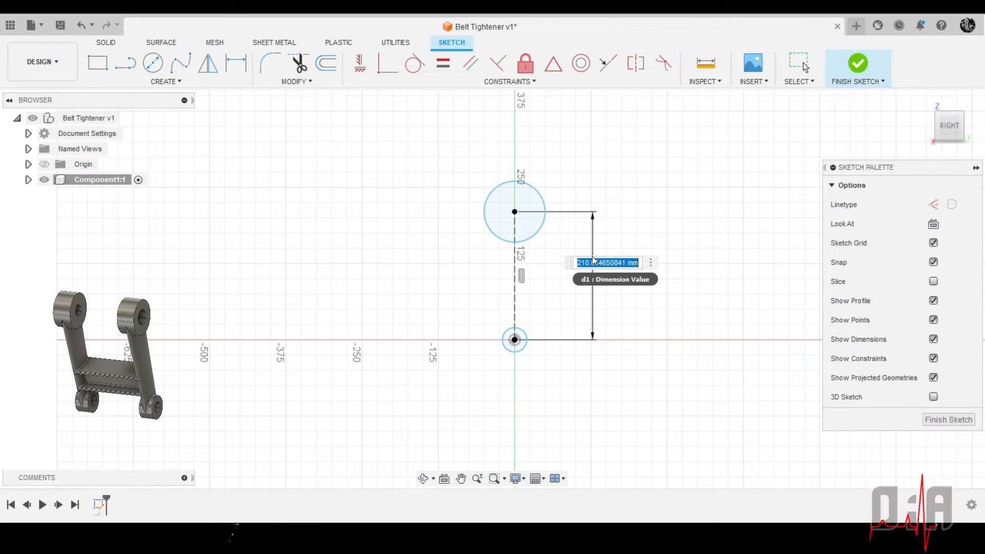
pyautogui.write('140')
pyautogui.press('Return')
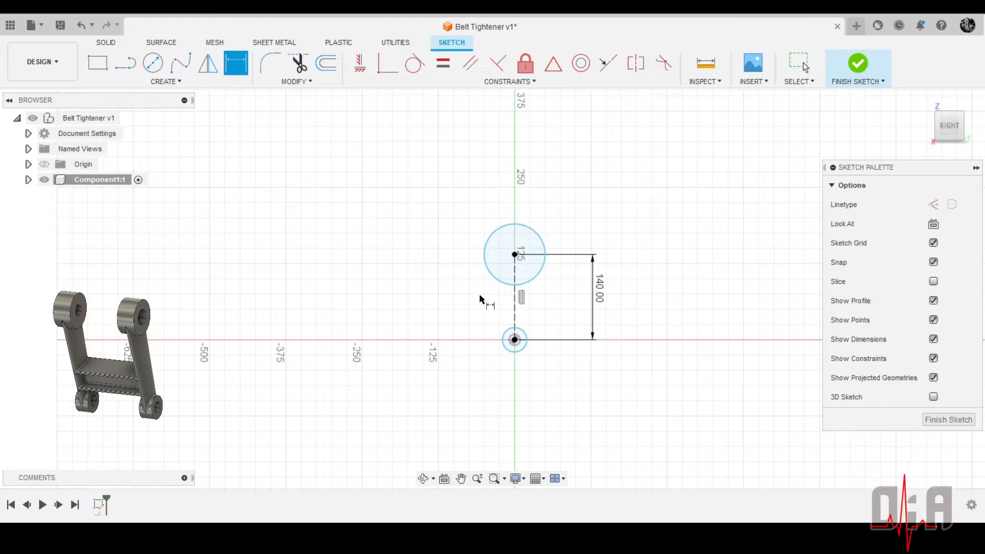
# Dimension the lower circle at the origin with a diameter of 32 mm
pyautogui.scroll(5, 515, 358)
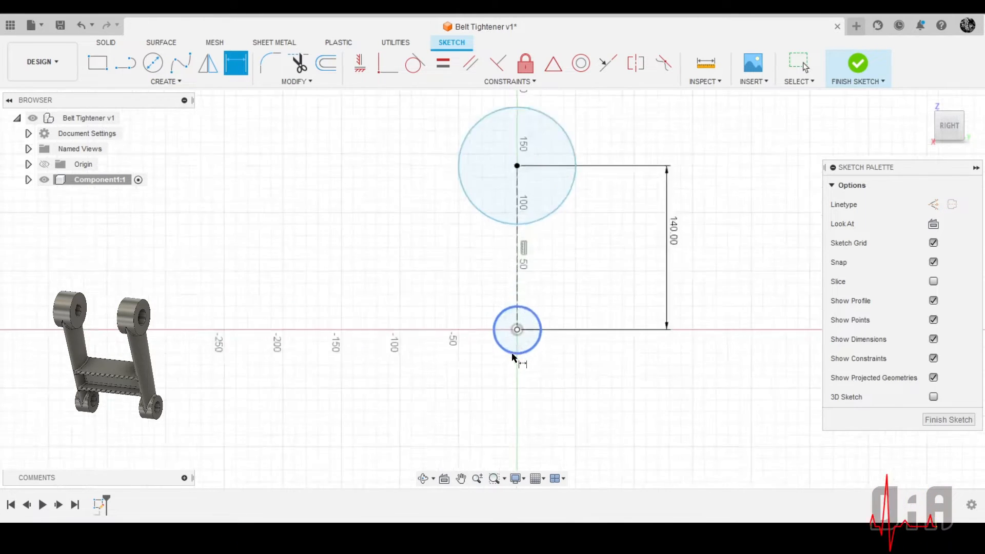
pyautogui.click(497, 350)
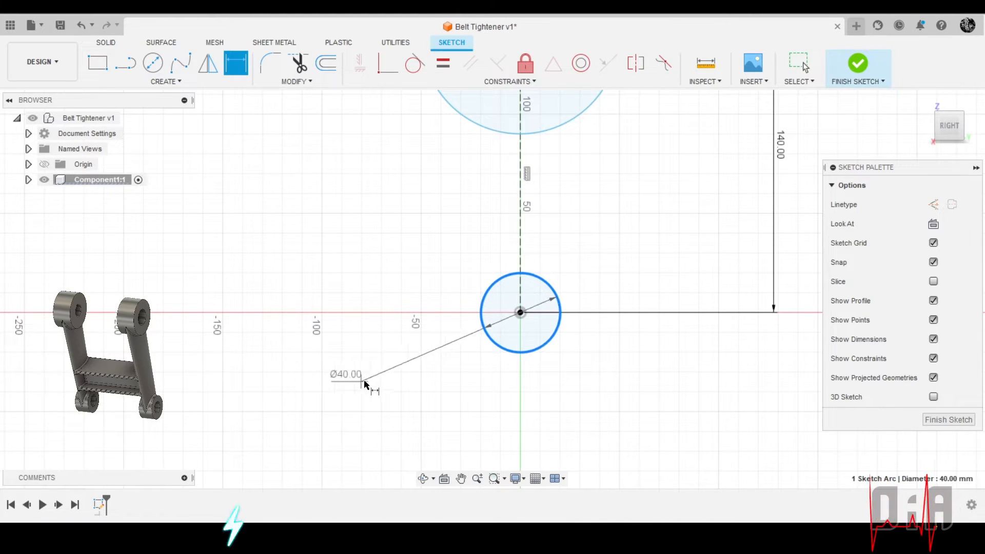
pyautogui.click(372, 399)
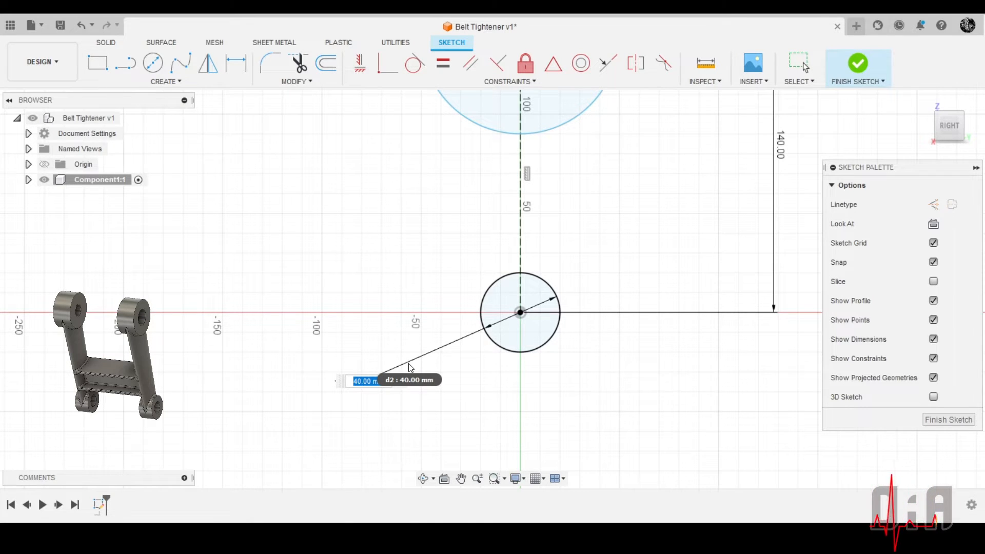
pyautogui.write('32')
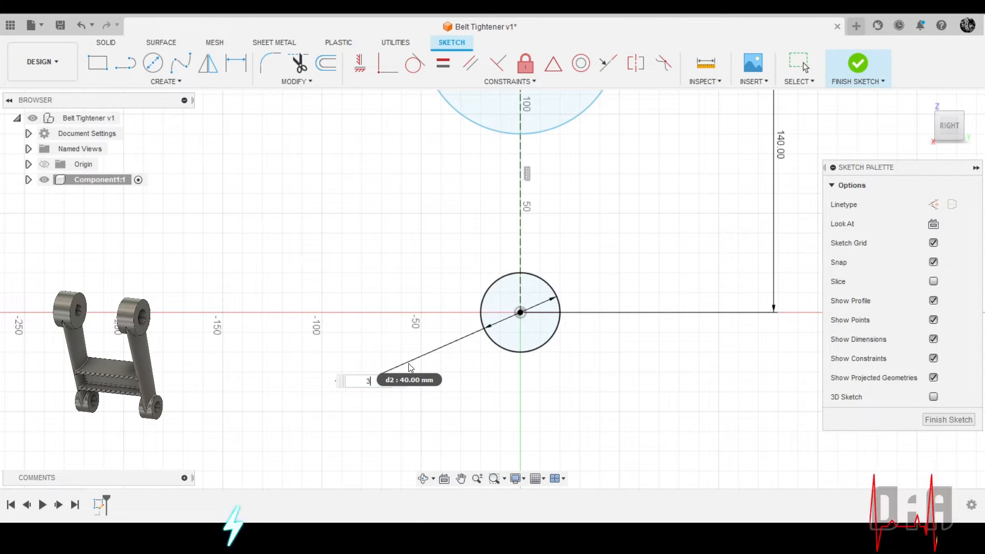
pyautogui.press('Return')
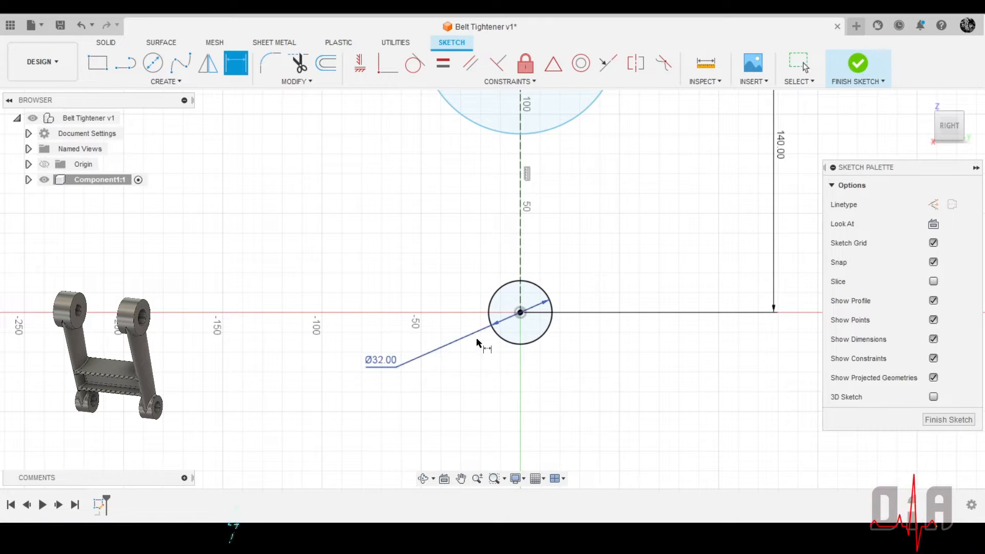
# Dimension the circle at the upper end of the construction line with a diameter of 48 mm
pyautogui.scroll(-3, 597, 329)
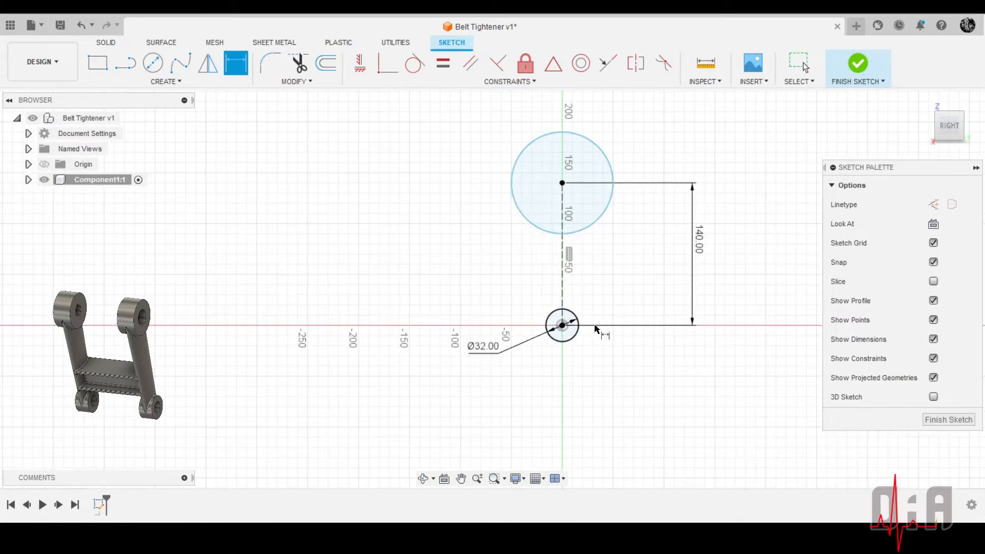
pyautogui.click(516, 205)
pyautogui.click(471, 230)
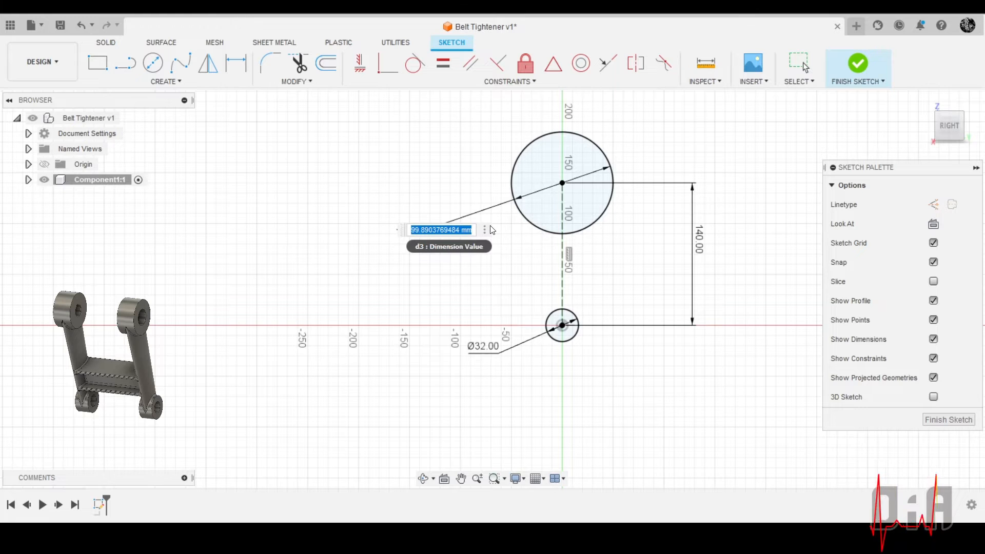
pyautogui.write('48')
pyautogui.press('Return')
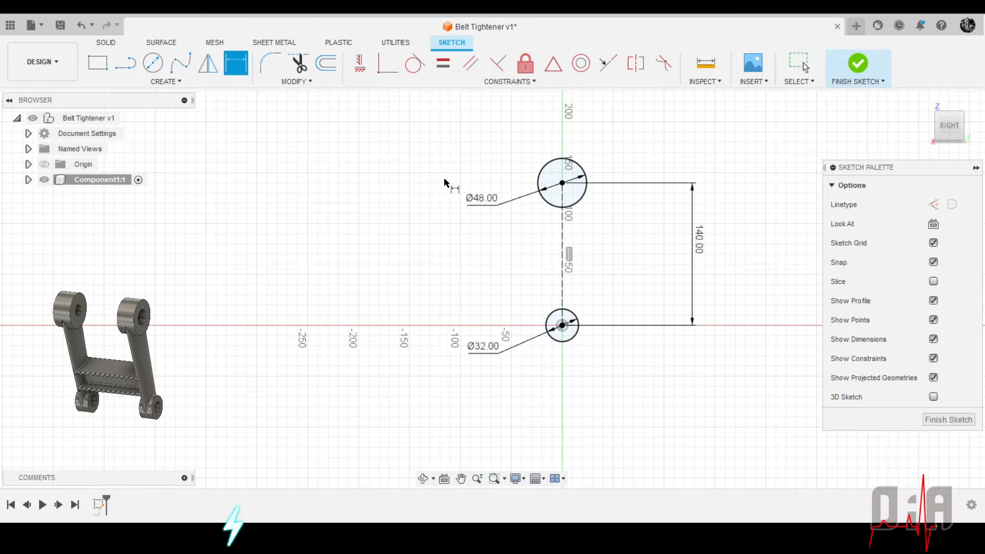
# Extrude the lower circle symmetrically as a new body, with a whole length of 19 mm
pyautogui.keyDown('shift'); pyautogui.moveTo(573, 226); pyautogui.dragTo(551, 211, button='middle'); pyautogui.keyUp('shift')
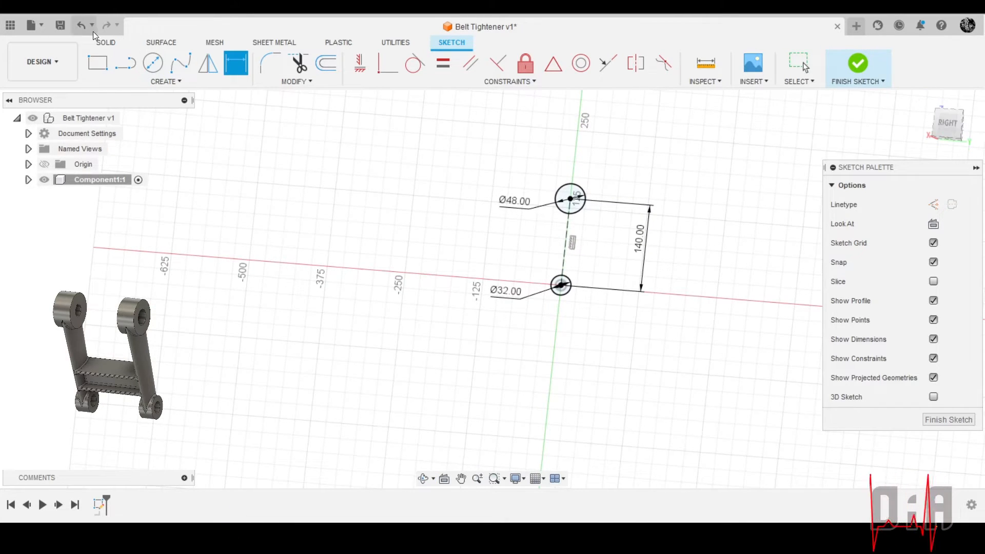
pyautogui.click(109, 47)
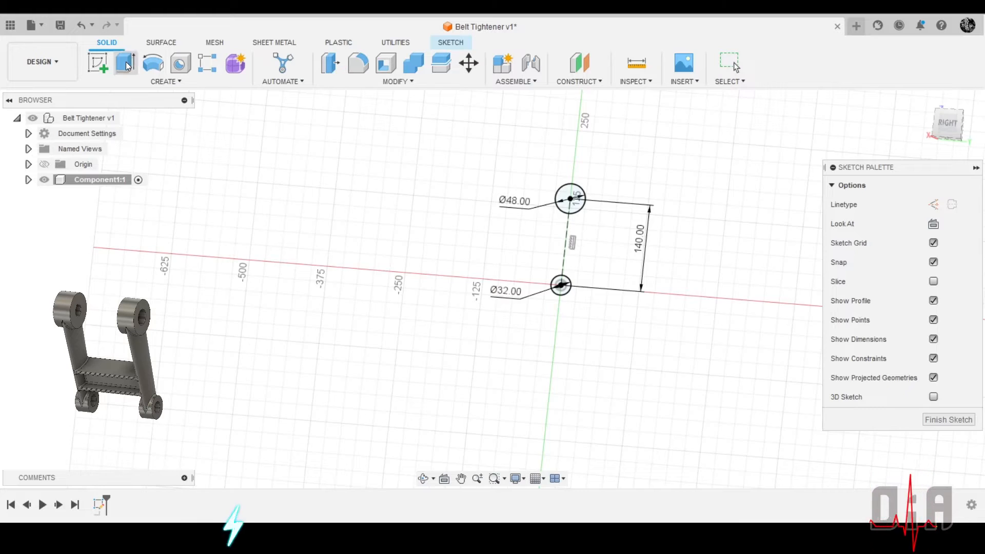
pyautogui.click(126, 63)
pyautogui.click(545, 253)
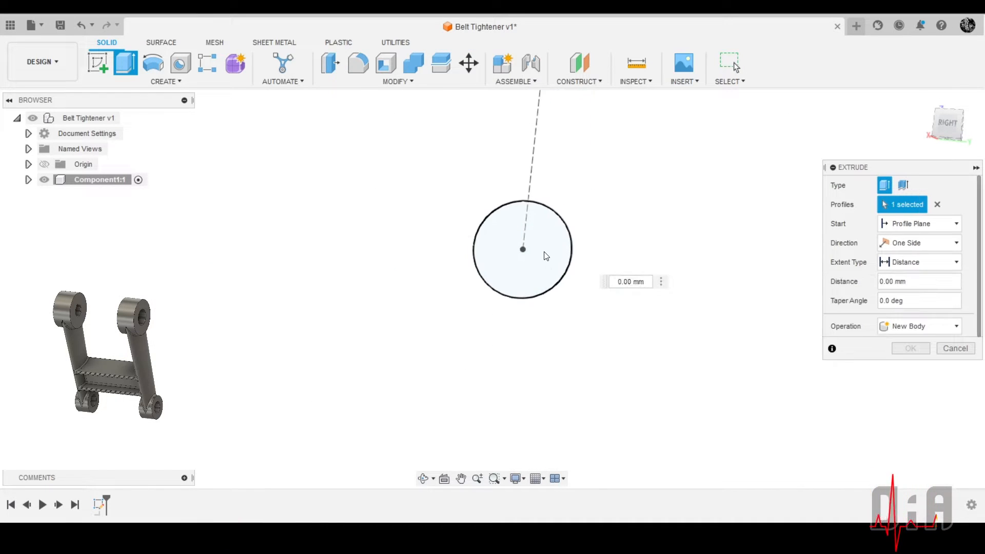
pyautogui.click(920, 245)
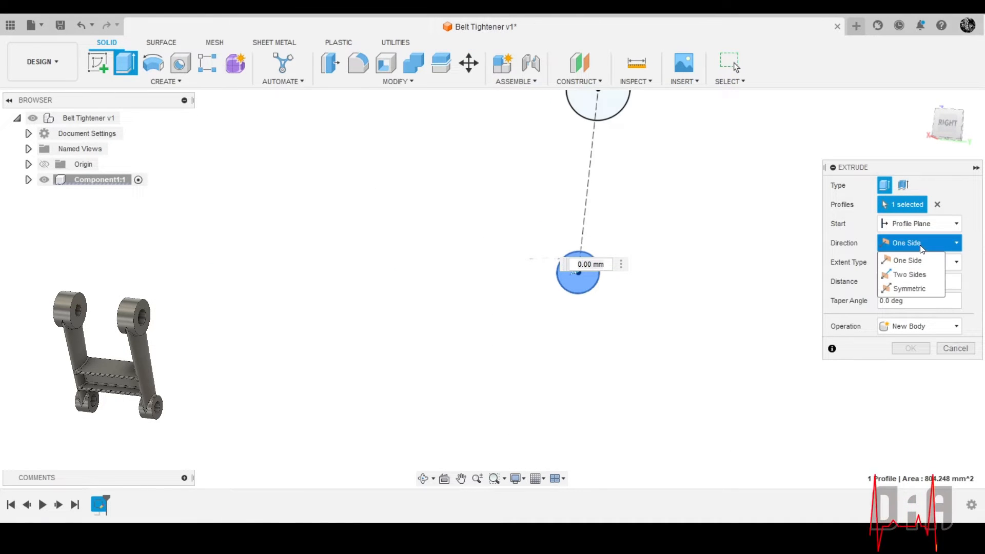
pyautogui.click(918, 289)
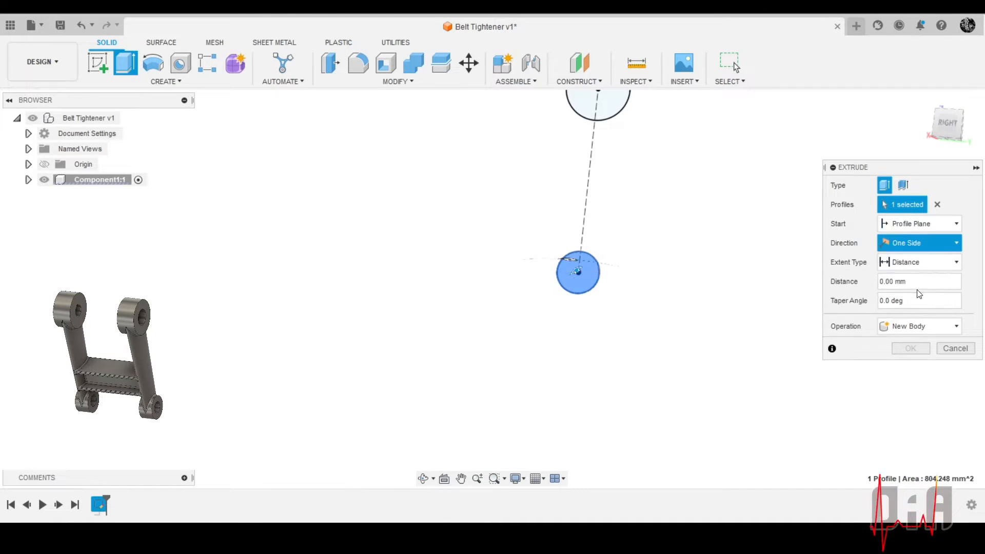
pyautogui.click(907, 282)
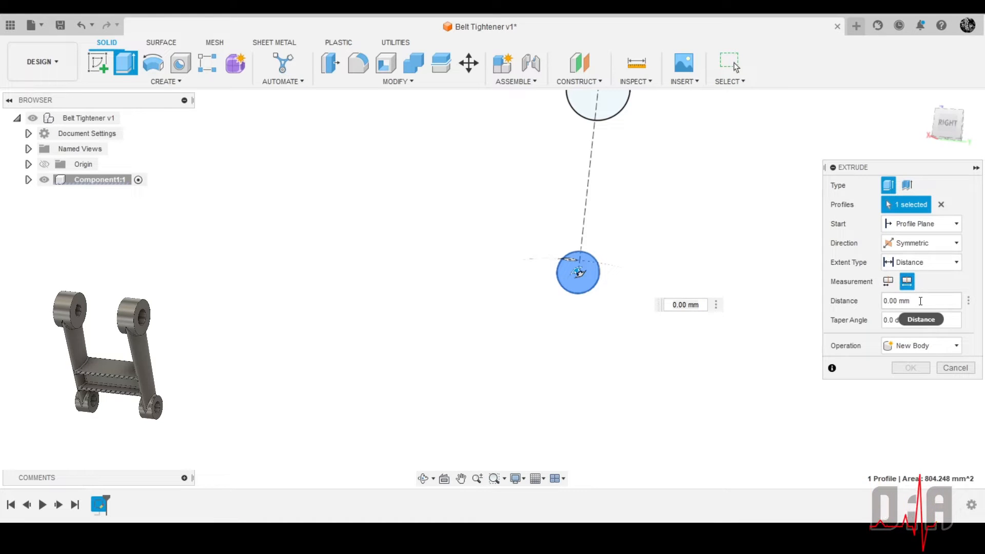
pyautogui.click(911, 301)
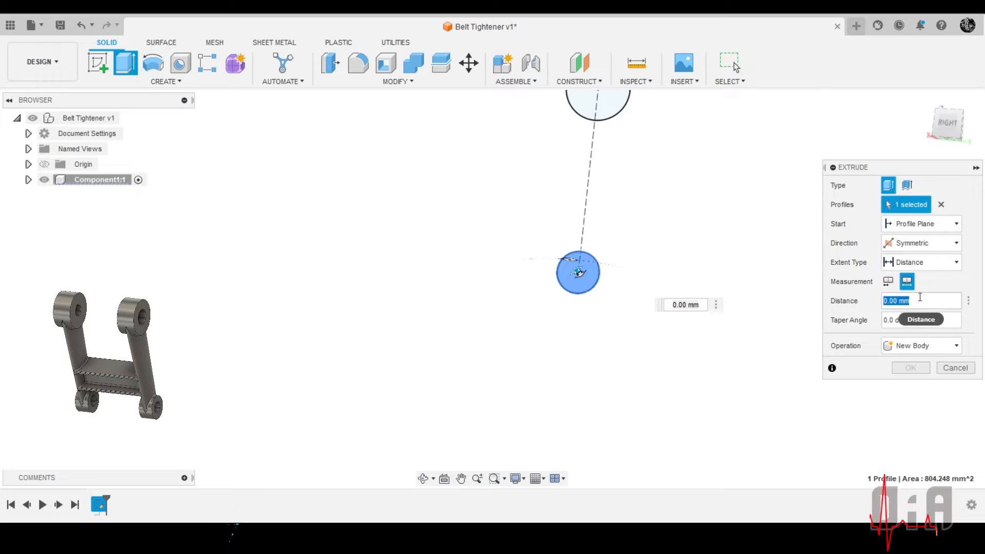
pyautogui.write('1')
pyautogui.write('0')
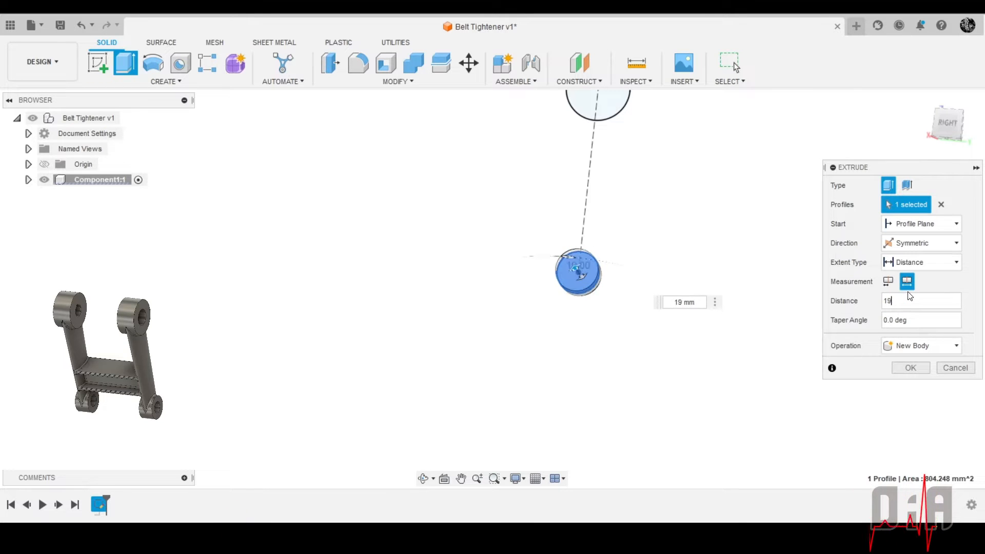
pyautogui.press('Return')
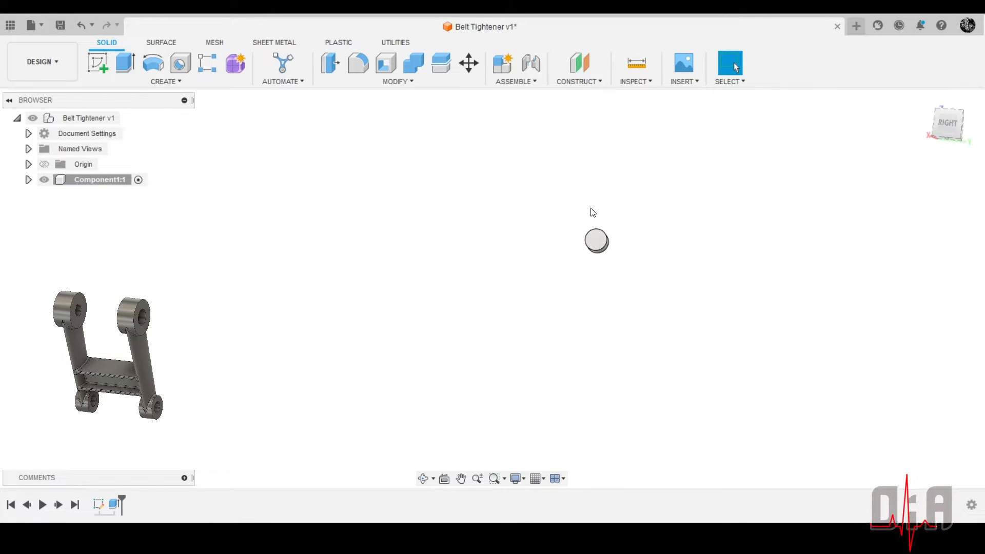
# Make Sketch1 of Component1 visible again so the upper circle's profile is available
pyautogui.keyDown('shift'); pyautogui.moveTo(589, 211); pyautogui.dragTo(655, 253, button='middle'); pyautogui.keyUp('shift')
pyautogui.scroll(-1, 789, 241)
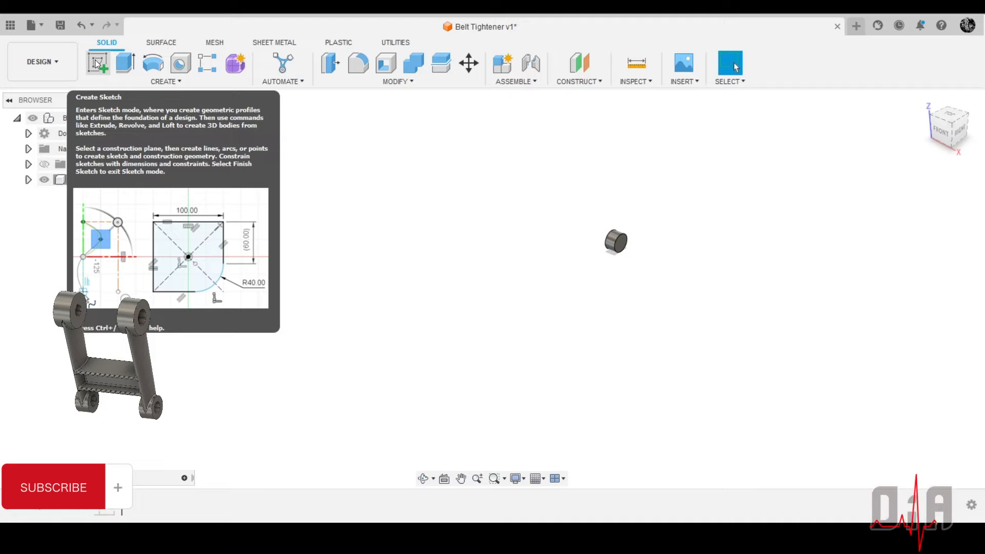
pyautogui.click(28, 180)
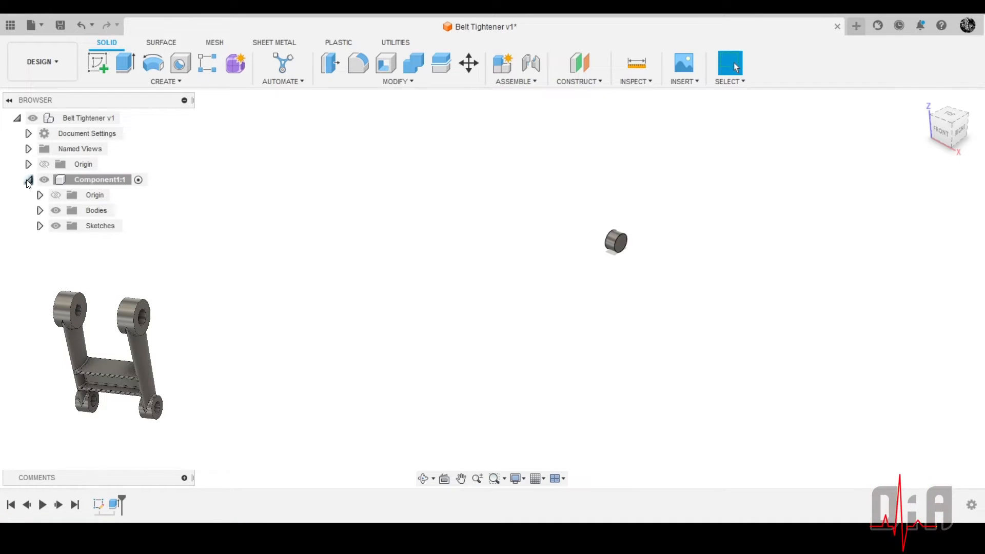
pyautogui.click(39, 225)
pyautogui.click(67, 241)
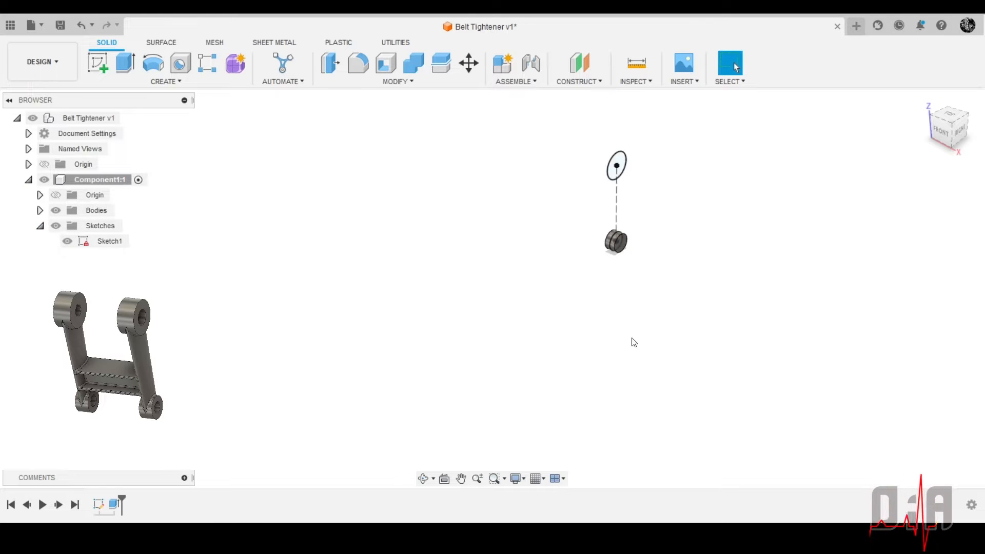
pyautogui.scroll(-3, 715, 314)
pyautogui.scroll(6, 636, 241)
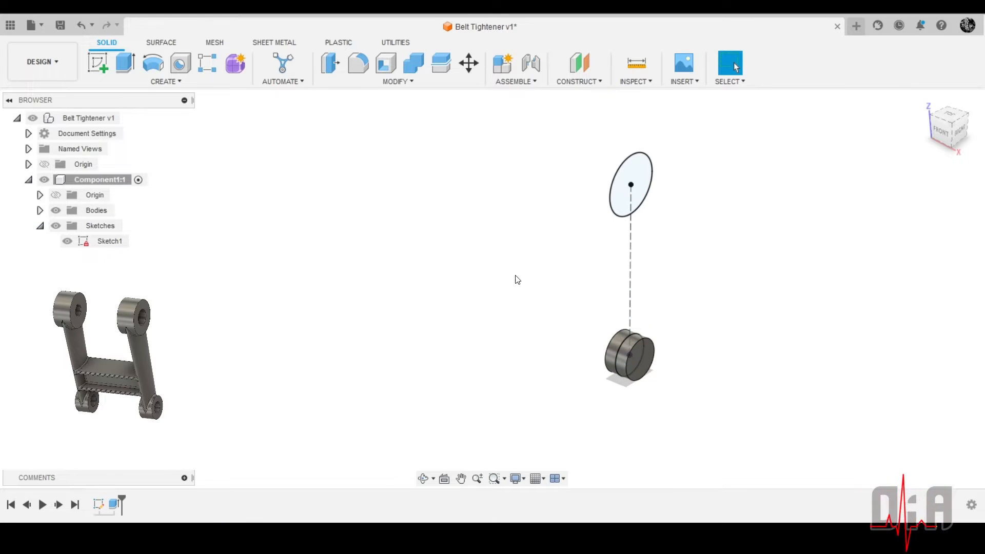
# Extrude the upper circle symmetrically as a new body with a whole length of 25 mm, and hide Sketch1
pyautogui.click(125, 62)
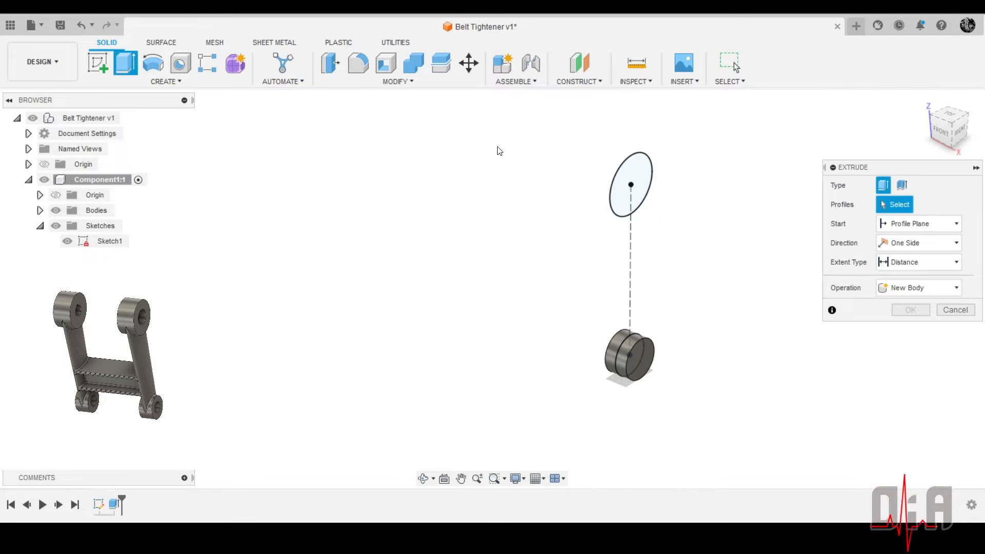
pyautogui.click(642, 184)
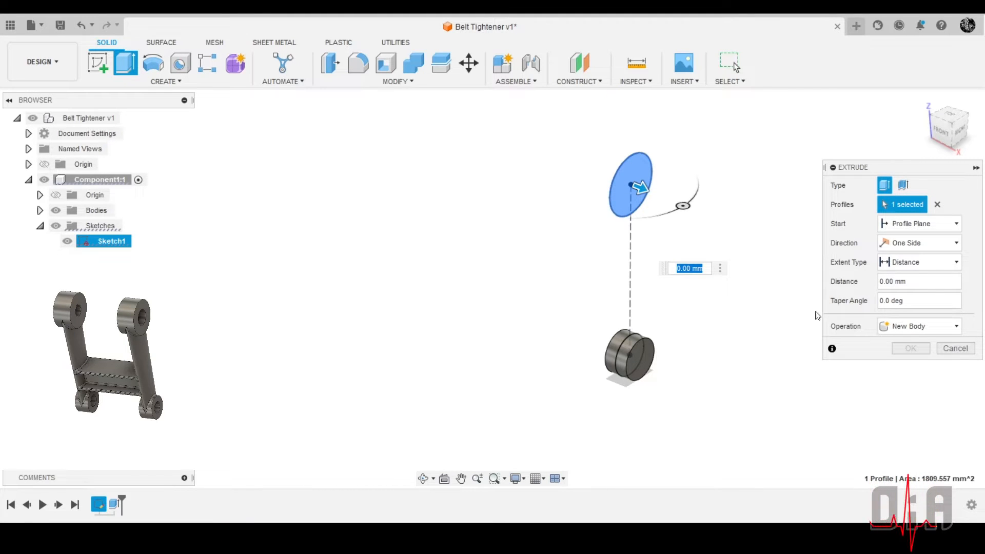
pyautogui.click(928, 241)
pyautogui.click(902, 285)
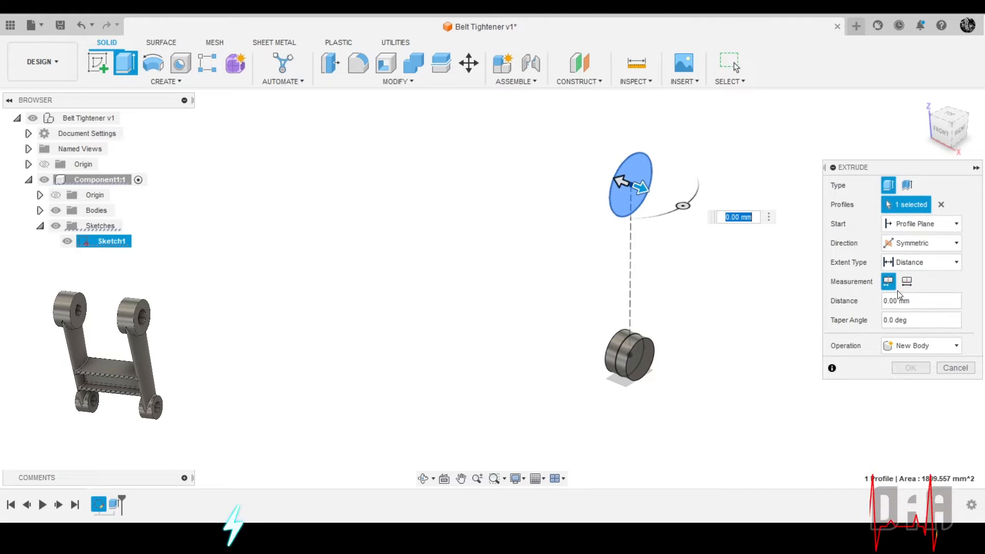
pyautogui.click(907, 281)
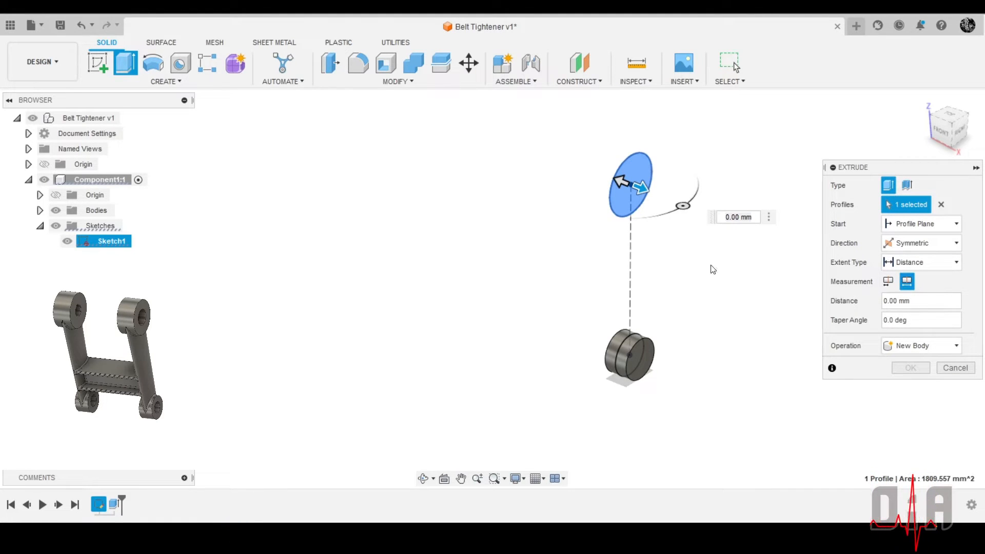
pyautogui.moveTo(650, 181); pyautogui.dragTo(673, 207)
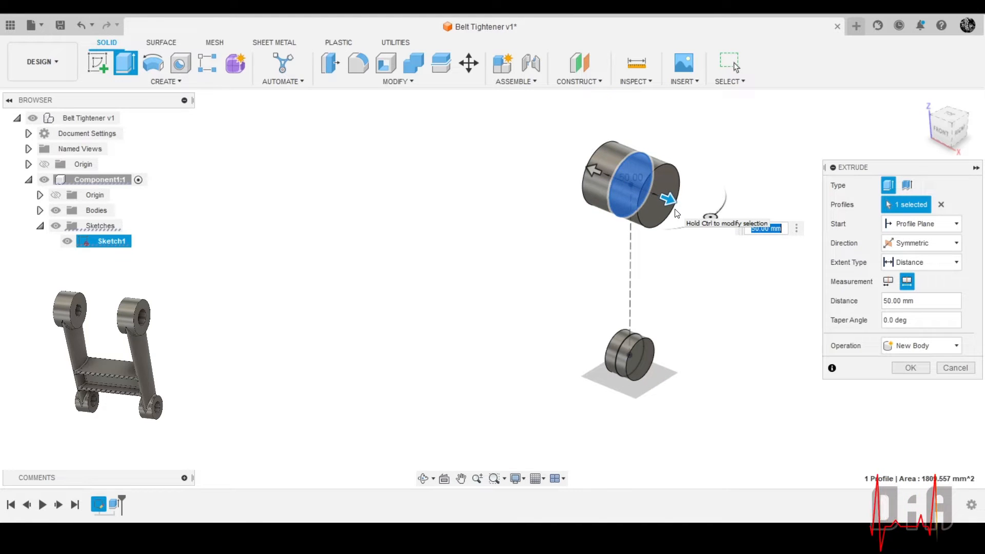
pyautogui.click(921, 303)
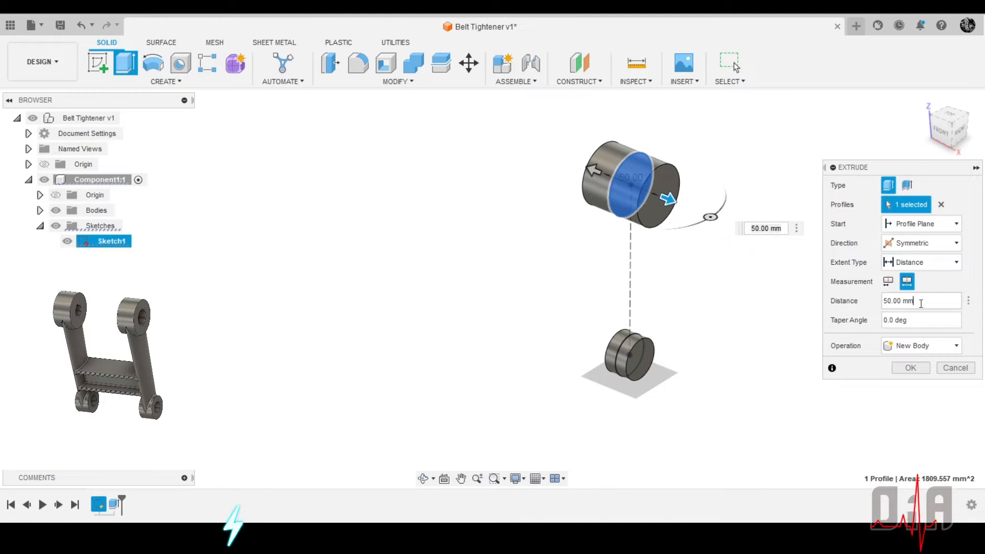
pyautogui.moveTo(921, 303); pyautogui.dragTo(844, 292)
pyautogui.write('20')
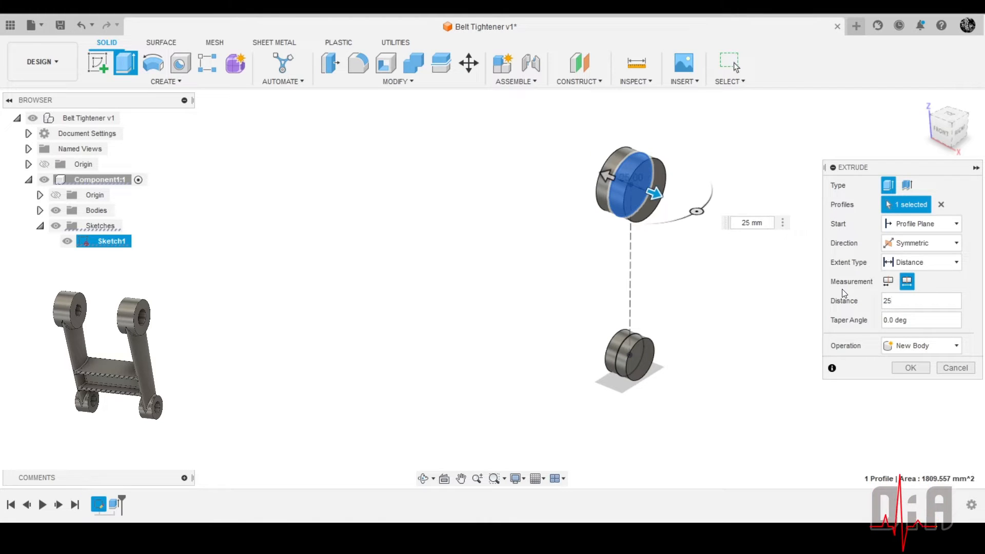
pyautogui.press('Return')
pyautogui.click(92, 243)
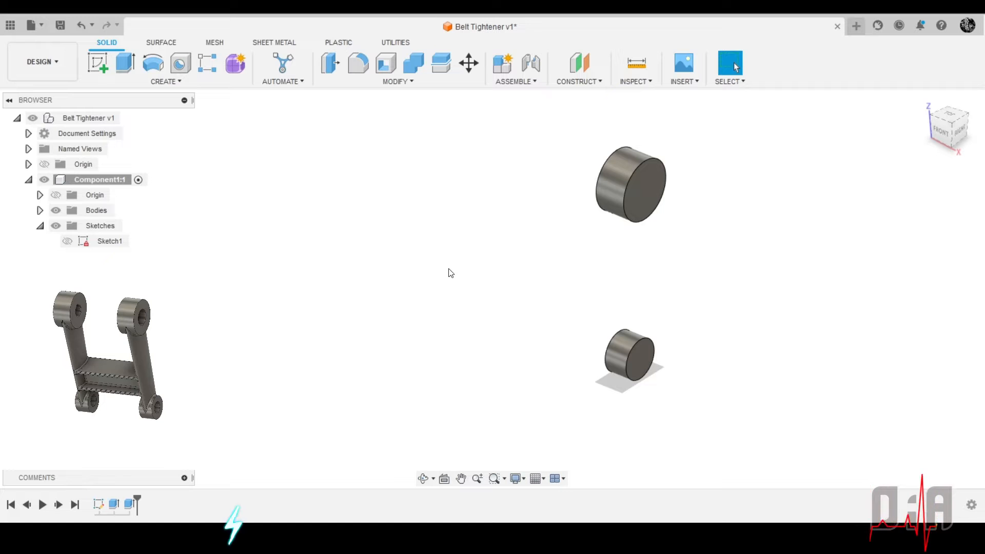
pyautogui.keyDown('shift'); pyautogui.moveTo(631, 264); pyautogui.dragTo(611, 248, button='middle'); pyautogui.keyUp('shift')
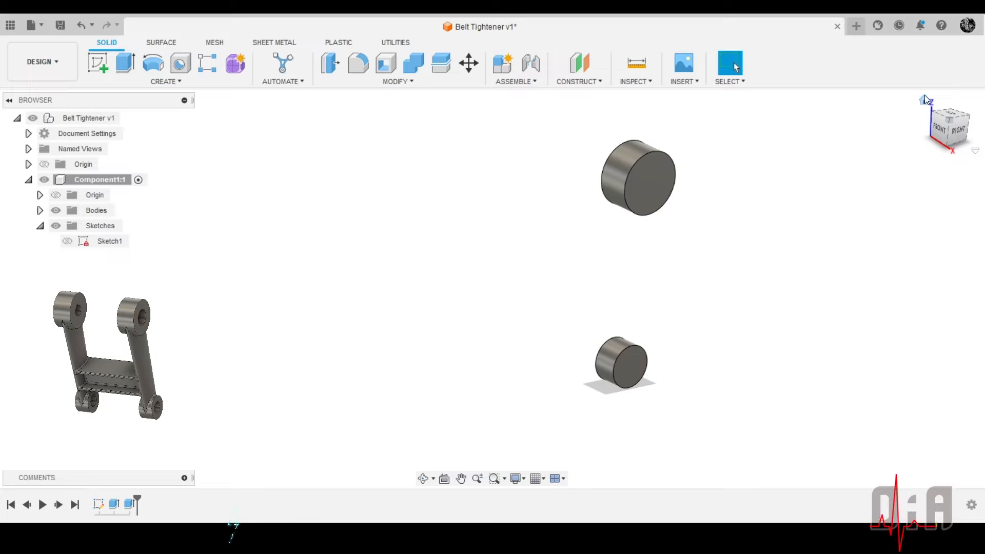
pyautogui.click(925, 98)
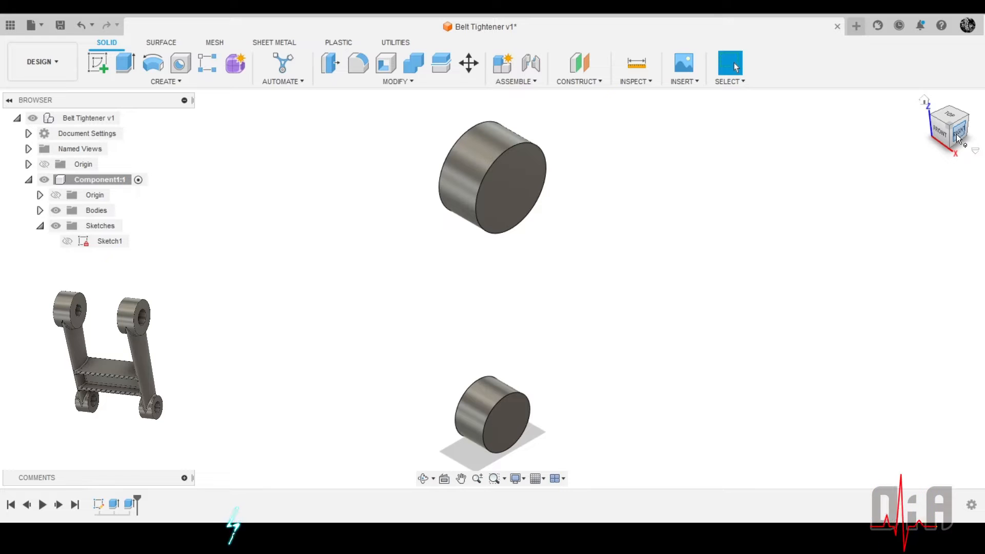
pyautogui.scroll(-3, 678, 201)
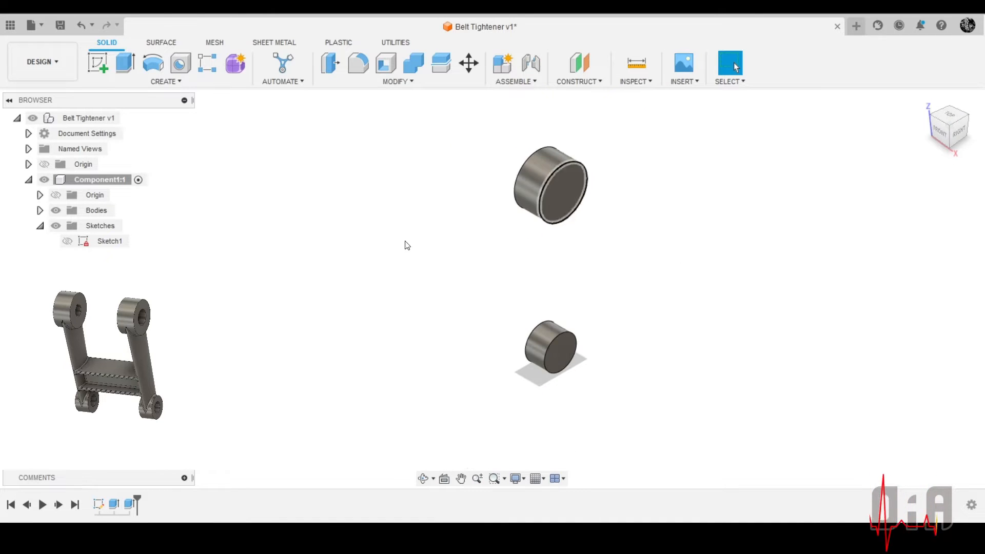
# Start a new sketch in Component1 on the vertical YZ origin plane, parallel to the cylinders' round faces
pyautogui.click(57, 195)
pyautogui.click(57, 195)
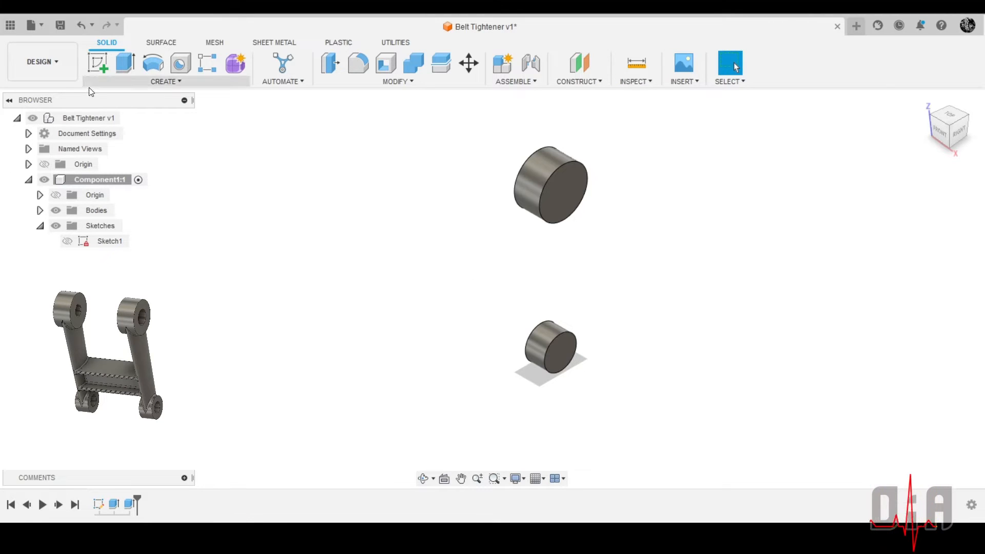
pyautogui.click(102, 65)
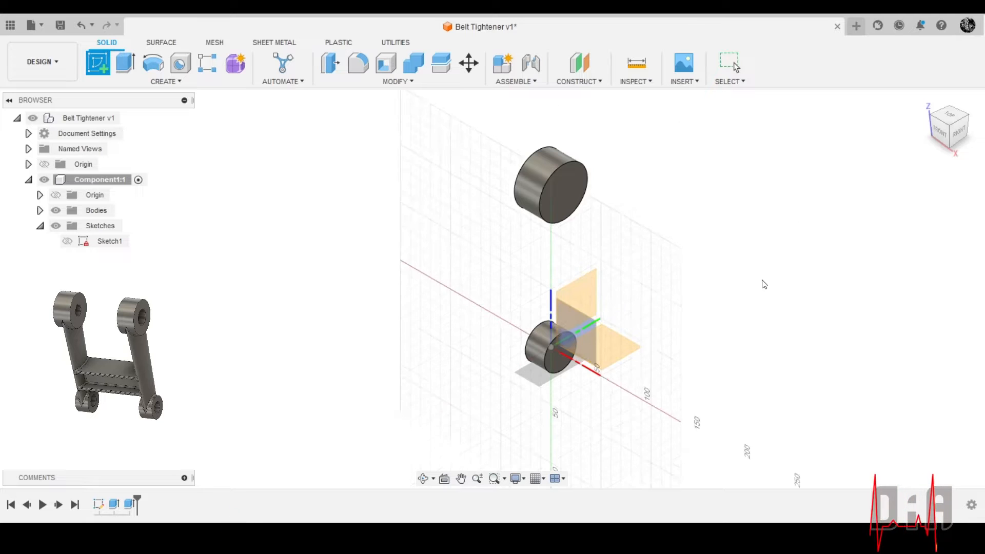
pyautogui.moveTo(763, 281)
pyautogui.keyDown('shift'); pyautogui.mouseDown(button='middle')
pyautogui.moveTo(762, 264)
pyautogui.moveTo(736, 247)
pyautogui.moveTo(666, 287)
pyautogui.mouseUp(button='middle'); pyautogui.keyUp('shift')
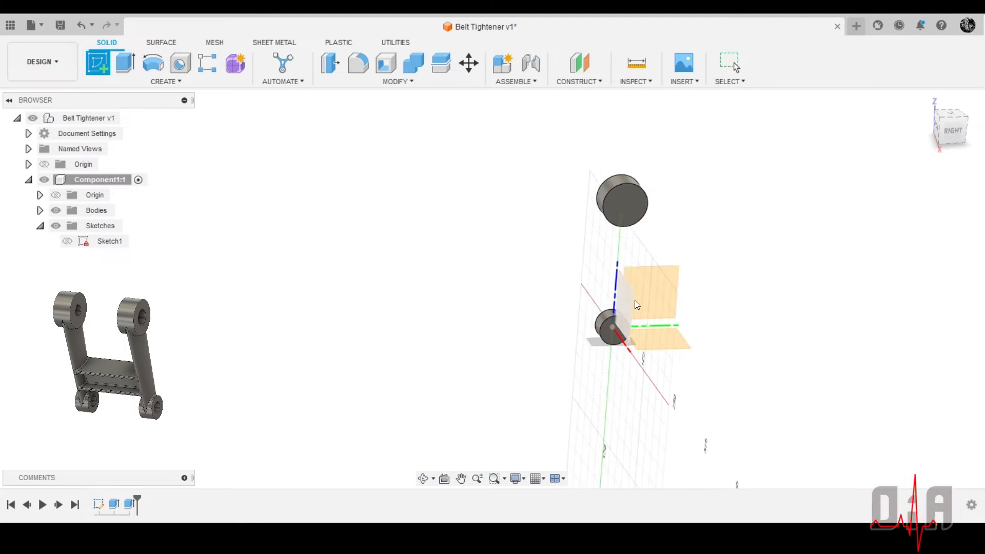
pyautogui.click(654, 292)
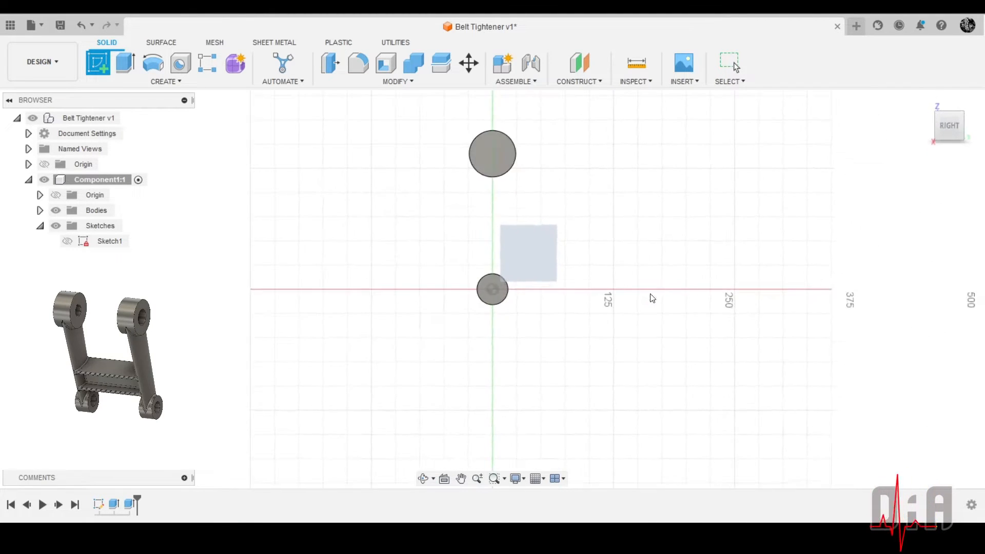
# Project the outlines of both cylinders into the sketch with Intersect, using their curved side faces
pyautogui.scroll(3, 475, 272)
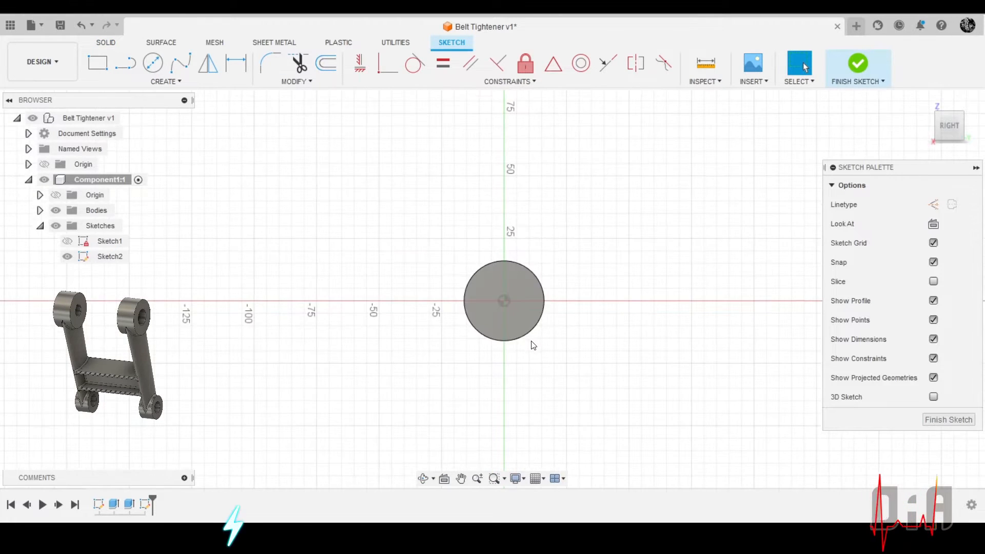
pyautogui.scroll(-2, 555, 326)
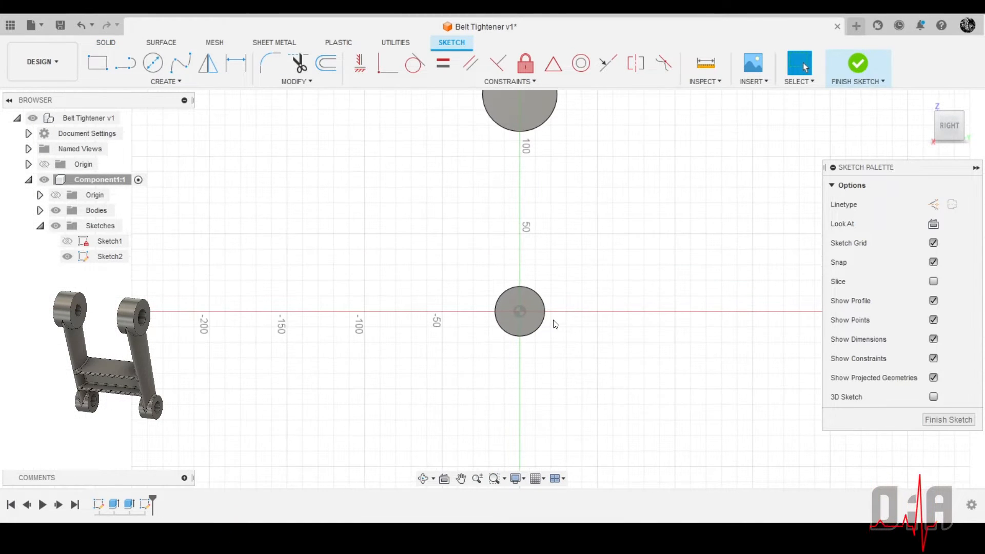
pyautogui.scroll(2, 556, 323)
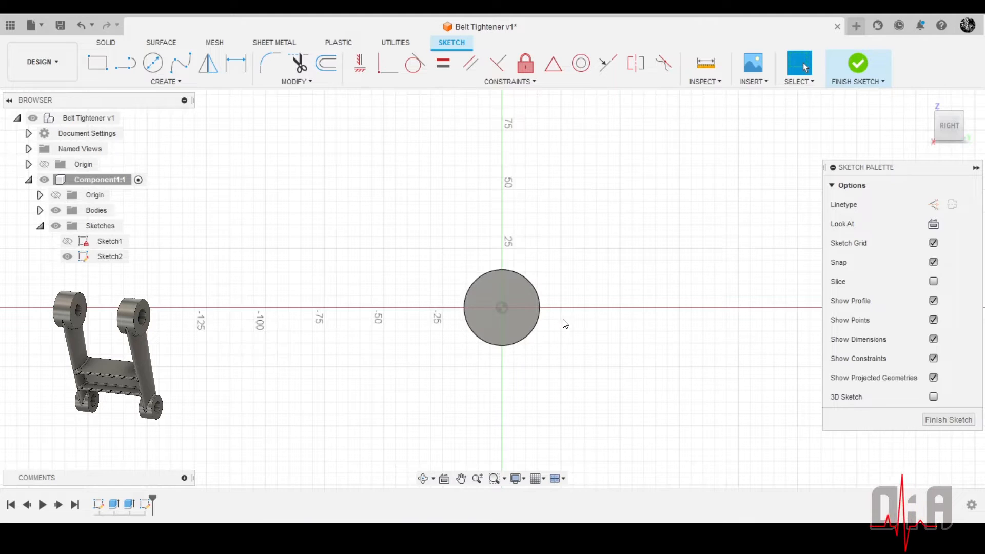
pyautogui.scroll(-1, 565, 324)
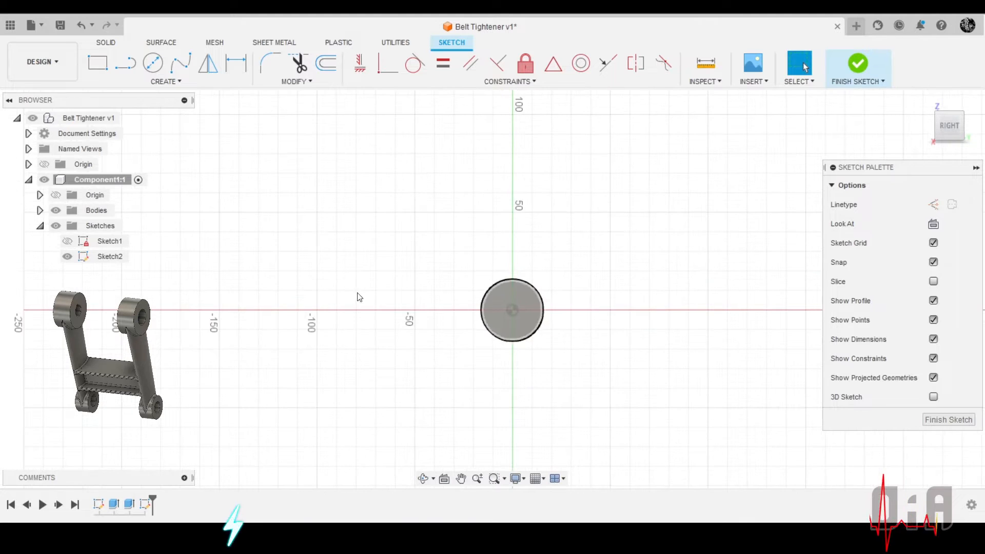
pyautogui.click(128, 83)
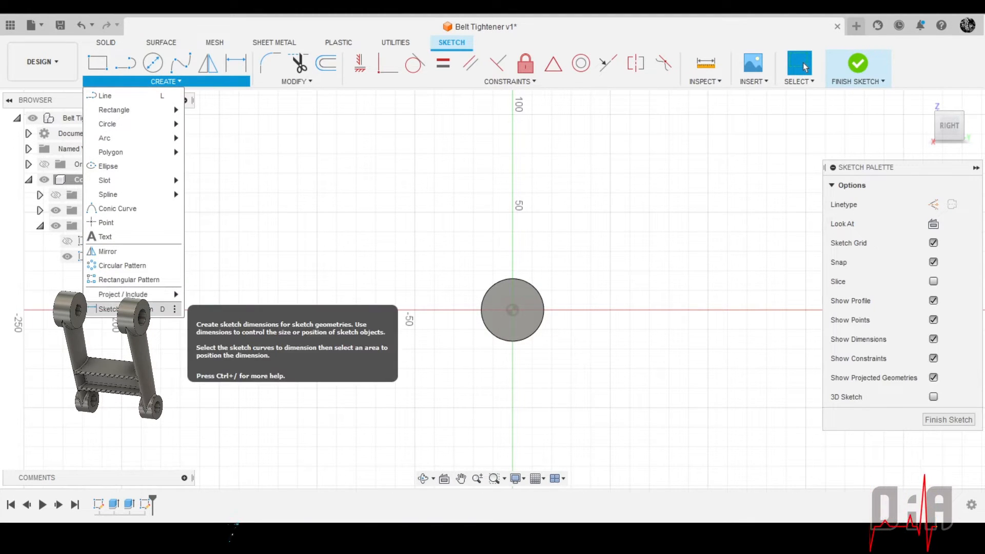
pyautogui.moveTo(138, 294)
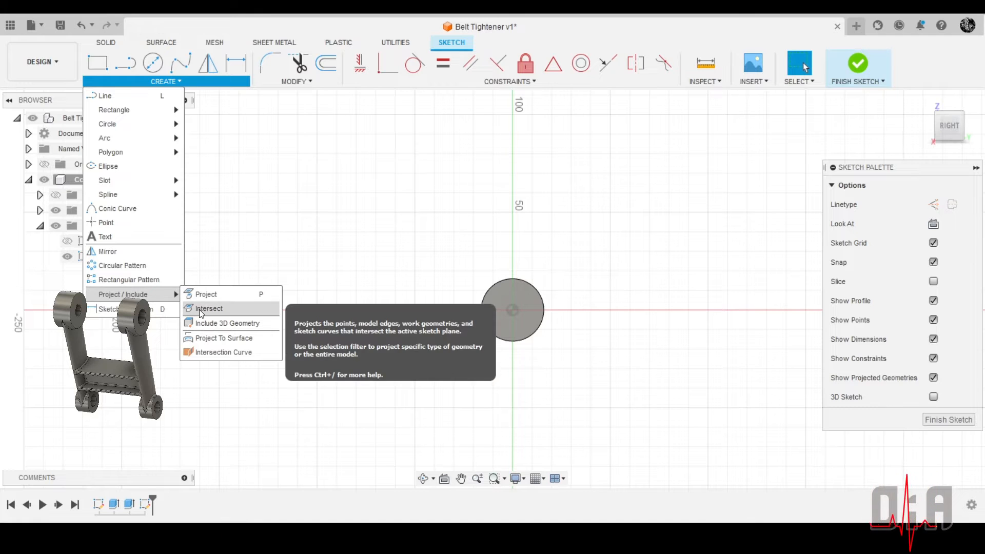
pyautogui.click(200, 313)
pyautogui.scroll(-2, 537, 258)
pyautogui.keyDown('shift'); pyautogui.moveTo(537, 261); pyautogui.dragTo(522, 195, button='middle'); pyautogui.keyUp('shift')
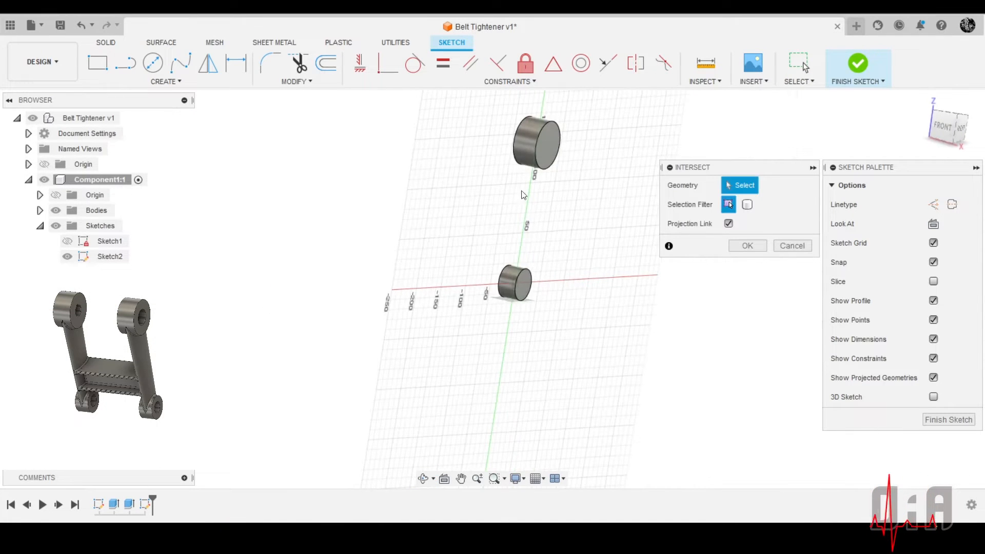
pyautogui.click(527, 146)
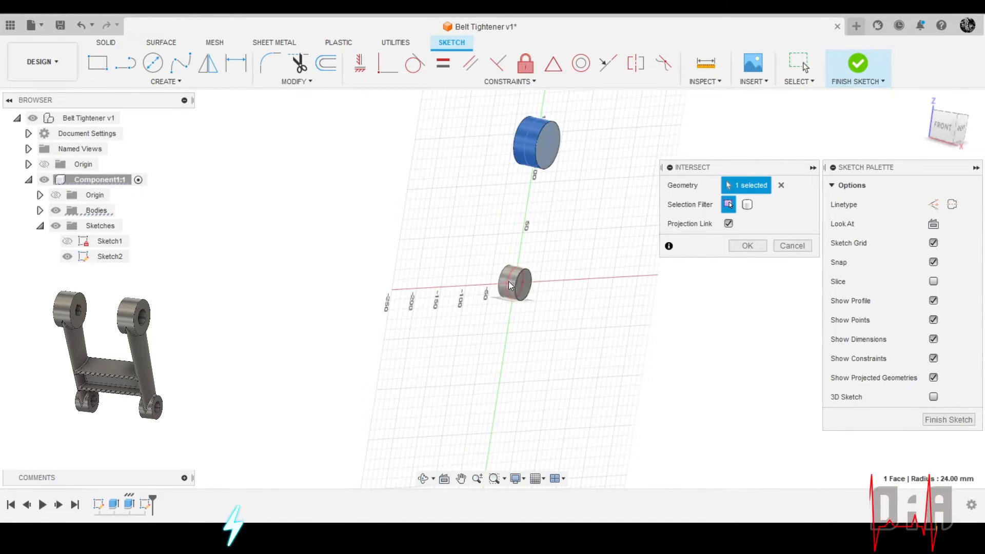
pyautogui.click(509, 281)
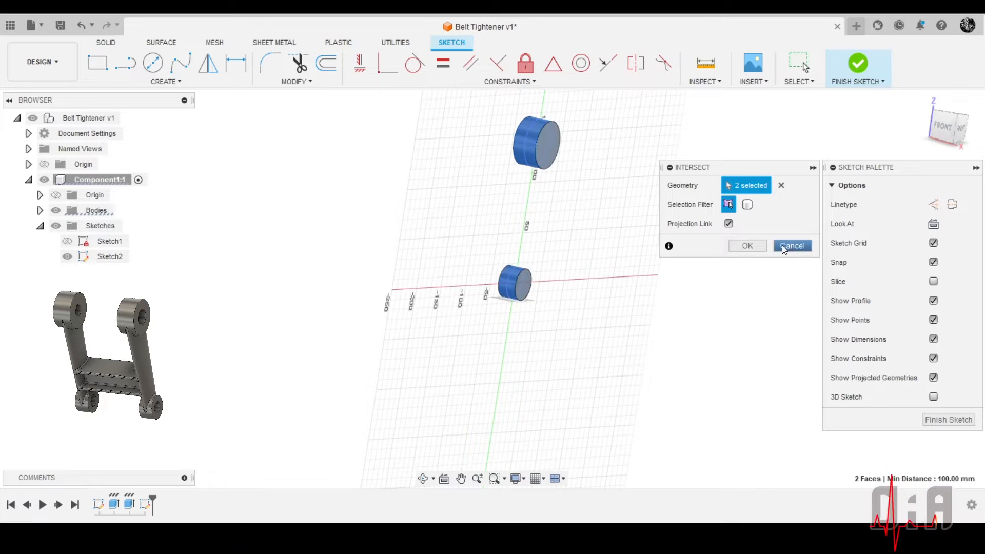
pyautogui.click(746, 246)
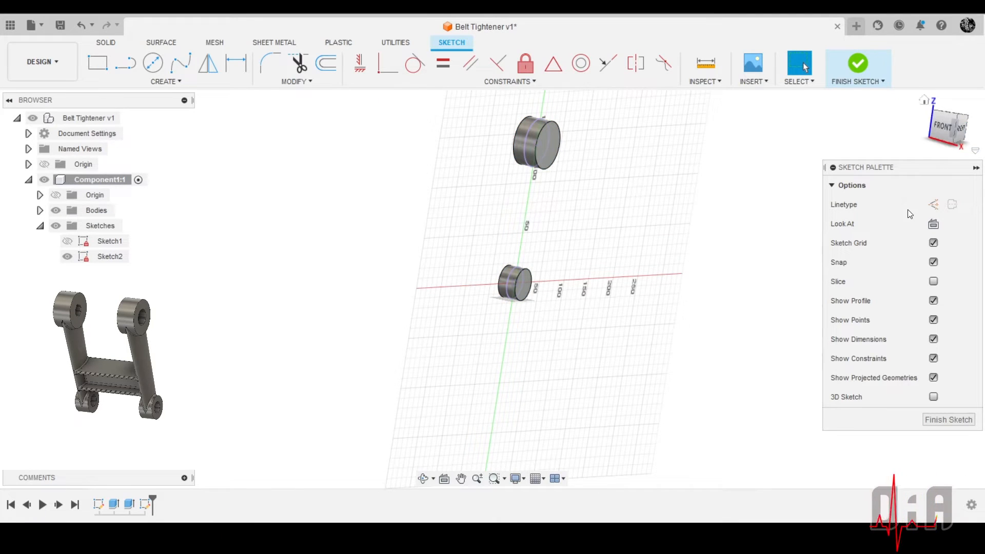
# Hide the bodies of Component1 so only the sketch geometry is shown
pyautogui.click(933, 224)
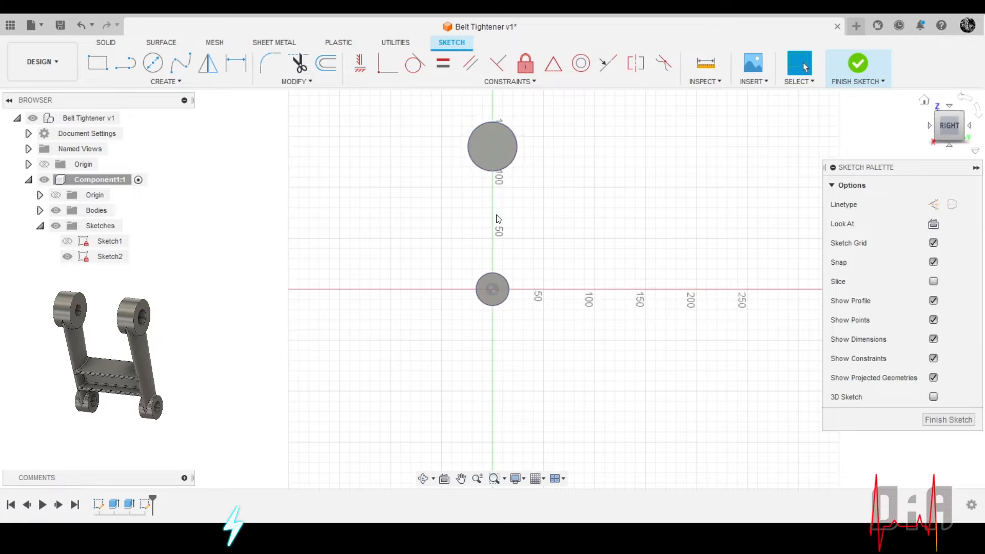
pyautogui.scroll(3, 500, 210)
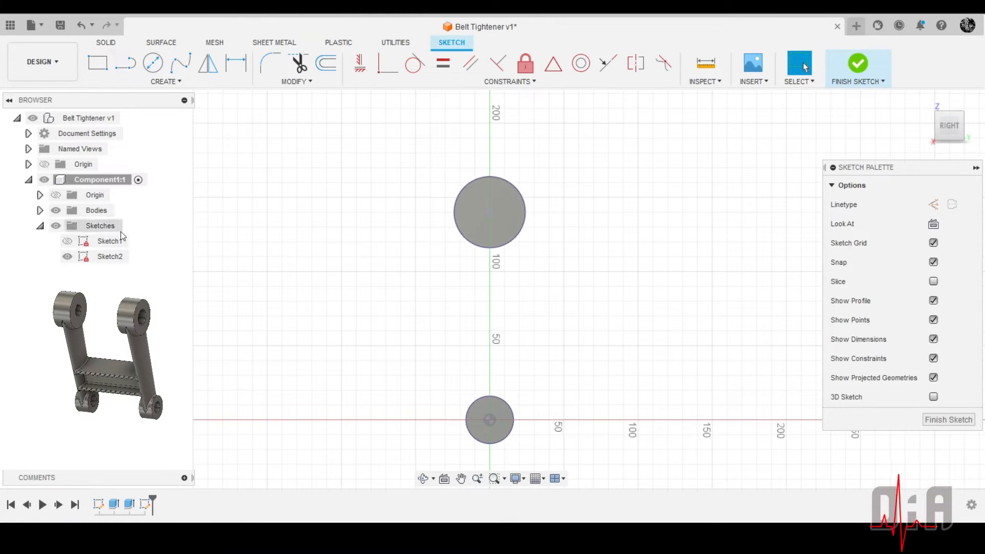
pyautogui.click(56, 211)
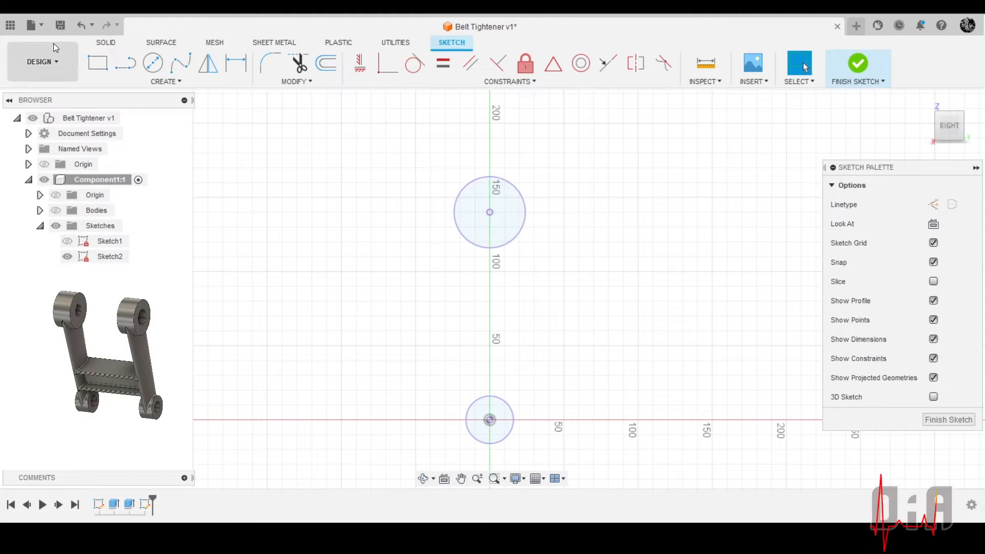
# Draw a line about 138 mm long from the left side of the upper circle to the left side of the lower circle
pyautogui.click(119, 70)
pyautogui.scroll(3, 462, 216)
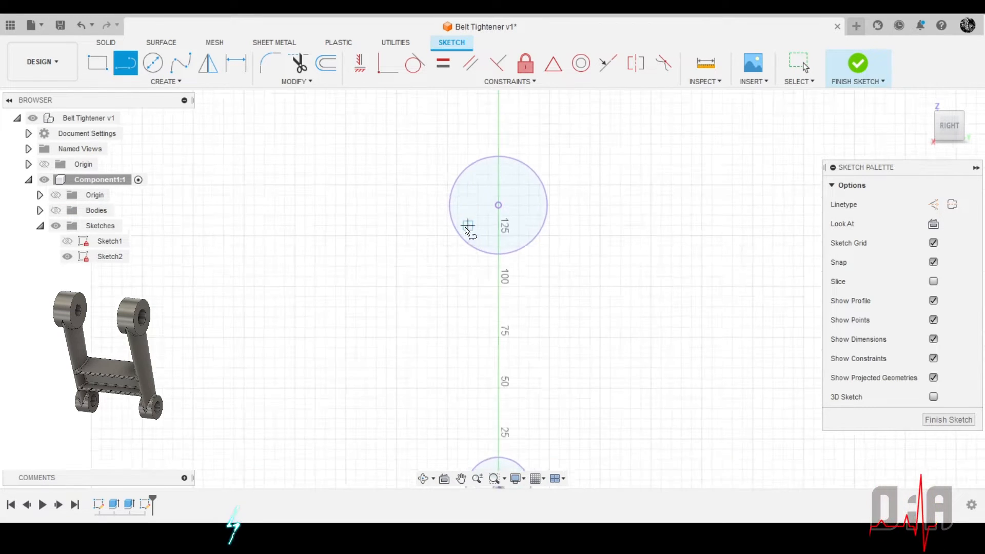
pyautogui.click(449, 203)
pyautogui.scroll(-5, 400, 228)
pyautogui.scroll(5, 421, 302)
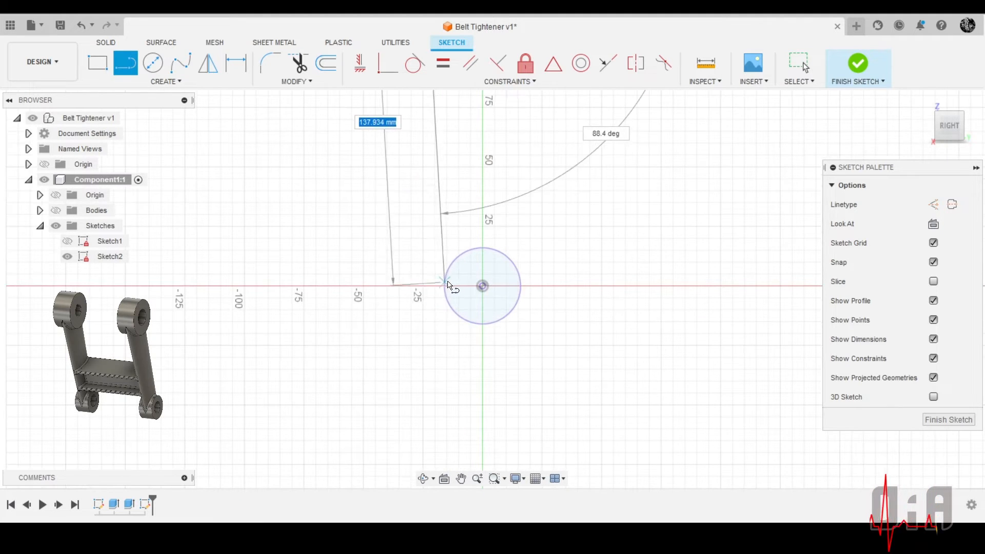
pyautogui.click(445, 282)
pyautogui.scroll(-1, 315, 277)
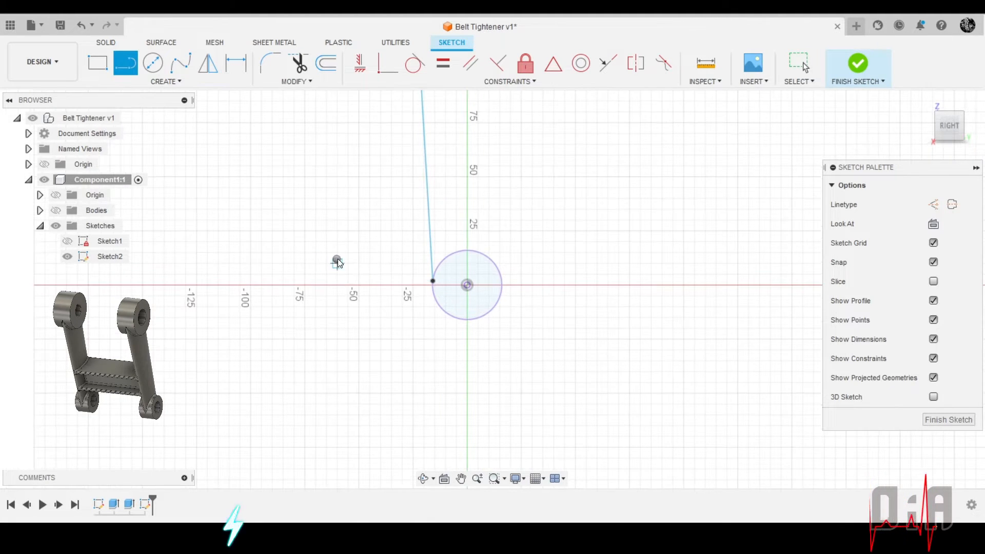
pyautogui.rightClick(336, 261)
pyautogui.click(373, 265)
pyautogui.scroll(-3, 347, 336)
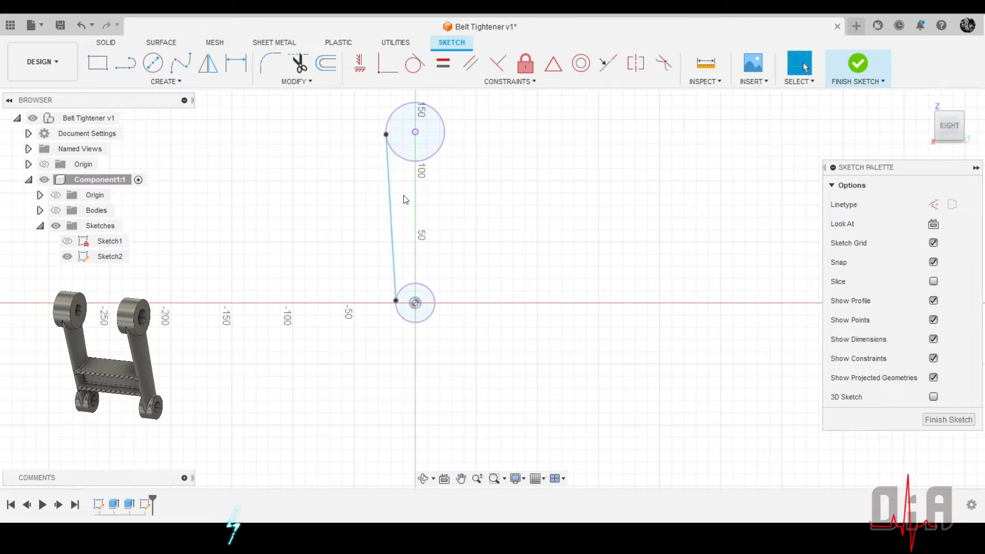
# Draw a vertical line between the centres of the two circles and convert it to a construction line
pyautogui.click(128, 70)
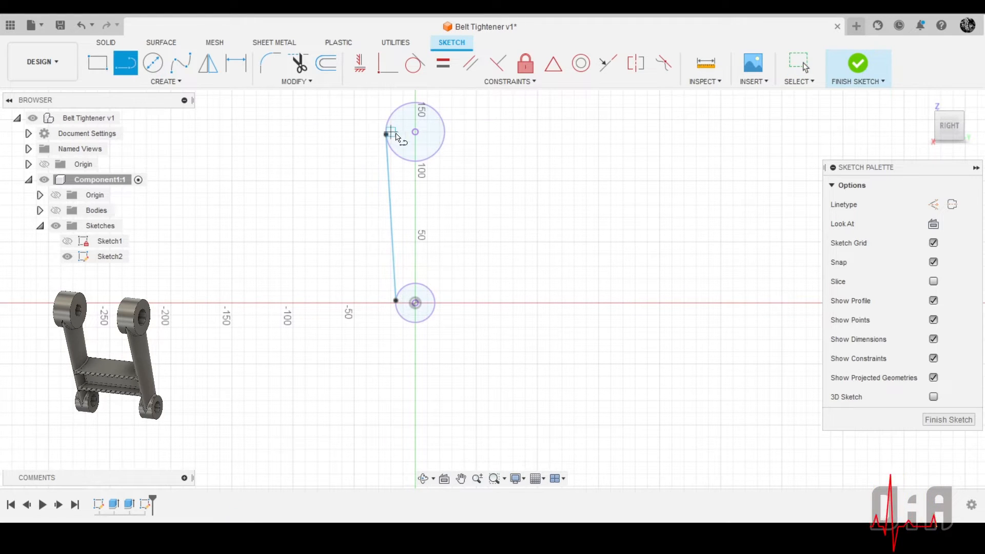
pyautogui.click(415, 133)
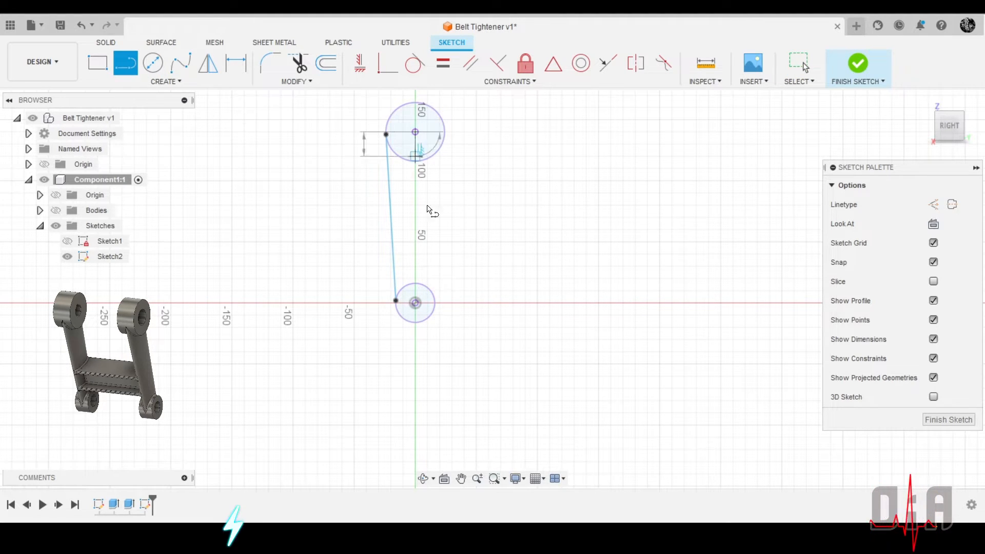
pyautogui.click(416, 303)
pyautogui.rightClick(525, 251)
pyautogui.click(573, 252)
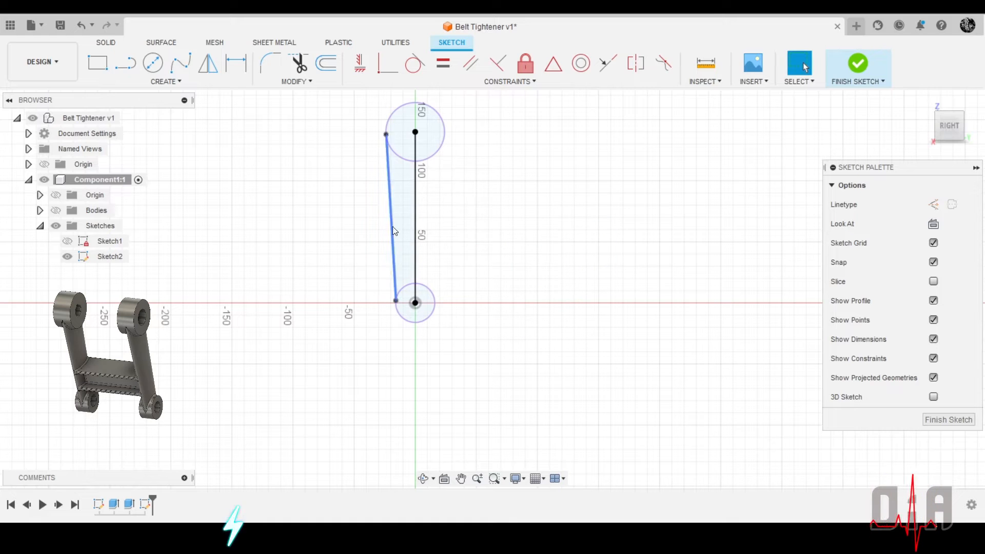
pyautogui.click(417, 223)
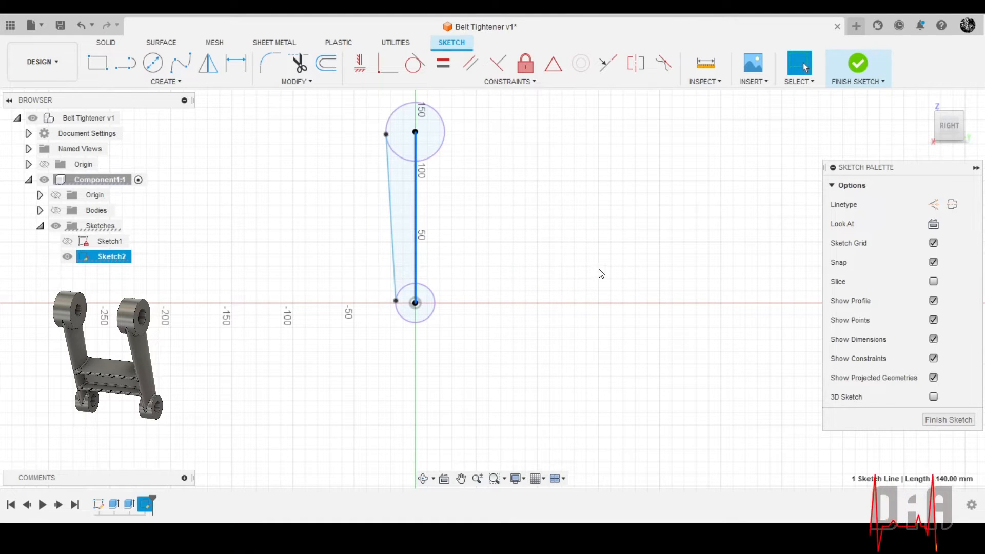
pyautogui.click(933, 204)
pyautogui.click(514, 202)
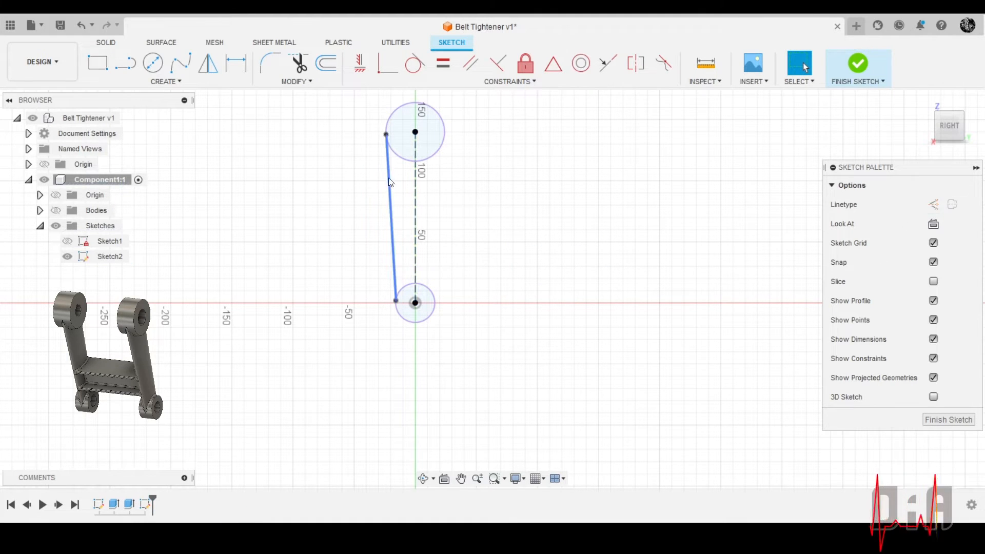
# Move the upper endpoint of the side line a little way down along the upper circle
pyautogui.moveTo(385, 134)
pyautogui.mouseDown()
pyautogui.moveTo(411, 137)
pyautogui.moveTo(410, 160)
pyautogui.moveTo(360, 134)
pyautogui.mouseUp()
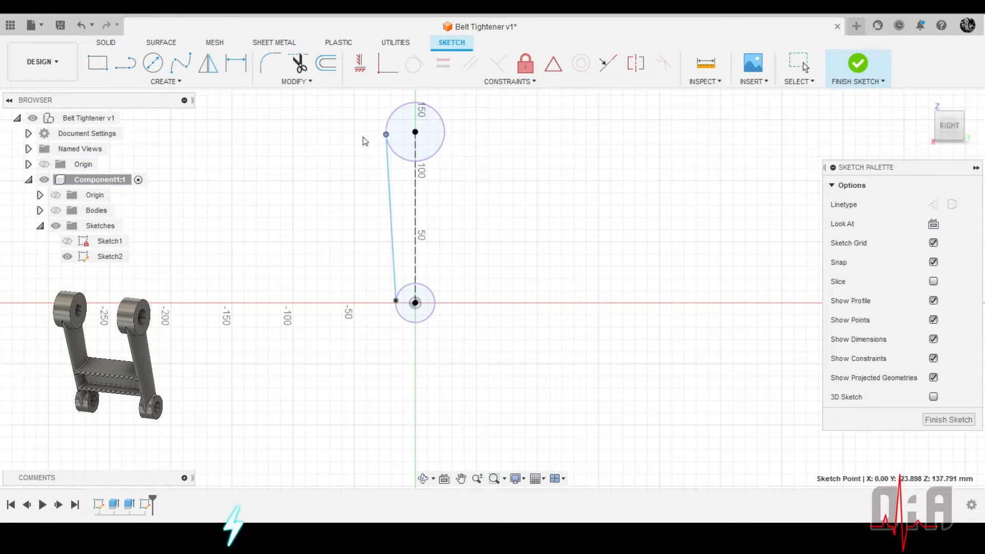
pyautogui.scroll(3, 384, 136)
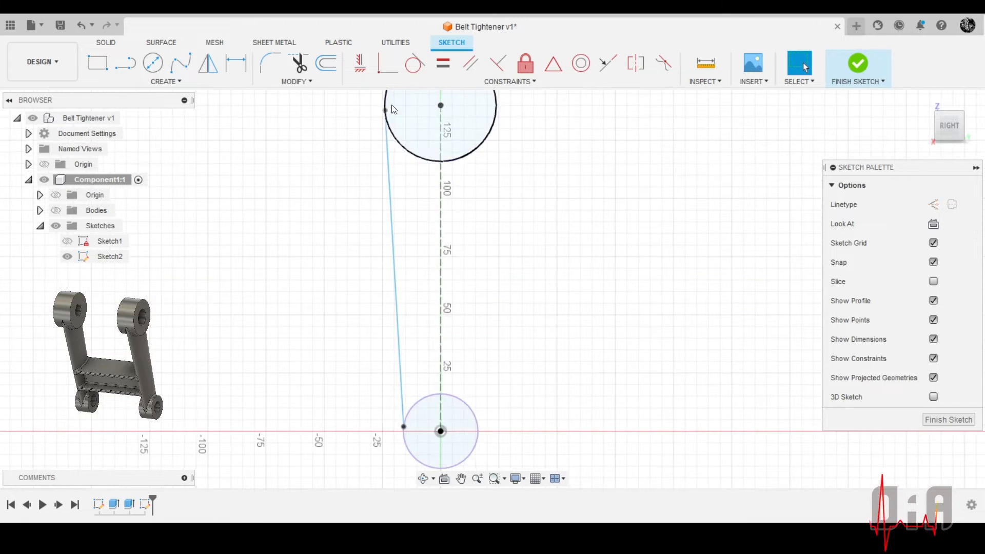
pyautogui.moveTo(387, 112); pyautogui.dragTo(391, 127)
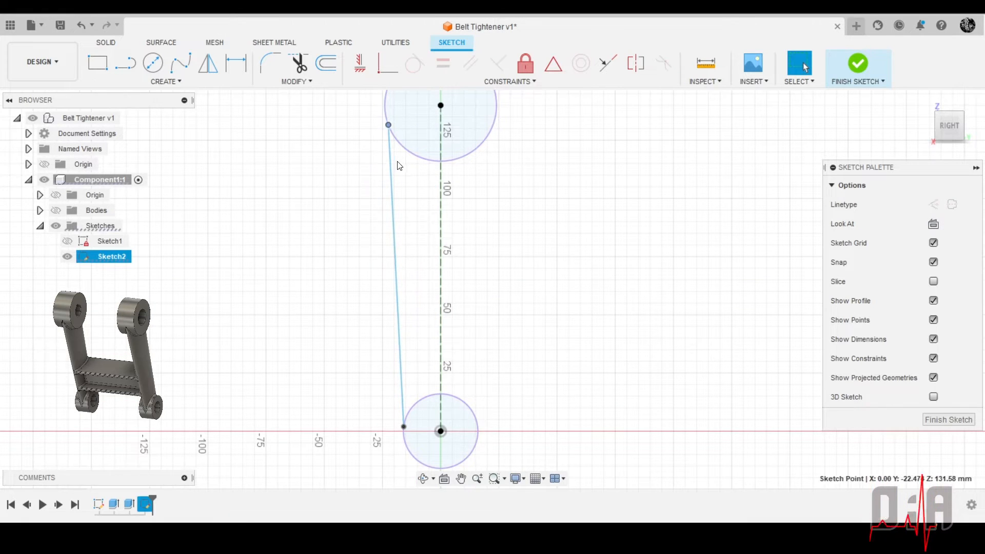
# Constrain the side line tangent to both the upper and the lower circle
pyautogui.click(395, 175)
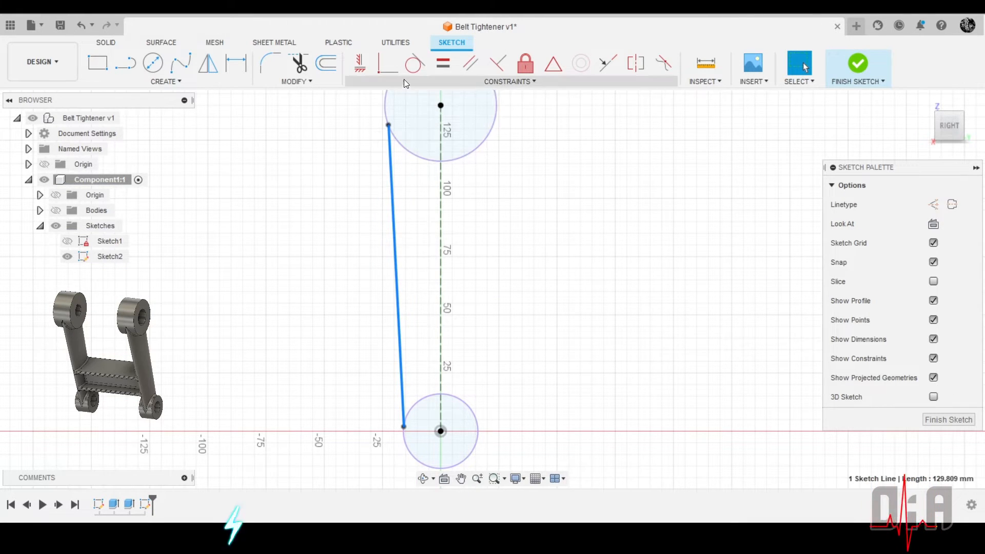
pyautogui.click(411, 68)
pyautogui.click(410, 67)
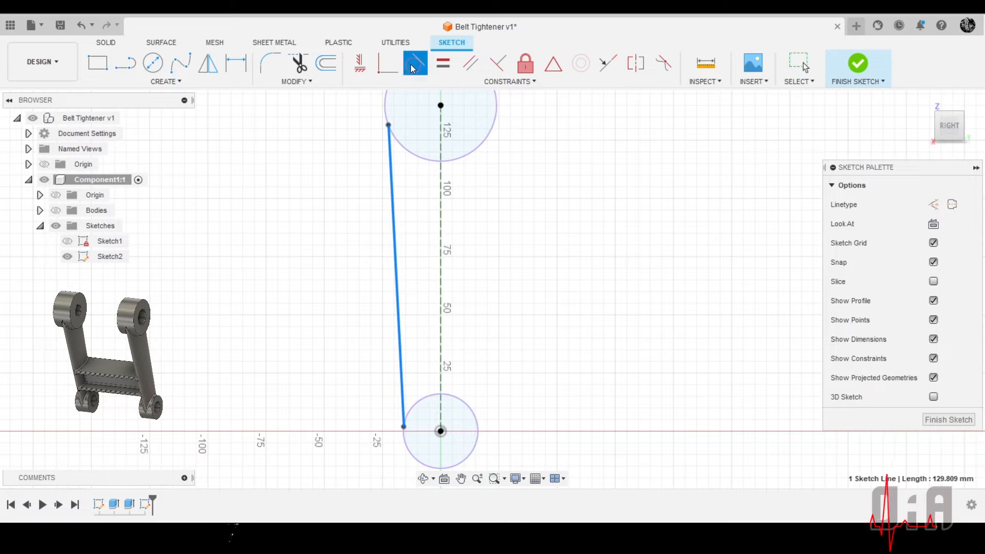
pyautogui.click(404, 150)
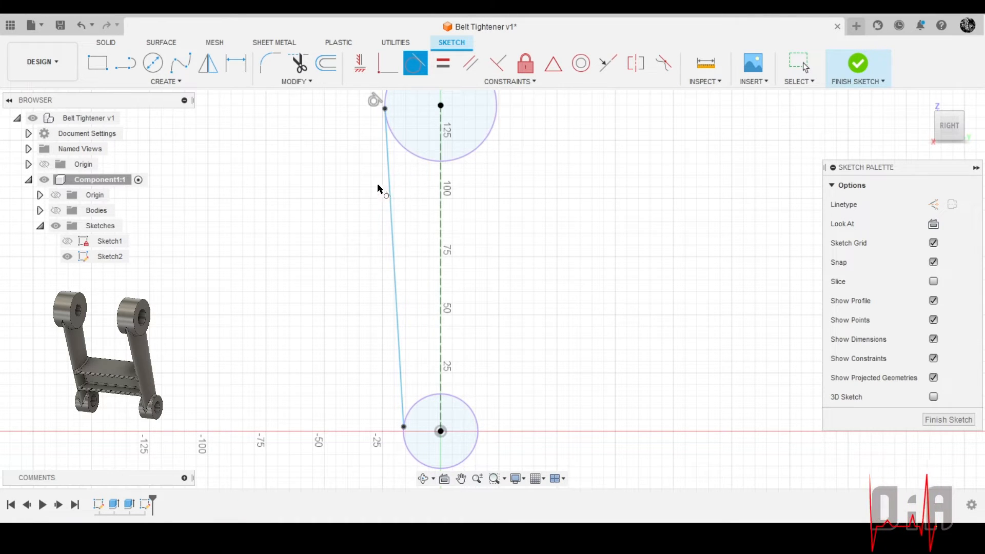
pyautogui.click(403, 409)
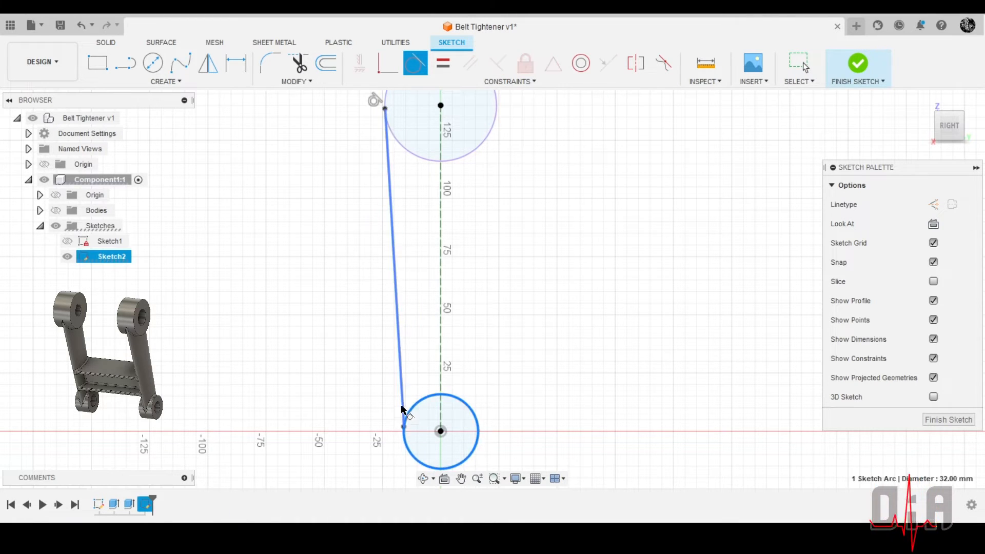
pyautogui.click(404, 410)
pyautogui.scroll(-3, 337, 335)
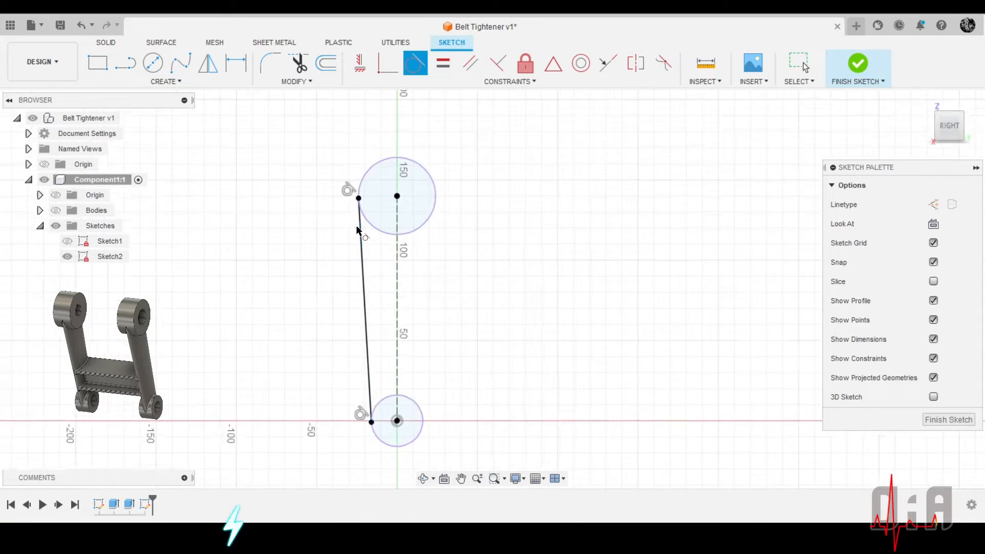
pyautogui.scroll(3, 357, 230)
pyautogui.scroll(-3, 390, 198)
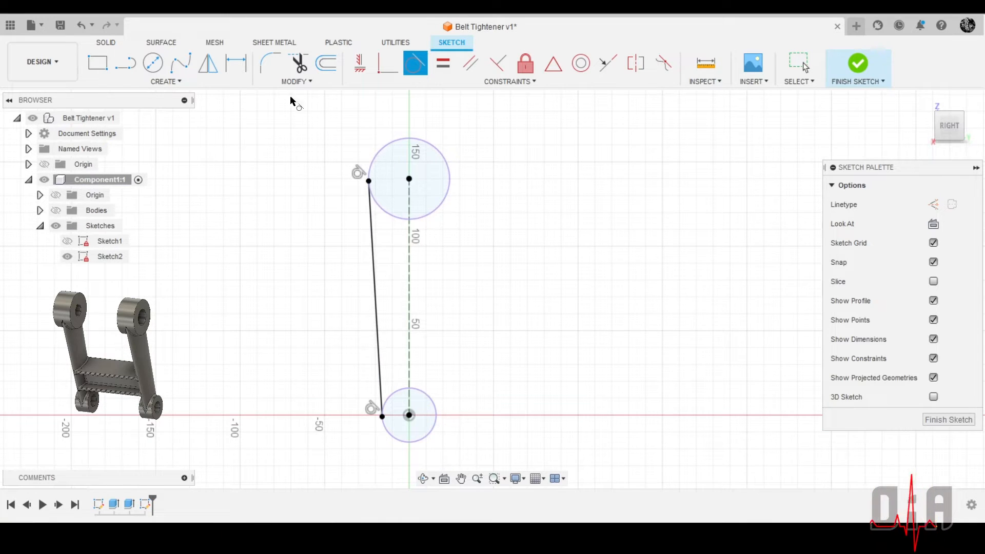
# Mirror the tangent side line about the central construction line
pyautogui.click(208, 63)
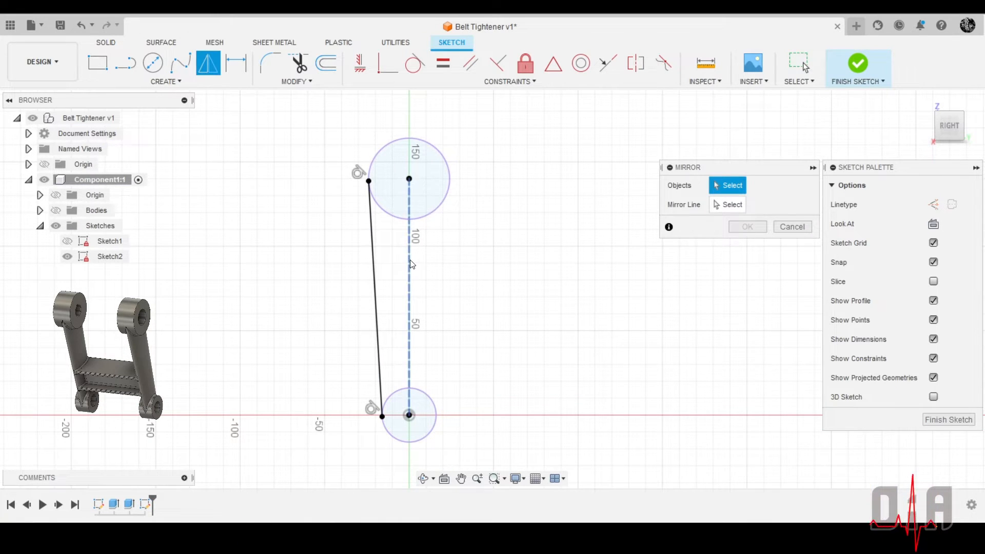
pyautogui.click(373, 266)
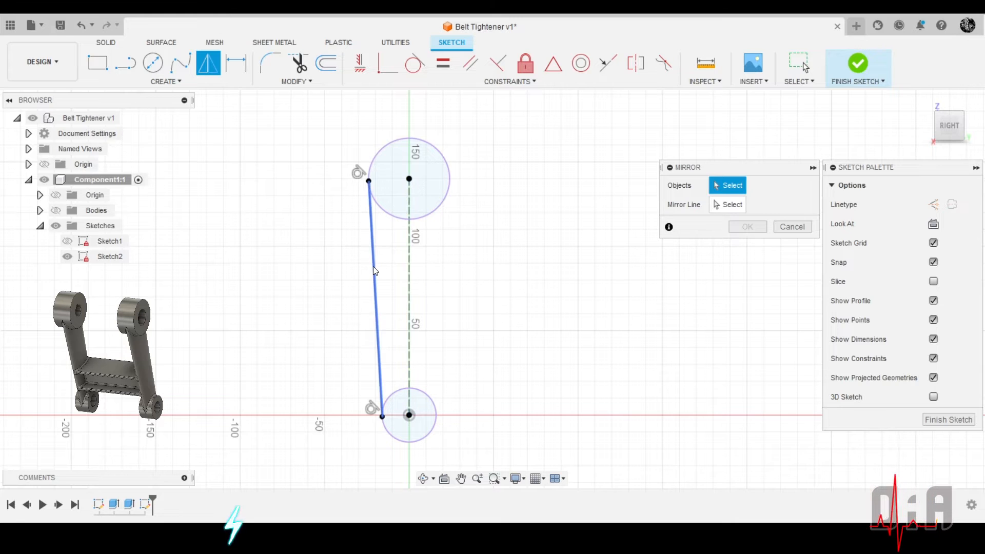
pyautogui.click(720, 202)
pyautogui.click(410, 283)
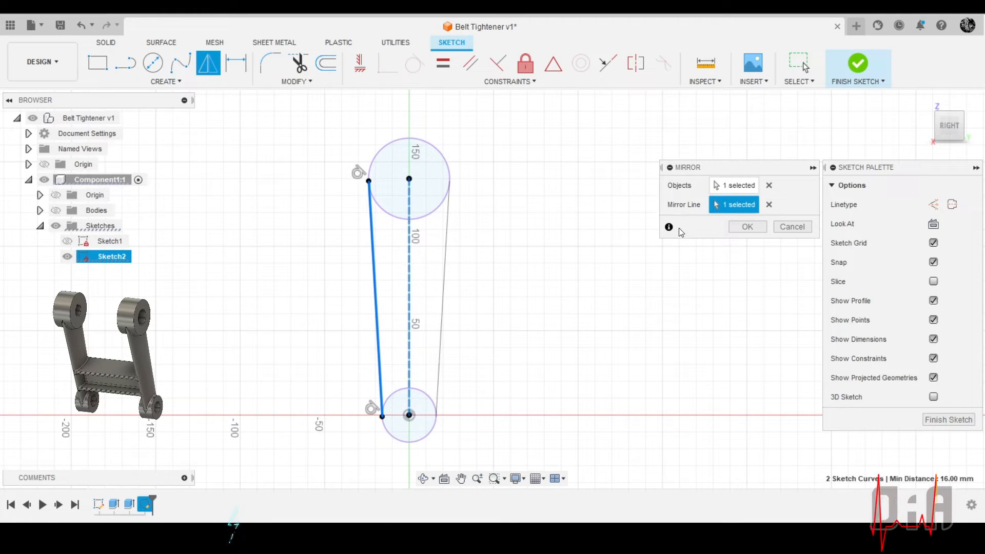
pyautogui.click(747, 226)
# Draw a horizontal line across the upper circle joining the upper endpoints of the two side lines
pyautogui.scroll(-2, 529, 202)
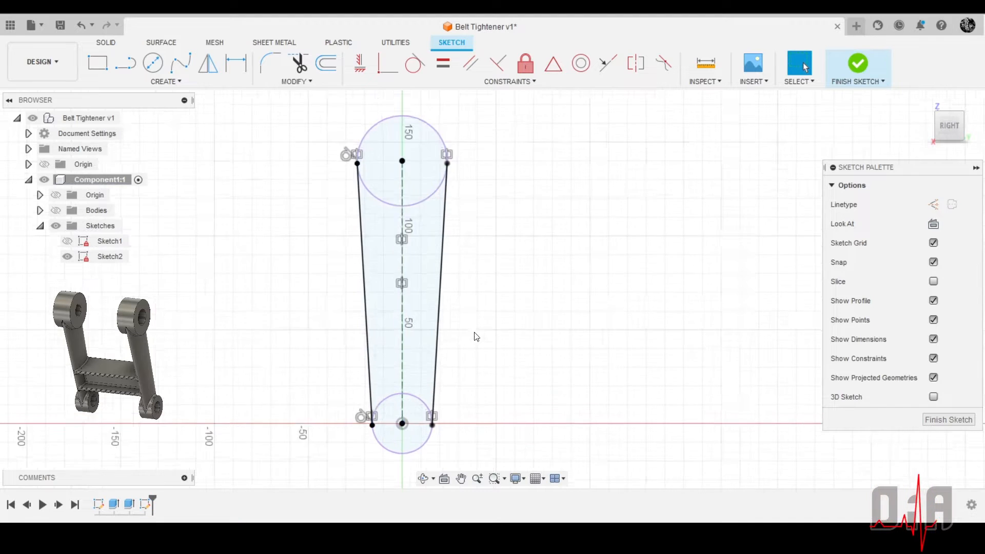
pyautogui.scroll(3, 396, 211)
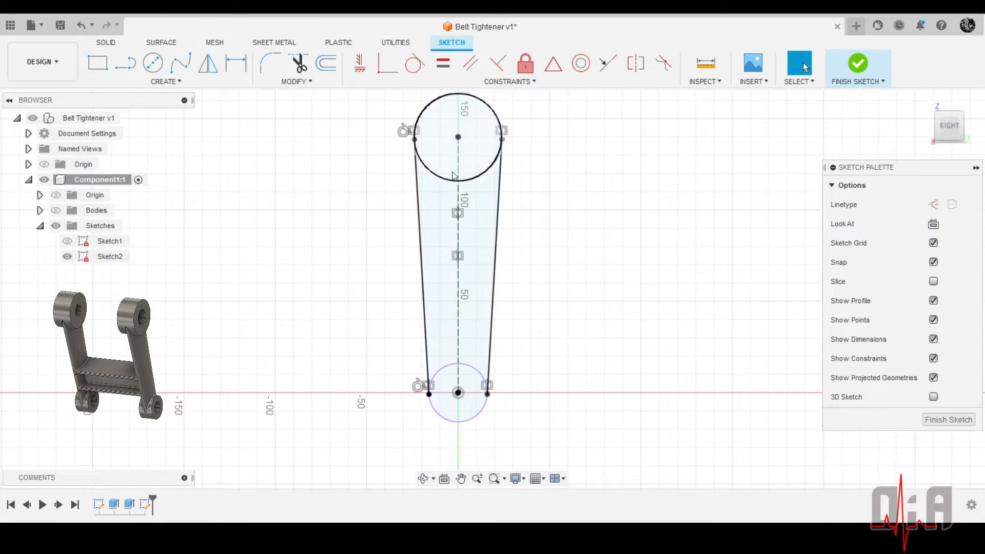
pyautogui.scroll(-2, 483, 163)
pyautogui.scroll(2, 442, 181)
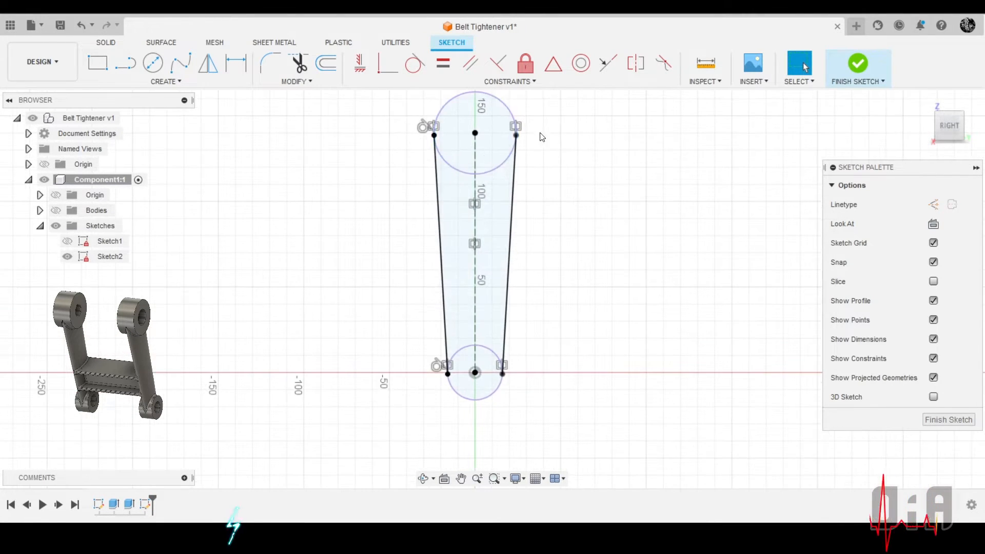
pyautogui.scroll(3, 511, 132)
pyautogui.scroll(-1, 462, 130)
pyautogui.scroll(3, 405, 153)
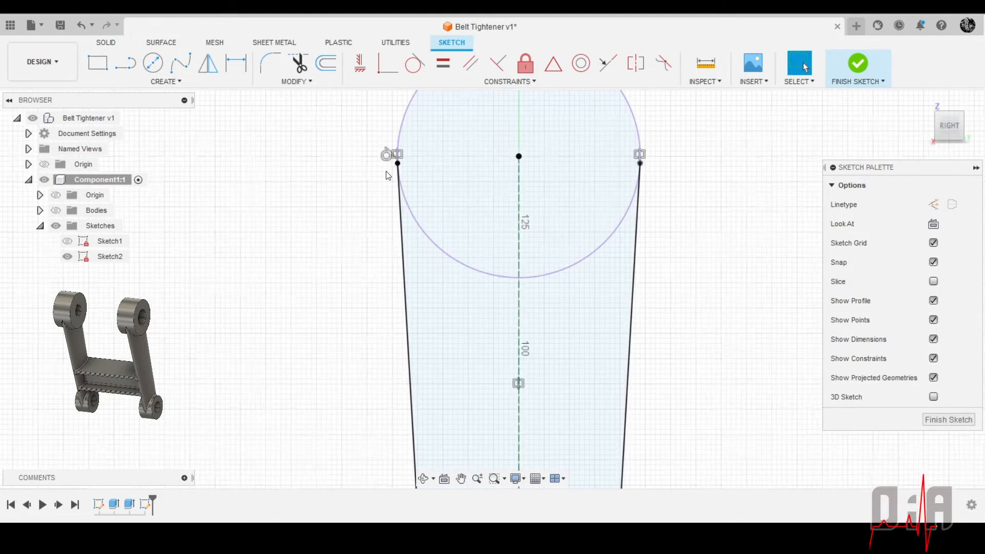
pyautogui.scroll(-2, 415, 153)
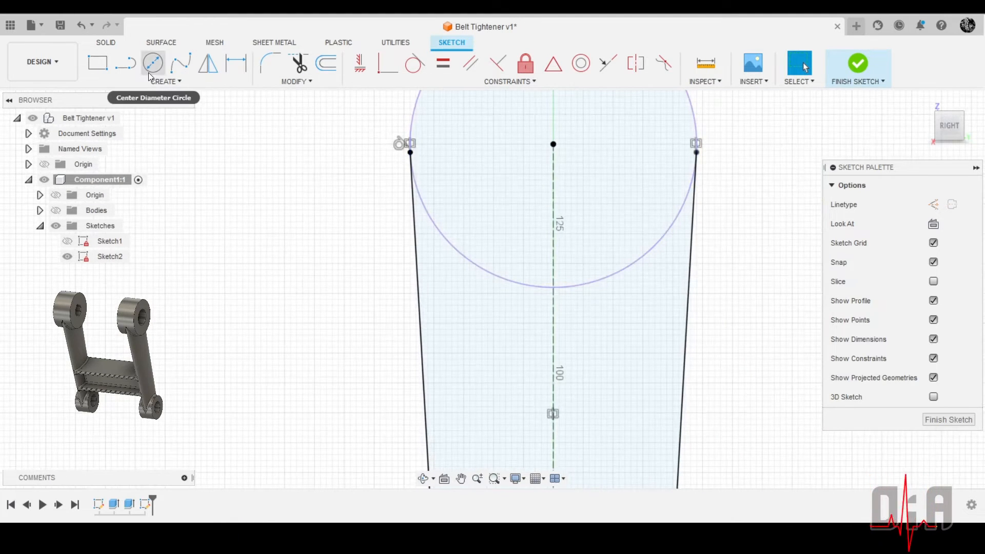
pyautogui.click(125, 68)
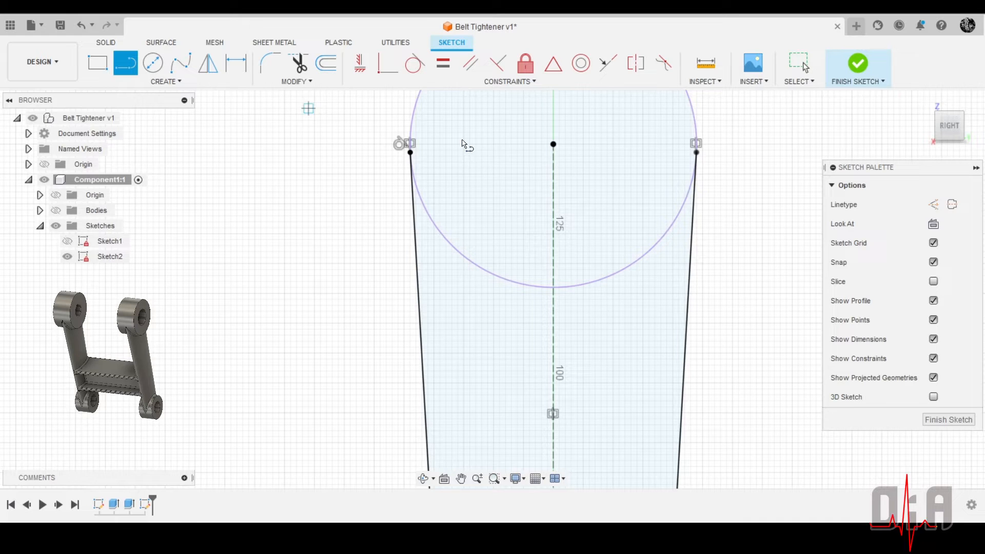
pyautogui.click(411, 153)
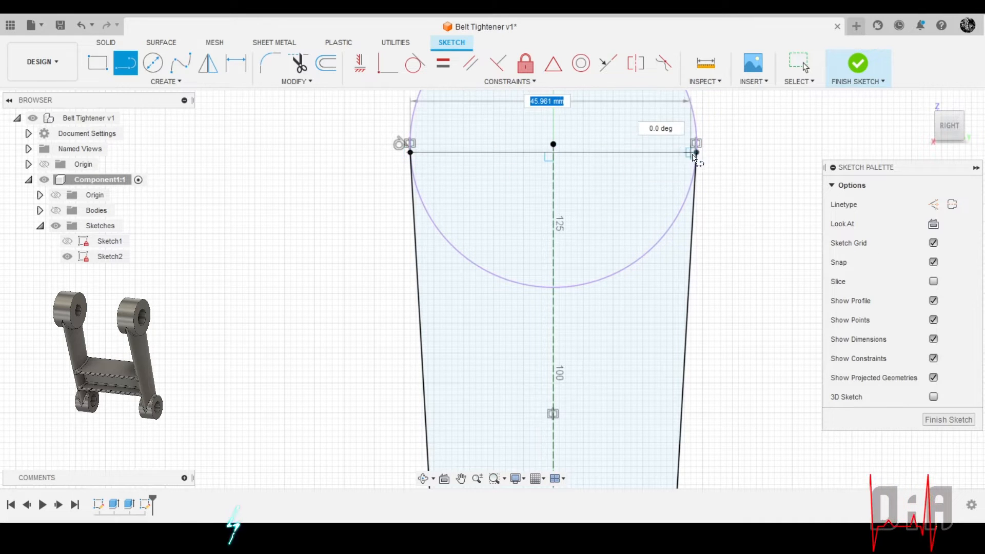
pyautogui.click(696, 152)
# Draw a horizontal line across the lower circle joining the lower endpoints of the two side lines
pyautogui.scroll(-5, 519, 193)
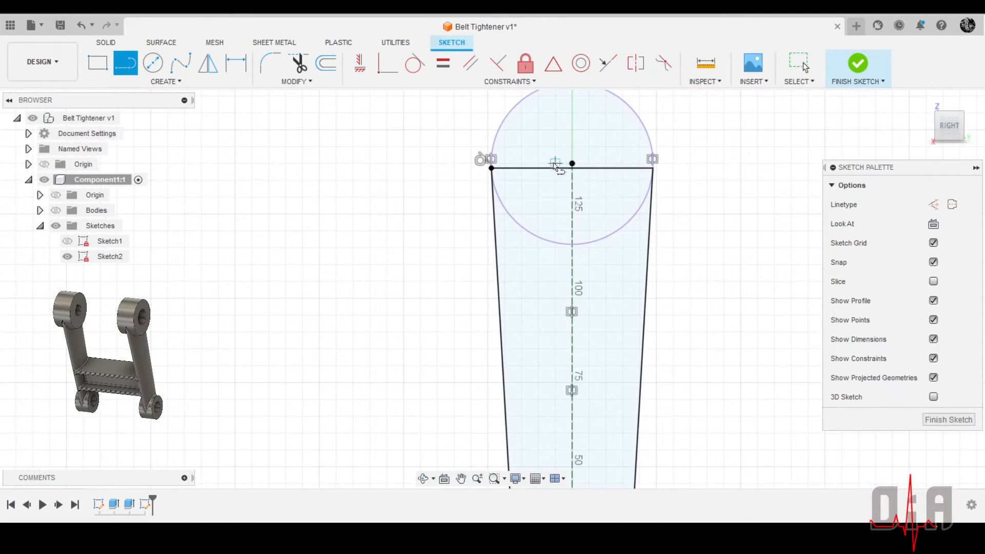
pyautogui.scroll(5, 538, 414)
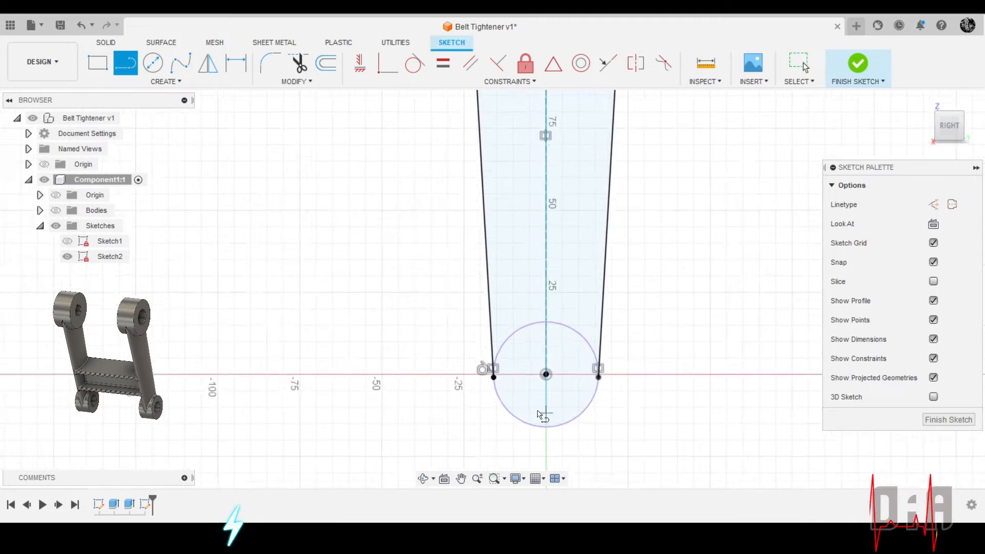
pyautogui.click(483, 370)
pyautogui.click(613, 370)
# Examine where the side lines and cross lines meet the lower and upper circles relative to their centres
pyautogui.scroll(4, 477, 382)
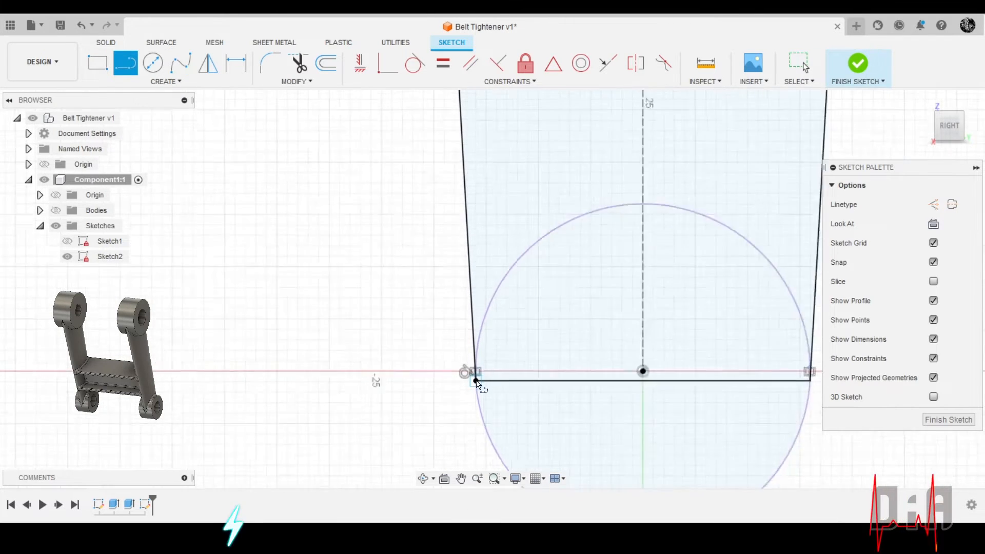
pyautogui.scroll(3, 477, 379)
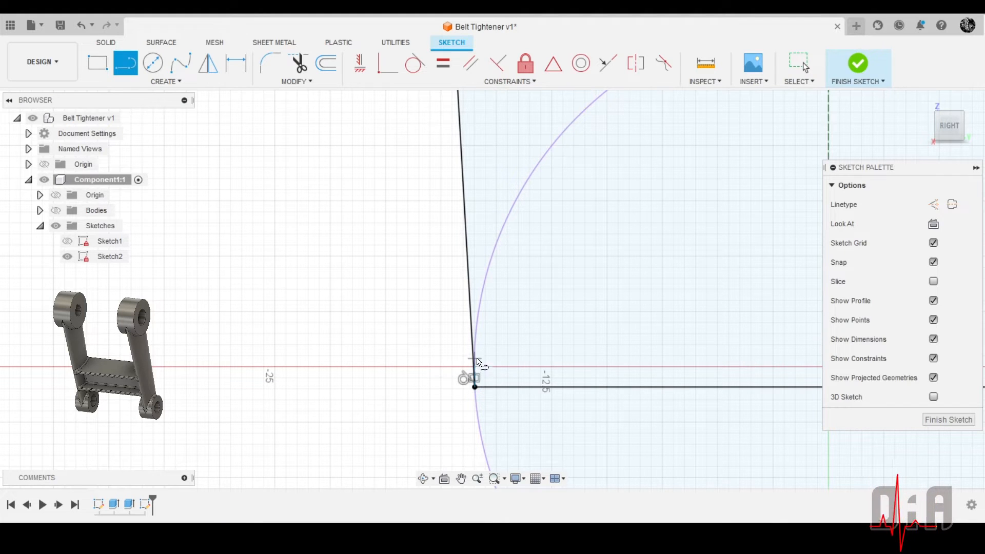
pyautogui.scroll(-4, 446, 266)
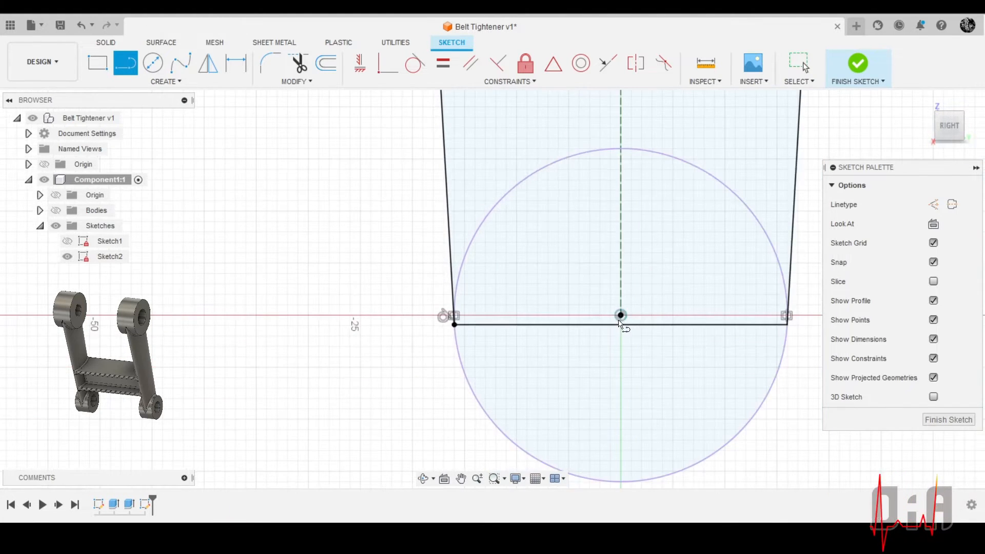
pyautogui.scroll(4, 456, 318)
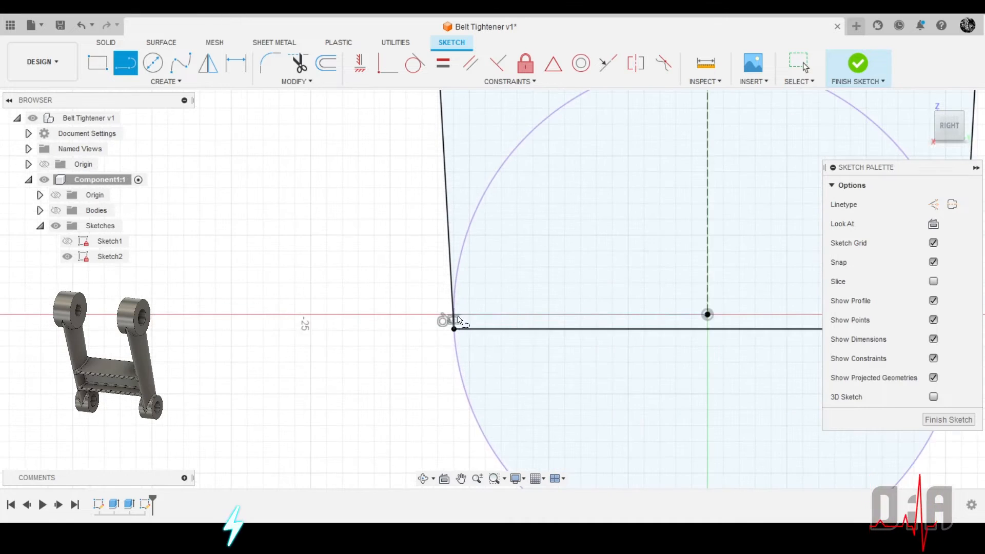
pyautogui.scroll(-4, 445, 308)
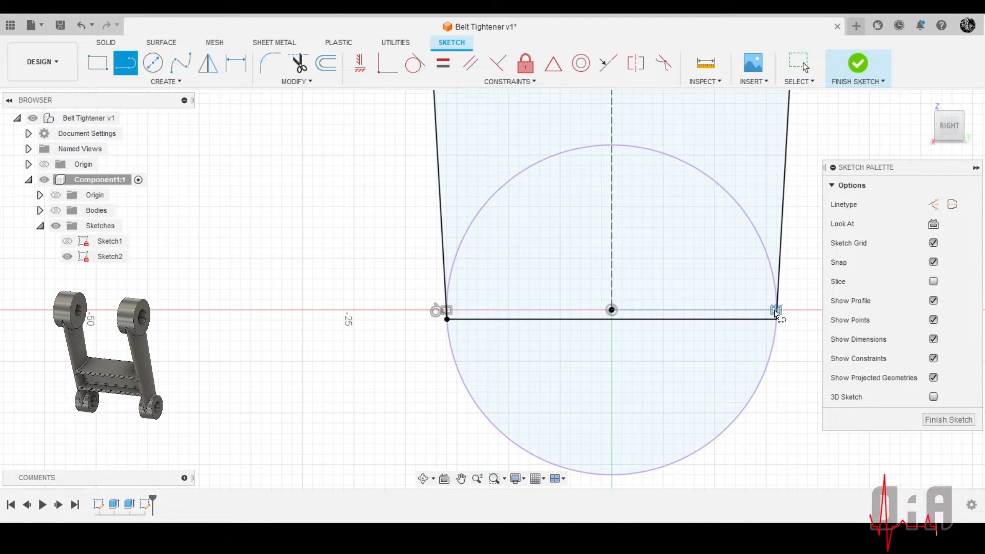
pyautogui.scroll(2, 667, 378)
pyautogui.scroll(-4, 585, 424)
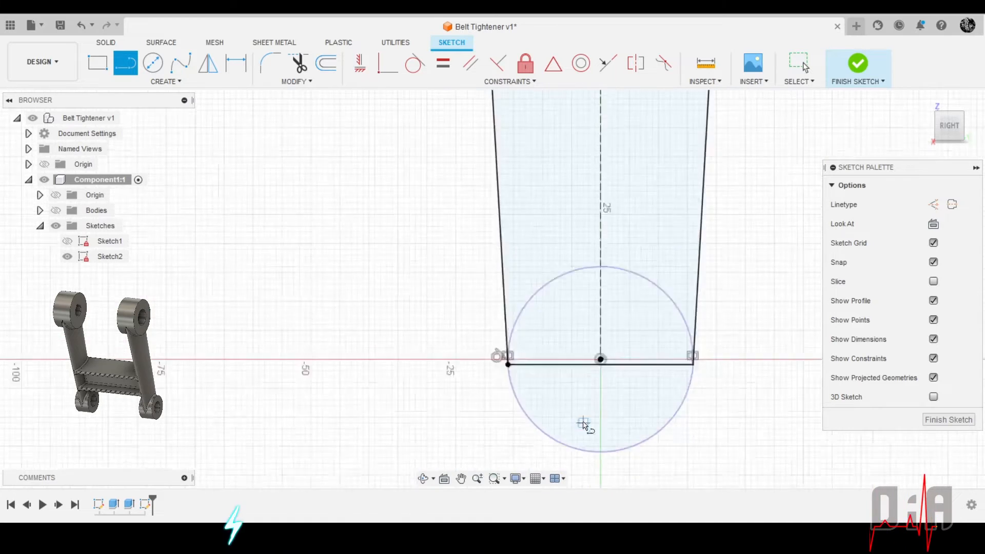
pyautogui.scroll(-2, 583, 424)
pyautogui.scroll(-3, 571, 407)
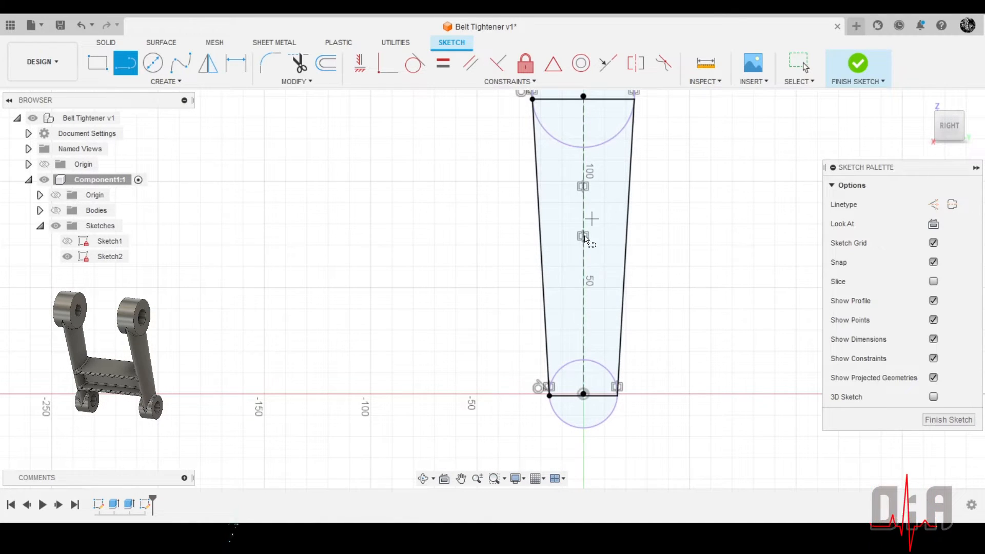
pyautogui.scroll(-1, 477, 400)
pyautogui.scroll(5, 518, 169)
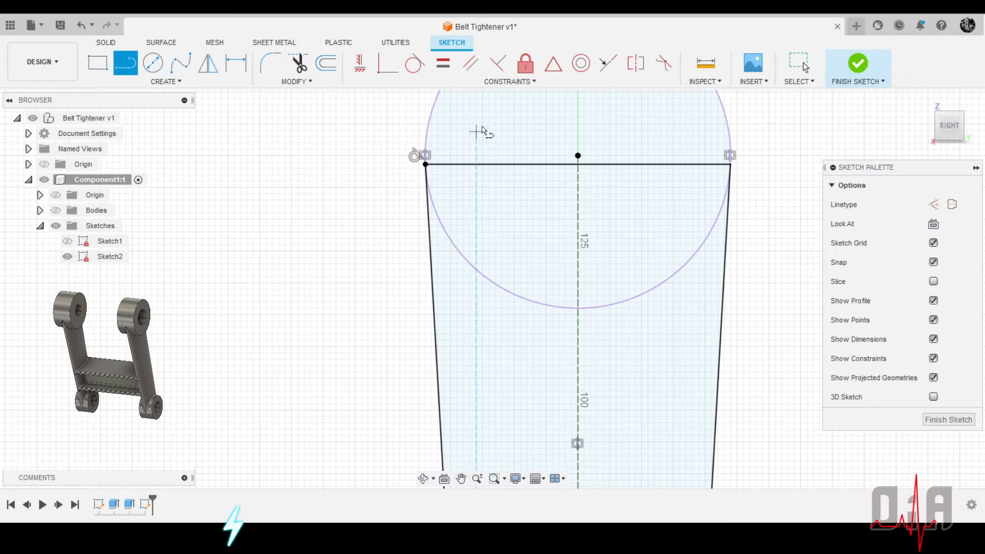
pyautogui.scroll(-1, 281, 143)
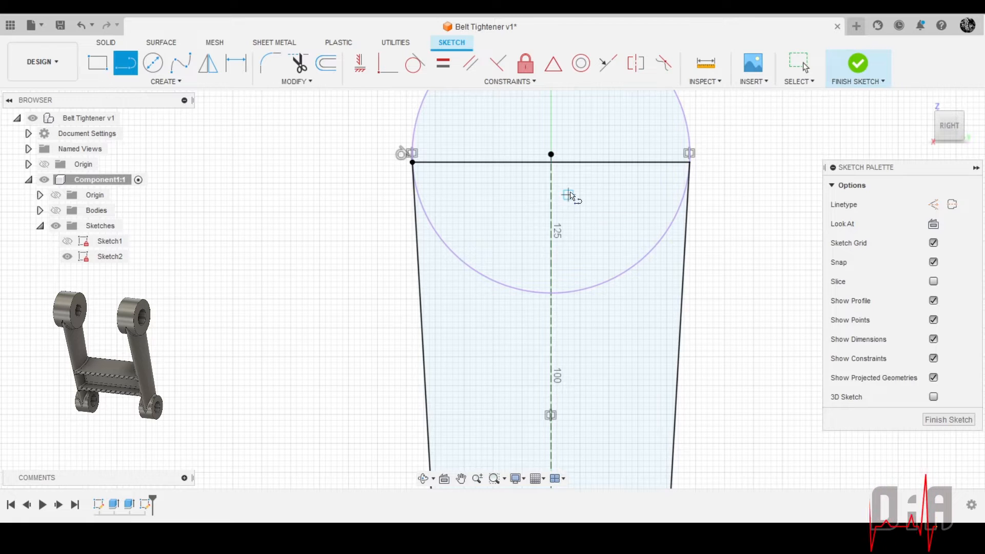
pyautogui.scroll(-3, 441, 128)
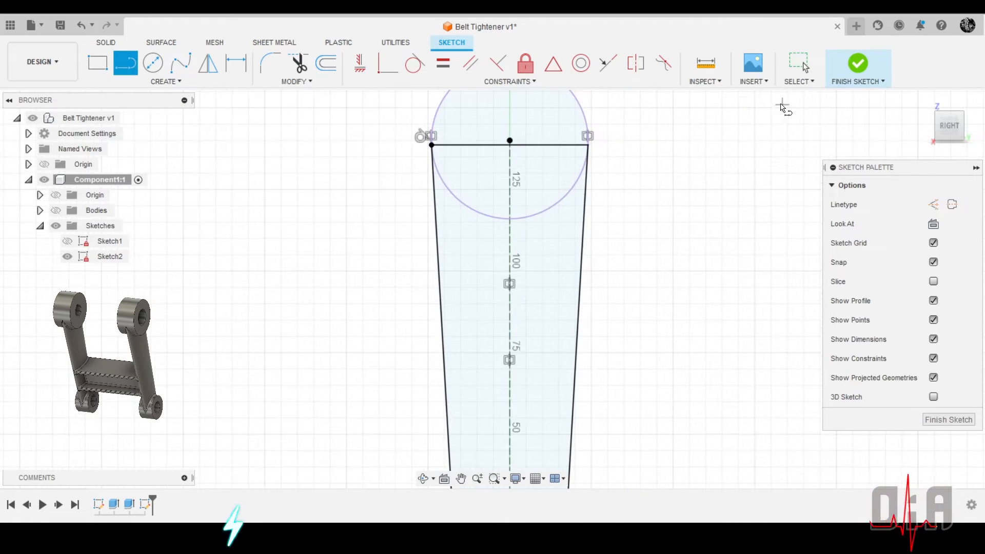
# Finish the sketch and create a construction Plane at Angle through the upper cross line at 0 degrees
pyautogui.click(865, 60)
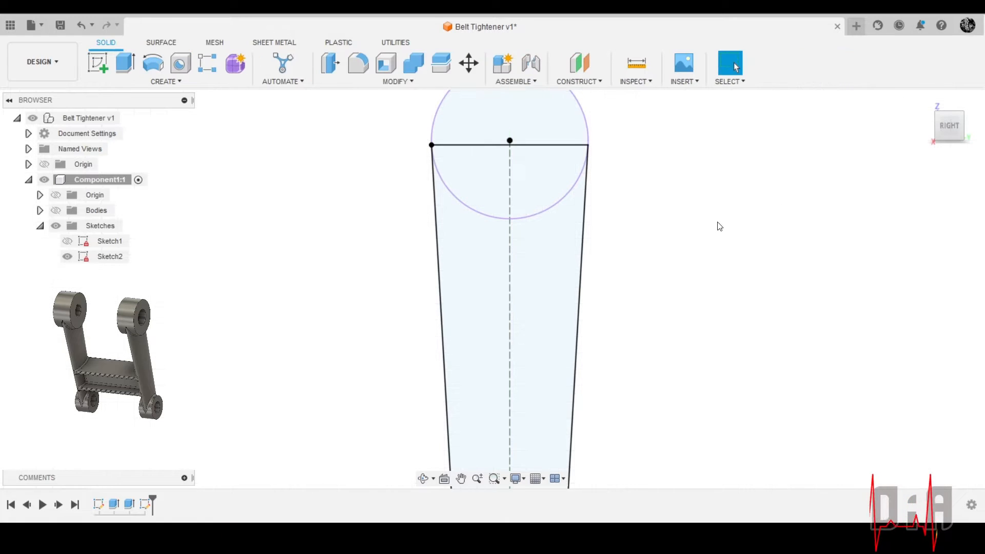
pyautogui.click(586, 79)
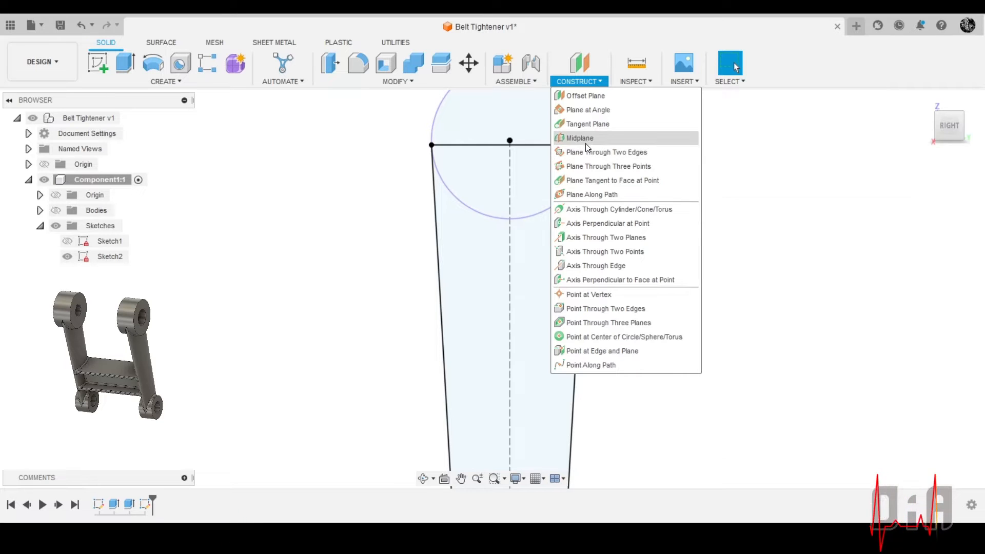
pyautogui.click(593, 111)
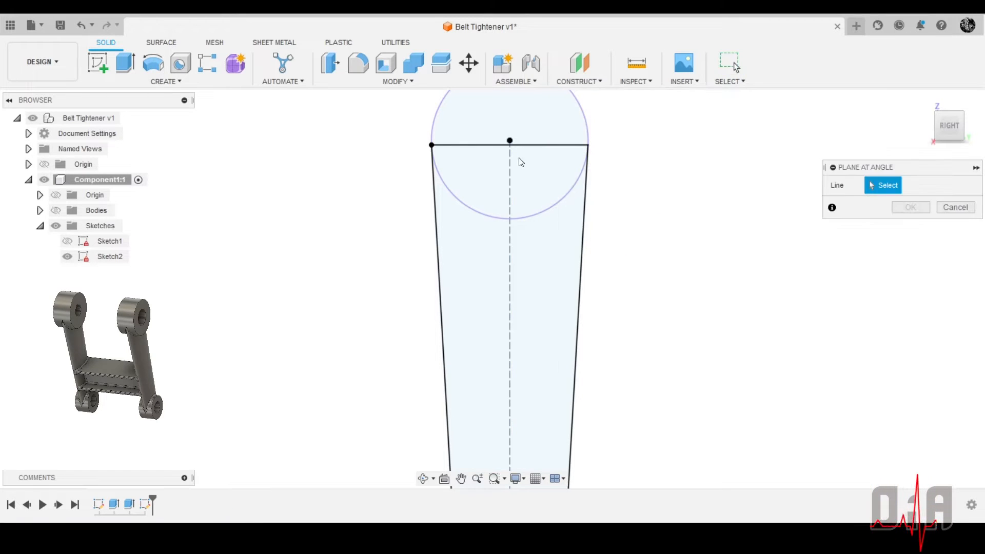
pyautogui.click(537, 149)
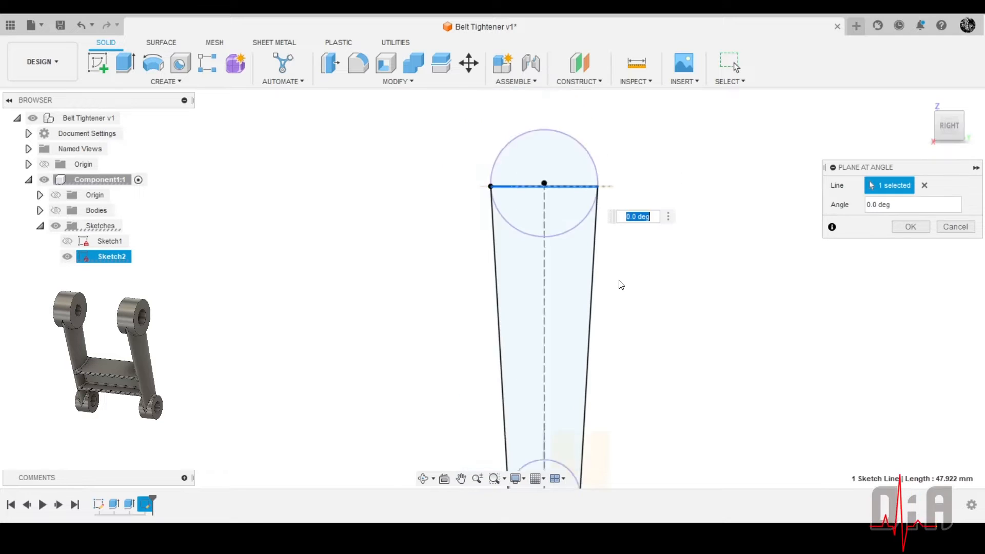
pyautogui.moveTo(618, 281)
pyautogui.keyDown('shift'); pyautogui.mouseDown(button='middle')
pyautogui.moveTo(611, 292)
pyautogui.moveTo(505, 268)
pyautogui.moveTo(507, 306)
pyautogui.moveTo(534, 333)
pyautogui.moveTo(545, 331)
pyautogui.mouseUp(button='middle'); pyautogui.keyUp('shift')
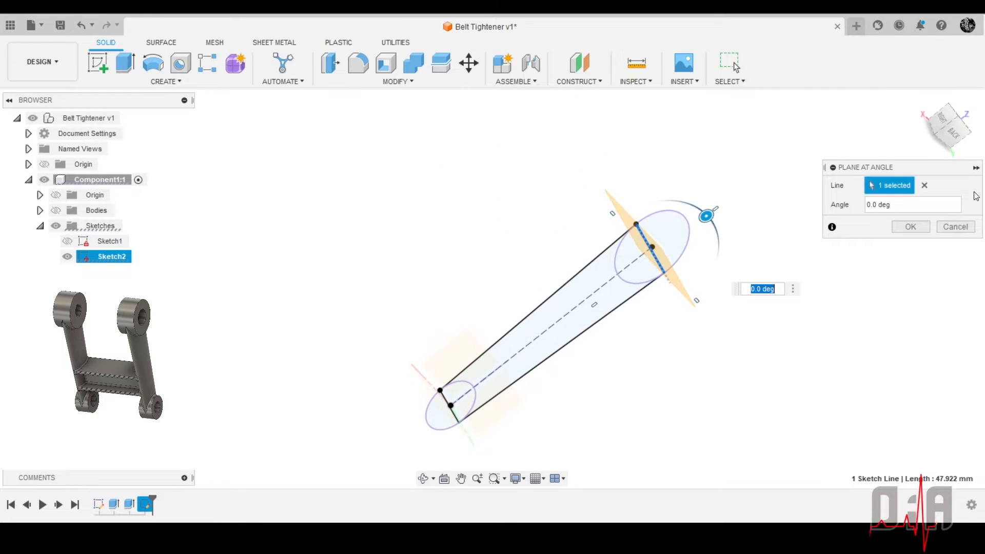
pyautogui.click(908, 227)
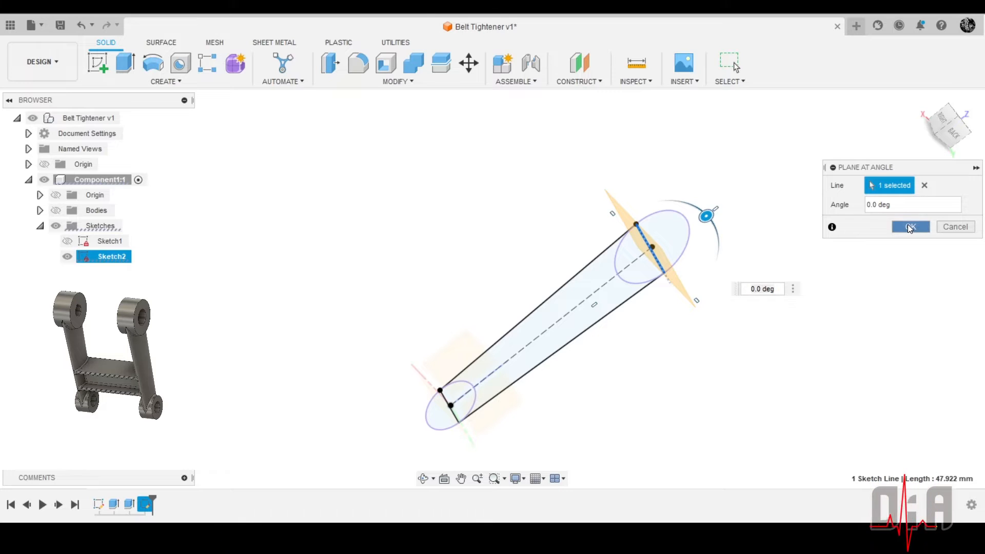
# Create a second construction Plane at Angle at 0 degrees through the cross line of the lower circle
pyautogui.moveTo(661, 205)
pyautogui.keyDown('shift'); pyautogui.mouseDown(button='middle')
pyautogui.moveTo(622, 237)
pyautogui.moveTo(744, 180)
pyautogui.moveTo(704, 191)
pyautogui.moveTo(667, 149)
pyautogui.mouseUp(button='middle'); pyautogui.keyUp('shift')
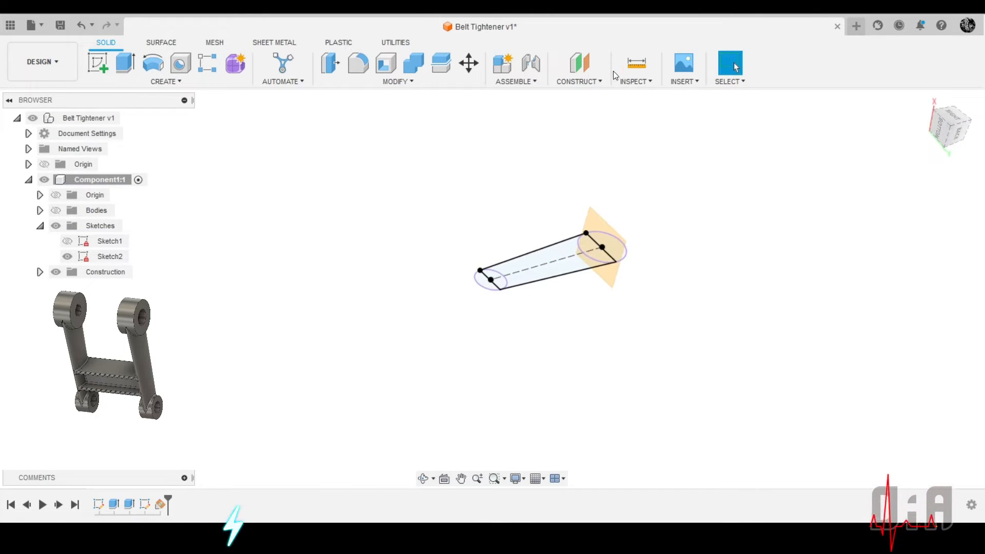
pyautogui.click(586, 83)
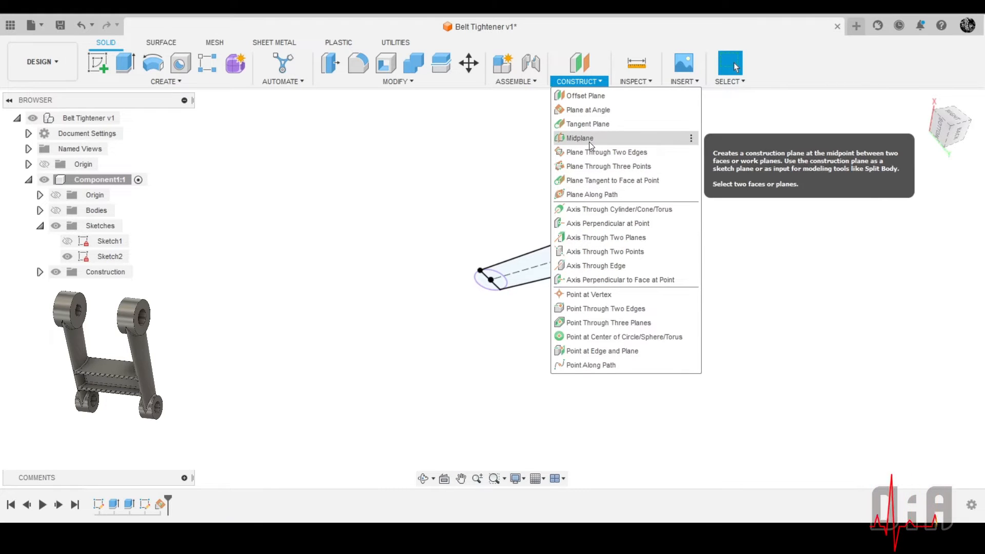
pyautogui.click(588, 110)
pyautogui.scroll(5, 409, 368)
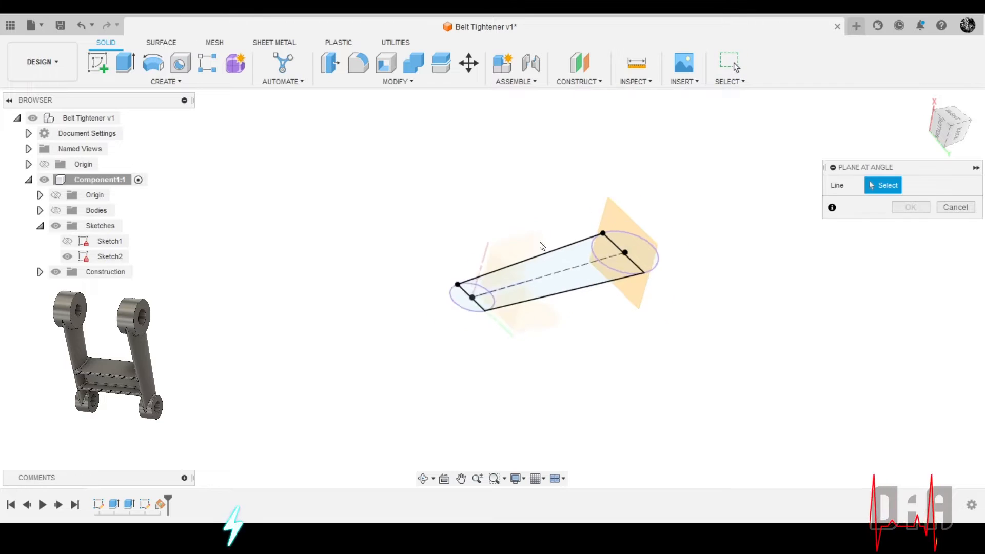
pyautogui.scroll(2, 409, 367)
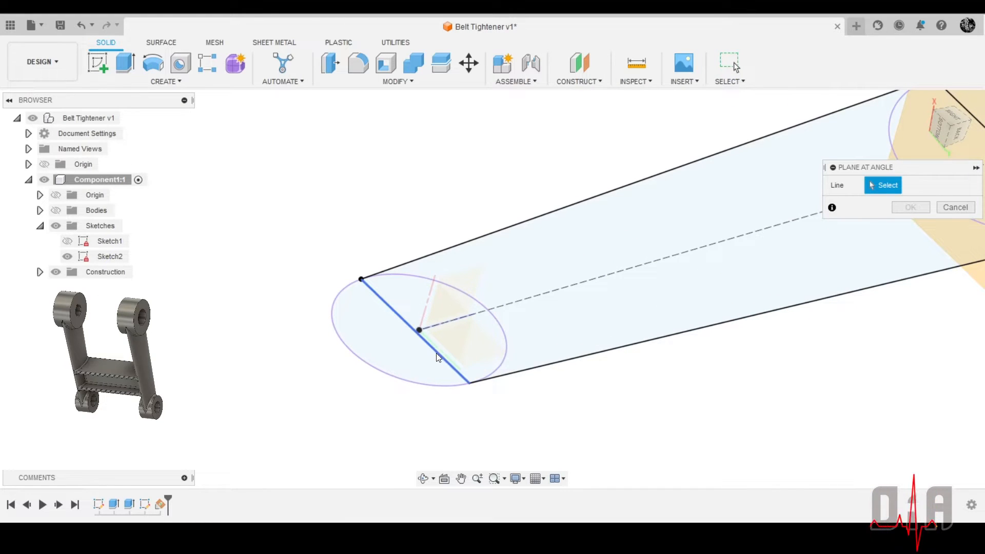
pyautogui.click(435, 354)
pyautogui.scroll(-3, 435, 354)
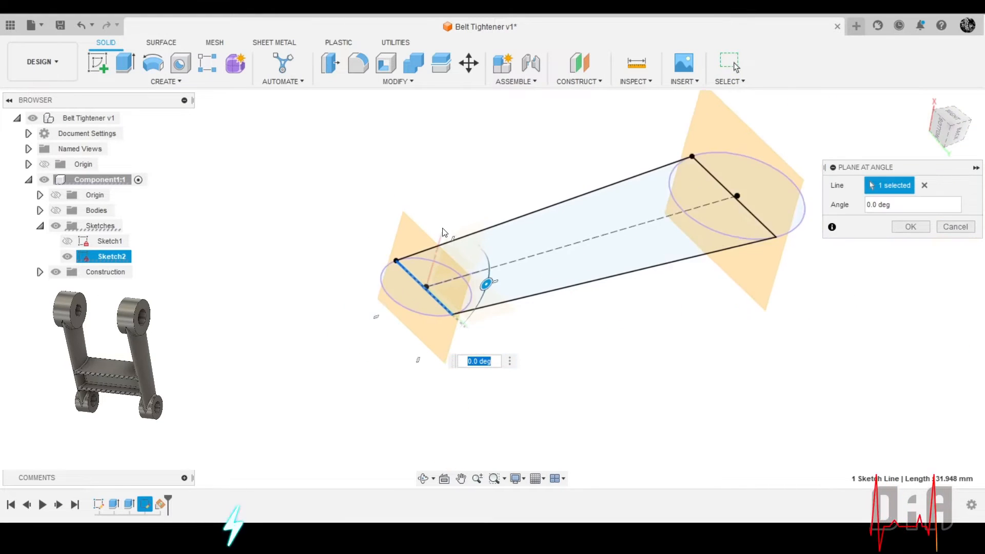
pyautogui.click(902, 225)
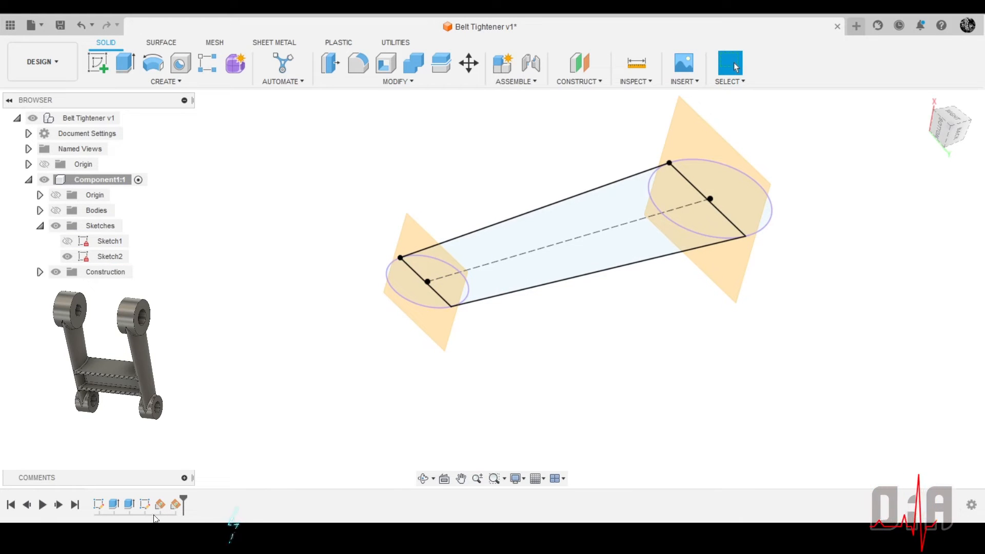
# Reopen the arm's outline sketch and convert the cross line of the lower circle to construction linetype
pyautogui.doubleClick(144, 504)
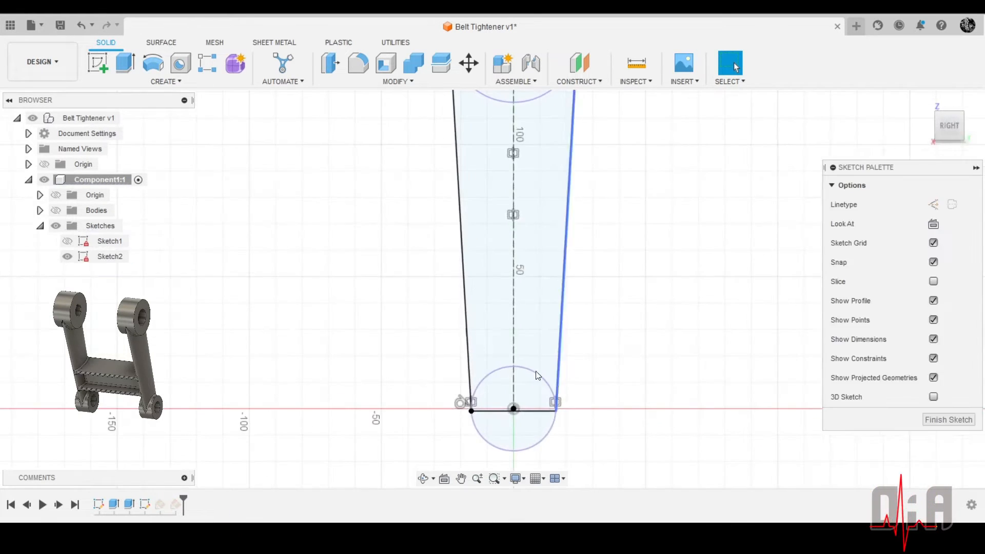
pyautogui.scroll(5, 523, 412)
pyautogui.click(541, 399)
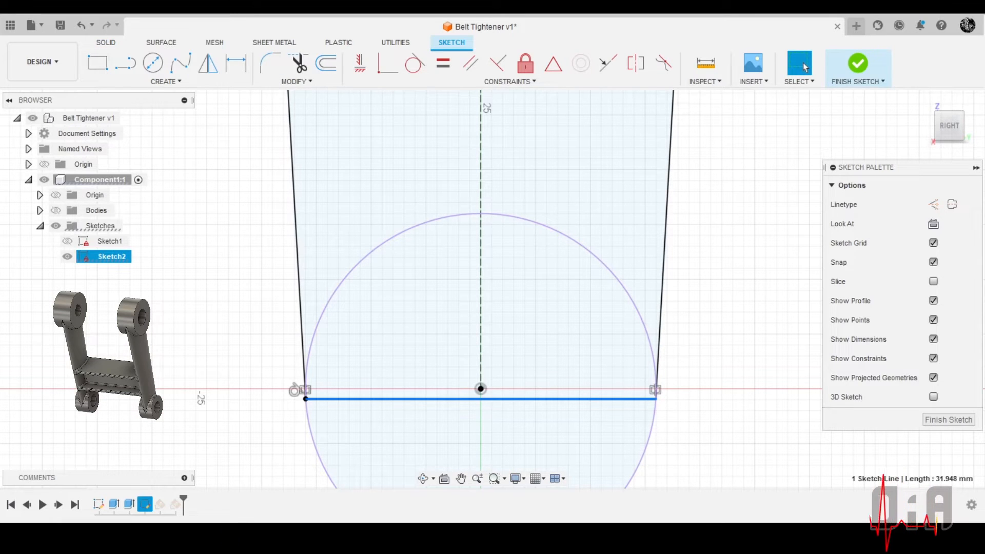
pyautogui.click(933, 204)
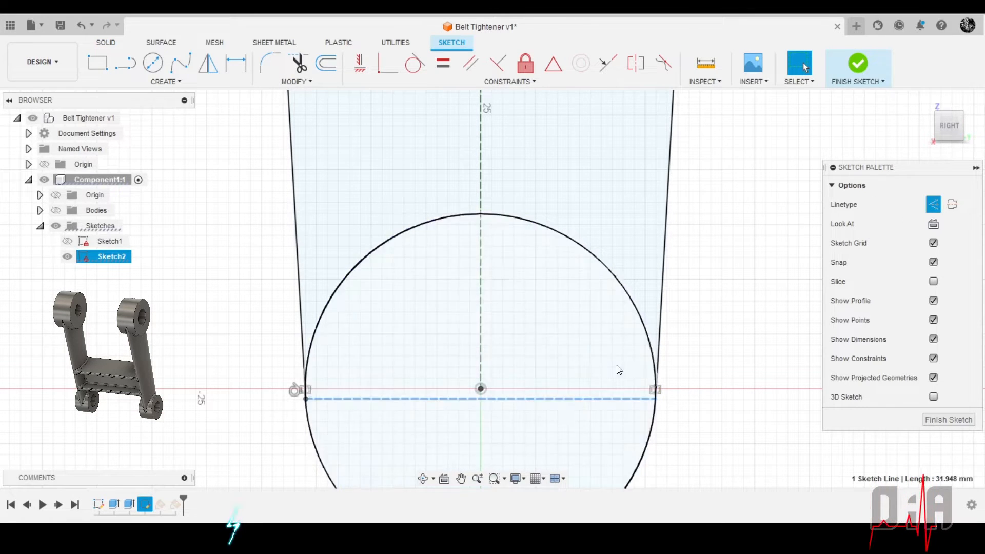
# Convert the cross line of the upper circle to construction linetype and finish the sketch
pyautogui.scroll(-4, 511, 308)
pyautogui.scroll(-4, 507, 303)
pyautogui.scroll(5, 469, 159)
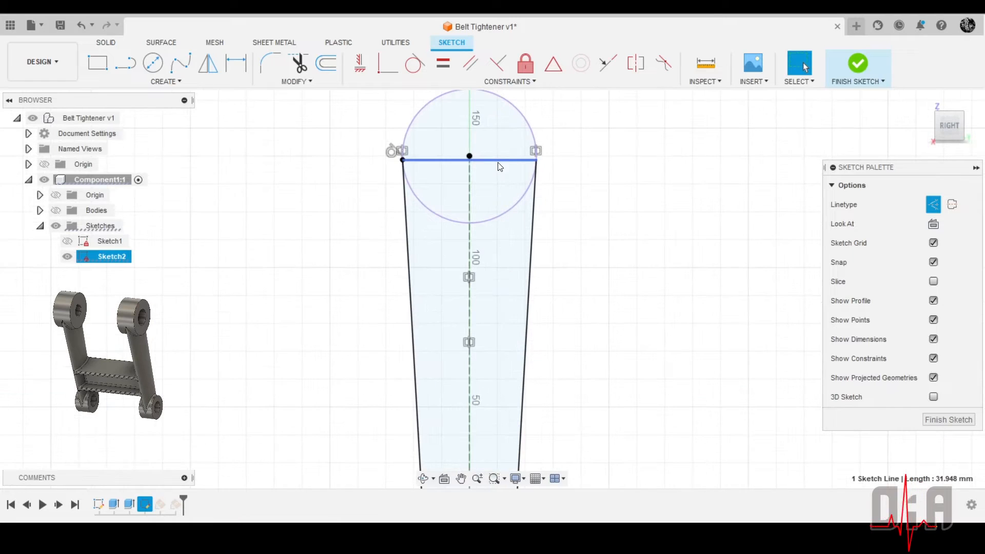
pyautogui.click(503, 160)
pyautogui.click(933, 204)
pyautogui.scroll(-2, 707, 175)
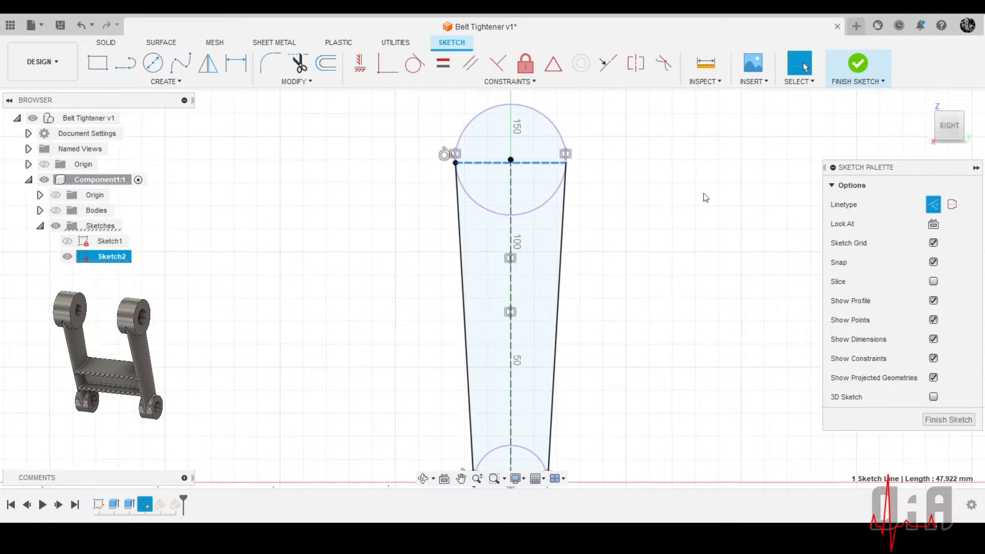
pyautogui.click(948, 419)
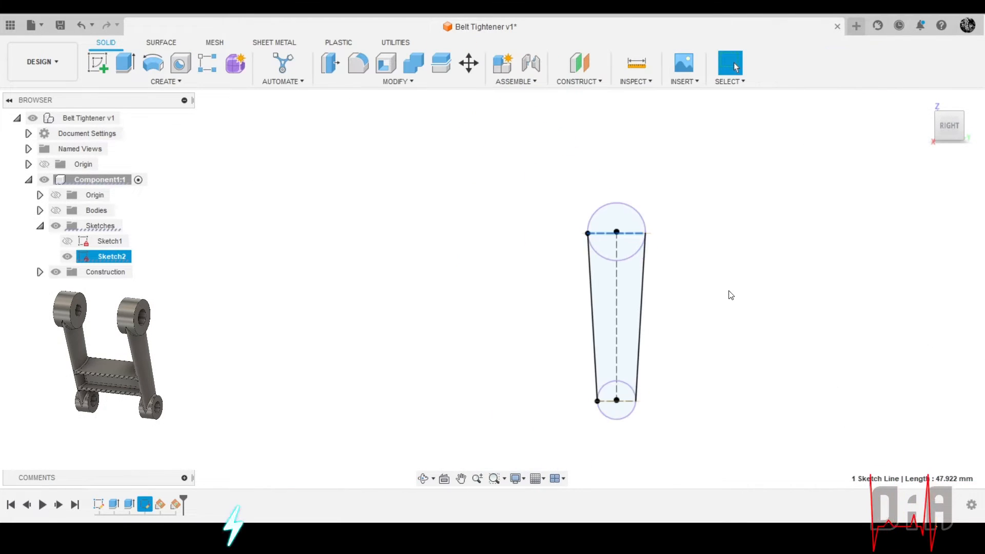
pyautogui.moveTo(730, 293)
pyautogui.mouseDown()
pyautogui.moveTo(598, 301)
pyautogui.moveTo(684, 313)
pyautogui.moveTo(624, 318)
pyautogui.moveTo(690, 303)
pyautogui.mouseUp()
pyautogui.press('Escape')
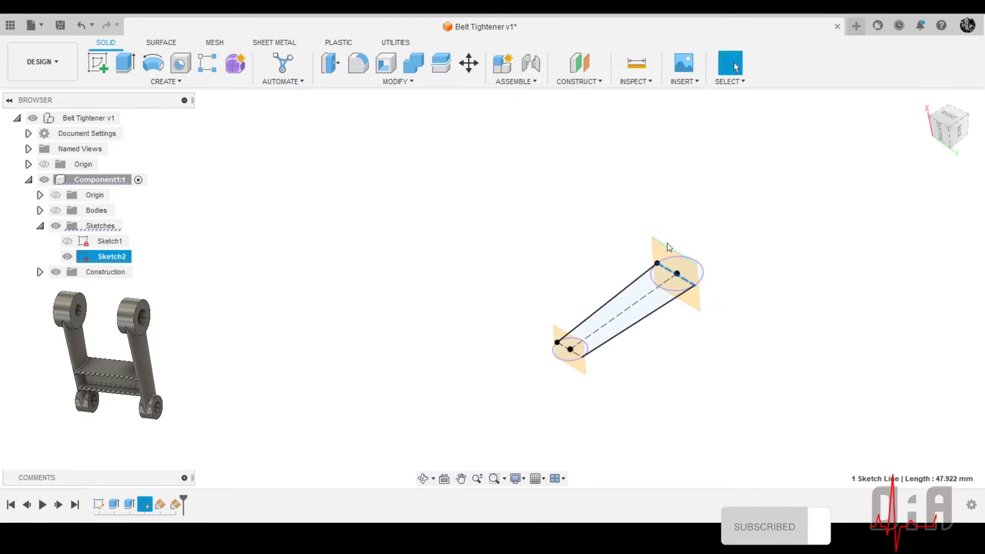
pyautogui.scroll(5, 676, 264)
pyautogui.scroll(3, 676, 263)
pyautogui.scroll(-3, 658, 243)
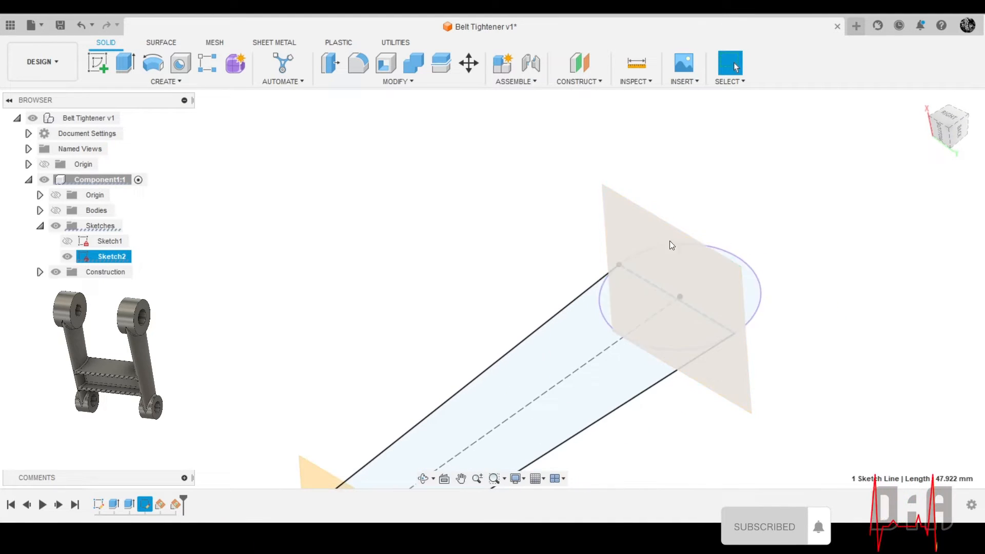
pyautogui.click(624, 216)
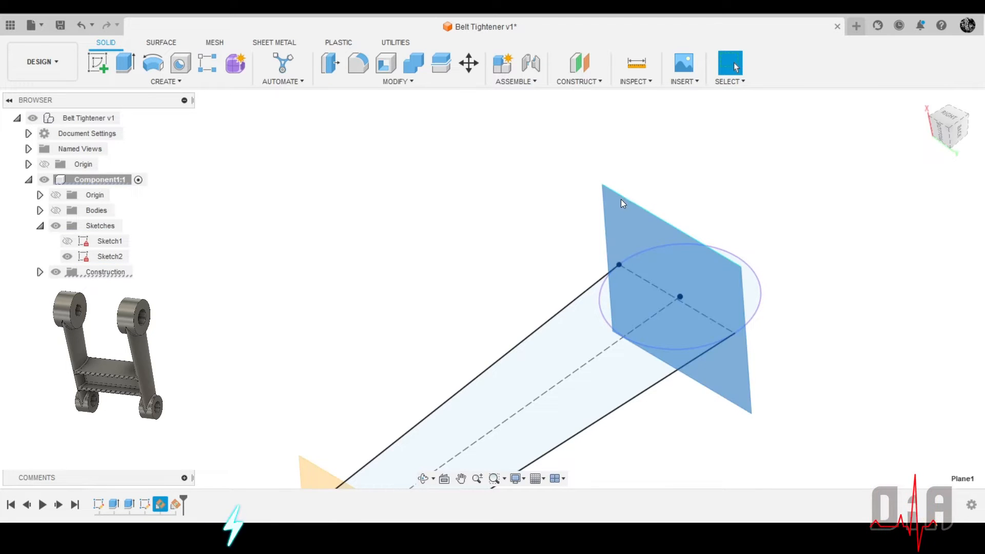
pyautogui.rightClick(629, 220)
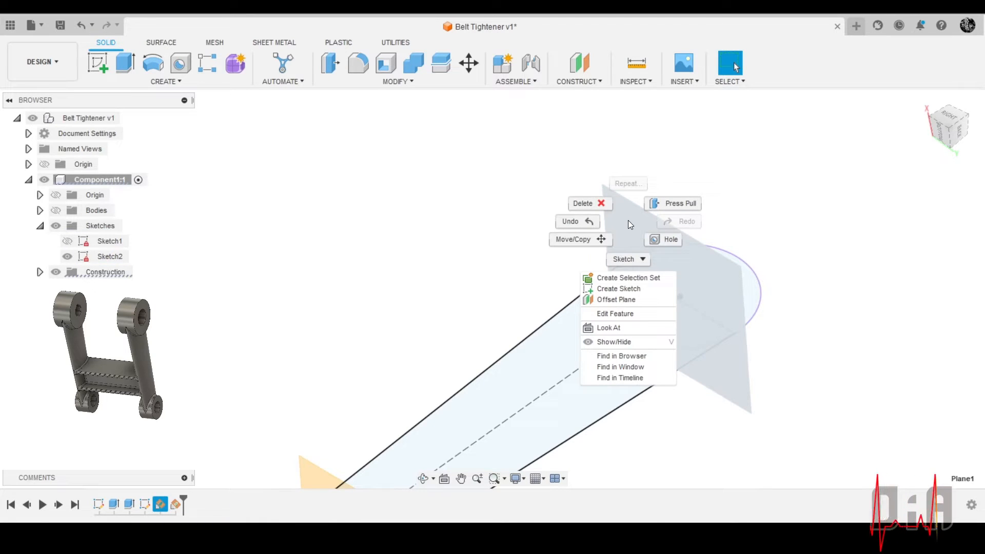
pyautogui.click(624, 264)
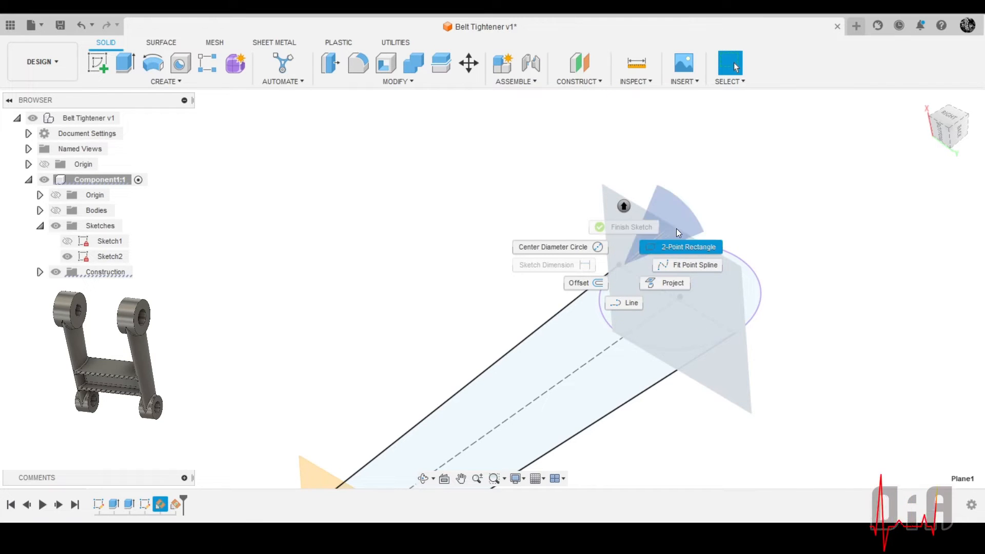
pyautogui.click(682, 189)
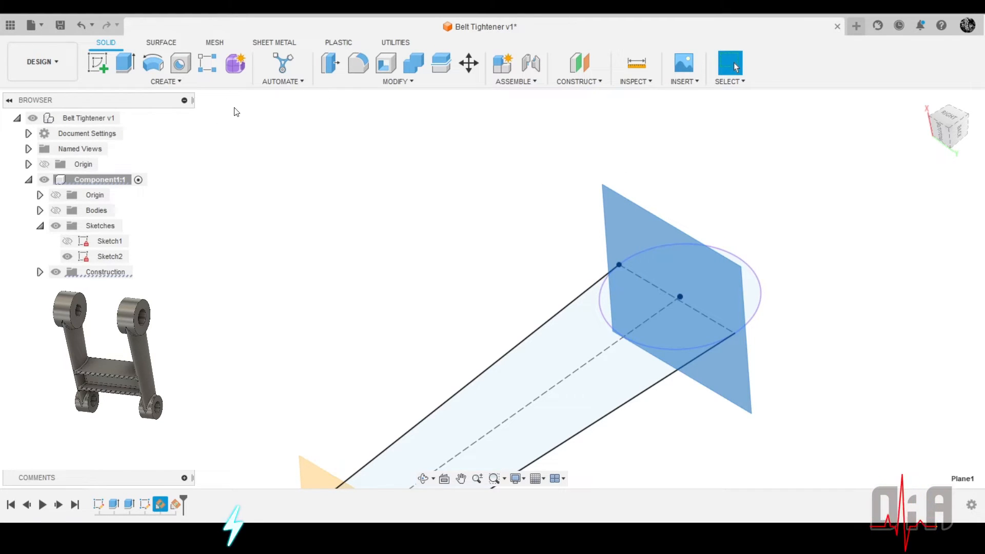
# Create a new sketch on the construction plane through the upper circle's cross line
pyautogui.click(99, 62)
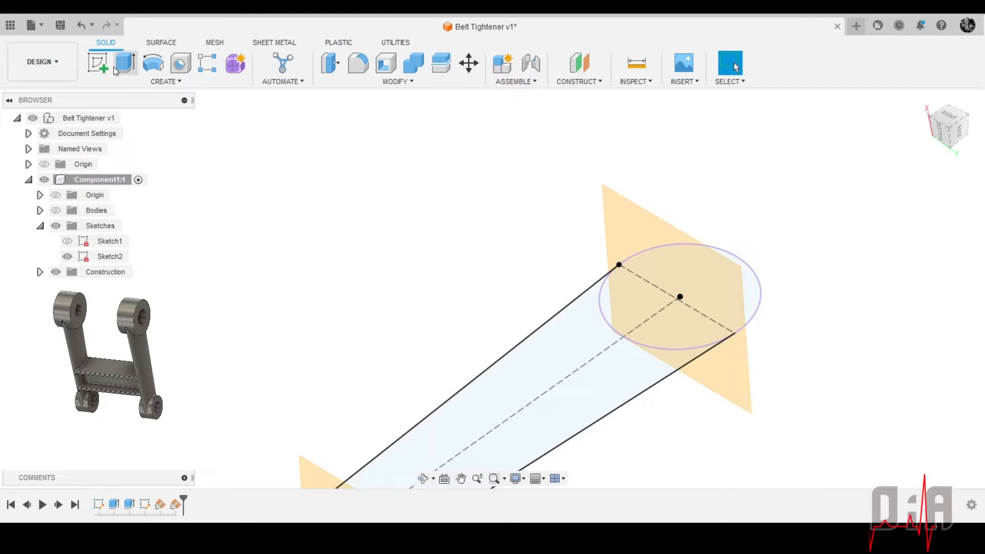
pyautogui.click(99, 63)
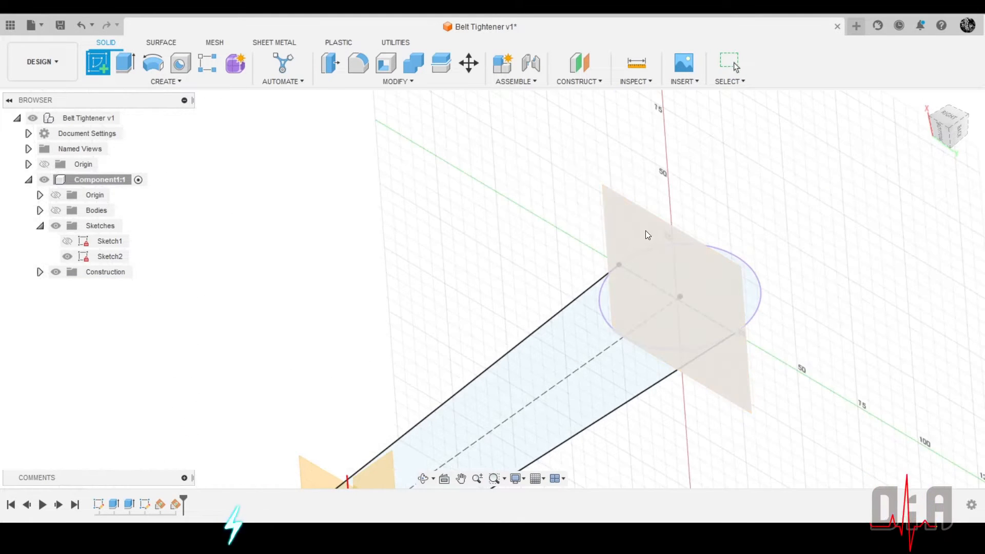
pyautogui.click(646, 234)
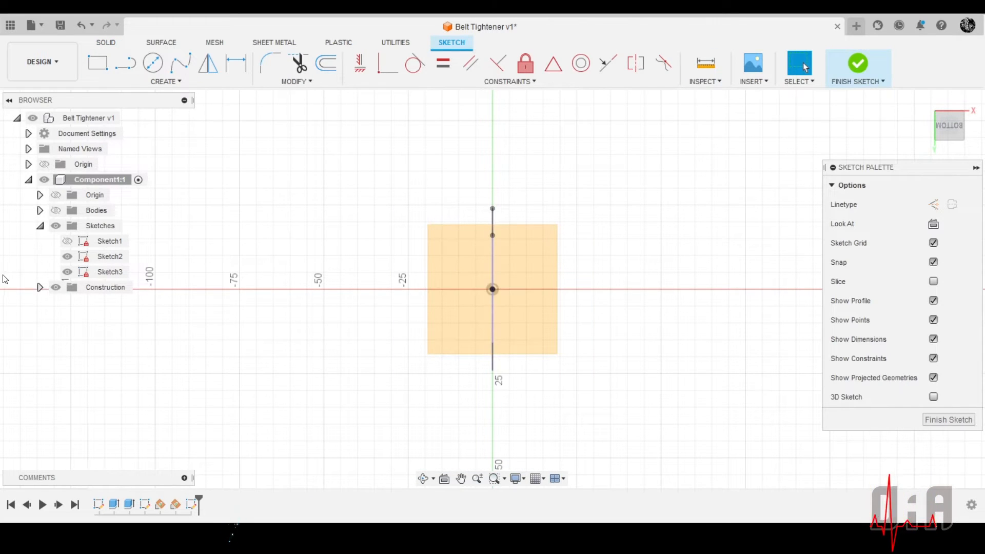
# Hide Plane2, the construction plane at the lower circle
pyautogui.click(39, 287)
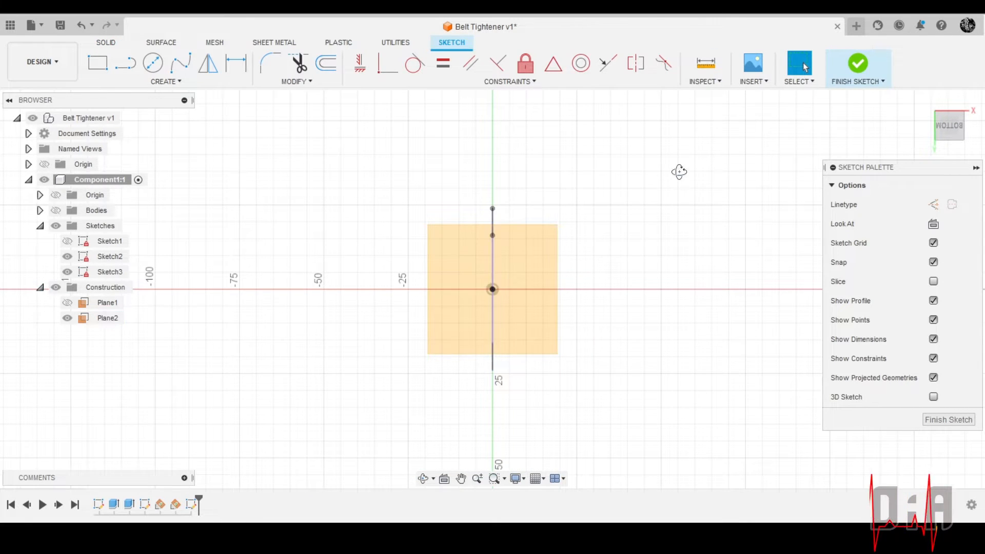
pyautogui.moveTo(678, 172)
pyautogui.keyDown('shift'); pyautogui.mouseDown(button='middle')
pyautogui.moveTo(605, 183)
pyautogui.moveTo(585, 143)
pyautogui.moveTo(595, 136)
pyautogui.moveTo(557, 159)
pyautogui.mouseUp(button='middle'); pyautogui.keyUp('shift')
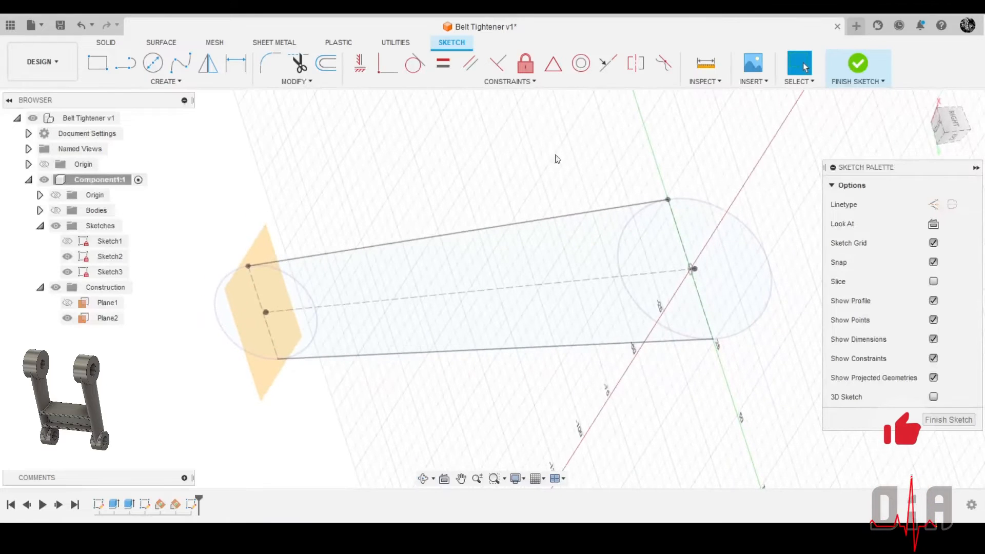
pyautogui.click(67, 318)
pyautogui.scroll(-1, 539, 293)
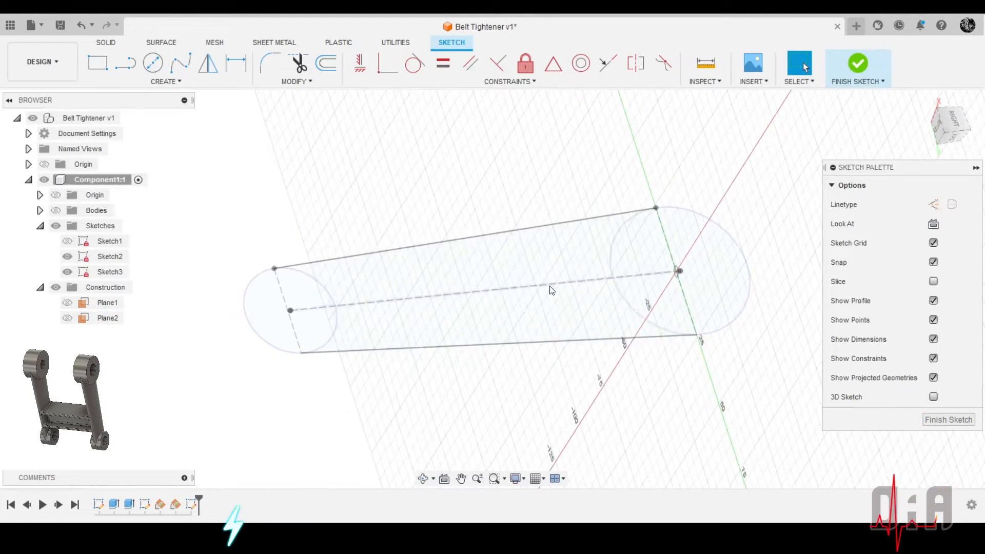
# Project the upper circle's cross line into the new sketch as a construction line, keeping the projection link
pyautogui.scroll(5, 710, 395)
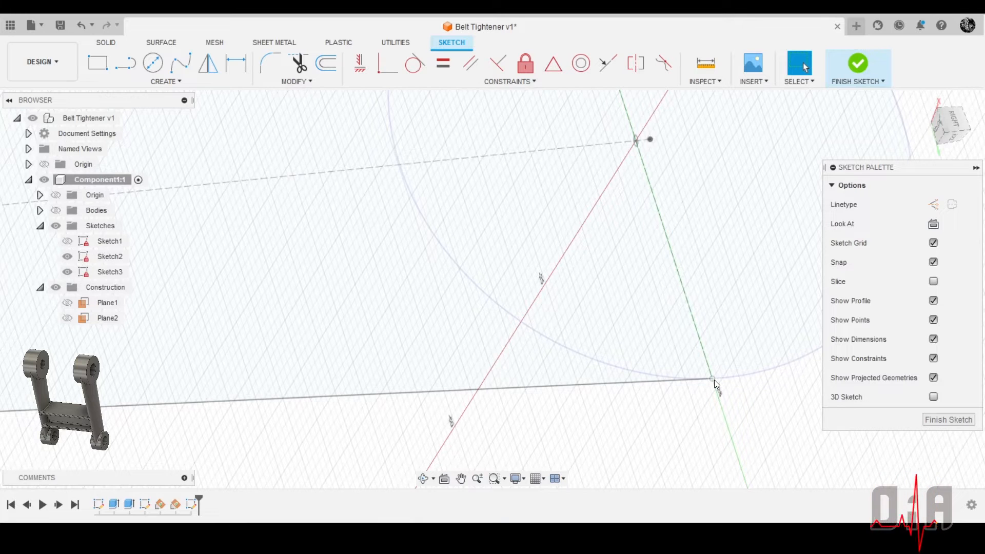
pyautogui.click(165, 81)
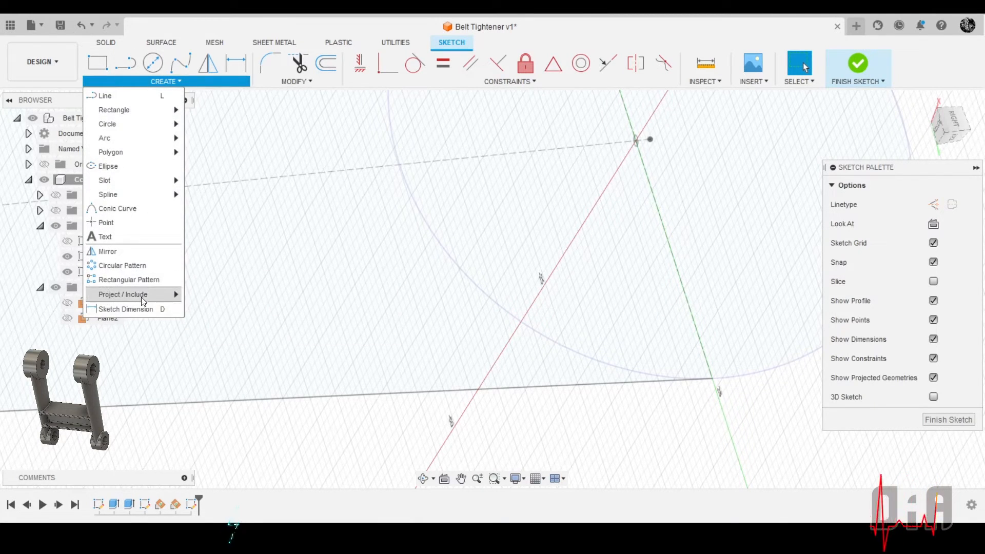
pyautogui.moveTo(152, 295)
pyautogui.click(207, 296)
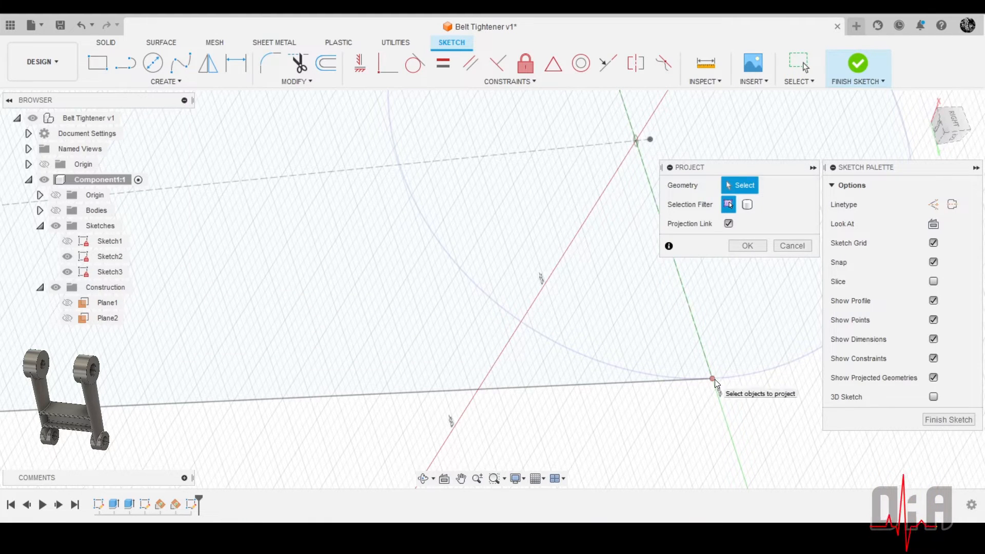
pyautogui.click(712, 379)
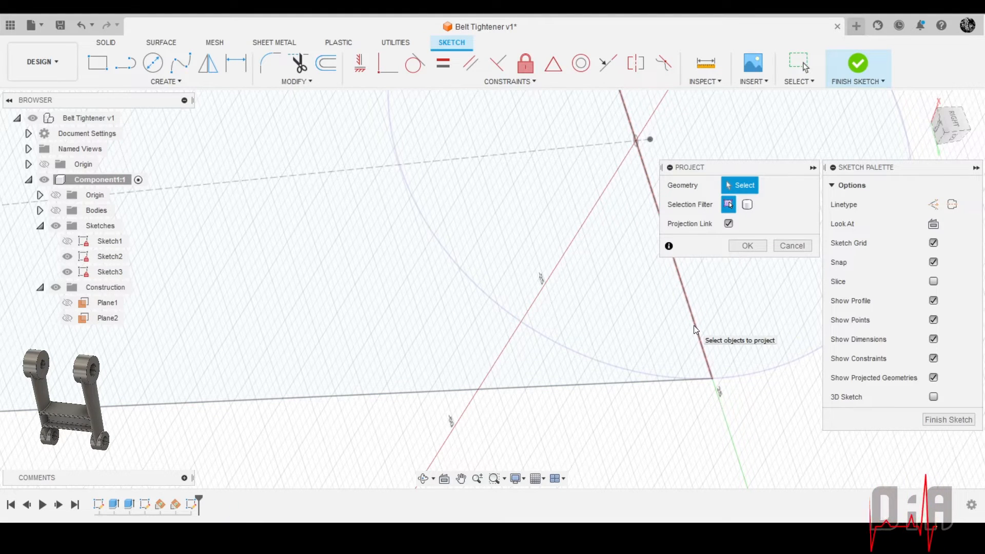
pyautogui.click(705, 361)
pyautogui.scroll(-4, 574, 352)
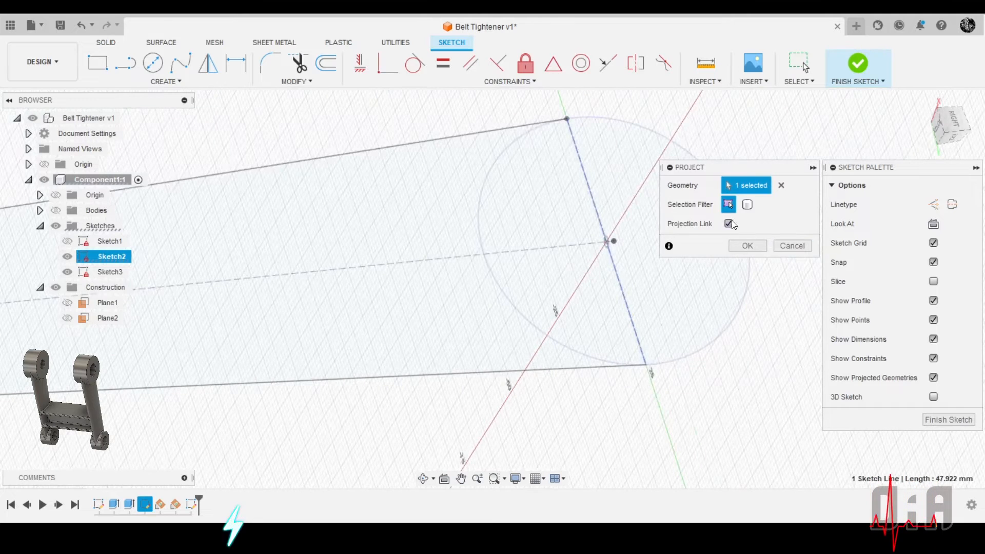
pyautogui.click(934, 205)
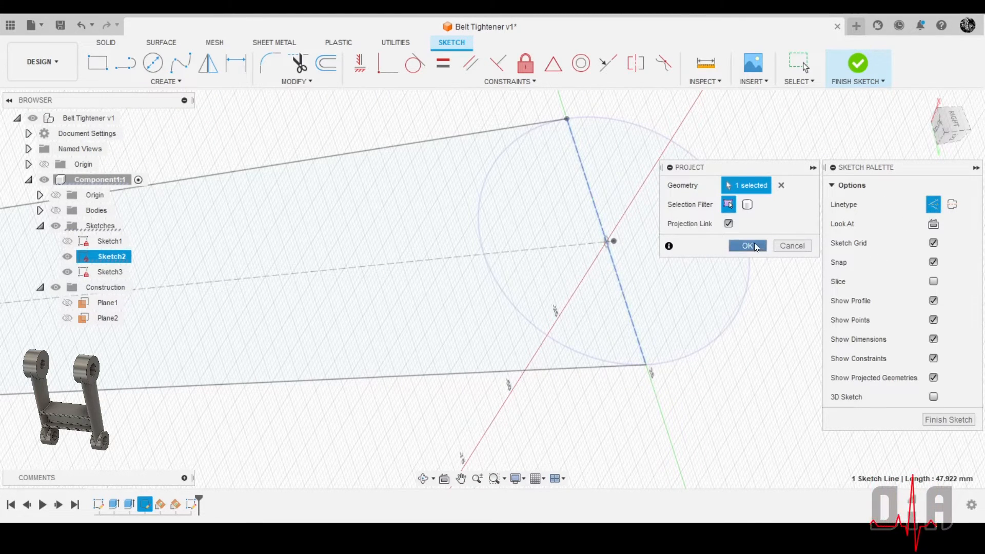
pyautogui.click(747, 245)
# Hide Sketch2, the arm's outline, so that only the new sketch with its projected line is displayed
pyautogui.scroll(-3, 657, 238)
pyautogui.moveTo(681, 235)
pyautogui.keyDown('shift'); pyautogui.mouseDown(button='middle')
pyautogui.moveTo(634, 267)
pyautogui.moveTo(681, 280)
pyautogui.moveTo(599, 262)
pyautogui.mouseUp(button='middle'); pyautogui.keyUp('shift')
pyautogui.click(67, 241)
pyautogui.click(67, 256)
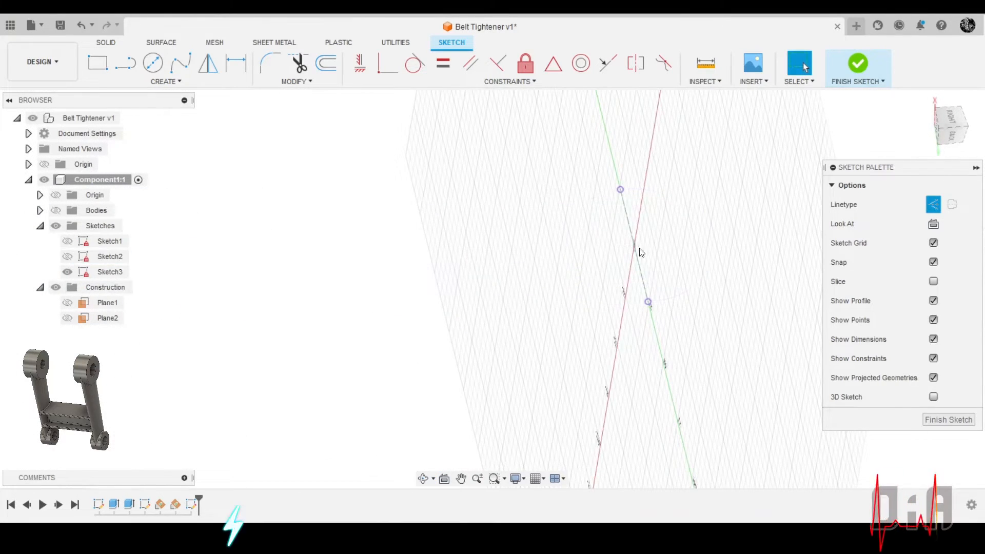
pyautogui.click(933, 224)
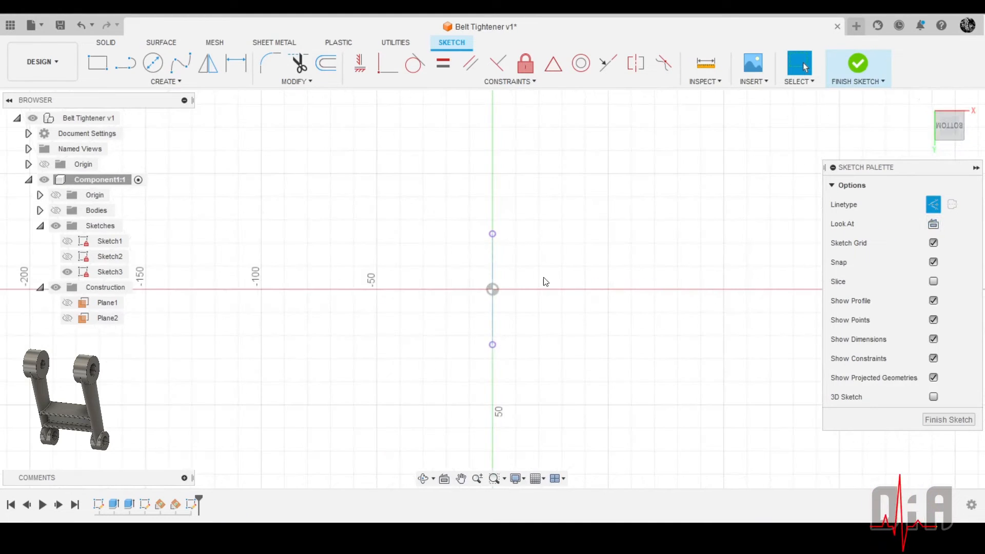
pyautogui.scroll(2, 575, 259)
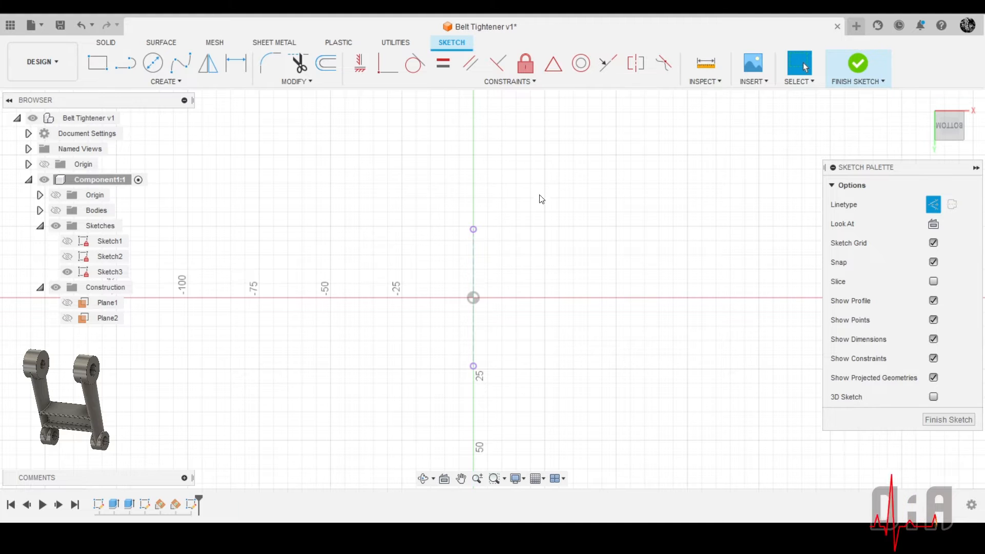
pyautogui.click(141, 80)
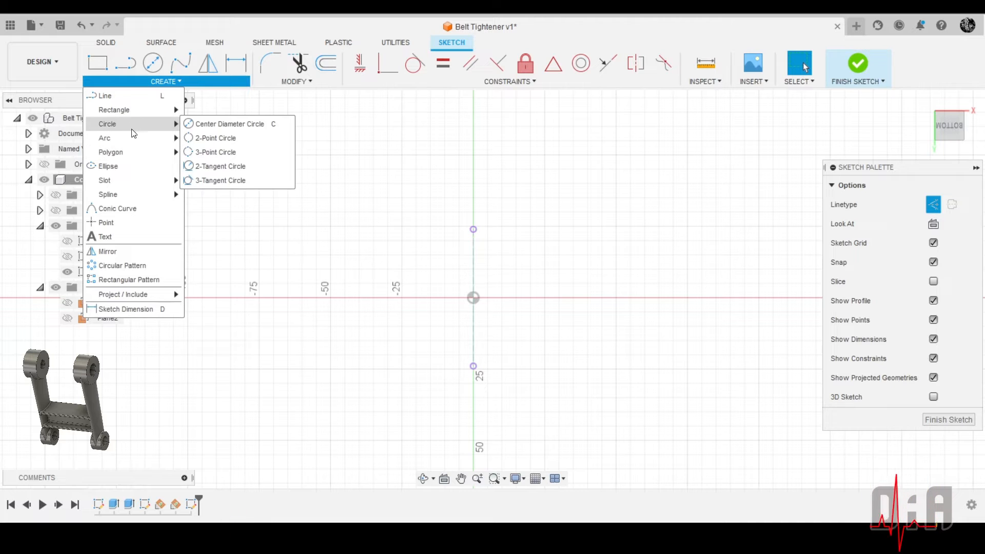
pyautogui.click(130, 166)
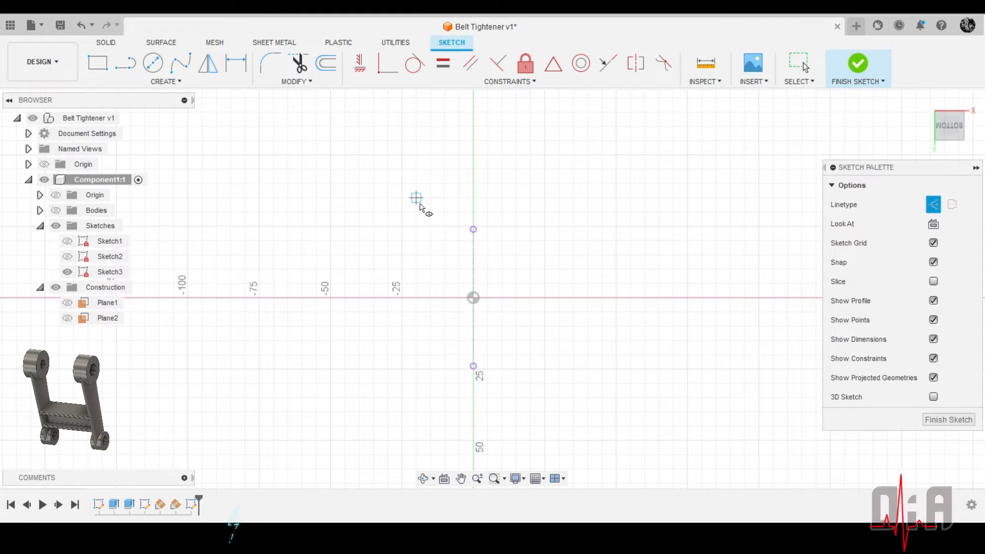
pyautogui.click(473, 230)
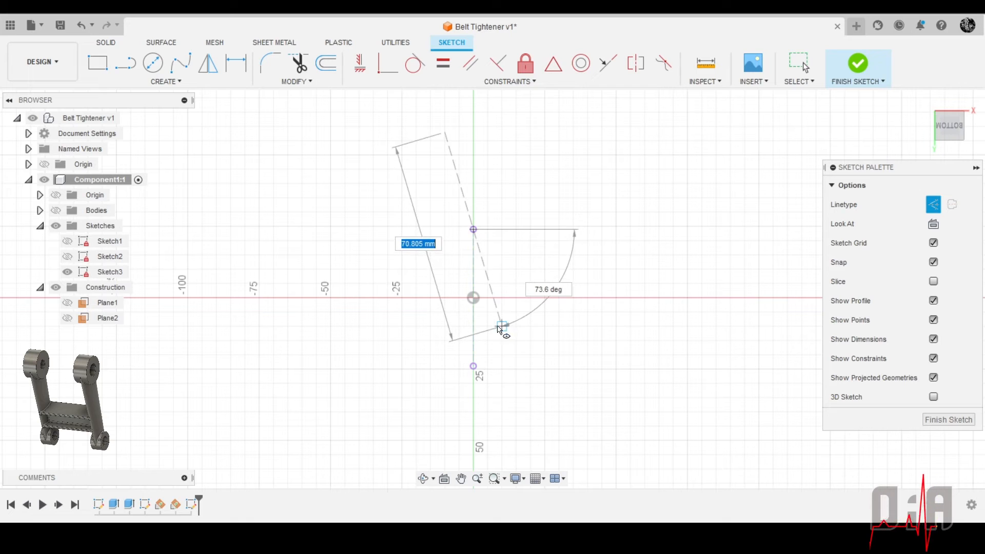
pyautogui.click(493, 320)
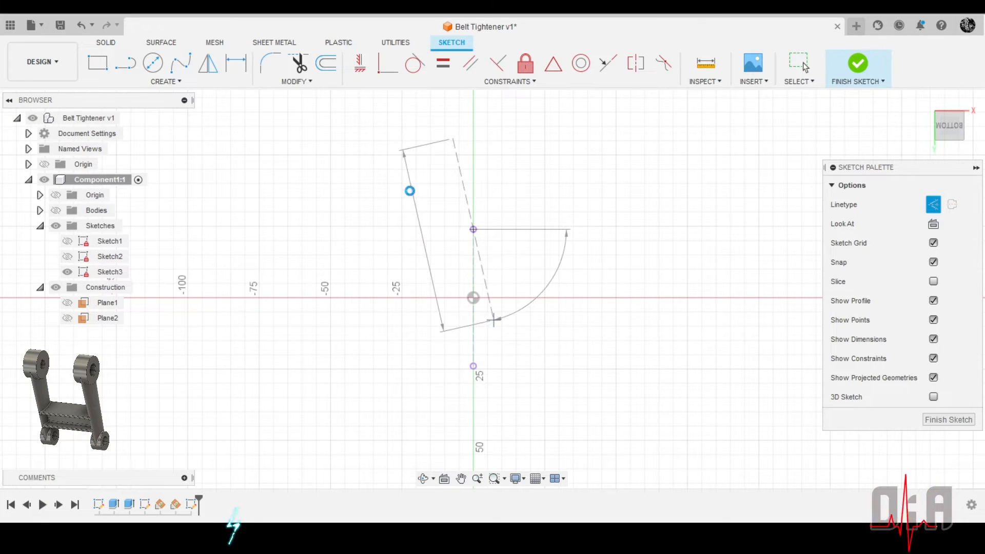
pyautogui.press('Escape')
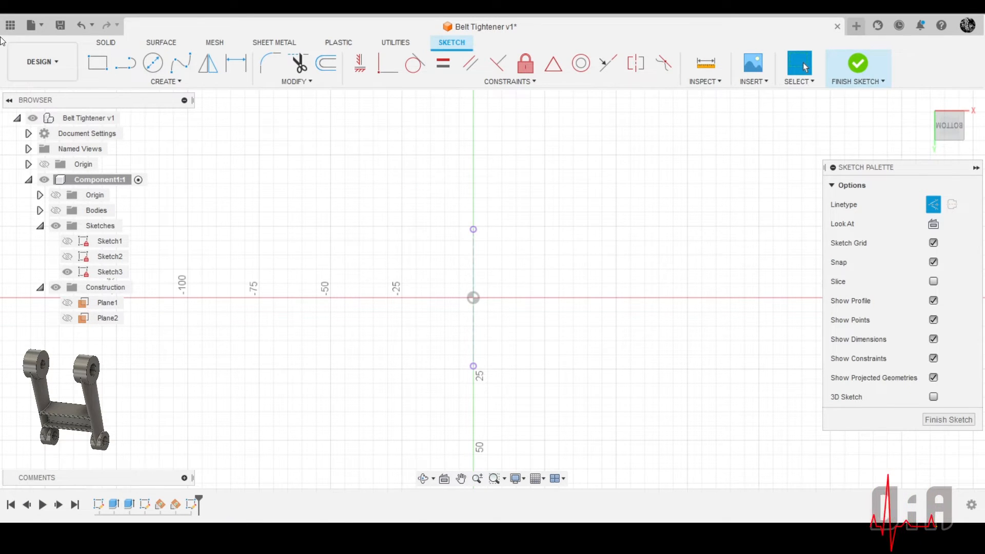
# Draw a solid-line ellipse centred on the origin, with its major axis along the projected cross line and about 25 mm wide
pyautogui.click(158, 81)
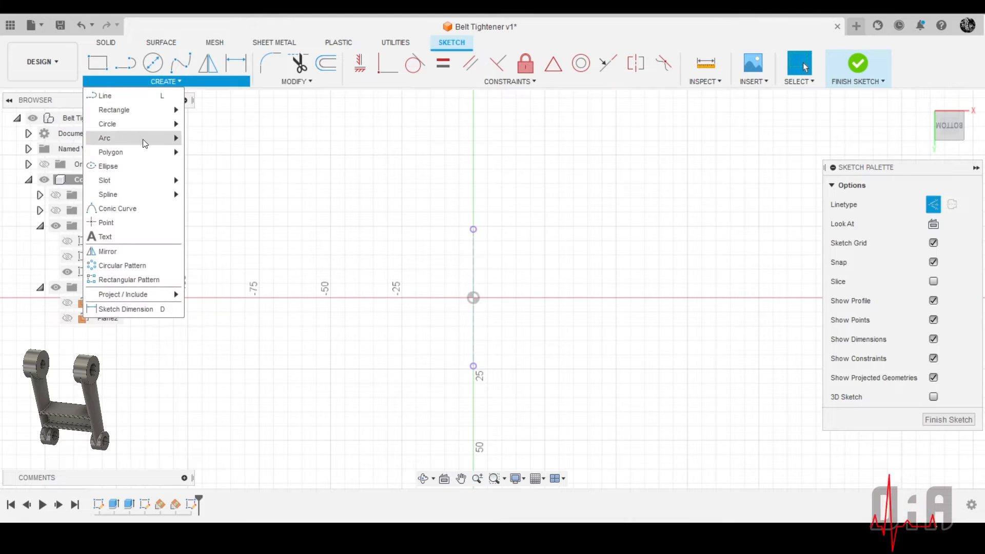
pyautogui.click(120, 166)
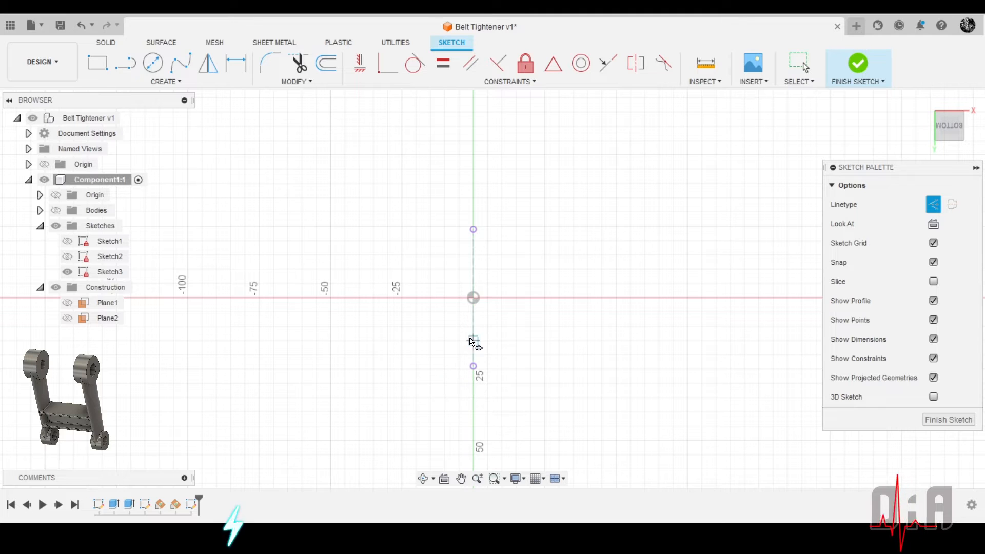
pyautogui.click(473, 299)
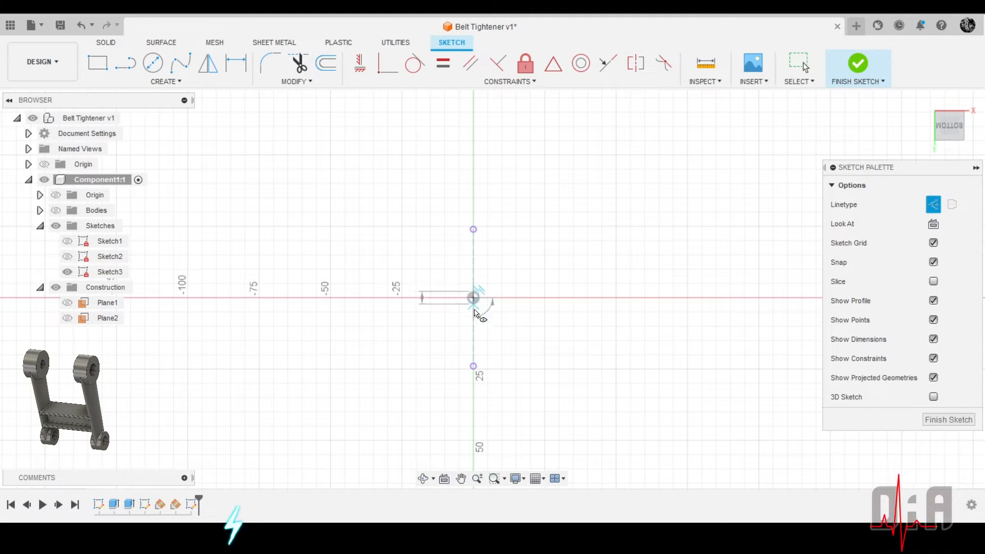
pyautogui.click(474, 367)
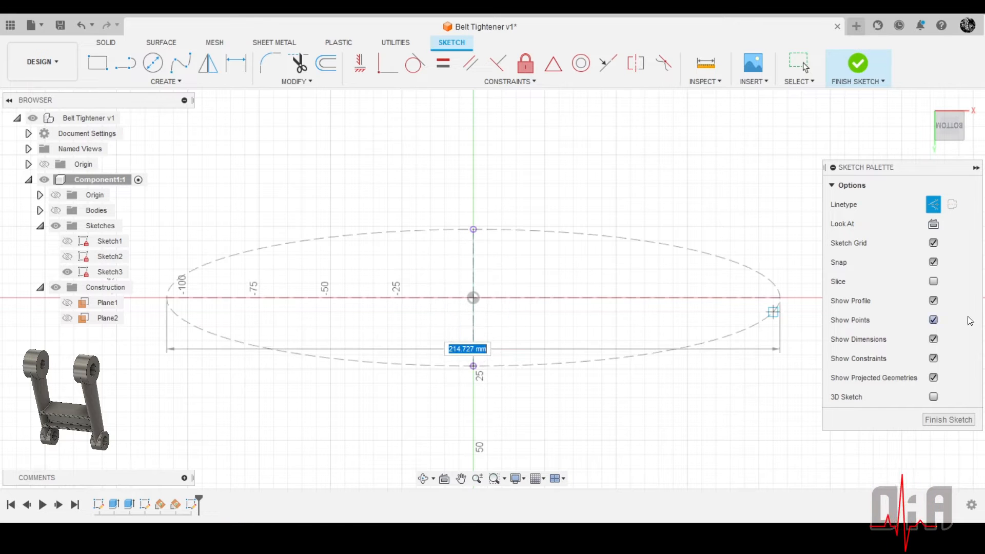
pyautogui.click(934, 206)
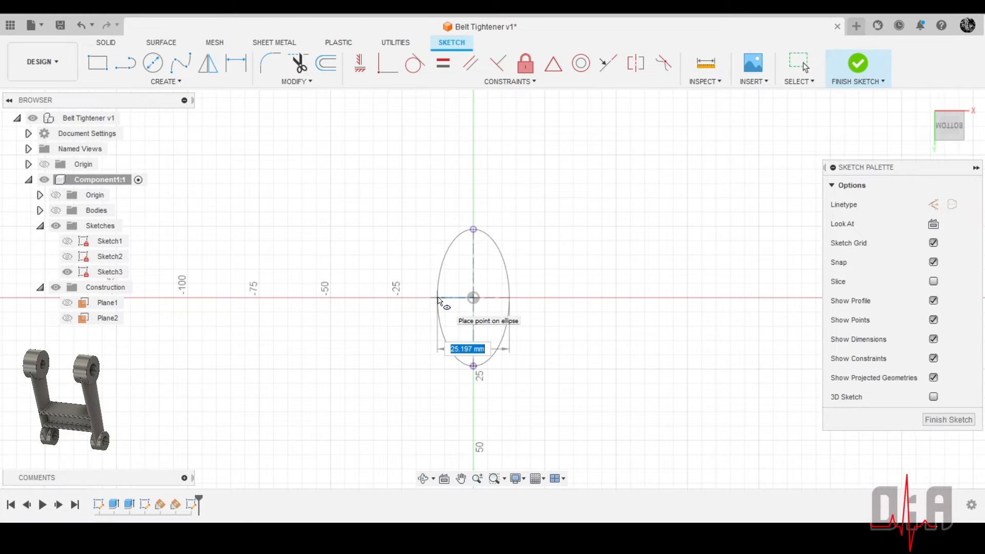
pyautogui.click(439, 303)
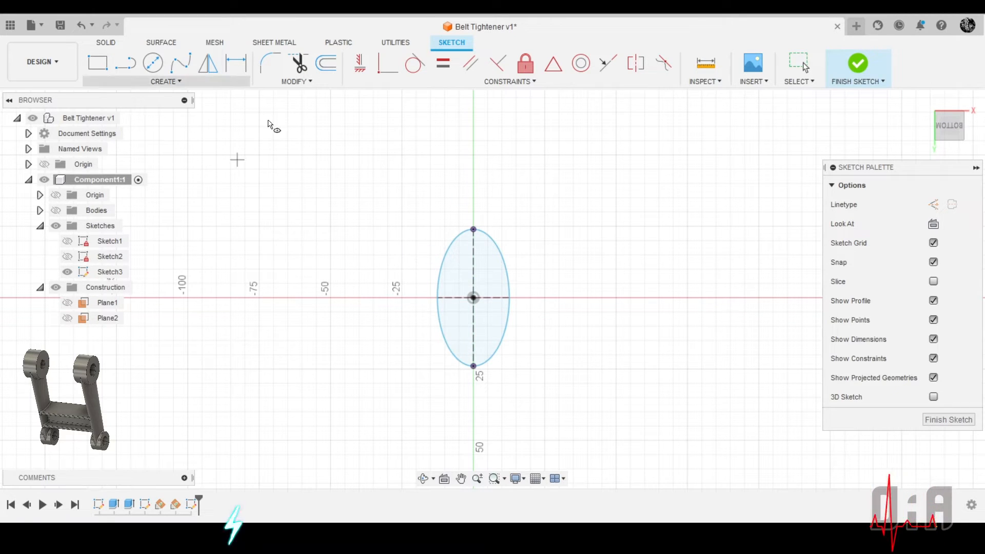
# Dimension the ellipse's minor axis to 12 mm
pyautogui.scroll(-1, 458, 338)
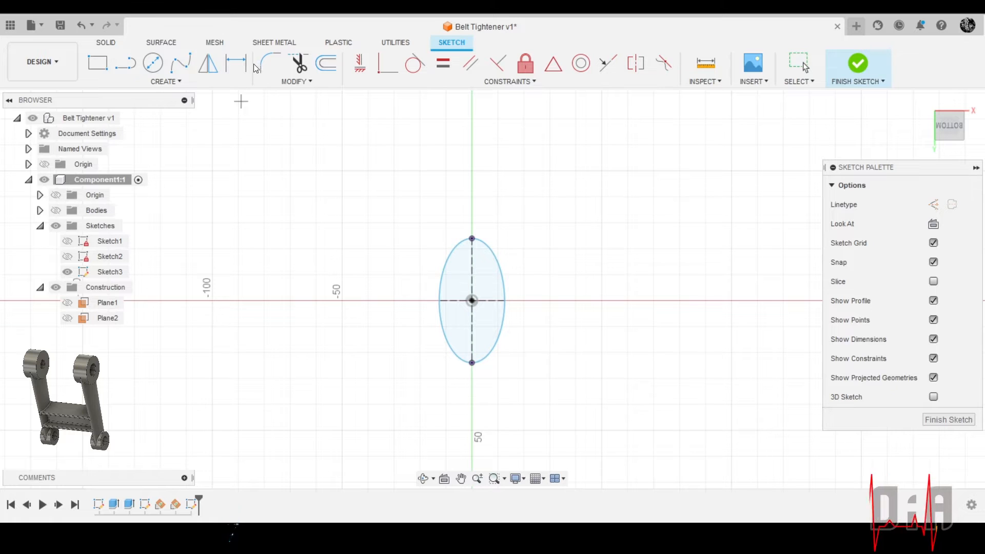
pyautogui.click(236, 63)
pyautogui.click(491, 301)
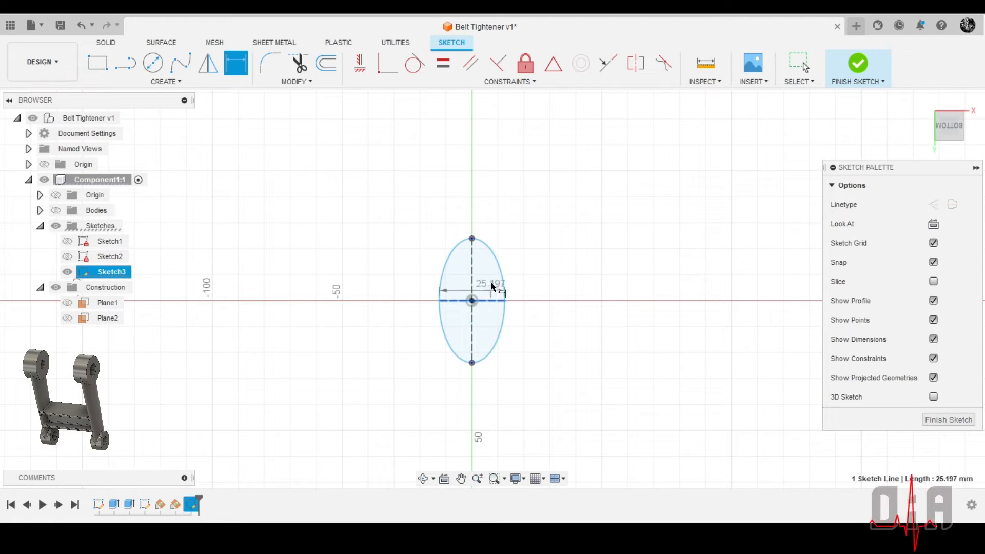
pyautogui.click(490, 183)
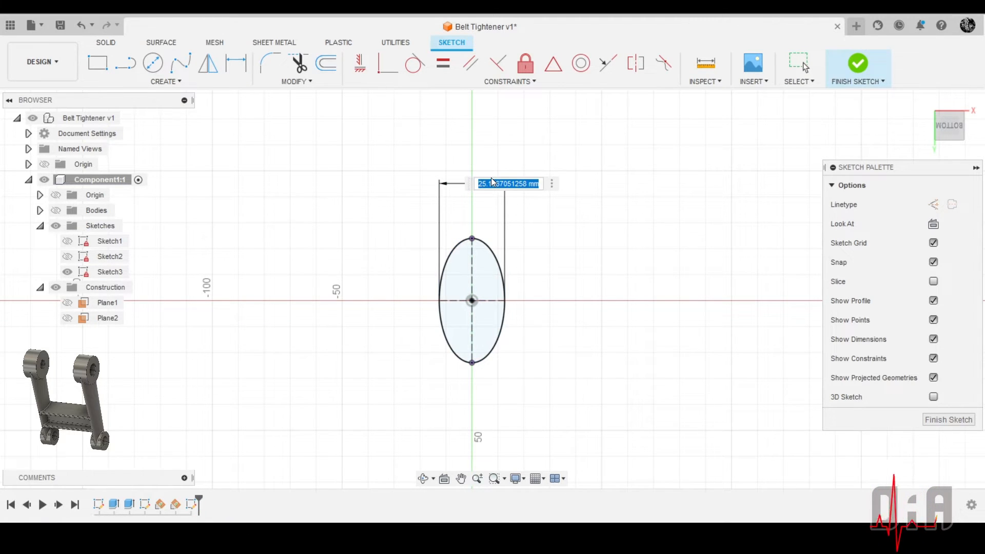
pyautogui.write('12')
pyautogui.press('Return')
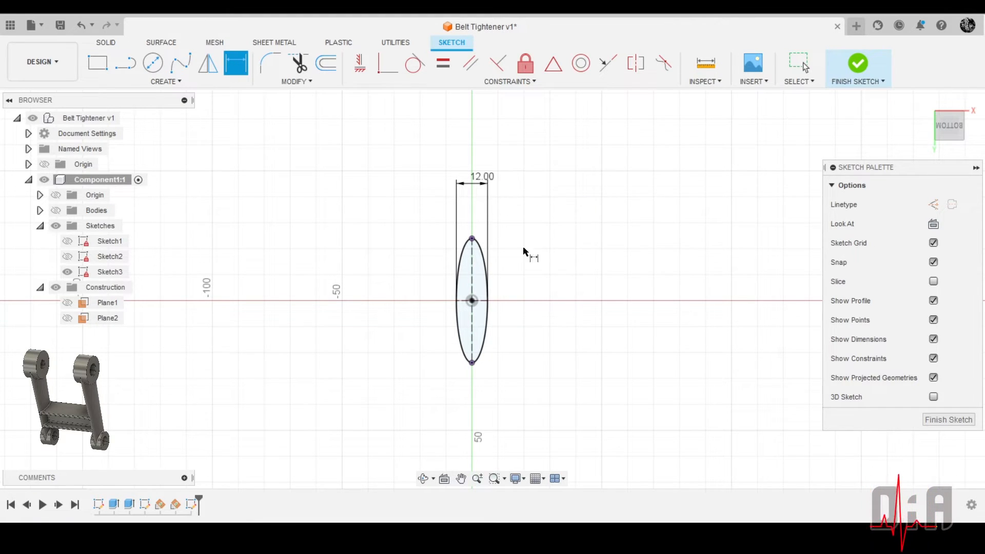
pyautogui.scroll(7, 475, 236)
pyautogui.scroll(-7, 477, 226)
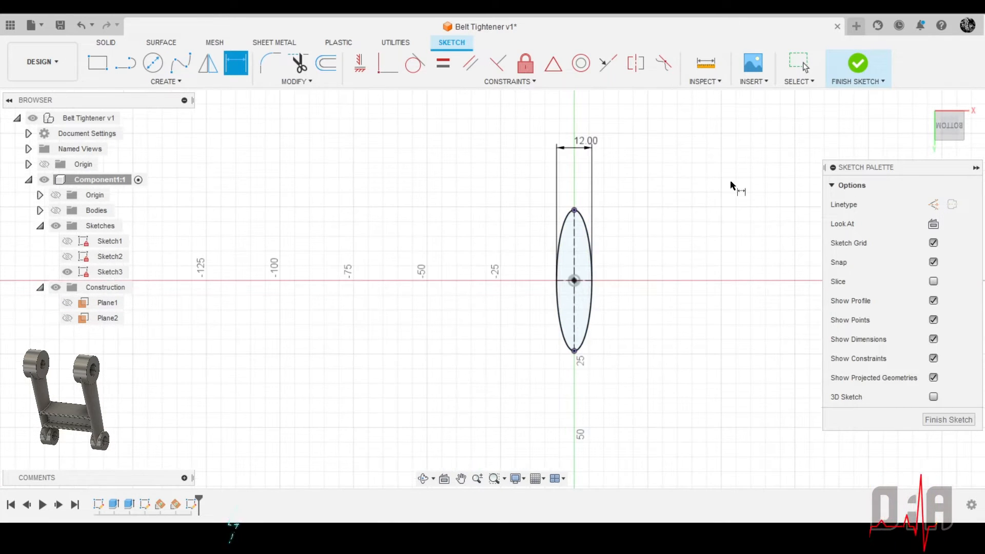
# Show Sketch2, the arm's outline, together with the ellipse and finish the sketch
pyautogui.click(925, 101)
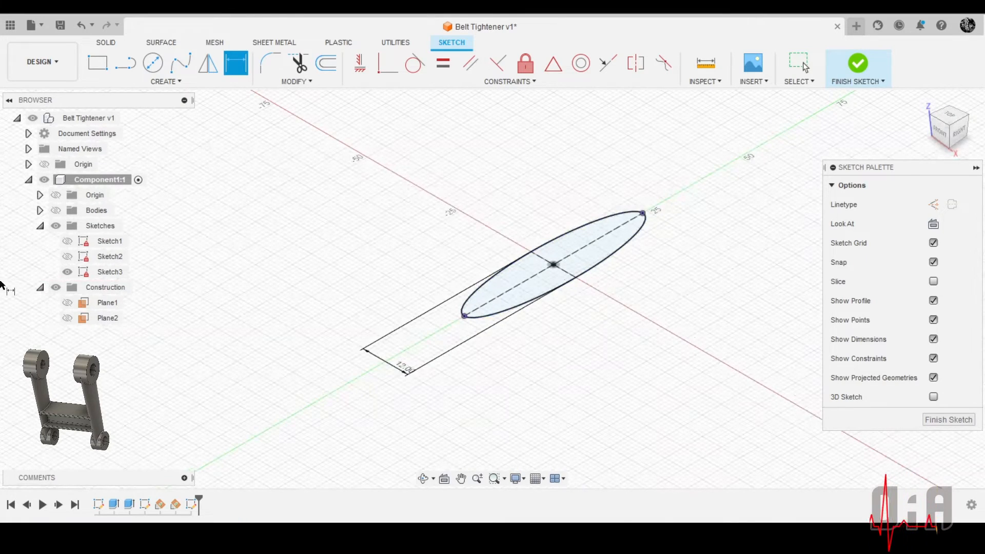
pyautogui.click(66, 258)
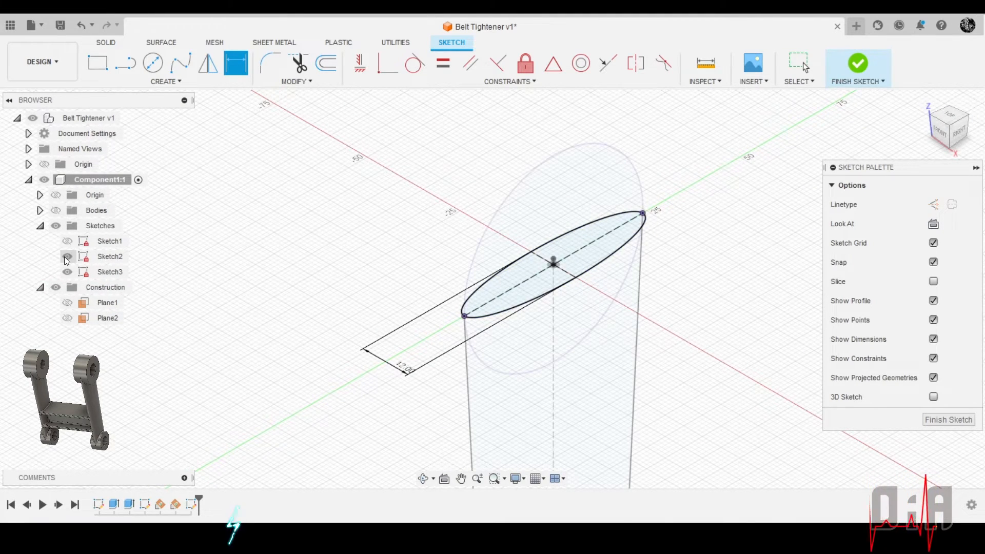
pyautogui.moveTo(544, 271)
pyautogui.keyDown('shift'); pyautogui.mouseDown(button='middle')
pyautogui.moveTo(598, 281)
pyautogui.moveTo(607, 239)
pyautogui.moveTo(569, 296)
pyautogui.mouseUp(button='middle'); pyautogui.keyUp('shift')
pyautogui.press('d')
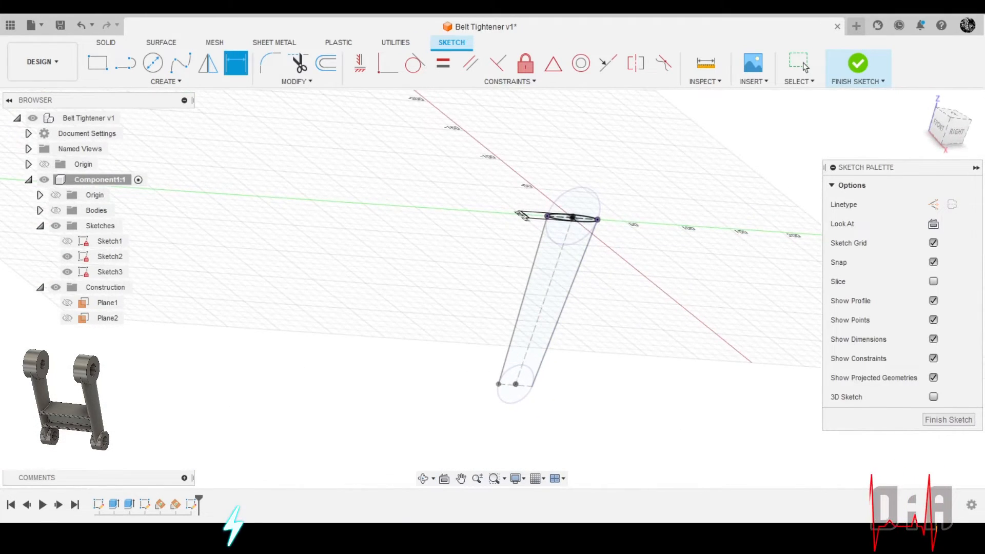
pyautogui.click(946, 421)
pyautogui.scroll(3, 564, 402)
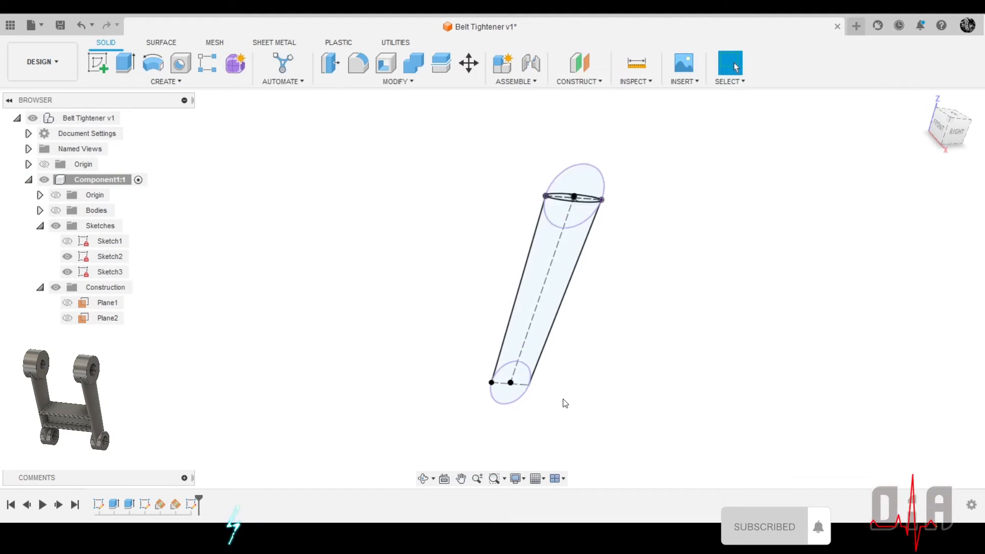
pyautogui.scroll(-3, 619, 359)
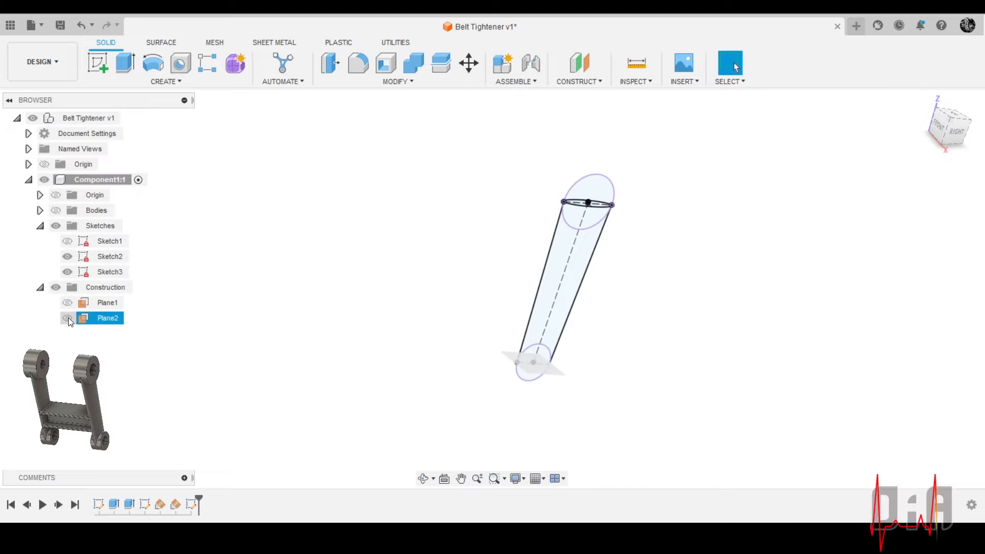
# Show Plane2 and create a new sketch on this construction plane through the lower circle
pyautogui.click(68, 319)
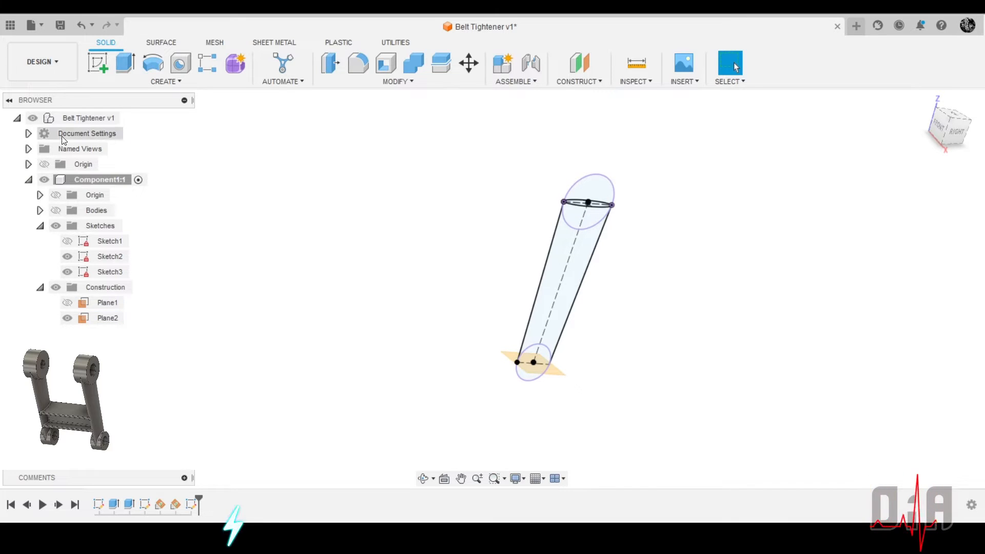
pyautogui.click(97, 64)
pyautogui.scroll(5, 532, 330)
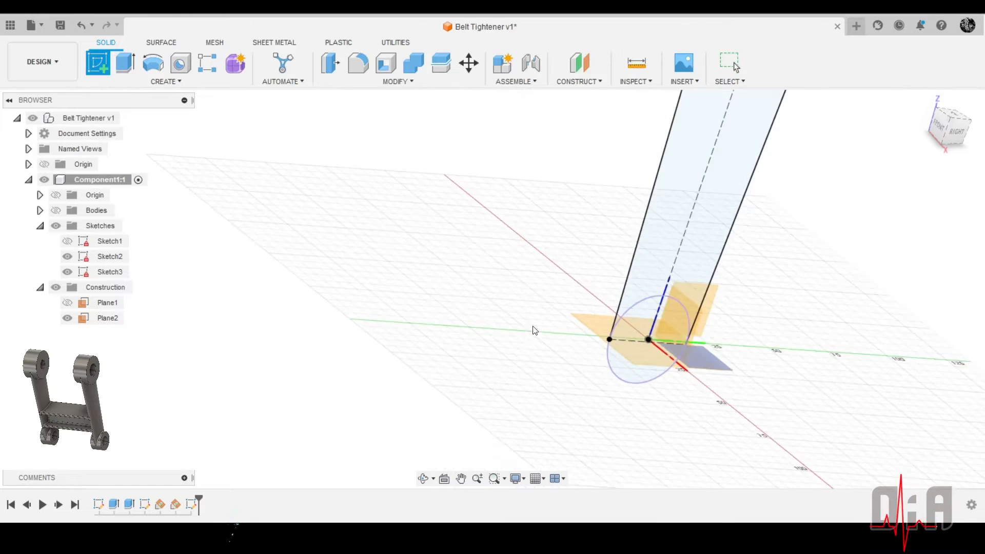
pyautogui.click(602, 327)
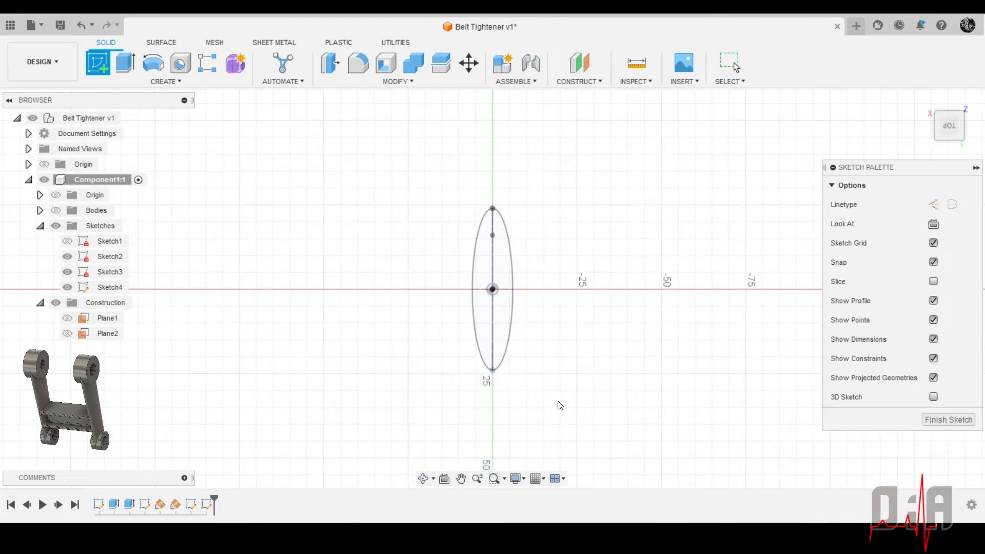
# Hide Sketch4 and the upper ellipse's Sketch3, leaving only Sketch2, the arm's outline, displayed
pyautogui.click(72, 284)
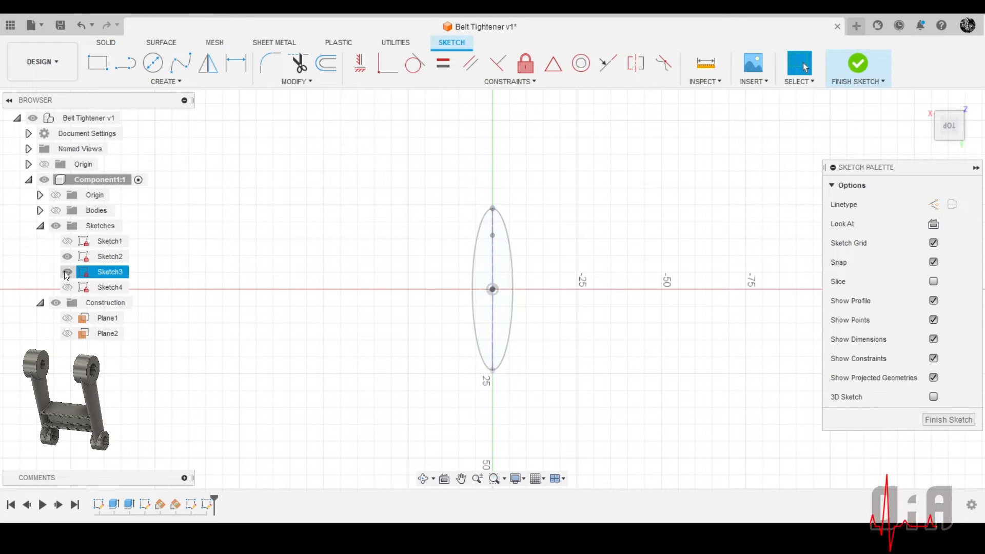
pyautogui.click(67, 272)
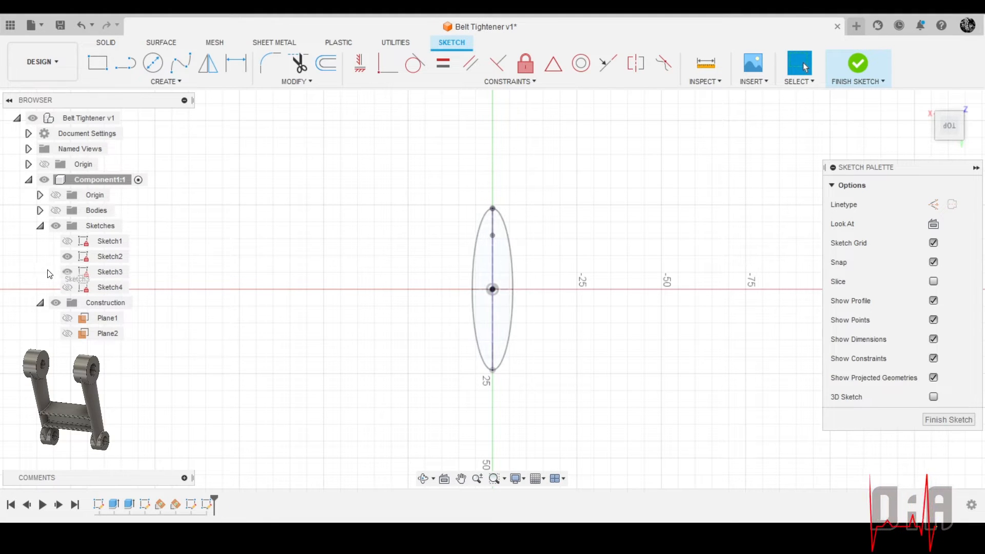
pyautogui.scroll(-3, 607, 338)
pyautogui.moveTo(680, 274)
pyautogui.keyDown('shift'); pyautogui.mouseDown(button='middle')
pyautogui.moveTo(663, 279)
pyautogui.moveTo(660, 266)
pyautogui.moveTo(623, 255)
pyautogui.mouseUp(button='middle'); pyautogui.keyUp('shift')
pyautogui.scroll(2, 624, 255)
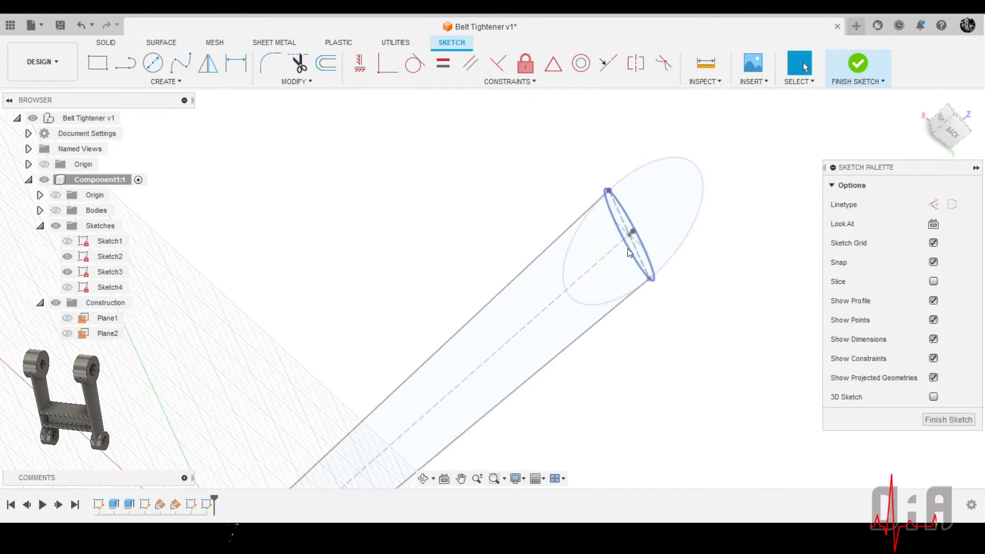
pyautogui.click(629, 247)
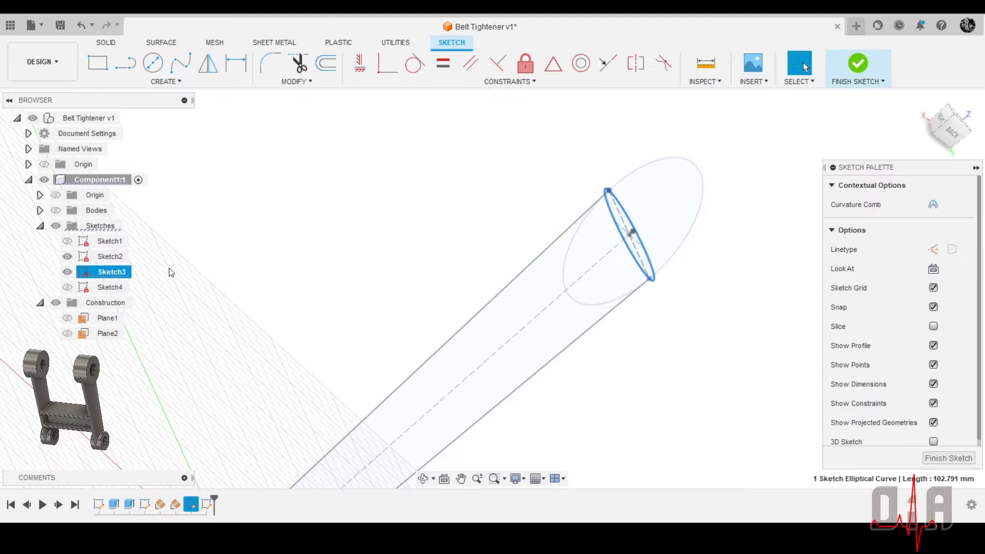
pyautogui.click(67, 272)
pyautogui.click(69, 259)
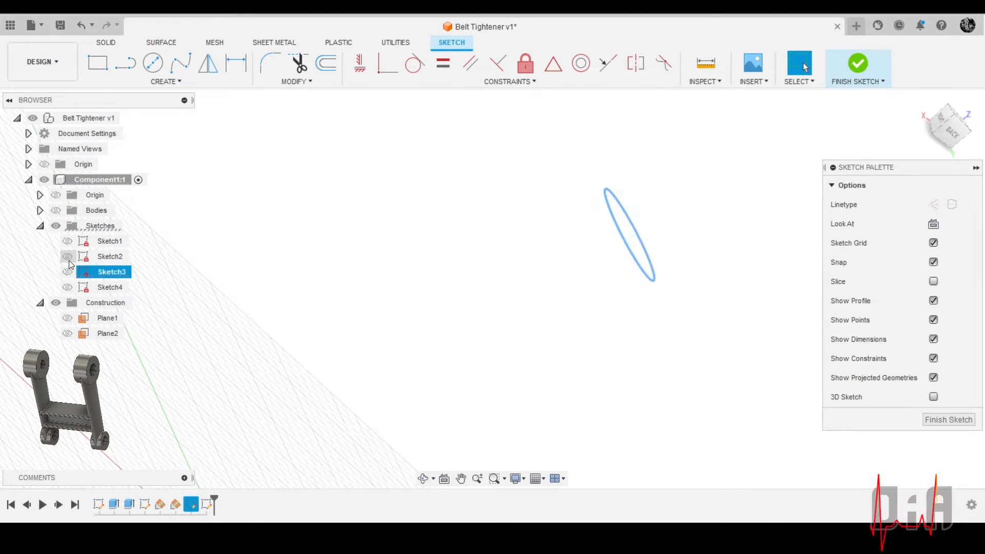
pyautogui.click(69, 261)
pyautogui.scroll(-3, 396, 259)
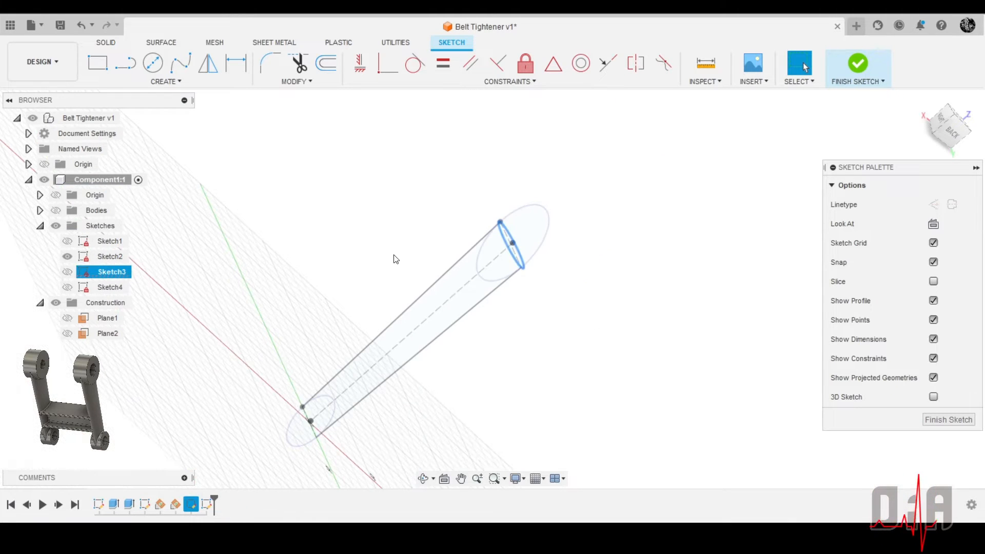
pyautogui.click(575, 326)
# Project the lower circle's cross line into the new sketch, keeping the projection link
pyautogui.scroll(2, 545, 270)
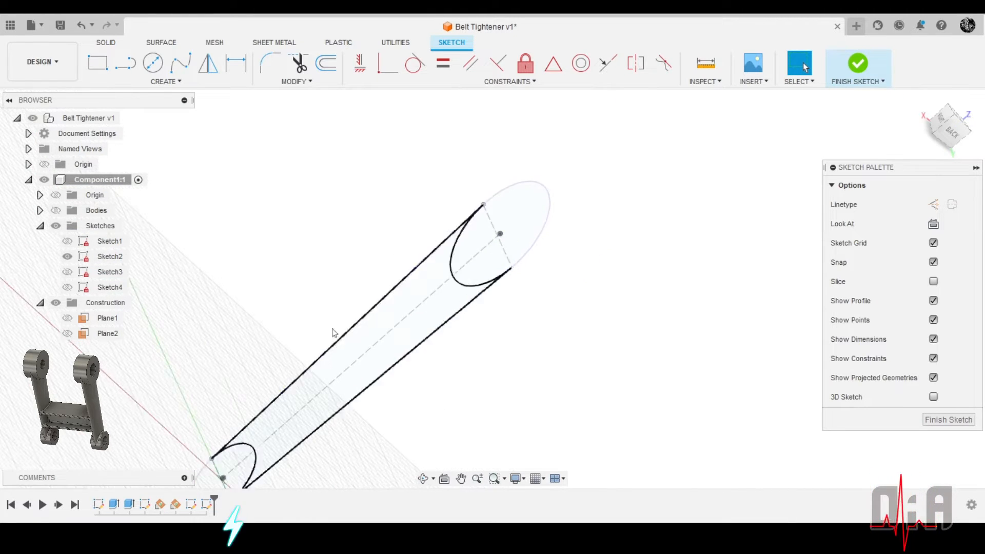
pyautogui.scroll(-3, 499, 321)
pyautogui.scroll(5, 366, 408)
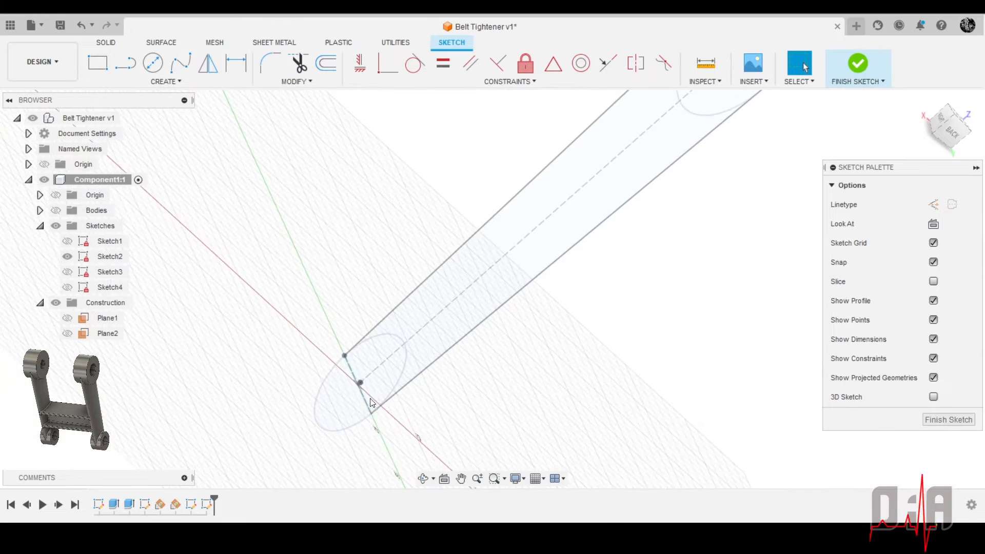
pyautogui.scroll(-2, 372, 403)
pyautogui.moveTo(374, 395)
pyautogui.keyDown('shift'); pyautogui.mouseDown(button='middle')
pyautogui.moveTo(484, 336)
pyautogui.moveTo(483, 326)
pyautogui.mouseUp(button='middle'); pyautogui.keyUp('shift')
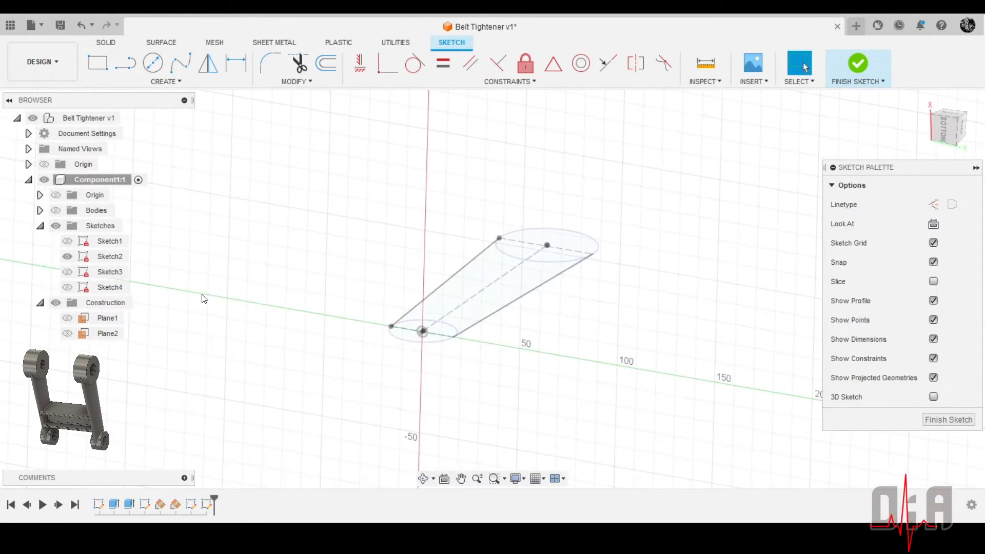
pyautogui.click(71, 257)
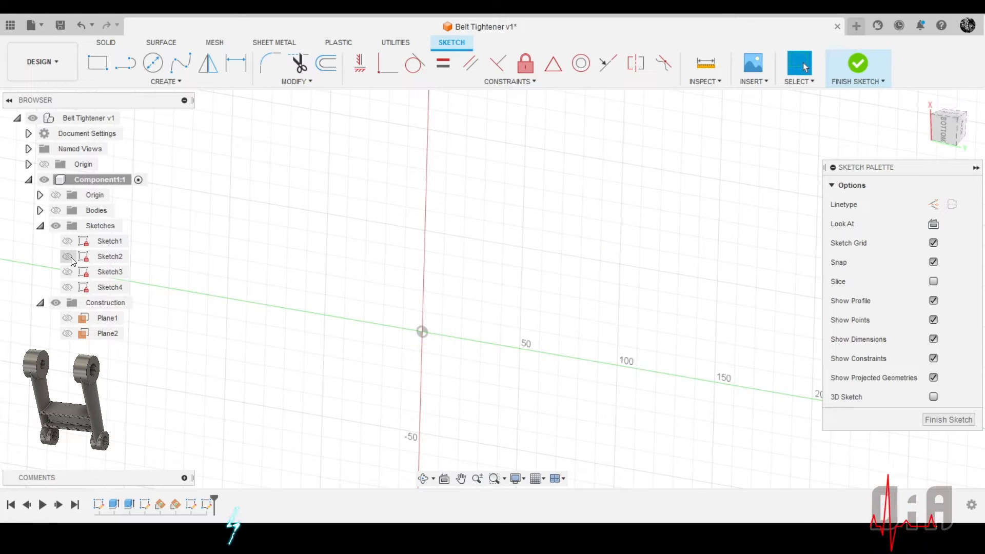
pyautogui.click(70, 257)
pyautogui.scroll(4, 397, 287)
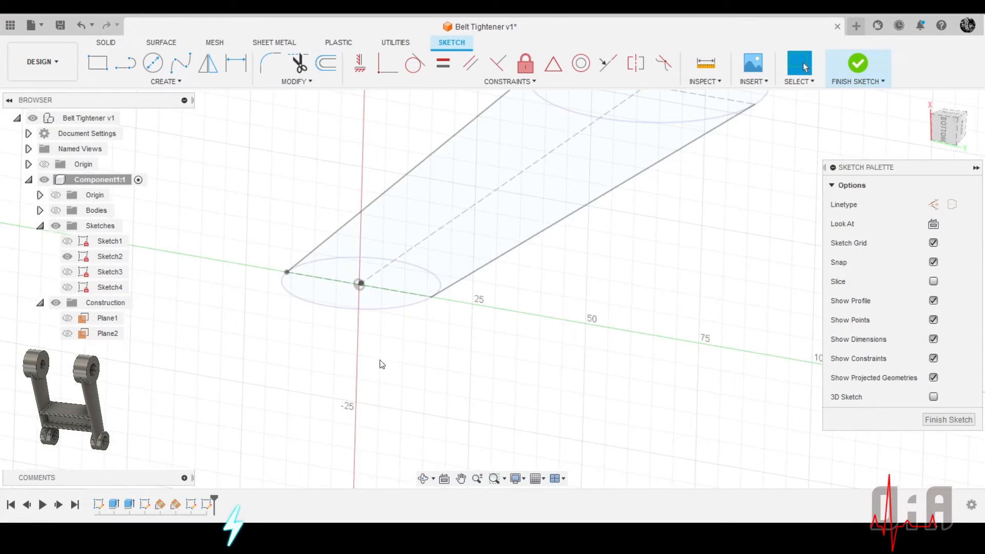
pyautogui.click(396, 287)
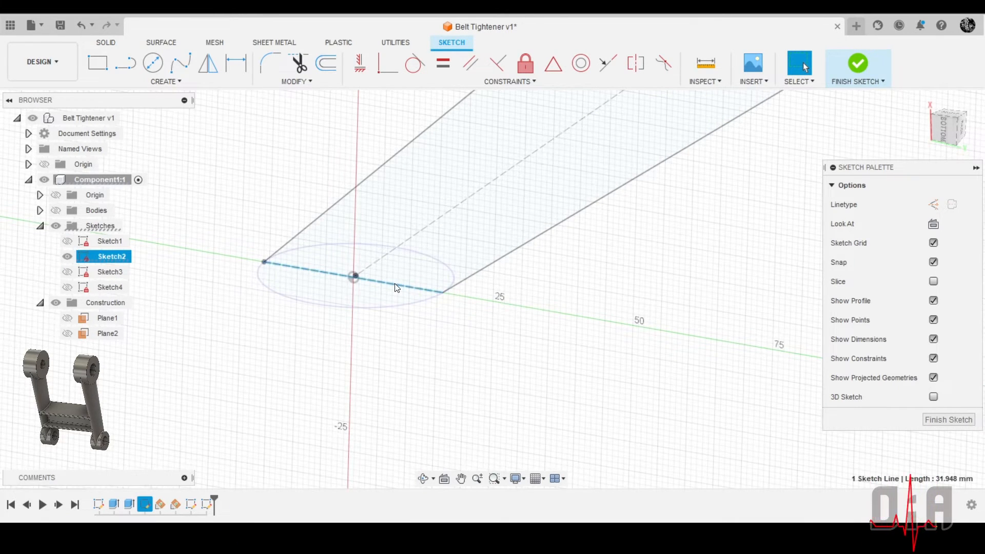
pyautogui.click(174, 82)
pyautogui.moveTo(135, 297)
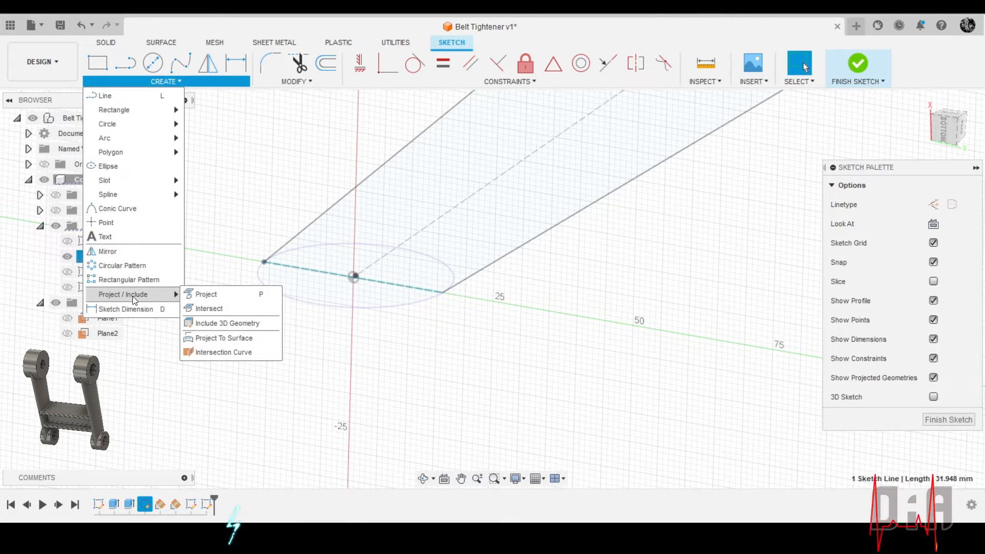
pyautogui.click(203, 294)
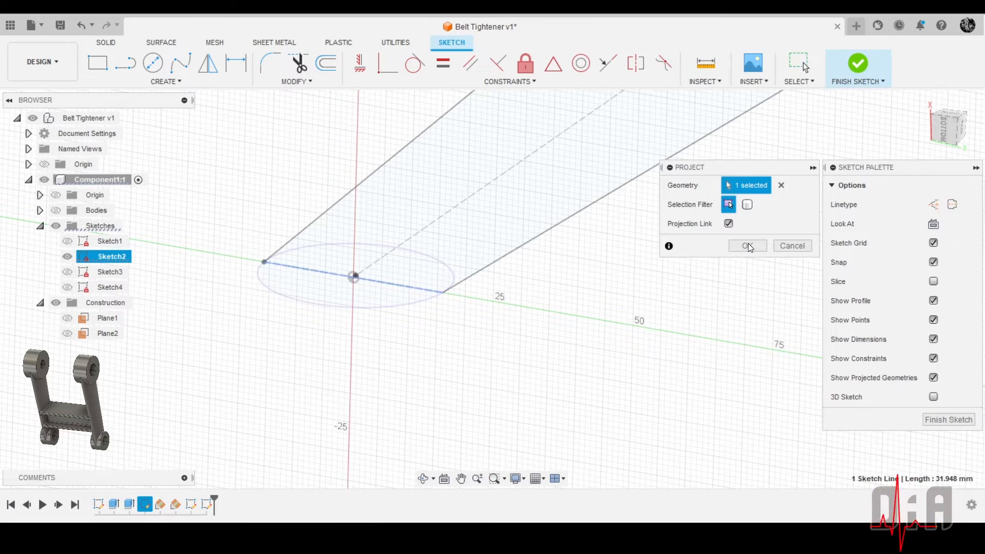
pyautogui.click(749, 246)
pyautogui.scroll(-3, 461, 342)
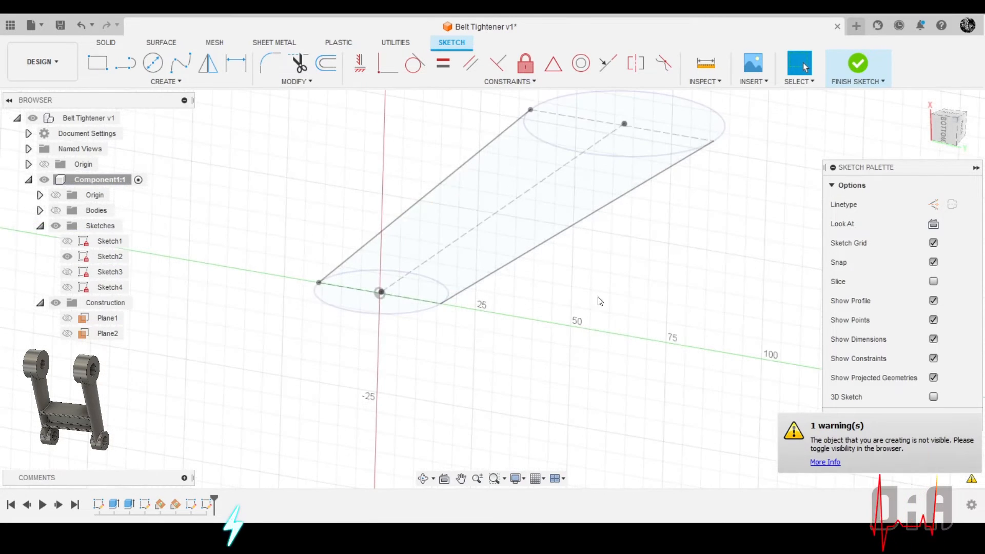
pyautogui.scroll(5, 415, 317)
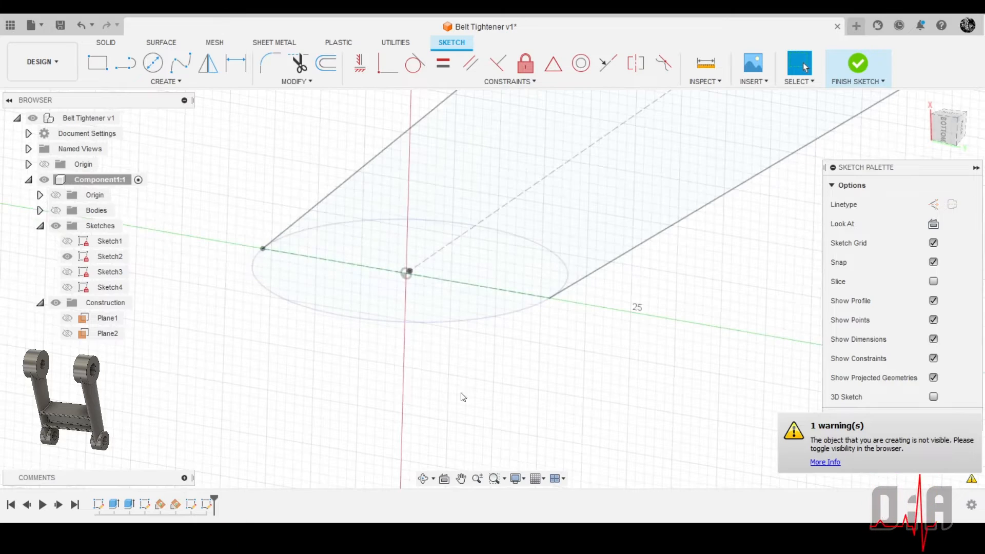
# Hide Sketch2 briefly to check the new sketch for projected geometry, and show it again
pyautogui.moveTo(460, 398)
pyautogui.keyDown('shift'); pyautogui.mouseDown(button='middle')
pyautogui.moveTo(574, 331)
pyautogui.moveTo(595, 295)
pyautogui.moveTo(569, 367)
pyautogui.moveTo(543, 365)
pyautogui.mouseUp(button='middle'); pyautogui.keyUp('shift')
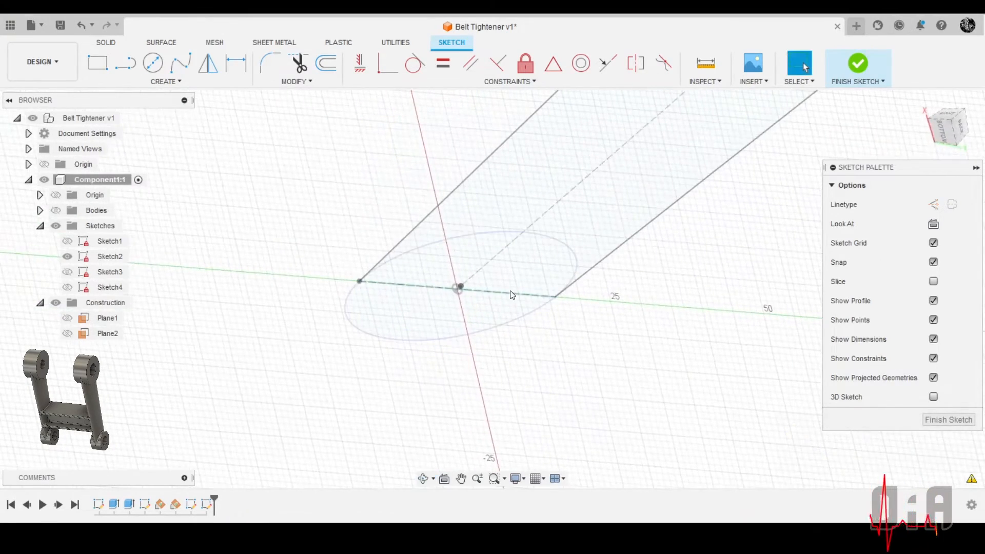
pyautogui.click(68, 258)
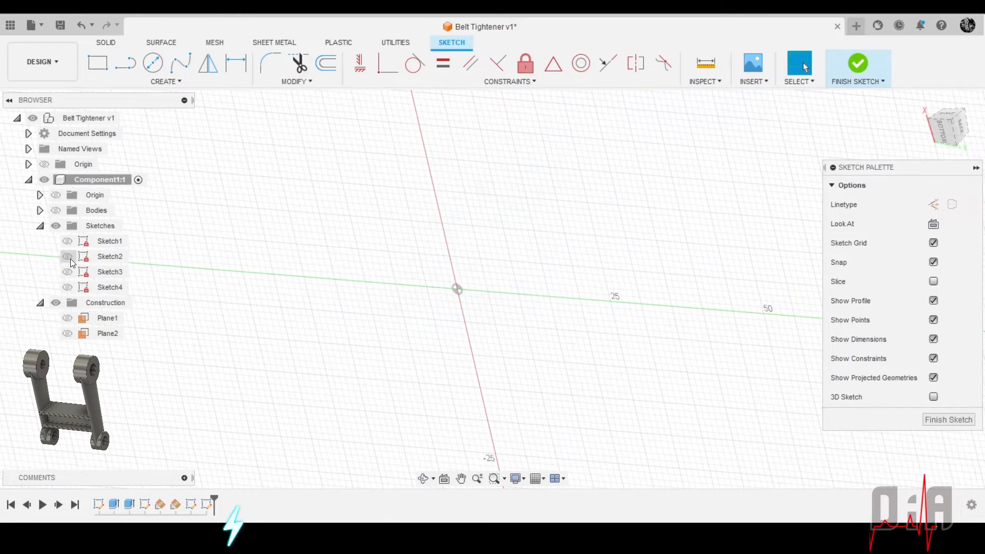
pyautogui.click(68, 258)
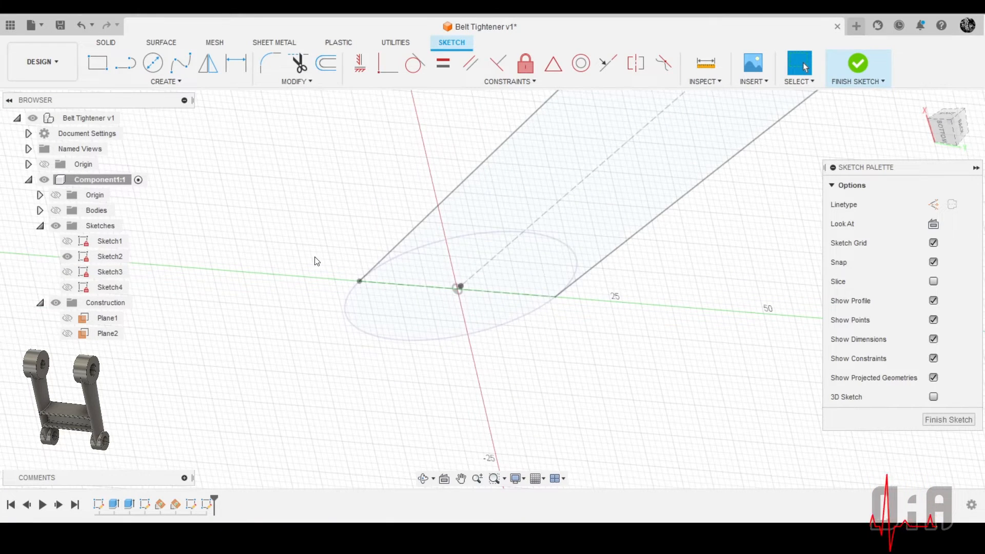
# Project the arm outline's side line and both endpoints of the lower cross line into the sketch, keeping the projection link
pyautogui.click(484, 297)
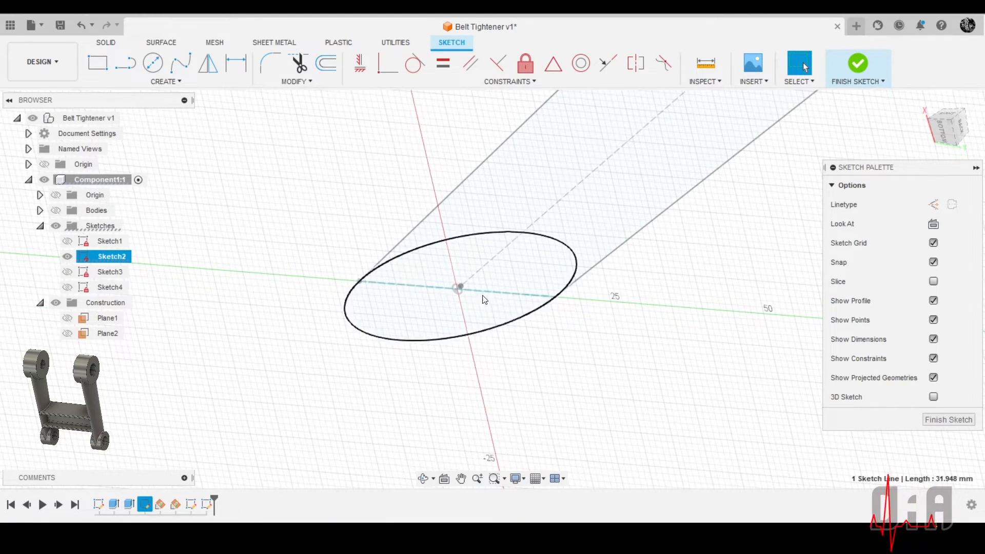
pyautogui.click(152, 81)
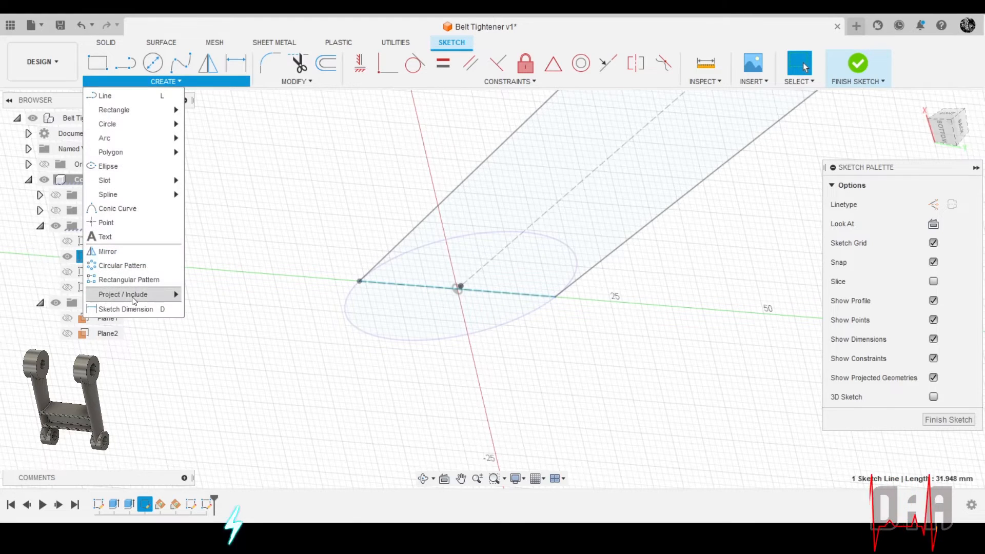
pyautogui.moveTo(170, 295)
pyautogui.click(218, 295)
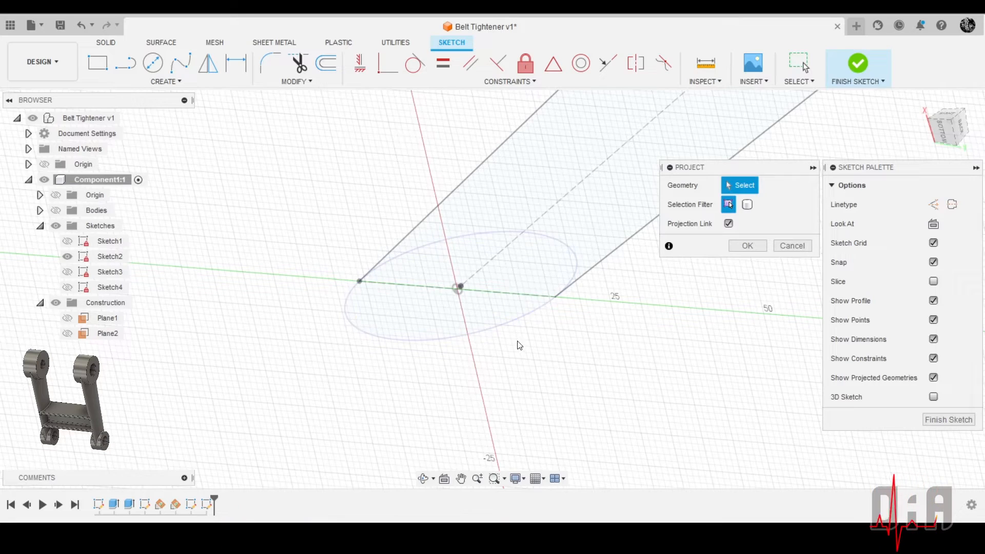
pyautogui.moveTo(515, 340)
pyautogui.keyDown('shift'); pyautogui.mouseDown(button='middle')
pyautogui.moveTo(577, 363)
pyautogui.moveTo(558, 386)
pyautogui.mouseUp(button='middle'); pyautogui.keyUp('shift')
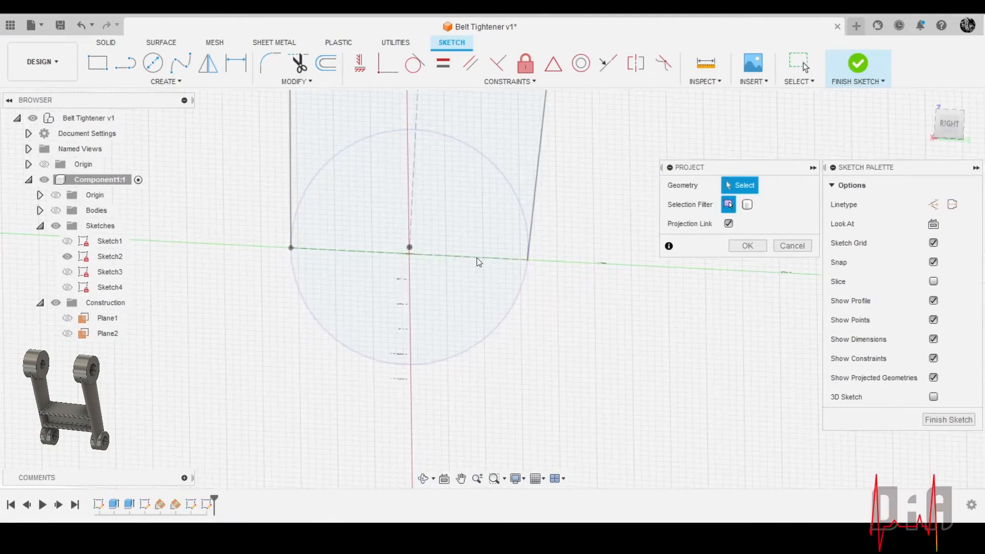
pyautogui.moveTo(477, 281)
pyautogui.keyDown('shift'); pyautogui.mouseDown(button='middle')
pyautogui.moveTo(494, 275)
pyautogui.moveTo(435, 323)
pyautogui.moveTo(459, 336)
pyautogui.moveTo(487, 233)
pyautogui.moveTo(508, 272)
pyautogui.moveTo(556, 174)
pyautogui.moveTo(497, 250)
pyautogui.mouseUp(button='middle'); pyautogui.keyUp('shift')
pyautogui.scroll(3, 469, 336)
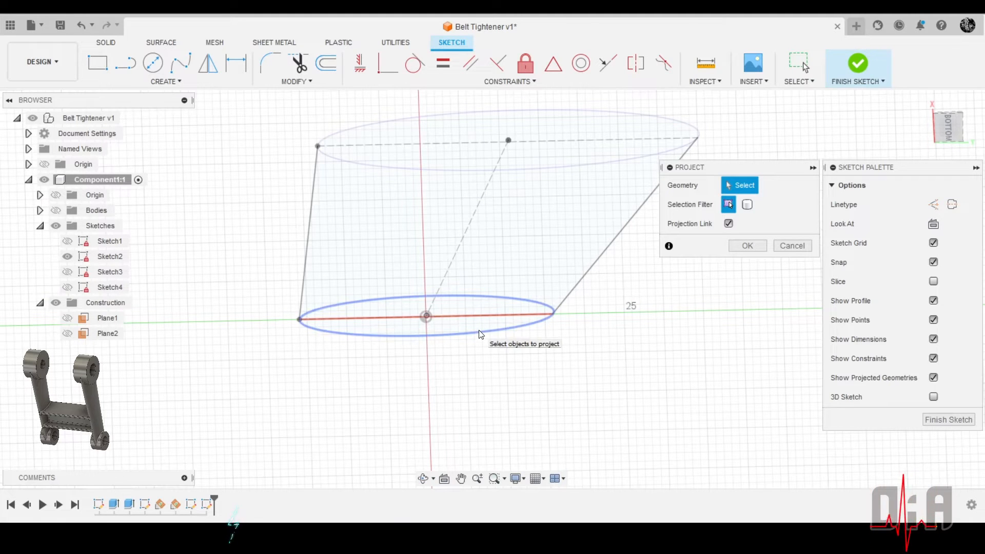
pyautogui.keyDown('shift'); pyautogui.moveTo(481, 334); pyautogui.dragTo(346, 400, button='middle'); pyautogui.keyUp('shift')
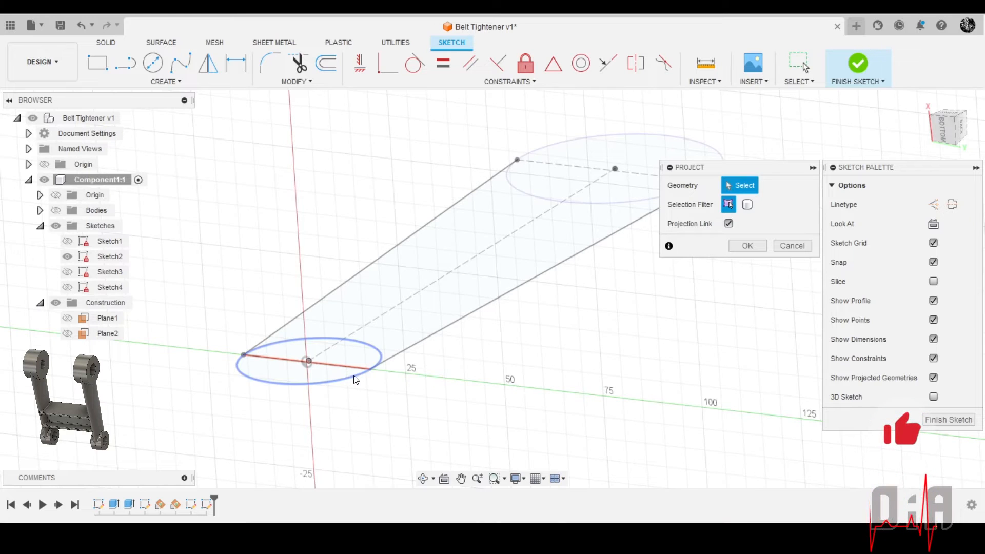
pyautogui.scroll(5, 279, 365)
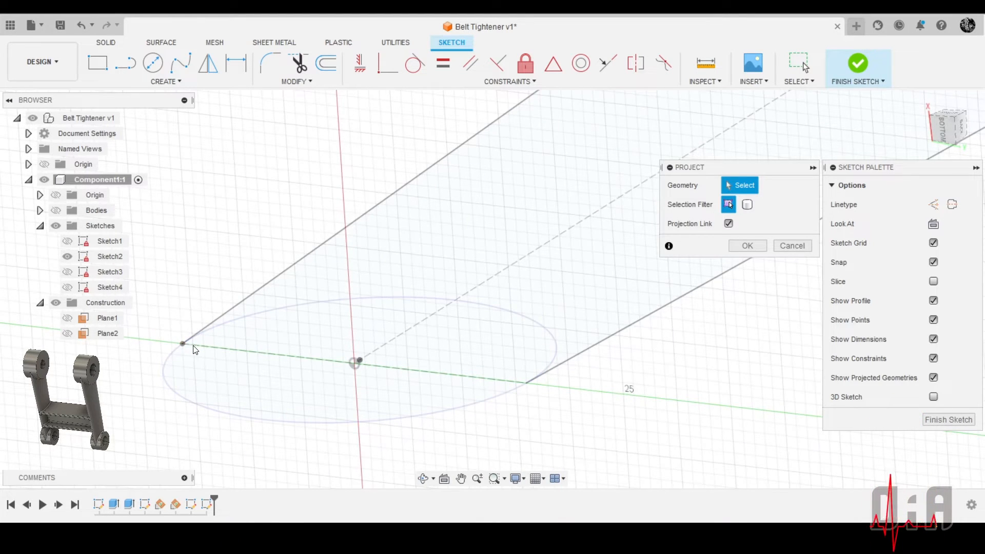
pyautogui.moveTo(195, 351)
pyautogui.keyDown('shift'); pyautogui.mouseDown(button='middle')
pyautogui.moveTo(460, 328)
pyautogui.moveTo(454, 401)
pyautogui.moveTo(434, 393)
pyautogui.moveTo(446, 429)
pyautogui.mouseUp(button='middle'); pyautogui.keyUp('shift')
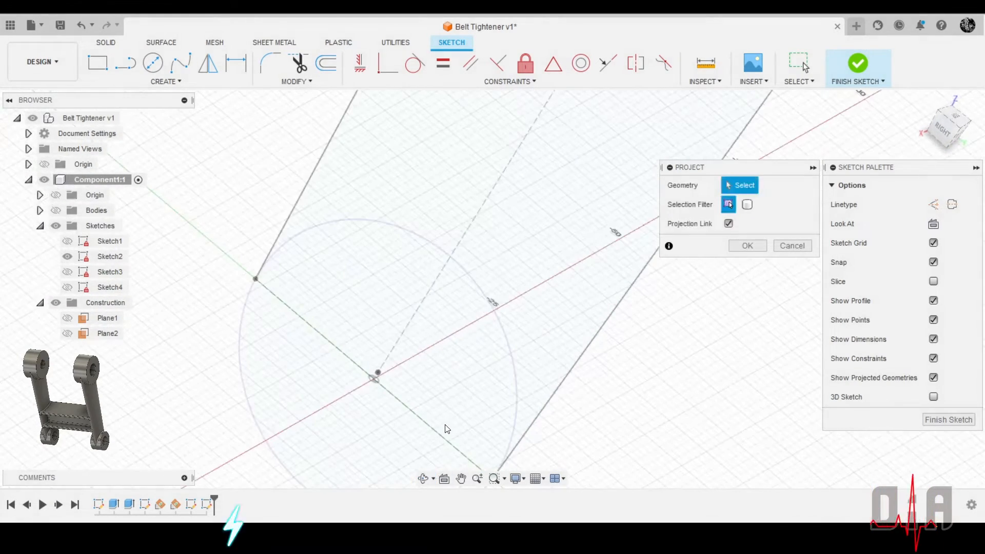
pyautogui.scroll(-4, 429, 285)
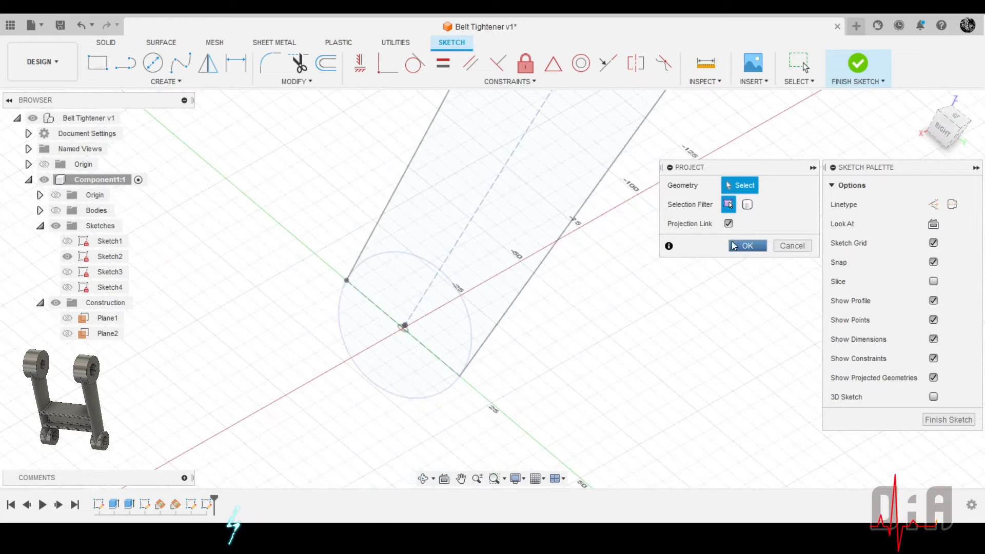
pyautogui.click(461, 376)
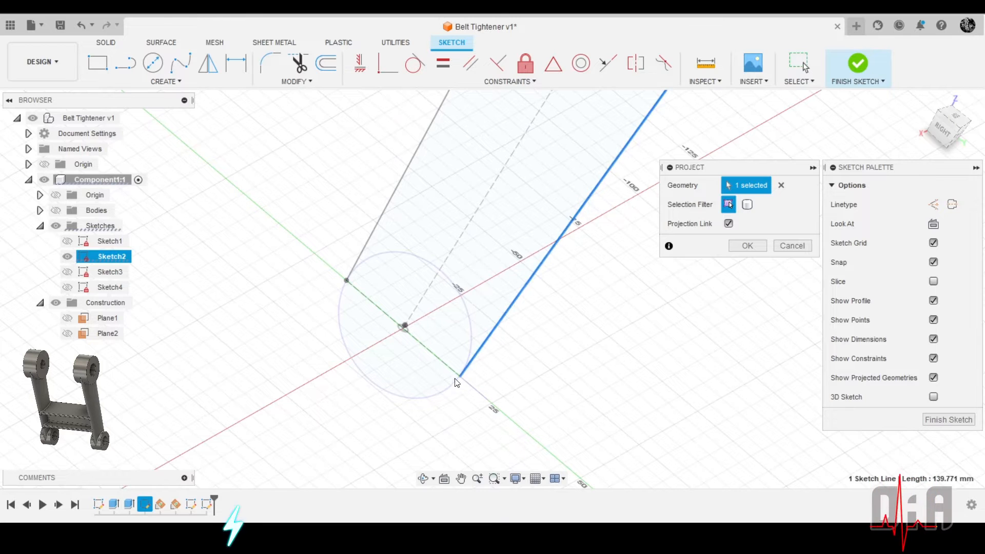
pyautogui.scroll(3, 477, 367)
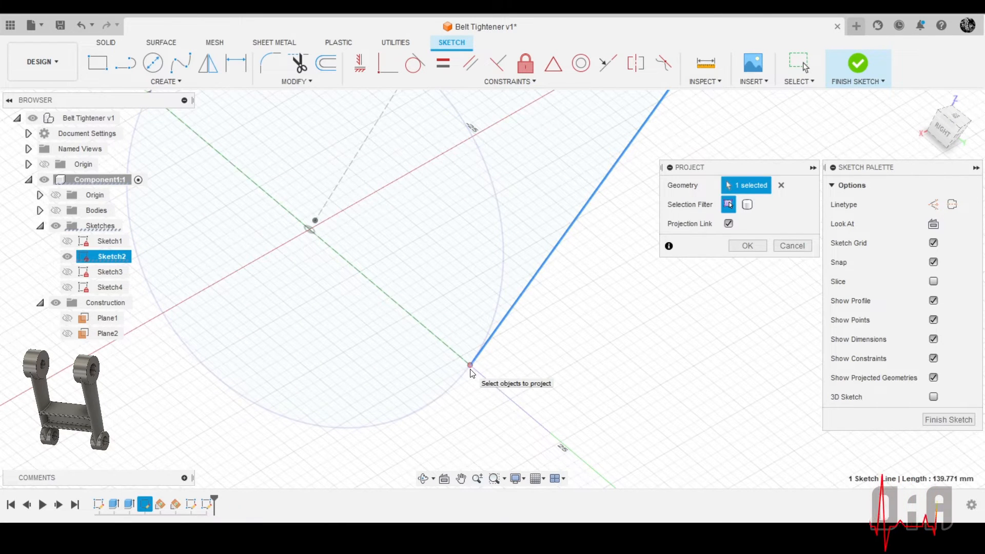
pyautogui.click(471, 372)
pyautogui.scroll(-3, 468, 376)
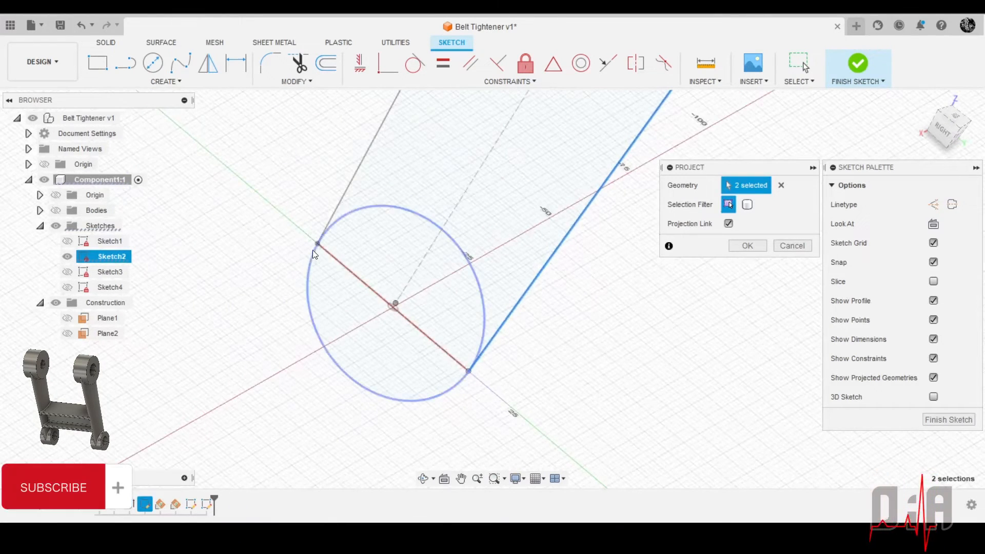
pyautogui.click(316, 245)
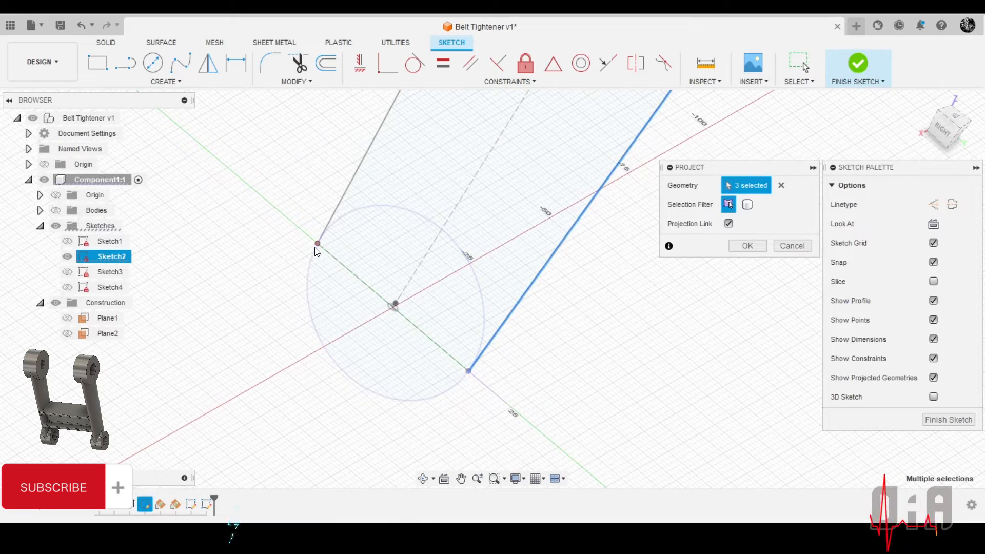
pyautogui.click(742, 247)
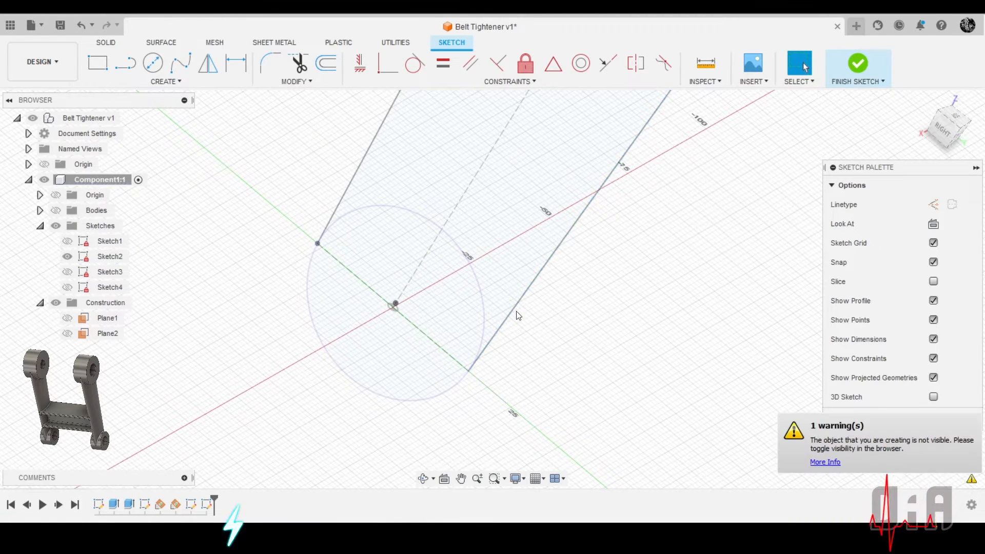
# Hide Sketch2, the arm's outline, and show Sketch4 with its projected geometry
pyautogui.scroll(-3, 517, 312)
pyautogui.keyDown('shift'); pyautogui.moveTo(519, 282); pyautogui.dragTo(567, 217, button='middle'); pyautogui.keyUp('shift')
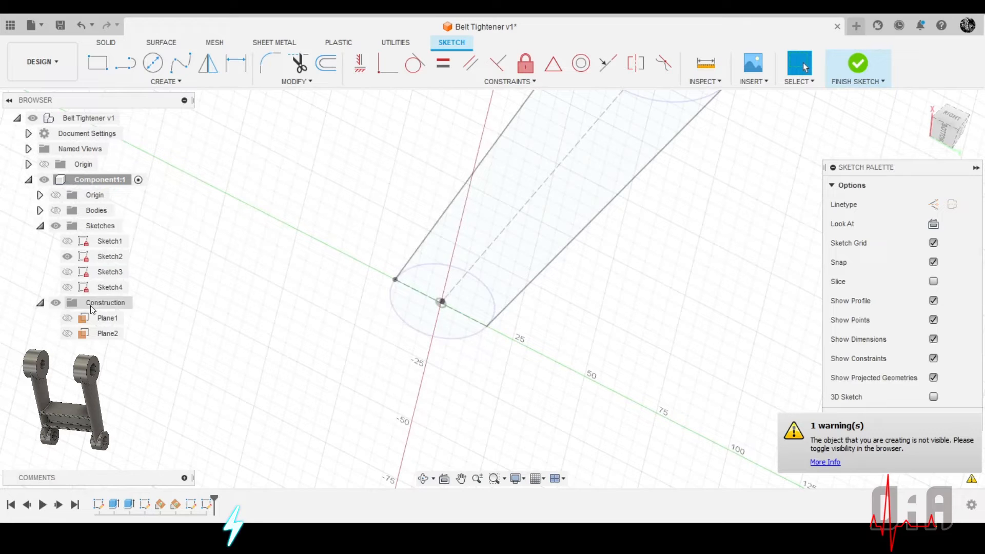
pyautogui.click(68, 257)
pyautogui.click(68, 290)
pyautogui.click(67, 287)
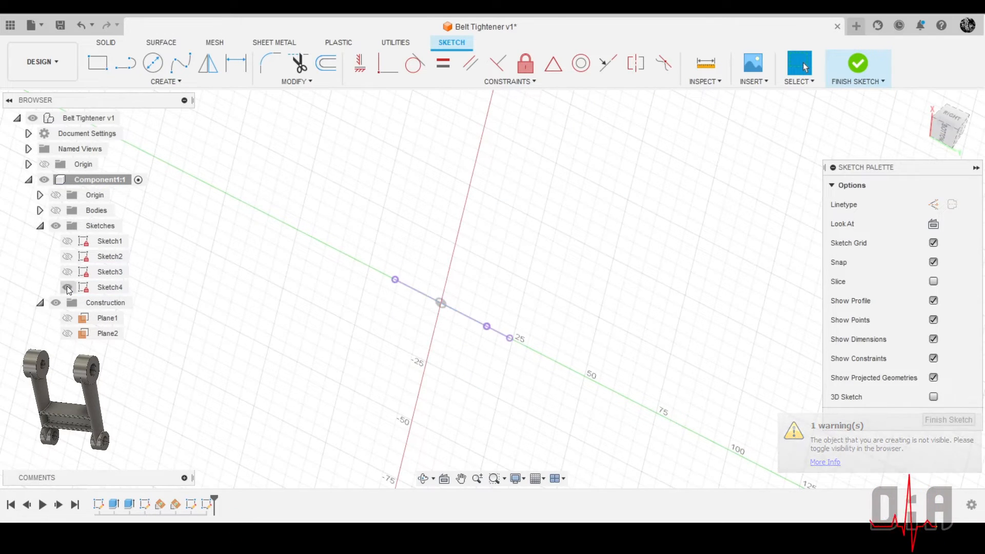
# Delete the short projected segment that extends beyond the cross line's endpoint
pyautogui.scroll(5, 542, 301)
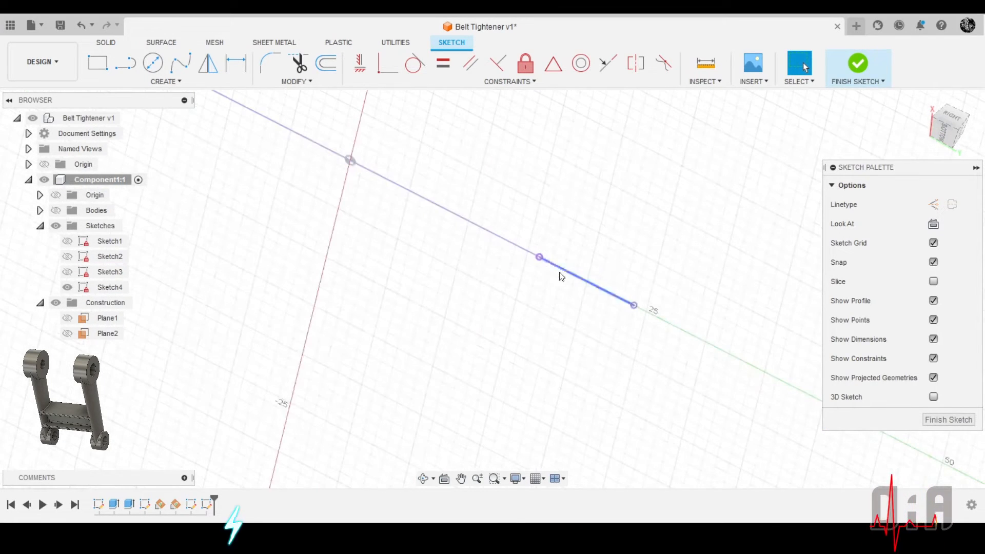
pyautogui.scroll(-2, 577, 280)
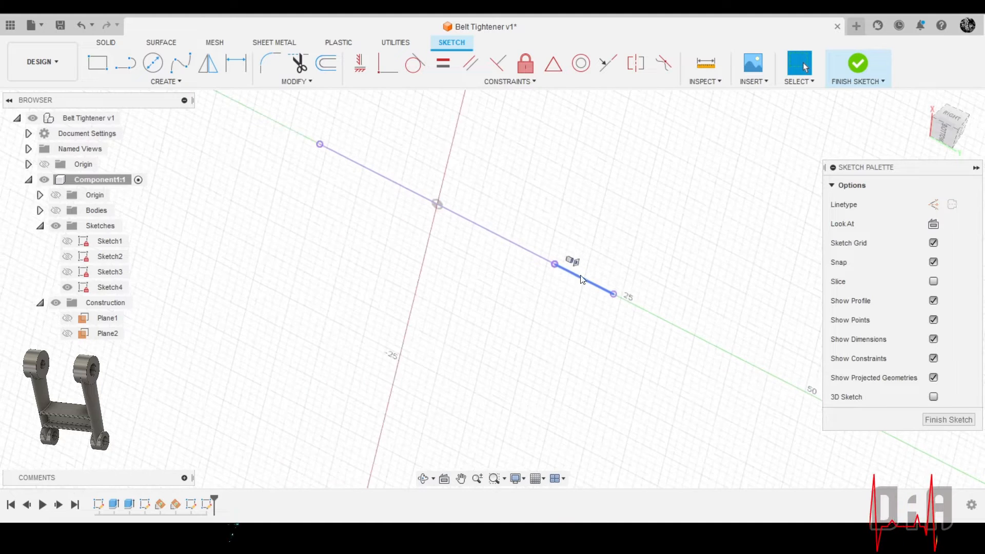
pyautogui.click(579, 281)
pyautogui.press('Delete')
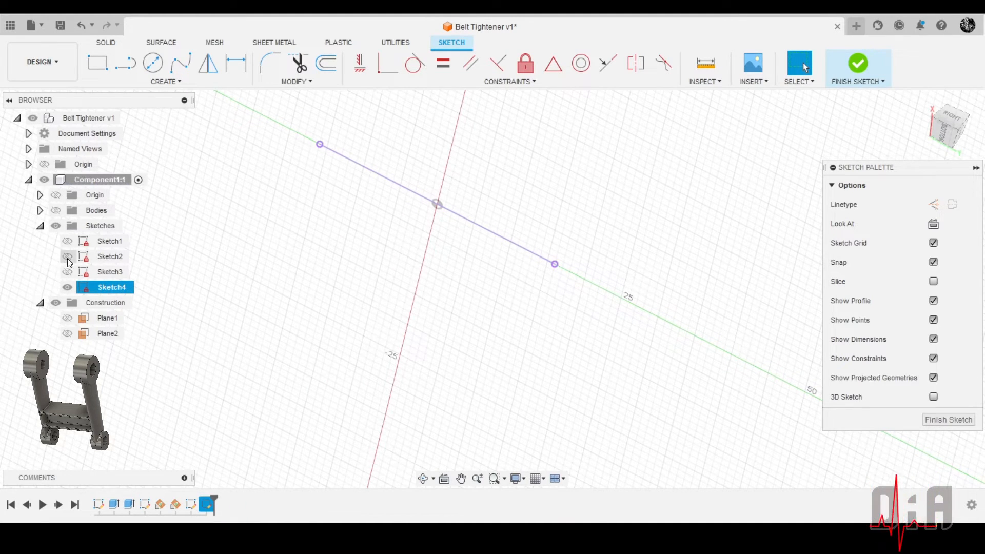
# Look straight at the sketch and draw an ellipse centred on the cross line, its long axis spanning the line and its width about 16 mm
pyautogui.click(933, 224)
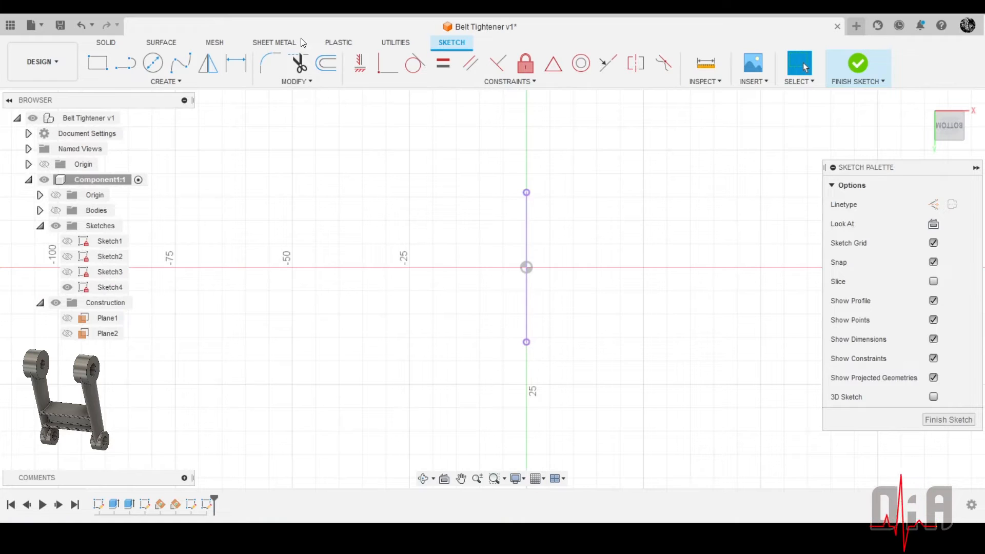
pyautogui.click(143, 79)
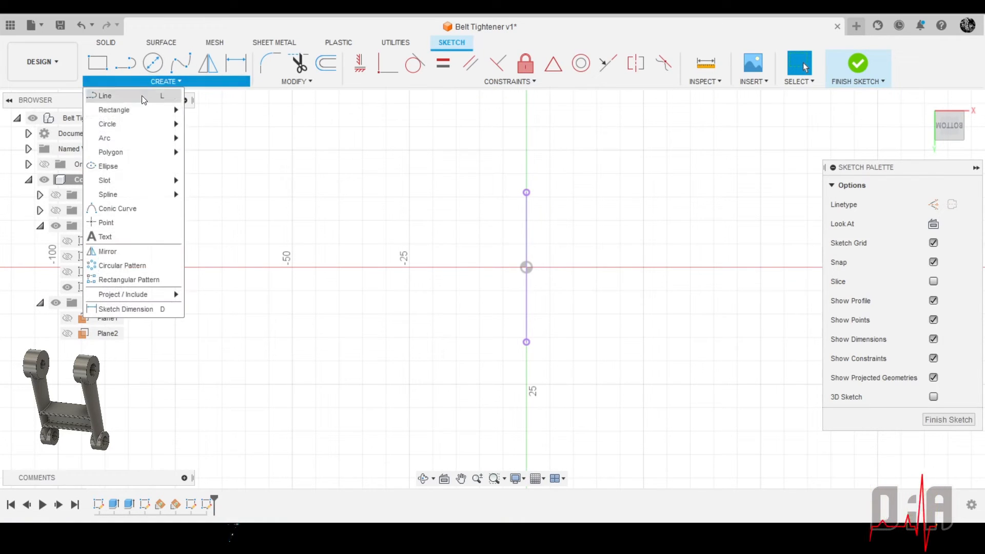
pyautogui.click(138, 166)
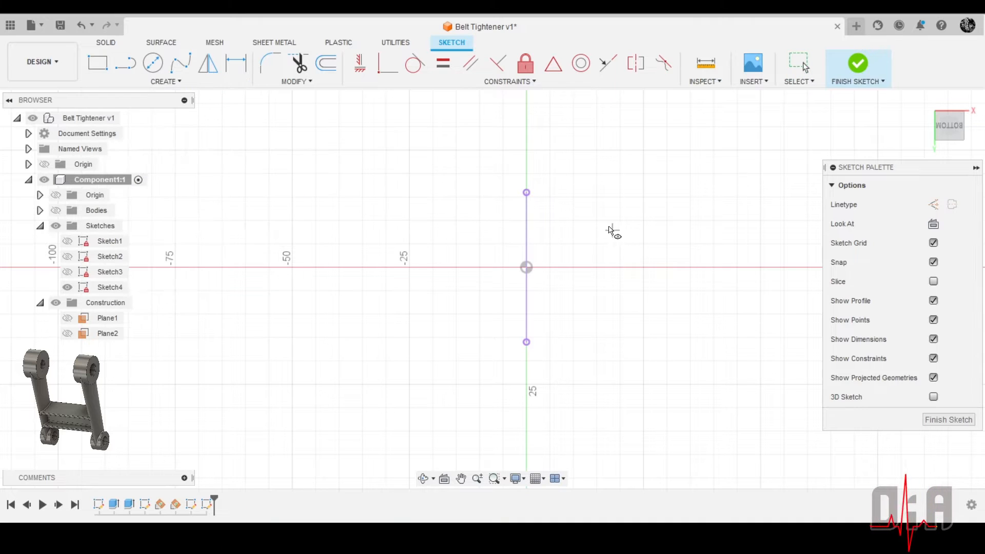
pyautogui.click(526, 267)
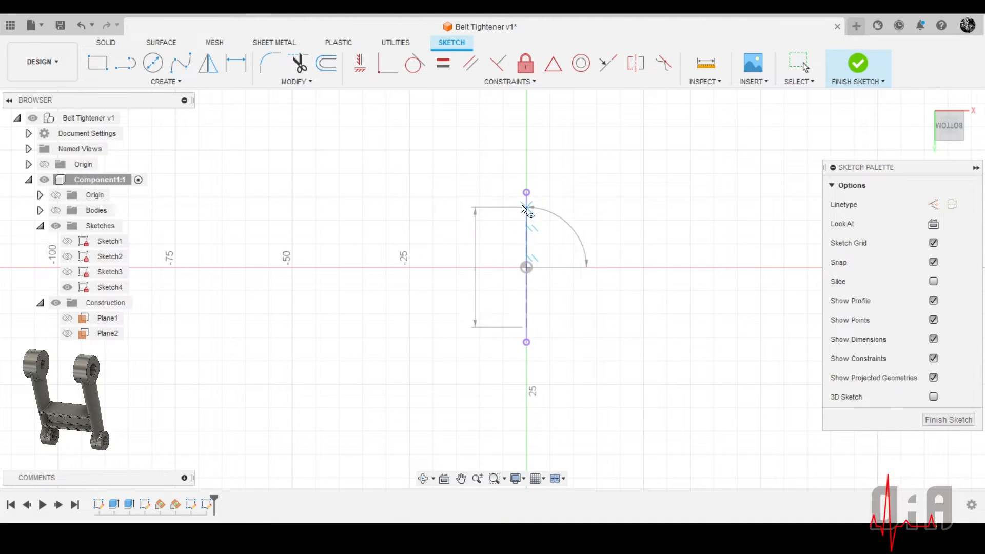
pyautogui.click(526, 193)
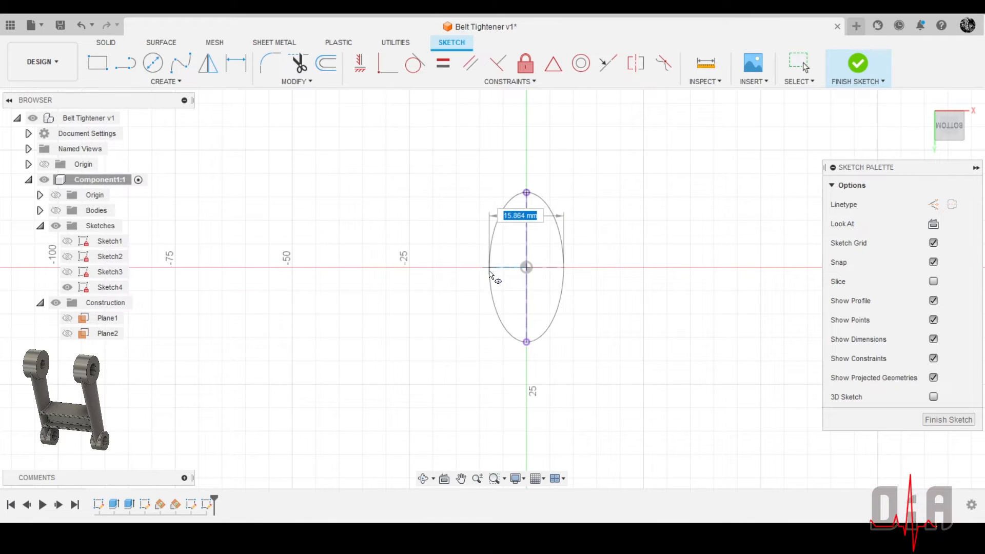
pyautogui.click(489, 269)
# Dimension the ellipse's short axis to 12 mm
pyautogui.click(235, 64)
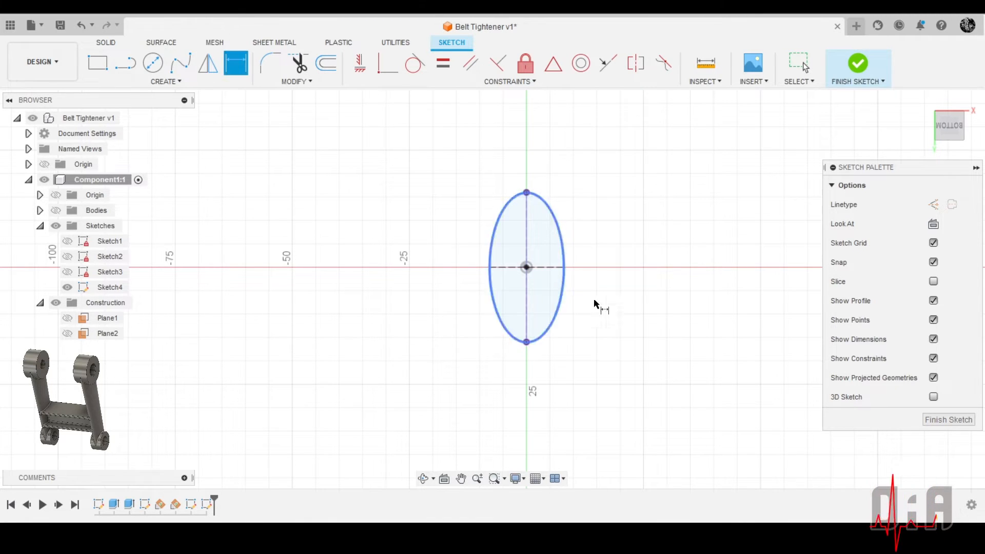
pyautogui.click(510, 267)
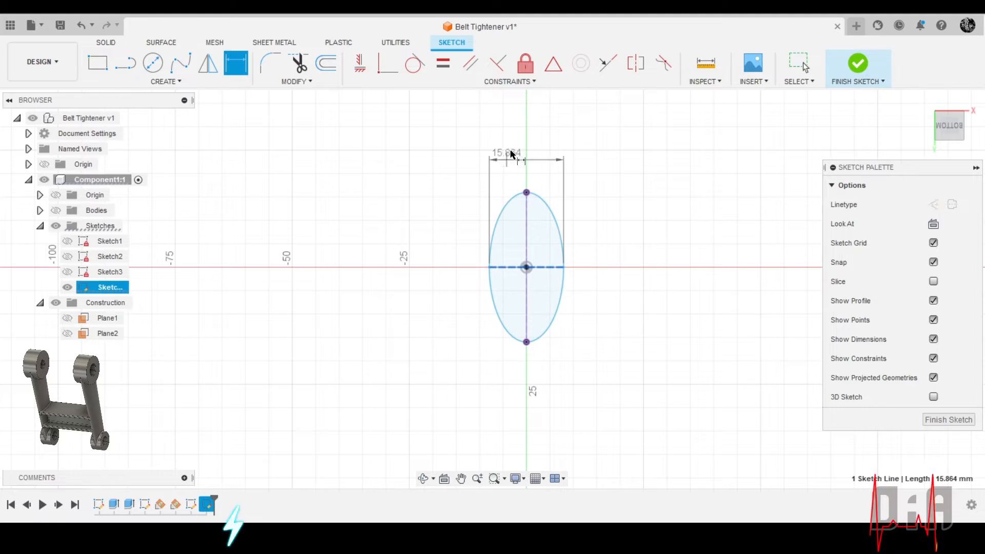
pyautogui.click(521, 148)
pyautogui.write('12')
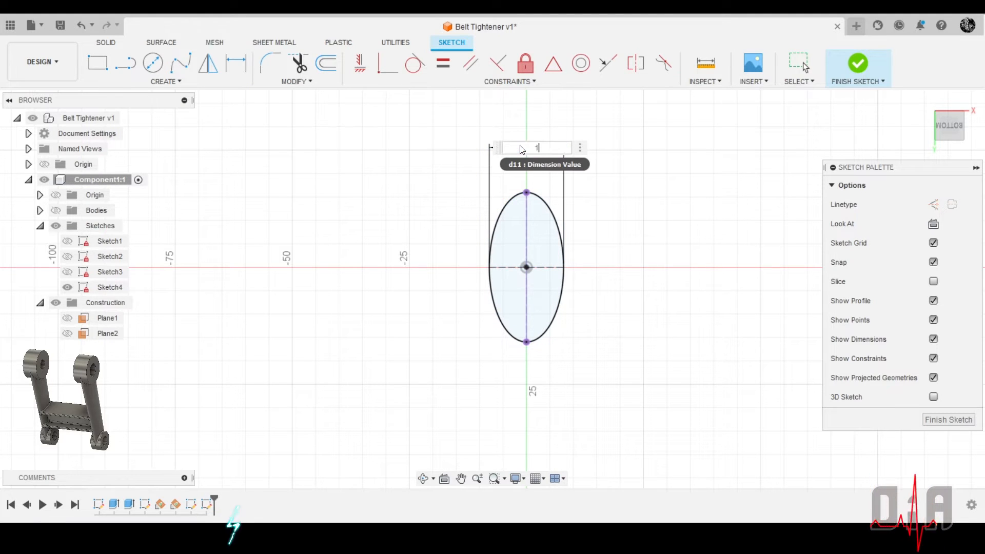
pyautogui.press('Return')
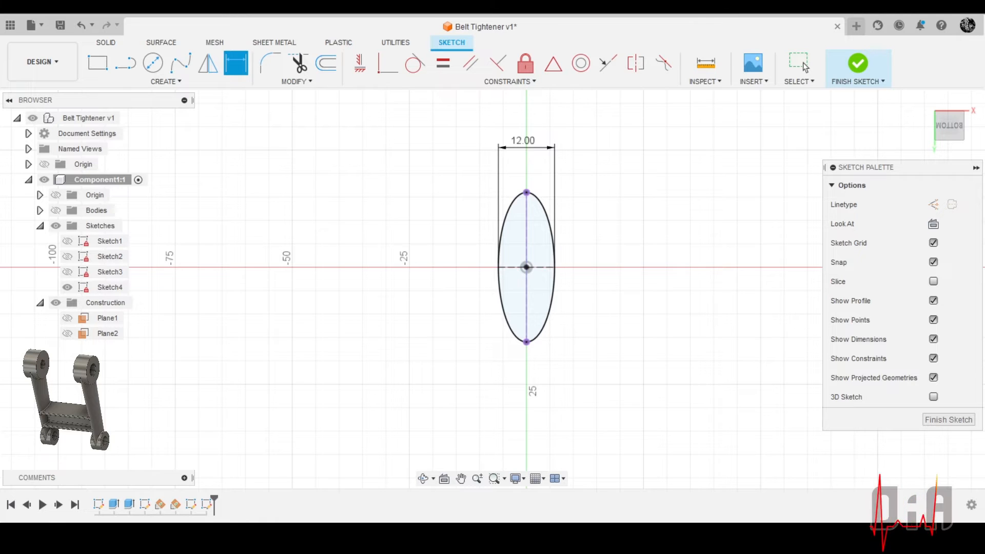
# Finish the sketch and show Sketch2 and Sketch3 together with the lower ellipse in the home view
pyautogui.click(948, 420)
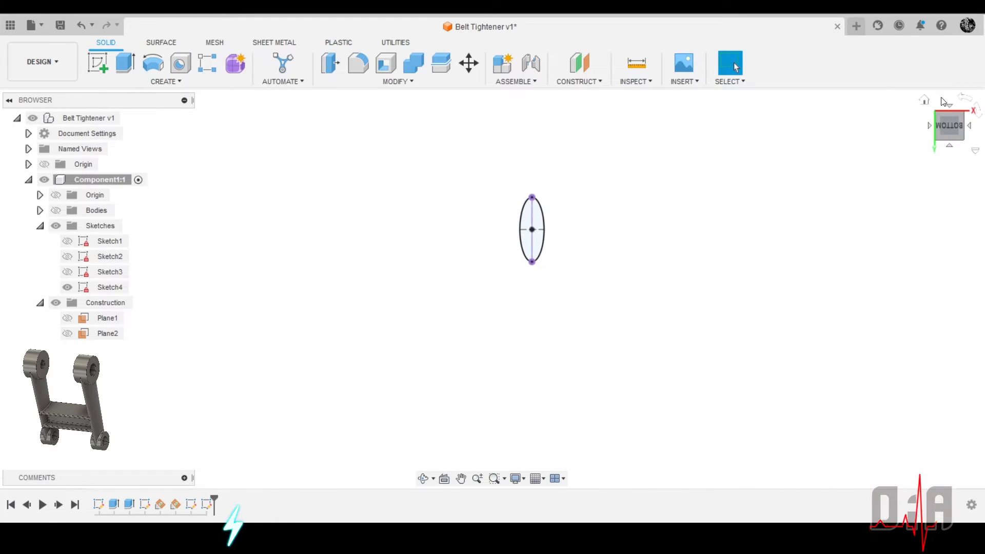
pyautogui.click(925, 103)
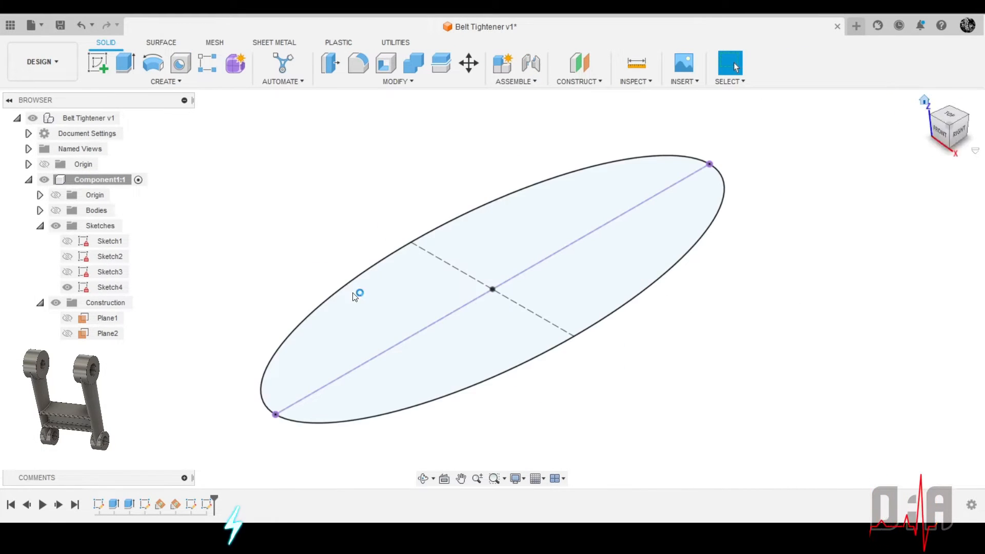
pyautogui.click(67, 272)
pyautogui.click(67, 256)
pyautogui.scroll(-5, 477, 314)
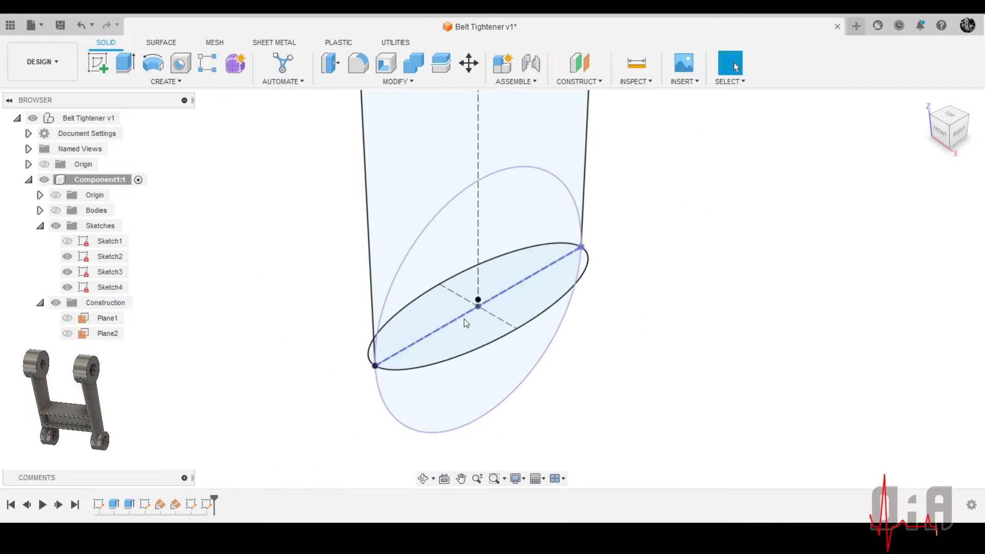
pyautogui.keyDown('shift'); pyautogui.moveTo(619, 378); pyautogui.dragTo(277, 288, button='middle'); pyautogui.keyUp('shift')
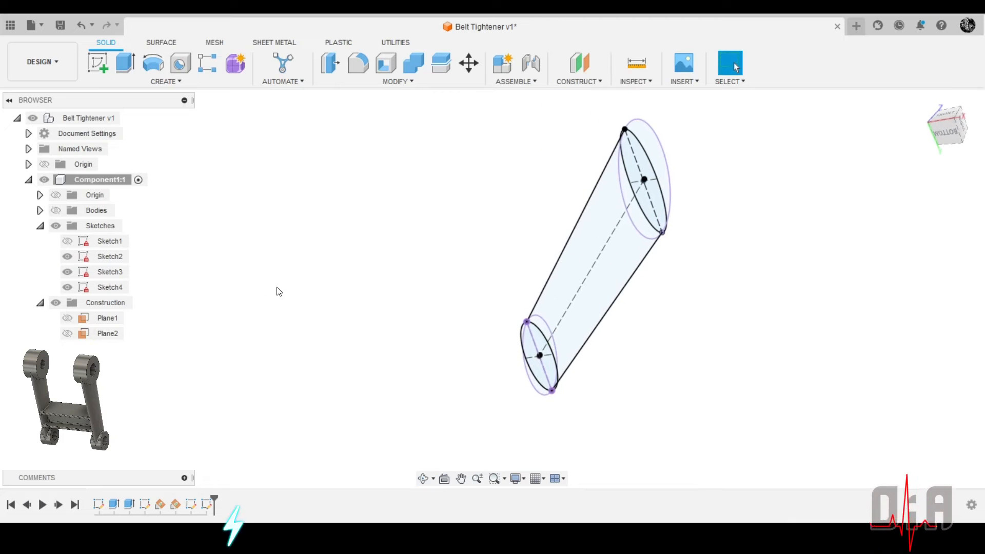
# Show the component's bodies and inspect both cylinders together with the ellipses and the arm's outline
pyautogui.click(55, 210)
pyautogui.keyDown('shift'); pyautogui.moveTo(362, 285); pyautogui.dragTo(641, 204, button='middle'); pyautogui.keyUp('shift')
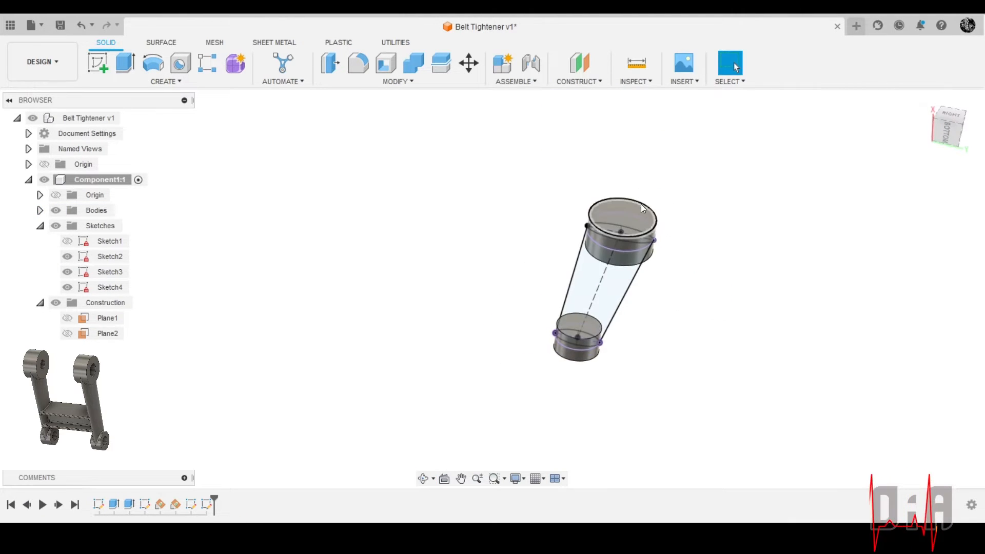
pyautogui.scroll(3, 659, 252)
pyautogui.keyDown('shift'); pyautogui.moveTo(657, 249); pyautogui.dragTo(718, 318, button='middle'); pyautogui.keyUp('shift')
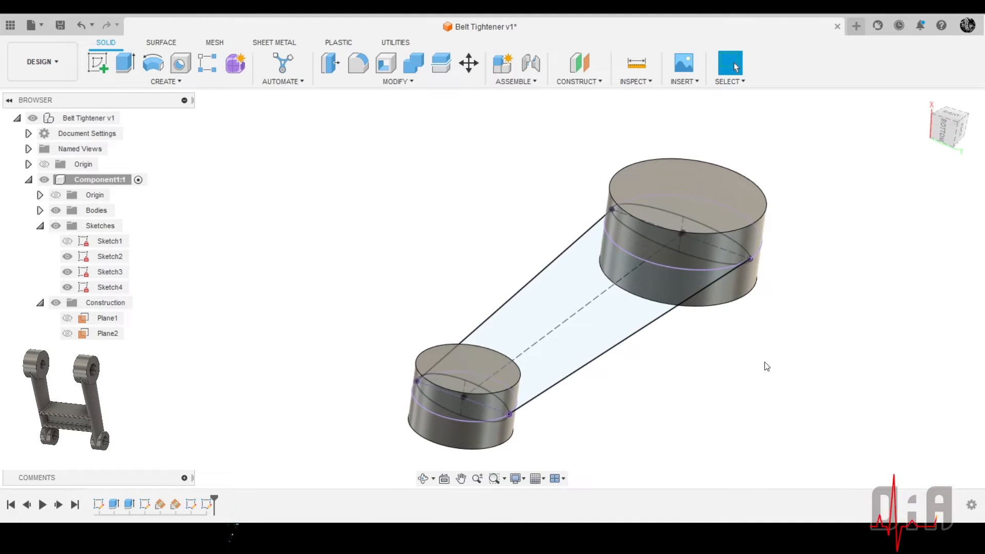
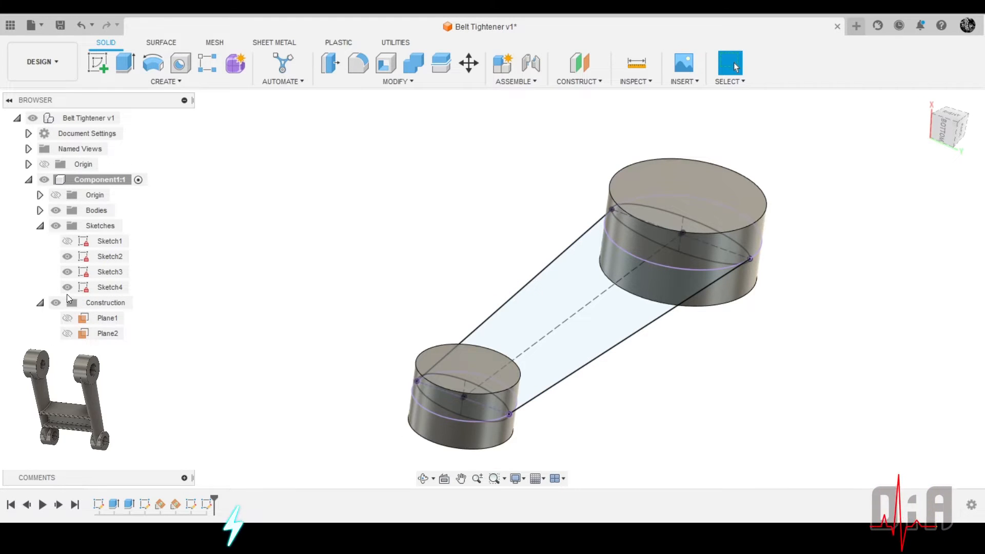
# Hide the component's bodies, leaving only the sketches in view
pyautogui.click(56, 214)
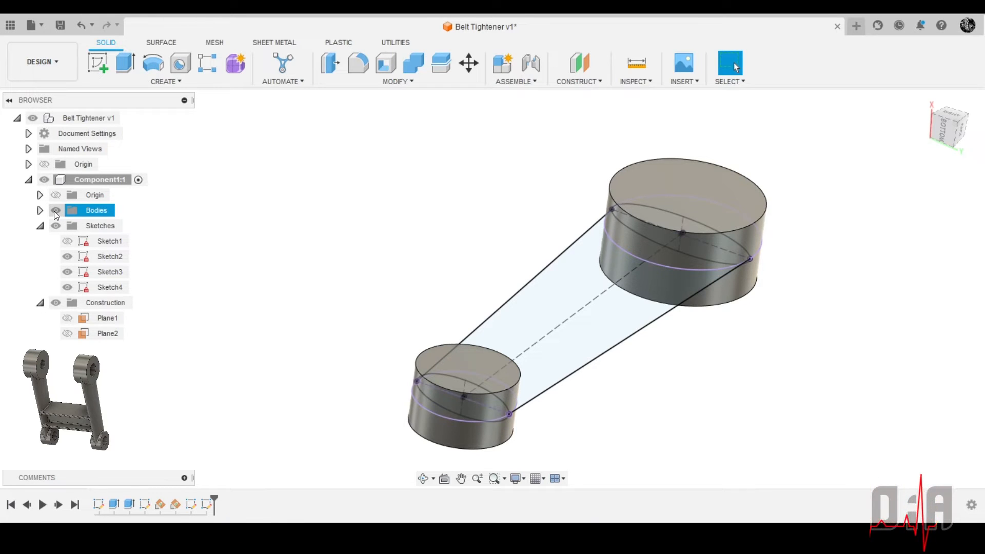
pyautogui.click(56, 211)
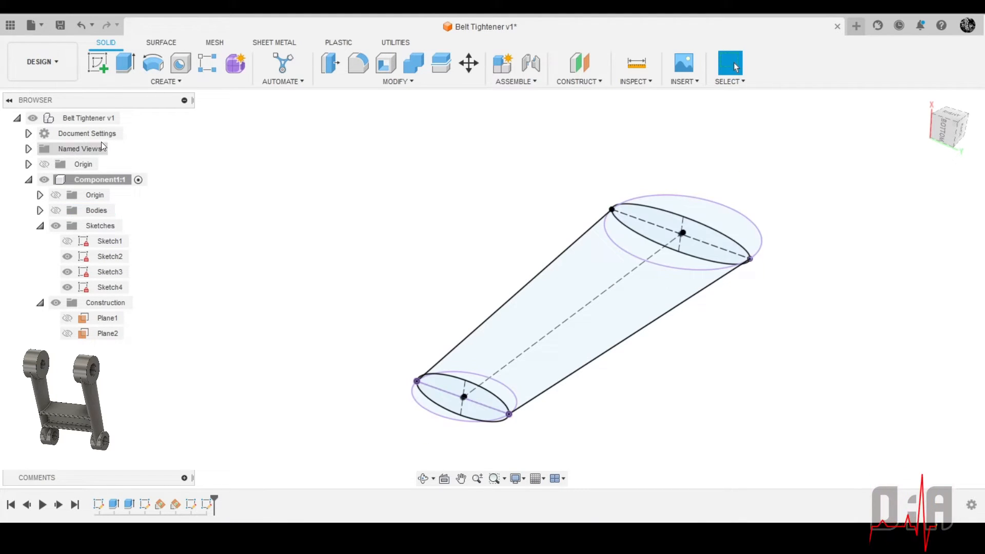
pyautogui.click(166, 80)
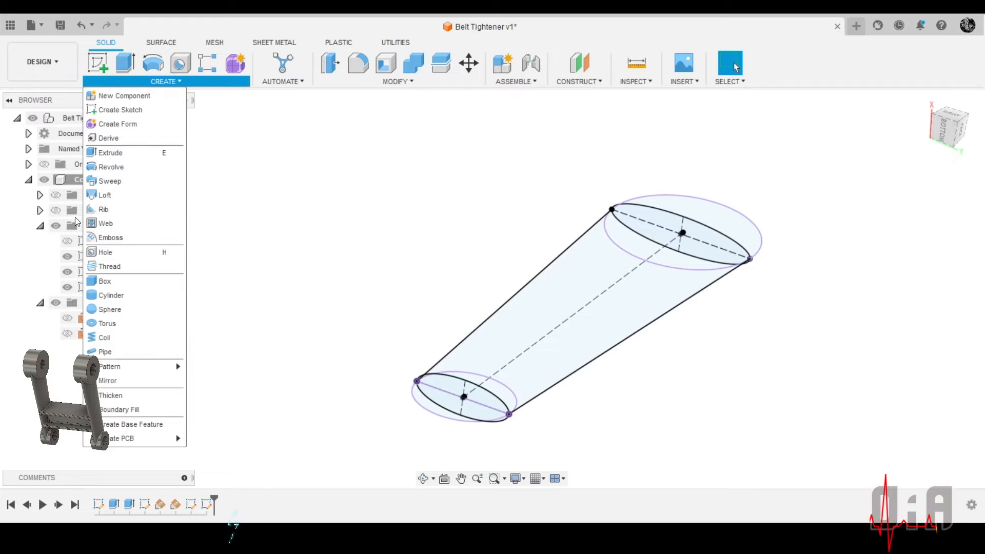
pyautogui.click(118, 195)
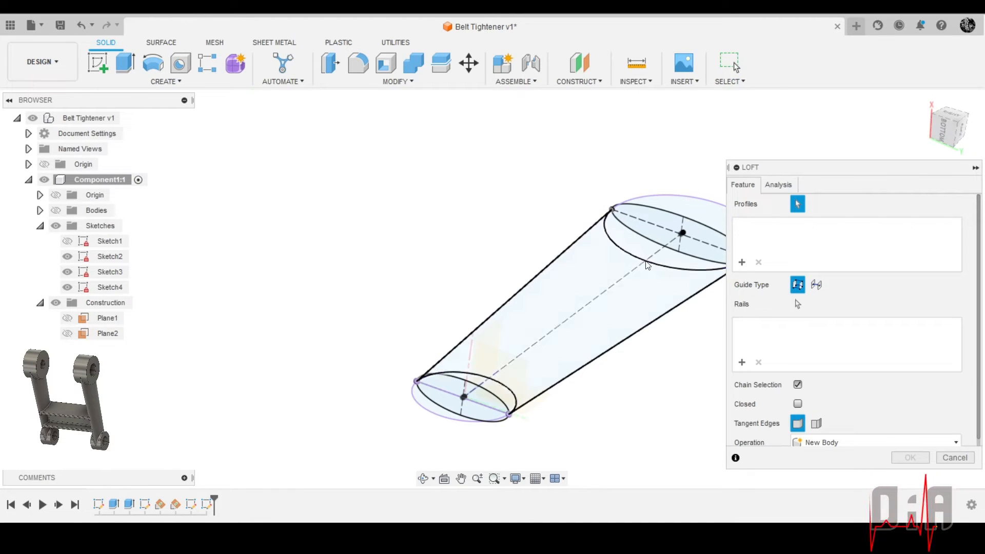
pyautogui.click(664, 224)
pyautogui.scroll(3, 431, 405)
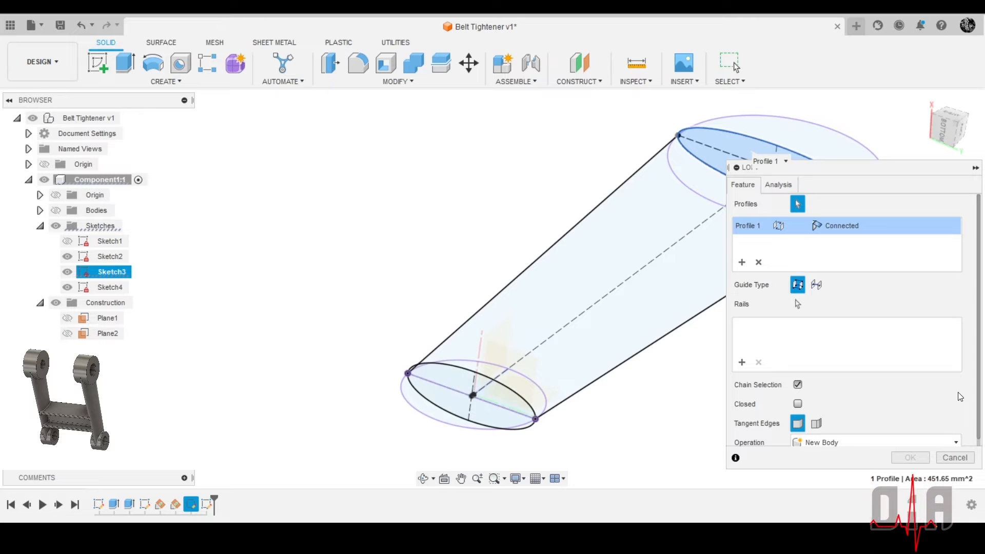
pyautogui.click(947, 457)
pyautogui.scroll(-1, 479, 398)
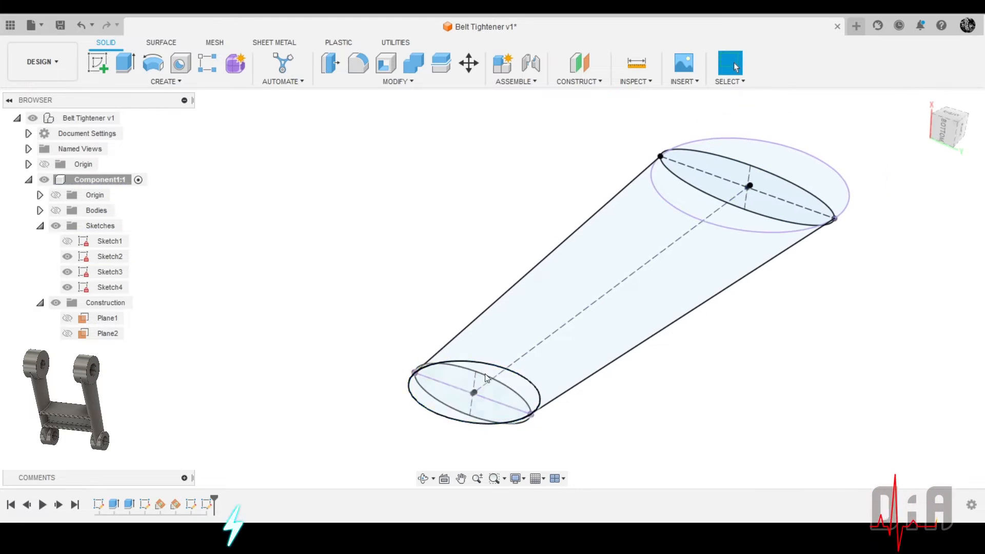
# Open Sketch4, inspect the line along the small ellipse's long axis from several angles, and close the sketch
pyautogui.click(494, 403)
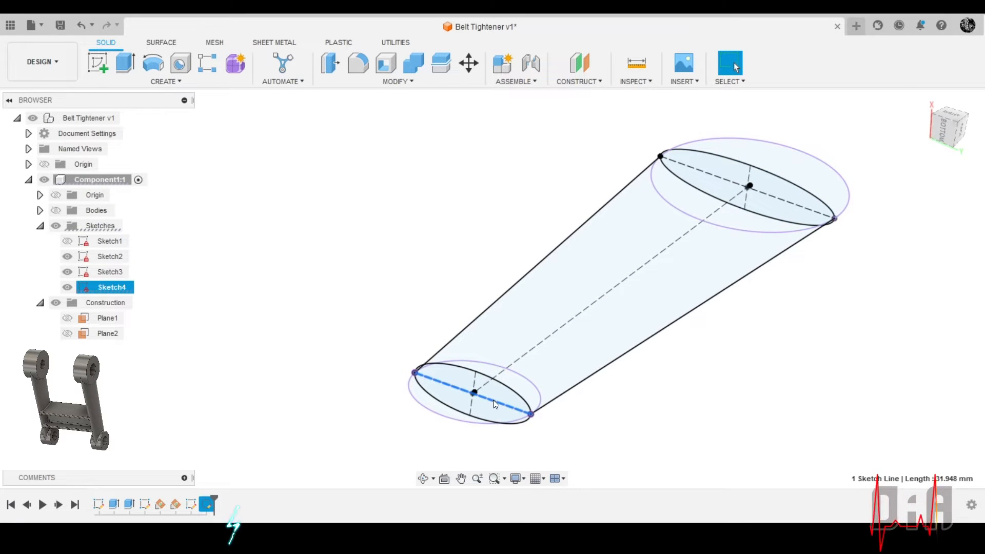
pyautogui.doubleClick(209, 505)
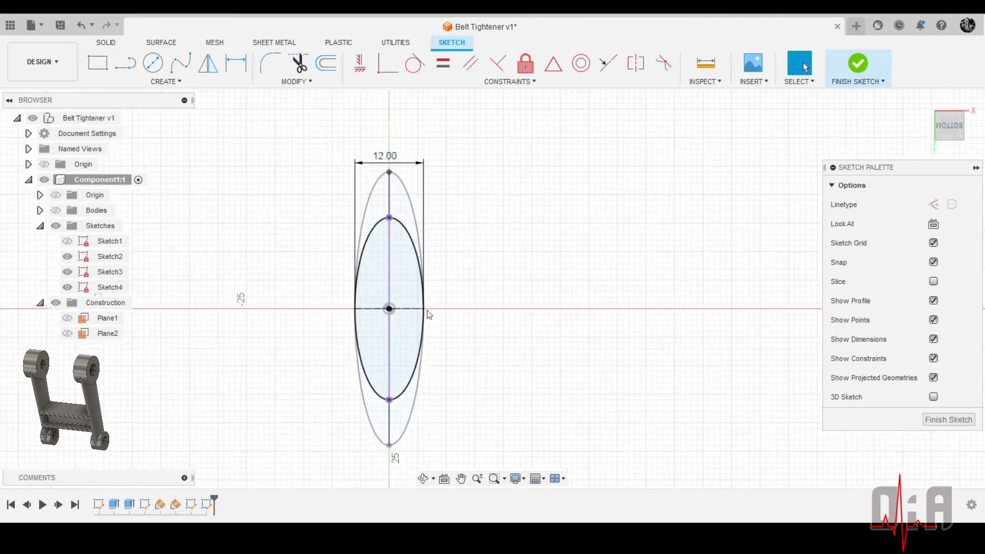
pyautogui.click(374, 361)
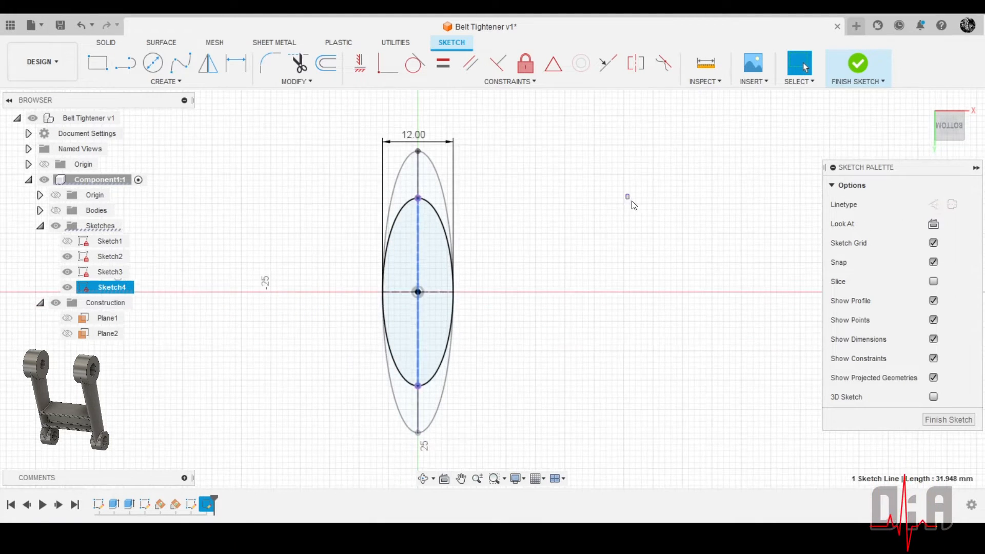
pyautogui.moveTo(629, 202)
pyautogui.keyDown('shift'); pyautogui.mouseDown(button='middle')
pyautogui.moveTo(562, 214)
pyautogui.moveTo(762, 195)
pyautogui.mouseUp(button='middle'); pyautogui.keyUp('shift')
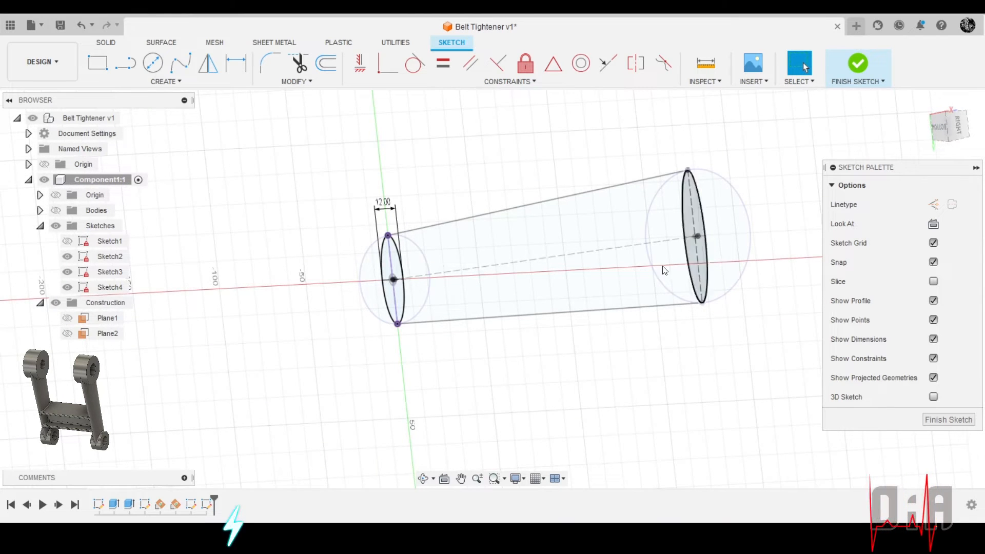
pyautogui.click(948, 419)
pyautogui.scroll(5, 383, 299)
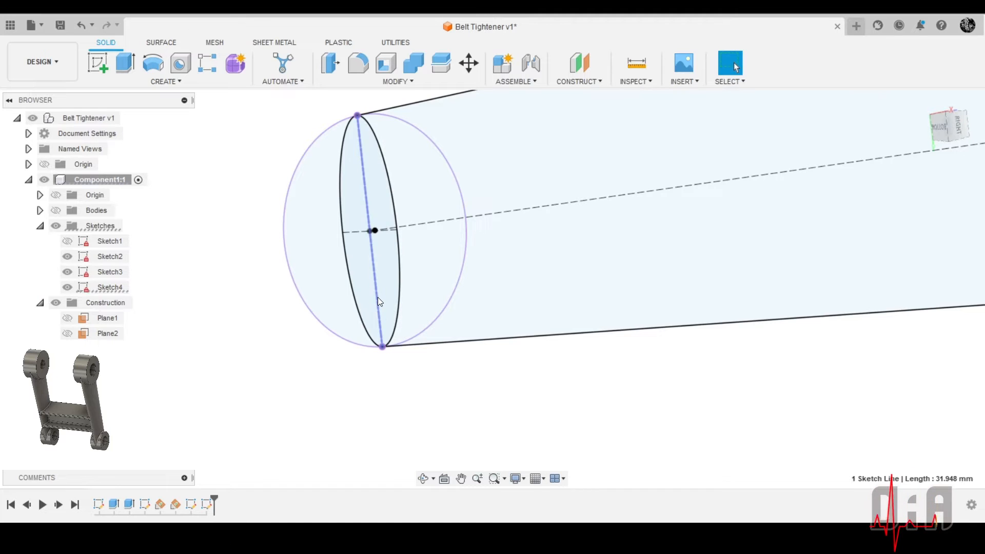
pyautogui.click(378, 298)
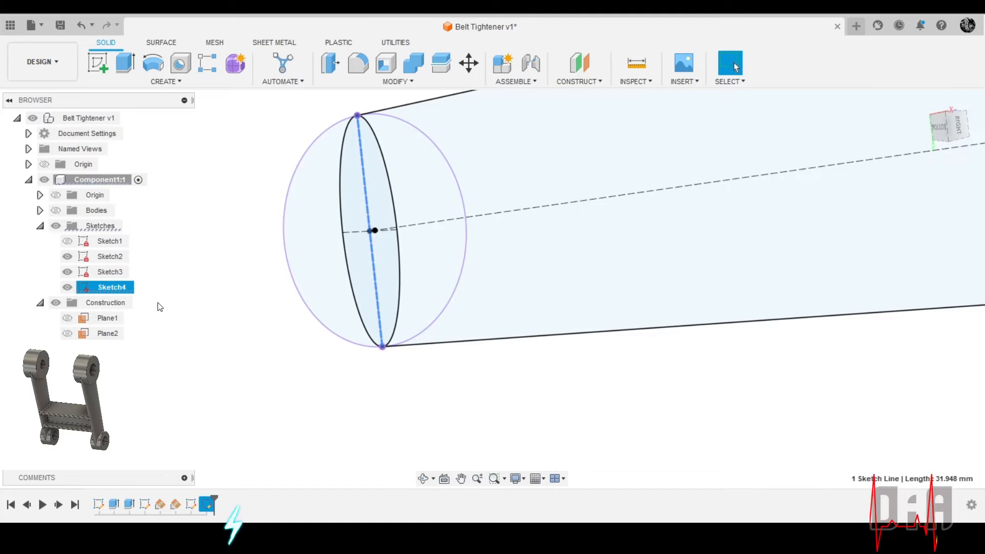
# Hide Sketch2 so that only the two ellipse sketches are displayed
pyautogui.click(68, 257)
pyautogui.scroll(-3, 329, 288)
pyautogui.scroll(-2, 494, 317)
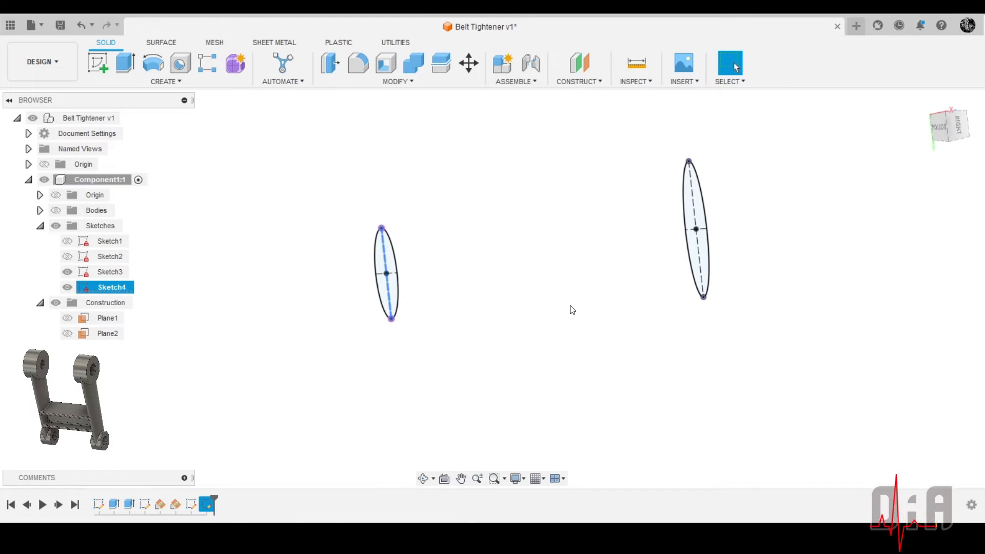
pyautogui.click(570, 307)
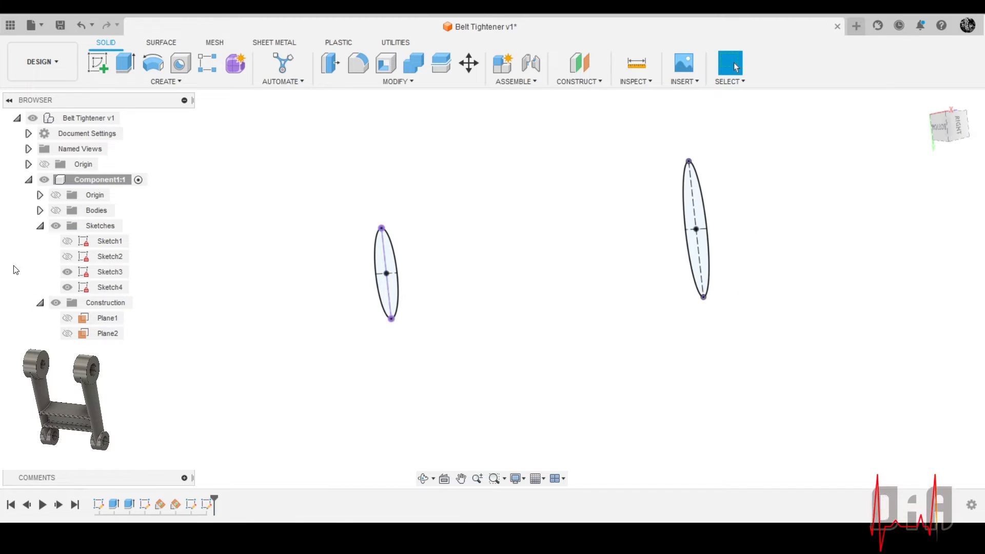
pyautogui.click(56, 211)
pyautogui.click(57, 211)
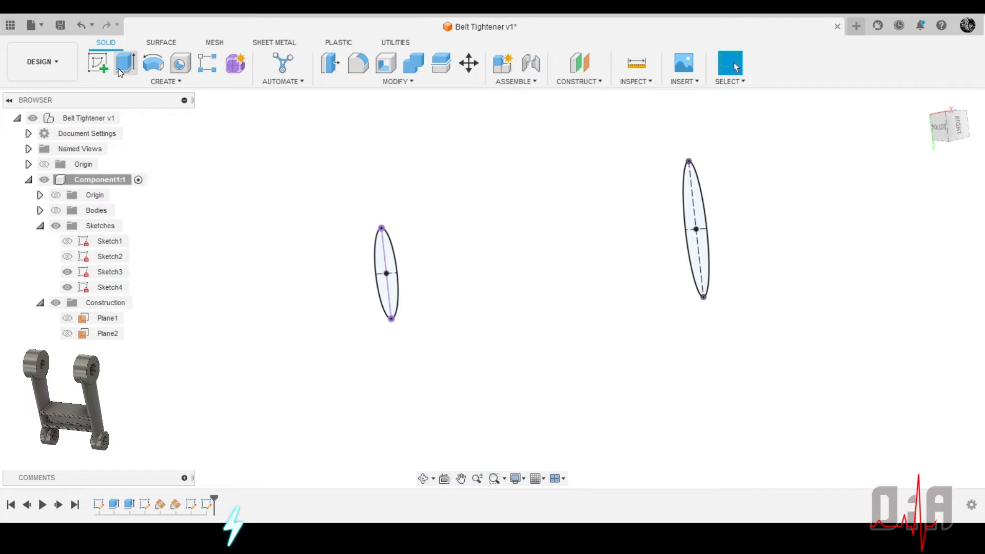
pyautogui.click(146, 82)
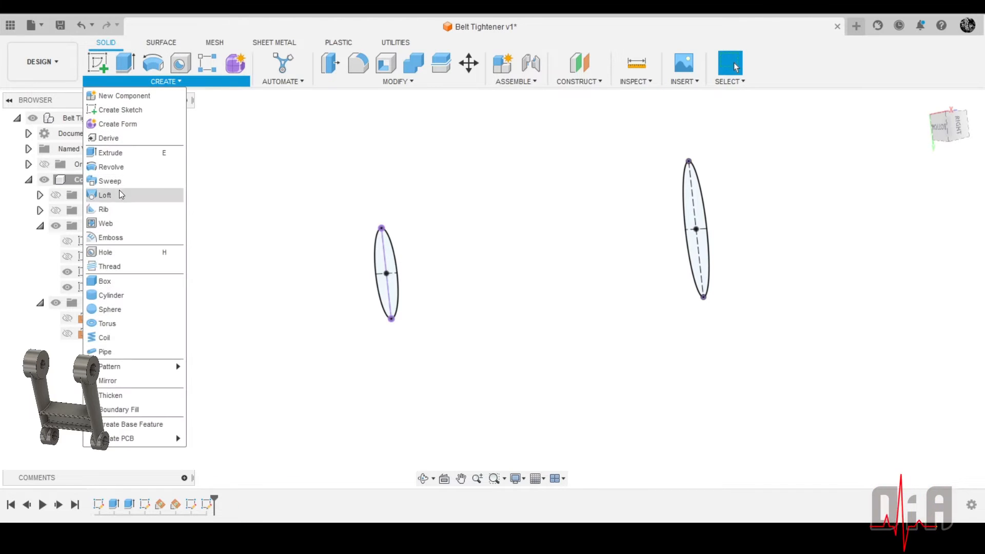
pyautogui.click(120, 194)
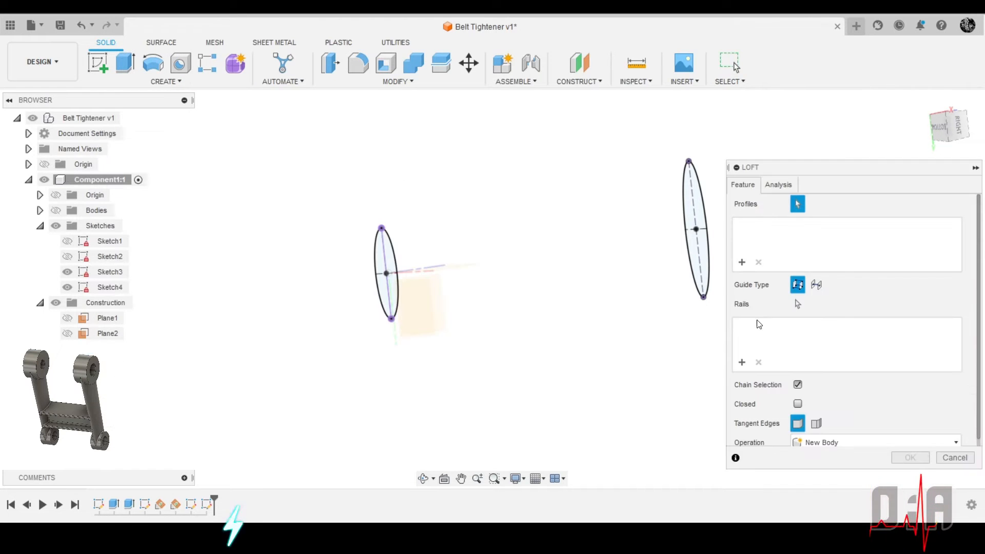
pyautogui.click(698, 247)
pyautogui.scroll(3, 385, 272)
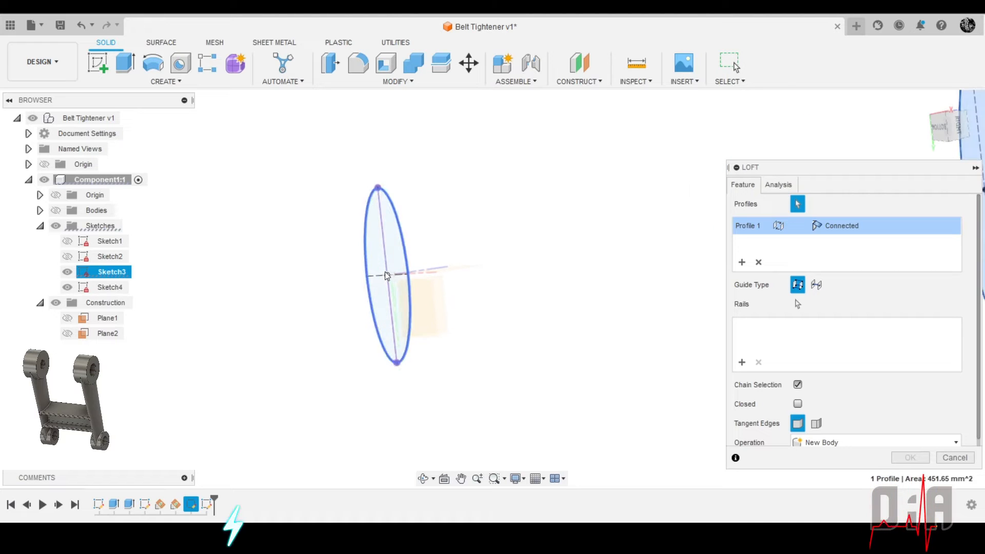
pyautogui.scroll(3, 386, 276)
pyautogui.keyDown('shift'); pyautogui.moveTo(468, 226); pyautogui.dragTo(529, 140, button='middle'); pyautogui.keyUp('shift')
pyautogui.scroll(2, 382, 201)
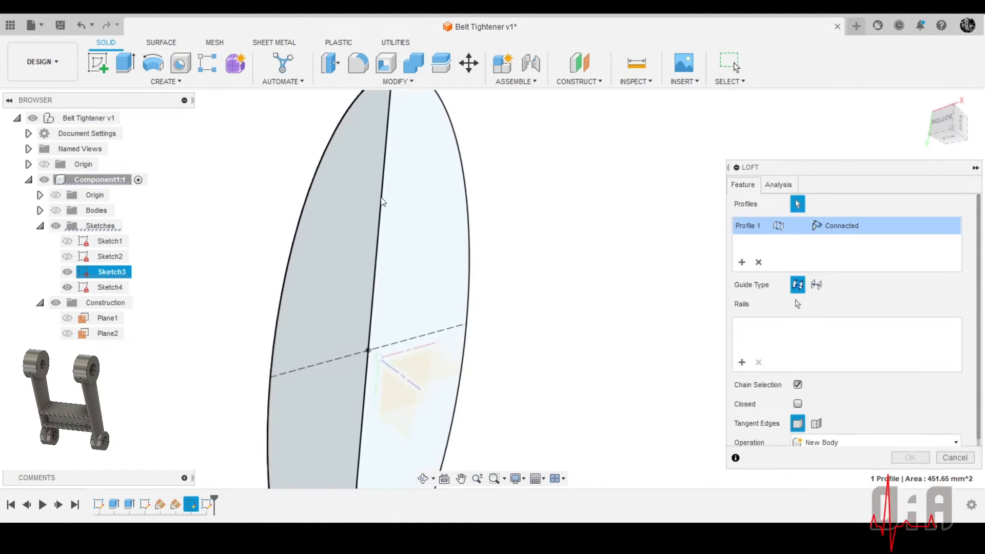
pyautogui.click(399, 255)
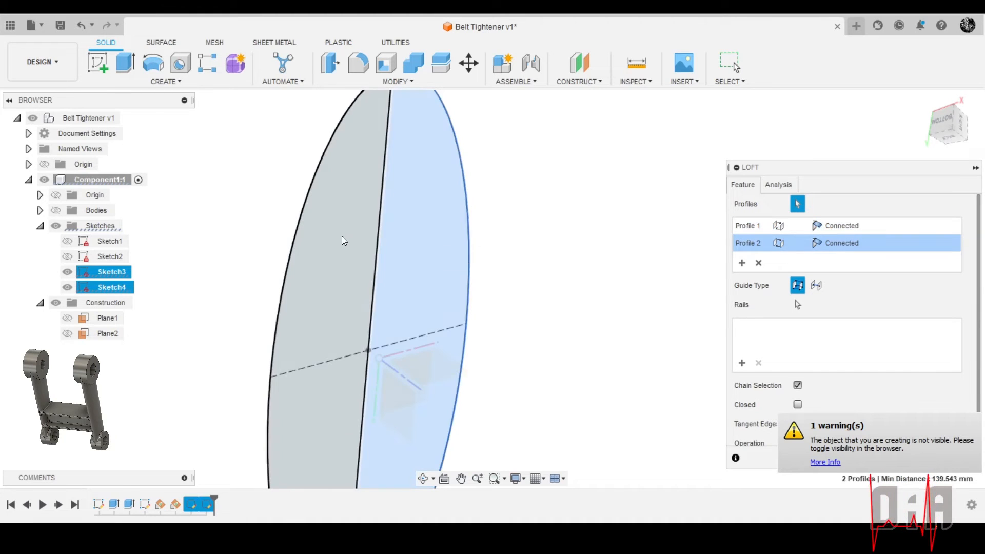
pyautogui.scroll(-4, 523, 237)
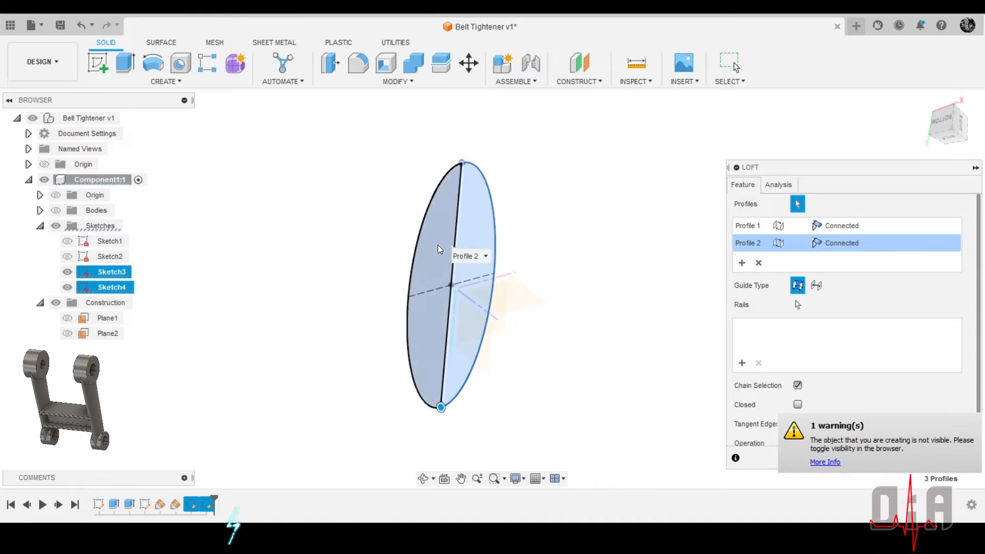
pyautogui.scroll(-2, 493, 339)
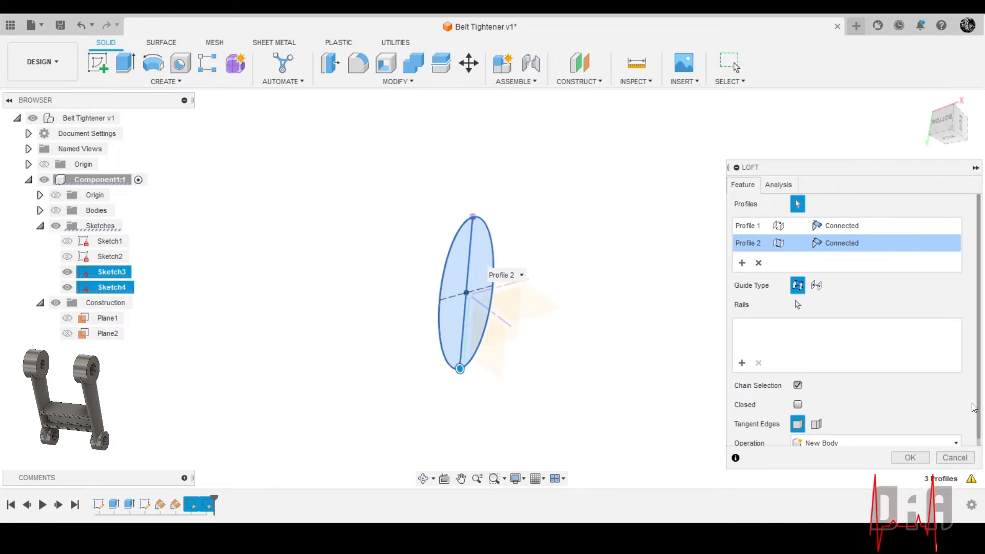
pyautogui.click(954, 457)
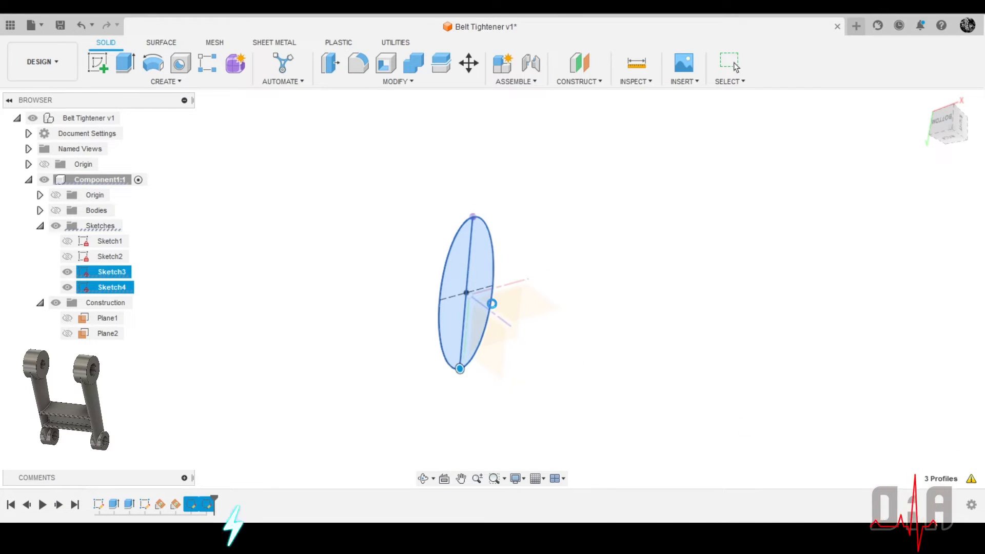
# Reopen Sketch4 and try to make the line along the small ellipse's long axis a construction line
pyautogui.scroll(-3, 645, 254)
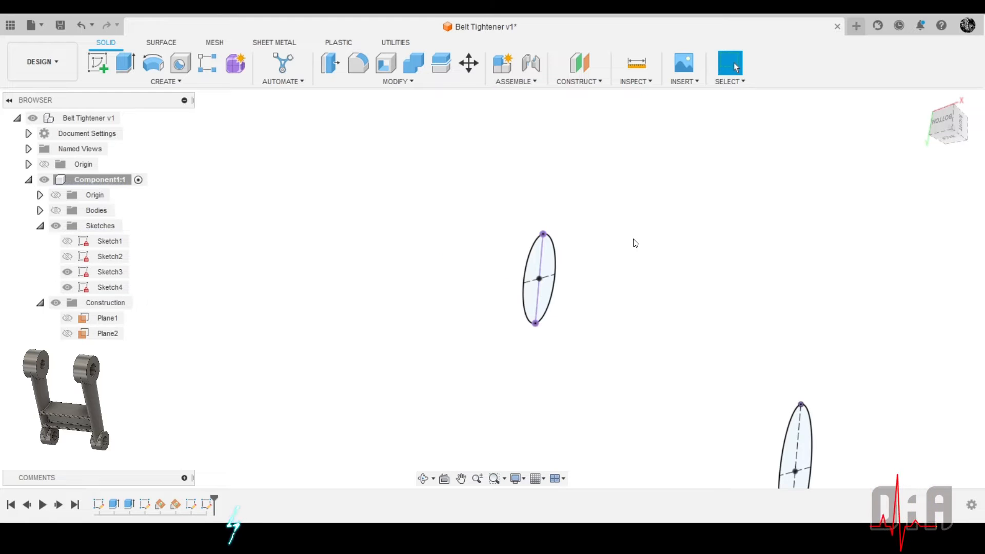
pyautogui.click(546, 303)
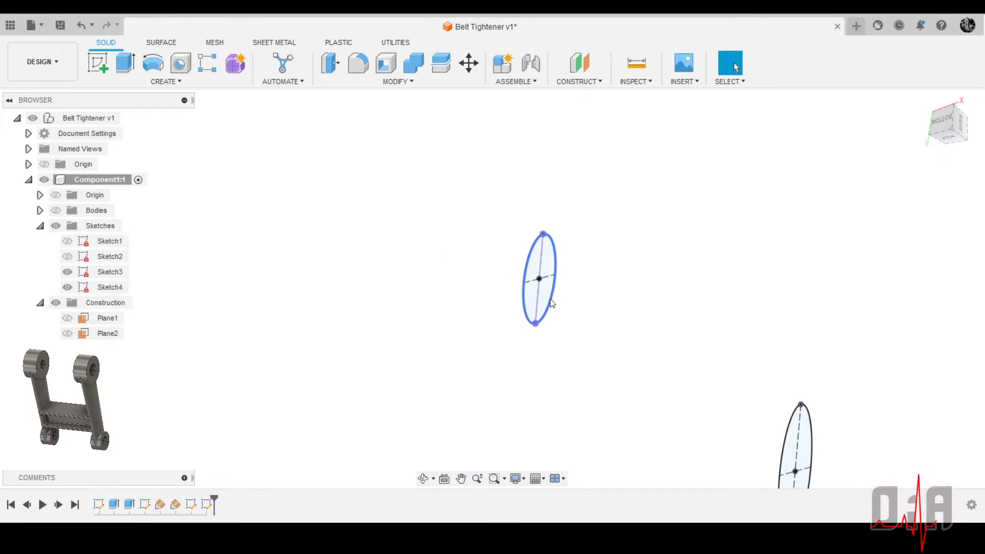
pyautogui.doubleClick(201, 506)
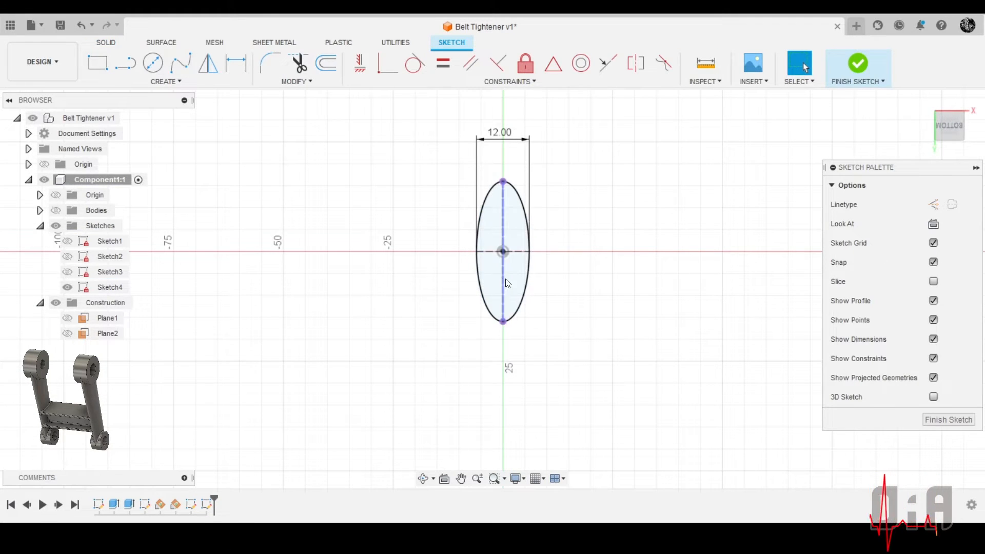
pyautogui.scroll(3, 507, 283)
pyautogui.click(503, 311)
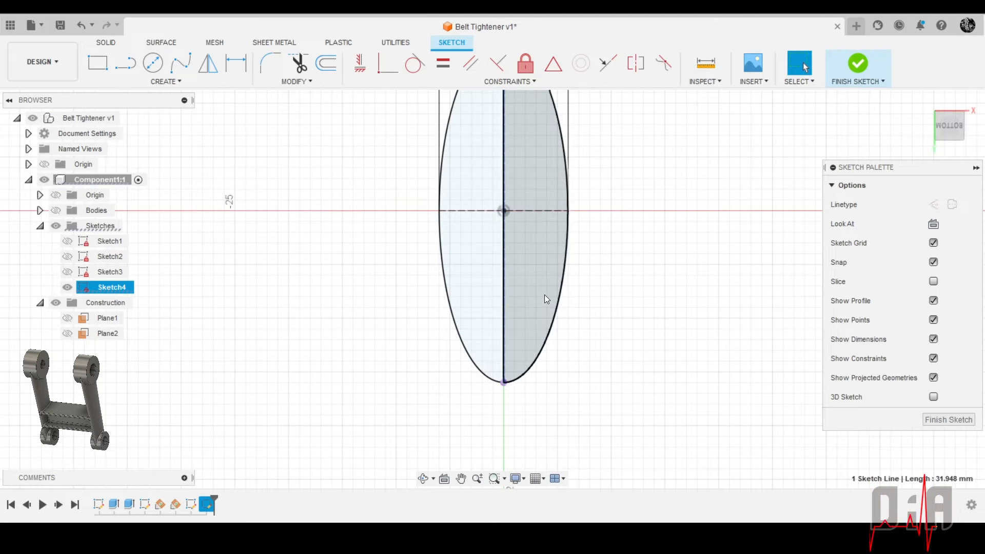
pyautogui.press('x')
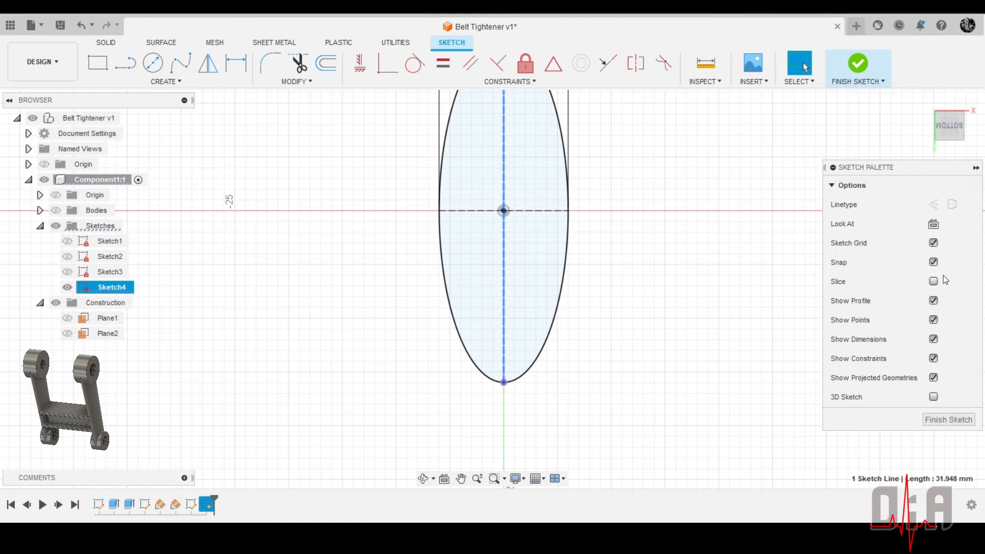
pyautogui.press('Escape')
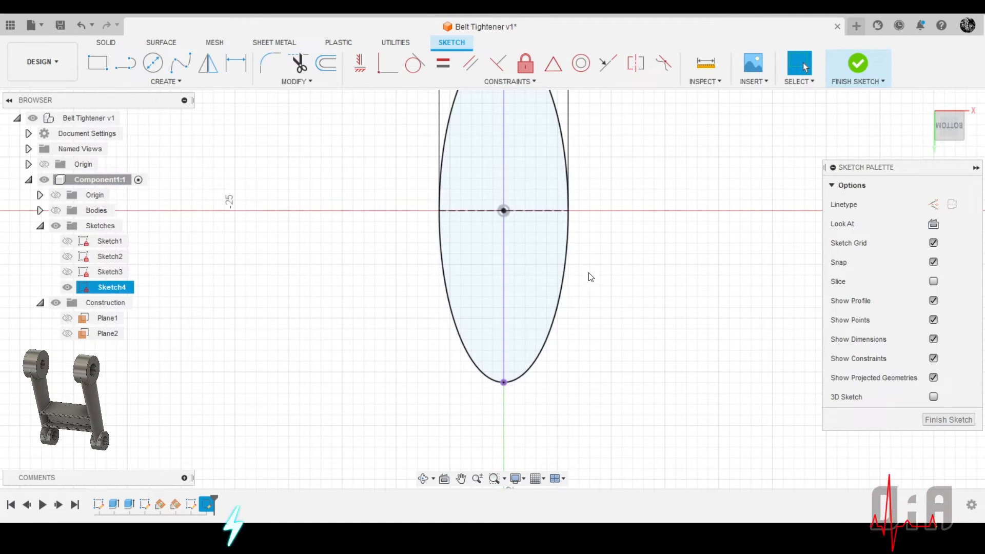
# Convert the projected line dividing the small ellipse into a construction line and finish the sketch
pyautogui.click(503, 308)
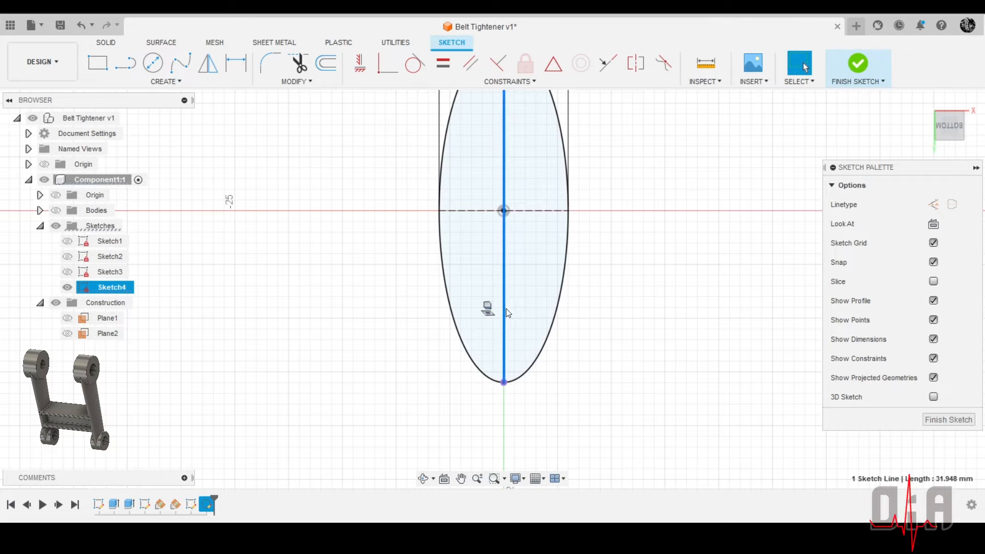
pyautogui.click(930, 206)
pyautogui.scroll(-3, 616, 223)
pyautogui.press('Escape')
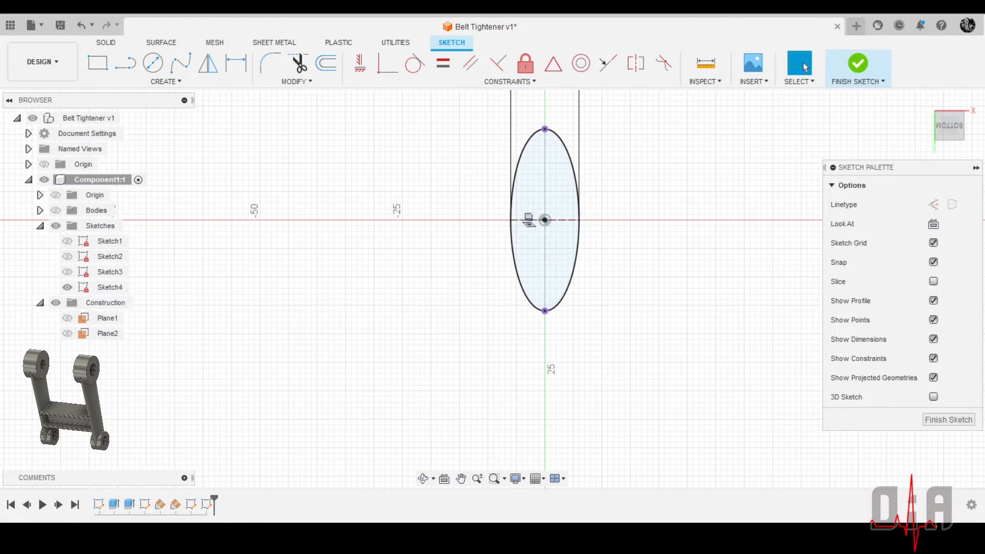
pyautogui.scroll(3, 544, 271)
pyautogui.moveTo(581, 246)
pyautogui.keyDown('shift'); pyautogui.mouseDown(button='middle')
pyautogui.moveTo(564, 248)
pyautogui.moveTo(575, 246)
pyautogui.mouseUp(button='middle'); pyautogui.keyUp('shift')
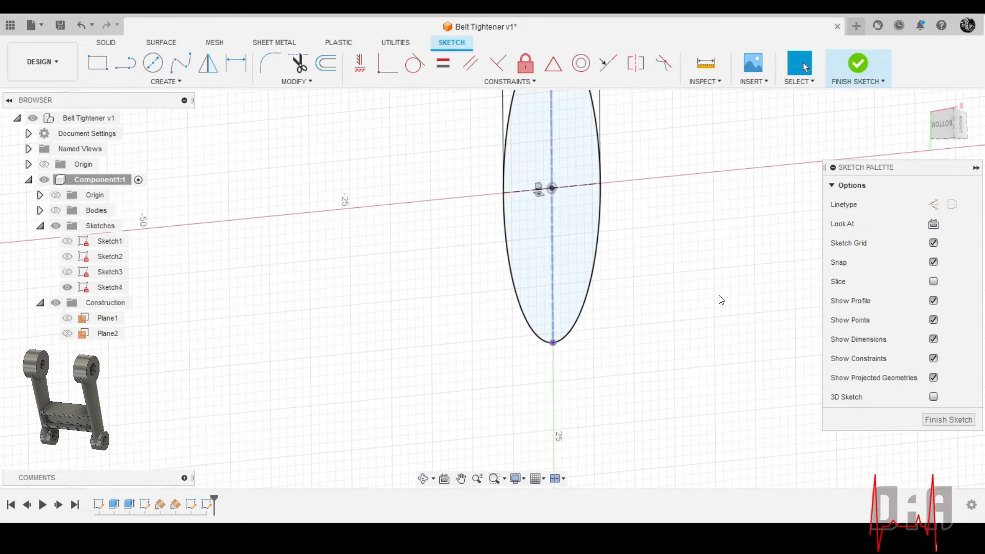
pyautogui.click(943, 419)
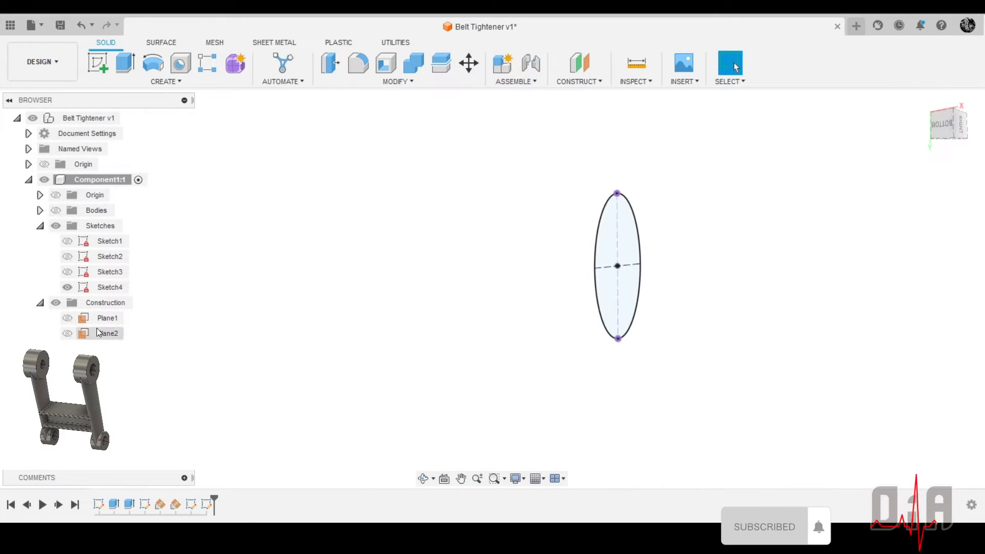
# Show Sketch3 and start a loft with the large ellipse as the first profile and the small ellipse as the second
pyautogui.click(69, 271)
pyautogui.scroll(-2, 632, 284)
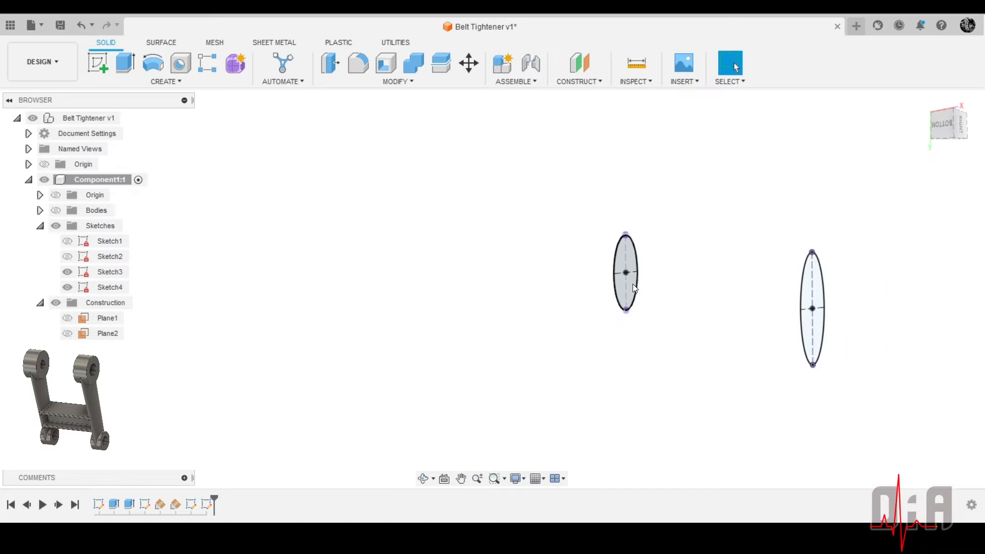
pyautogui.click(138, 82)
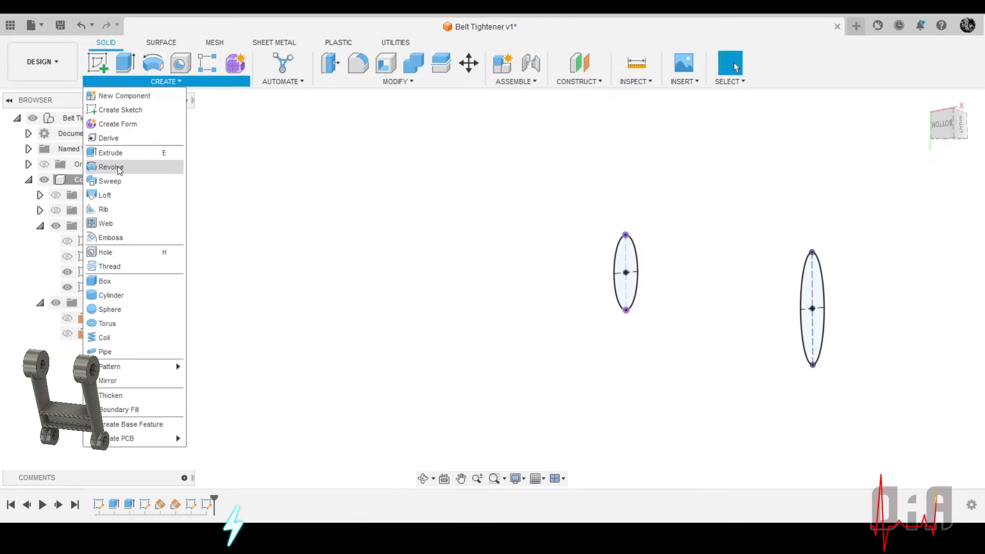
pyautogui.click(105, 195)
pyautogui.scroll(-3, 160, 286)
pyautogui.scroll(3, 634, 304)
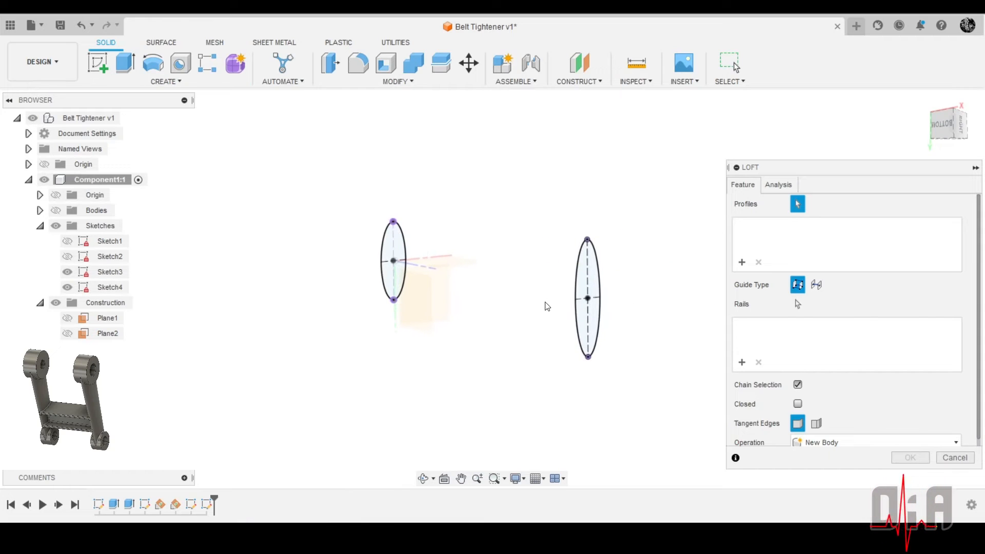
pyautogui.click(586, 315)
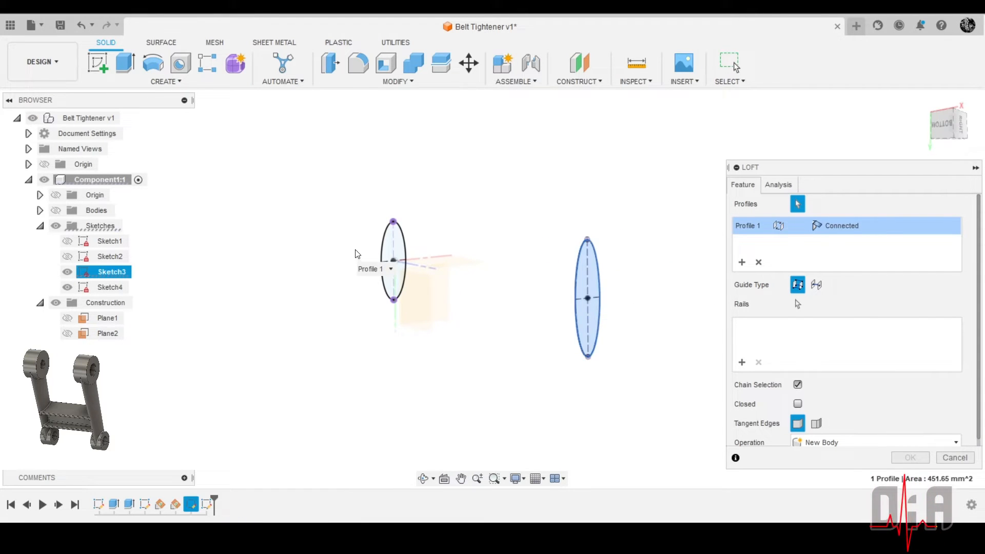
pyautogui.click(390, 245)
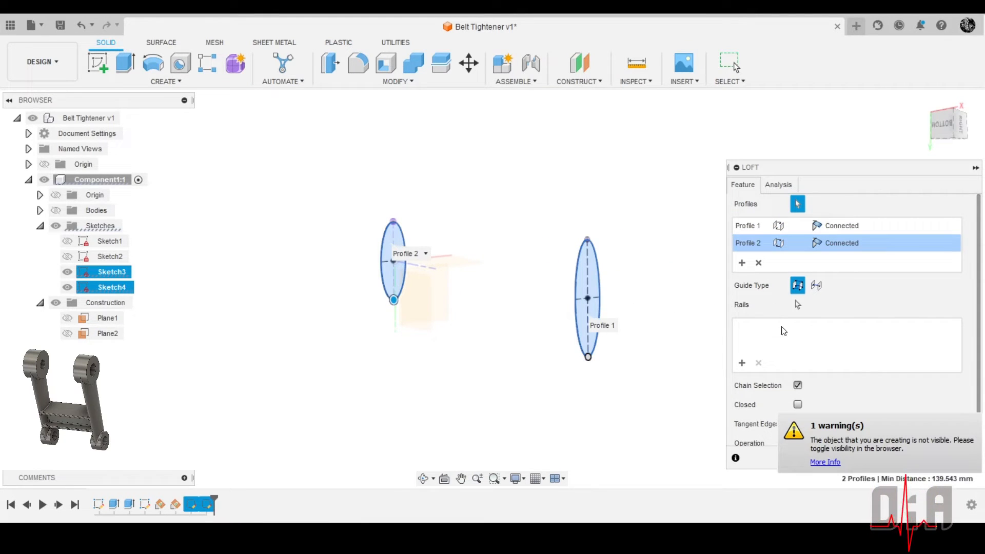
# Show the cylinder bodies and complete the loft between the ellipses with the Join operation
pyautogui.click(57, 211)
pyautogui.keyDown('shift'); pyautogui.moveTo(564, 241); pyautogui.dragTo(534, 158, button='middle'); pyautogui.keyUp('shift')
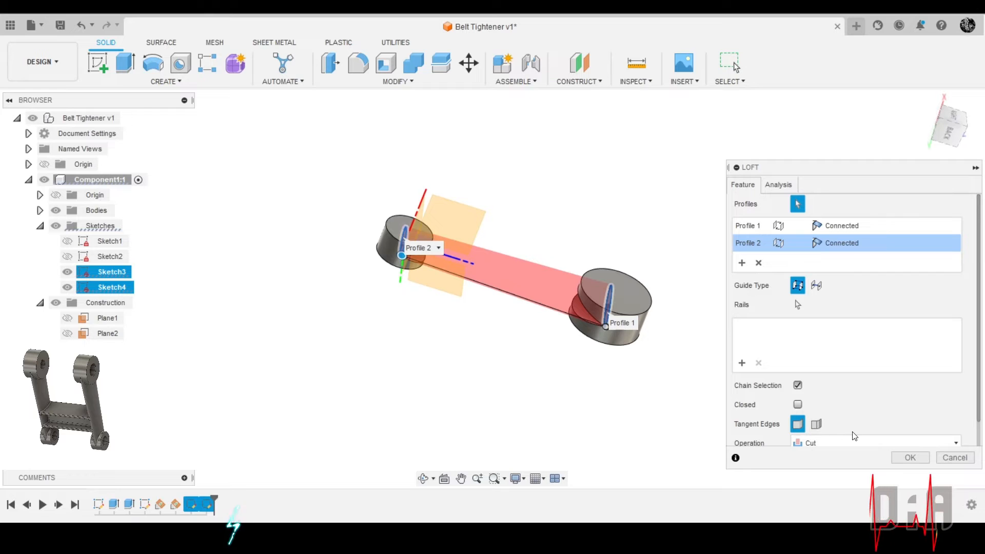
pyautogui.scroll(-1, 834, 413)
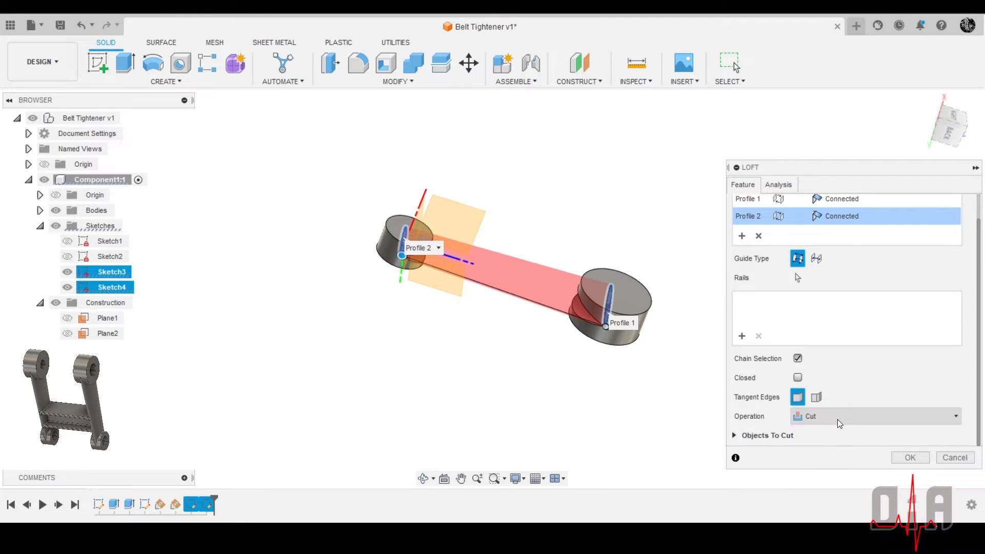
pyautogui.click(837, 418)
pyautogui.click(814, 436)
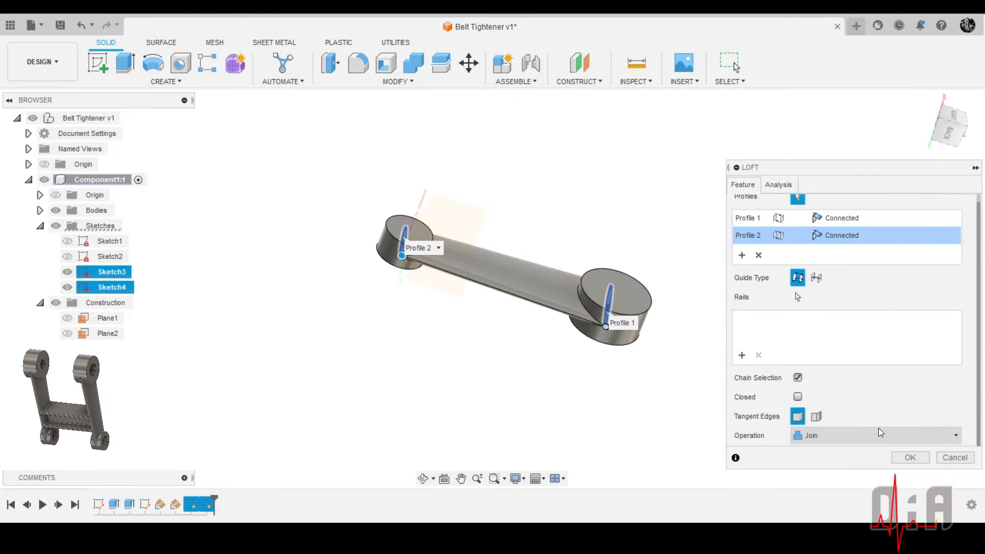
pyautogui.keyDown('shift'); pyautogui.moveTo(487, 287); pyautogui.dragTo(523, 338, button='middle'); pyautogui.keyUp('shift')
pyautogui.scroll(3, 530, 190)
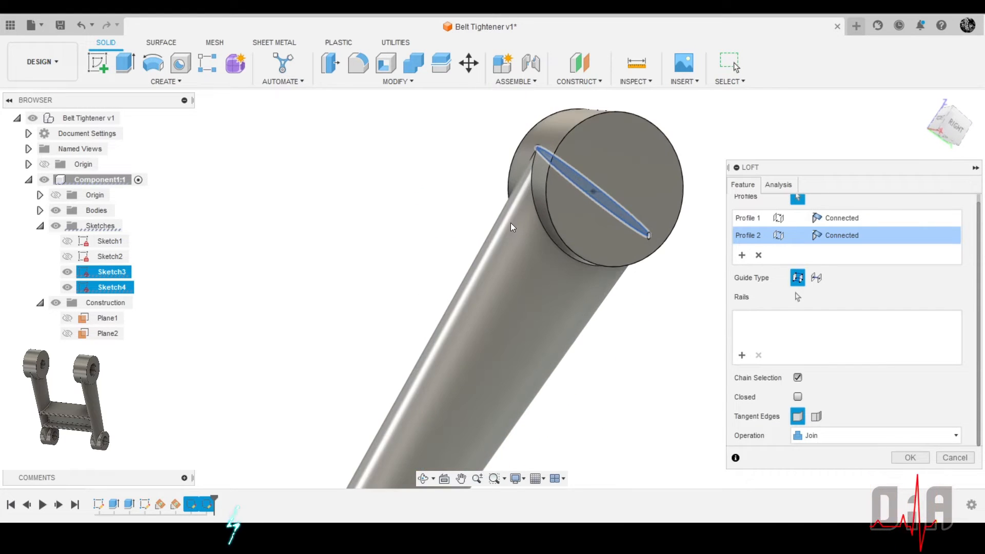
pyautogui.keyDown('shift'); pyautogui.moveTo(510, 223); pyautogui.dragTo(548, 147, button='middle'); pyautogui.keyUp('shift')
pyautogui.keyDown('shift'); pyautogui.moveTo(541, 284); pyautogui.dragTo(517, 262, button='middle'); pyautogui.keyUp('shift')
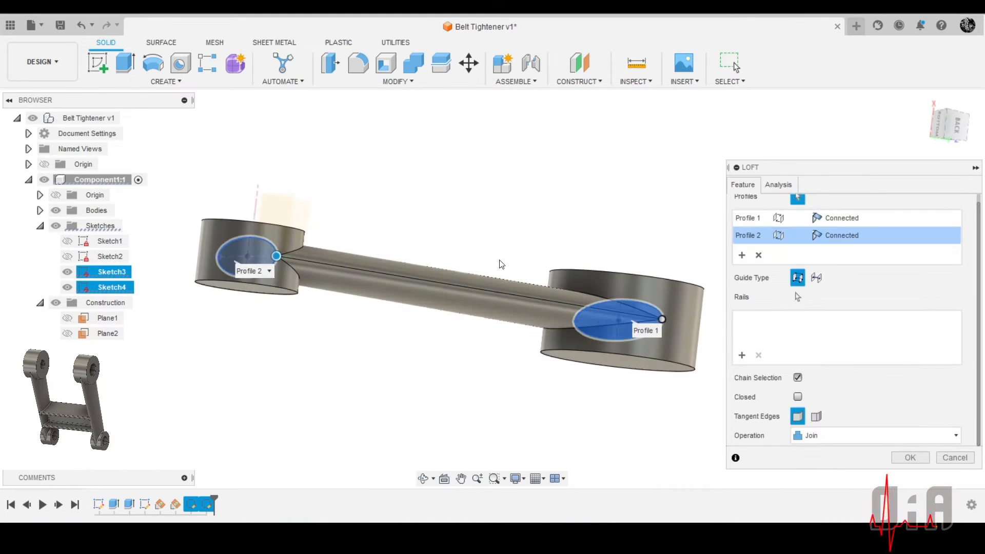
pyautogui.scroll(3, 370, 267)
pyautogui.scroll(-3, 414, 278)
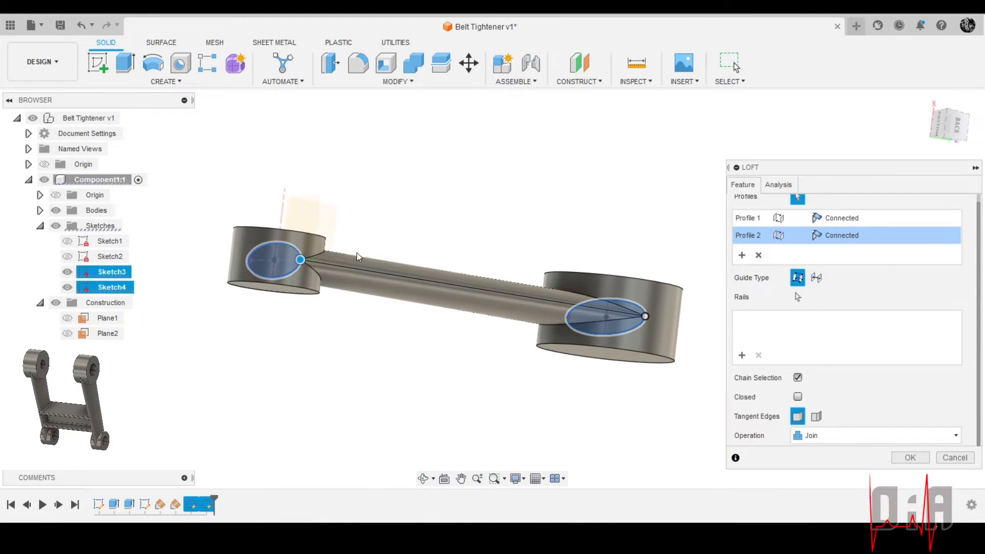
pyautogui.keyDown('shift'); pyautogui.moveTo(361, 273); pyautogui.dragTo(462, 329, button='middle'); pyautogui.keyUp('shift')
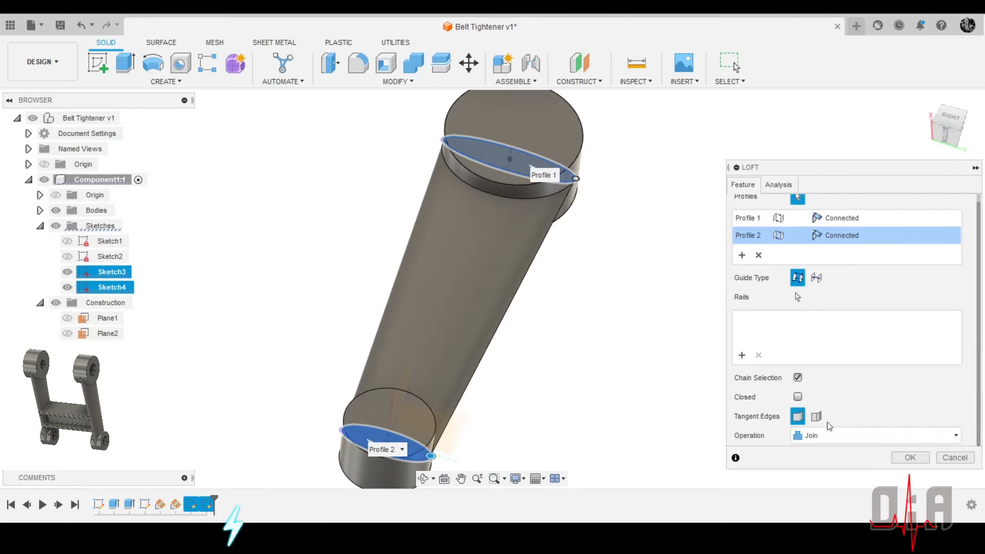
pyautogui.click(908, 457)
# Inspect the lofted arm and its junctions with both cylinders from several angles and in the home view
pyautogui.scroll(-3, 633, 288)
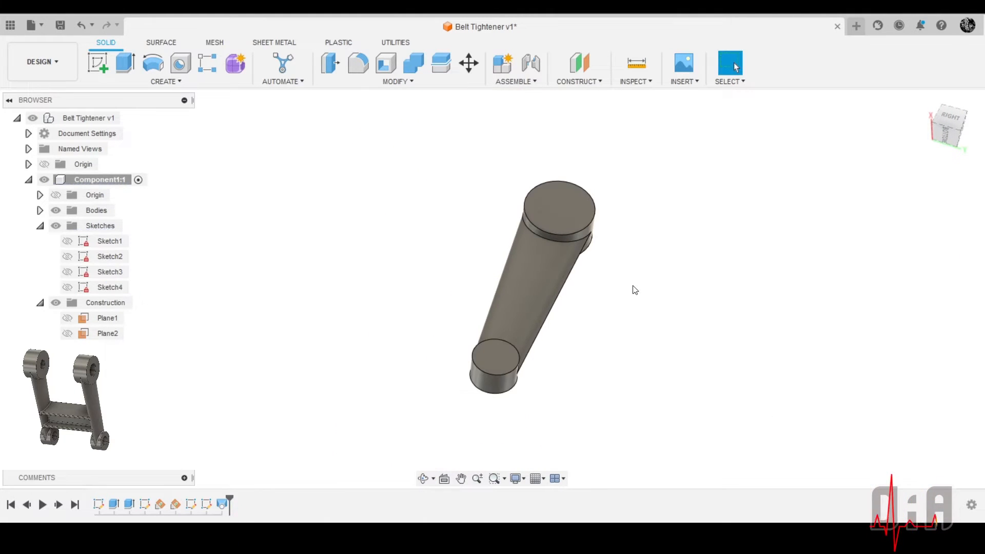
pyautogui.keyDown('shift'); pyautogui.moveTo(632, 287); pyautogui.dragTo(738, 394, button='middle'); pyautogui.keyUp('shift')
pyautogui.scroll(4, 647, 276)
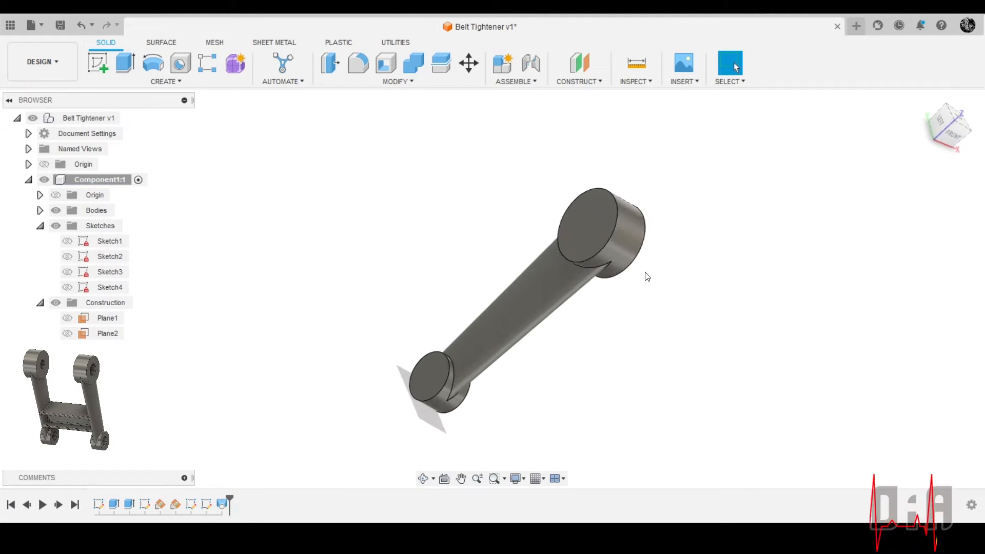
pyautogui.keyDown('shift'); pyautogui.moveTo(675, 283); pyautogui.dragTo(576, 220, button='middle'); pyautogui.keyUp('shift')
pyautogui.scroll(-3, 560, 233)
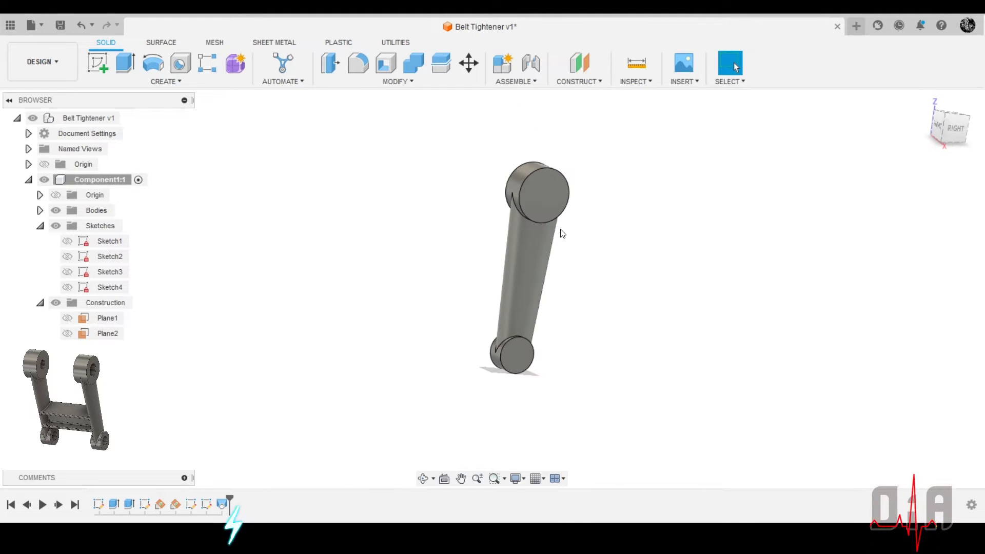
pyautogui.scroll(4, 547, 247)
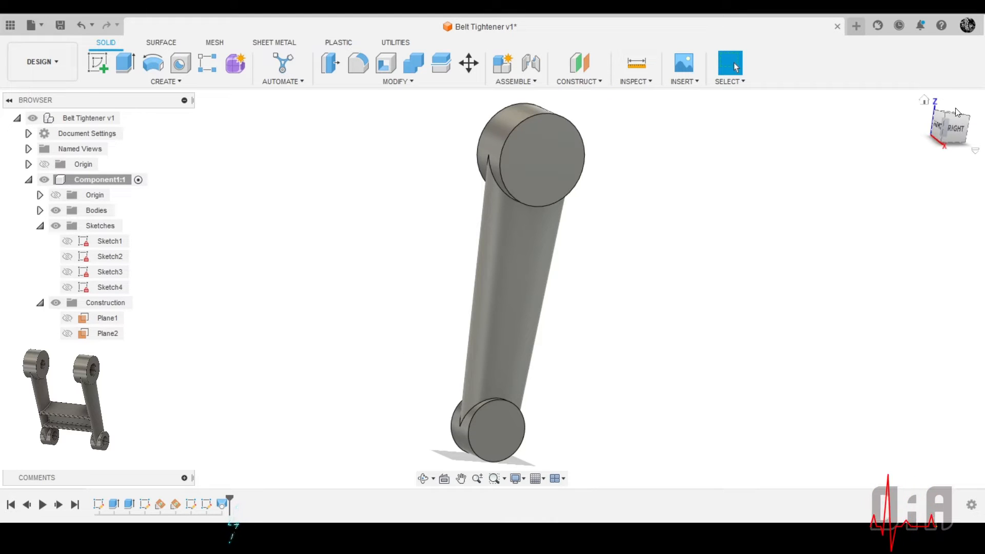
pyautogui.click(925, 100)
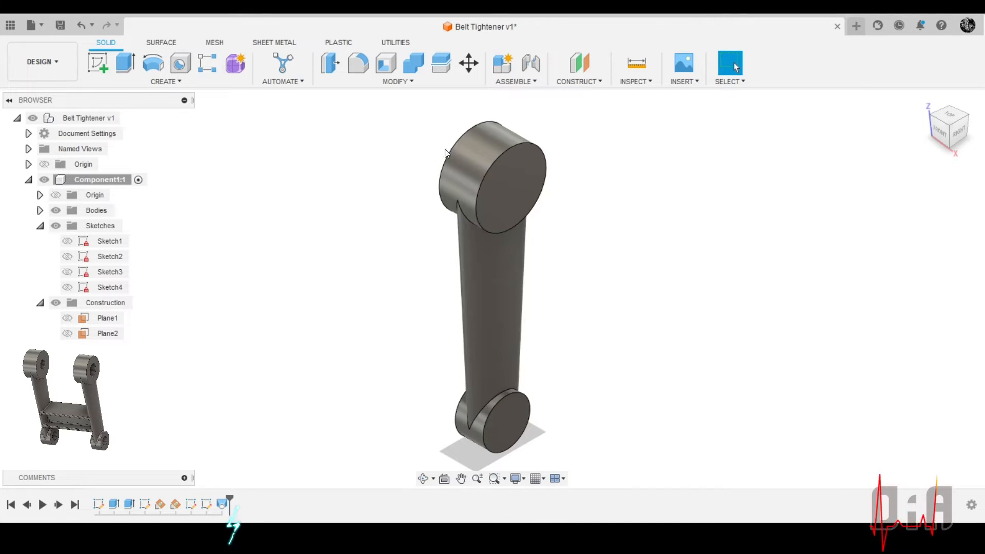
pyautogui.scroll(-2, 579, 203)
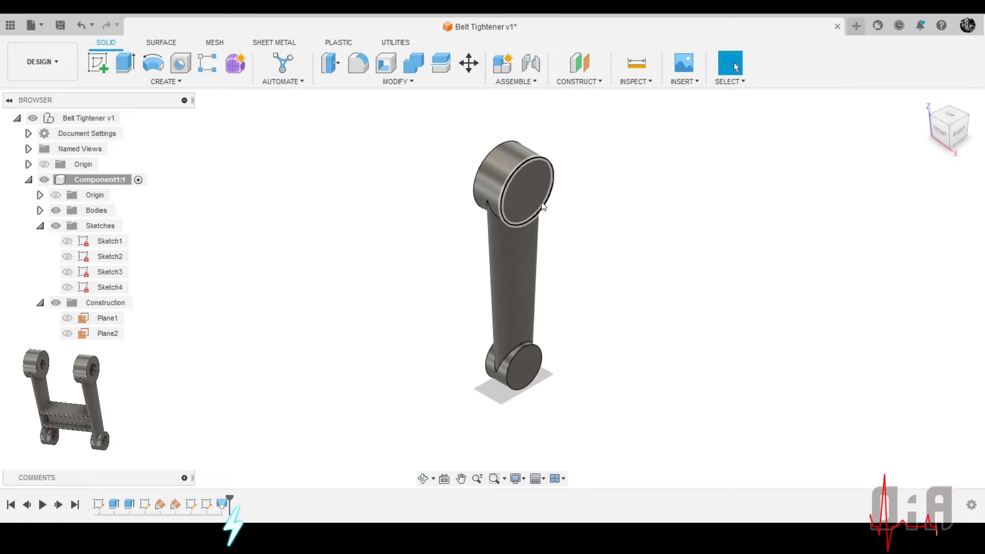
pyautogui.scroll(1, 546, 210)
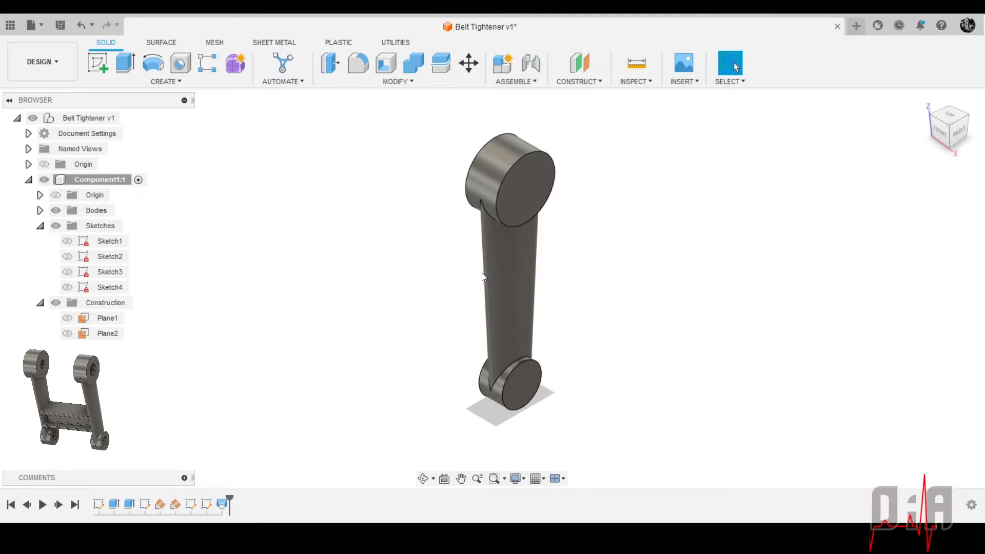
# Begin an offset construction plane from the YZ plane and pull it out to -140 mm
pyautogui.click(589, 82)
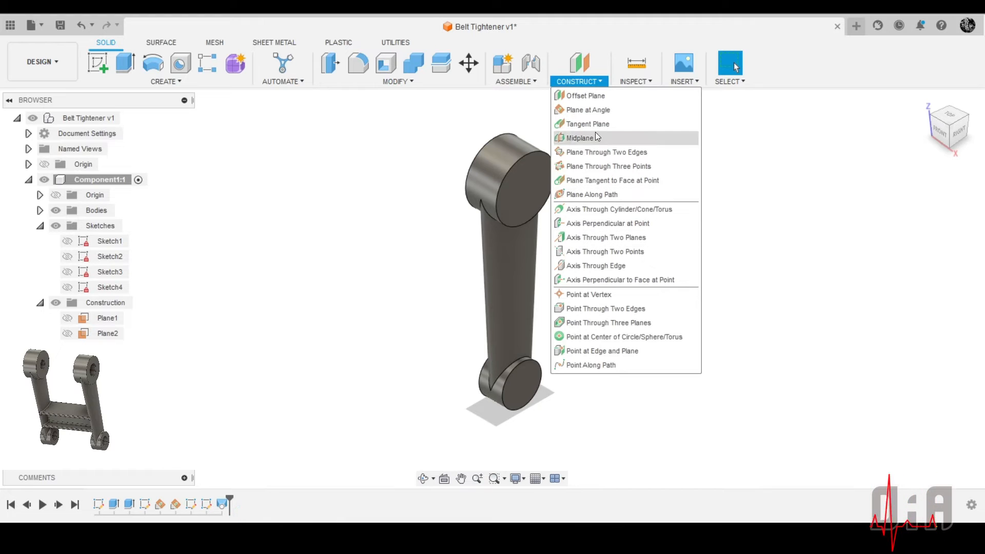
pyautogui.click(593, 96)
pyautogui.scroll(-3, 590, 264)
pyautogui.scroll(4, 529, 333)
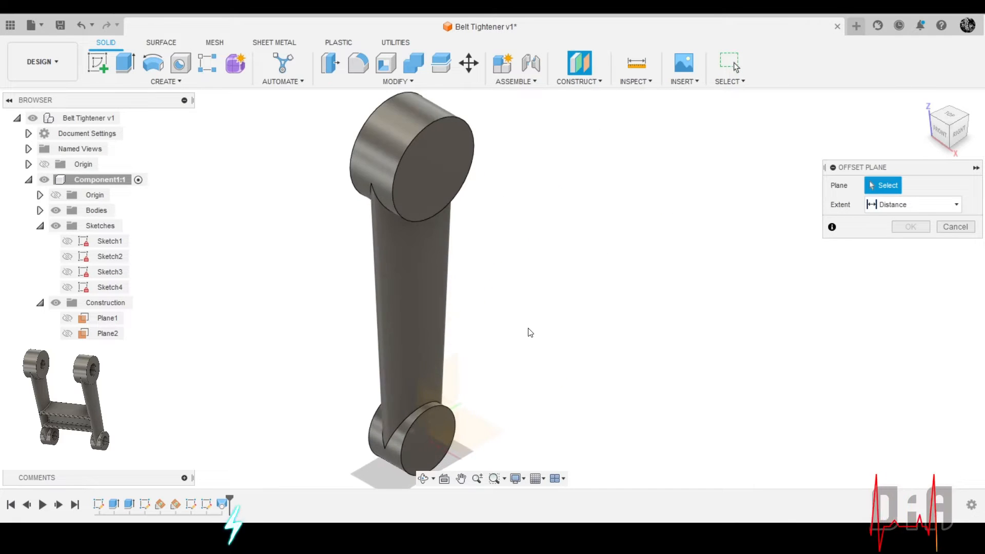
pyautogui.scroll(-4, 528, 339)
pyautogui.scroll(2, 531, 343)
pyautogui.scroll(-1, 518, 349)
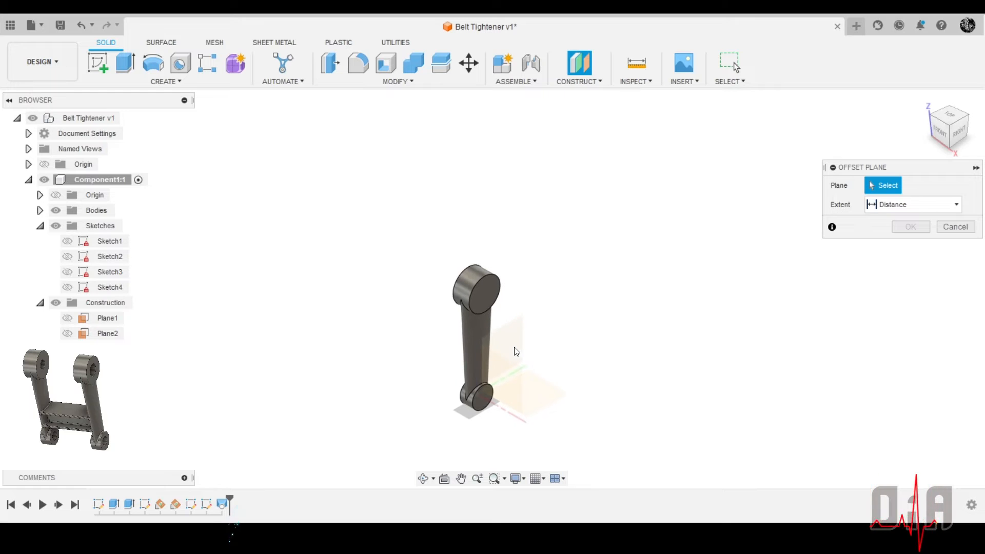
pyautogui.keyDown('shift'); pyautogui.moveTo(514, 343); pyautogui.dragTo(544, 299, button='middle'); pyautogui.keyUp('shift')
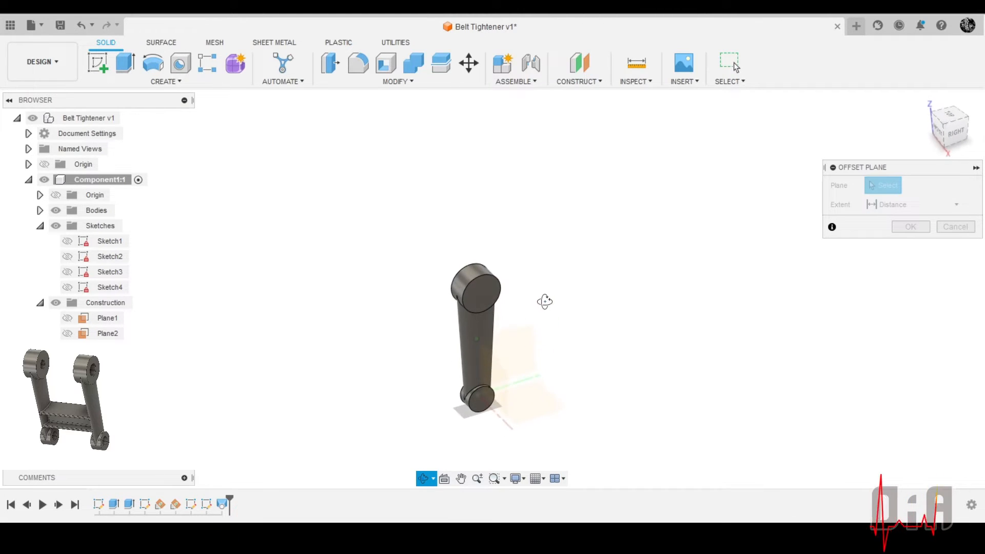
pyautogui.scroll(3, 487, 359)
pyautogui.scroll(-3, 452, 389)
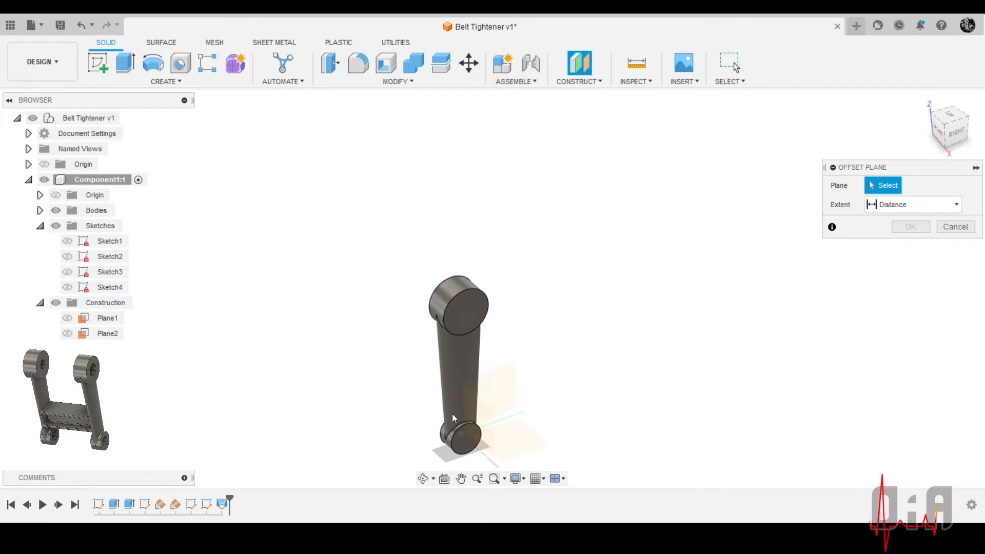
pyautogui.click(506, 384)
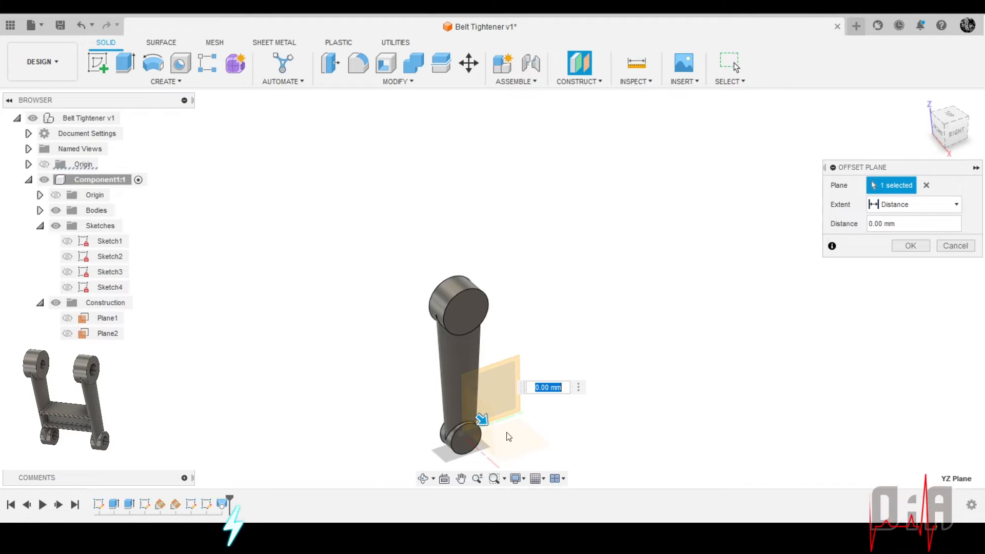
pyautogui.moveTo(482, 419); pyautogui.dragTo(389, 369)
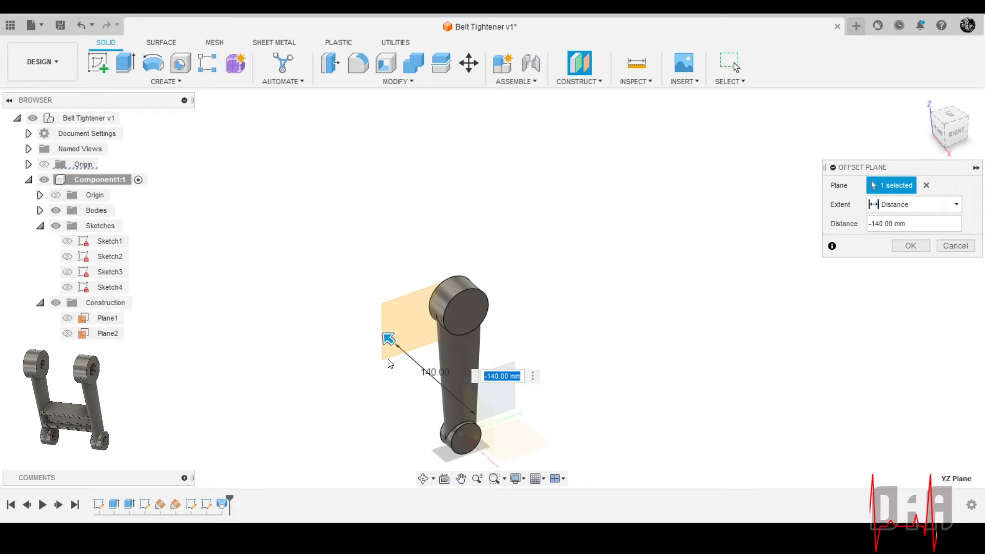
# Set the offset plane's distance to 120-25 mm and create the plane
pyautogui.scroll(4, 407, 395)
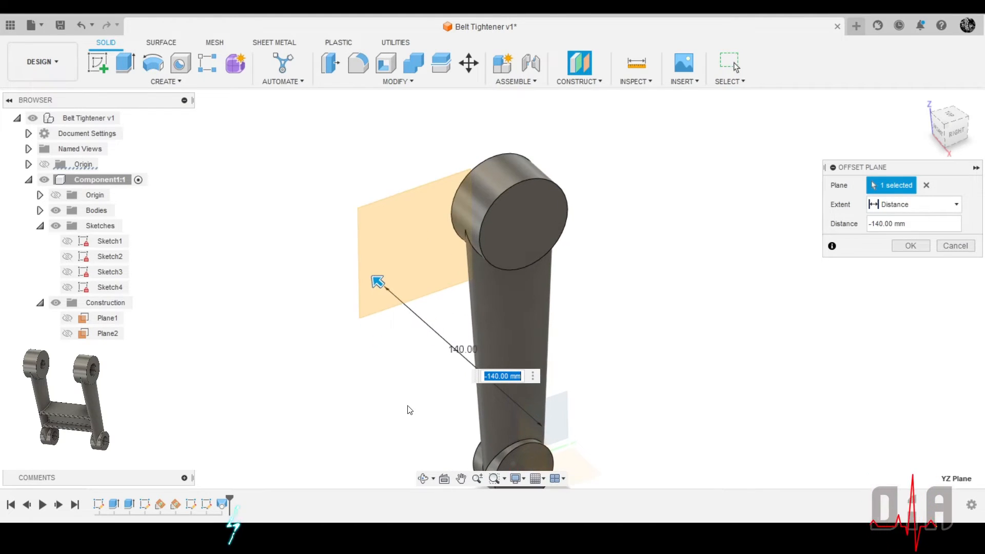
pyautogui.scroll(-2, 364, 238)
pyautogui.scroll(2, 418, 417)
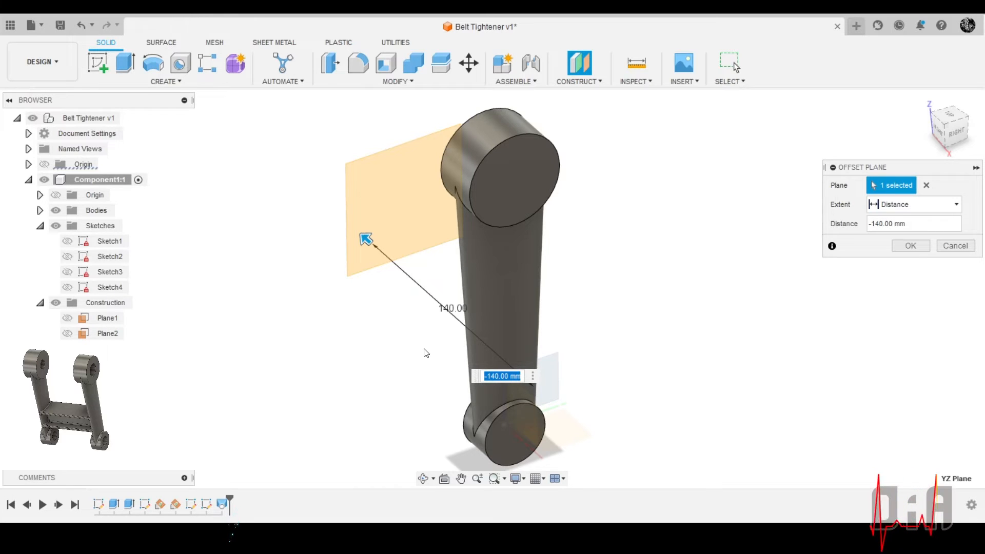
pyautogui.write('120')
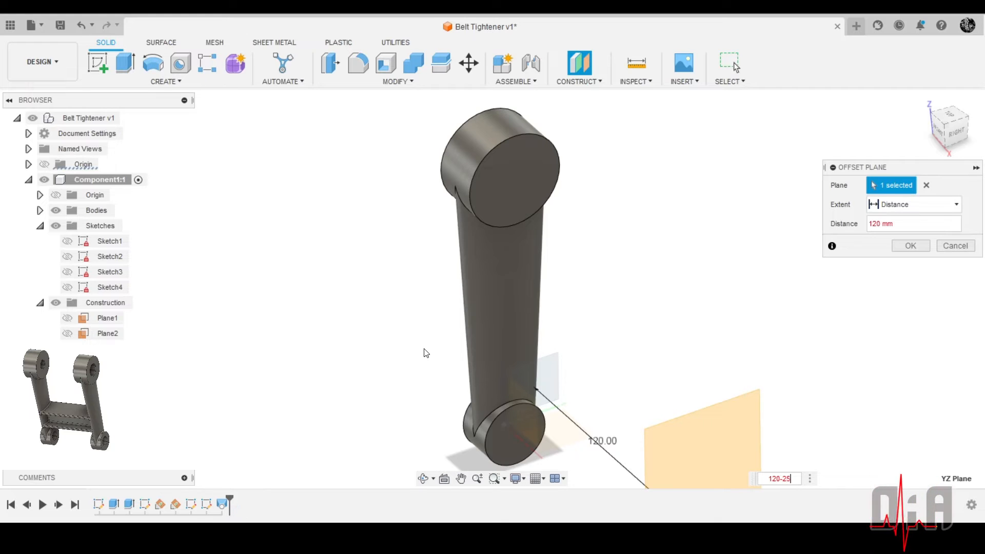
pyautogui.write('-25')
pyautogui.press('Return')
pyautogui.scroll(-2, 345, 321)
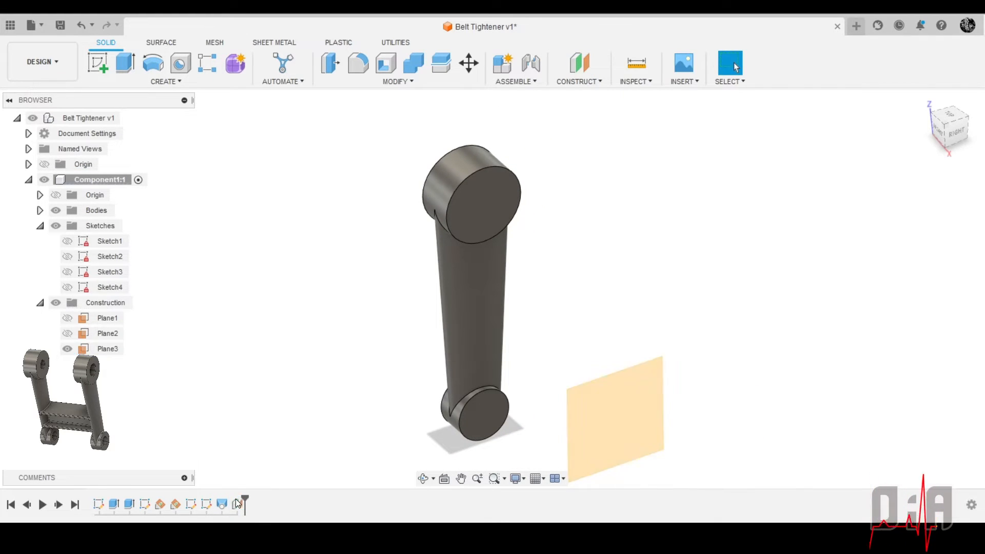
# Reopen the new offset plane's definition to review its distance expression, and accept it as it is
pyautogui.doubleClick(237, 504)
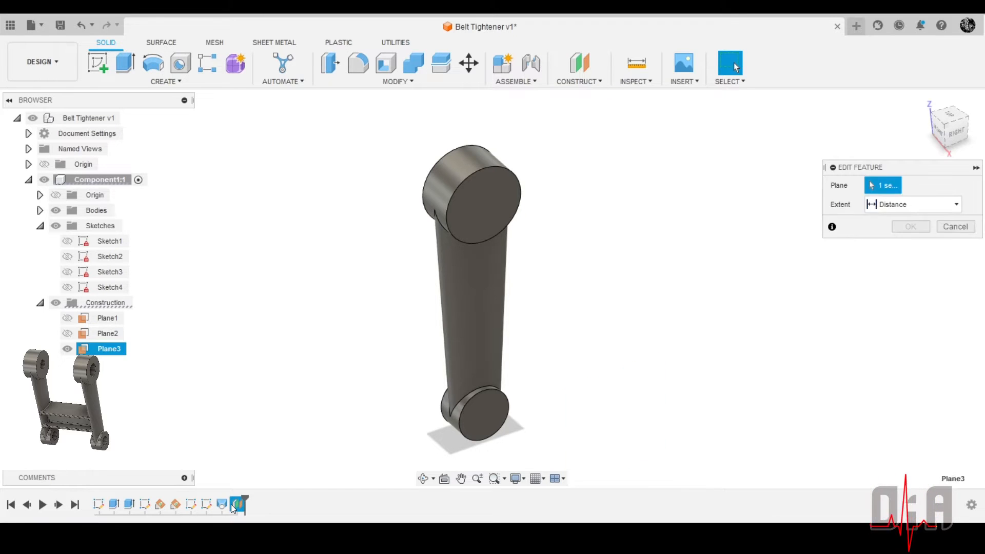
pyautogui.scroll(-3, 554, 245)
pyautogui.scroll(2, 515, 342)
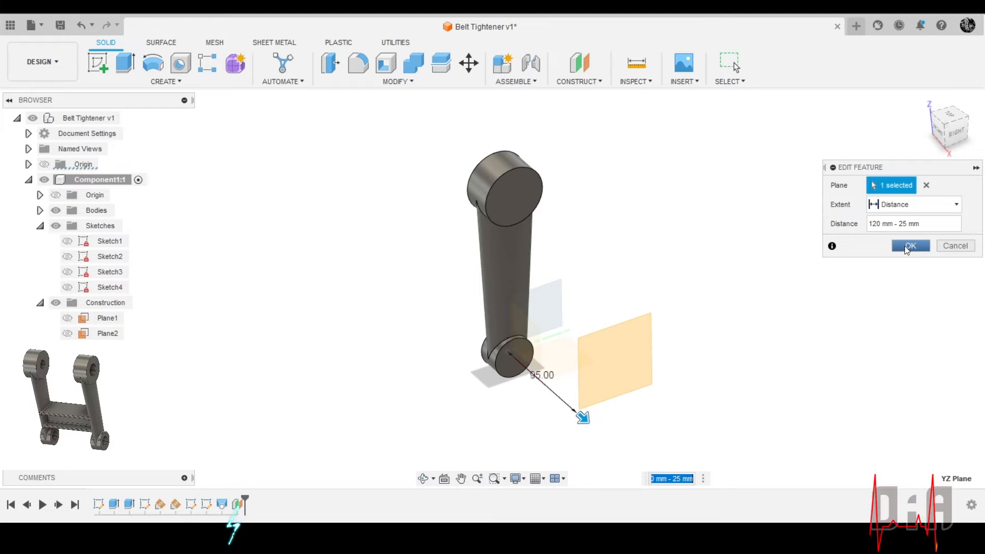
pyautogui.click(918, 245)
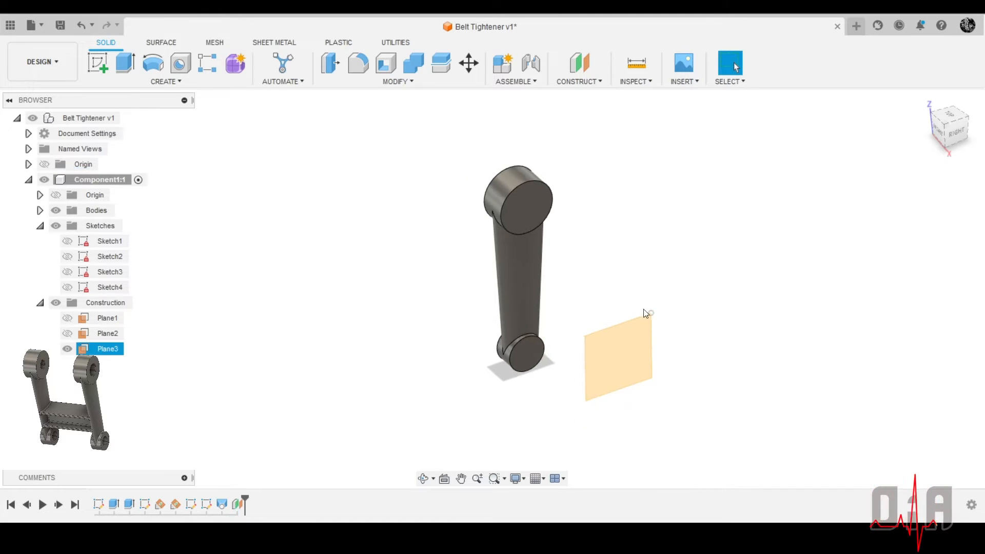
pyautogui.moveTo(631, 312)
pyautogui.keyDown('shift'); pyautogui.mouseDown(button='middle')
pyautogui.moveTo(697, 272)
pyautogui.moveTo(648, 279)
pyautogui.moveTo(680, 289)
pyautogui.moveTo(611, 321)
pyautogui.moveTo(628, 323)
pyautogui.mouseUp(button='middle'); pyautogui.keyUp('shift')
pyautogui.click(673, 320)
pyautogui.scroll(5, 616, 346)
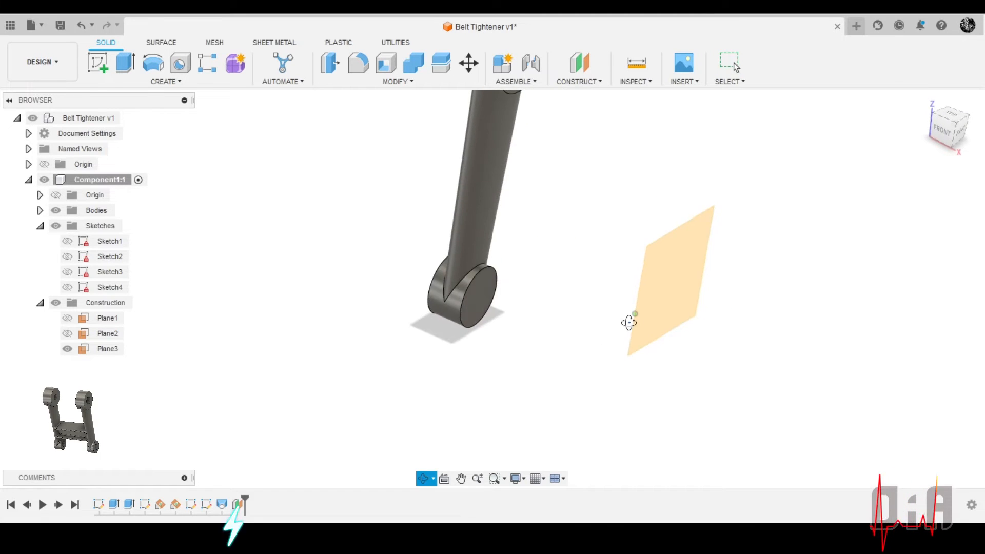
pyautogui.scroll(-5, 629, 322)
pyautogui.scroll(3, 622, 238)
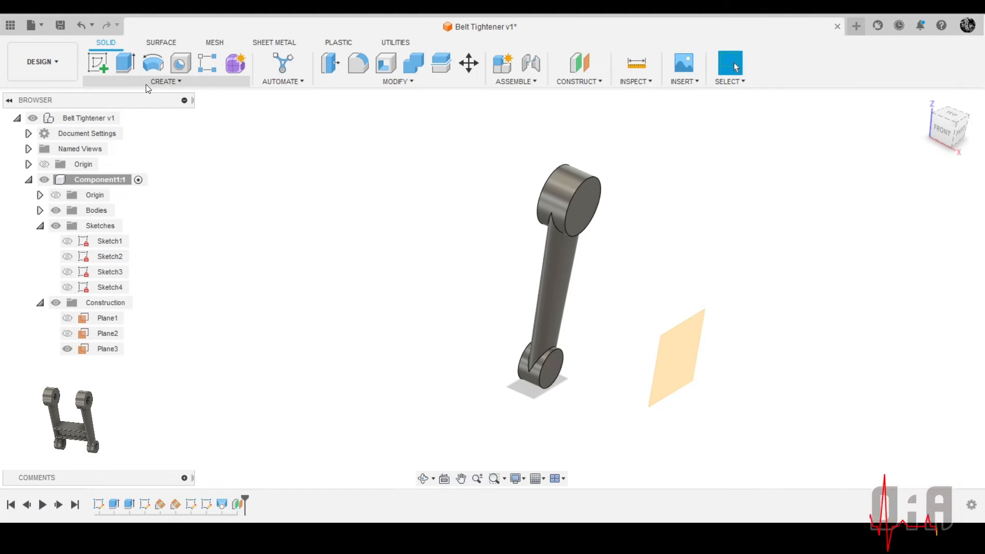
# Mirror the complete arm body across the offset plane as a new body
pyautogui.click(208, 79)
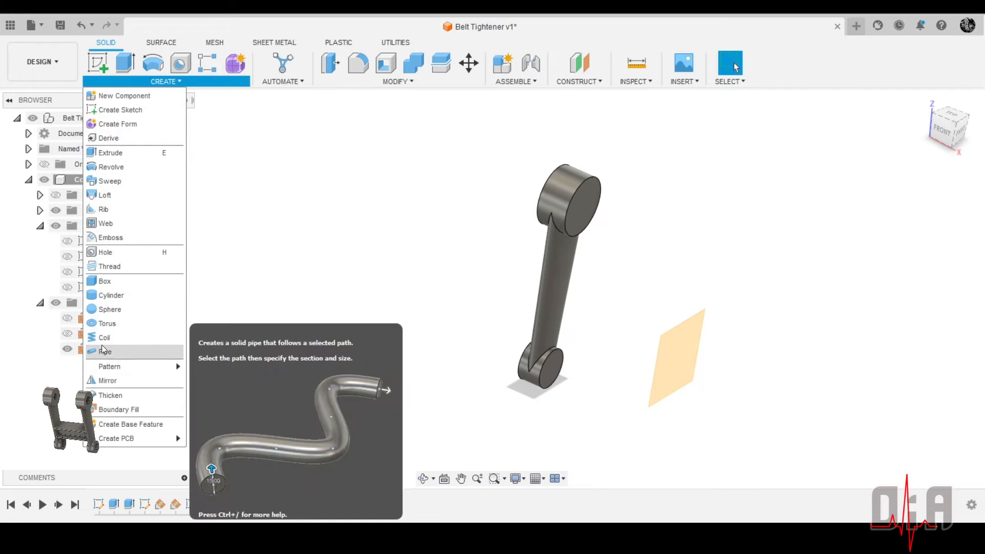
pyautogui.click(109, 382)
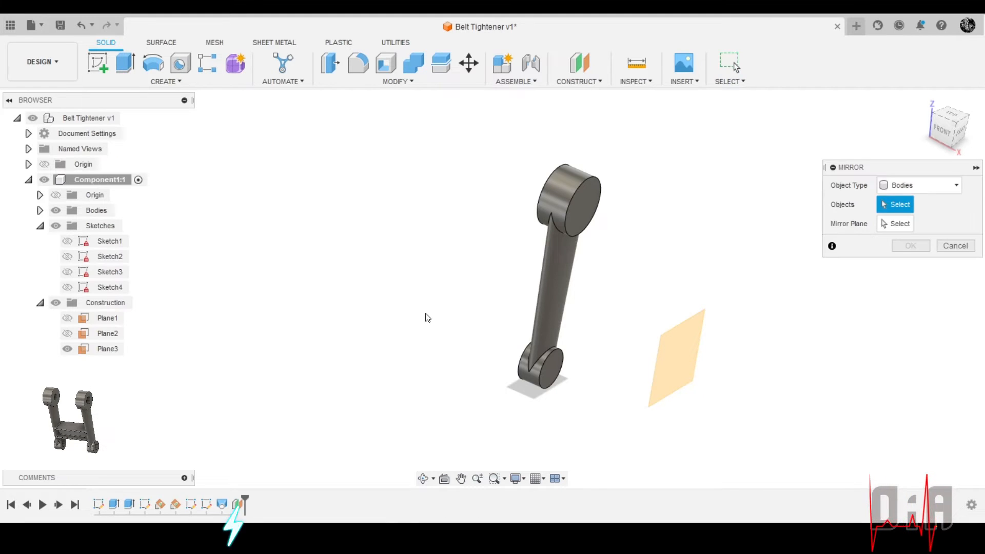
pyautogui.click(559, 282)
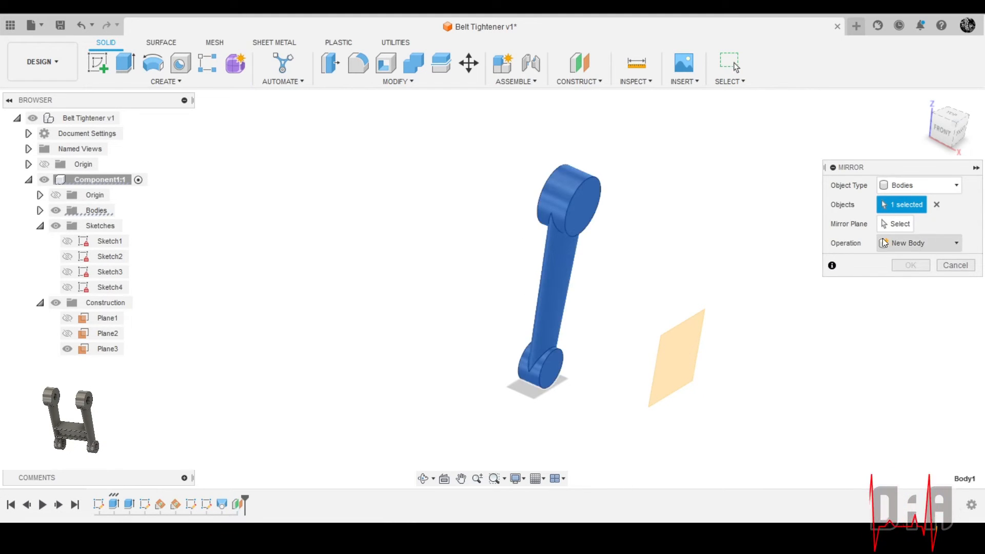
pyautogui.click(892, 228)
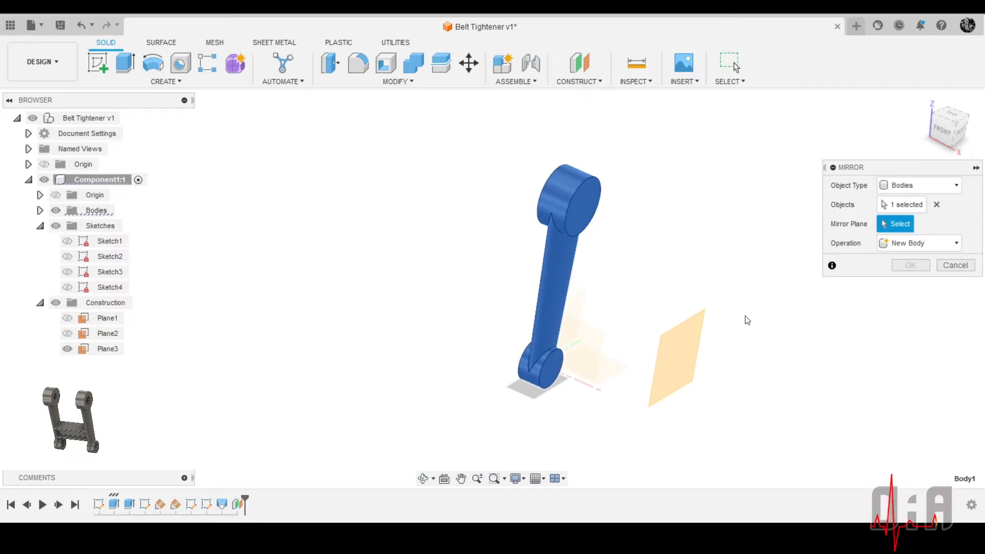
pyautogui.click(675, 352)
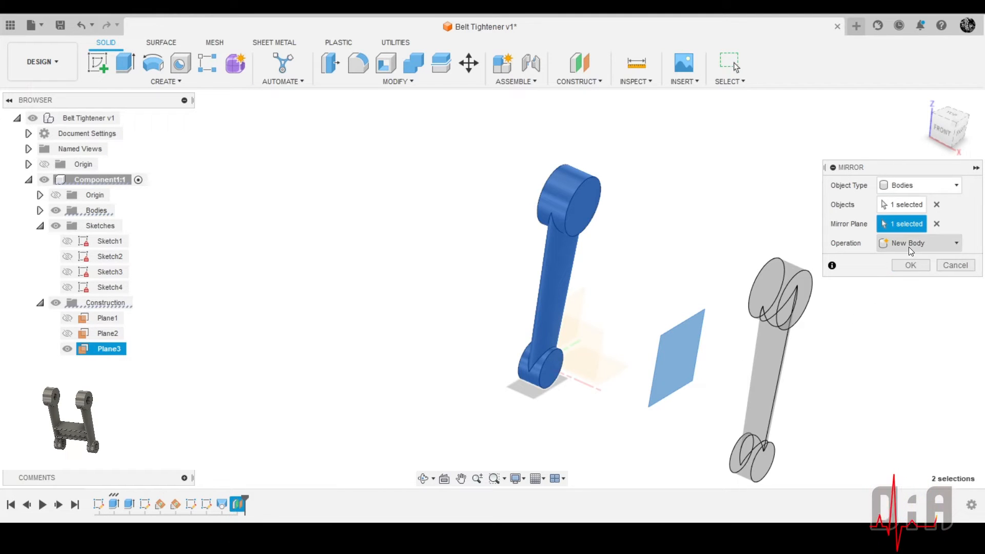
pyautogui.click(907, 264)
pyautogui.scroll(-3, 739, 239)
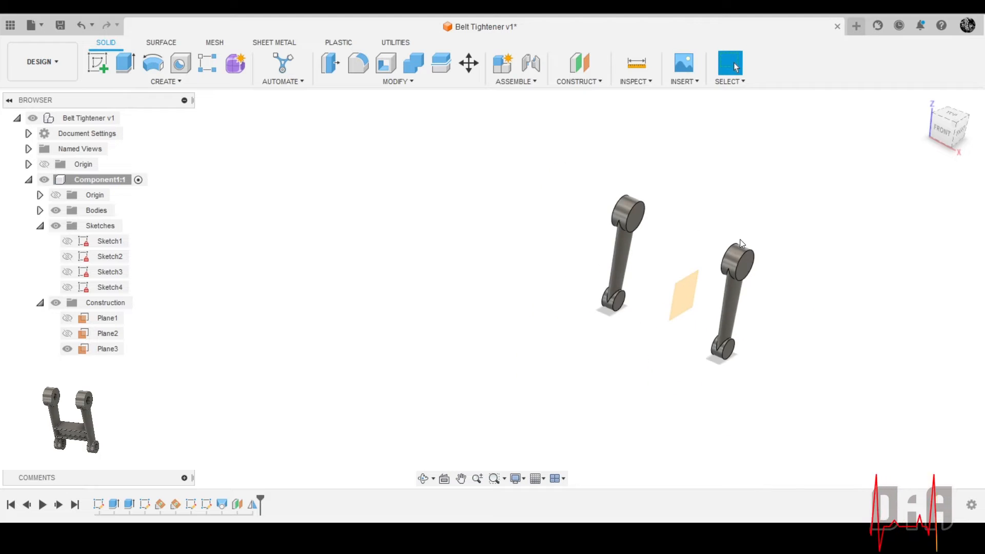
pyautogui.keyDown('shift'); pyautogui.moveTo(740, 239); pyautogui.dragTo(766, 262, button='middle'); pyautogui.keyUp('shift')
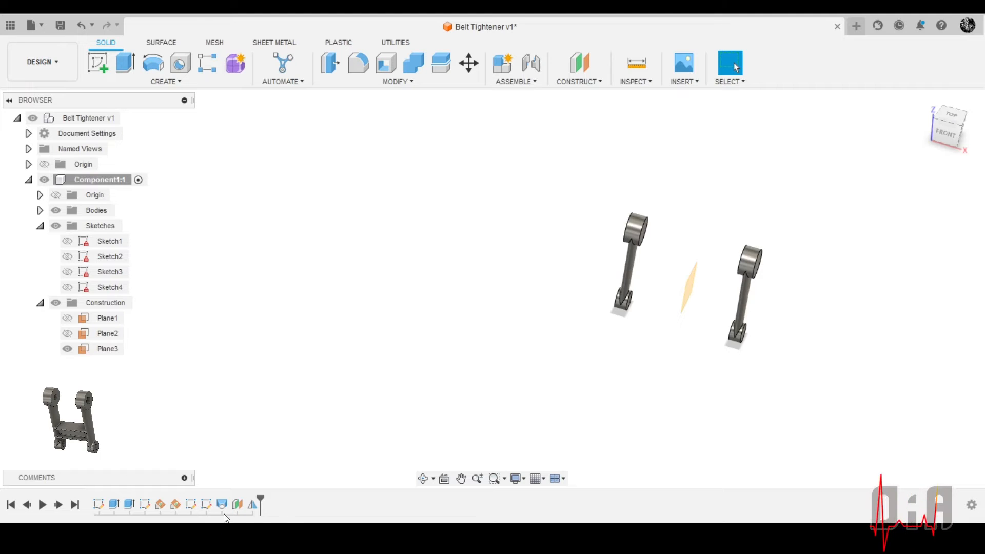
# Edit the offset plane's definition and set its distance from the YZ plane to 95/2
pyautogui.doubleClick(237, 504)
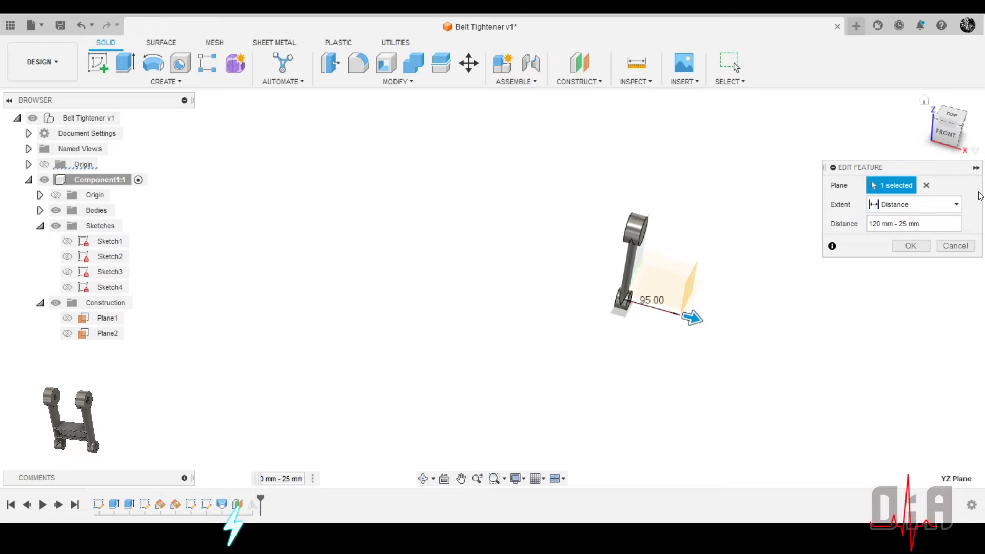
pyautogui.moveTo(916, 223); pyautogui.dragTo(832, 223)
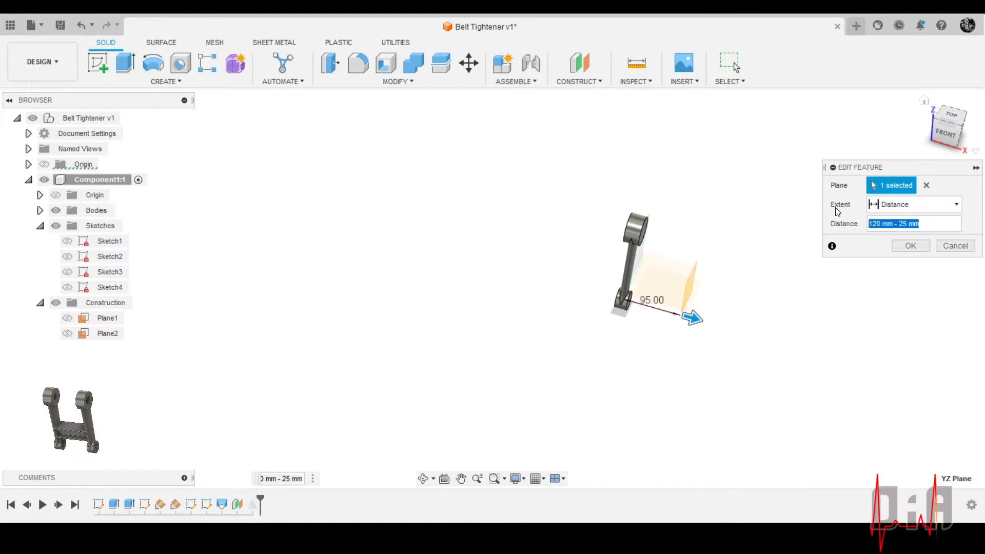
pyautogui.write('95/2')
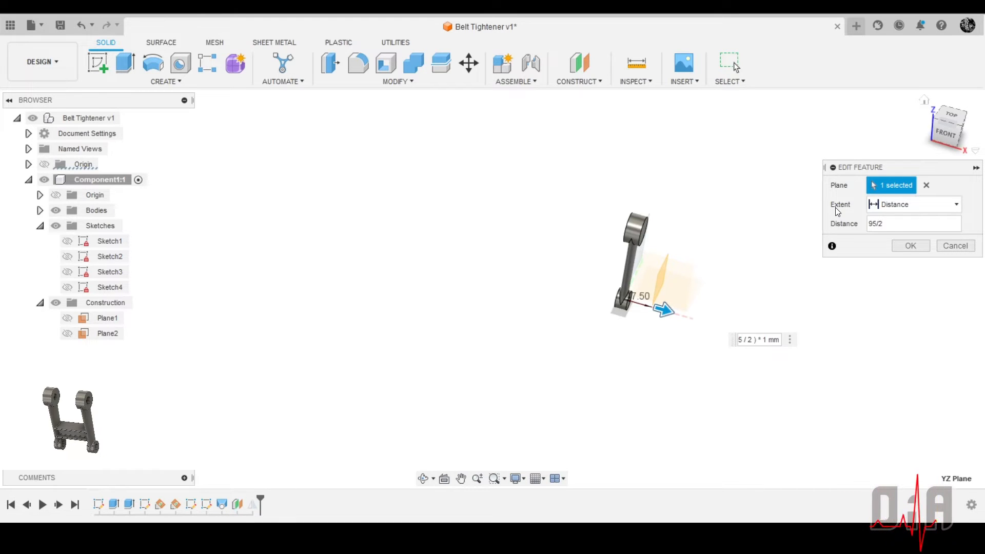
pyautogui.press('Return')
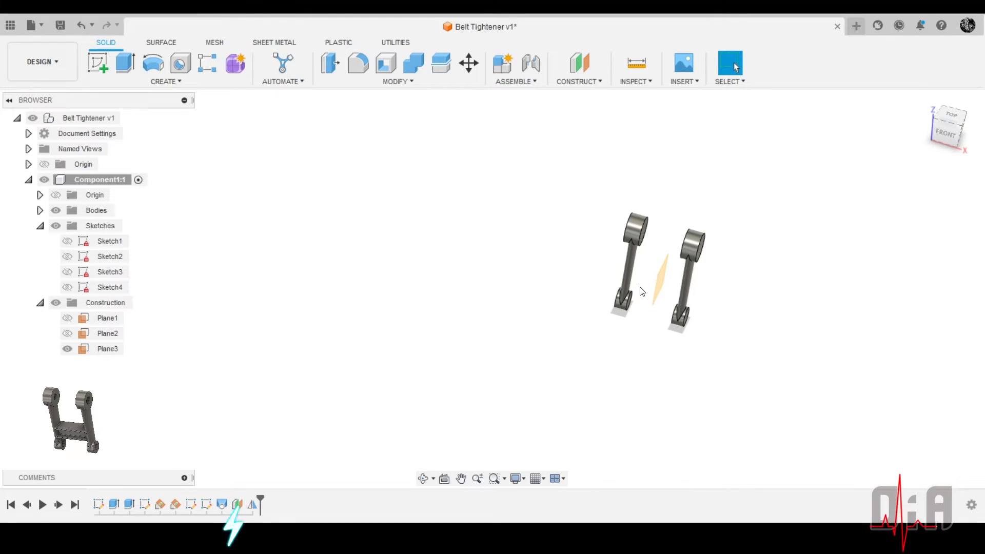
# Save the design as a new version with the default "User Saved" description
pyautogui.scroll(5, 640, 288)
pyautogui.keyDown('shift'); pyautogui.moveTo(650, 251); pyautogui.dragTo(666, 292, button='middle'); pyautogui.keyUp('shift')
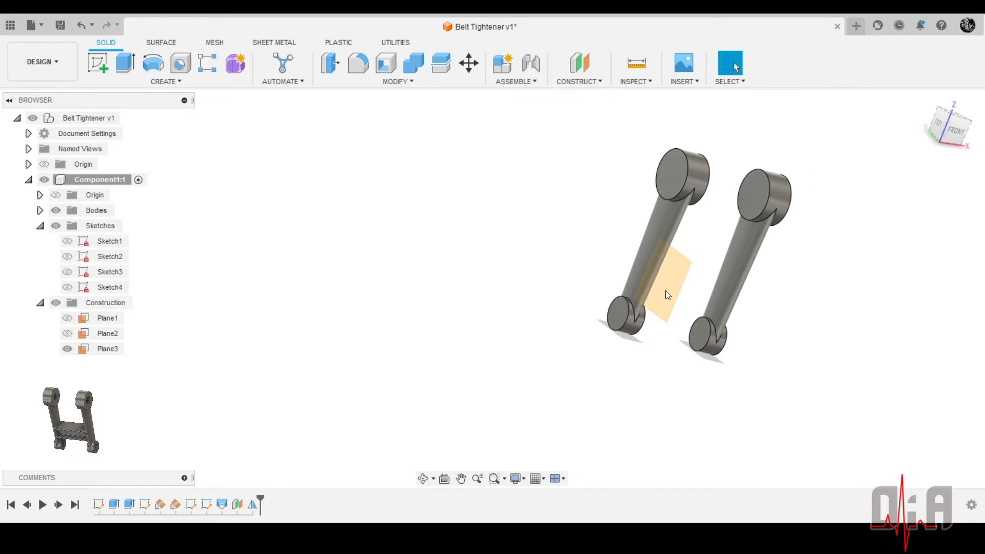
pyautogui.click(61, 26)
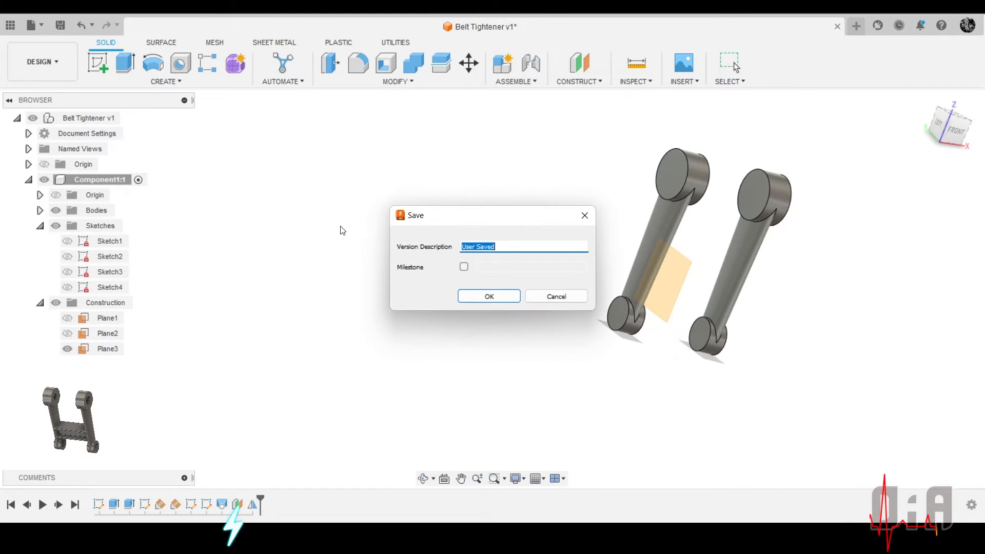
pyautogui.click(496, 303)
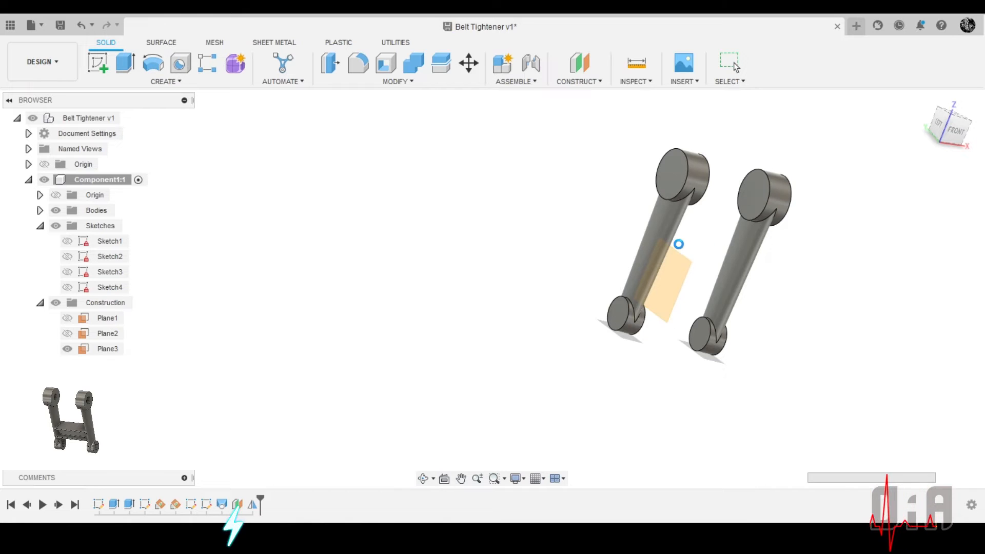
# Examine the original and mirrored arms and the plane between them from the home view, the front and several angles
pyautogui.keyDown('shift'); pyautogui.moveTo(679, 244); pyautogui.dragTo(724, 204, button='middle'); pyautogui.keyUp('shift')
pyautogui.scroll(5, 718, 256)
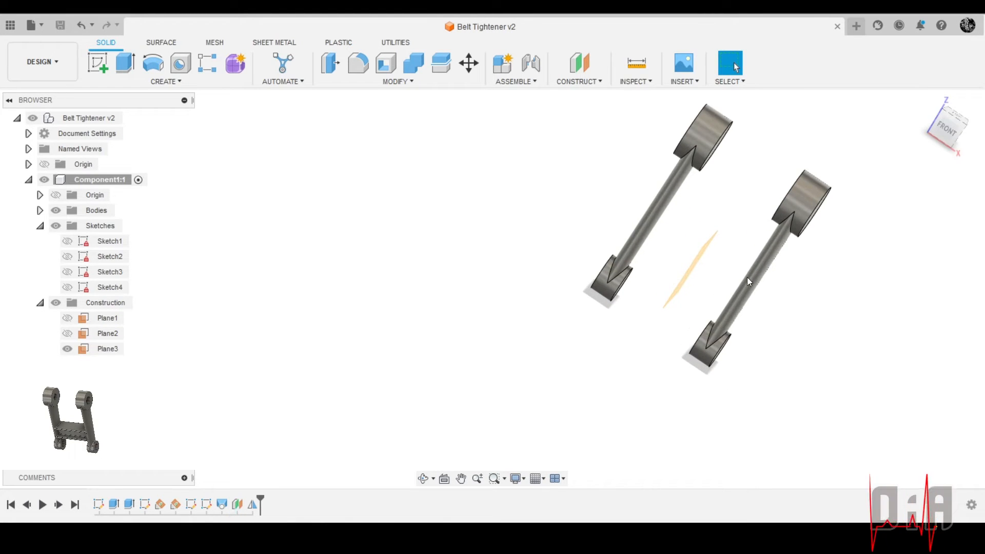
pyautogui.moveTo(975, 122)
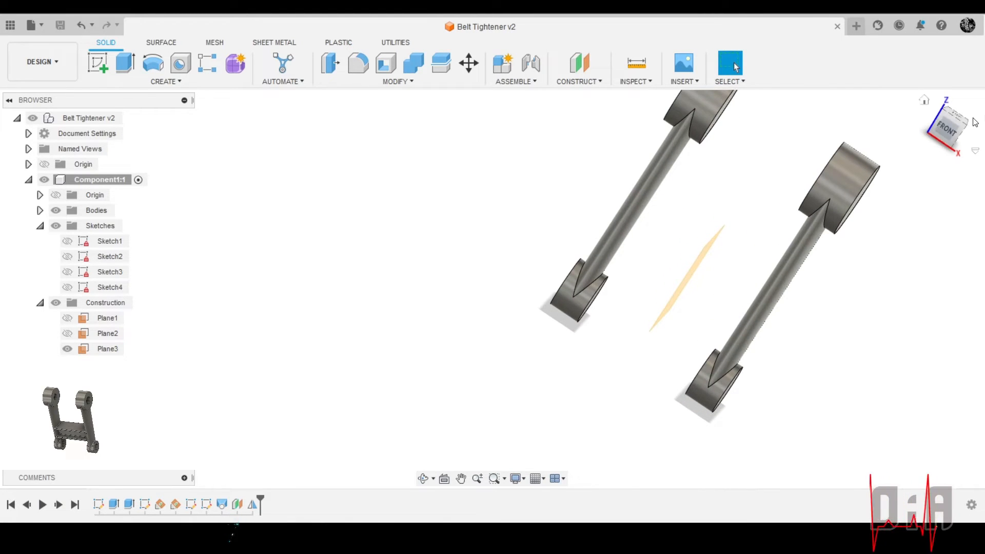
pyautogui.click(923, 101)
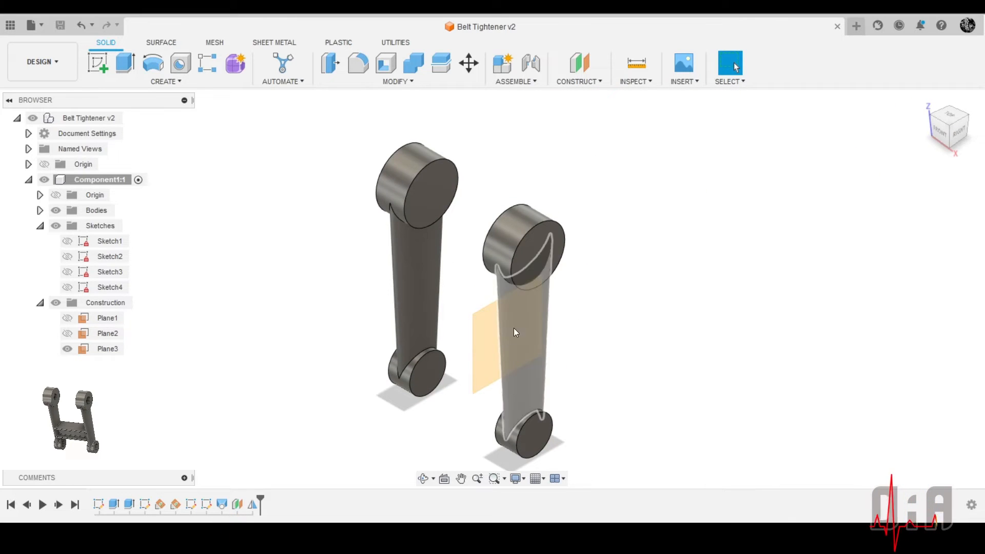
pyautogui.scroll(1, 461, 404)
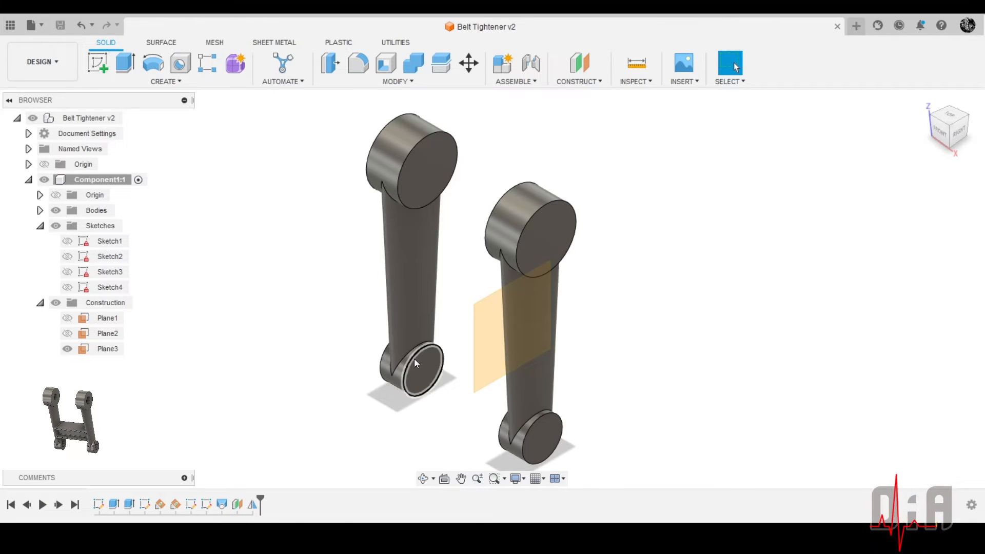
pyautogui.scroll(3, 576, 287)
pyautogui.keyDown('shift'); pyautogui.moveTo(519, 355); pyautogui.dragTo(538, 341, button='middle'); pyautogui.keyUp('shift')
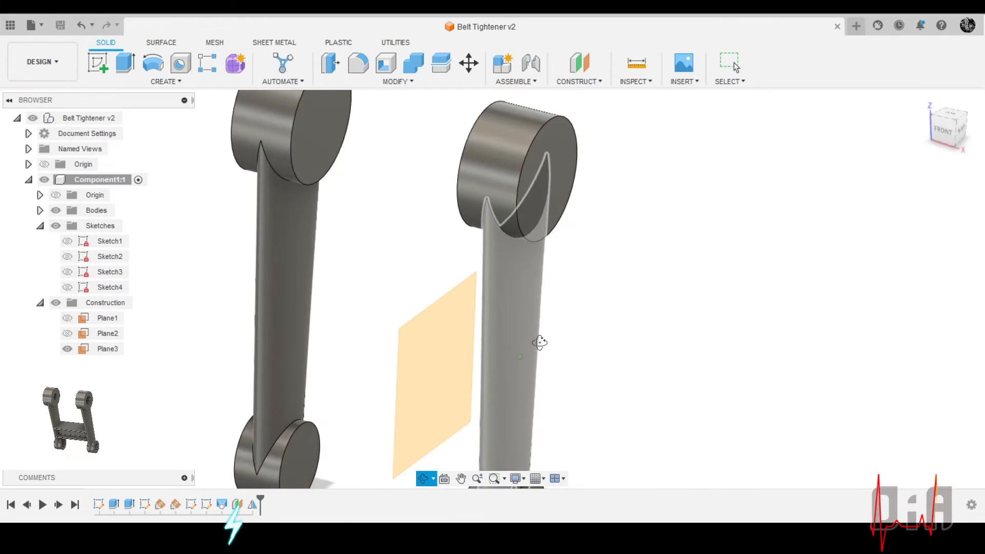
pyautogui.scroll(-4, 539, 340)
pyautogui.click(453, 352)
pyautogui.scroll(3, 454, 362)
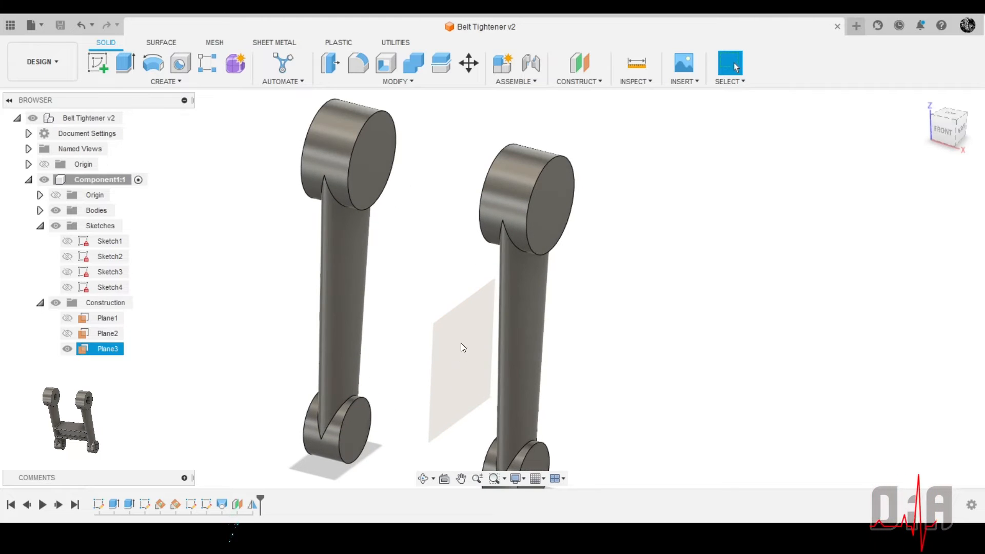
pyautogui.scroll(-2, 461, 338)
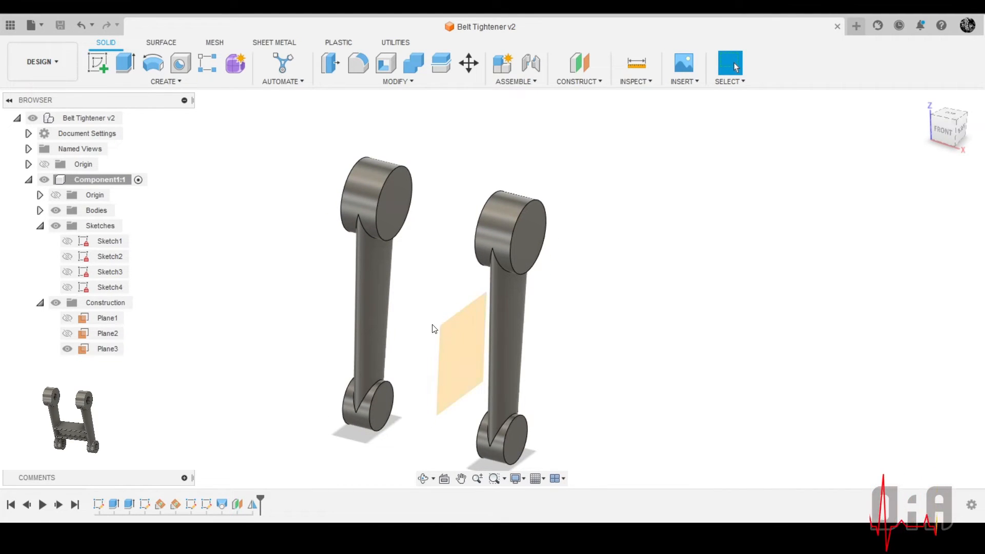
pyautogui.scroll(2, 443, 341)
pyautogui.keyDown('shift'); pyautogui.moveTo(451, 357); pyautogui.dragTo(488, 323, button='middle'); pyautogui.keyUp('shift')
pyautogui.scroll(1, 350, 252)
pyautogui.scroll(-3, 455, 198)
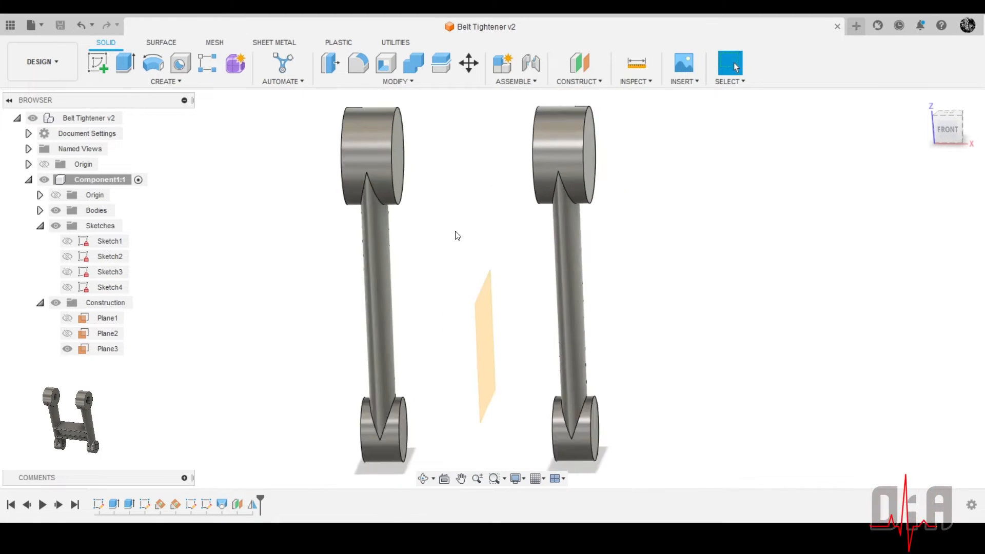
pyautogui.keyDown('shift'); pyautogui.moveTo(471, 256); pyautogui.dragTo(451, 251, button='middle'); pyautogui.keyUp('shift')
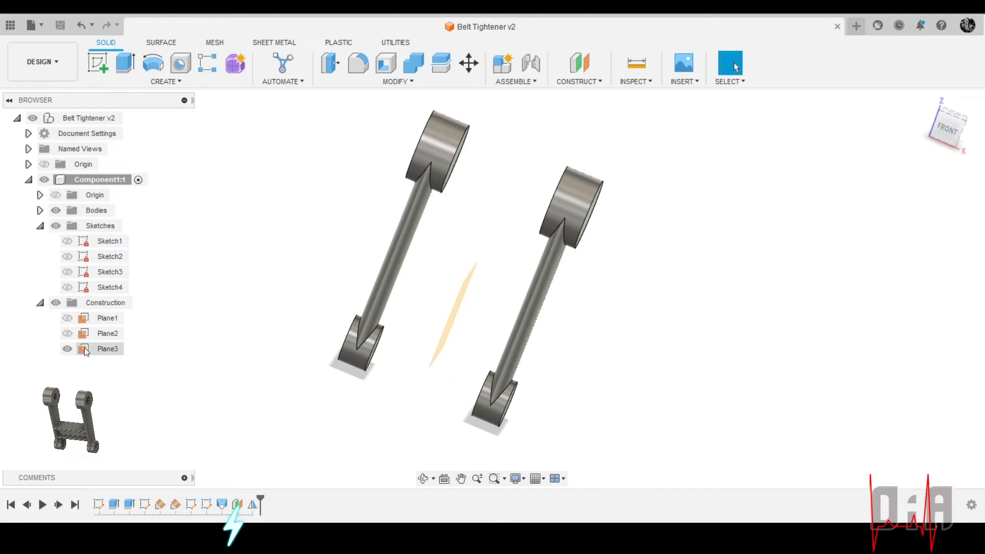
# Hide the offset plane between the arms and start a new sketch on the YZ origin plane
pyautogui.click(67, 349)
pyautogui.scroll(-2, 466, 341)
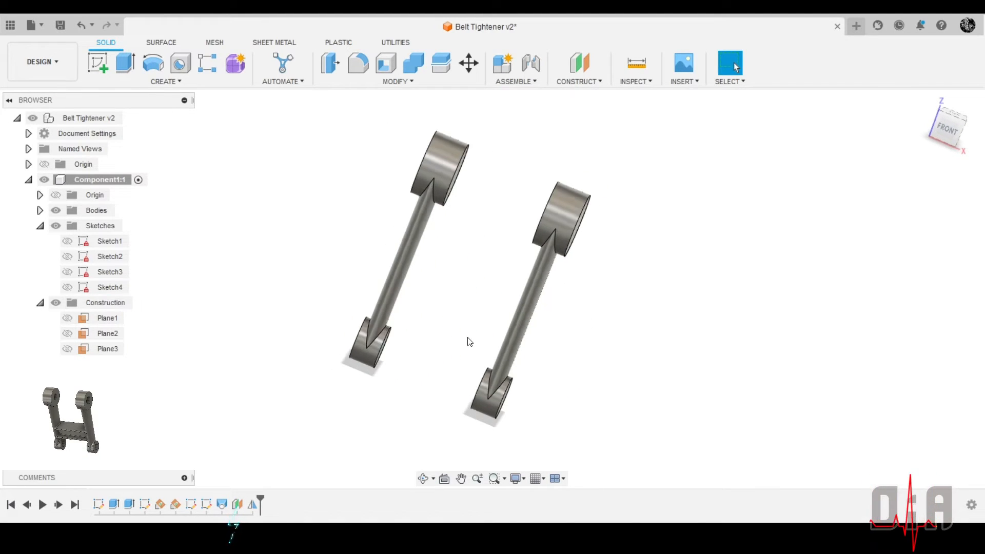
pyautogui.click(101, 60)
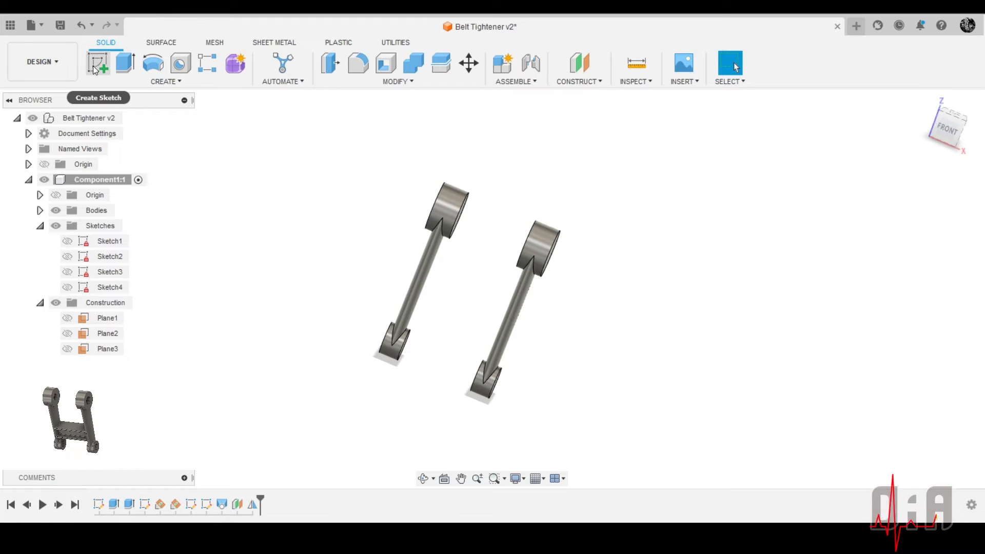
pyautogui.scroll(3, 378, 416)
pyautogui.scroll(-2, 377, 436)
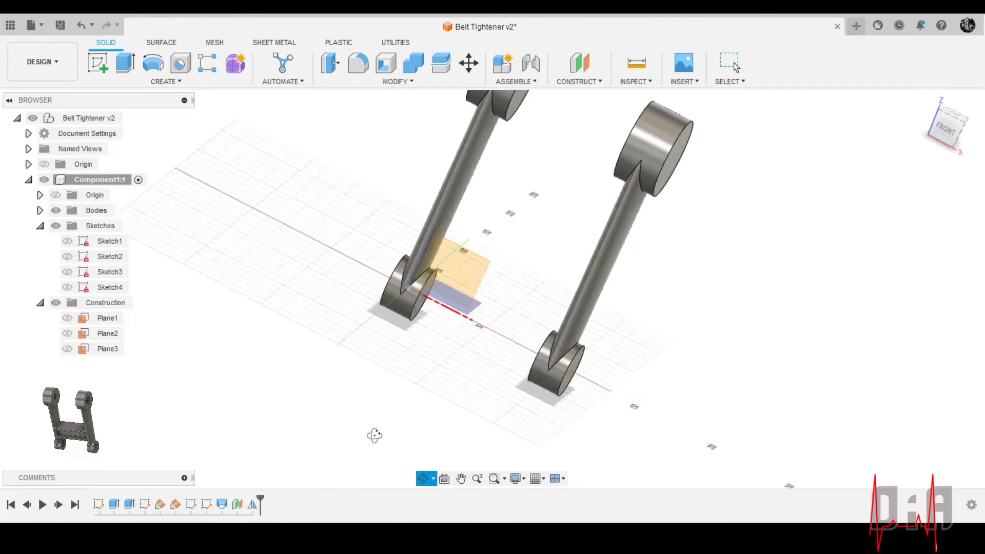
pyautogui.moveTo(374, 436)
pyautogui.keyDown('shift'); pyautogui.mouseDown(button='middle')
pyautogui.moveTo(312, 398)
pyautogui.moveTo(324, 410)
pyautogui.mouseUp(button='middle'); pyautogui.keyUp('shift')
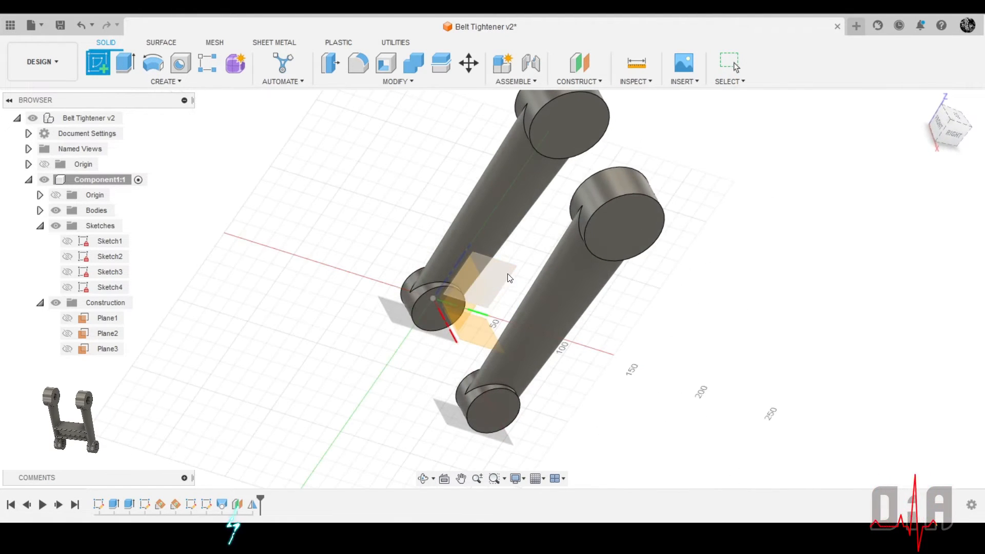
pyautogui.click(509, 277)
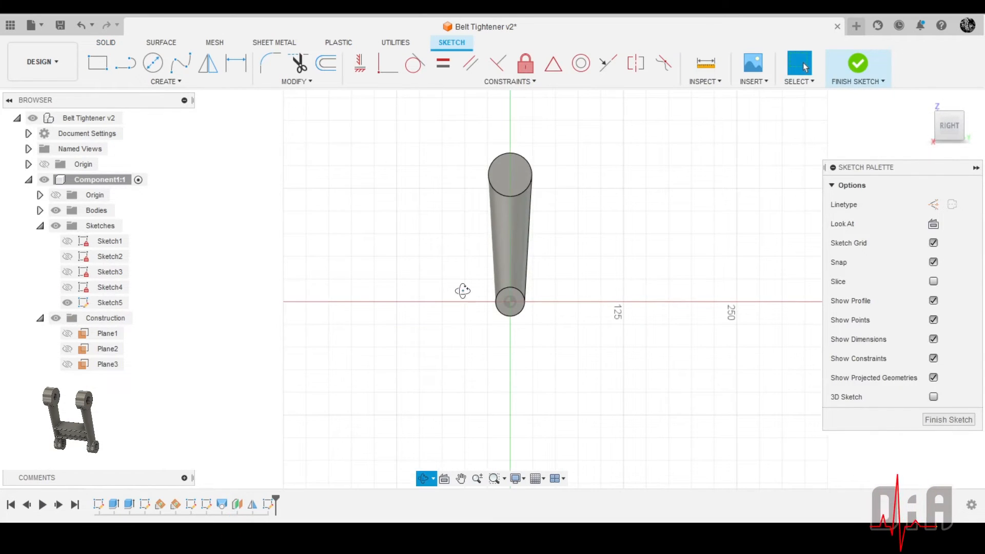
# Intersect the original arm's lofted face with the sketch plane and switch the sketch linetype to construction
pyautogui.keyDown('shift'); pyautogui.moveTo(462, 291); pyautogui.dragTo(508, 306, button='middle'); pyautogui.keyUp('shift')
pyautogui.scroll(3, 425, 284)
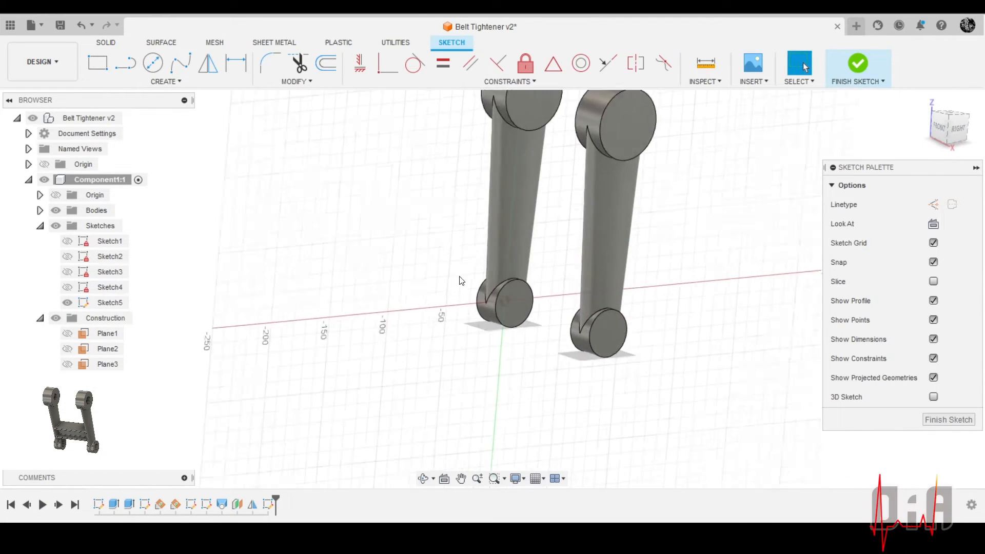
pyautogui.scroll(2, 467, 273)
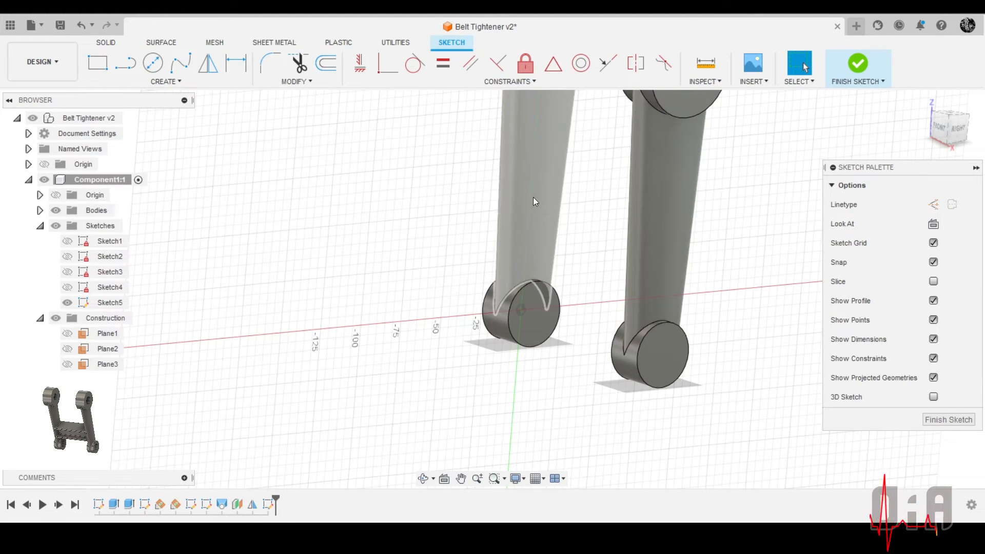
pyautogui.click(158, 82)
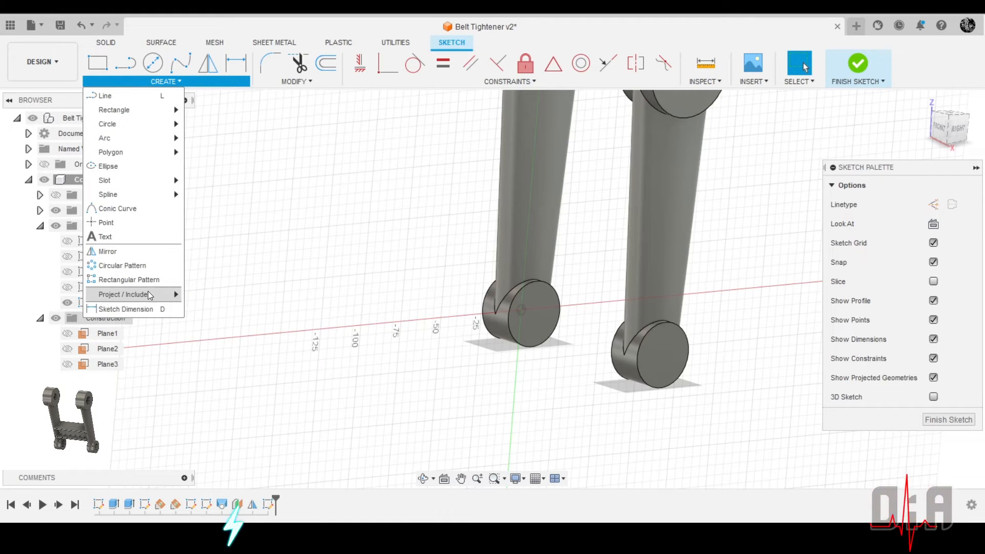
pyautogui.moveTo(148, 294)
pyautogui.click(228, 312)
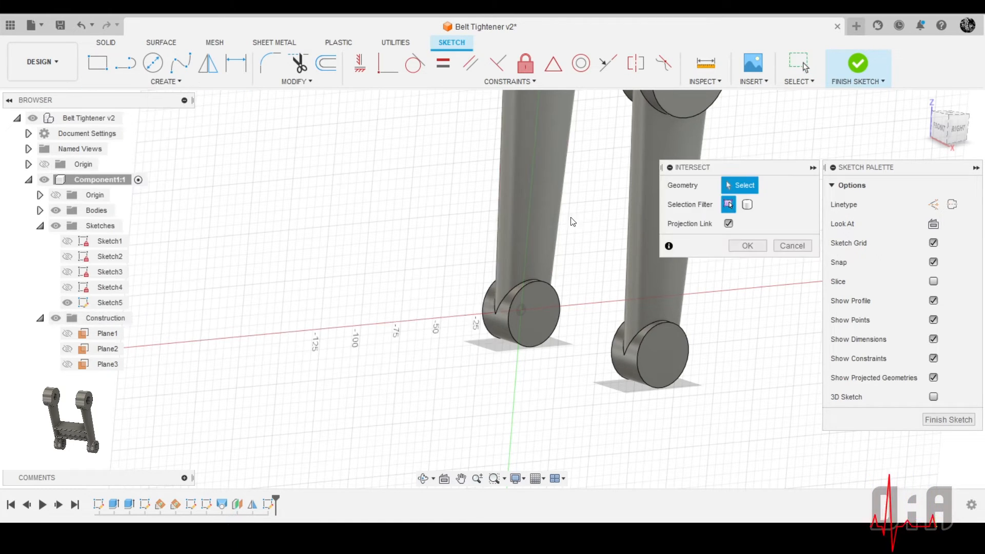
pyautogui.scroll(1, 530, 218)
pyautogui.click(503, 233)
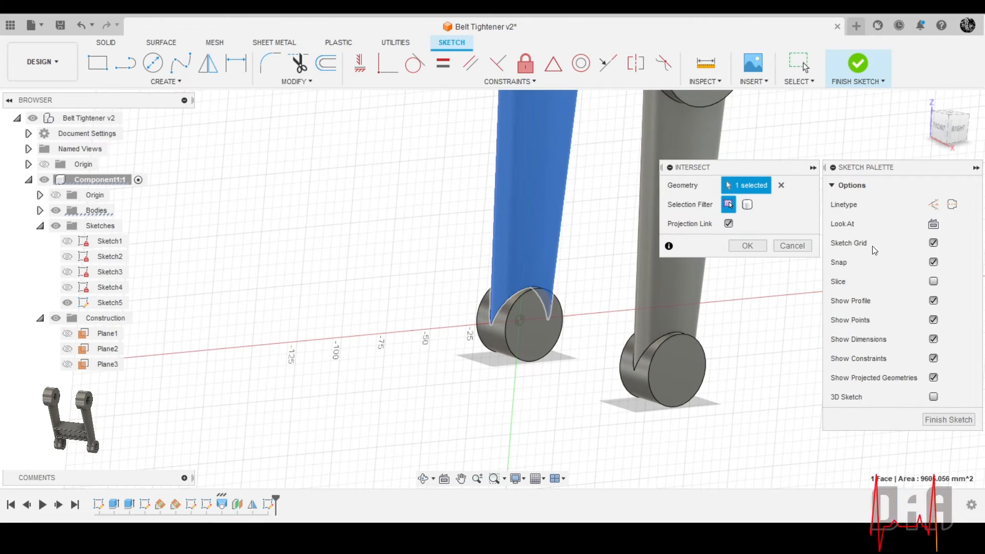
pyautogui.click(933, 204)
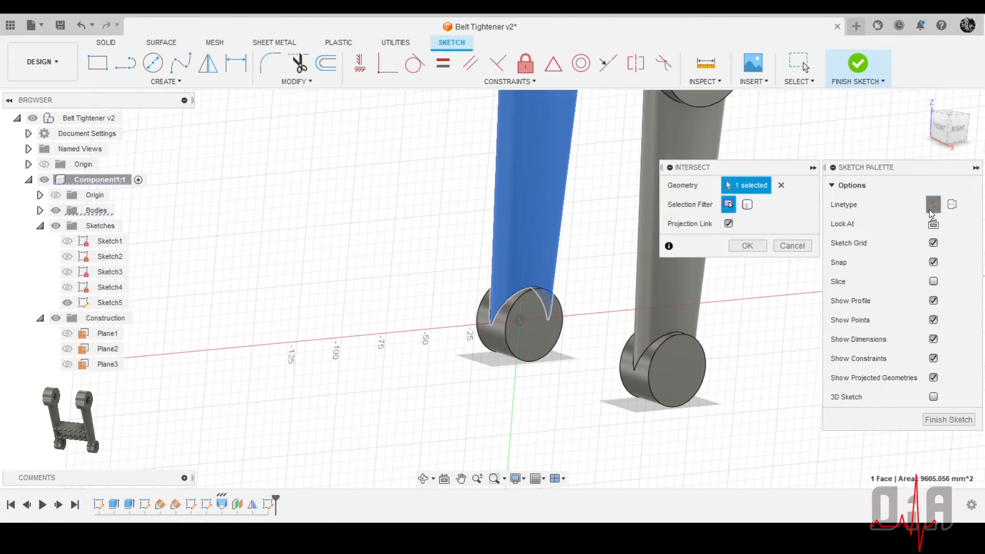
pyautogui.click(747, 246)
pyautogui.scroll(-3, 485, 224)
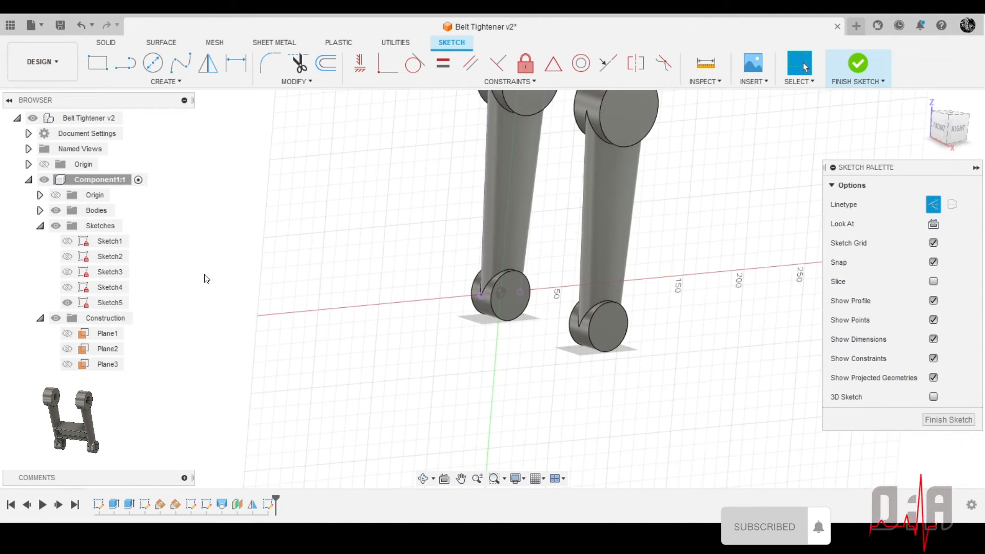
# Hide both arm bodies and view the sketch plane straight on, keeping the intersected arm edges in sight
pyautogui.click(40, 211)
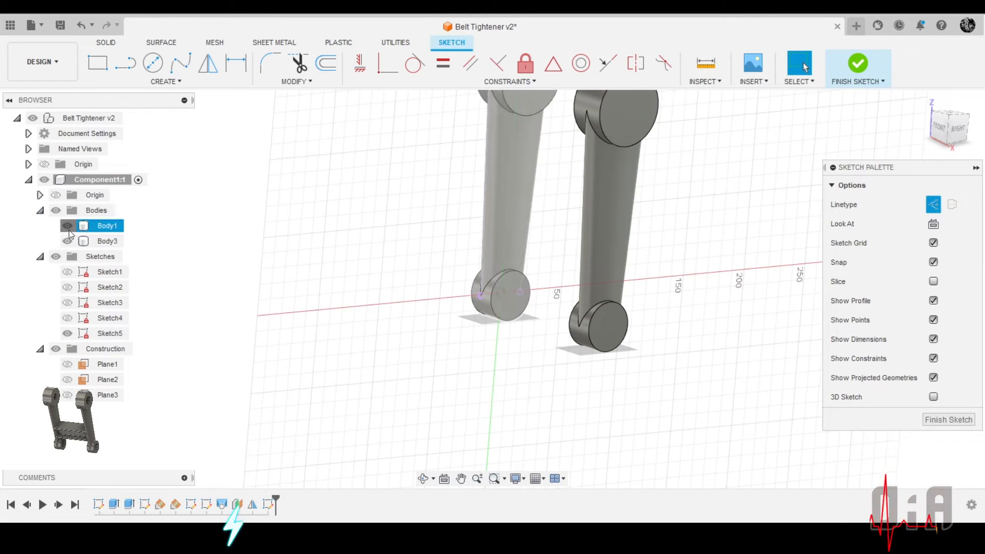
pyautogui.click(68, 228)
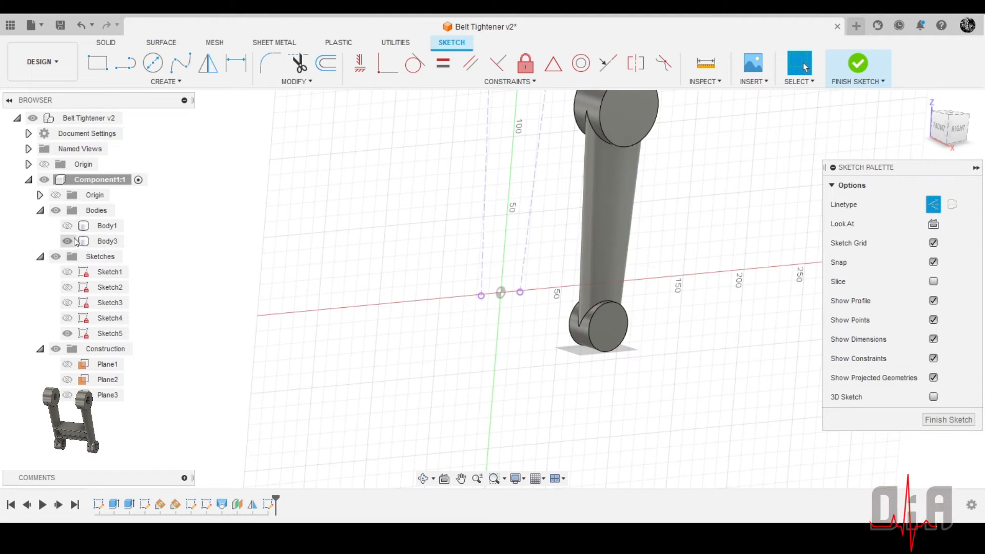
pyautogui.click(67, 241)
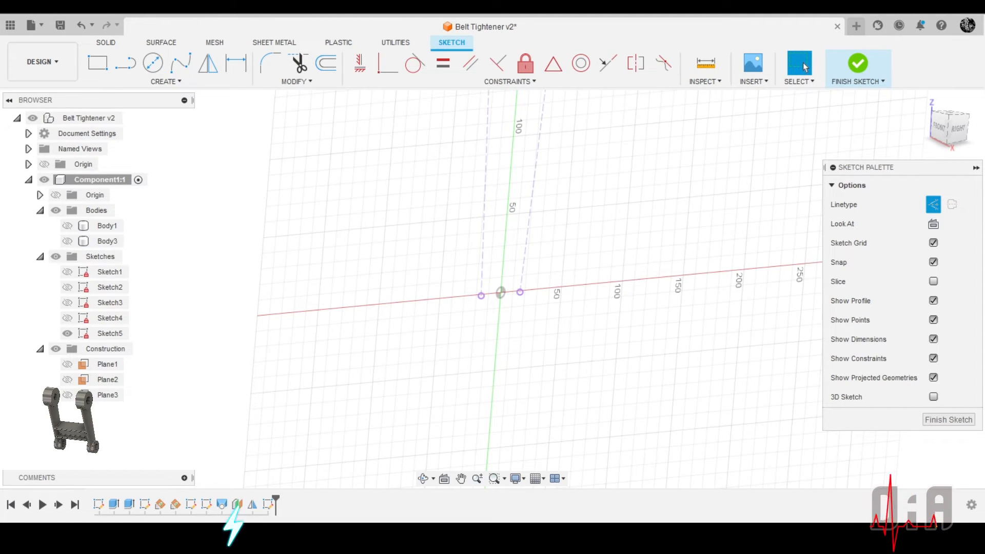
pyautogui.click(933, 224)
pyautogui.scroll(-1, 485, 293)
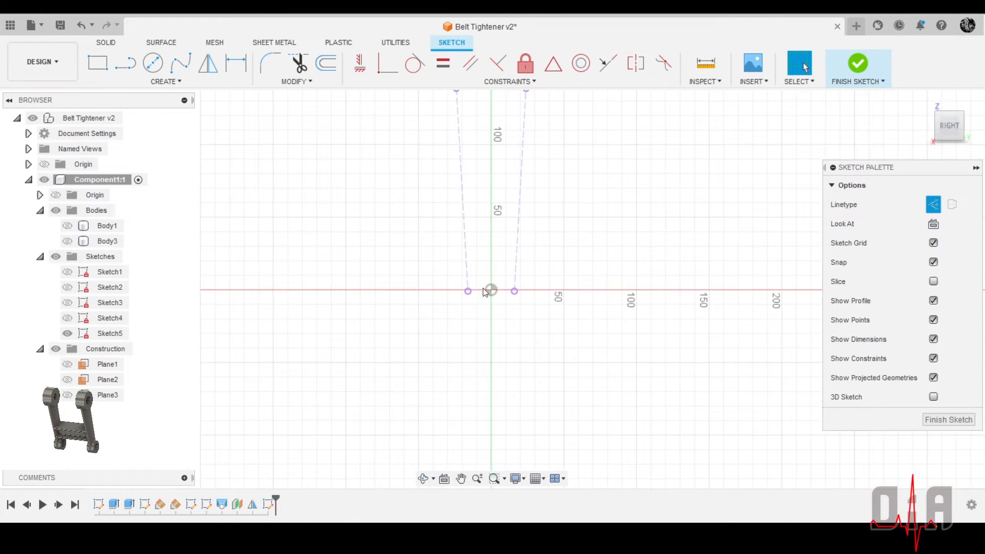
# Draw two parallel horizontal normal lines between the arm's dashed edges, about 37 mm long for the lower and 40 mm for the upper
pyautogui.click(125, 63)
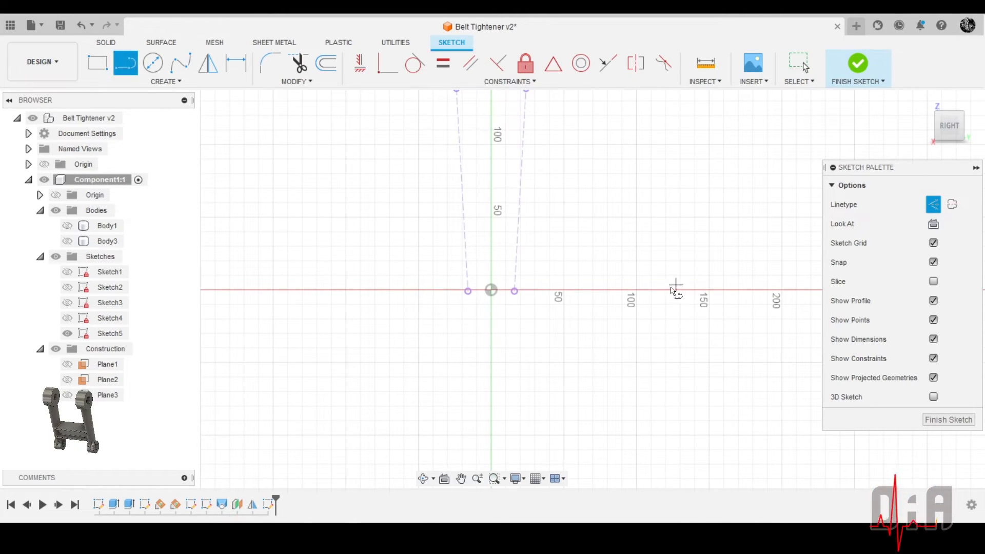
pyautogui.scroll(1, 509, 228)
pyautogui.scroll(2, 509, 229)
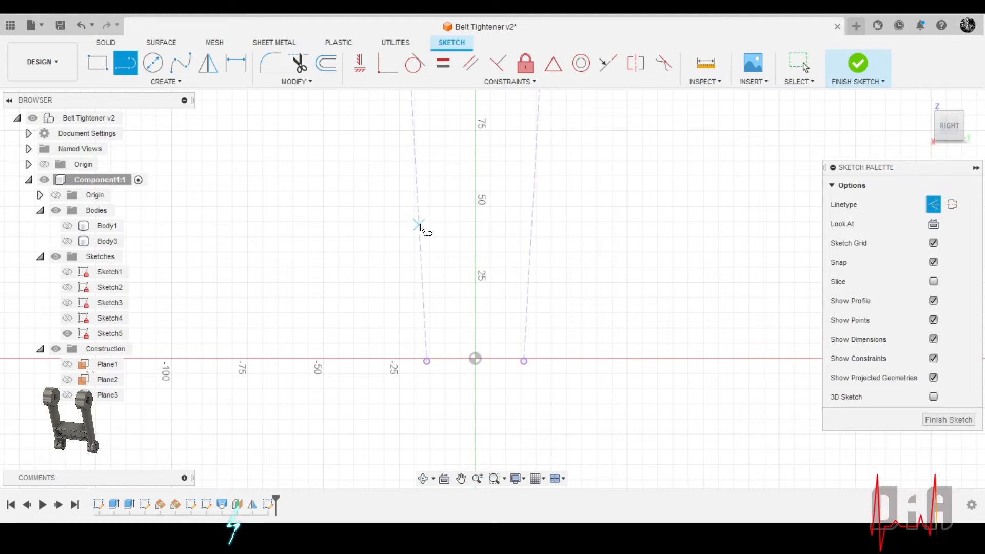
pyautogui.click(419, 225)
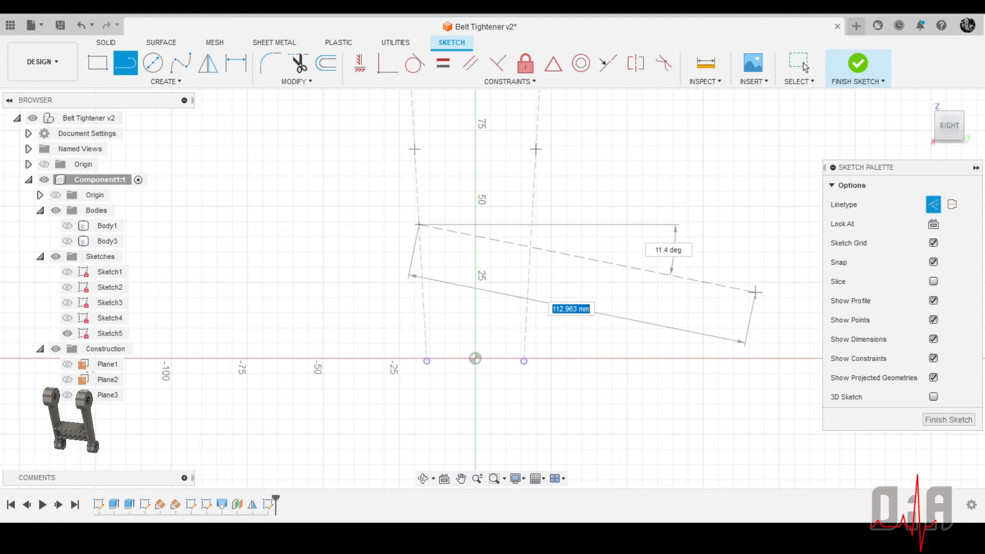
pyautogui.click(933, 205)
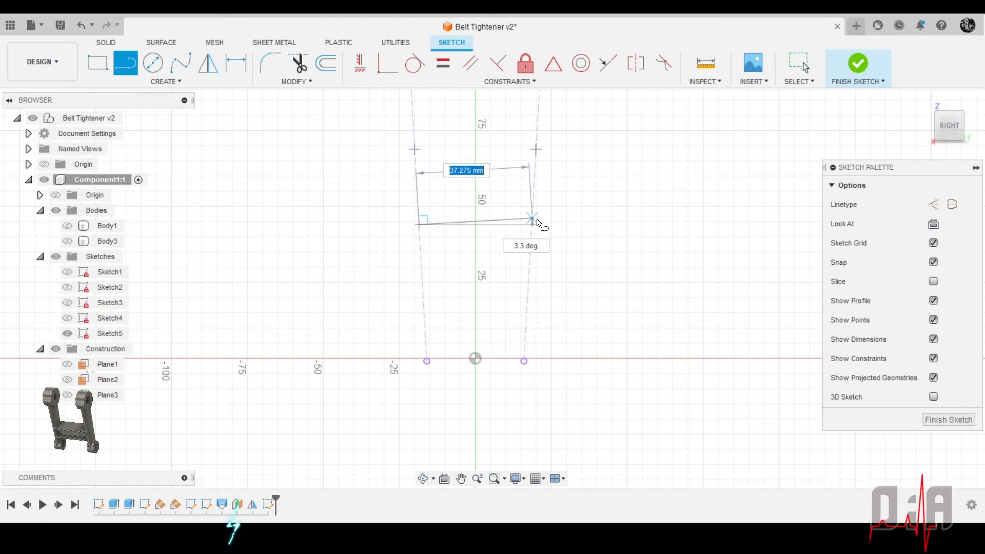
pyautogui.click(529, 224)
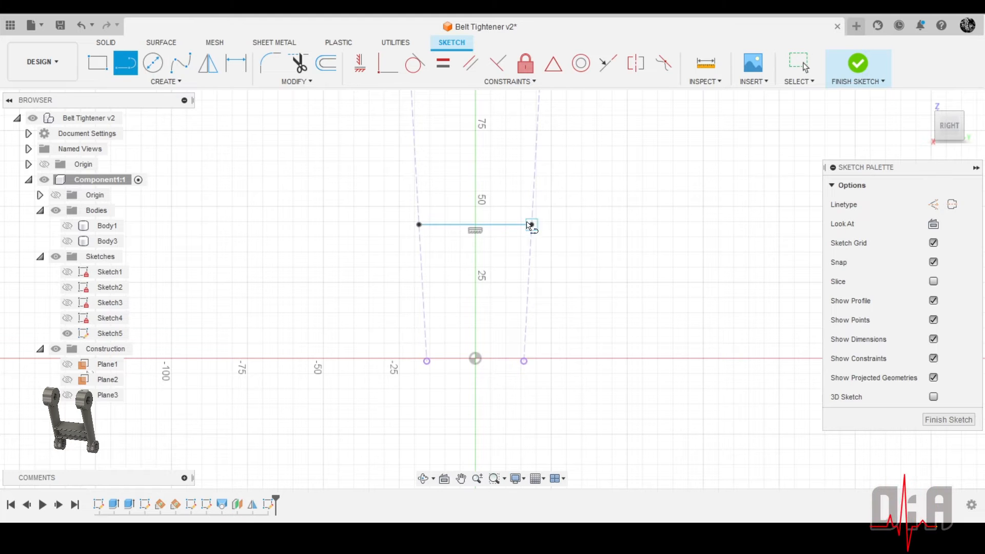
pyautogui.click(415, 150)
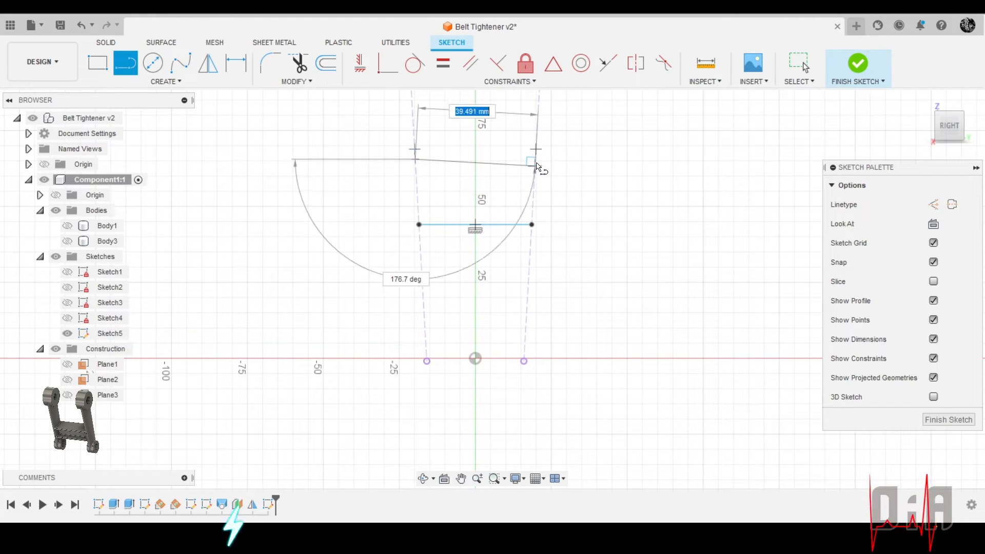
pyautogui.doubleClick(535, 159)
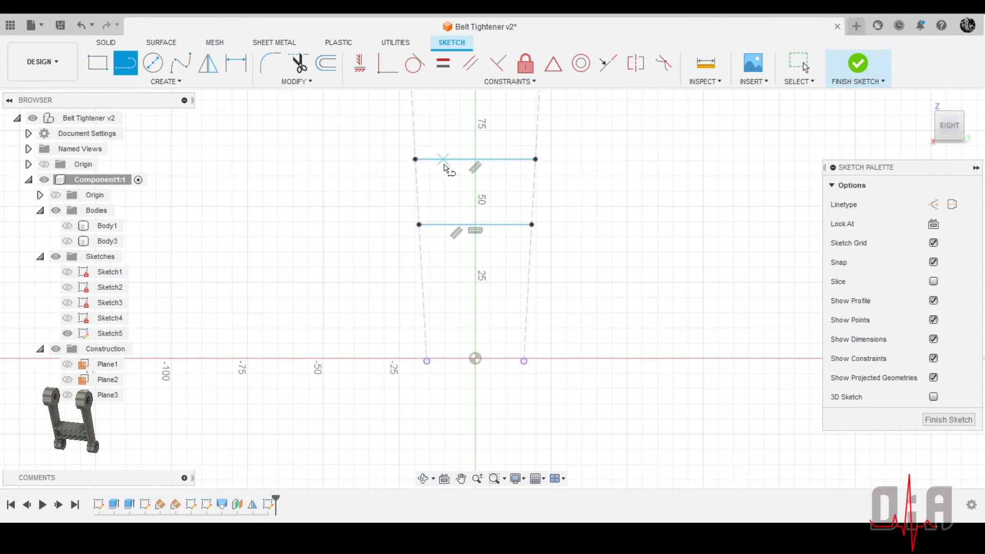
# Add two more parallel lines between the dashed edges, one just below the upper line and one just above the lower line
pyautogui.click(416, 172)
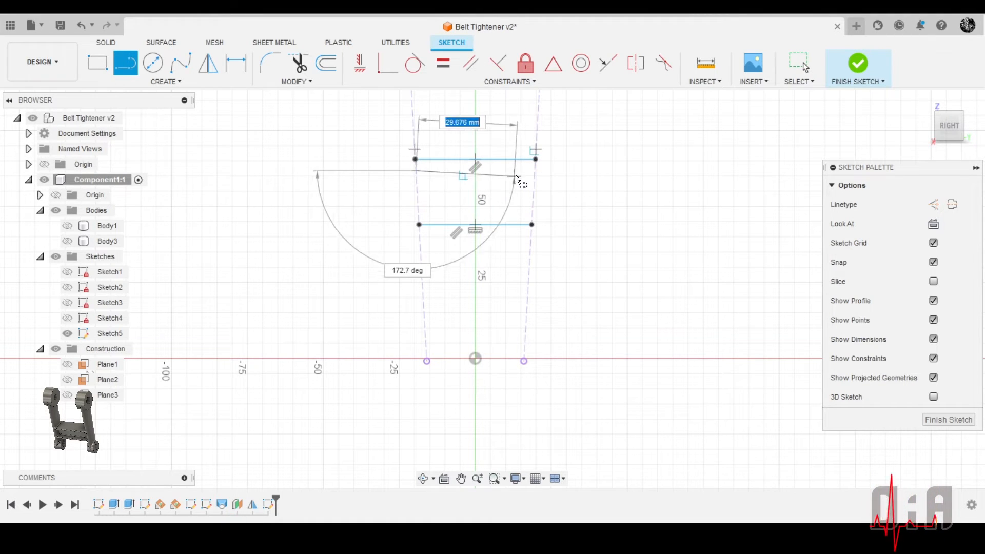
pyautogui.doubleClick(536, 170)
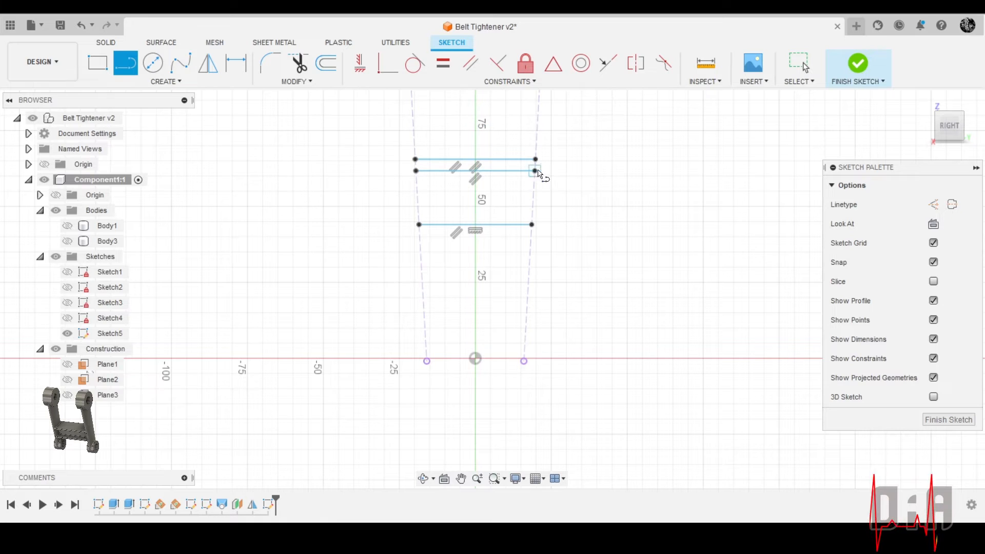
pyautogui.click(419, 212)
pyautogui.doubleClick(531, 212)
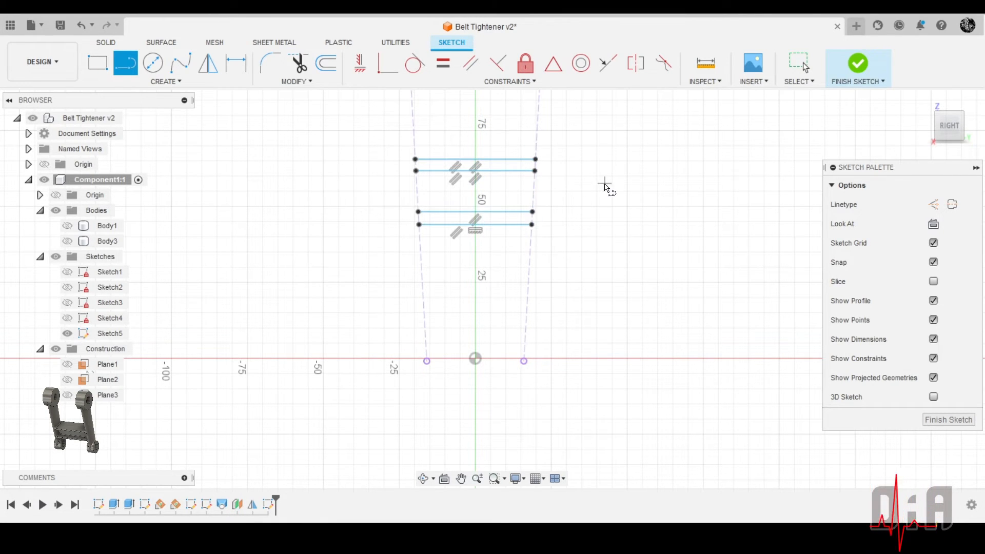
# Draw two vertical lines about 13.5 mm long between the inner horizontal lines, one on the vertical axis and one about 2.2 mm beside it
pyautogui.scroll(5, 457, 175)
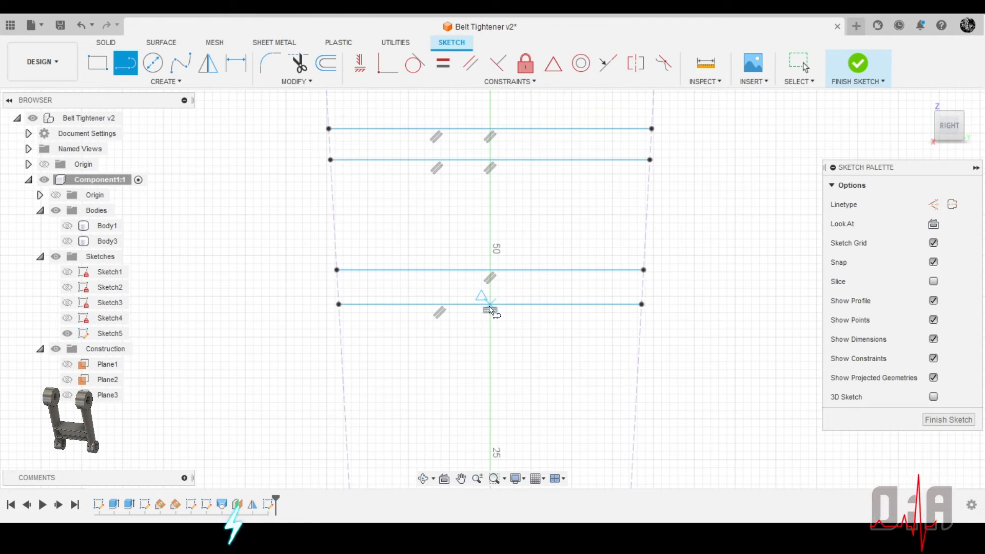
pyautogui.click(491, 269)
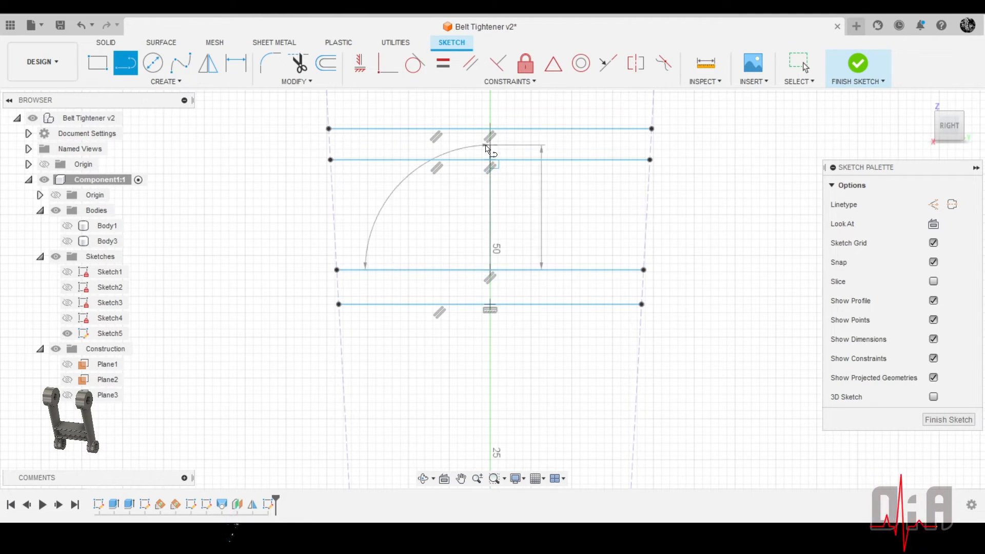
pyautogui.doubleClick(490, 159)
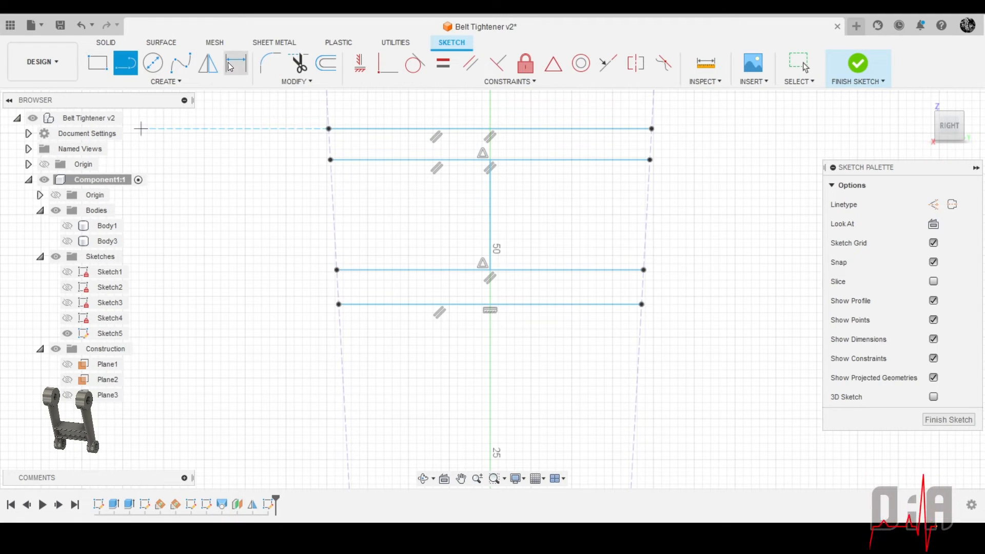
pyautogui.click(471, 161)
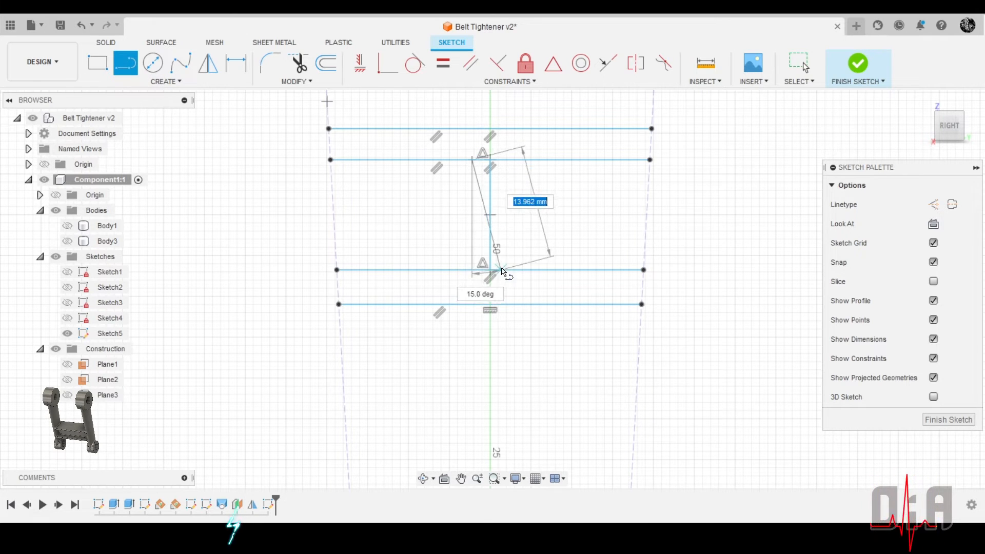
pyautogui.doubleClick(472, 270)
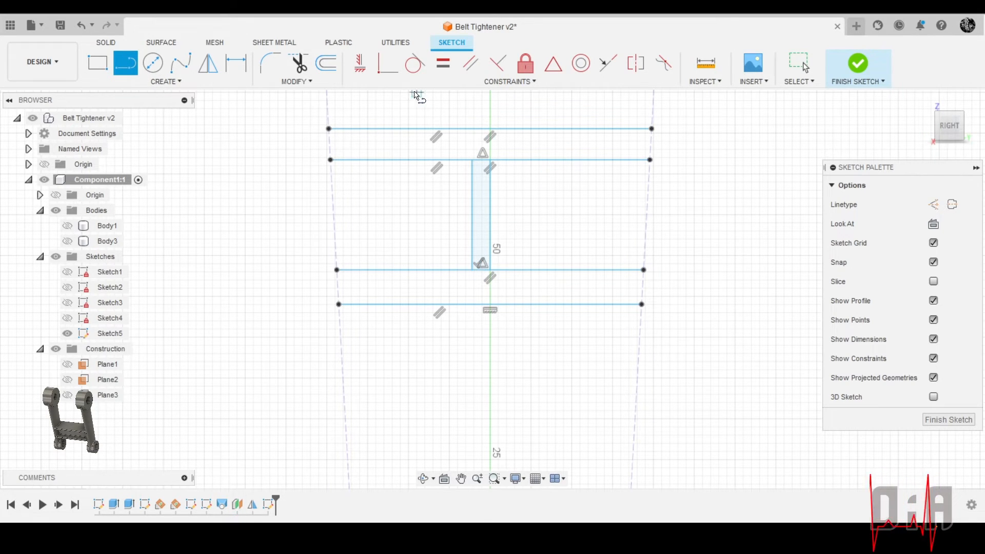
# Dimension the distance between the two vertical lines and set it to 2 mm
pyautogui.click(240, 64)
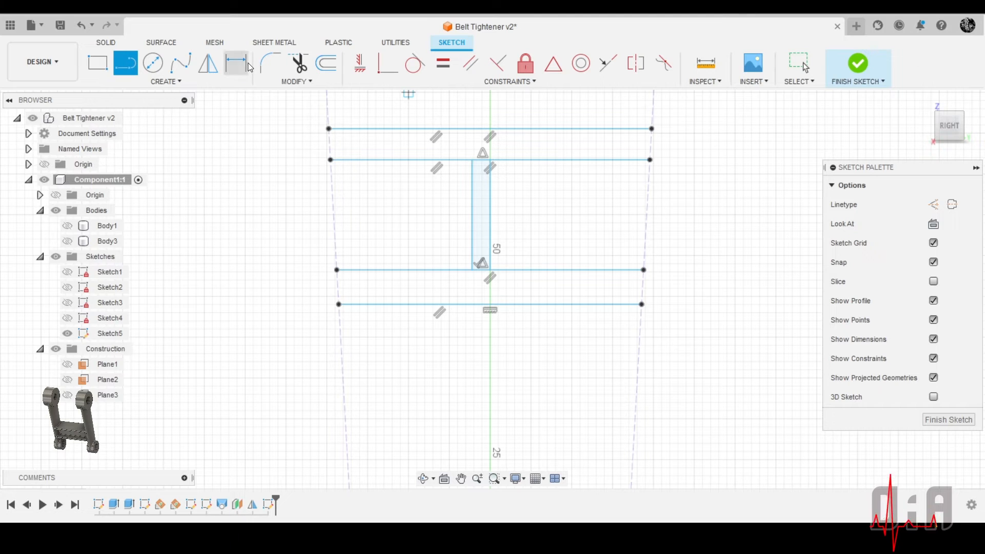
pyautogui.click(491, 227)
pyautogui.click(473, 224)
pyautogui.click(309, 228)
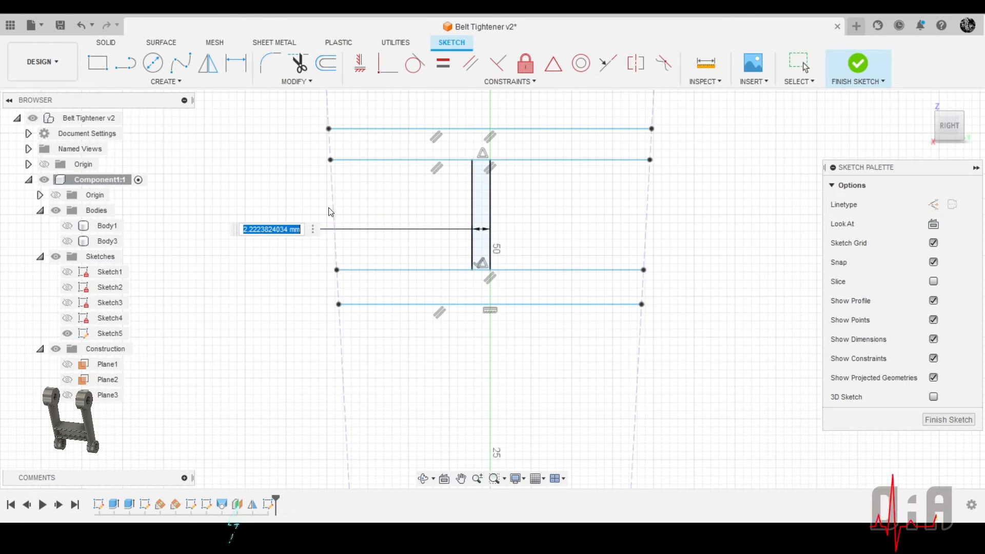
pyautogui.write('2')
pyautogui.press('Return')
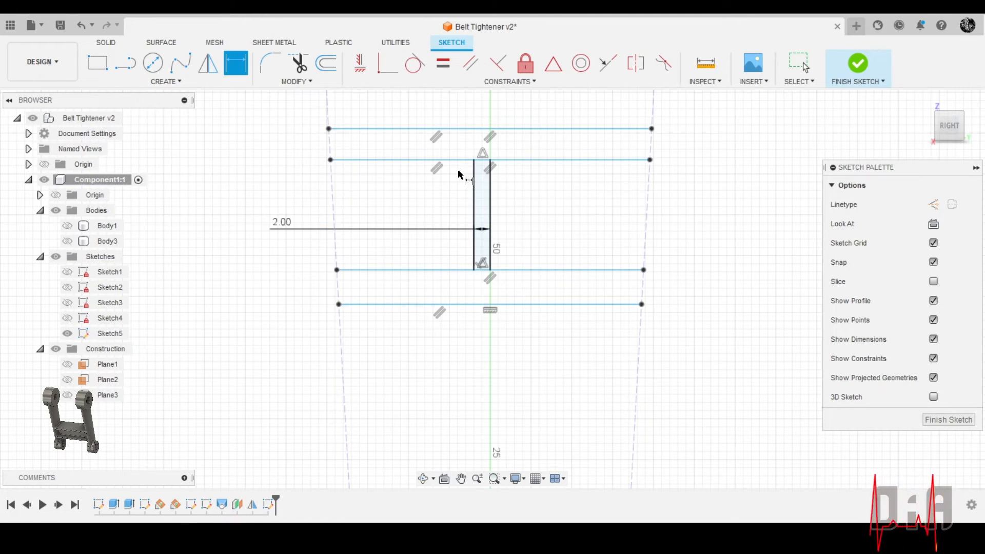
# Mirror the vertical line on the axis about the neighbouring vertical line and convert that mirror line to construction
pyautogui.click(210, 67)
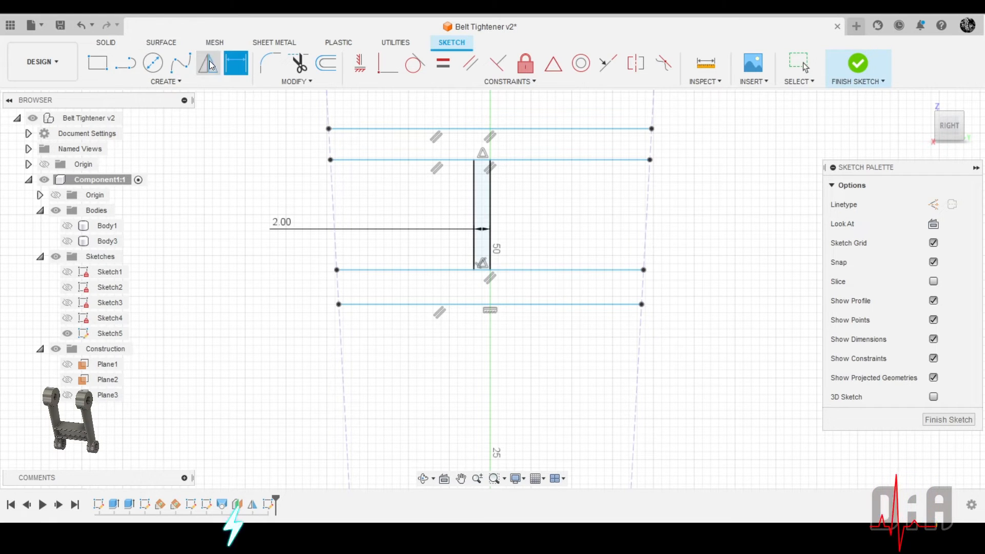
pyautogui.click(490, 236)
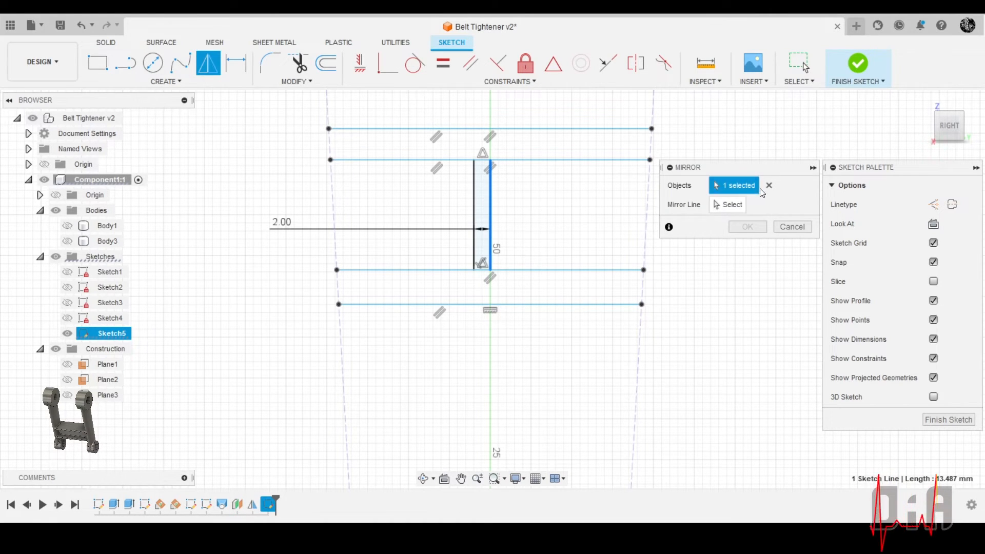
pyautogui.click(475, 204)
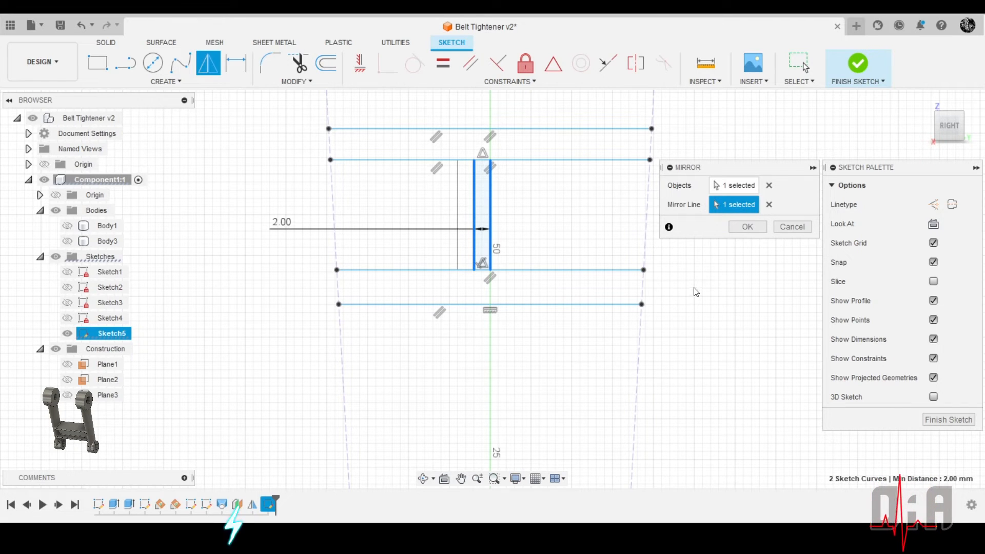
pyautogui.click(734, 226)
pyautogui.click(474, 223)
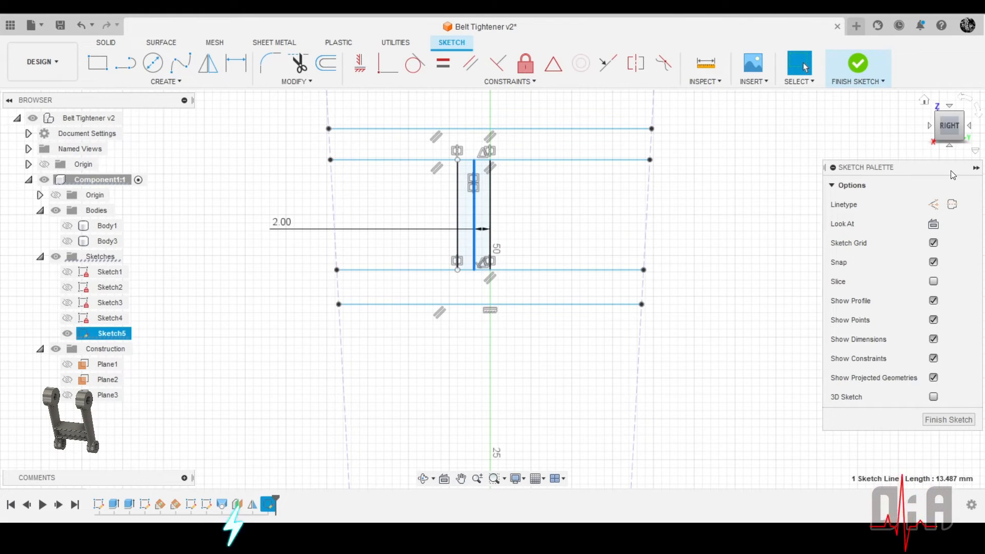
pyautogui.click(934, 205)
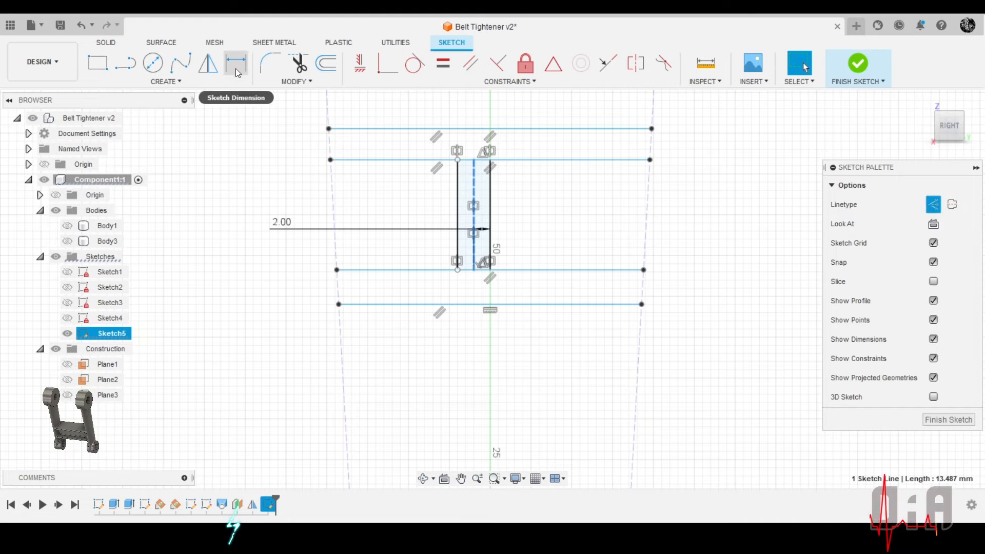
pyautogui.click(236, 59)
pyautogui.click(354, 270)
pyautogui.click(345, 160)
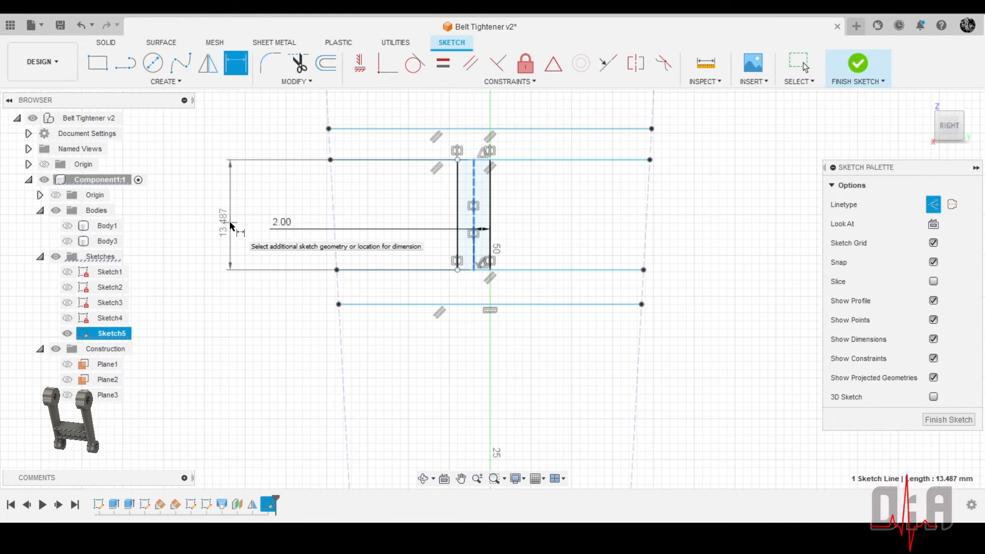
pyautogui.press('Escape')
pyautogui.click(236, 63)
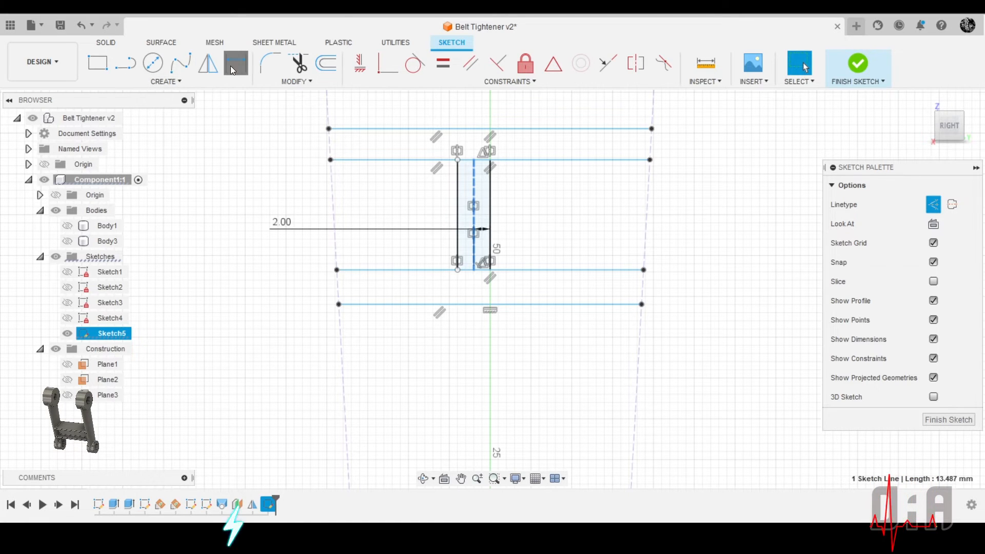
pyautogui.click(351, 270)
pyautogui.click(345, 159)
pyautogui.press('Escape')
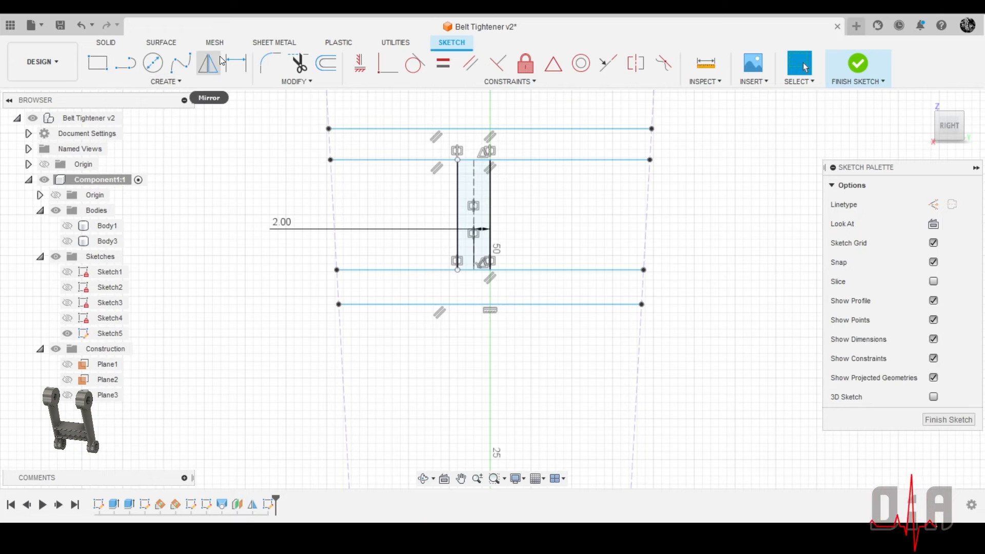
# Dimension the distance between the two upper horizontal lines and set it to 4 mm
pyautogui.click(236, 63)
pyautogui.click(359, 159)
pyautogui.click(358, 128)
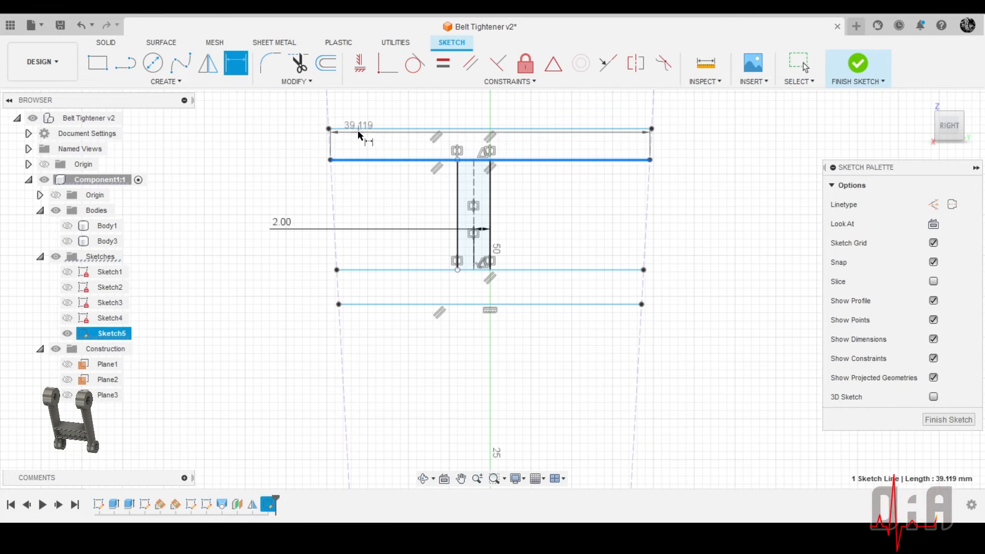
pyautogui.click(206, 149)
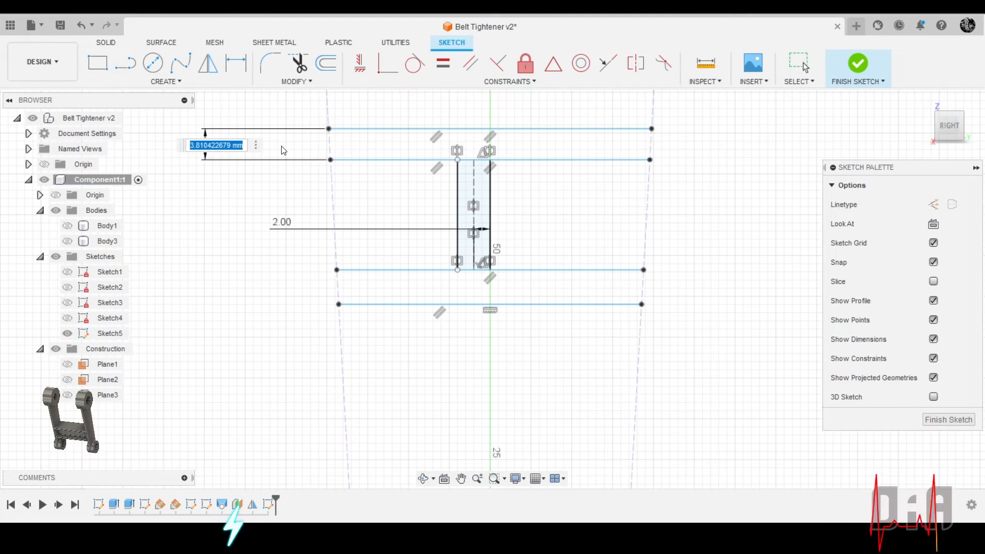
pyautogui.press('Return')
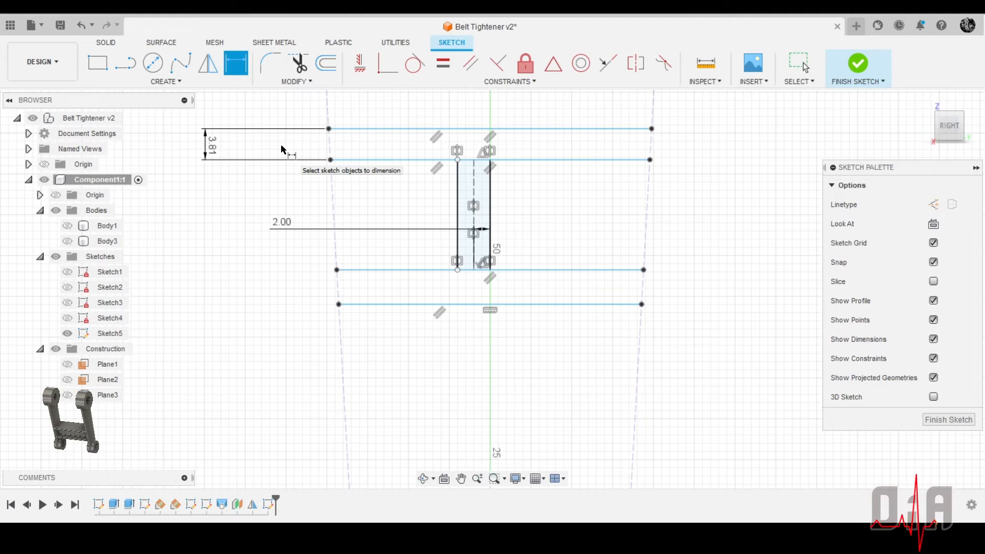
pyautogui.doubleClick(212, 146)
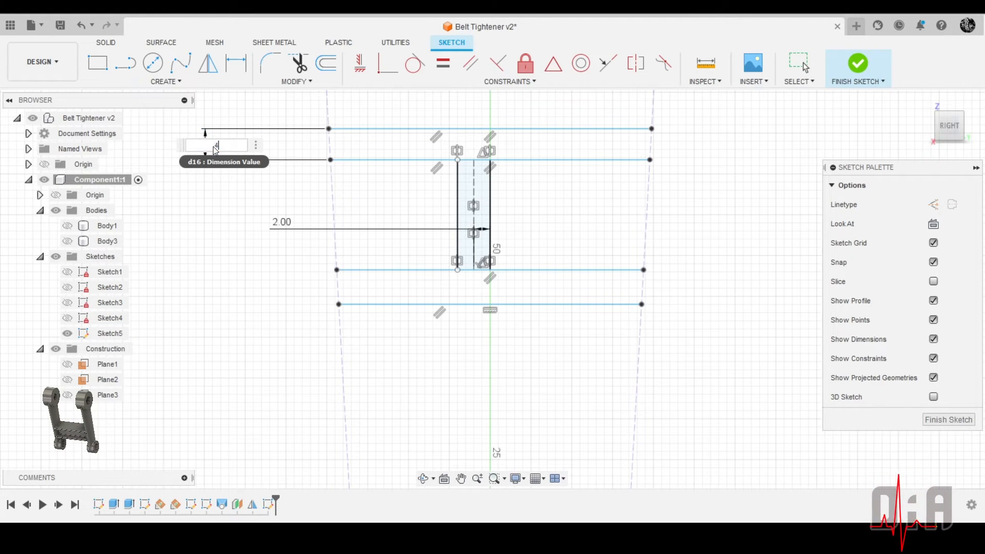
pyautogui.write('4')
pyautogui.press('Return')
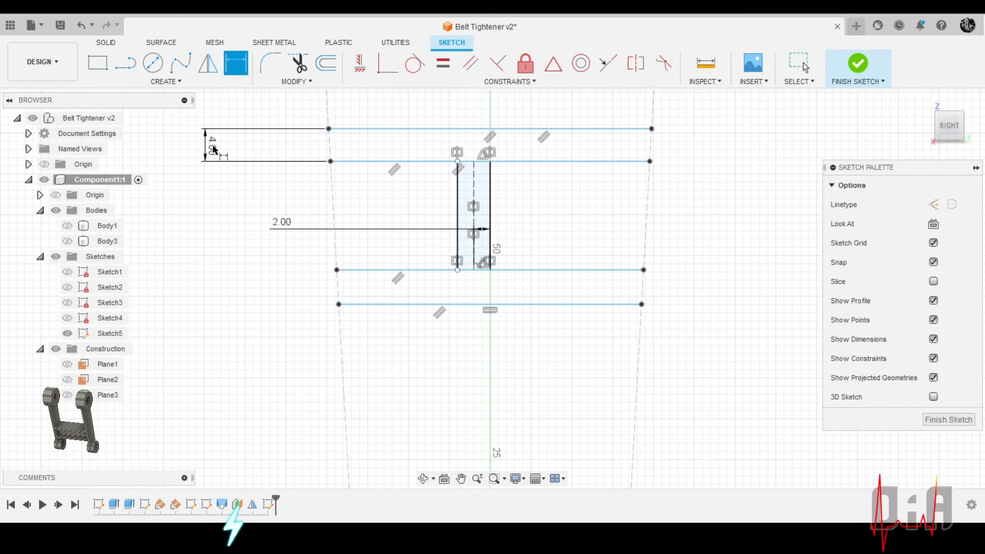
# Dimension the distance between the two lower horizontal lines, linking its value to the upper pair's 4 mm dimension
pyautogui.click(374, 276)
pyautogui.click(373, 306)
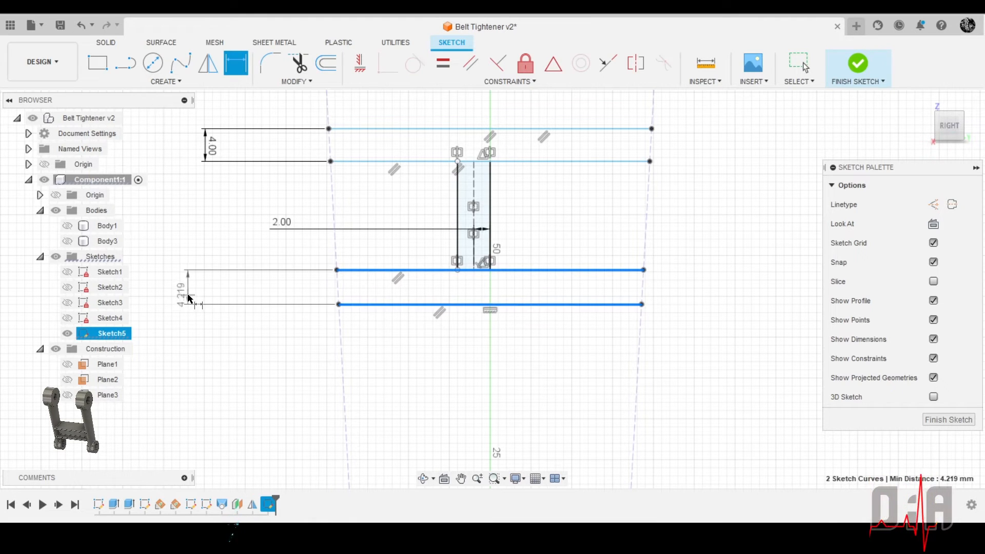
pyautogui.click(188, 295)
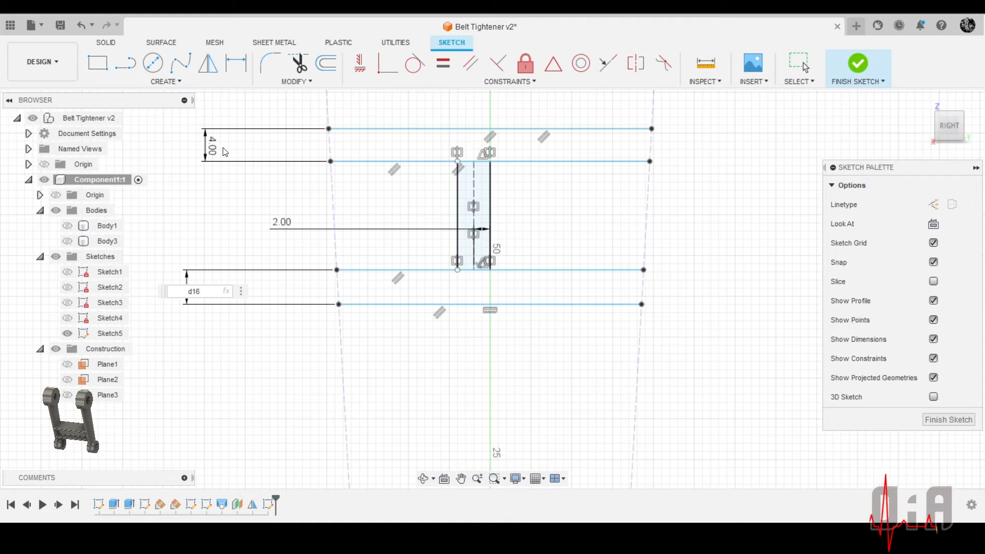
pyautogui.press('Return')
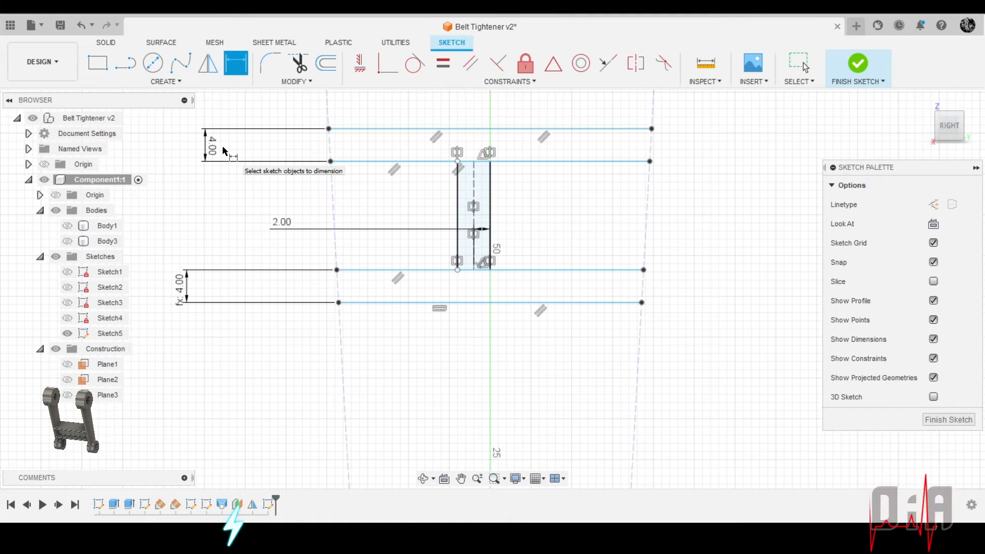
# Dimension the overall distance between the uppermost and lowermost horizontal lines and set it to 30 mm
pyautogui.click(600, 129)
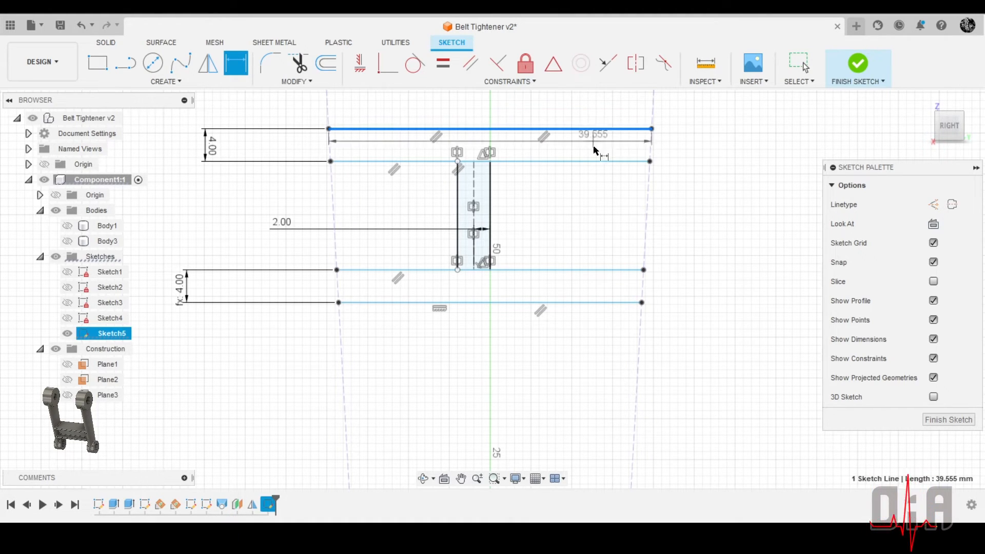
pyautogui.click(584, 303)
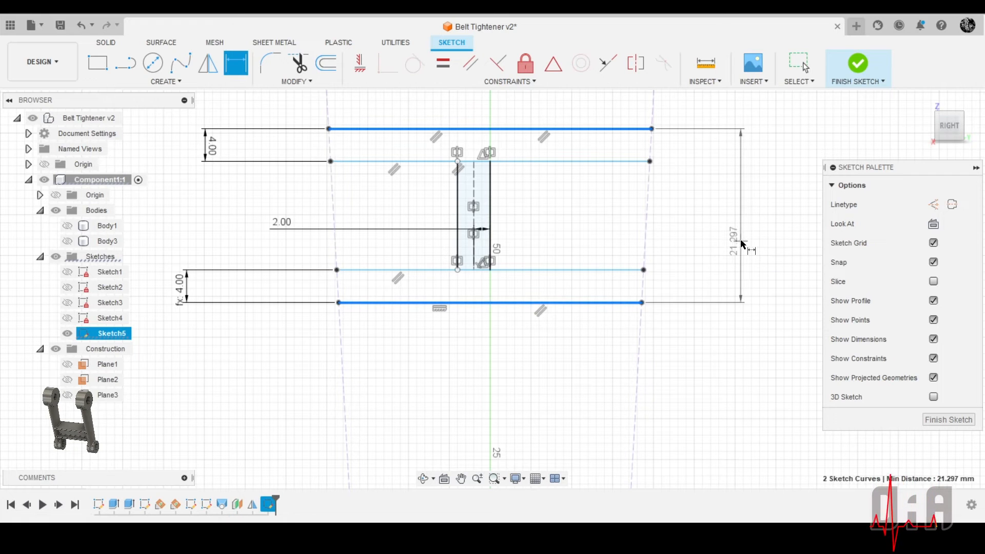
pyautogui.click(742, 245)
pyautogui.write('30')
pyautogui.press('Return')
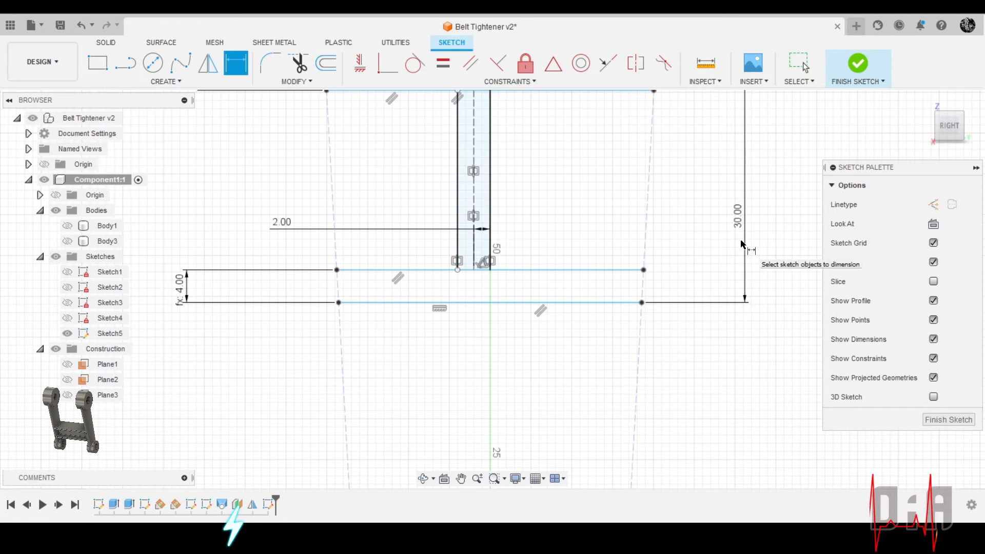
# Dimension the distance from the sketch origin to the lowermost horizontal line and set it to 26 mm
pyautogui.scroll(-2, 568, 323)
pyautogui.scroll(1, 542, 304)
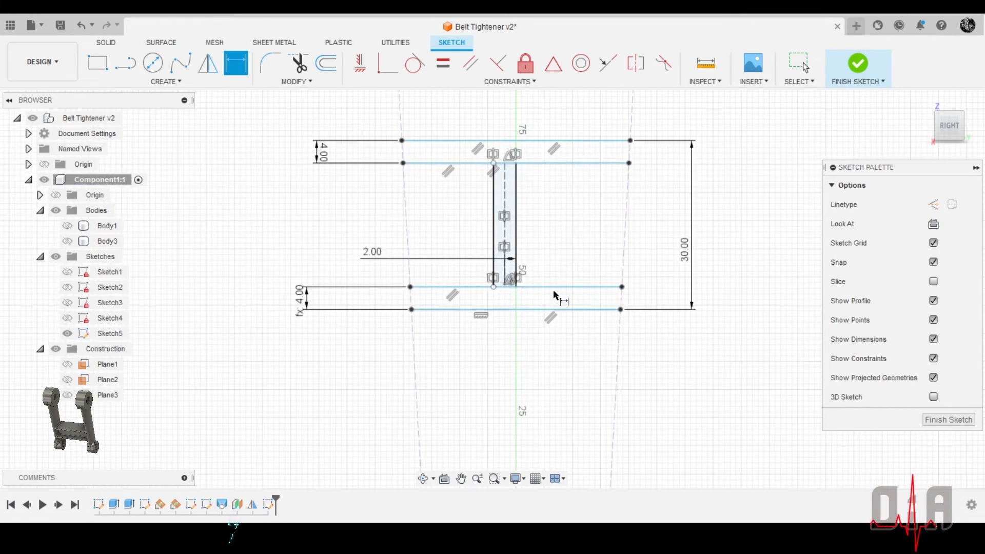
pyautogui.scroll(5, 531, 300)
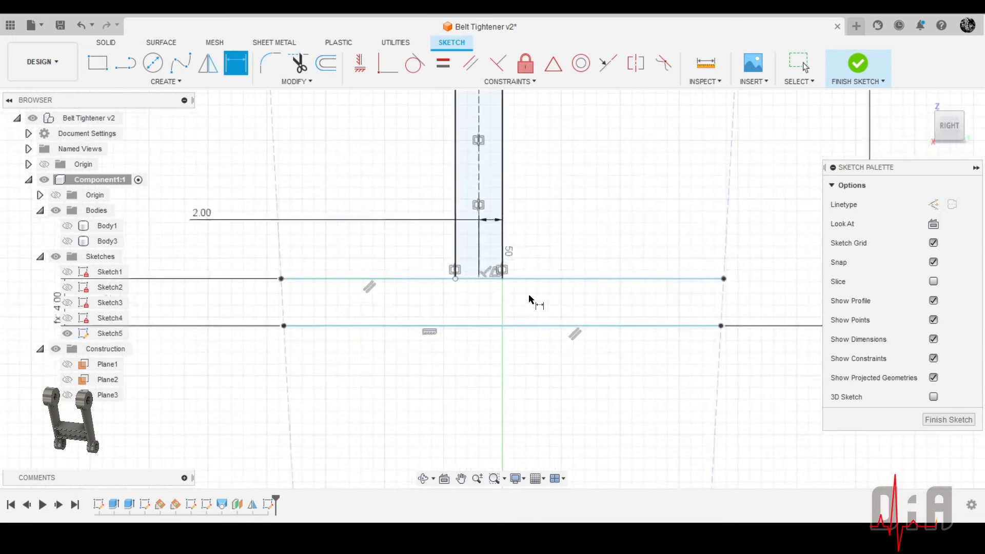
pyautogui.scroll(-5, 542, 283)
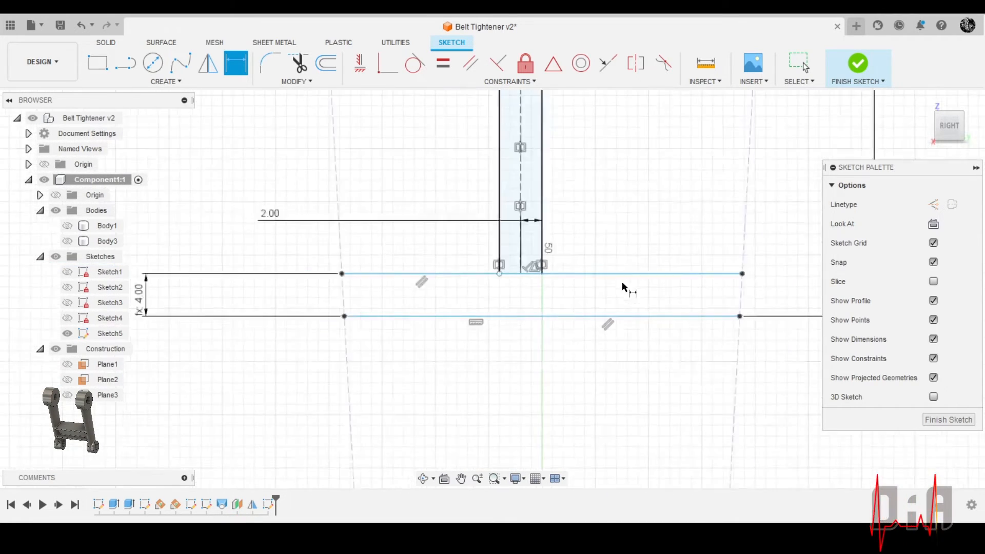
pyautogui.scroll(-2, 241, 208)
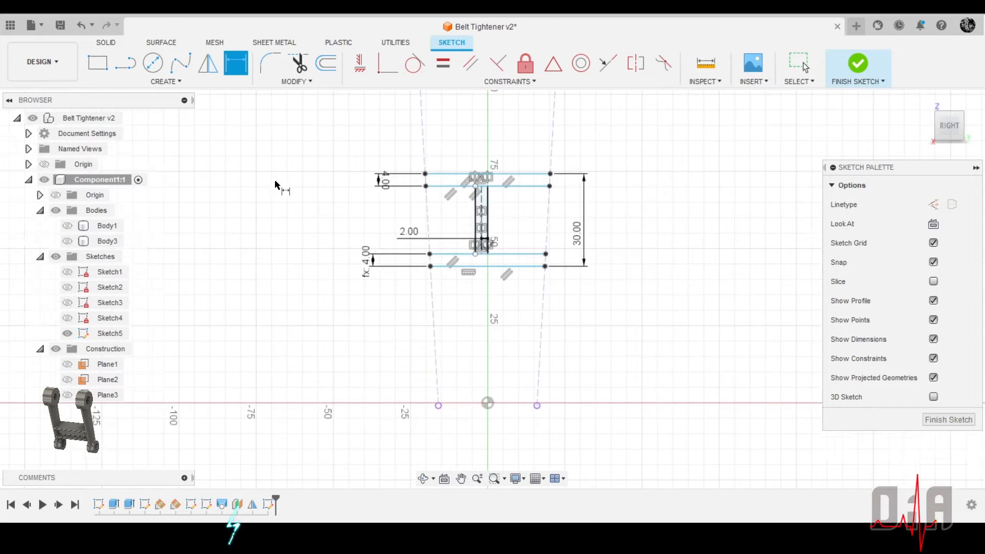
pyautogui.scroll(-1, 510, 277)
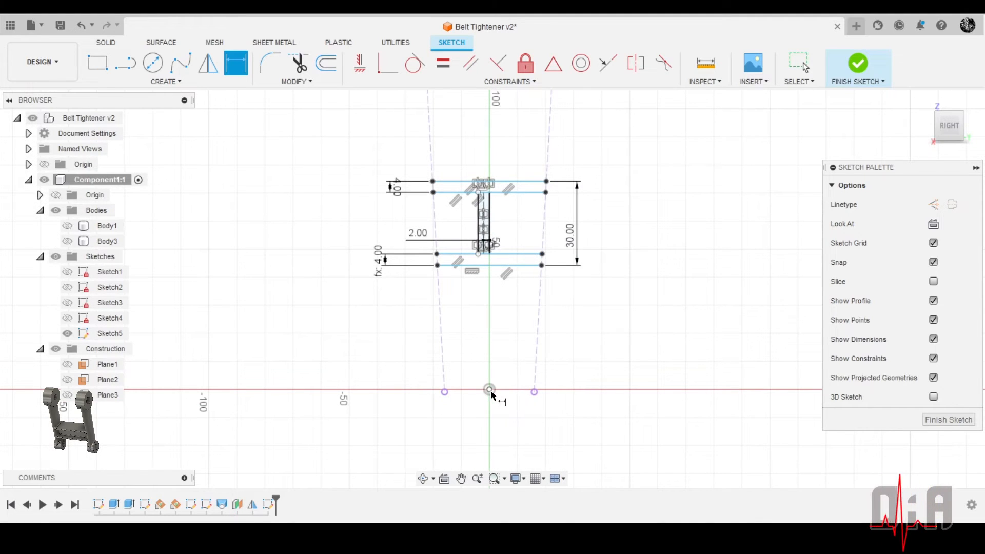
pyautogui.click(490, 391)
pyautogui.click(510, 265)
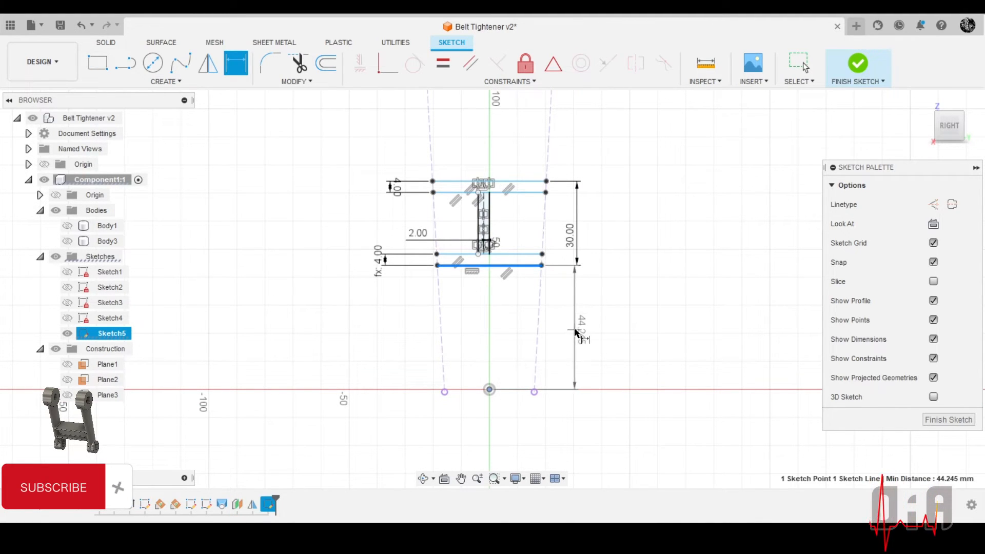
pyautogui.click(577, 333)
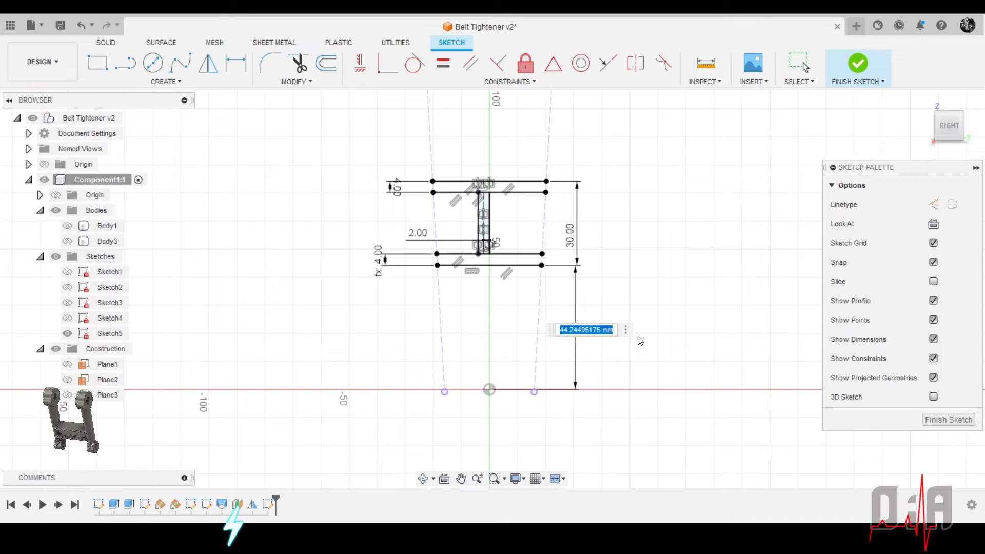
pyautogui.press('Return')
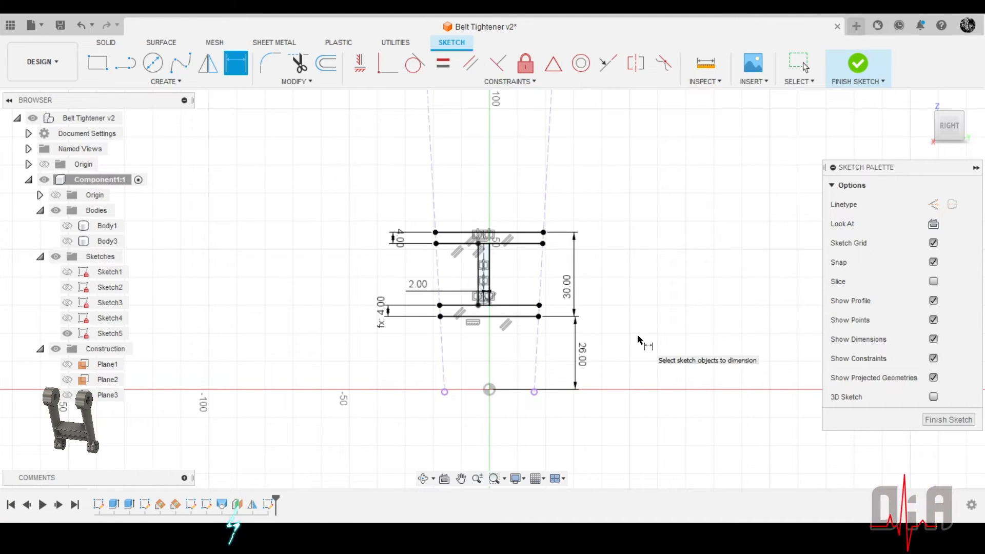
# Show Body1 briefly to check the profile's position on the arm, and hide it again
pyautogui.scroll(-2, 616, 323)
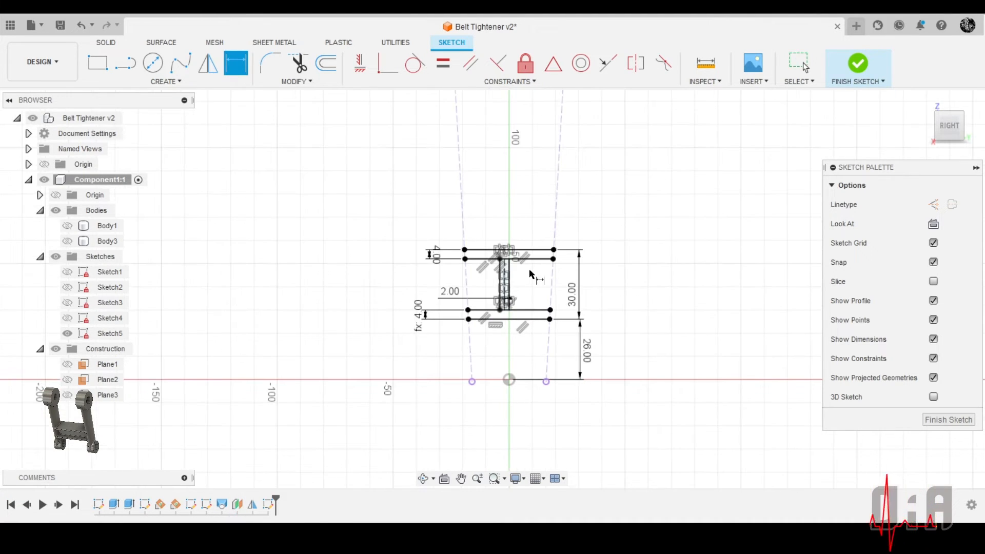
pyautogui.click(67, 226)
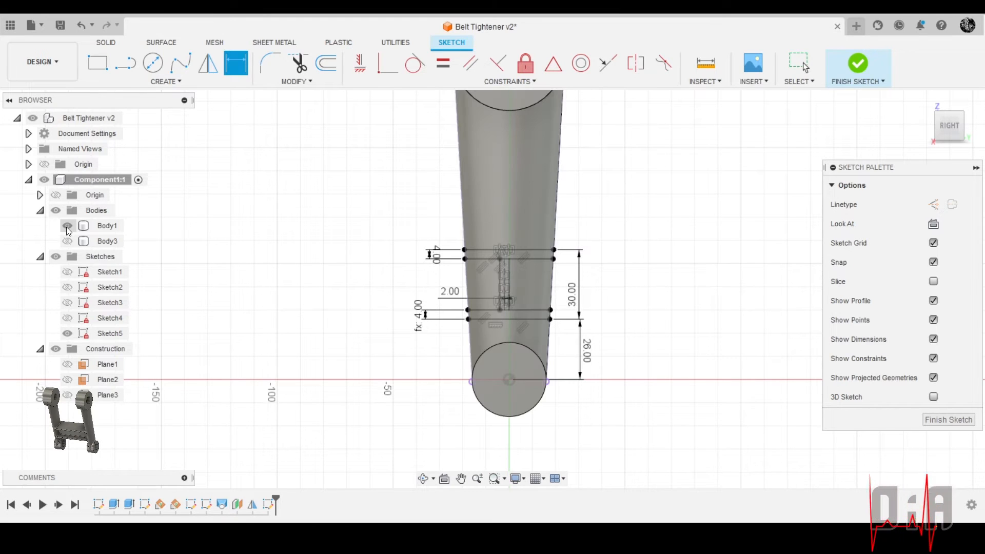
pyautogui.click(67, 226)
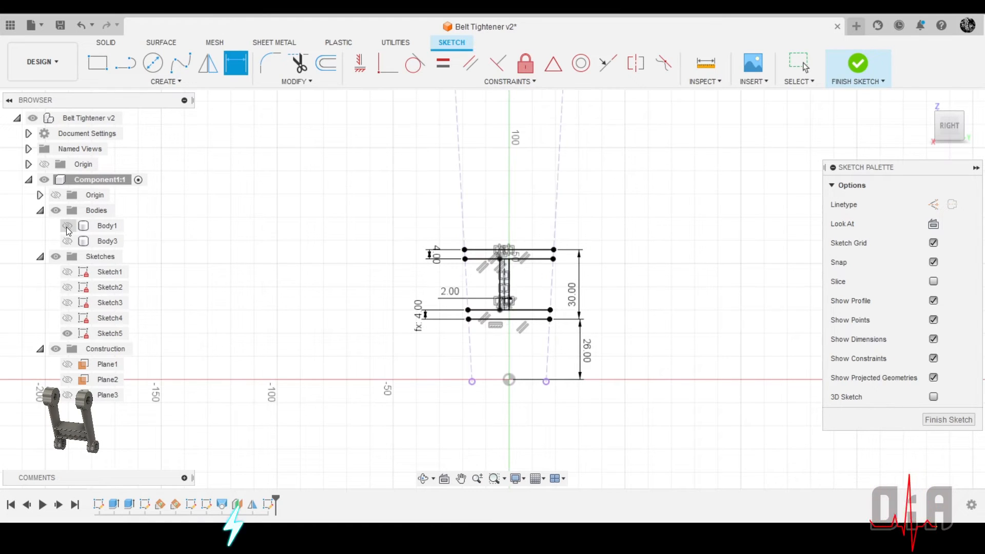
# Close both ends of the lower flange with lines about 4 mm long joining the endpoints of its horizontal lines
pyautogui.click(125, 63)
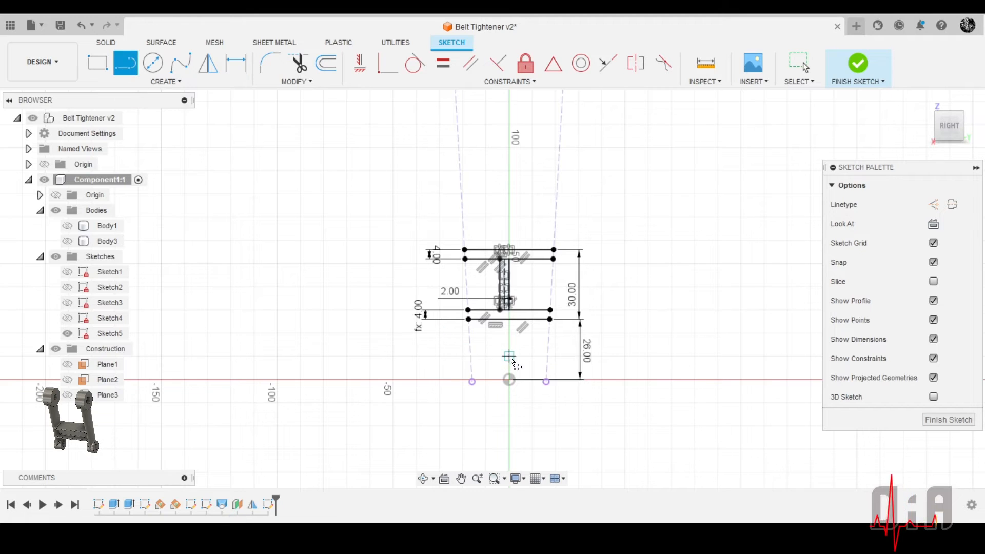
pyautogui.scroll(5, 480, 336)
pyautogui.click(444, 270)
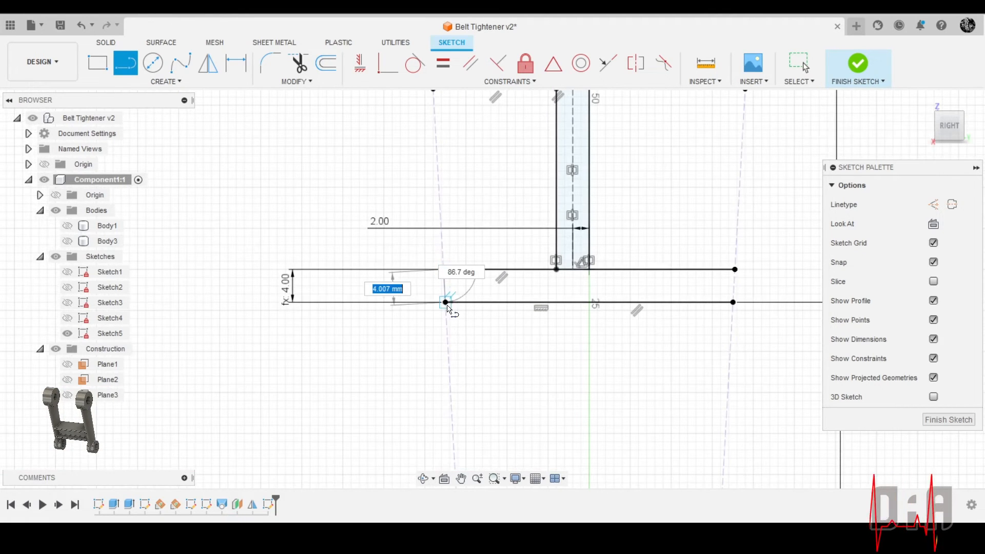
pyautogui.click(445, 302)
pyautogui.click(735, 269)
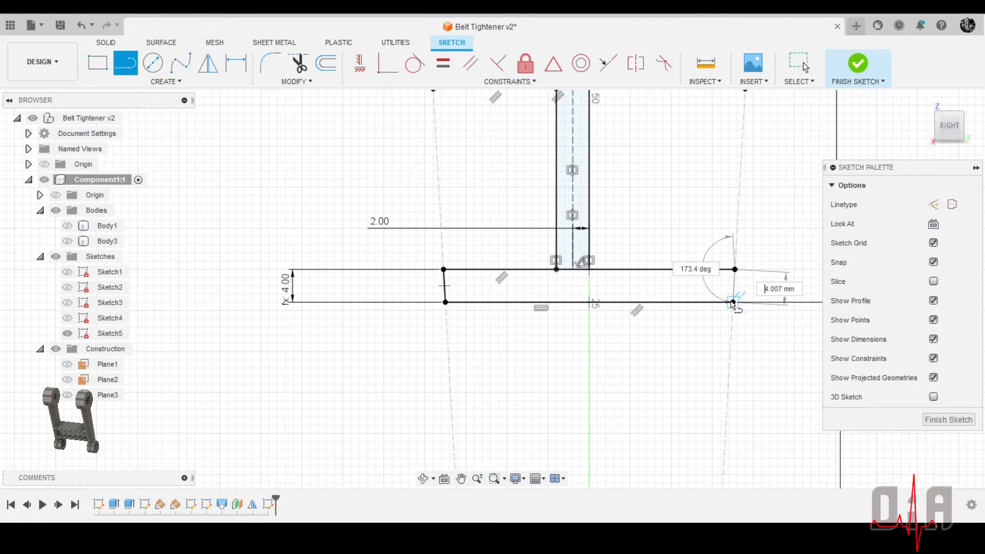
pyautogui.click(733, 302)
# Close both ends of the upper flange with short lines joining the endpoints of its horizontal lines
pyautogui.scroll(-3, 633, 352)
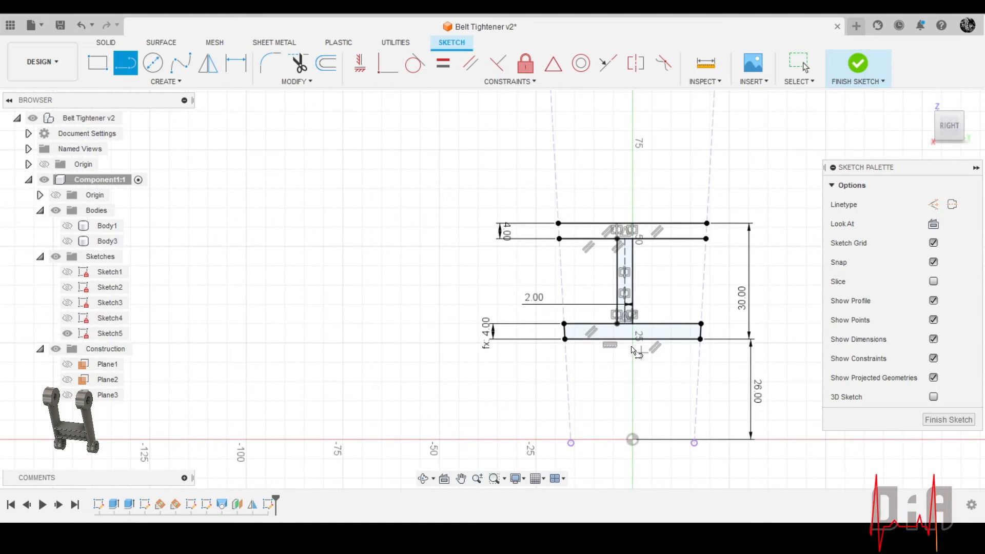
pyautogui.click(558, 223)
pyautogui.click(560, 239)
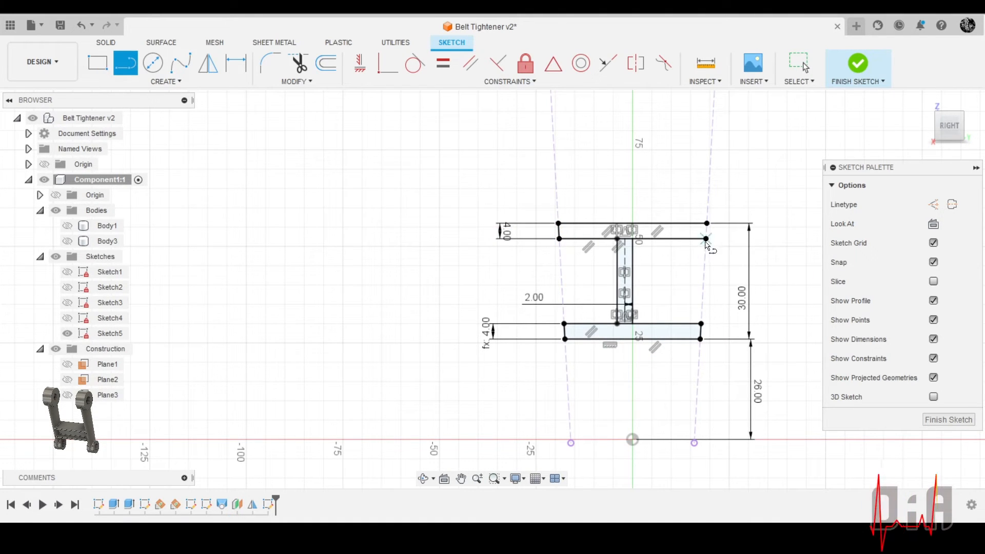
pyautogui.click(707, 224)
pyautogui.click(706, 238)
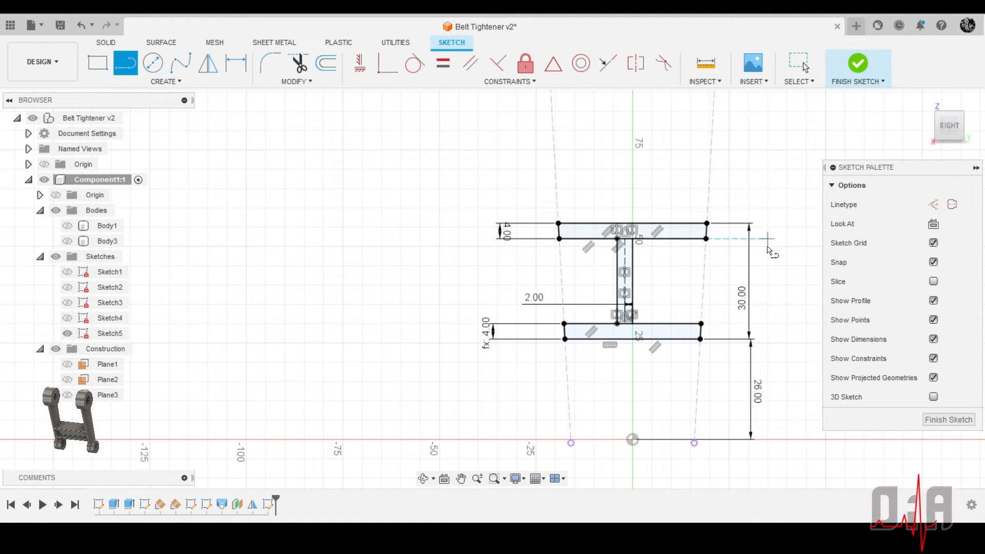
# Finish the cross-brace sketch and make Body1 and Body3 visible again
pyautogui.scroll(-2, 608, 307)
pyautogui.scroll(5, 608, 307)
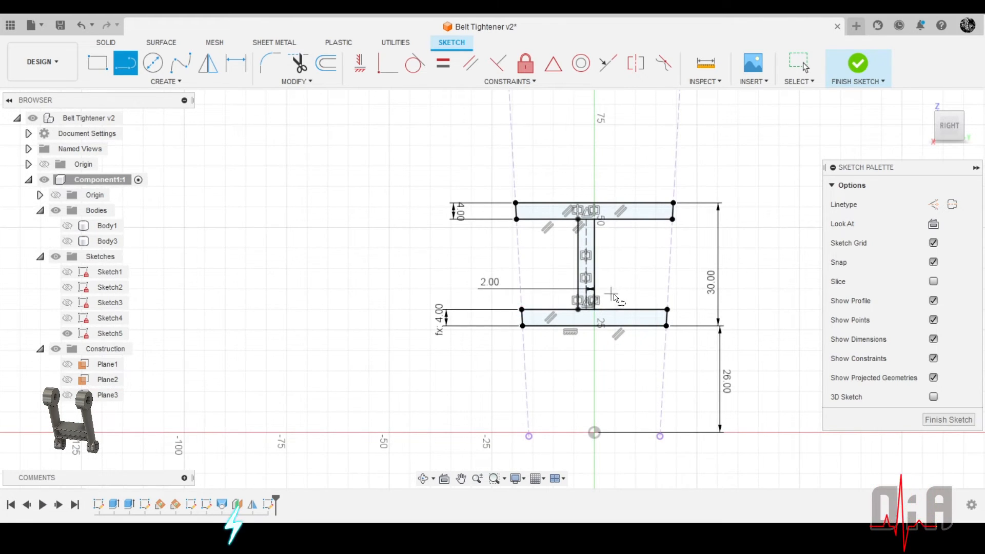
pyautogui.scroll(5, 609, 315)
pyautogui.scroll(-4, 586, 337)
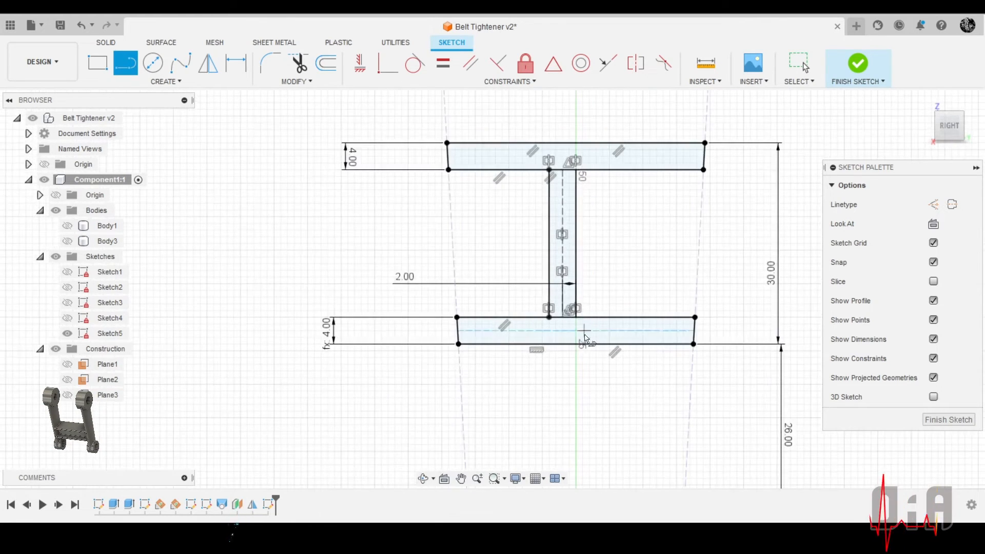
pyautogui.click(934, 420)
pyautogui.moveTo(660, 346)
pyautogui.keyDown('shift'); pyautogui.mouseDown(button='middle')
pyautogui.moveTo(683, 252)
pyautogui.moveTo(743, 299)
pyautogui.mouseUp(button='middle'); pyautogui.keyUp('shift')
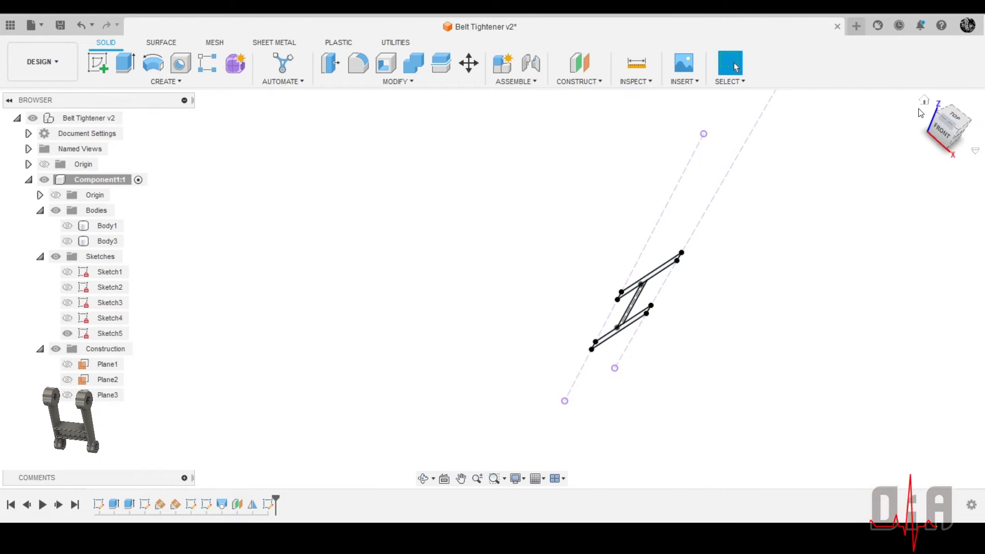
pyautogui.click(67, 226)
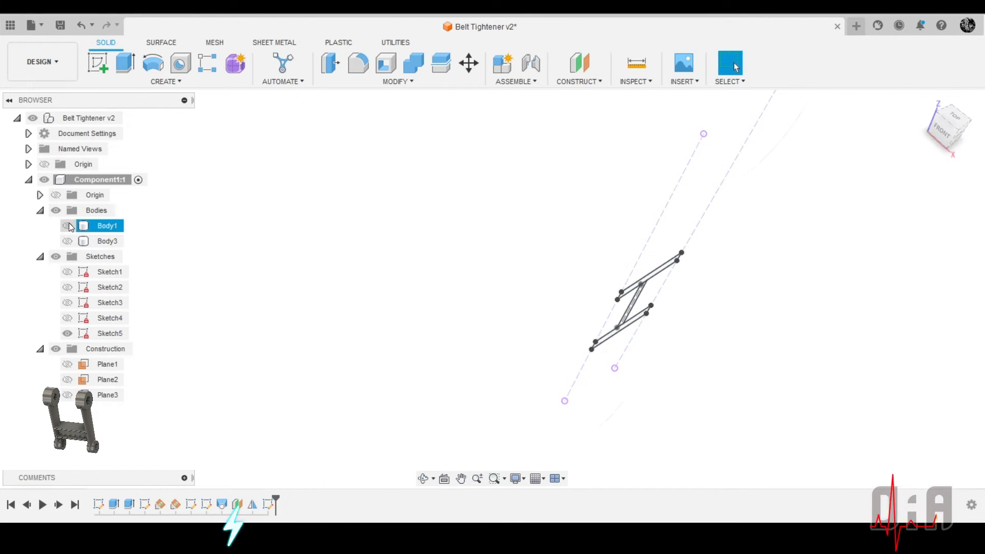
pyautogui.click(67, 241)
pyautogui.scroll(-4, 354, 292)
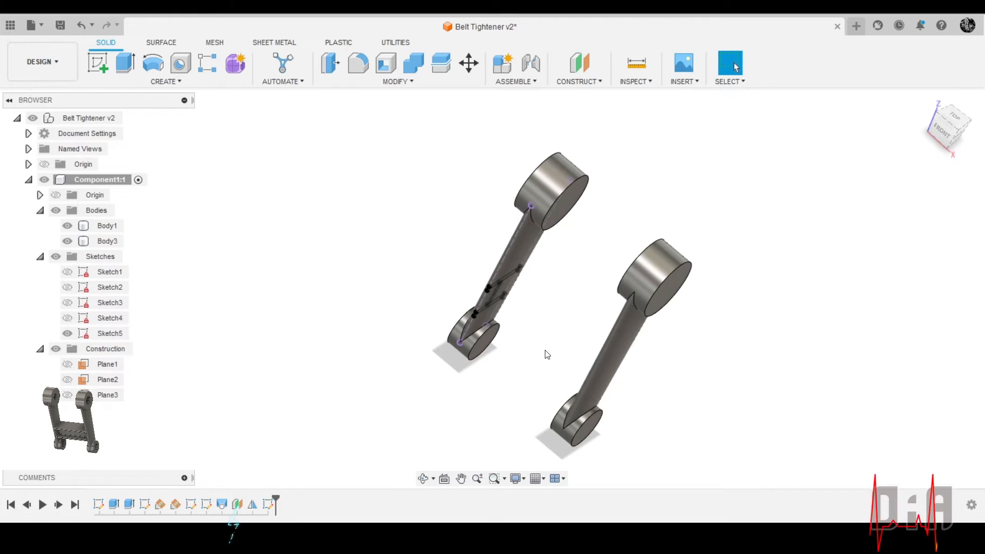
pyautogui.scroll(4, 548, 364)
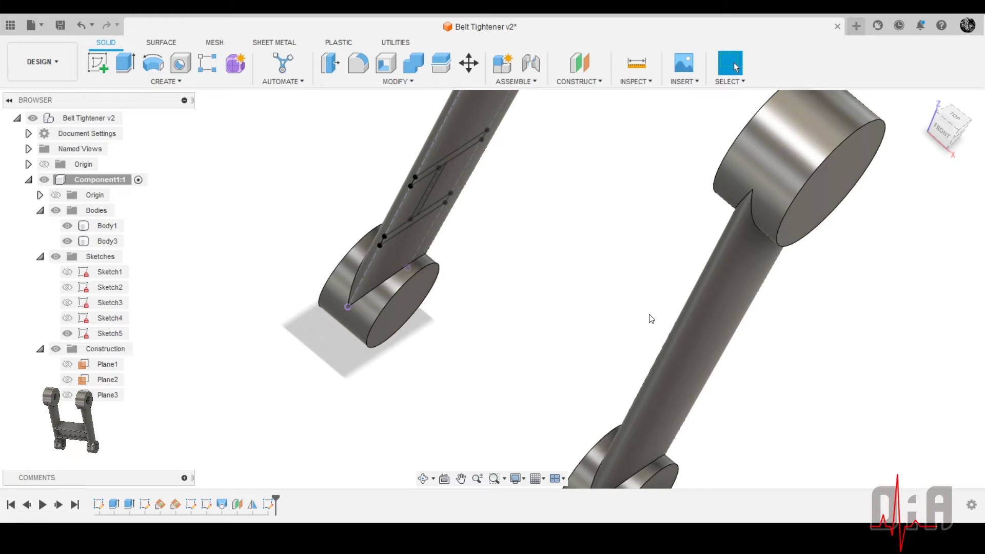
pyautogui.click(679, 358)
pyautogui.keyDown('shift'); pyautogui.moveTo(679, 358); pyautogui.dragTo(649, 351, button='middle'); pyautogui.keyUp('shift')
pyautogui.scroll(-5, 729, 199)
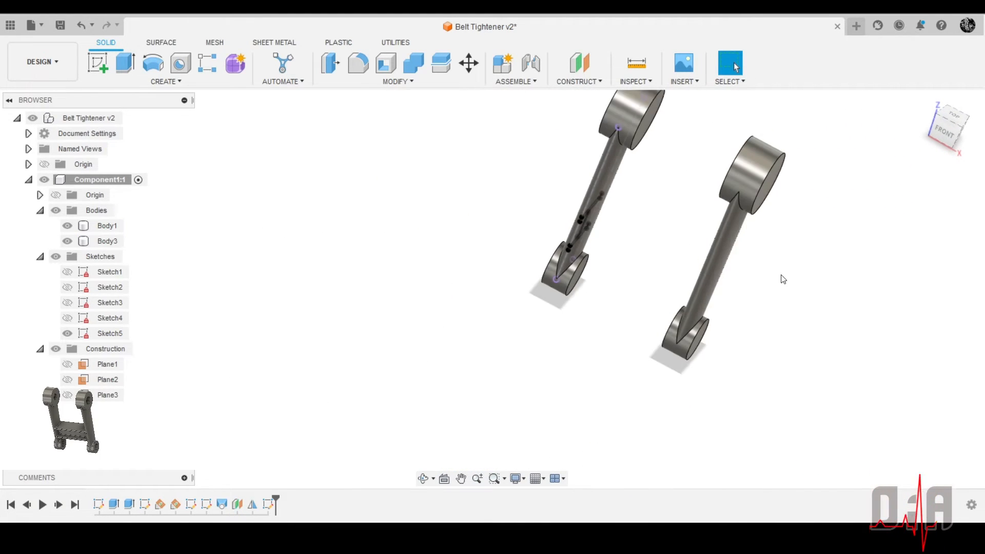
pyautogui.scroll(6, 785, 277)
pyautogui.scroll(-4, 701, 354)
# Create a midplane between the two flat end faces of Body3's large upper cylinder
pyautogui.keyDown('shift'); pyautogui.moveTo(701, 354); pyautogui.dragTo(610, 216, button='middle'); pyautogui.keyUp('shift')
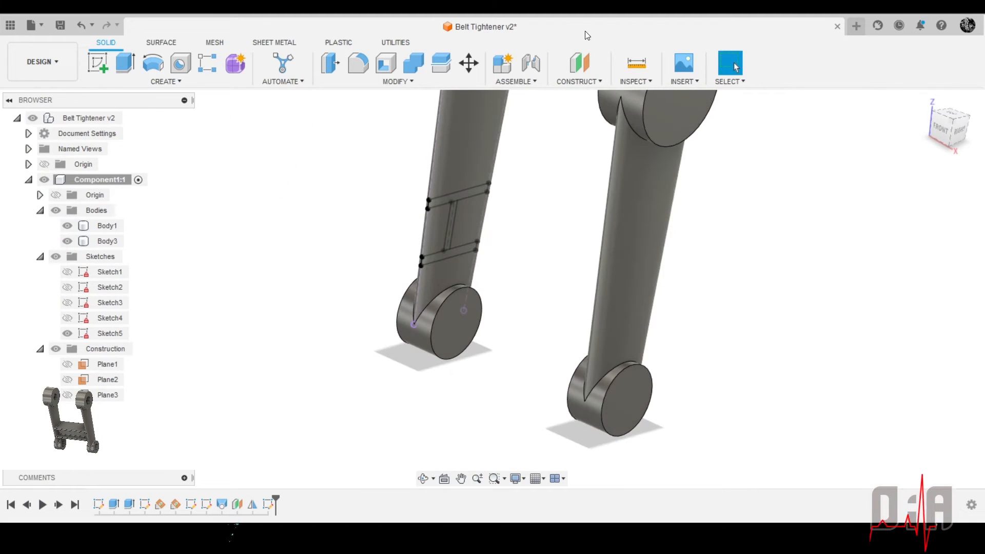
pyautogui.click(589, 85)
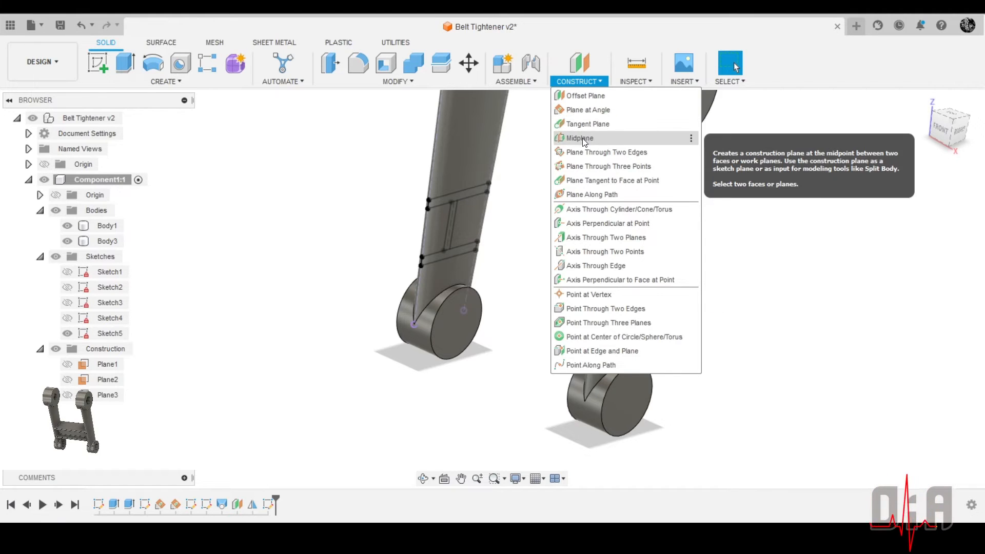
pyautogui.click(580, 138)
pyautogui.scroll(5, 606, 311)
pyautogui.scroll(-4, 606, 392)
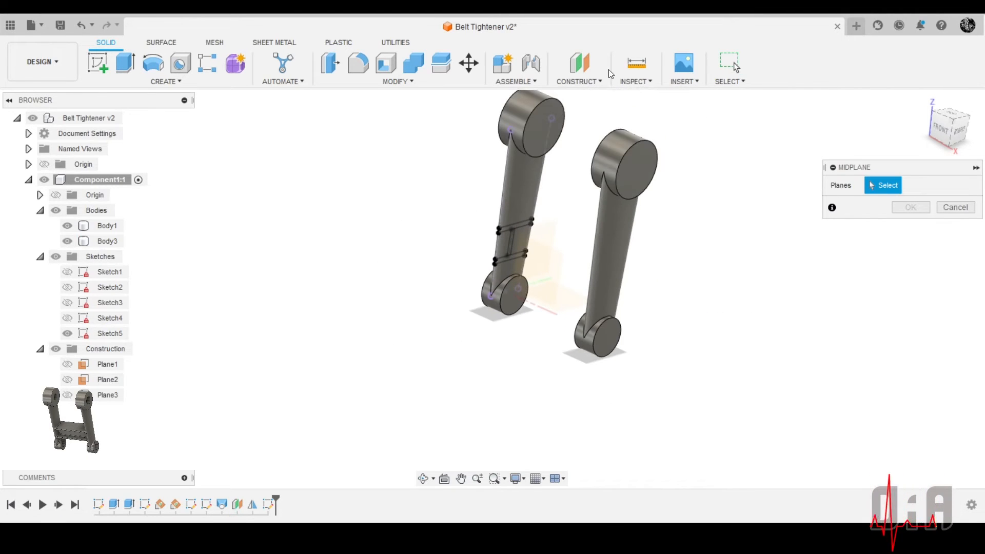
pyautogui.scroll(4, 609, 154)
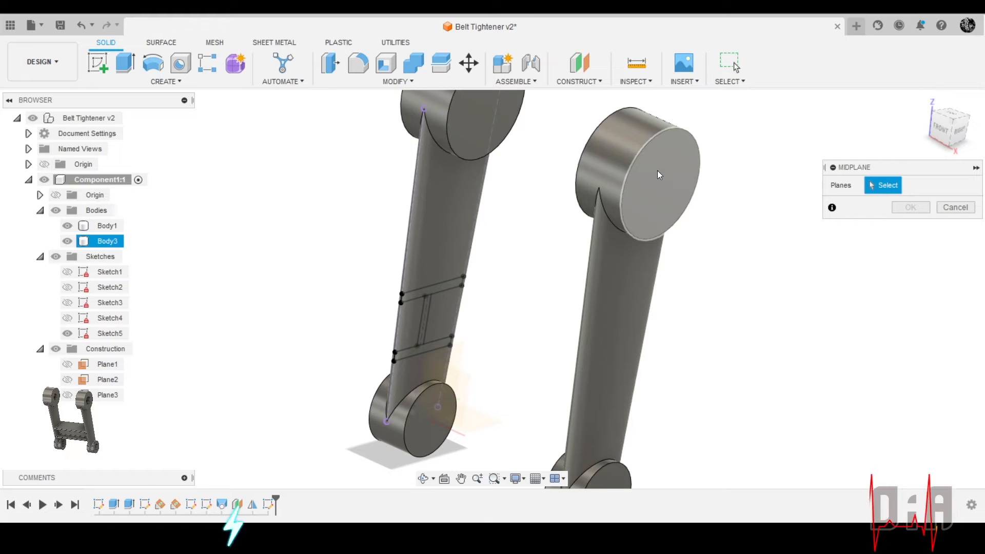
pyautogui.keyDown('shift'); pyautogui.moveTo(657, 184); pyautogui.dragTo(694, 214, button='middle'); pyautogui.keyUp('shift')
pyautogui.click(694, 214)
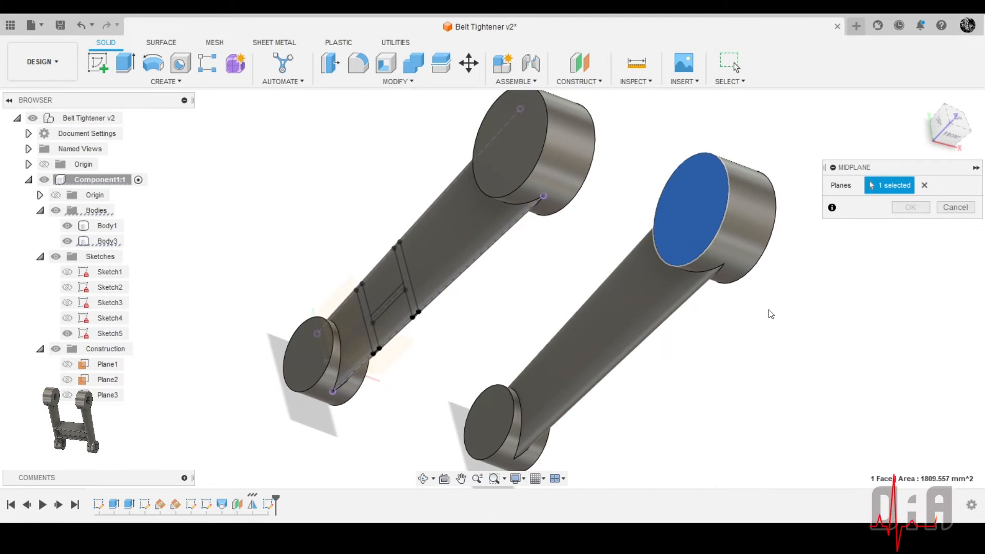
pyautogui.keyDown('shift'); pyautogui.moveTo(770, 313); pyautogui.dragTo(692, 280, button='middle'); pyautogui.keyUp('shift')
pyautogui.click(581, 190)
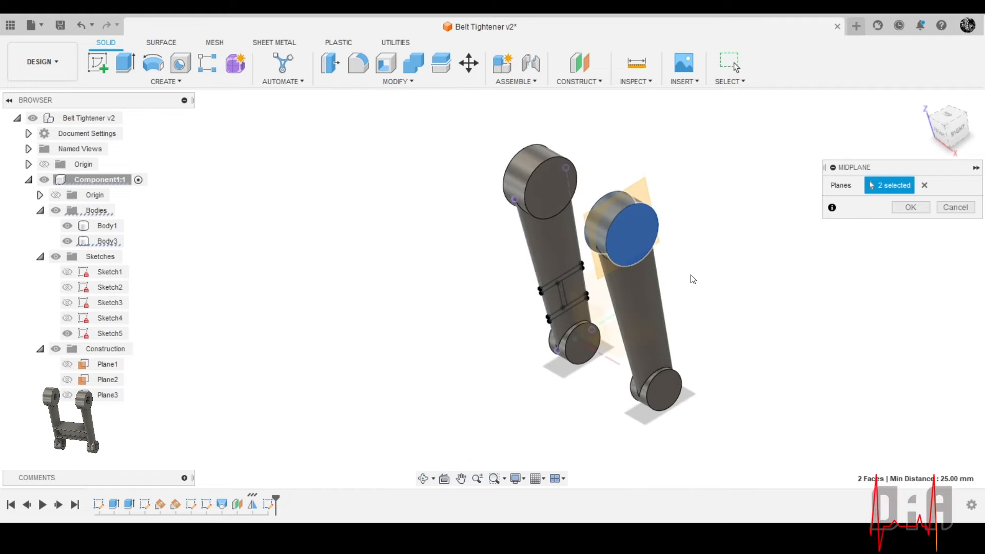
pyautogui.click(911, 207)
# Enlarge the midplane's displayed area so it extends past the full length of the Body3 arm
pyautogui.scroll(1, 637, 262)
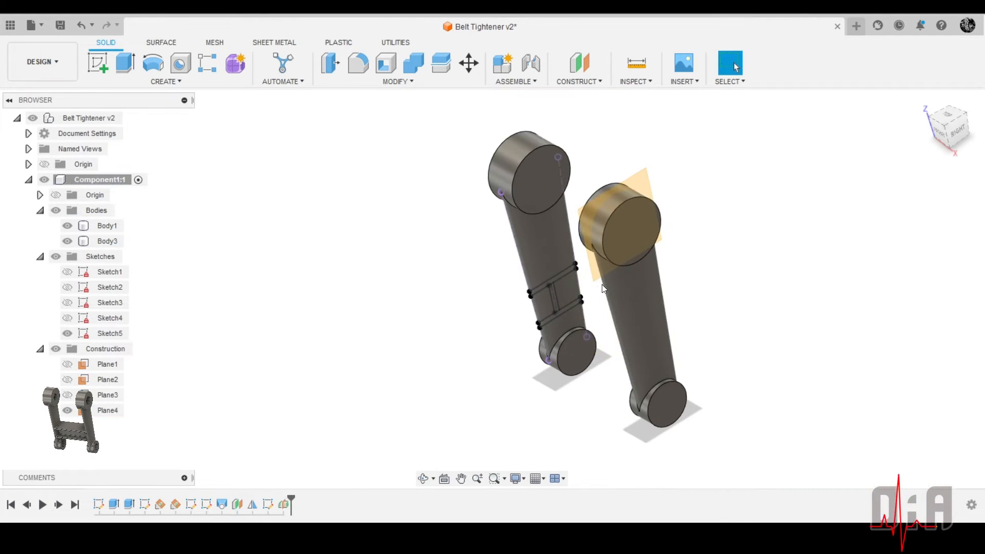
pyautogui.moveTo(594, 285); pyautogui.dragTo(602, 484)
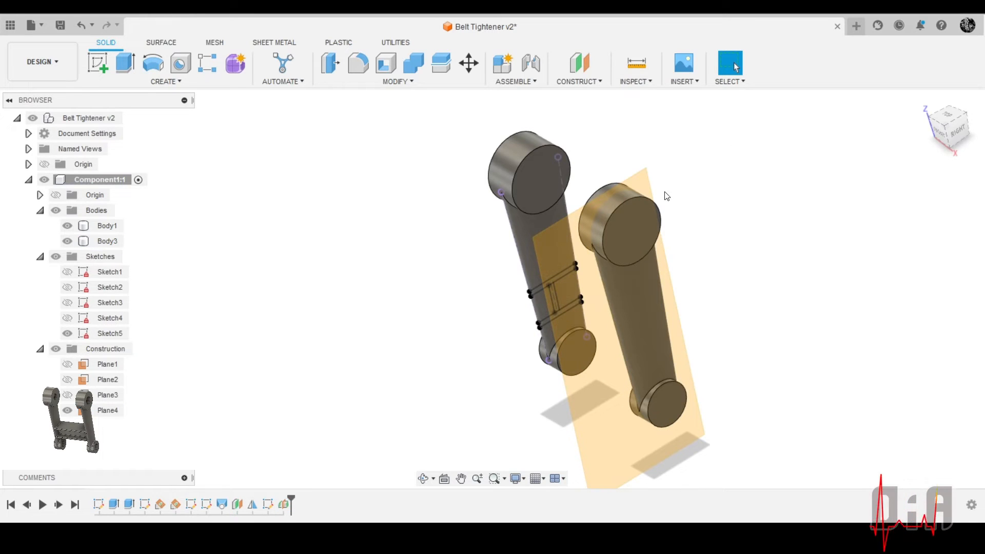
pyautogui.moveTo(652, 174); pyautogui.dragTo(736, 110)
pyautogui.scroll(-3, 438, 237)
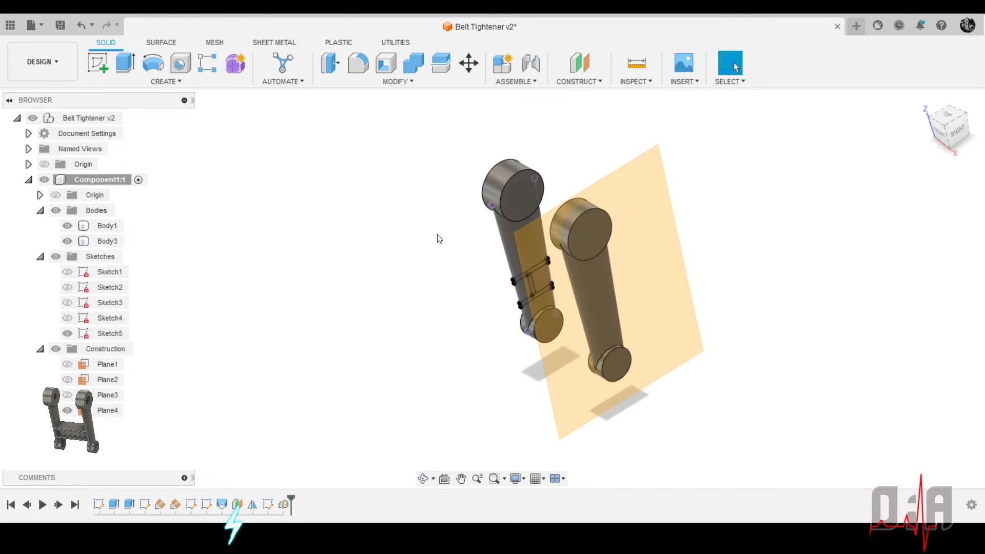
# Hide Body1 and start an Extrude of the I-profile's upper flange, lower flange and web
pyautogui.keyDown('shift'); pyautogui.moveTo(439, 273); pyautogui.dragTo(579, 332, button='middle'); pyautogui.keyUp('shift')
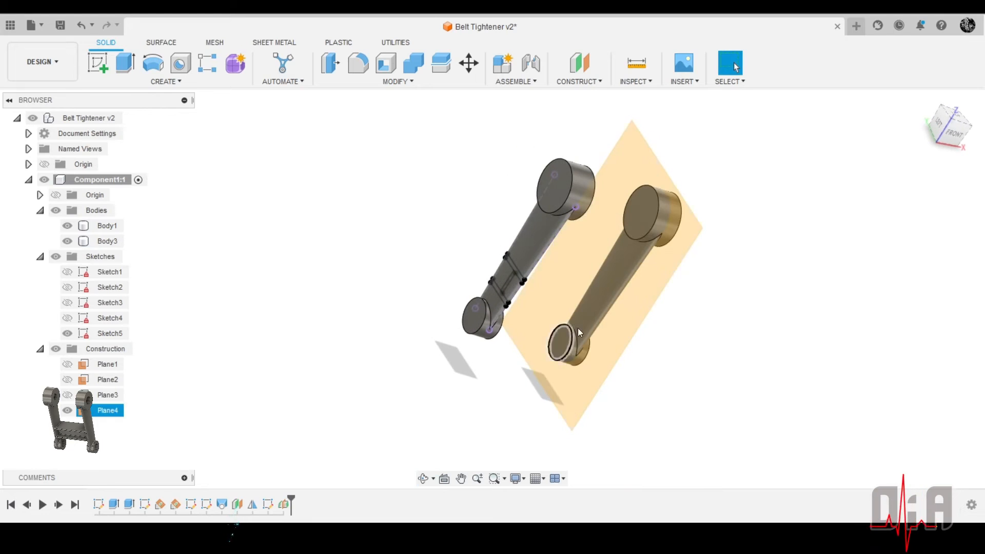
pyautogui.scroll(3, 636, 293)
pyautogui.keyDown('shift'); pyautogui.moveTo(639, 290); pyautogui.dragTo(573, 268, button='middle'); pyautogui.keyUp('shift')
pyautogui.press('Escape')
pyautogui.scroll(-3, 454, 247)
pyautogui.scroll(4, 444, 304)
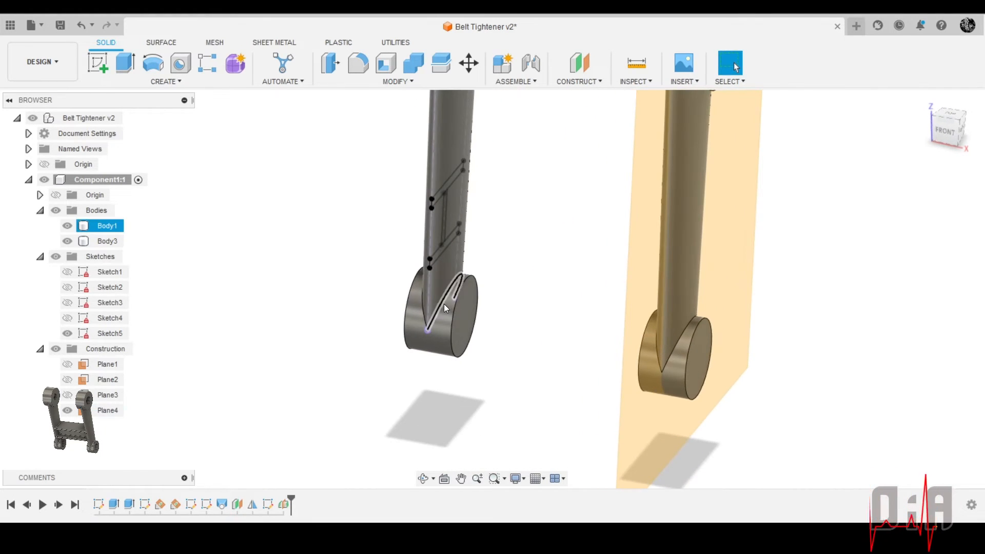
pyautogui.scroll(2, 409, 207)
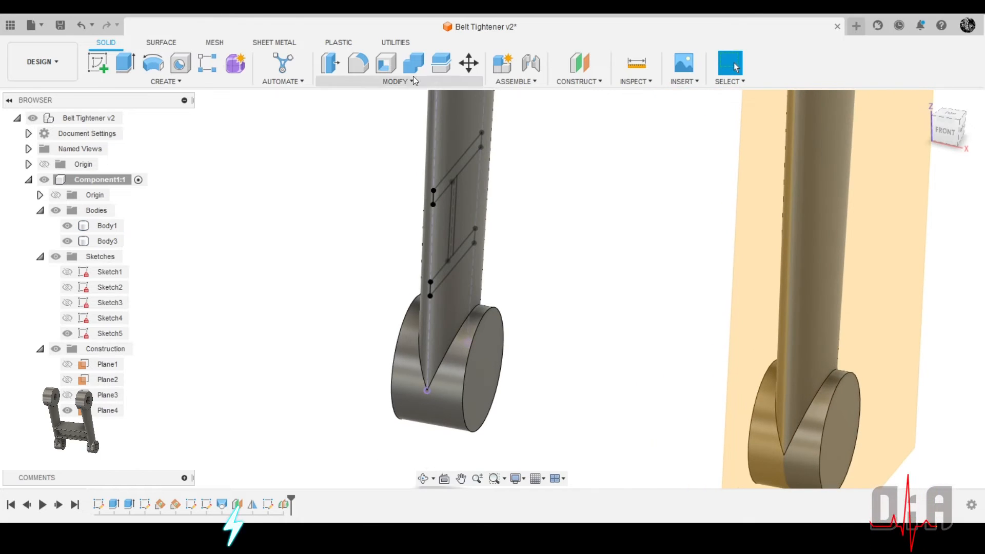
pyautogui.click(67, 225)
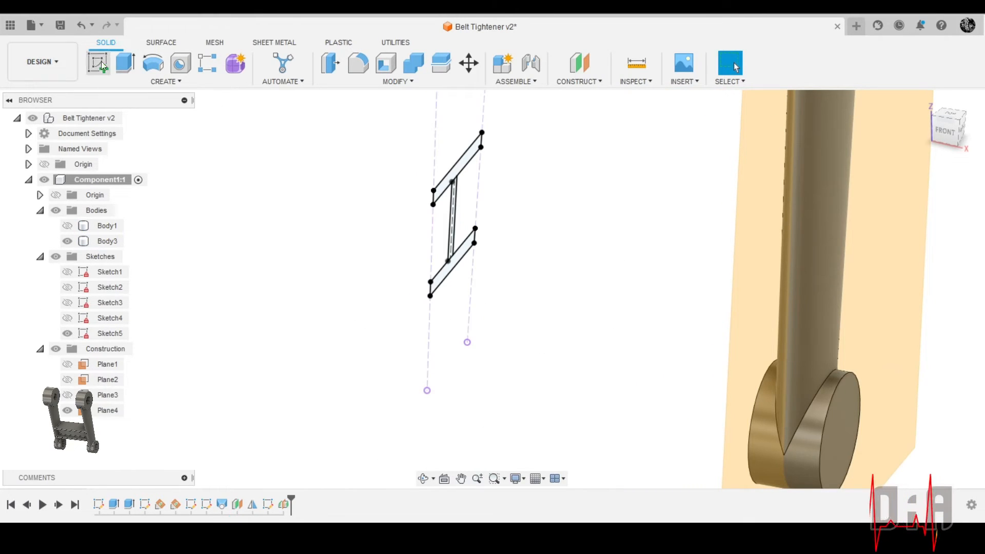
pyautogui.click(127, 63)
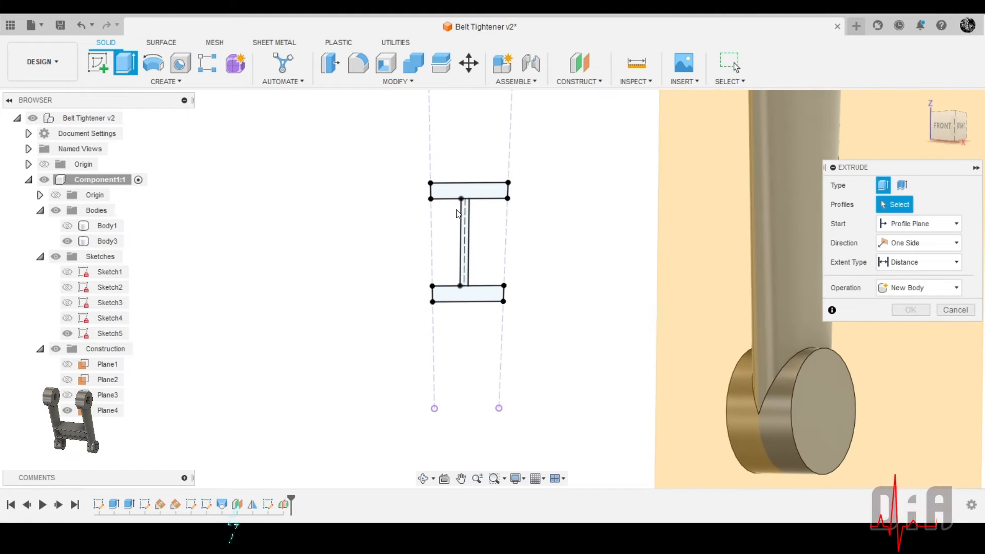
pyautogui.click(461, 190)
pyautogui.click(451, 292)
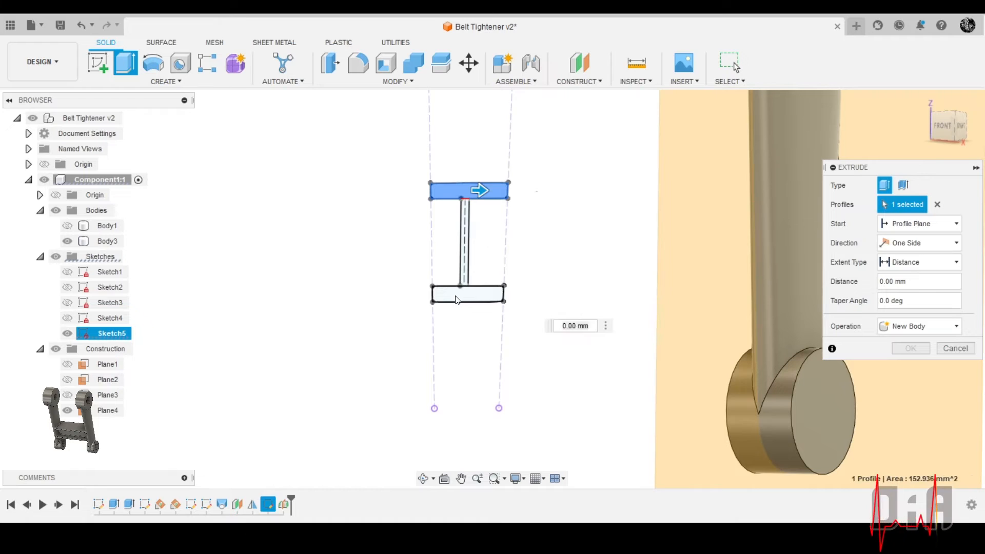
pyautogui.scroll(5, 464, 273)
pyautogui.click(467, 256)
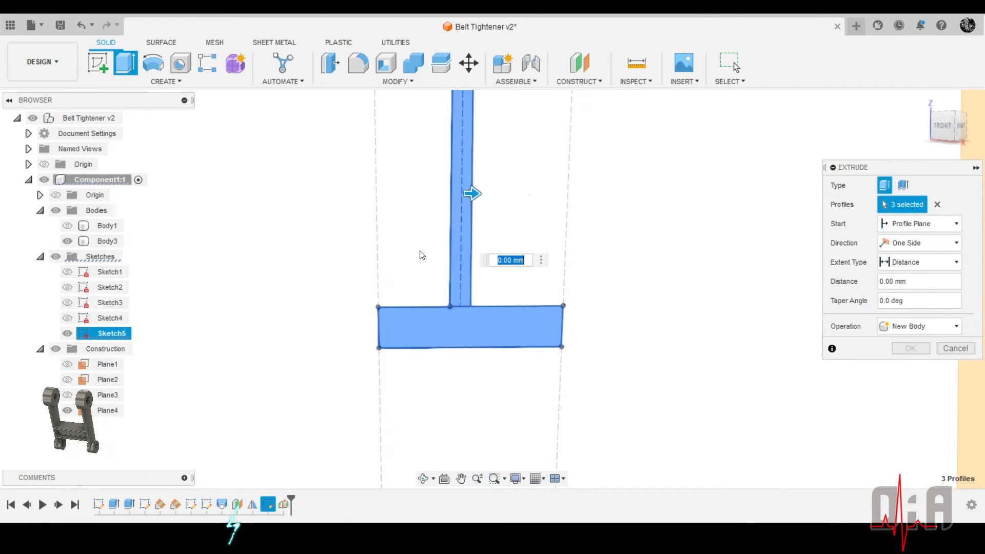
# Pull the I-profile extrusion 90 mm towards the Body3 arm and set its operation to Join
pyautogui.scroll(-5, 564, 251)
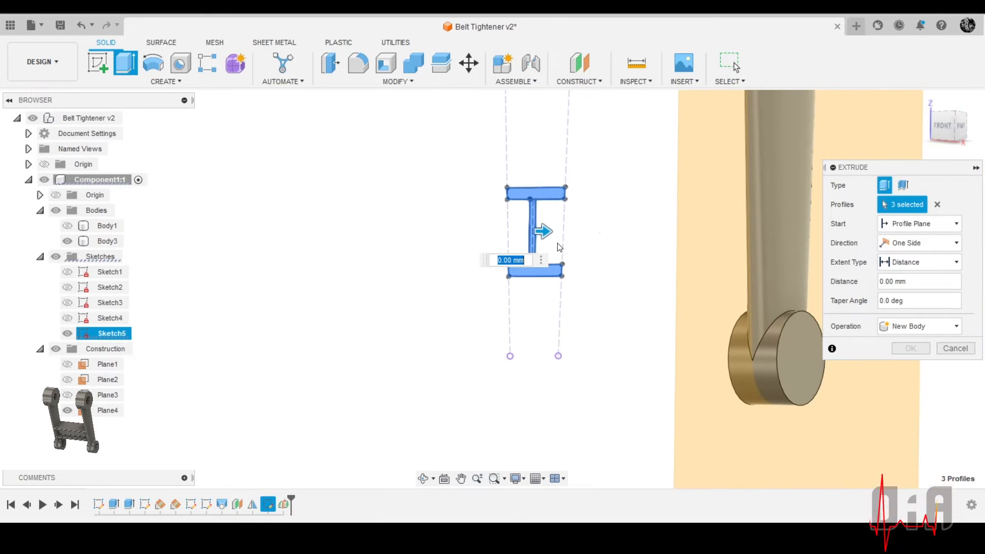
pyautogui.keyDown('shift'); pyautogui.moveTo(556, 244); pyautogui.dragTo(575, 258, button='middle'); pyautogui.keyUp('shift')
pyautogui.moveTo(556, 249); pyautogui.dragTo(809, 281)
pyautogui.moveTo(804, 357); pyautogui.dragTo(804, 357)
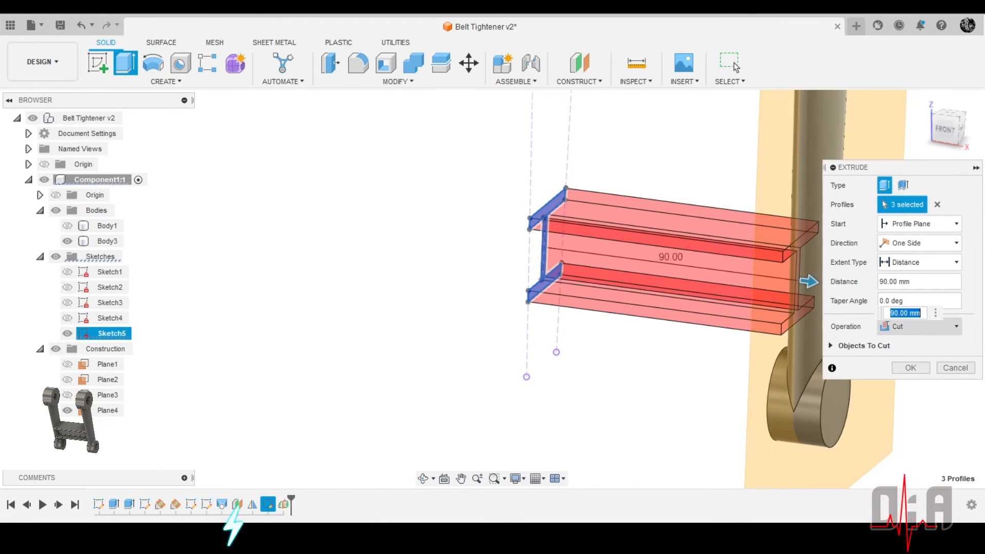
pyautogui.click(892, 334)
pyautogui.click(899, 346)
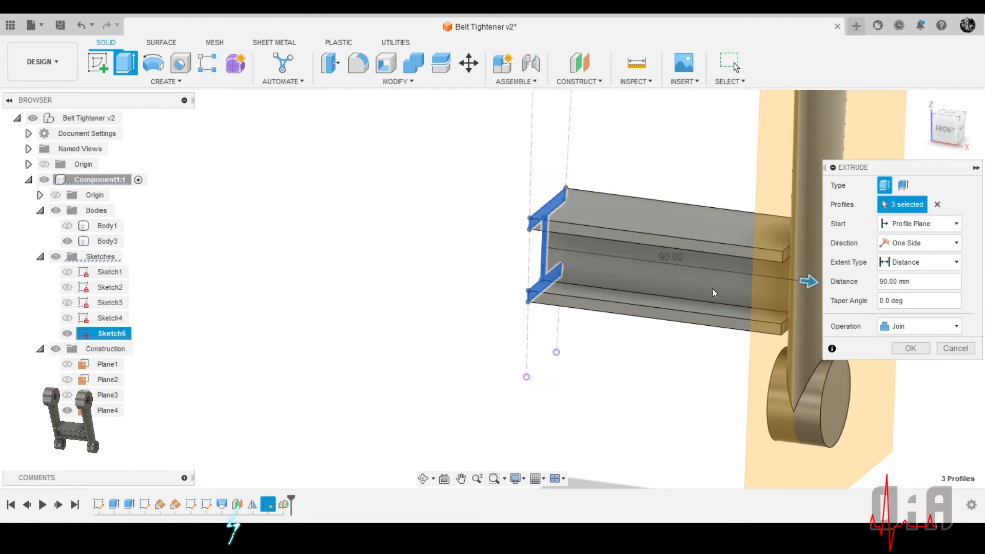
# Try lengthening the cross-brace extrusion to 105 mm through the Body3 arm
pyautogui.scroll(-4, 420, 200)
pyautogui.keyDown('shift'); pyautogui.moveTo(402, 170); pyautogui.dragTo(442, 181, button='middle'); pyautogui.keyUp('shift')
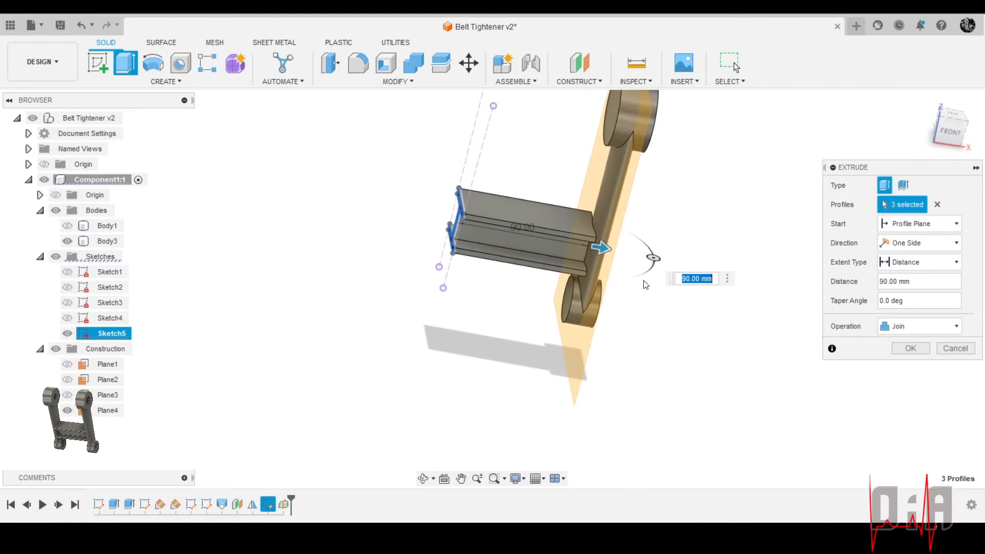
pyautogui.scroll(4, 642, 265)
pyautogui.moveTo(568, 250); pyautogui.dragTo(610, 259)
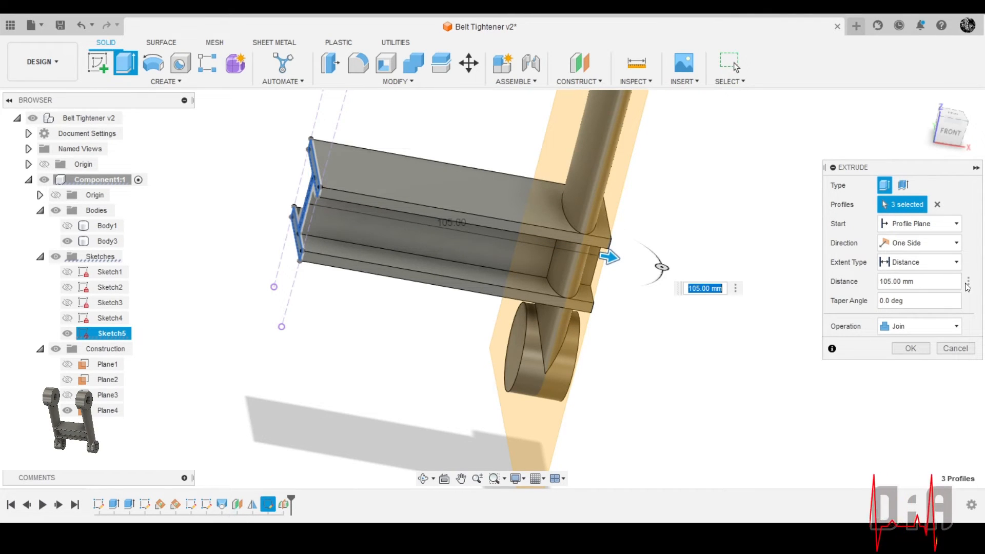
# Make the extrusion end at the midplane using the To Object extent, show Body1 again and finish the joined cross-brace
pyautogui.scroll(-4, 661, 213)
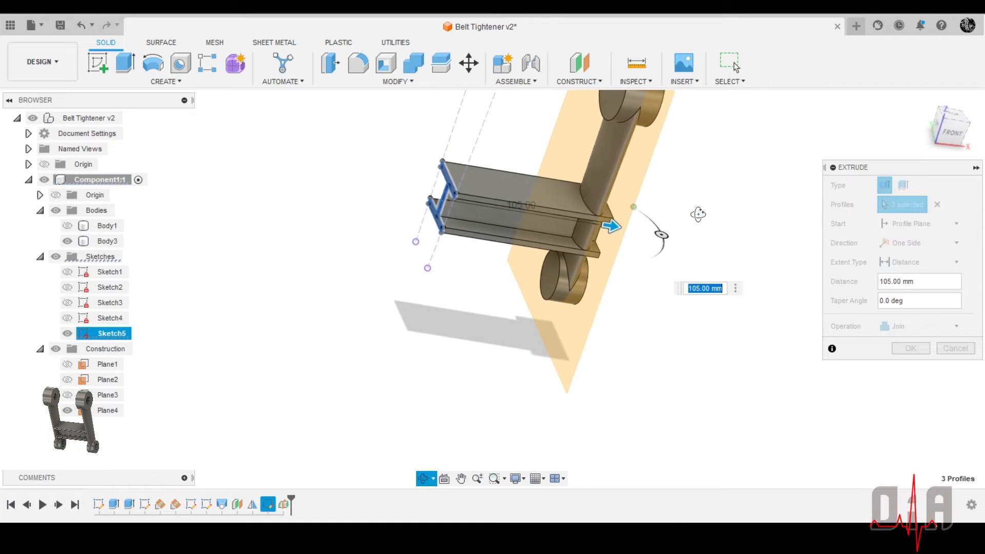
pyautogui.click(918, 262)
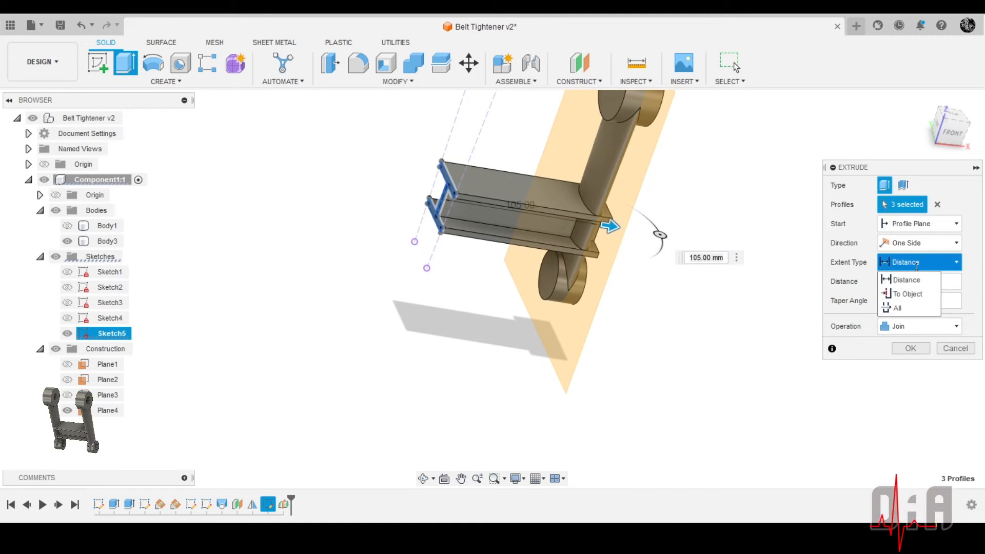
pyautogui.click(918, 298)
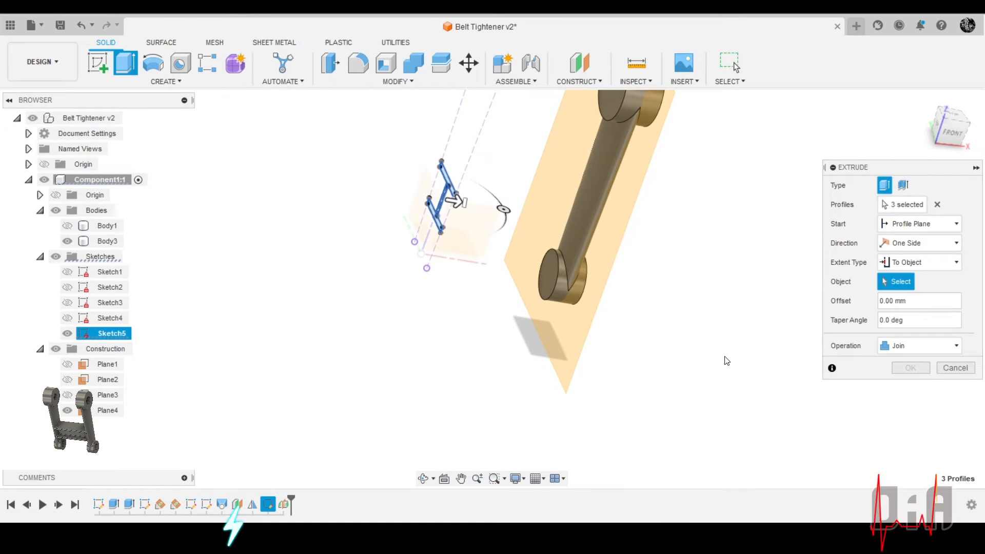
pyautogui.click(572, 349)
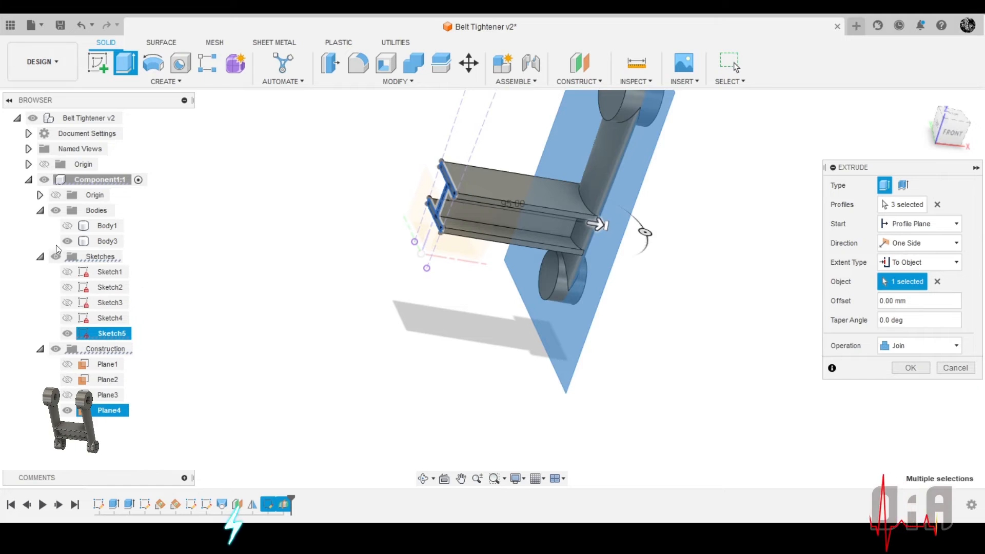
pyautogui.click(69, 227)
pyautogui.keyDown('shift'); pyautogui.moveTo(678, 324); pyautogui.dragTo(634, 249, button='middle'); pyautogui.keyUp('shift')
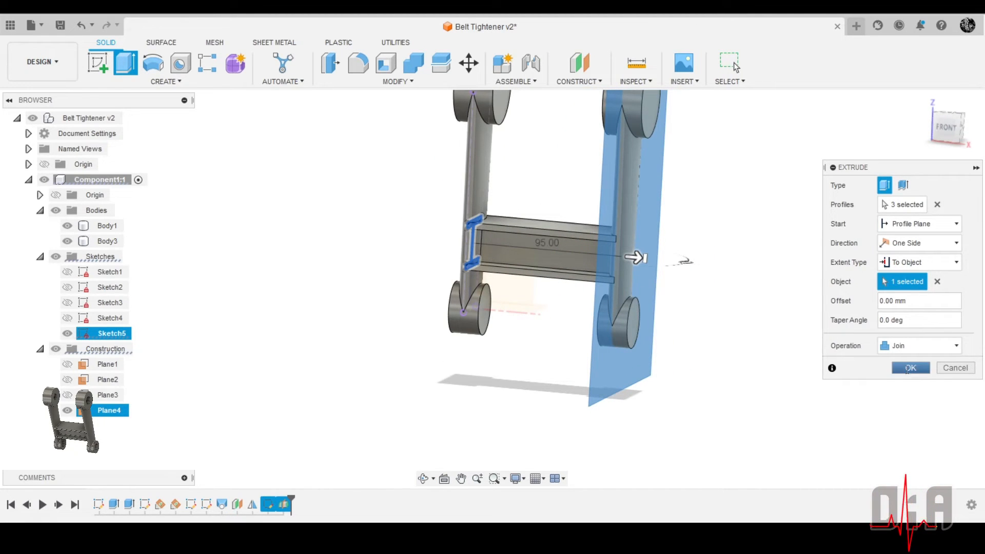
pyautogui.click(908, 368)
pyautogui.scroll(-3, 545, 240)
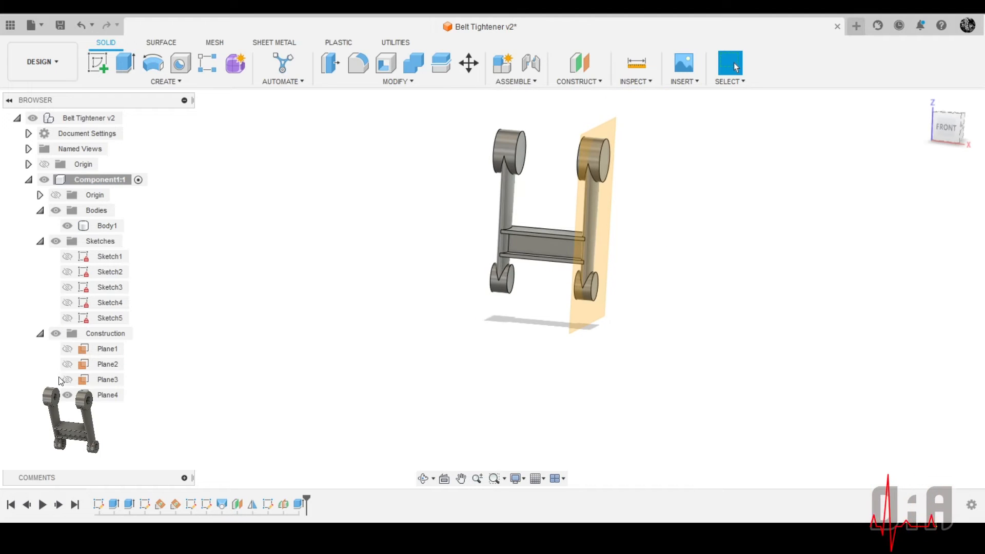
# Hide the midplane and inspect the cross-brace's connections to both arms from several angles
pyautogui.click(67, 395)
pyautogui.scroll(5, 620, 192)
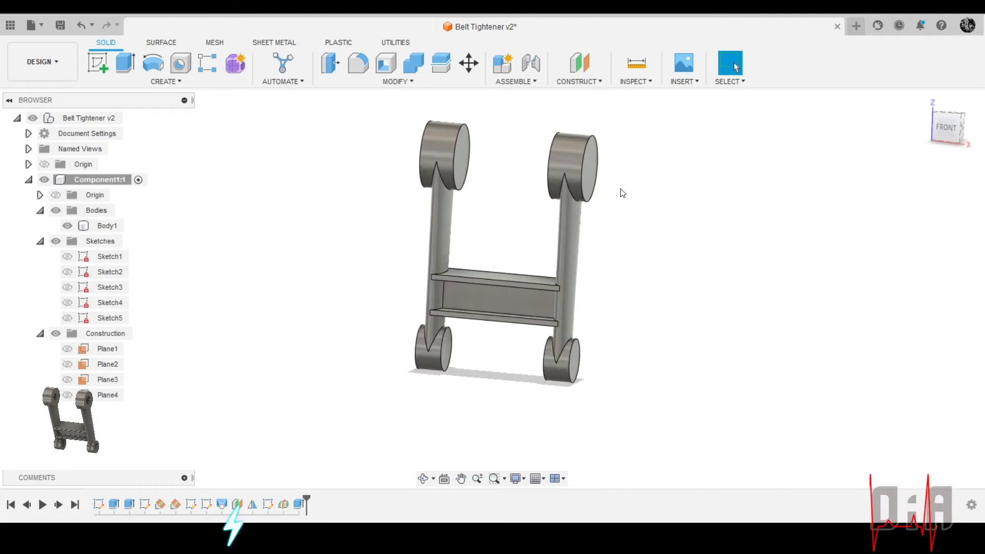
pyautogui.keyDown('shift'); pyautogui.moveTo(595, 210); pyautogui.dragTo(439, 254, button='middle'); pyautogui.keyUp('shift')
pyautogui.scroll(-3, 553, 280)
pyautogui.scroll(2, 576, 317)
pyautogui.scroll(5, 438, 253)
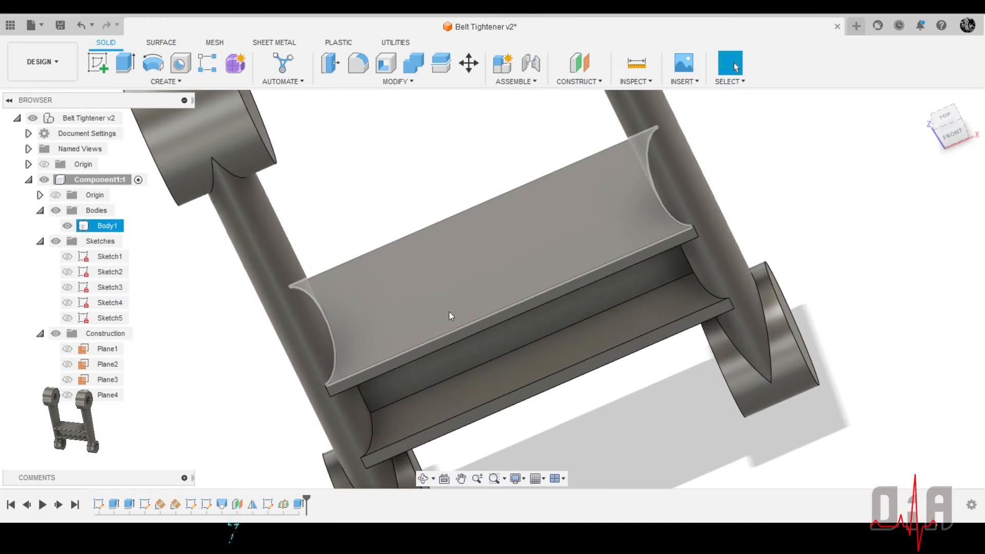
pyautogui.keyDown('shift'); pyautogui.moveTo(551, 259); pyautogui.dragTo(495, 313, button='middle'); pyautogui.keyUp('shift')
pyautogui.scroll(-4, 623, 223)
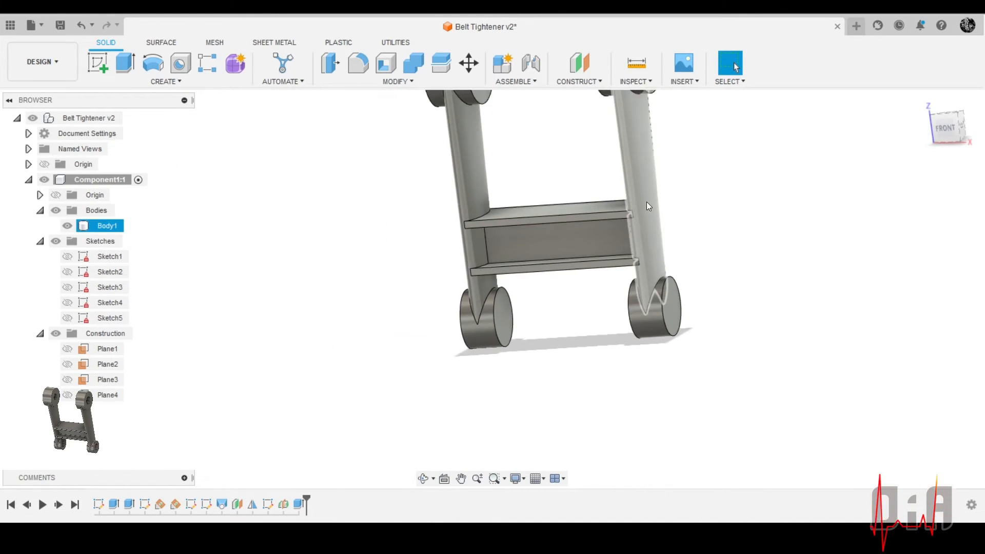
pyautogui.keyDown('shift'); pyautogui.moveTo(686, 173); pyautogui.dragTo(724, 215, button='middle'); pyautogui.keyUp('shift')
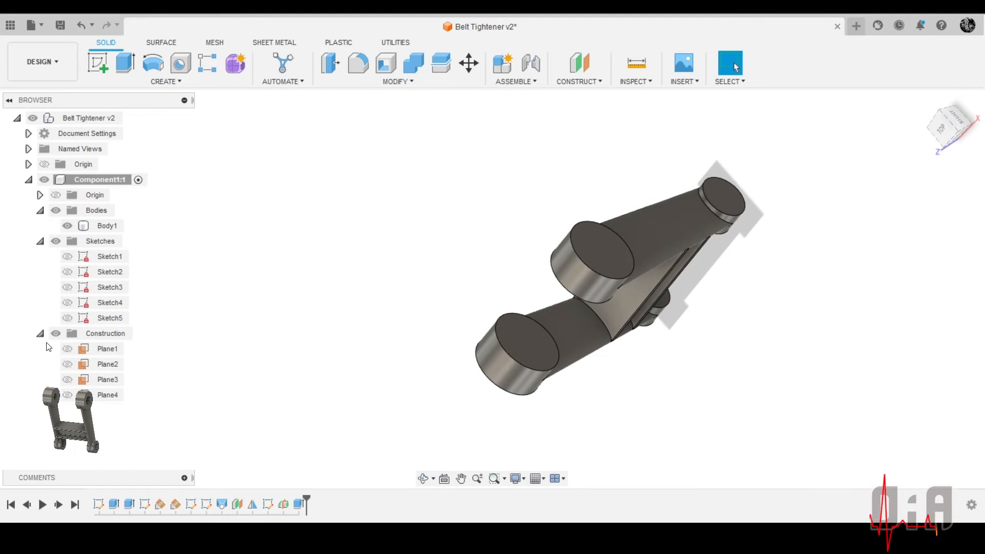
# Collapse the Construction folder in the browser tree
pyautogui.click(40, 334)
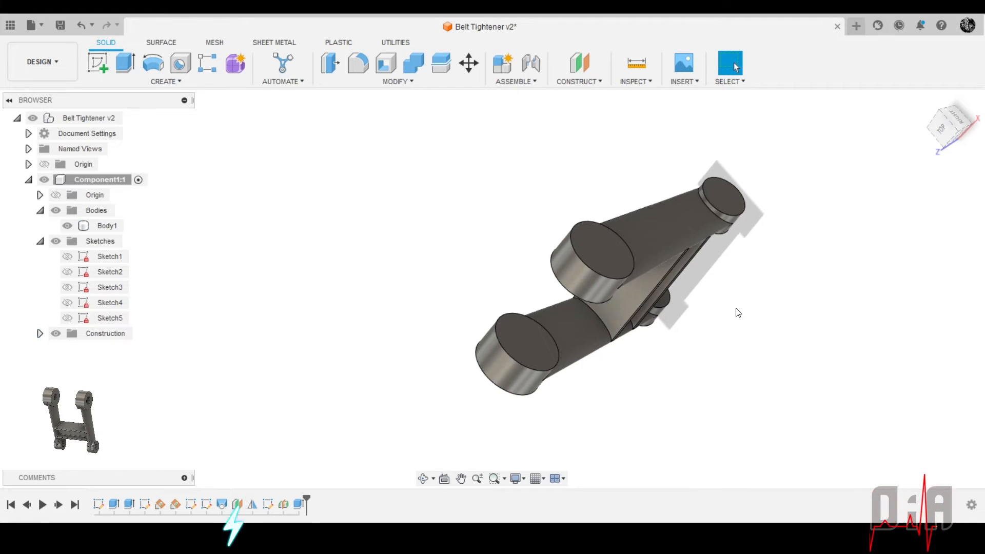
pyautogui.scroll(-3, 739, 310)
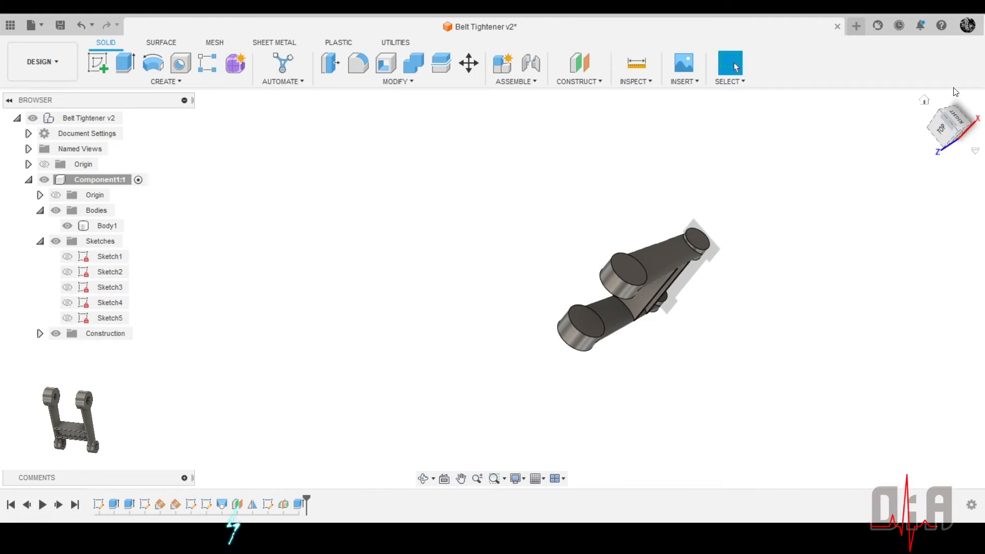
# Inspect the I-shaped cross-brace and its joints with both arms from above, the front and below
pyautogui.click(923, 101)
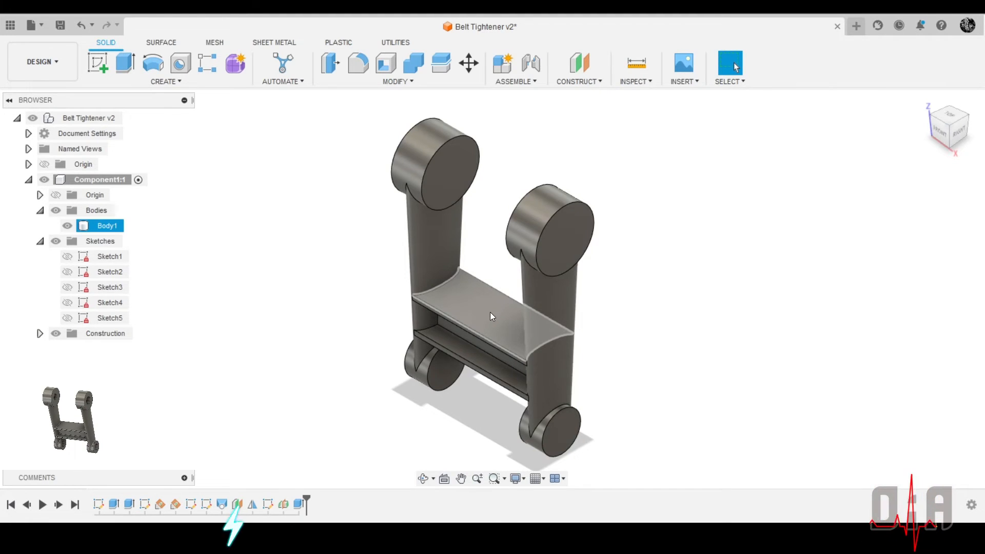
pyautogui.scroll(5, 443, 318)
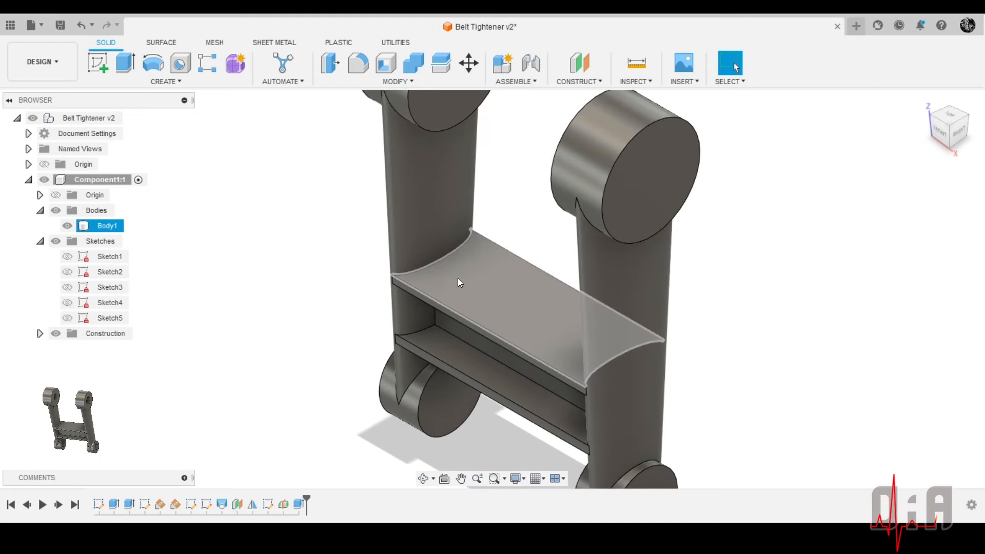
pyautogui.scroll(2, 463, 269)
pyautogui.scroll(-4, 458, 273)
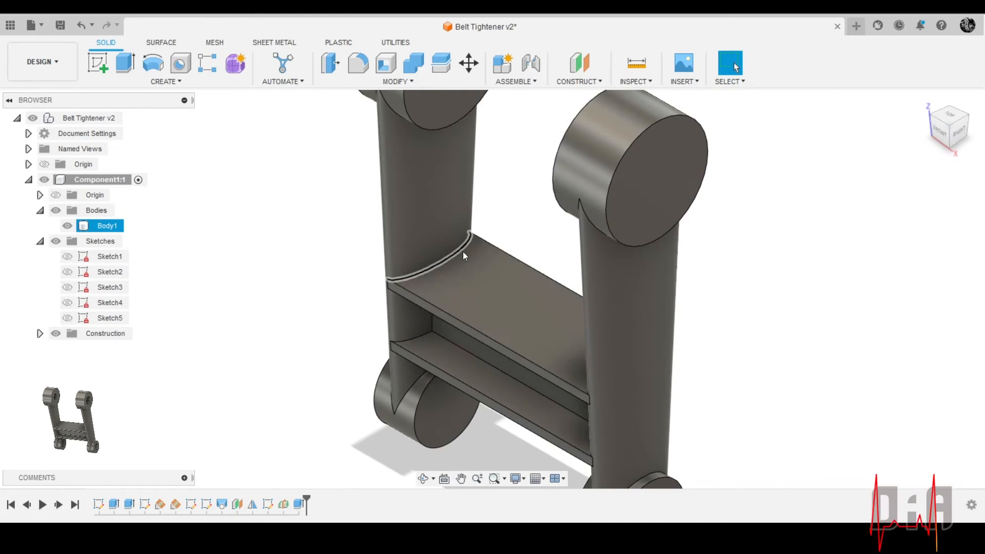
pyautogui.scroll(3, 463, 251)
pyautogui.scroll(-4, 451, 212)
pyautogui.keyDown('shift'); pyautogui.moveTo(540, 226); pyautogui.dragTo(482, 348, button='middle'); pyautogui.keyUp('shift')
pyautogui.scroll(3, 482, 338)
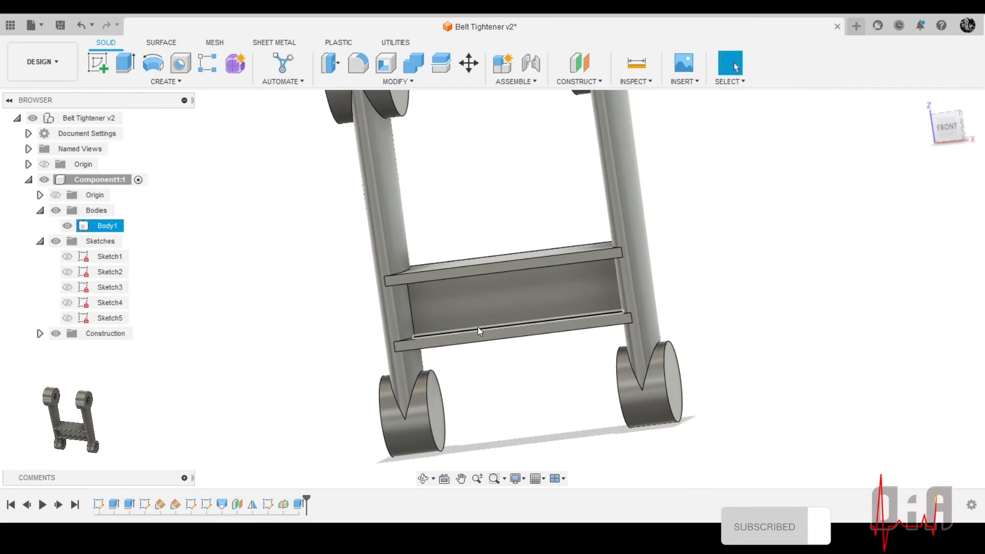
pyautogui.scroll(-3, 481, 328)
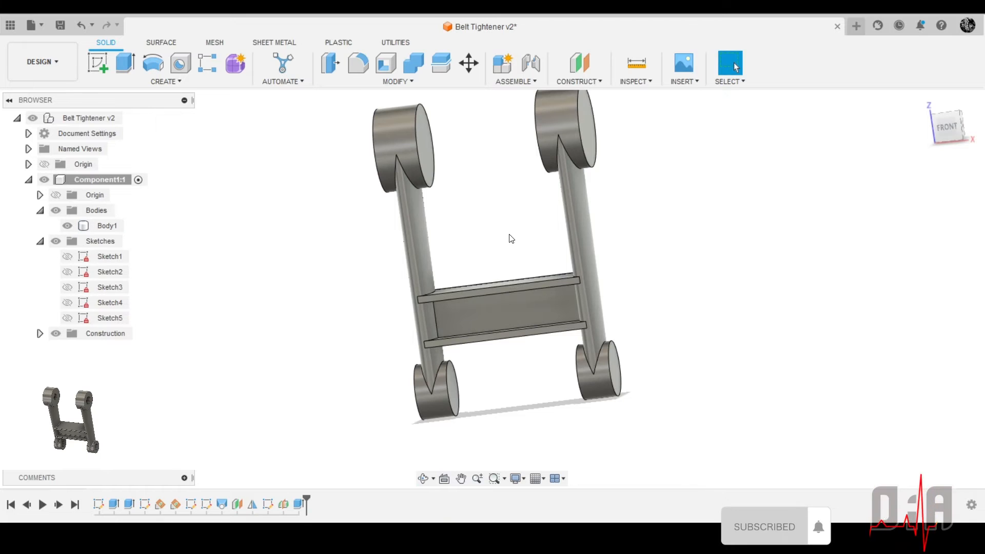
pyautogui.keyDown('shift'); pyautogui.moveTo(510, 238); pyautogui.dragTo(480, 292, button='middle'); pyautogui.keyUp('shift')
pyautogui.scroll(5, 436, 302)
pyautogui.keyDown('shift'); pyautogui.moveTo(418, 263); pyautogui.dragTo(452, 204, button='middle'); pyautogui.keyUp('shift')
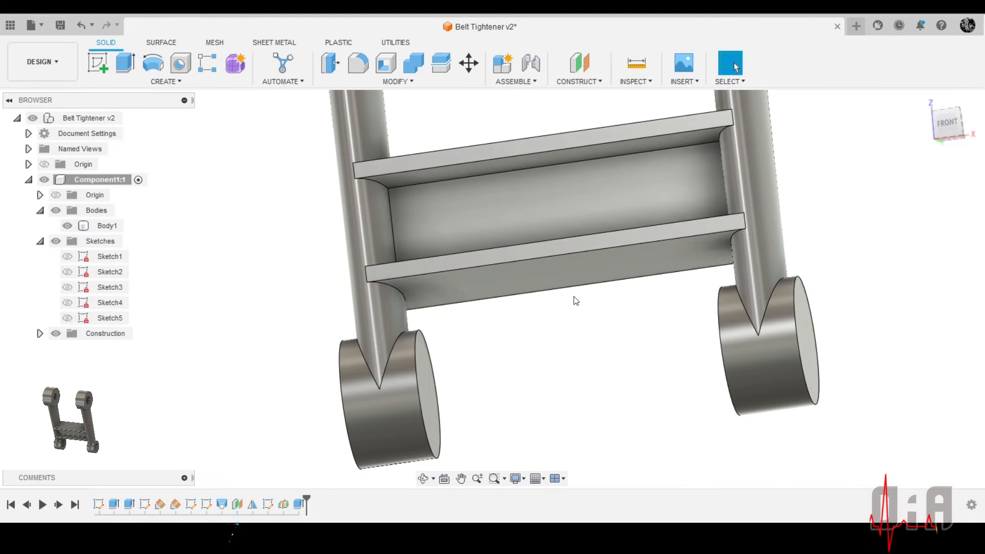
pyautogui.keyDown('shift'); pyautogui.moveTo(560, 288); pyautogui.dragTo(613, 255, button='middle'); pyautogui.keyUp('shift')
pyautogui.scroll(-3, 561, 310)
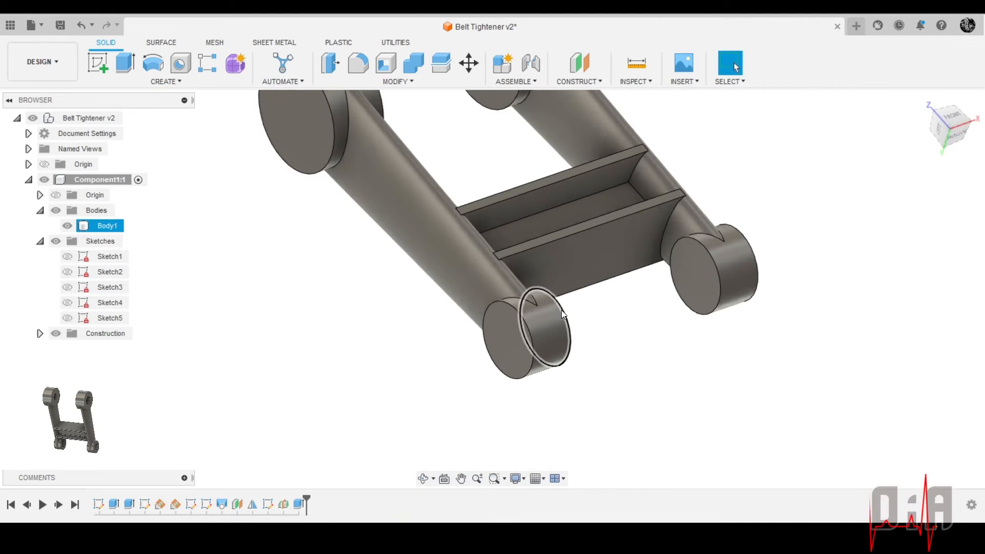
pyautogui.scroll(3, 531, 201)
pyautogui.keyDown('shift'); pyautogui.moveTo(531, 201); pyautogui.dragTo(477, 322, button='middle'); pyautogui.keyUp('shift')
pyautogui.scroll(-5, 463, 280)
pyautogui.keyDown('shift'); pyautogui.moveTo(454, 291); pyautogui.dragTo(660, 271, button='middle'); pyautogui.keyUp('shift')
pyautogui.scroll(3, 625, 223)
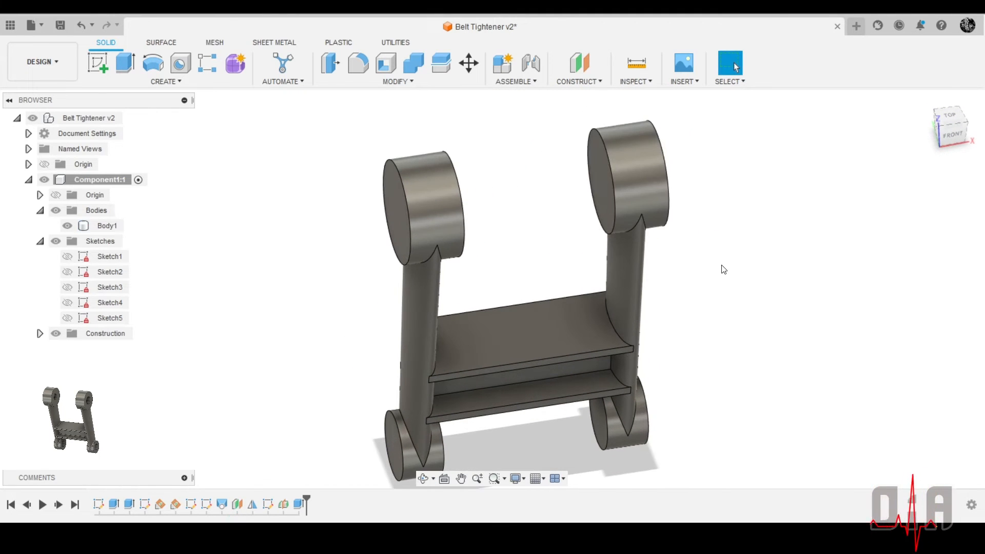
pyautogui.keyDown('shift'); pyautogui.moveTo(657, 192); pyautogui.dragTo(712, 202, button='middle'); pyautogui.keyUp('shift')
pyautogui.scroll(-2, 497, 255)
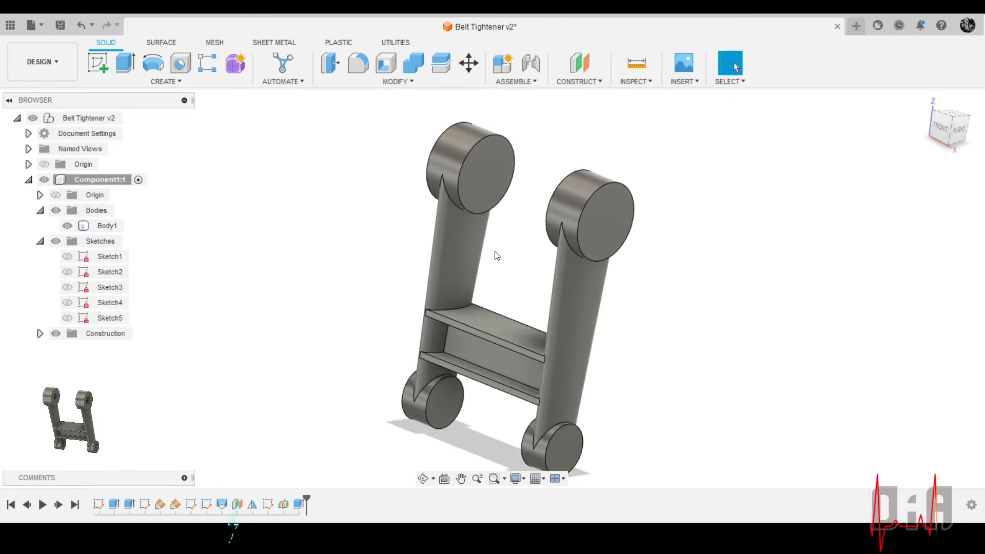
pyautogui.keyDown('shift'); pyautogui.moveTo(495, 250); pyautogui.dragTo(518, 241, button='middle'); pyautogui.keyUp('shift')
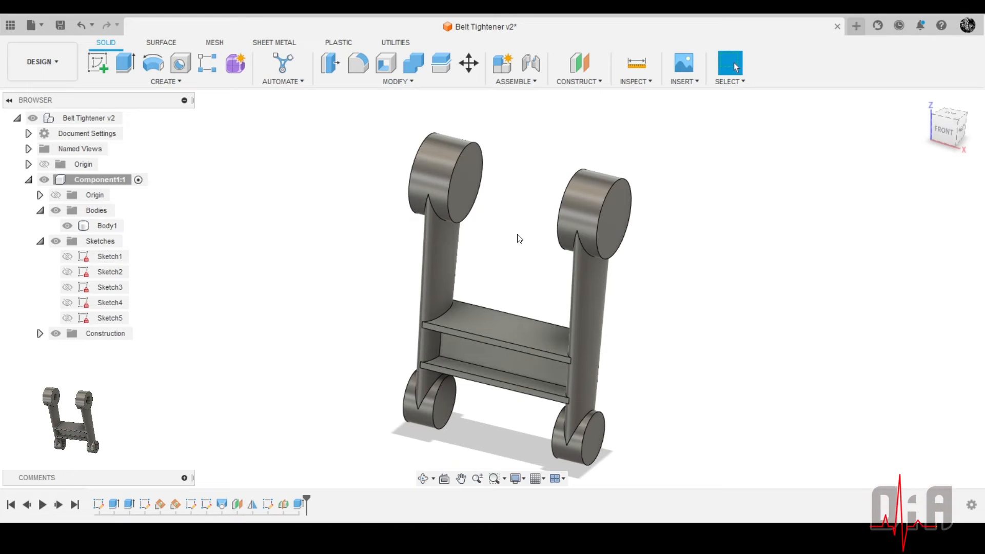
pyautogui.click(526, 333)
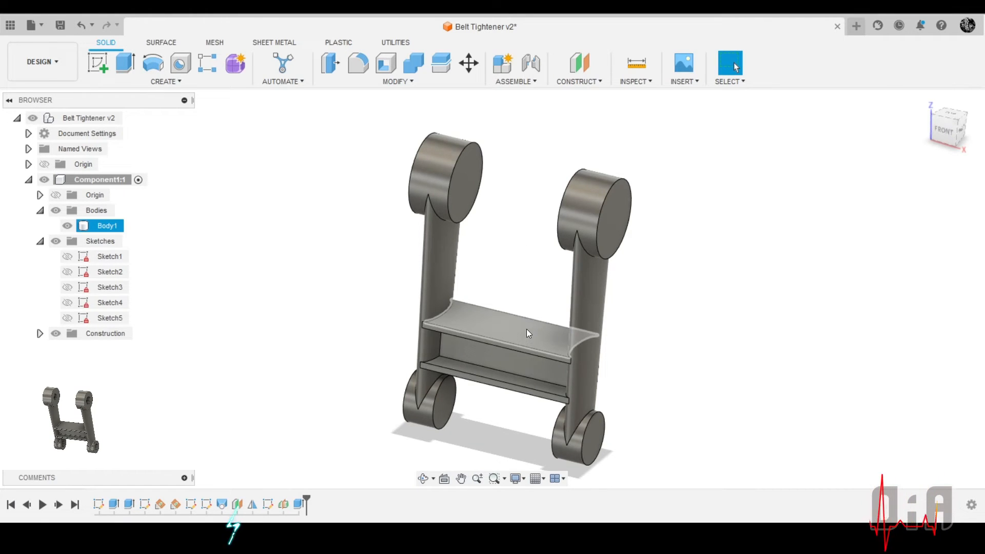
pyautogui.click(488, 253)
pyautogui.scroll(1, 491, 259)
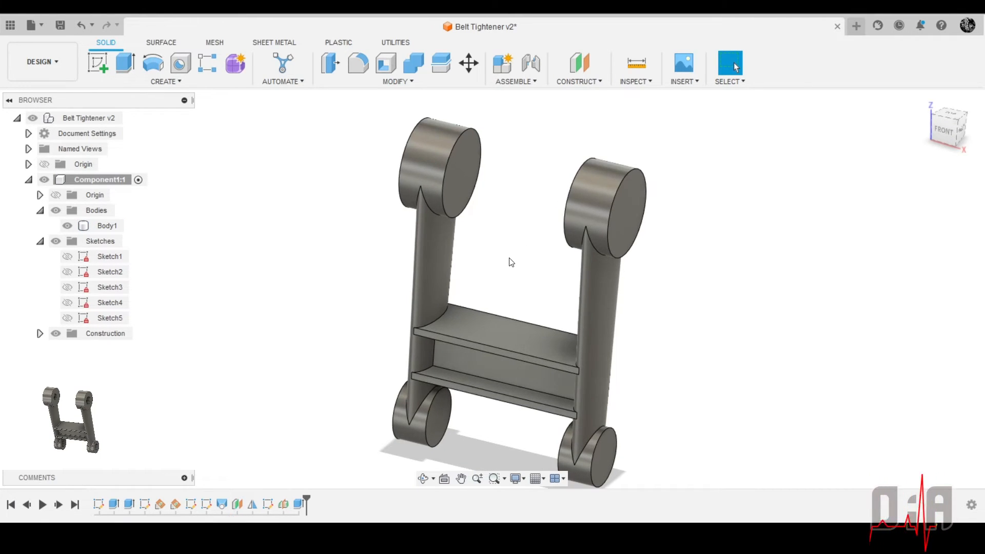
pyautogui.keyDown('shift'); pyautogui.moveTo(549, 279); pyautogui.dragTo(536, 234, button='middle'); pyautogui.keyUp('shift')
pyautogui.click(539, 265)
pyautogui.keyDown('shift'); pyautogui.moveTo(657, 217); pyautogui.dragTo(640, 236, button='middle'); pyautogui.keyUp('shift')
pyautogui.scroll(-1, 640, 237)
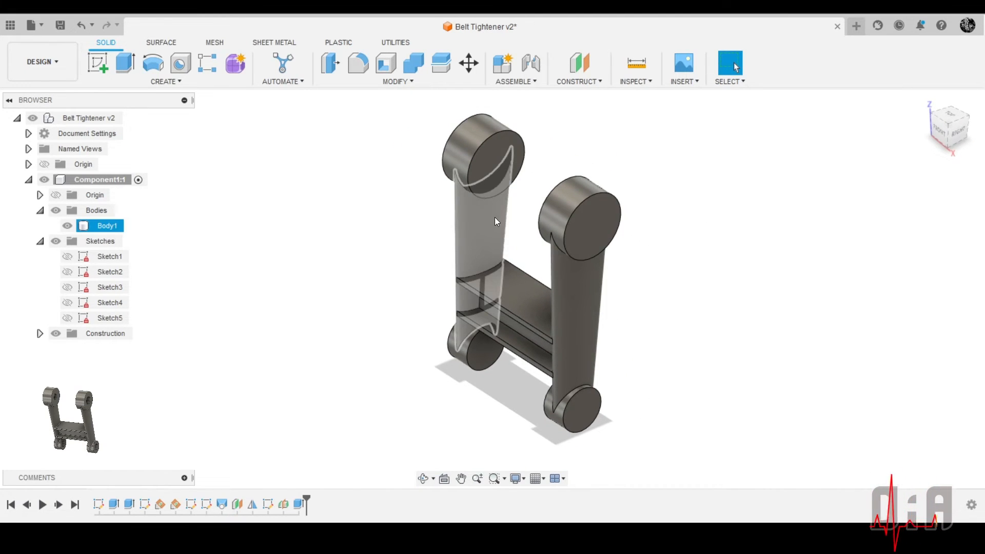
pyautogui.click(478, 275)
pyautogui.keyDown('shift'); pyautogui.moveTo(478, 275); pyautogui.dragTo(543, 281, button='middle'); pyautogui.keyUp('shift')
pyautogui.scroll(1, 545, 278)
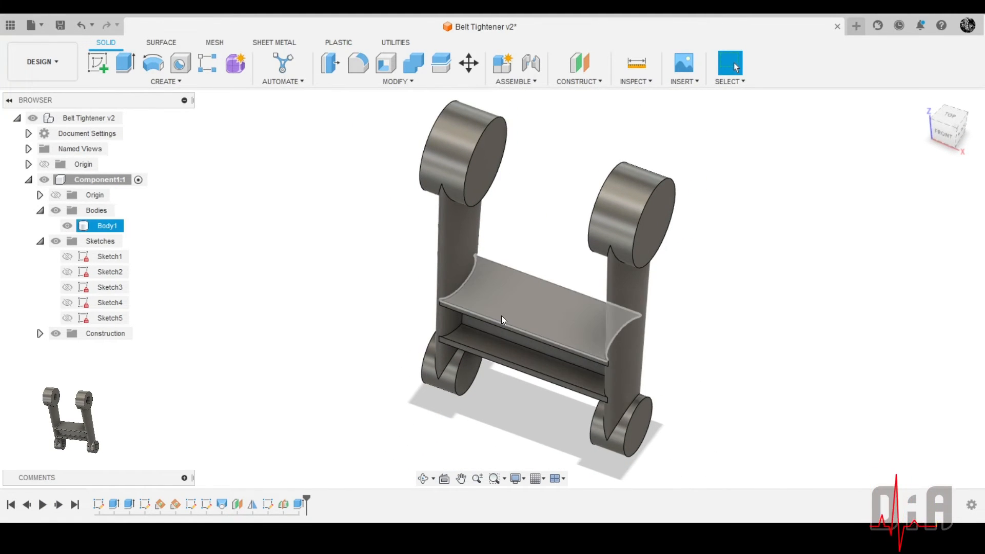
pyautogui.press('Escape')
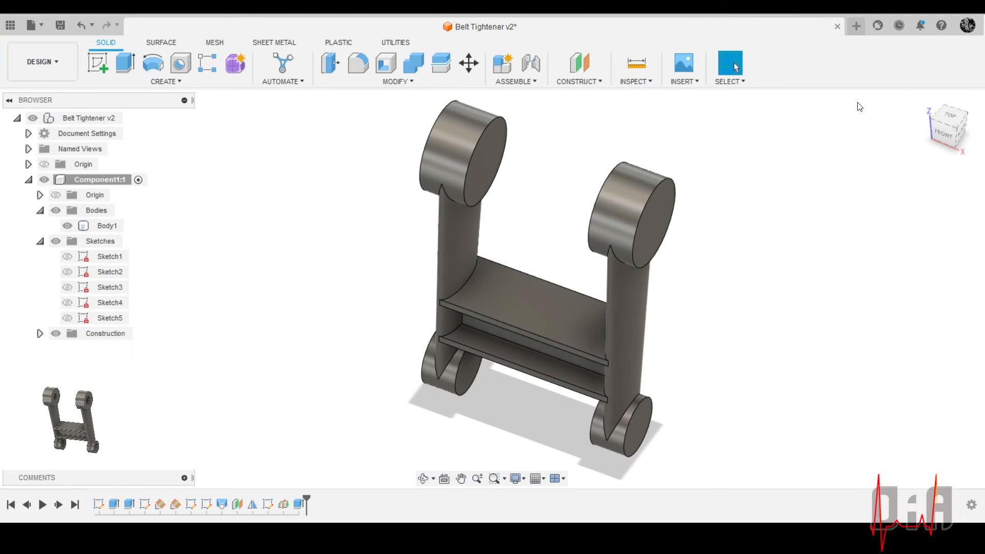
pyautogui.click(925, 100)
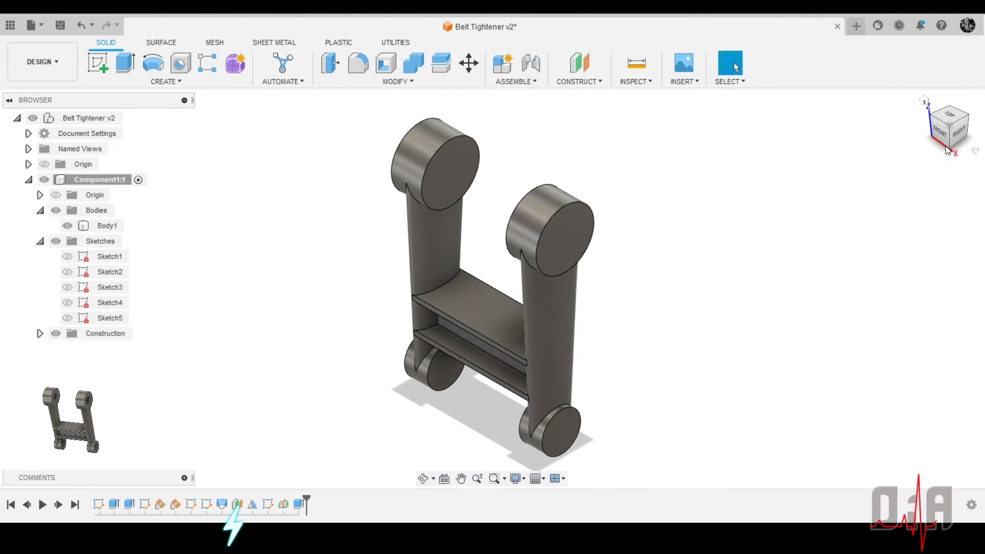
# Examine the frame in side view, checking the arm's round ends and where the cross-brace edges meet its outline
pyautogui.click(957, 137)
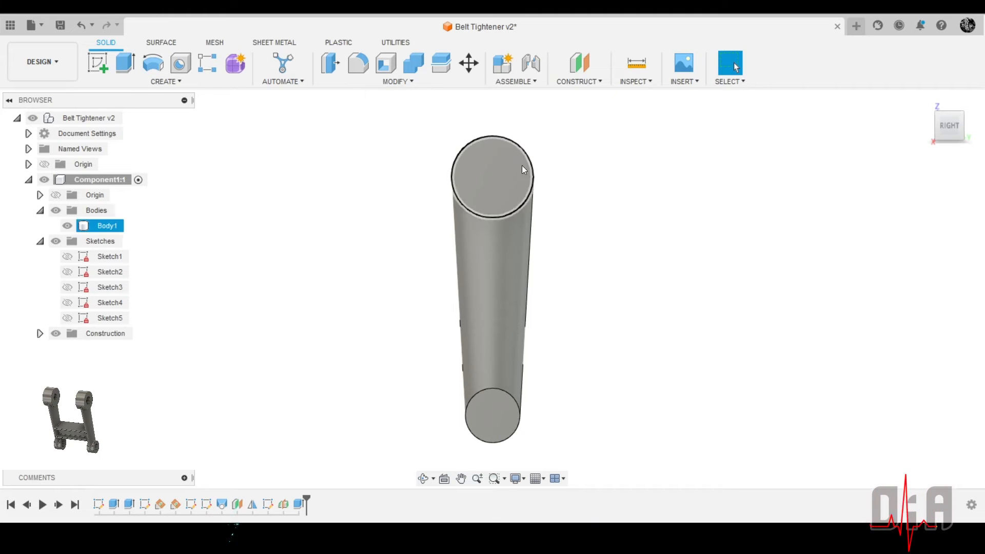
pyautogui.keyDown('shift'); pyautogui.moveTo(390, 295); pyautogui.dragTo(441, 304, button='middle'); pyautogui.keyUp('shift')
pyautogui.keyDown('shift'); pyautogui.moveTo(503, 172); pyautogui.dragTo(519, 224, button='middle'); pyautogui.keyUp('shift')
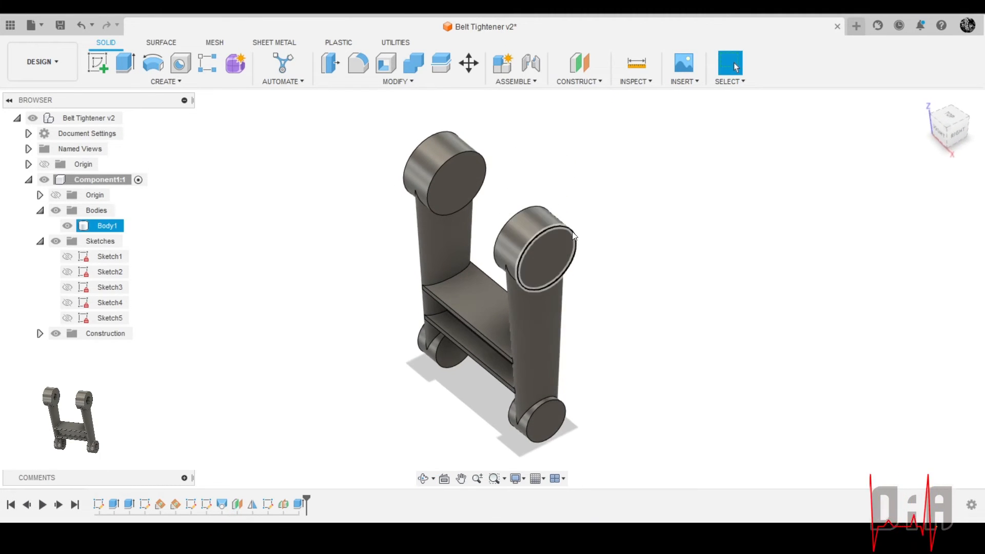
pyautogui.scroll(3, 547, 274)
pyautogui.scroll(-5, 546, 260)
pyautogui.scroll(1, 537, 304)
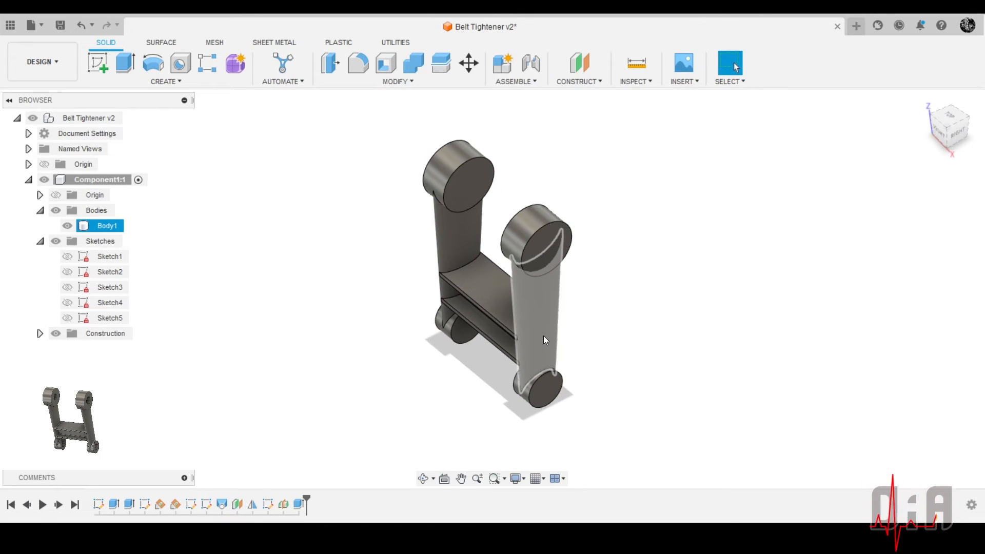
pyautogui.scroll(3, 541, 354)
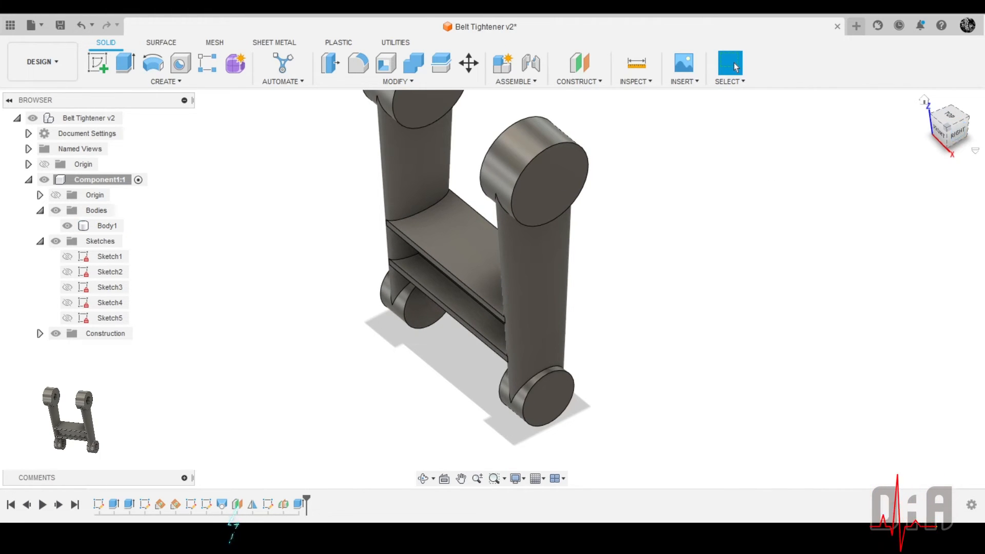
pyautogui.click(958, 137)
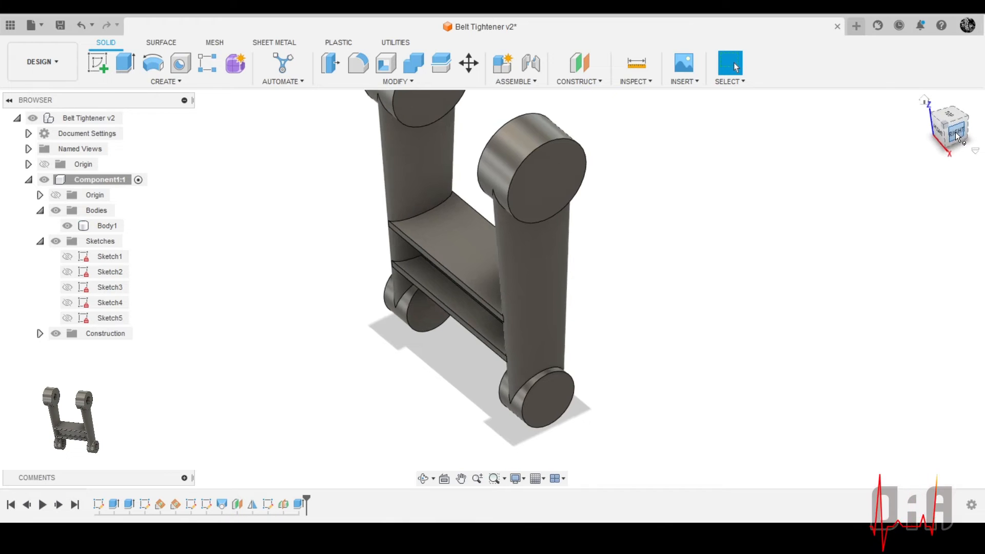
pyautogui.click(508, 331)
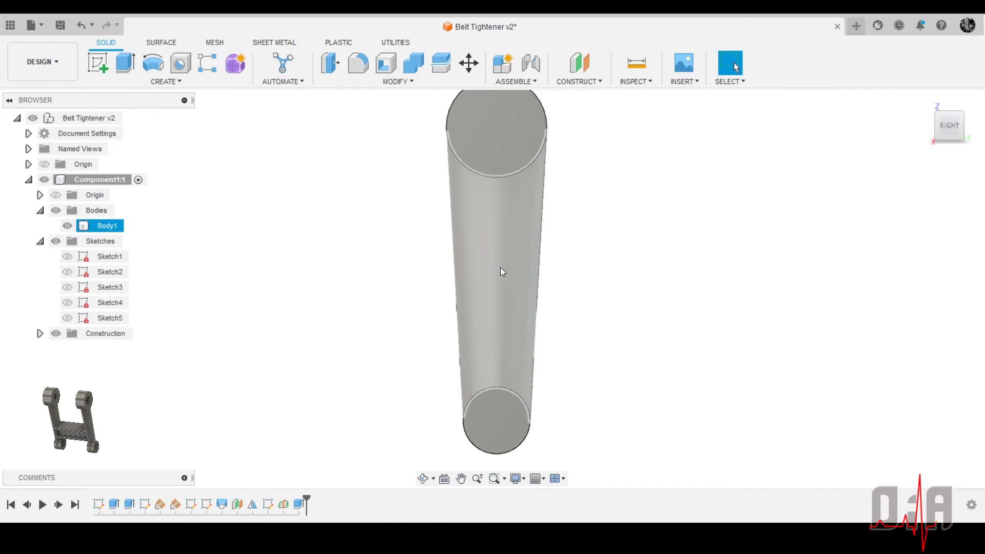
pyautogui.click(574, 312)
pyautogui.click(524, 305)
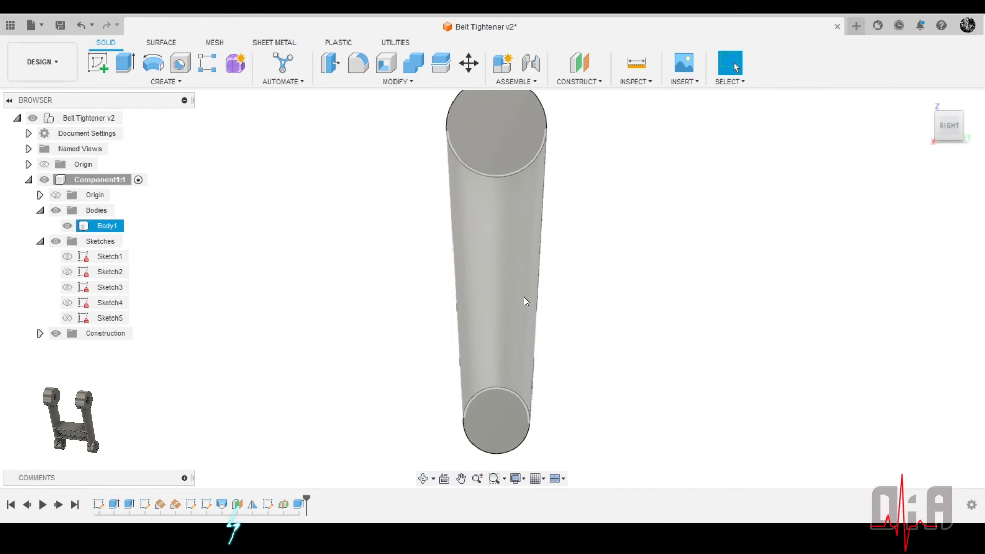
pyautogui.scroll(-2, 515, 389)
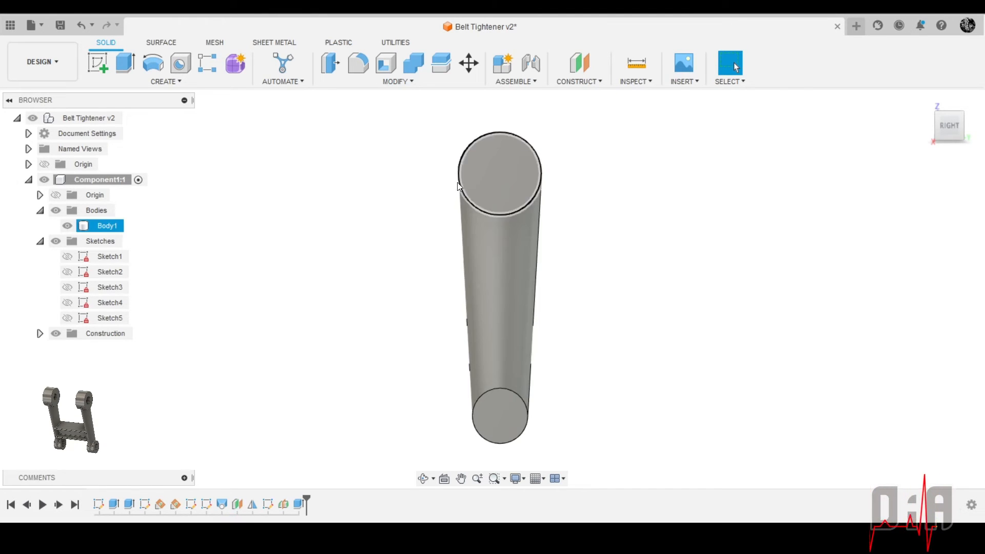
pyautogui.keyDown('shift'); pyautogui.moveTo(503, 209); pyautogui.dragTo(548, 231, button='middle'); pyautogui.keyUp('shift')
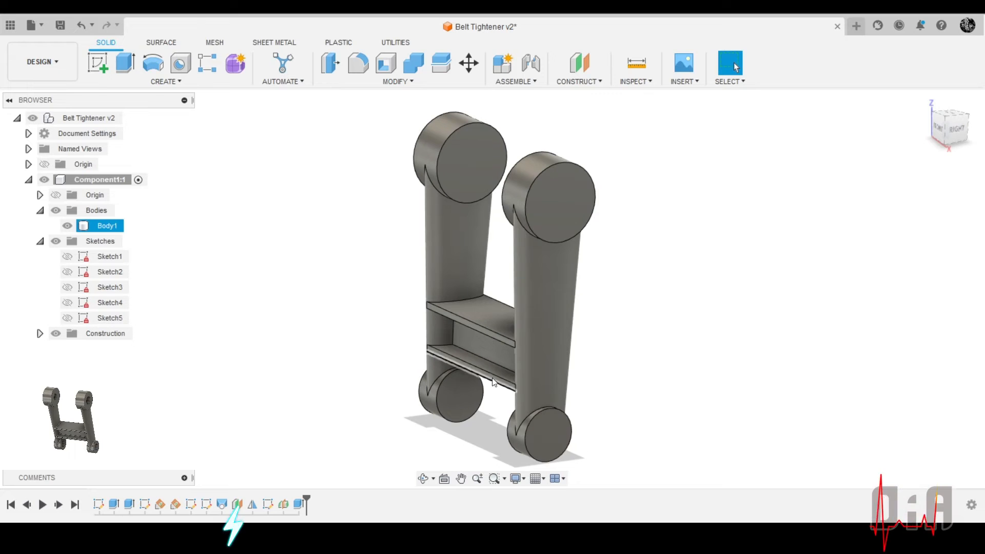
# Start a new sketch on the YZ origin plane, parallel to the flat faces of the arms' round ends
pyautogui.click(98, 62)
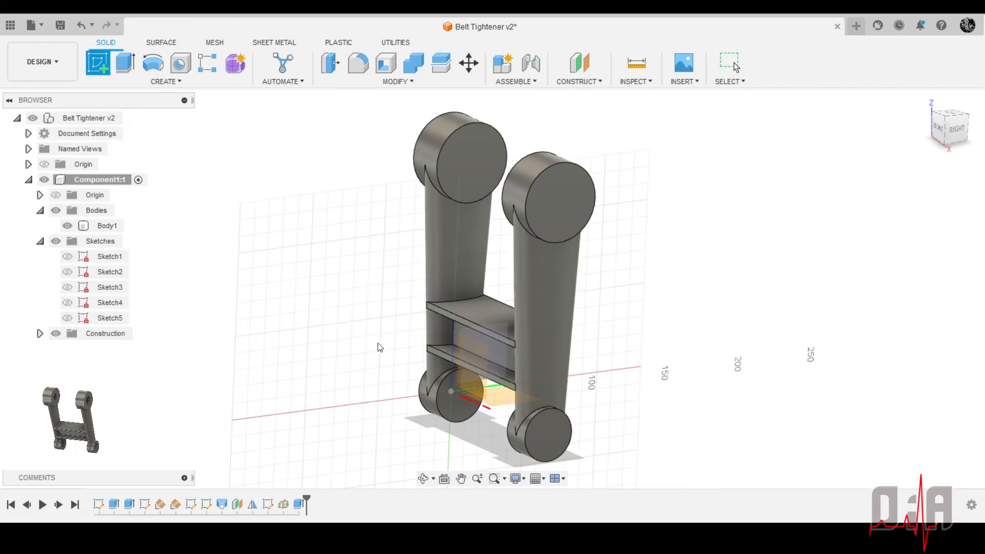
pyautogui.scroll(3, 495, 356)
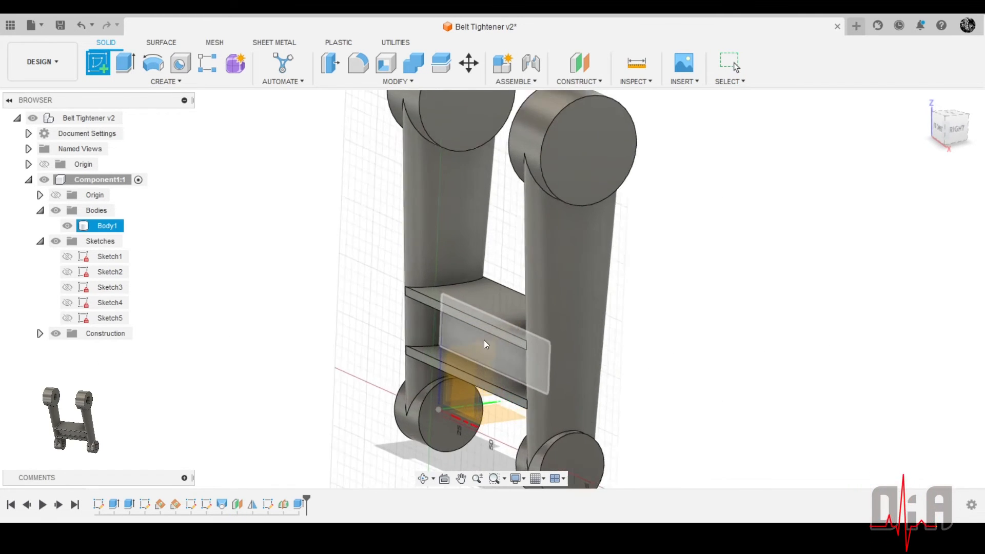
pyautogui.scroll(-4, 516, 280)
pyautogui.scroll(-1, 551, 379)
pyautogui.scroll(5, 505, 373)
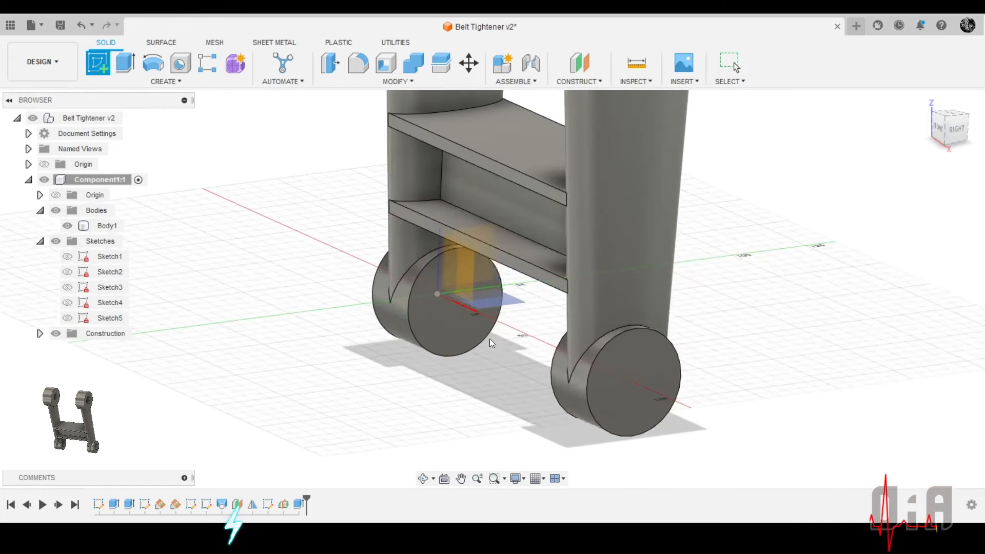
pyautogui.moveTo(490, 341)
pyautogui.keyDown('shift'); pyautogui.mouseDown(button='middle')
pyautogui.moveTo(496, 352)
pyautogui.moveTo(533, 335)
pyautogui.moveTo(504, 353)
pyautogui.moveTo(590, 369)
pyautogui.mouseUp(button='middle'); pyautogui.keyUp('shift')
pyautogui.scroll(-4, 505, 400)
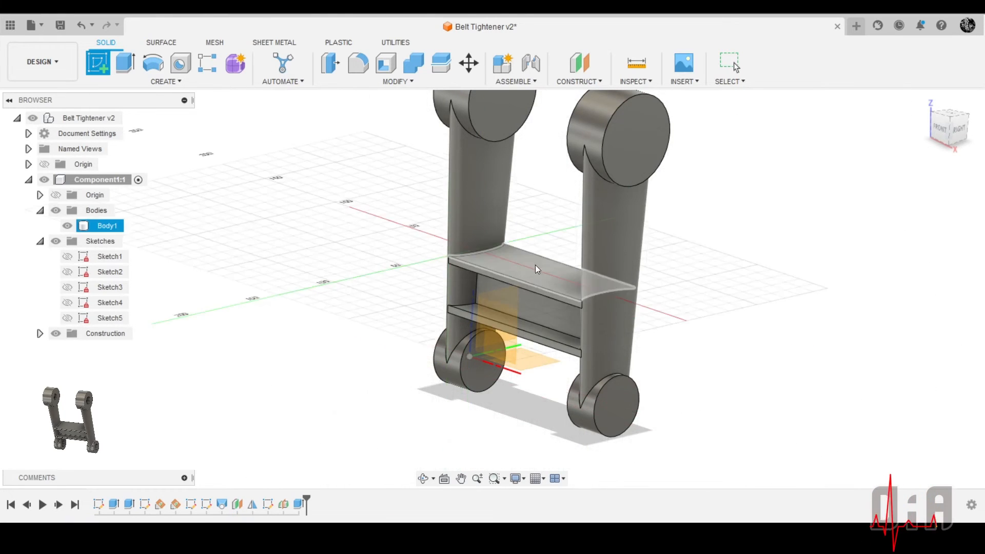
pyautogui.keyDown('shift'); pyautogui.moveTo(646, 414); pyautogui.dragTo(620, 431, button='middle'); pyautogui.keyUp('shift')
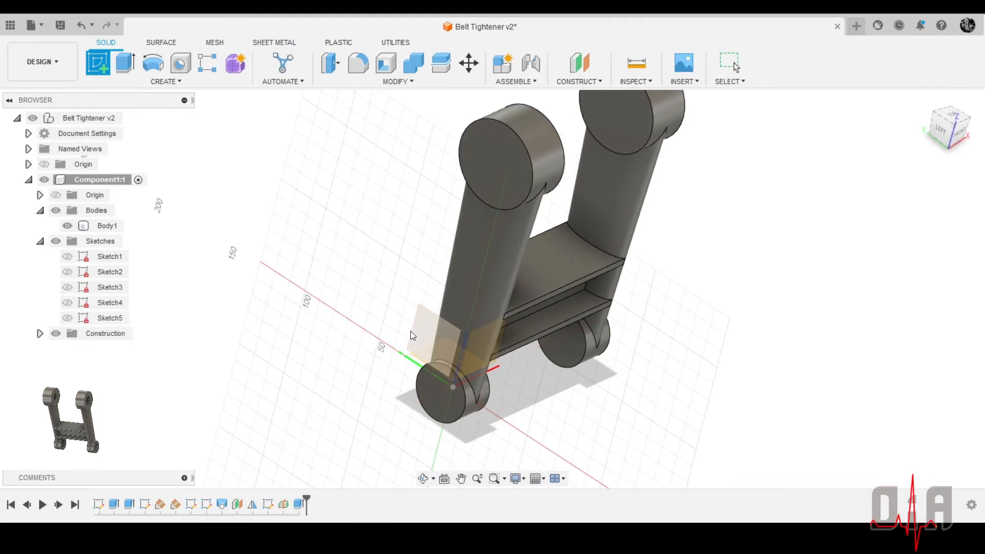
pyautogui.click(424, 328)
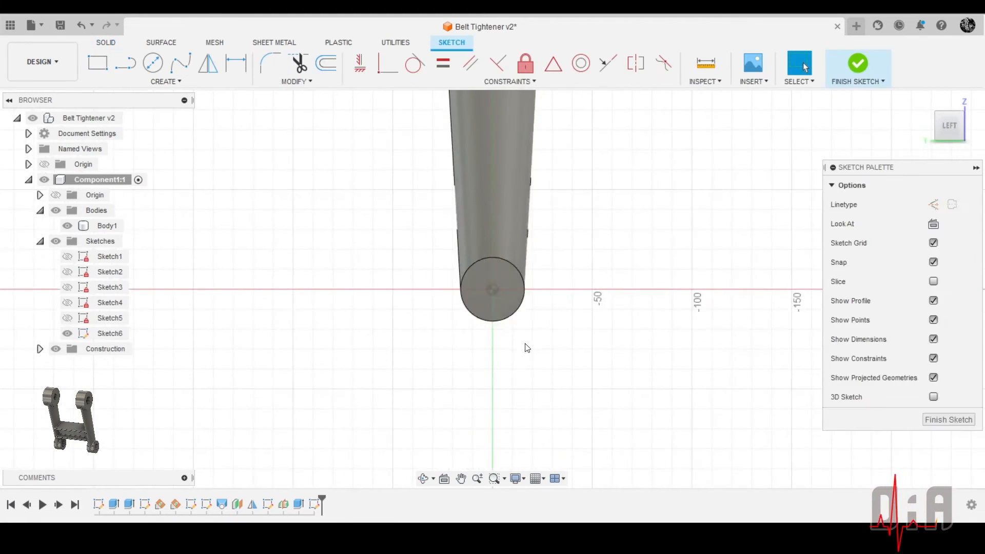
# Draw a circle about 19 mm in diameter centred on the origin, inside the arm's small lower end
pyautogui.click(153, 63)
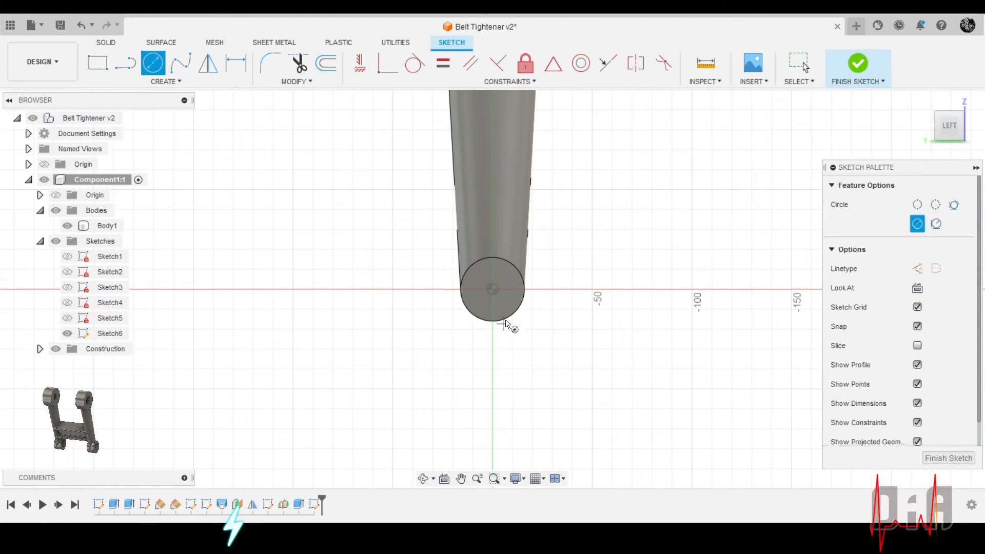
pyautogui.scroll(3, 505, 315)
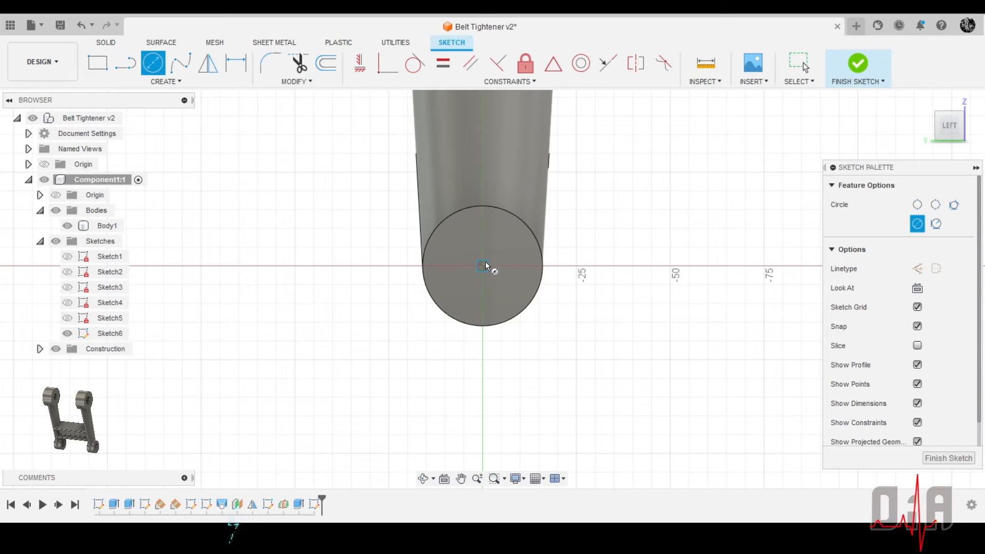
pyautogui.click(484, 264)
pyautogui.click(506, 294)
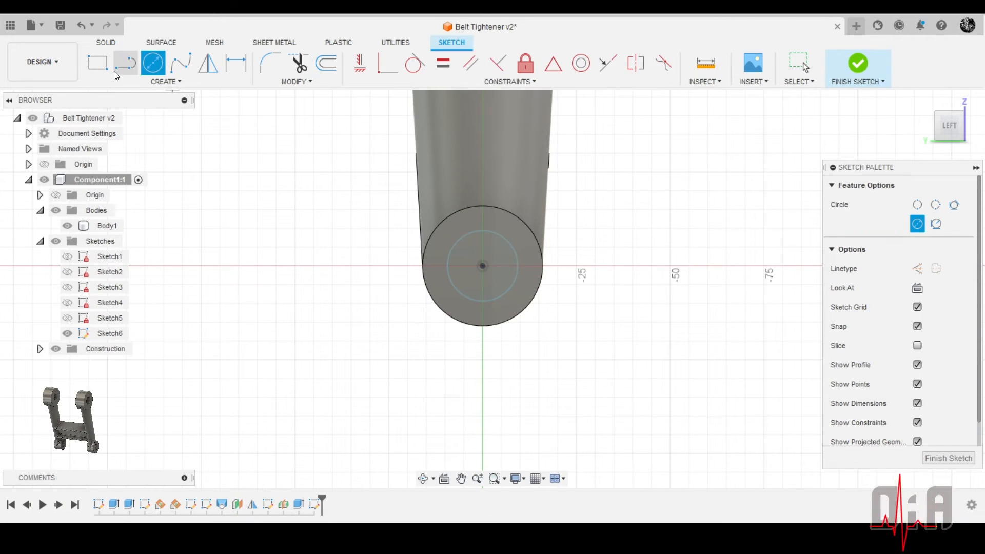
# Dimension the diameter of the circle in the arm's small lower end
pyautogui.click(235, 62)
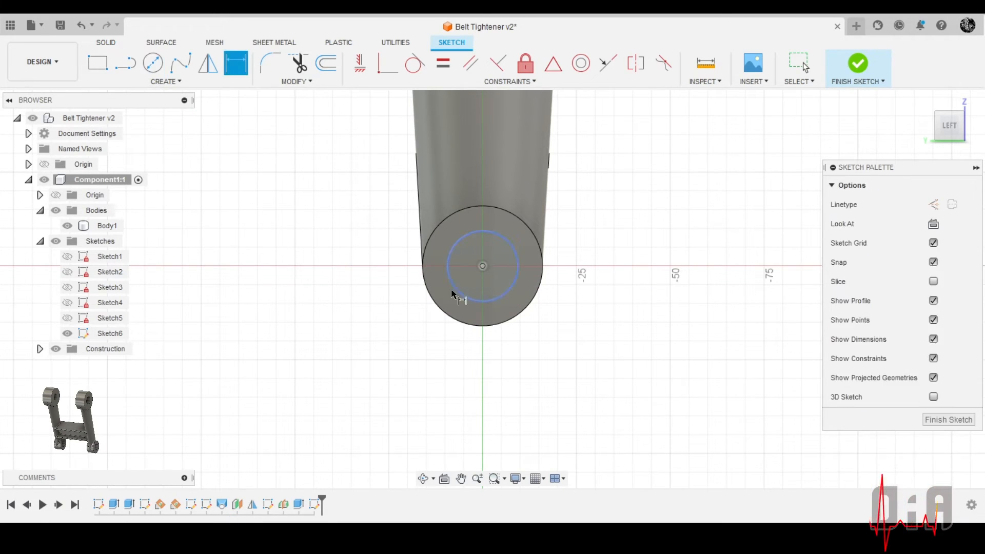
pyautogui.click(456, 298)
pyautogui.click(342, 356)
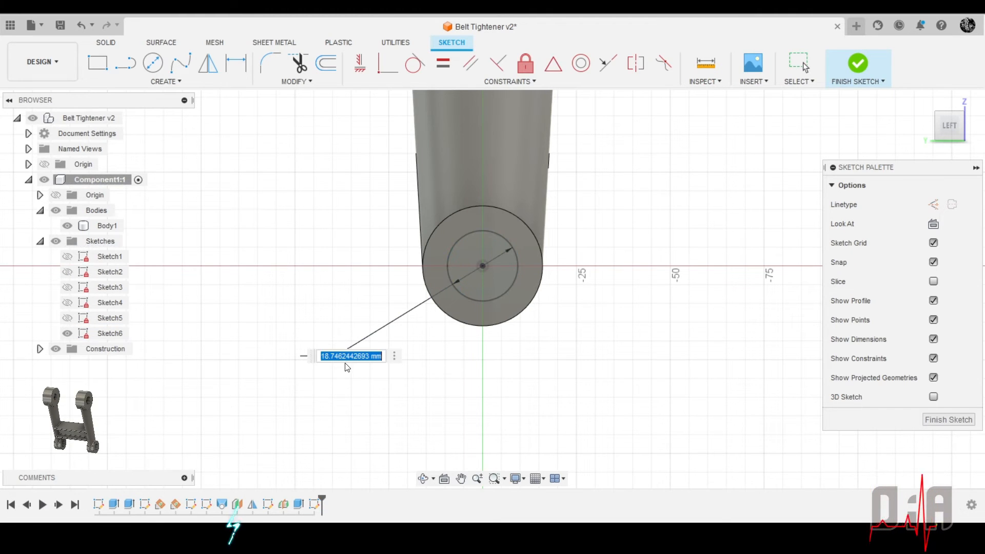
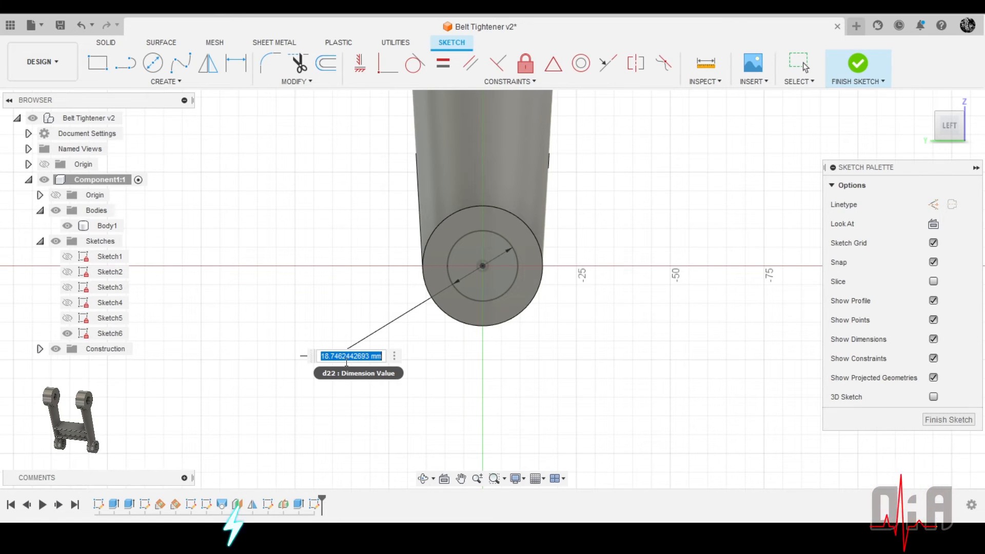
# Set the diameter of the circle in the arm's small lower end to 16 mm
pyautogui.write('1')
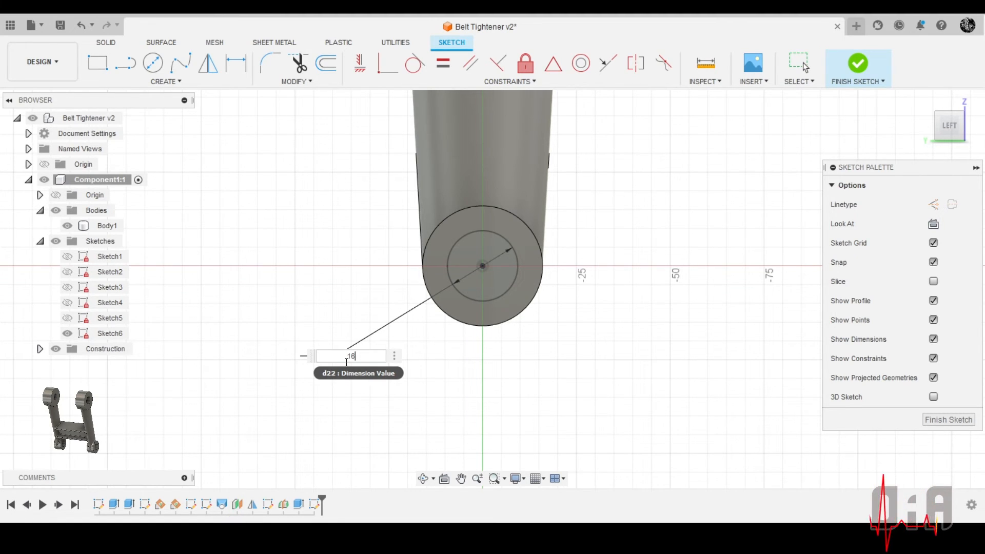
pyautogui.write('6')
pyautogui.press('Return')
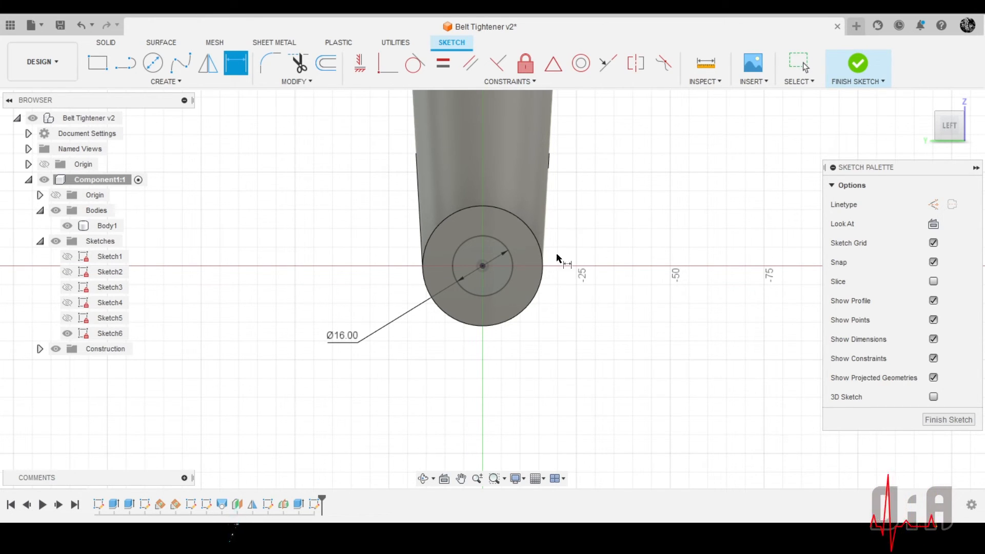
# Extrude the 16 mm circle as a cut, 110 mm towards and through the opposite arm's small end
pyautogui.scroll(-2, 476, 215)
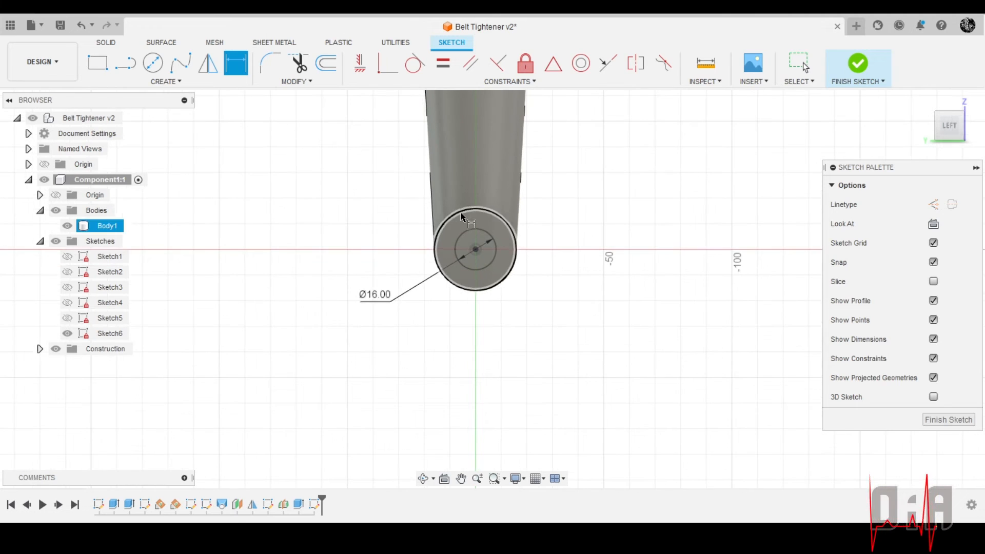
pyautogui.click(112, 45)
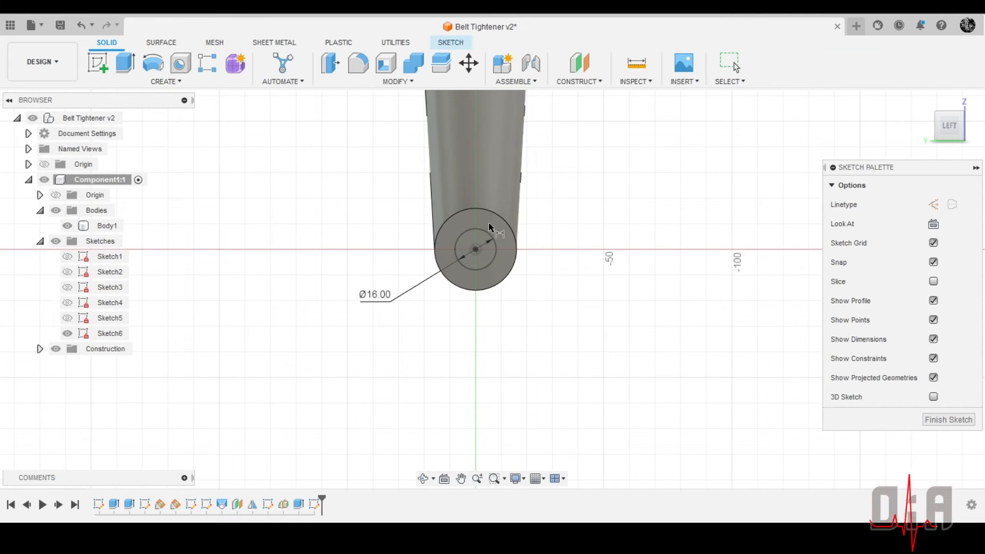
pyautogui.click(133, 66)
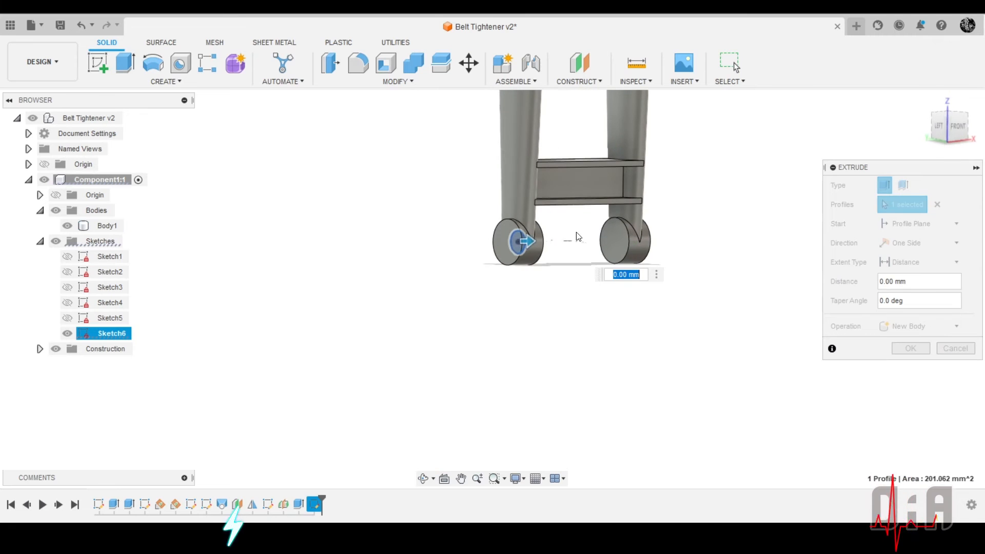
pyautogui.moveTo(528, 241); pyautogui.dragTo(656, 239)
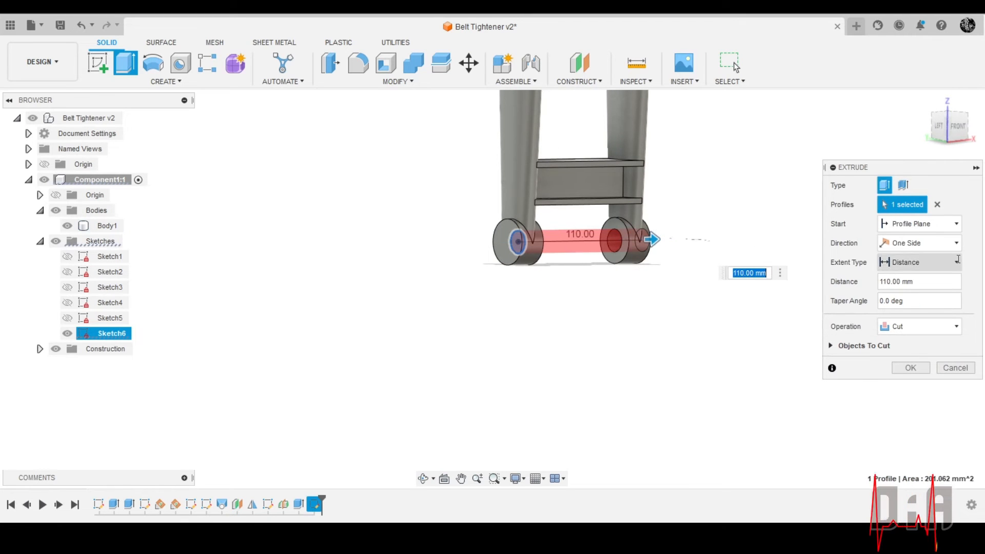
# Make the cut two-sided with 40 mm on the second side, going through the near arm's small end, and complete it
pyautogui.click(915, 242)
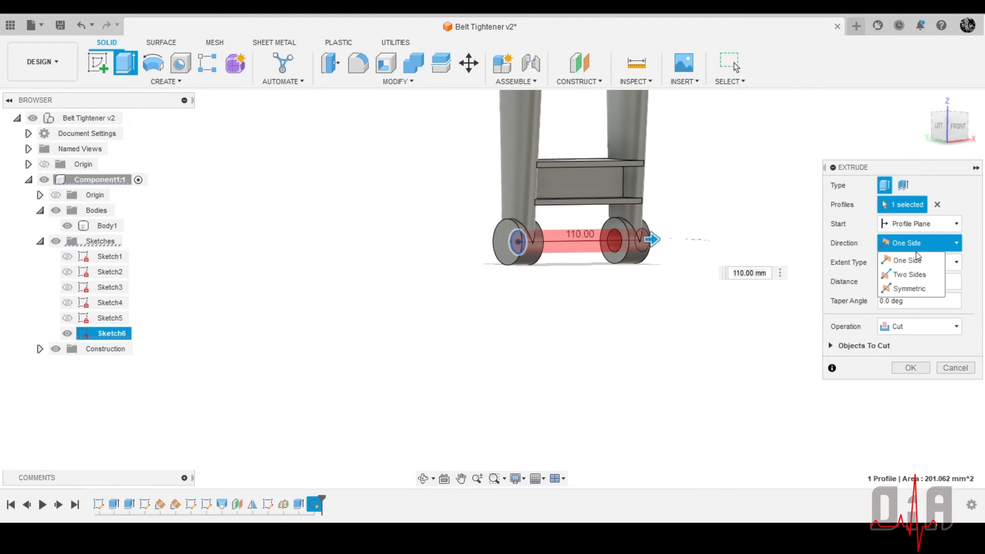
pyautogui.click(909, 274)
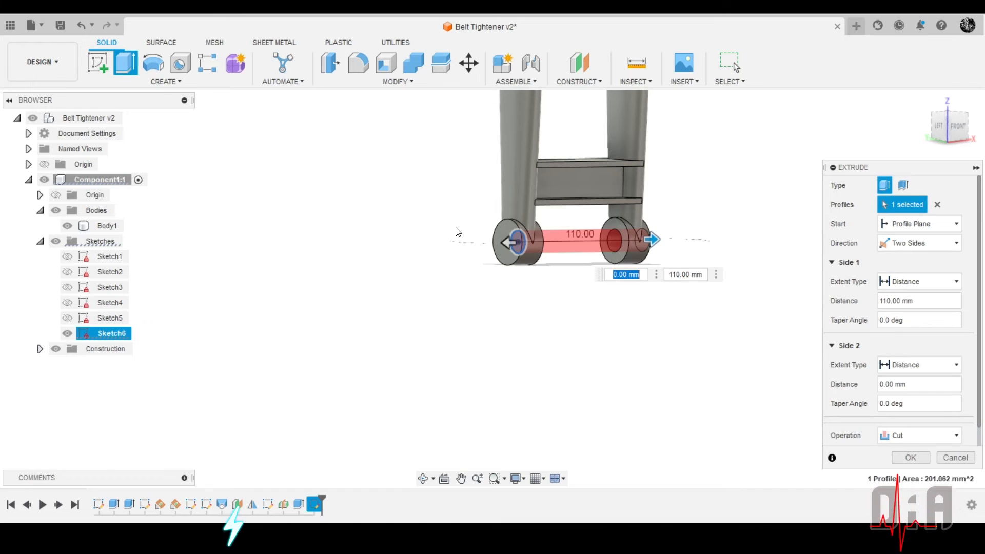
pyautogui.scroll(3, 458, 232)
pyautogui.moveTo(531, 254); pyautogui.dragTo(461, 327)
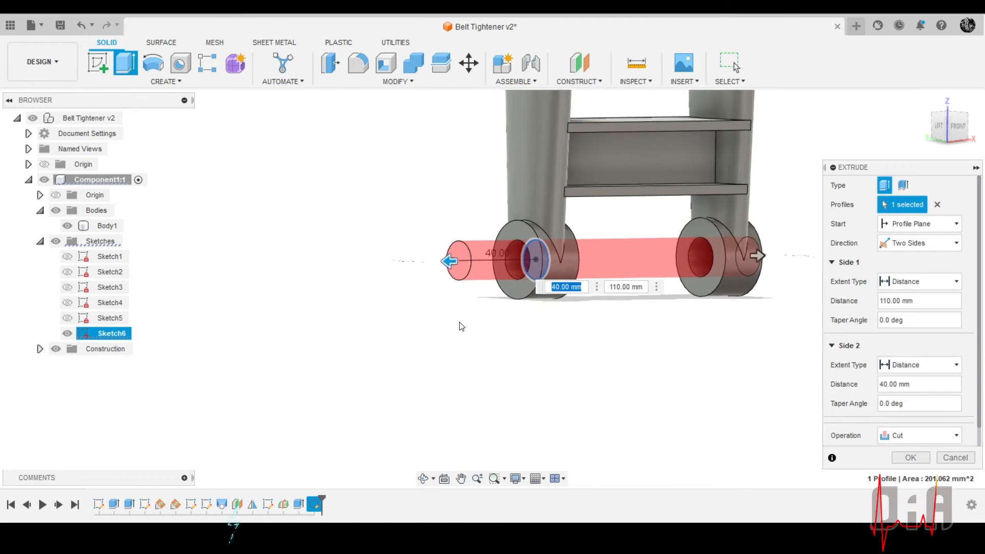
pyautogui.scroll(-3, 461, 327)
pyautogui.keyDown('shift'); pyautogui.moveTo(660, 323); pyautogui.dragTo(605, 334, button='middle'); pyautogui.keyUp('shift')
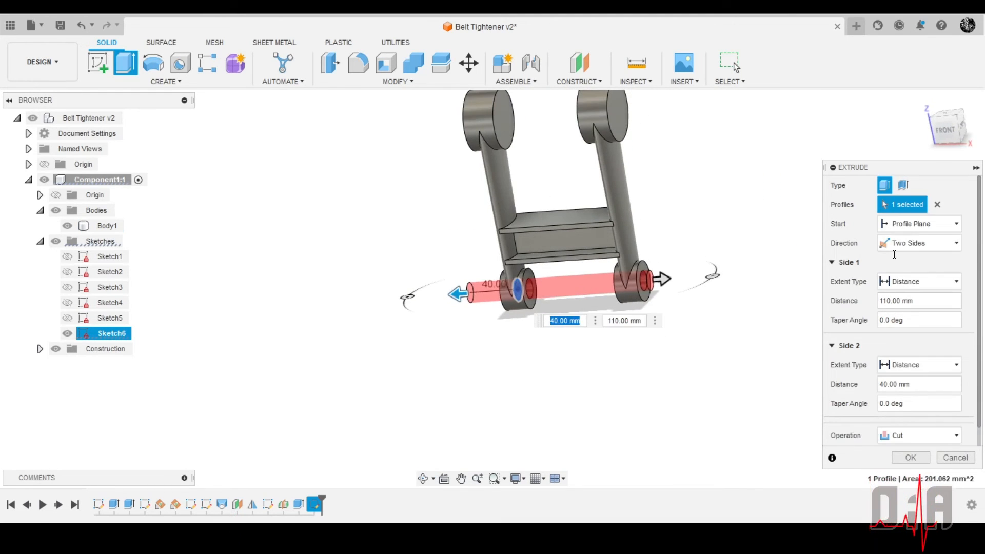
pyautogui.click(898, 458)
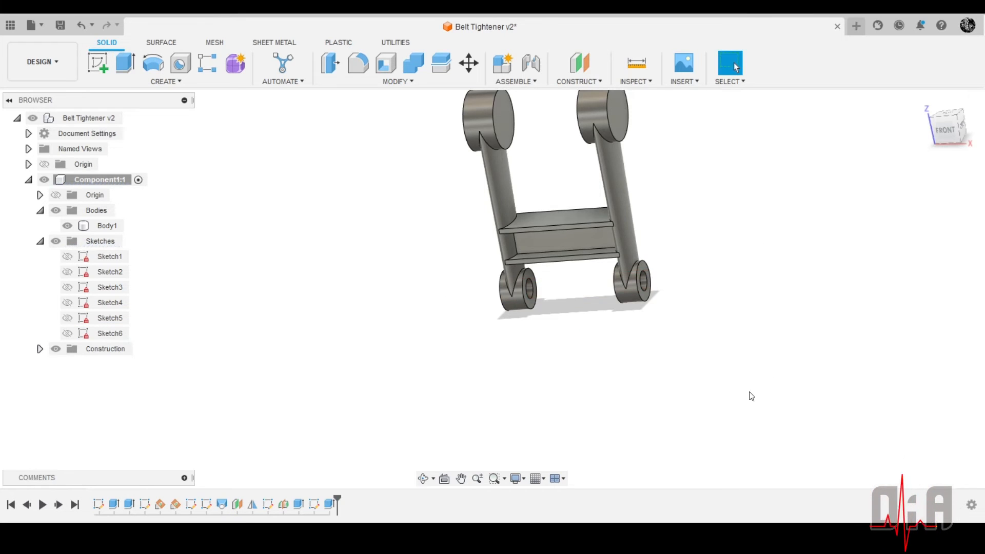
# Save the design as a new version with the default description
pyautogui.scroll(3, 578, 317)
pyautogui.keyDown('shift'); pyautogui.moveTo(579, 317); pyautogui.dragTo(576, 277, button='middle'); pyautogui.keyUp('shift')
pyautogui.scroll(-4, 585, 277)
pyautogui.scroll(3, 539, 154)
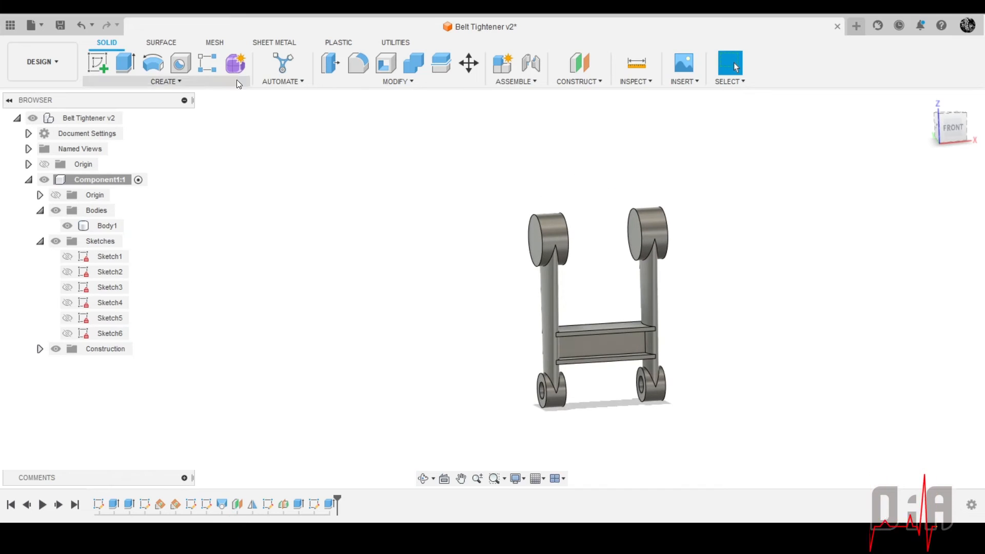
pyautogui.click(61, 25)
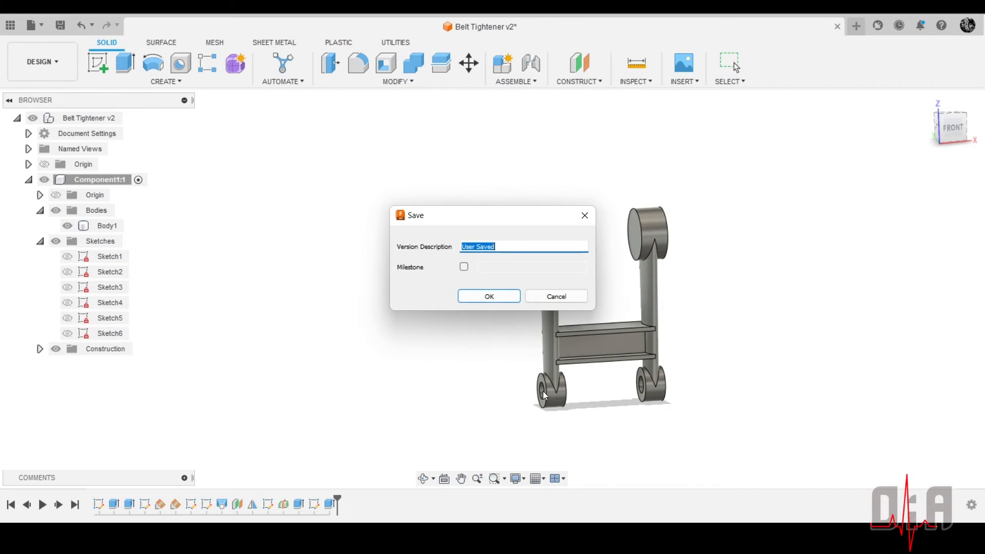
pyautogui.click(478, 295)
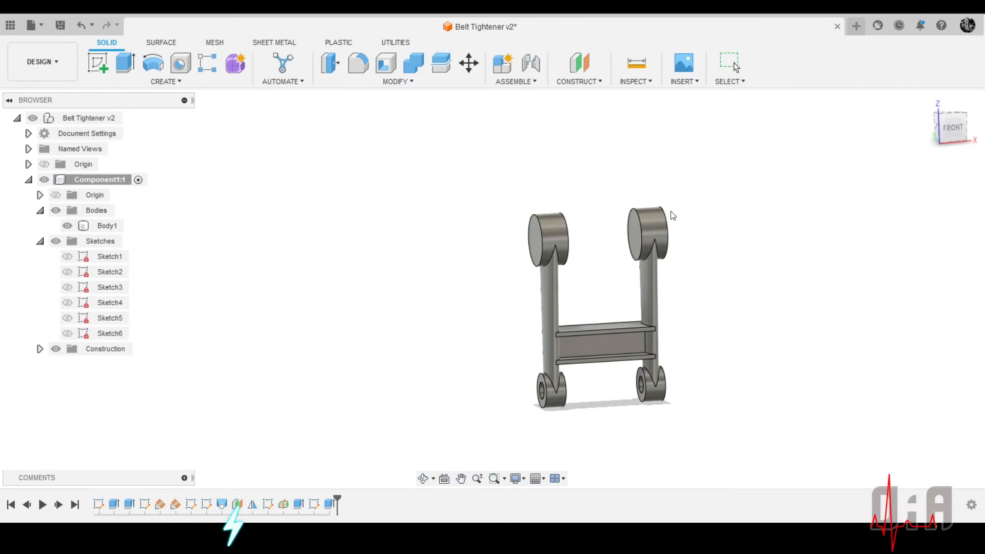
# Start a new sketch on the outer flat face of one arm's large upper end
pyautogui.scroll(-2, 708, 326)
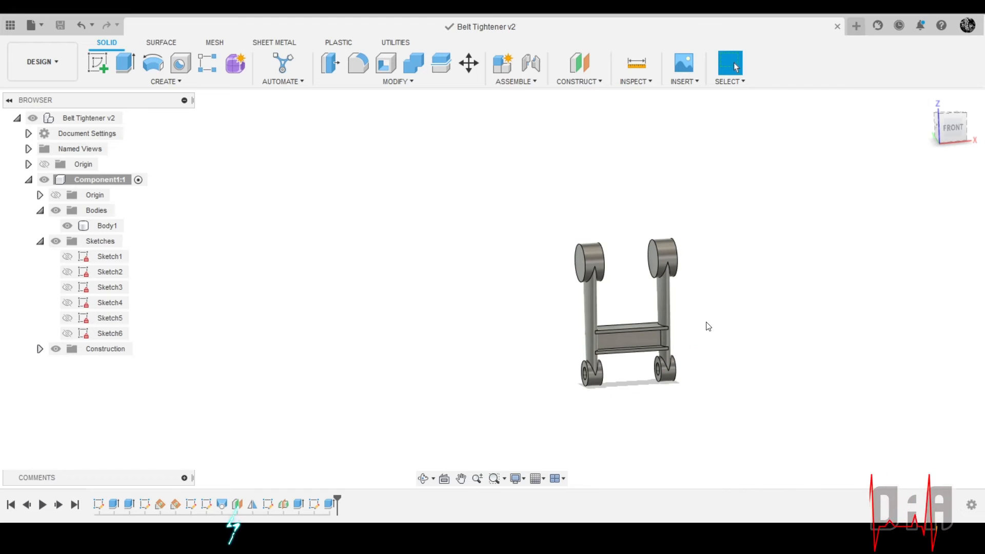
pyautogui.scroll(4, 639, 286)
pyautogui.scroll(-3, 686, 254)
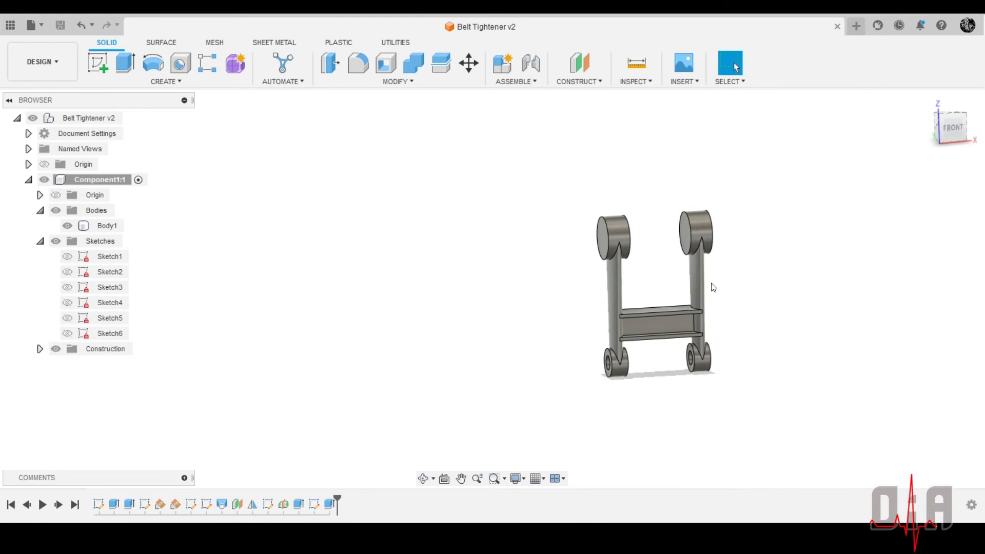
pyautogui.keyDown('shift'); pyautogui.moveTo(711, 285); pyautogui.dragTo(667, 277, button='middle'); pyautogui.keyUp('shift')
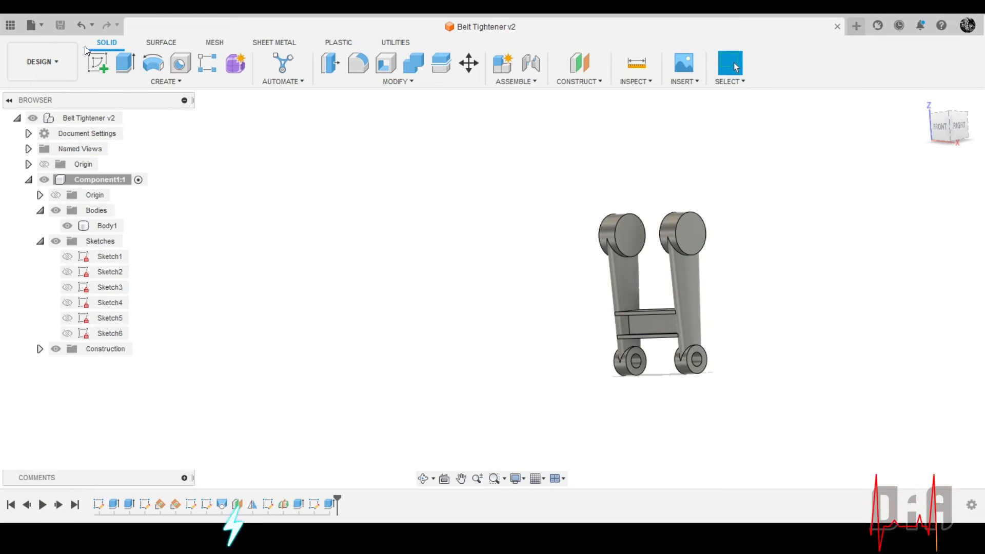
pyautogui.click(98, 63)
pyautogui.scroll(5, 697, 234)
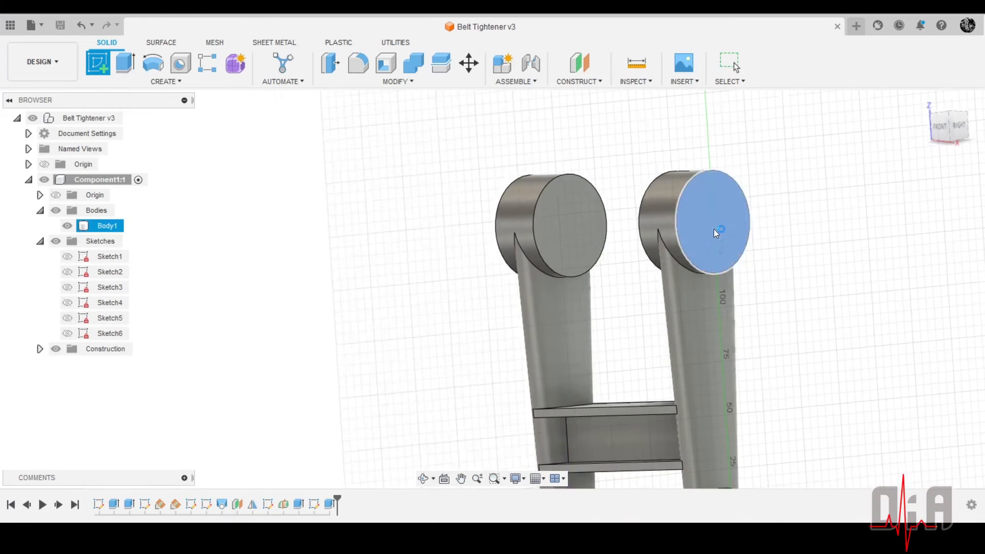
pyautogui.click(712, 228)
pyautogui.scroll(3, 562, 273)
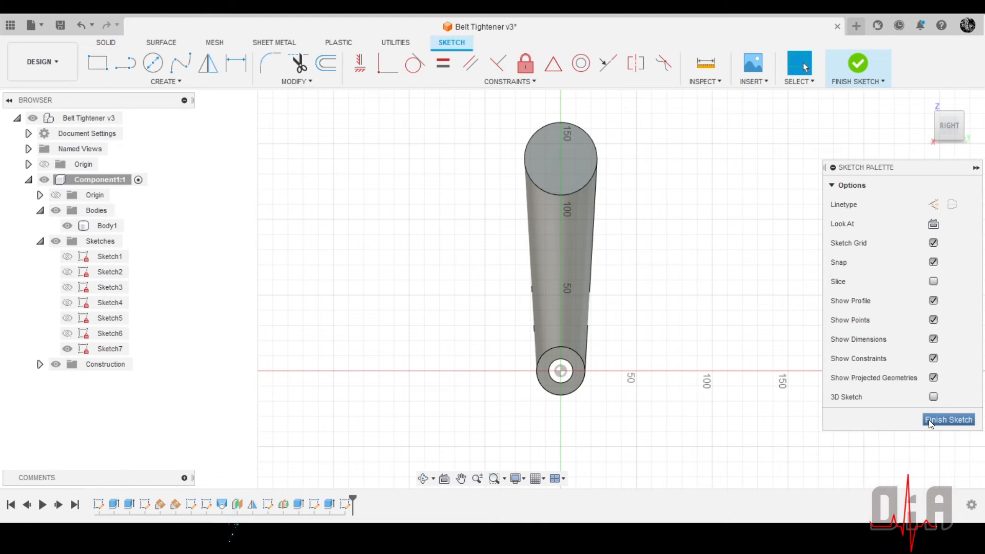
# Draw a circle about 20 mm in diameter centred on the face of the arm's large upper end
pyautogui.moveTo(522, 179)
pyautogui.keyDown('shift'); pyautogui.mouseDown(button='middle')
pyautogui.moveTo(589, 203)
pyautogui.moveTo(605, 192)
pyautogui.mouseUp(button='middle'); pyautogui.keyUp('shift')
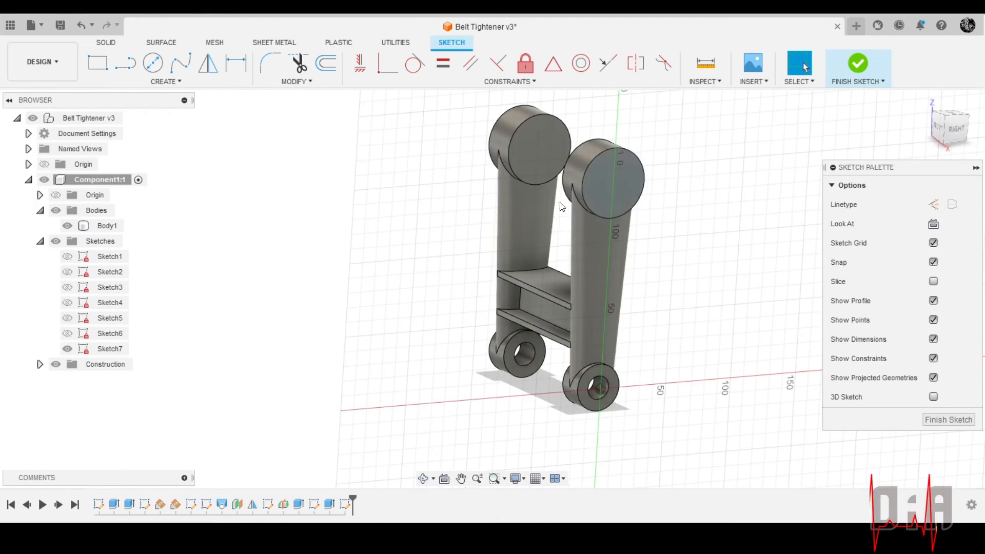
pyautogui.click(154, 64)
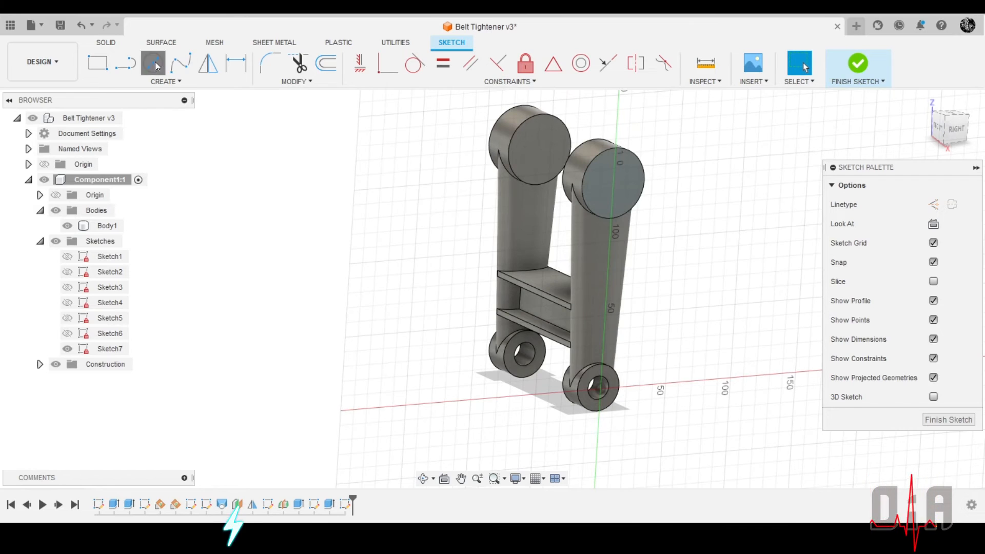
pyautogui.click(615, 183)
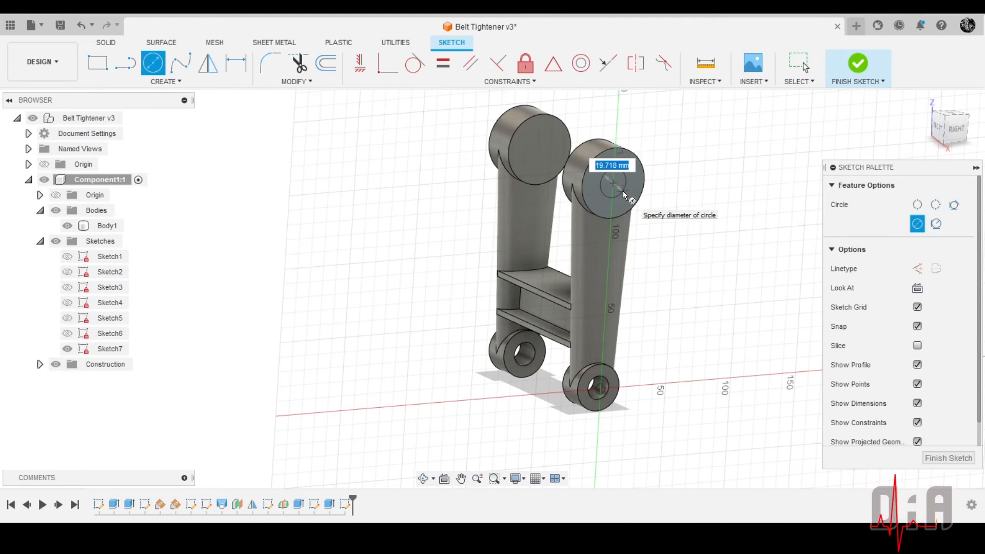
pyautogui.click(623, 191)
# Dimension the diameter of the circle on the large upper end as 22 mm
pyautogui.scroll(5, 612, 211)
pyautogui.moveTo(718, 238)
pyautogui.keyDown('shift'); pyautogui.mouseDown(button='middle')
pyautogui.moveTo(722, 194)
pyautogui.moveTo(710, 225)
pyautogui.mouseUp(button='middle'); pyautogui.keyUp('shift')
pyautogui.scroll(-3, 692, 231)
pyautogui.scroll(4, 635, 220)
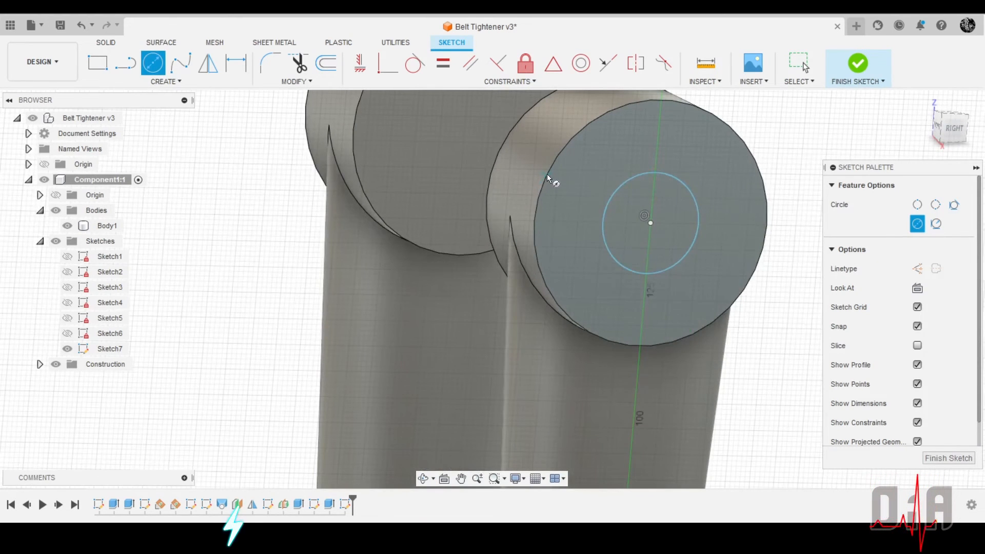
pyautogui.scroll(-4, 614, 205)
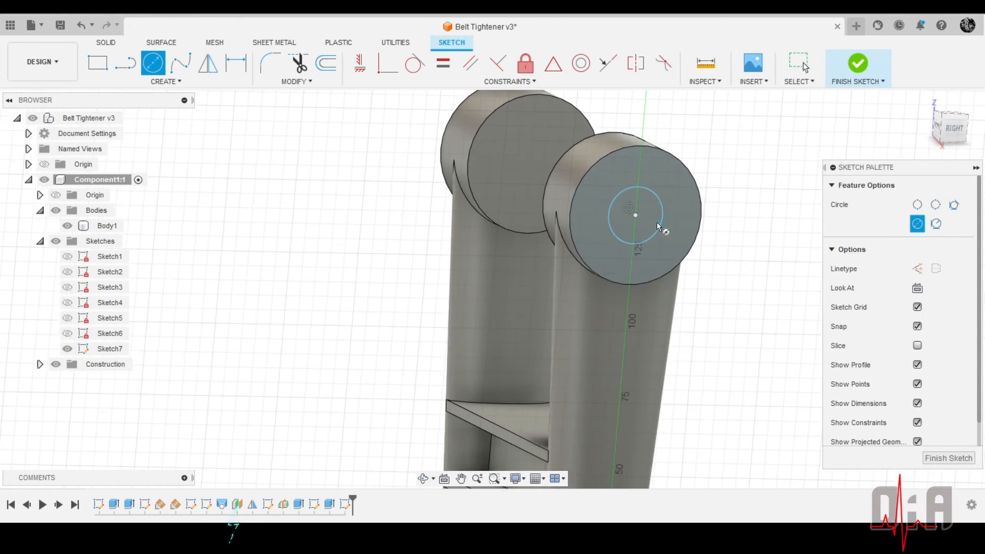
pyautogui.scroll(2, 610, 220)
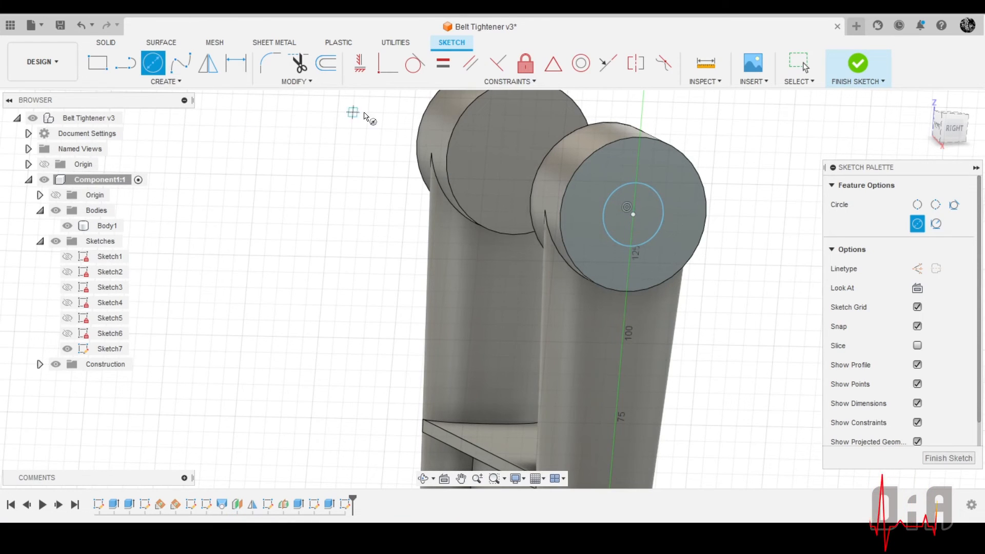
pyautogui.click(236, 63)
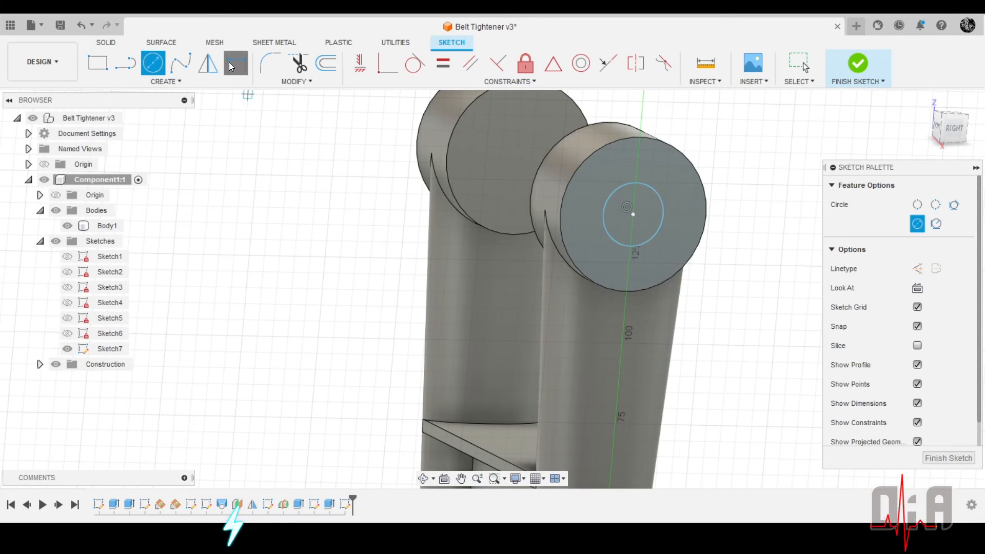
pyautogui.click(606, 230)
pyautogui.click(481, 297)
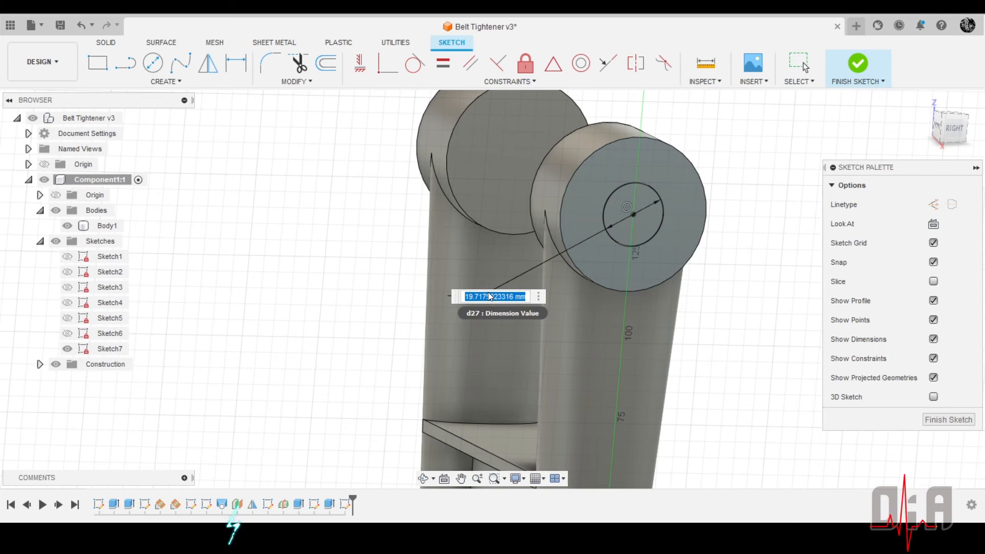
pyautogui.write('22')
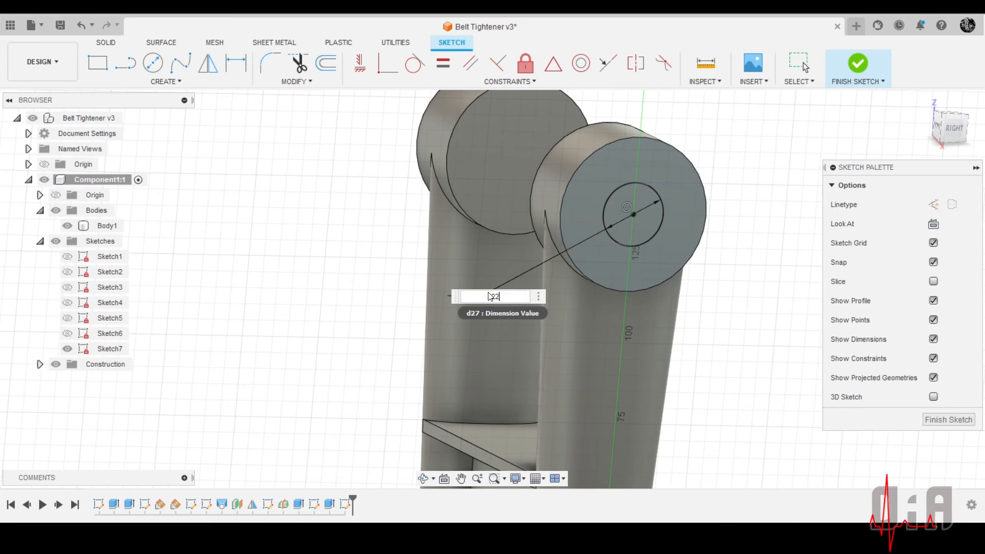
pyautogui.press('Return')
# Extrude the 22 mm circle as a cut with a distance of -25 mm into the arm's large upper end
pyautogui.scroll(-3, 710, 279)
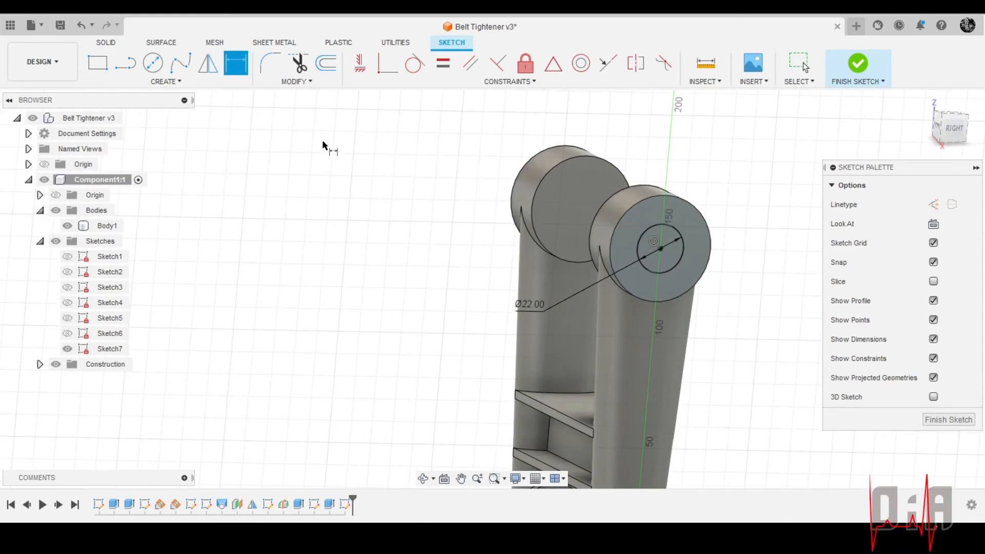
pyautogui.click(106, 42)
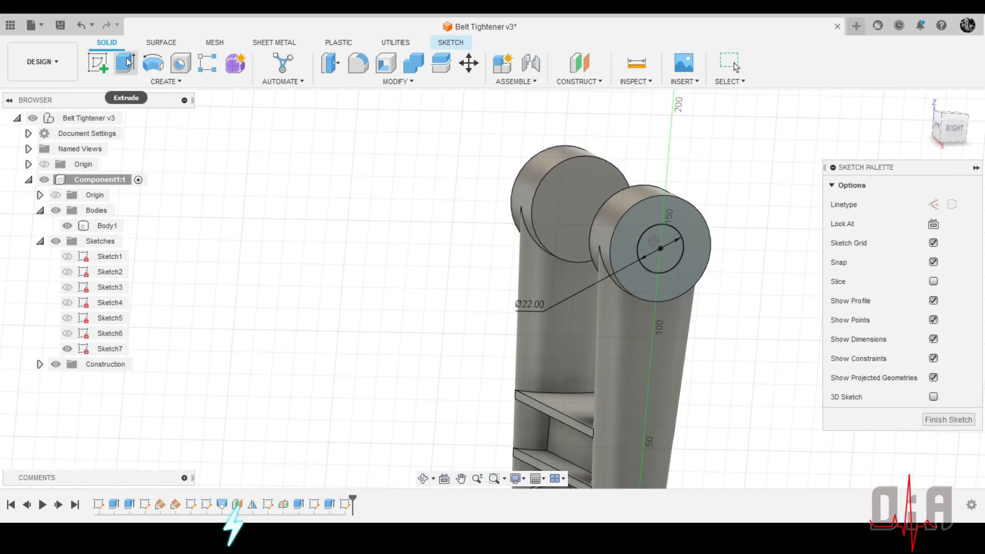
pyautogui.click(125, 62)
pyautogui.click(666, 253)
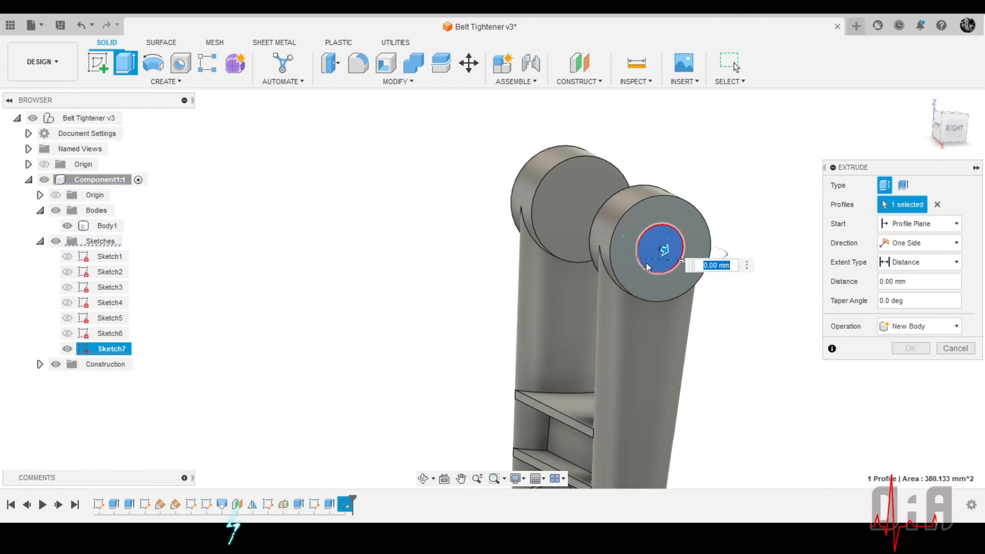
pyautogui.keyDown('shift'); pyautogui.moveTo(645, 263); pyautogui.dragTo(637, 378, button='middle'); pyautogui.keyUp('shift')
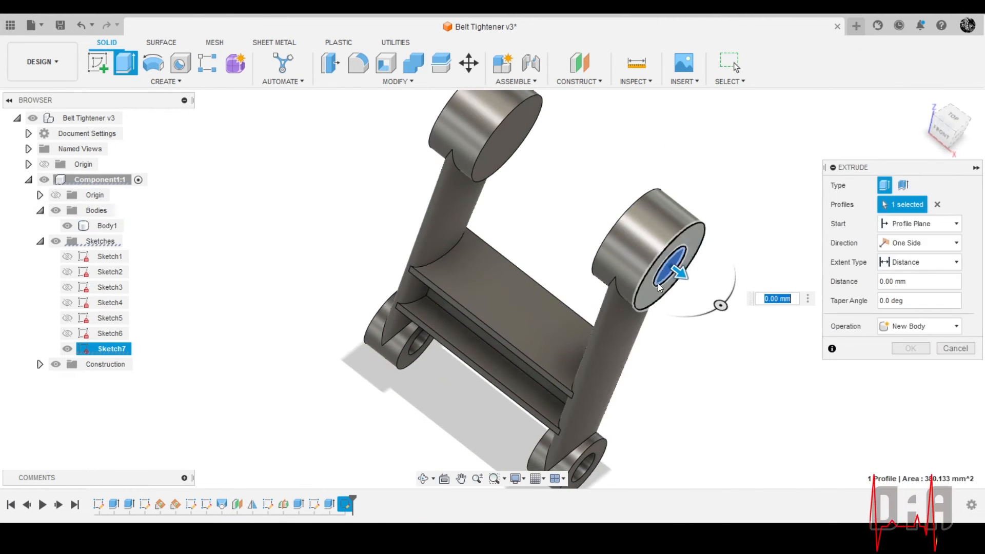
pyautogui.moveTo(680, 270); pyautogui.dragTo(602, 238)
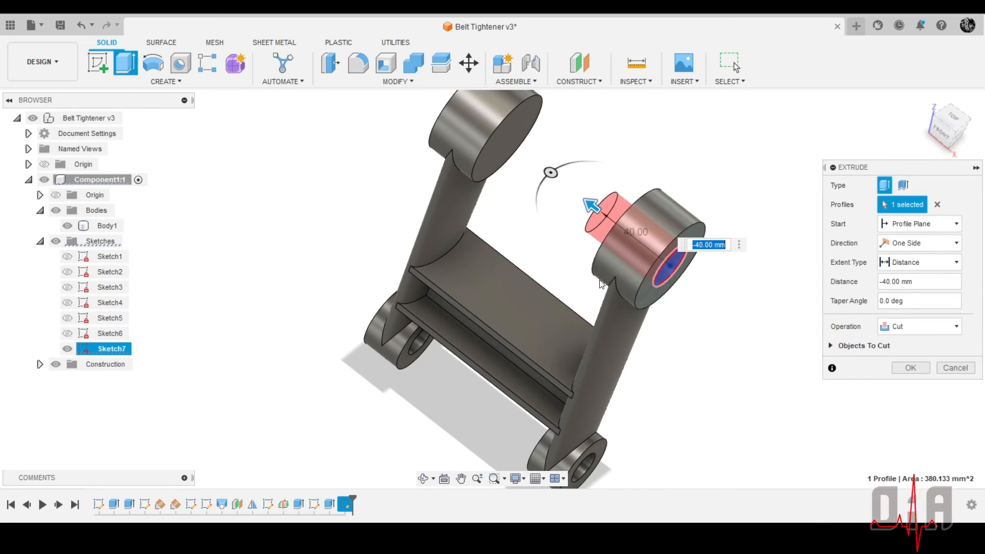
pyautogui.keyDown('shift'); pyautogui.moveTo(601, 284); pyautogui.dragTo(670, 301, button='middle'); pyautogui.keyUp('shift')
pyautogui.write('-25')
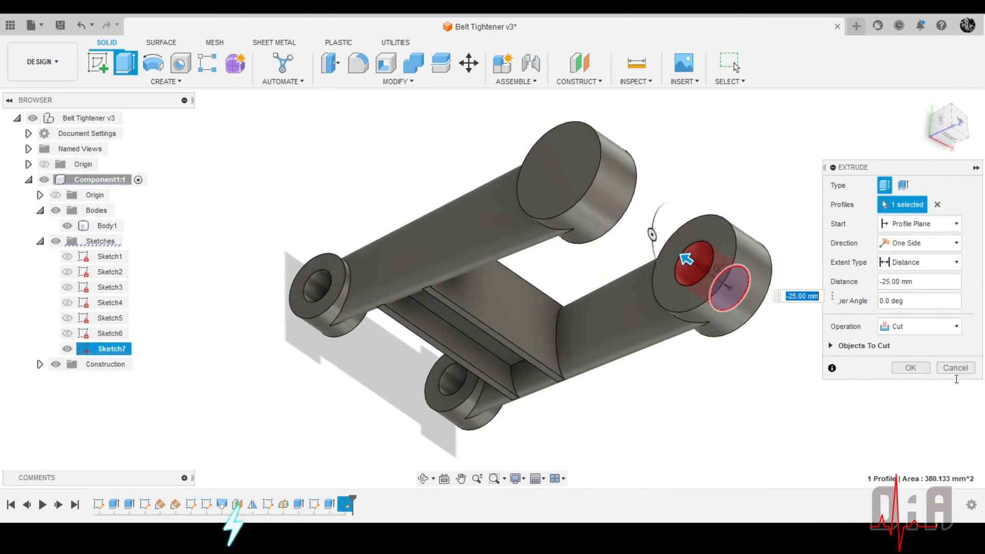
pyautogui.click(911, 368)
pyautogui.scroll(2, 581, 187)
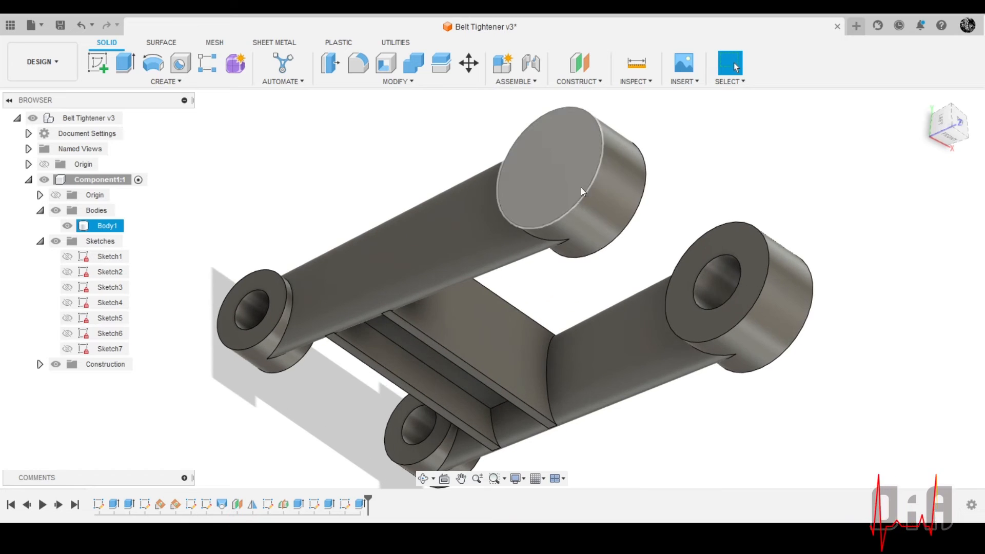
# Examine the frame from several sides, comparing the large upper ends of the two arms
pyautogui.keyDown('shift'); pyautogui.moveTo(580, 187); pyautogui.dragTo(521, 249, button='middle'); pyautogui.keyUp('shift')
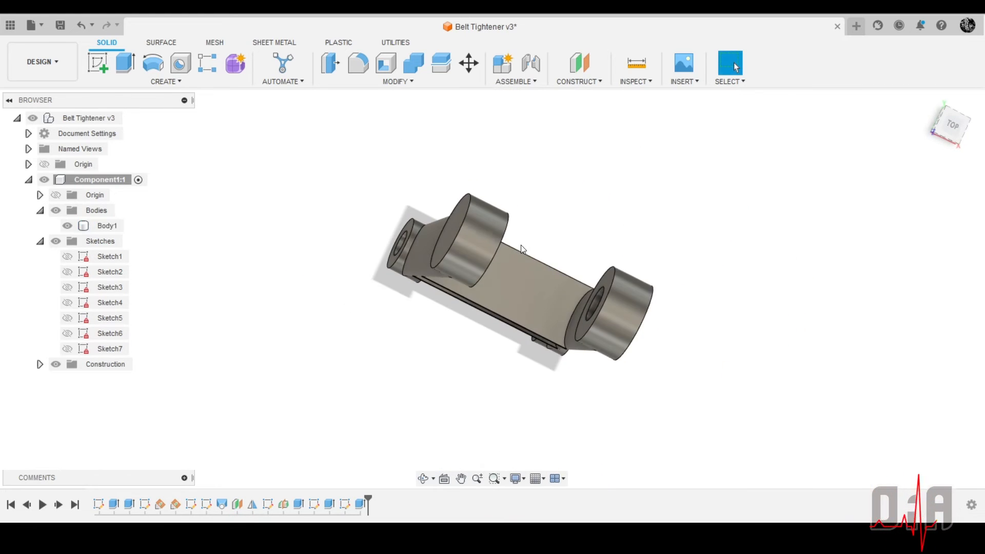
pyautogui.scroll(4, 457, 253)
pyautogui.keyDown('shift'); pyautogui.moveTo(457, 253); pyautogui.dragTo(474, 146, button='middle'); pyautogui.keyUp('shift')
pyautogui.scroll(-5, 474, 146)
pyautogui.scroll(3, 450, 355)
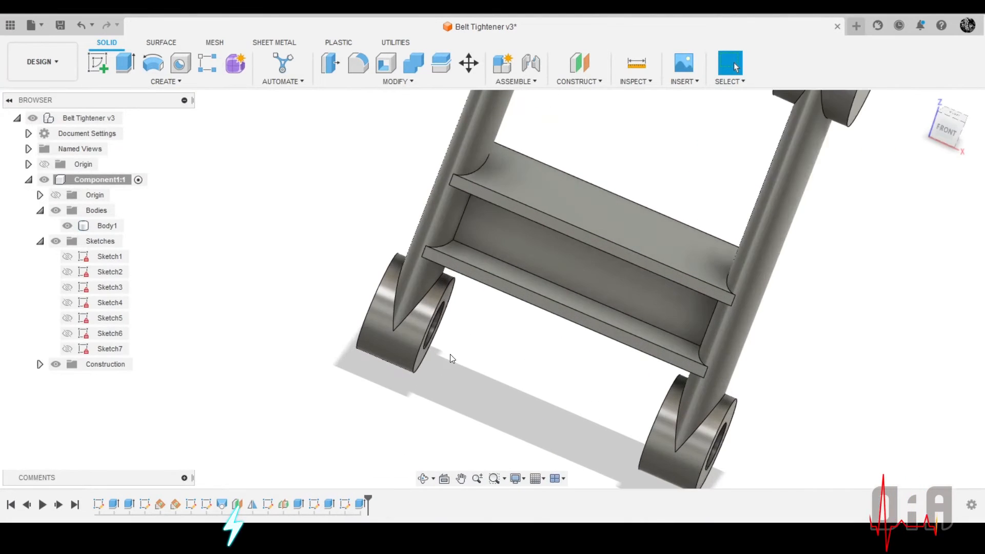
pyautogui.moveTo(450, 355)
pyautogui.keyDown('shift'); pyautogui.mouseDown(button='middle')
pyautogui.moveTo(428, 332)
pyautogui.moveTo(457, 339)
pyautogui.mouseUp(button='middle'); pyautogui.keyUp('shift')
pyautogui.scroll(-4, 491, 421)
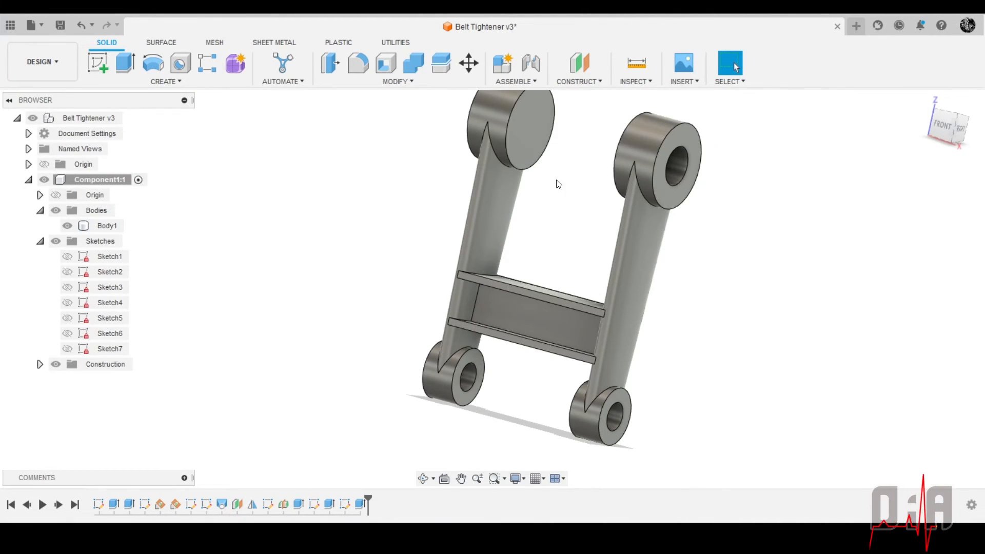
pyautogui.keyDown('shift'); pyautogui.moveTo(544, 193); pyautogui.dragTo(557, 257, button='middle'); pyautogui.keyUp('shift')
pyautogui.scroll(-3, 600, 214)
pyautogui.scroll(6, 578, 152)
pyautogui.scroll(-2, 559, 260)
pyautogui.scroll(4, 542, 242)
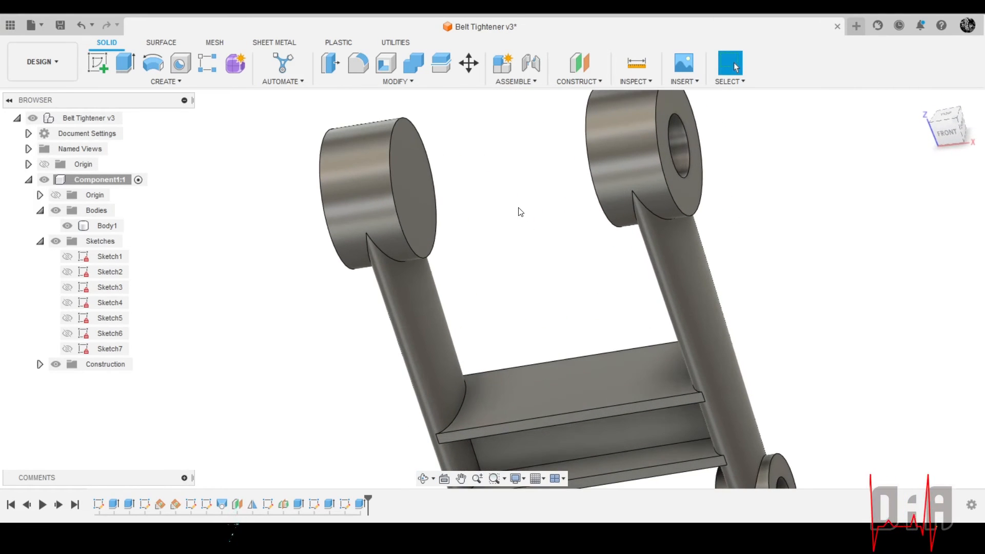
pyautogui.scroll(-3, 534, 214)
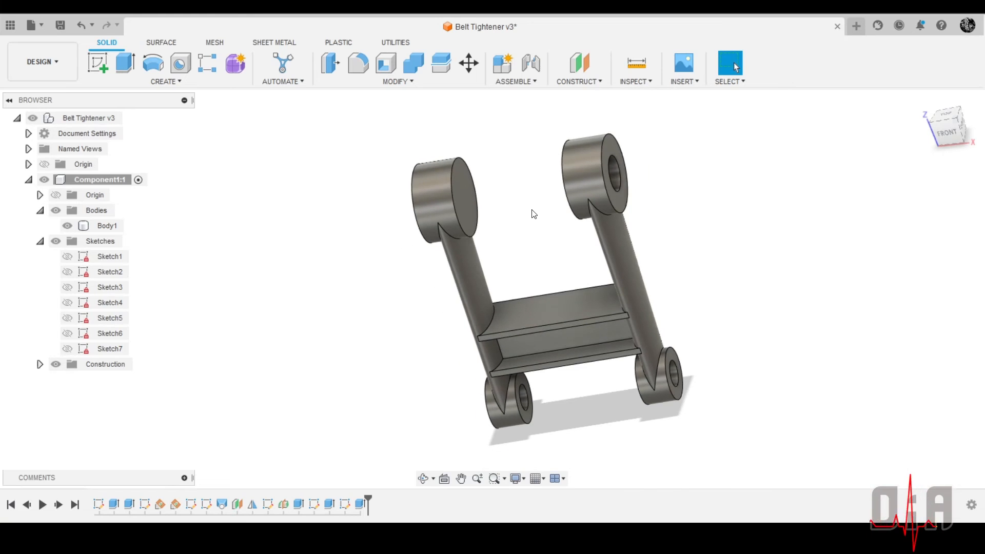
pyautogui.scroll(1, 536, 214)
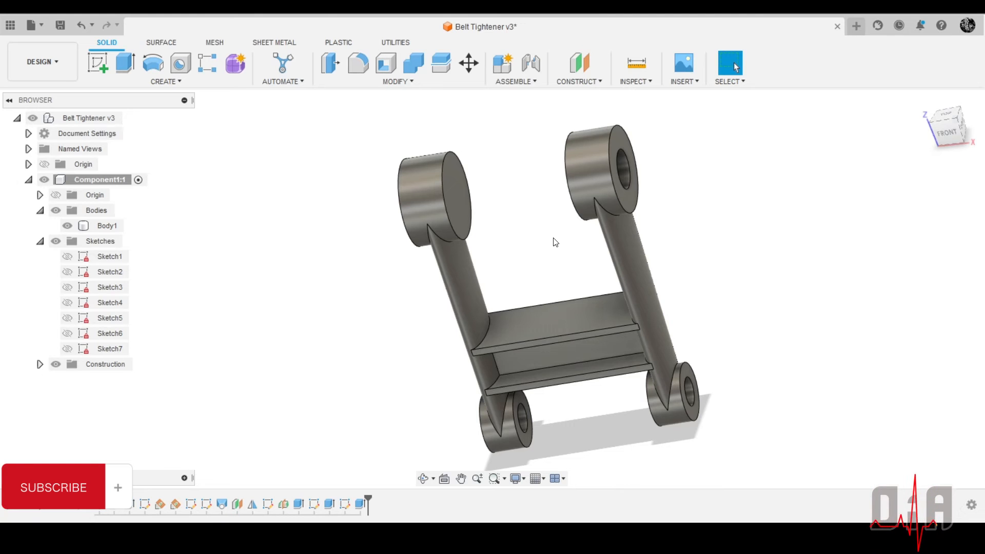
pyautogui.scroll(3, 438, 210)
pyautogui.keyDown('shift'); pyautogui.moveTo(488, 225); pyautogui.dragTo(544, 206); pyautogui.keyUp('shift')
pyautogui.keyDown('shift'); pyautogui.moveTo(544, 206); pyautogui.dragTo(524, 198, button='middle'); pyautogui.keyUp('shift')
pyautogui.scroll(-3, 546, 211)
pyautogui.scroll(3, 545, 211)
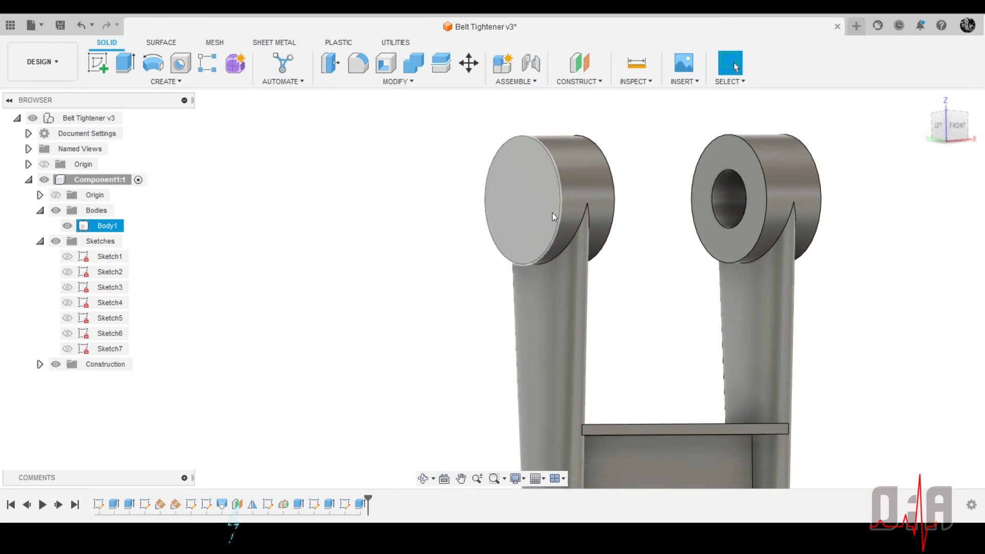
pyautogui.scroll(4, 552, 213)
pyautogui.scroll(-1, 534, 232)
pyautogui.click(510, 206)
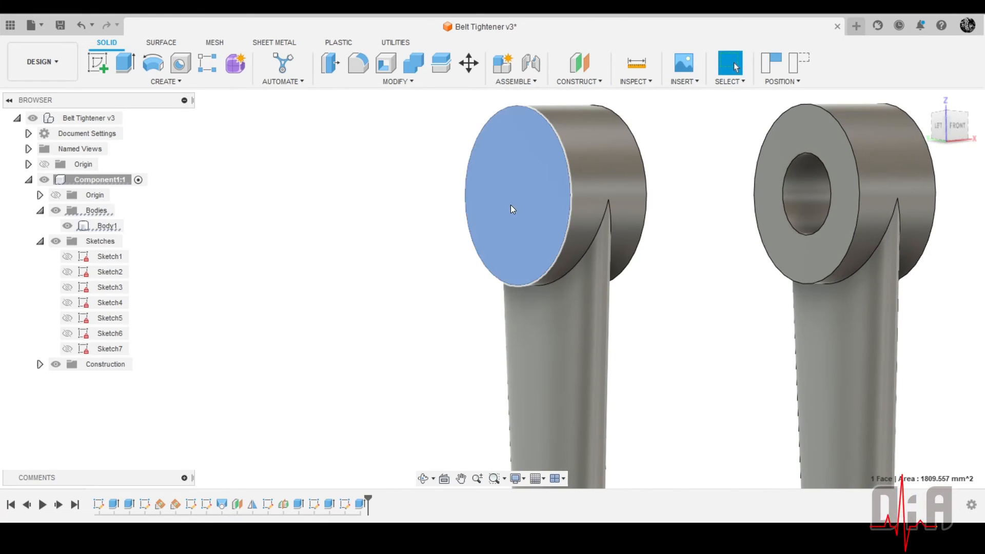
pyautogui.rightClick(510, 205)
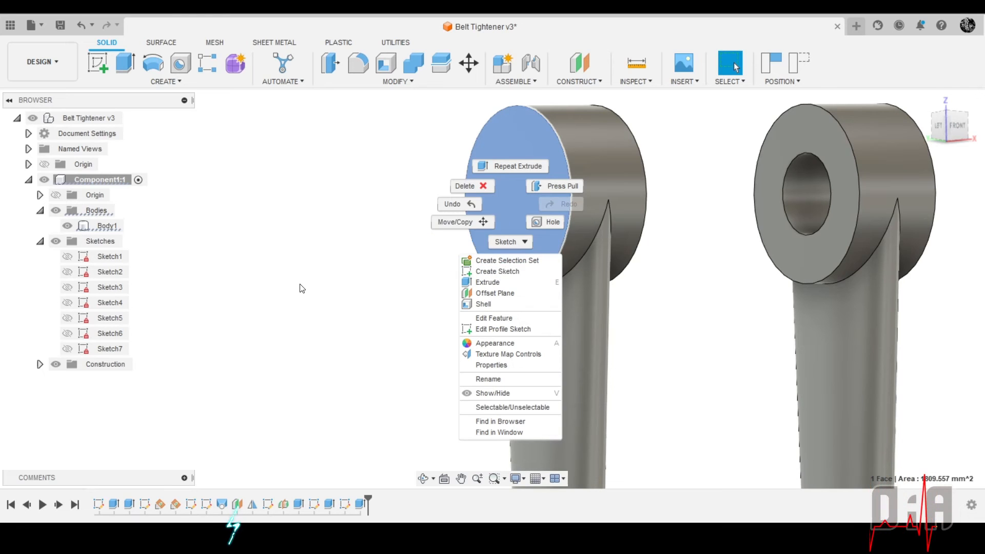
pyautogui.press('Escape')
pyautogui.scroll(-3, 475, 226)
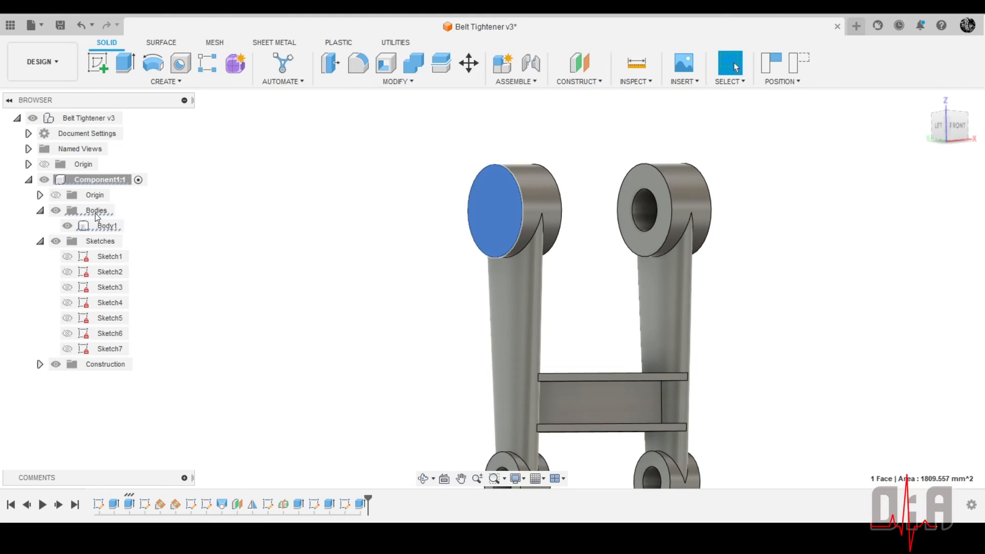
pyautogui.click(316, 193)
pyautogui.scroll(-1, 345, 198)
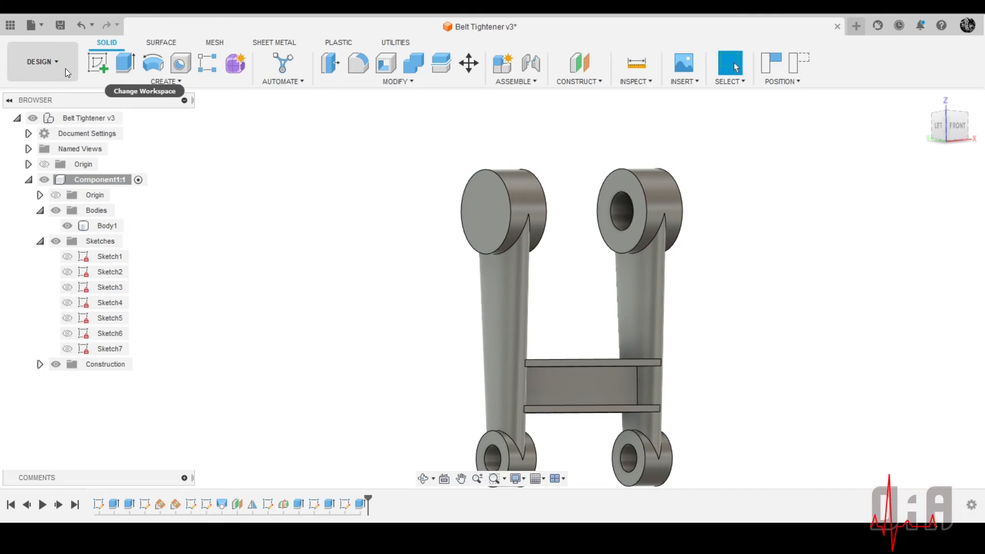
# Start a new sketch on the outer flat face of the other arm's solid large upper end, reverting the component positions
pyautogui.rightClick(491, 213)
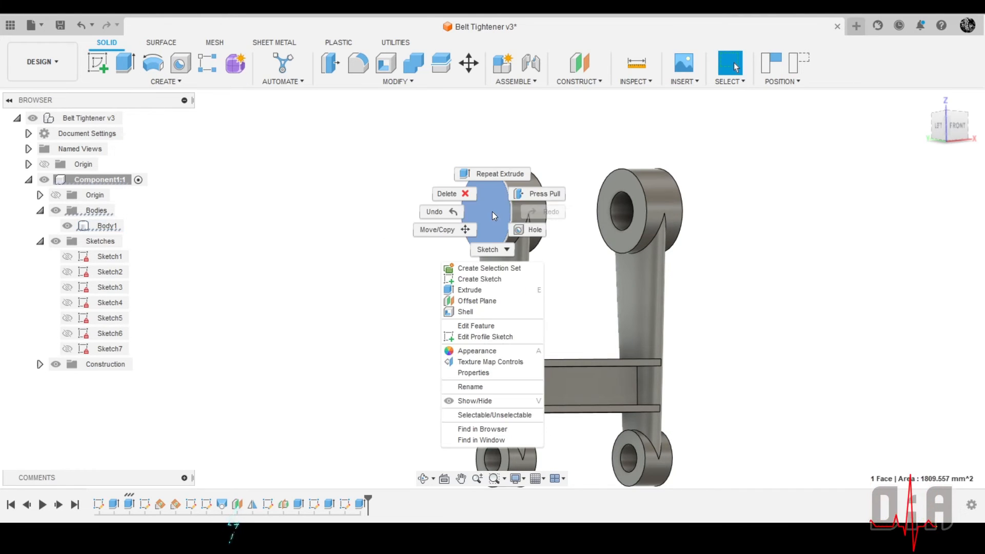
pyautogui.click(480, 280)
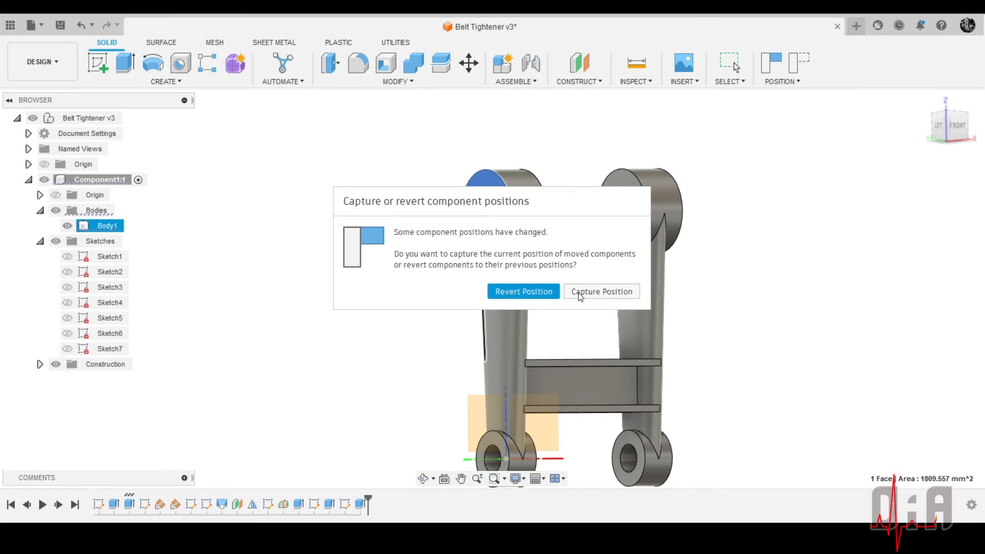
pyautogui.click(525, 292)
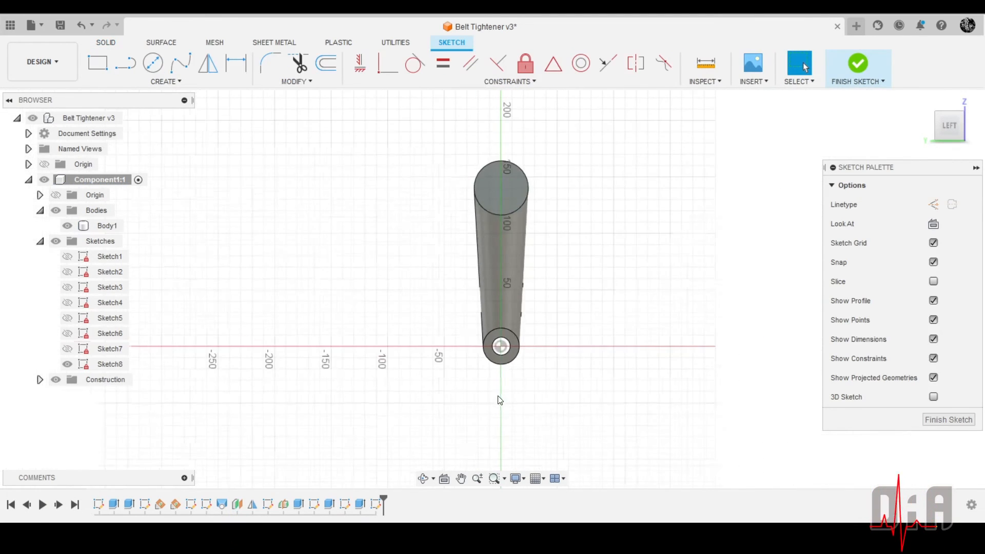
# Draw a circle about 22 mm in diameter centred on the round face of the arm's large upper end
pyautogui.scroll(-1, 502, 336)
pyautogui.scroll(7, 490, 244)
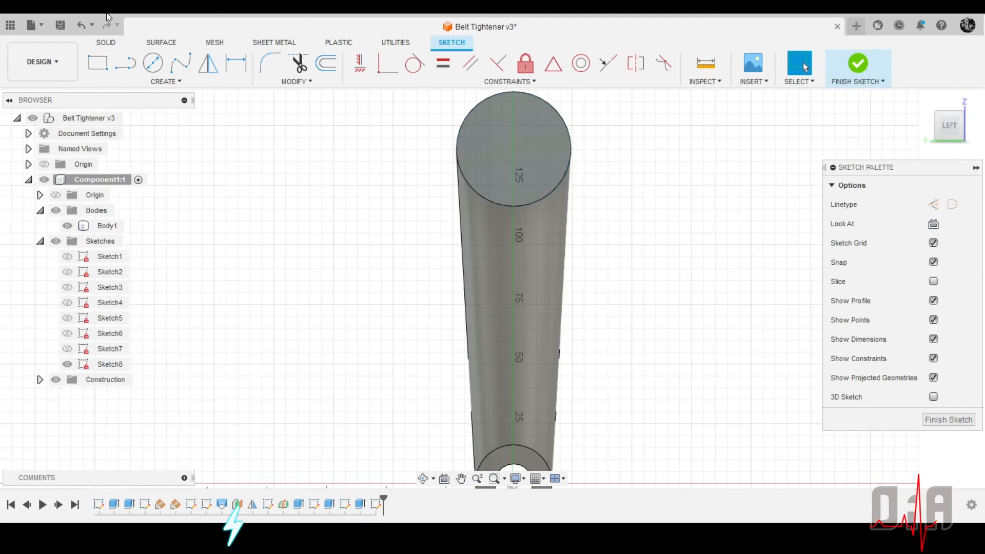
pyautogui.click(153, 64)
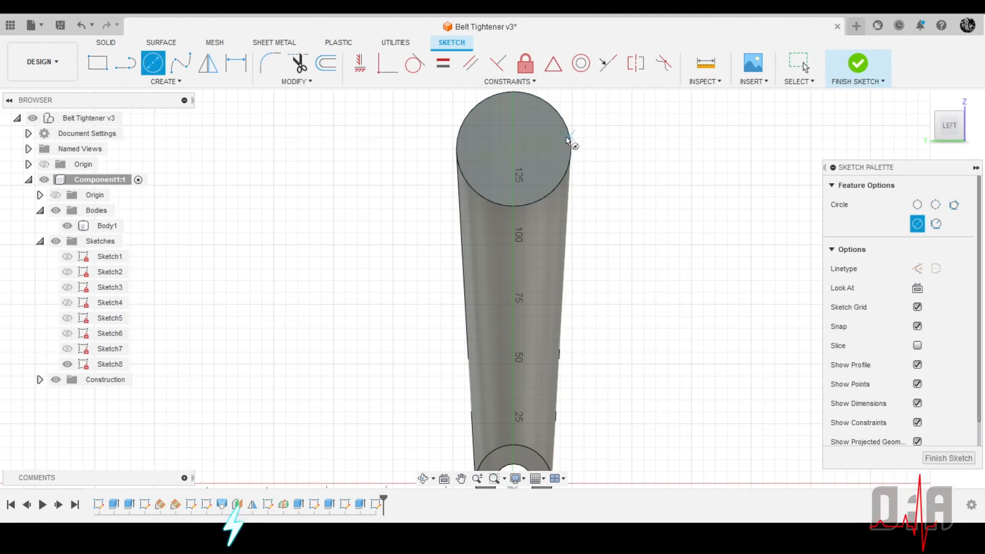
pyautogui.click(514, 149)
pyautogui.click(536, 138)
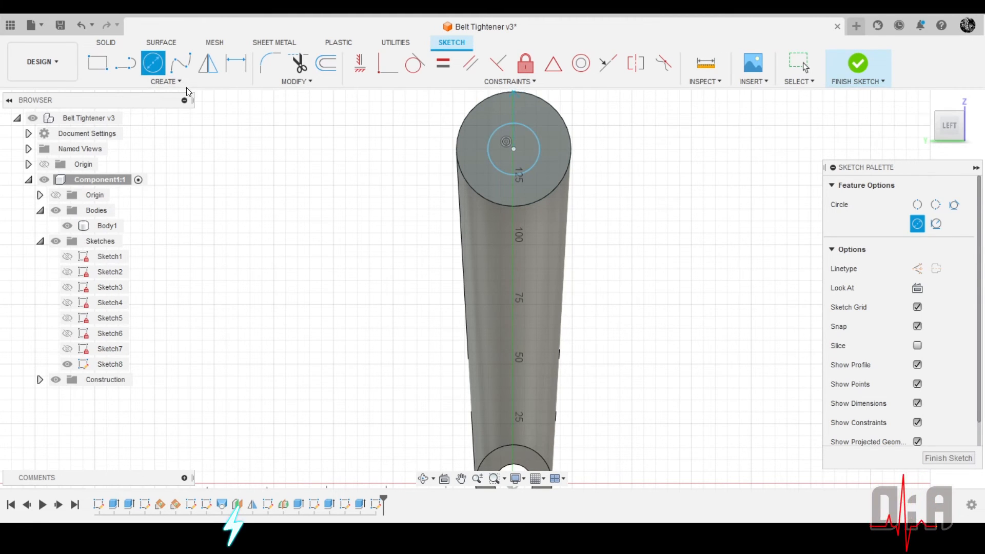
# Dimension the diameter of the circle on the upper end face as 16 mm
pyautogui.click(226, 71)
pyautogui.click(499, 172)
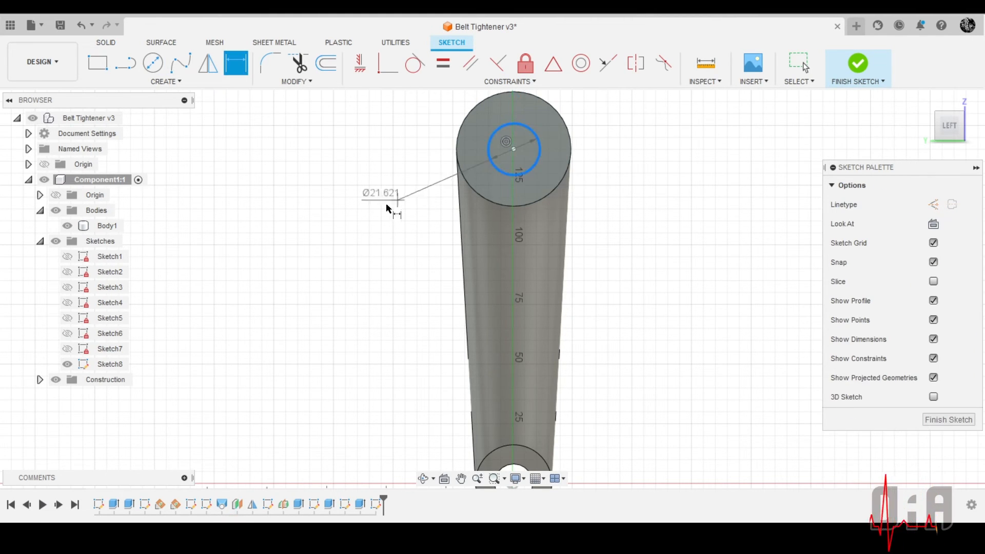
pyautogui.click(373, 199)
pyautogui.write('16')
pyautogui.press('Return')
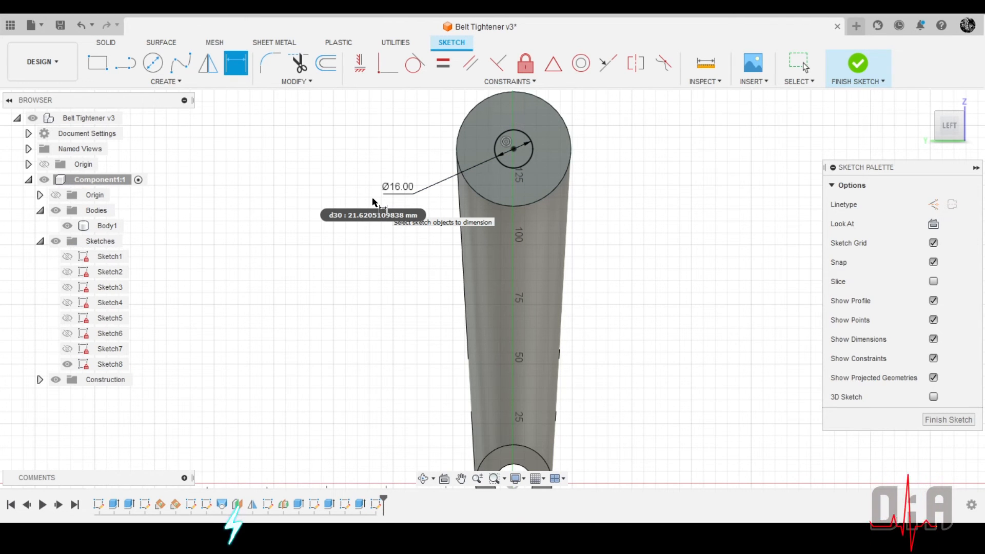
# Draw a half-keyway outline: about 20 mm up from the circle's bottom through its centre, about 6.5 mm right, and about 7 mm down to the circle
pyautogui.click(125, 64)
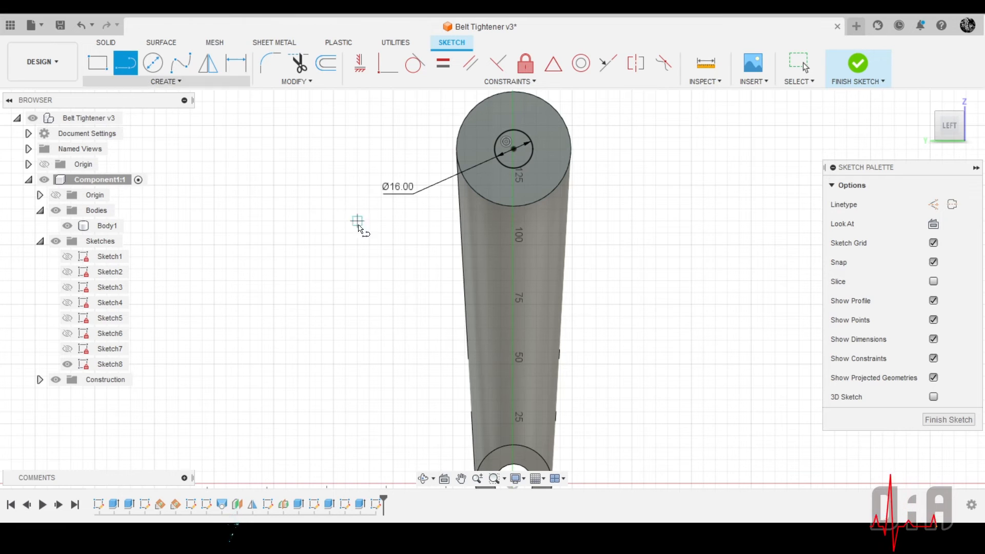
pyautogui.scroll(1, 515, 149)
pyautogui.scroll(3, 515, 150)
pyautogui.scroll(-2, 521, 220)
pyautogui.scroll(2, 537, 145)
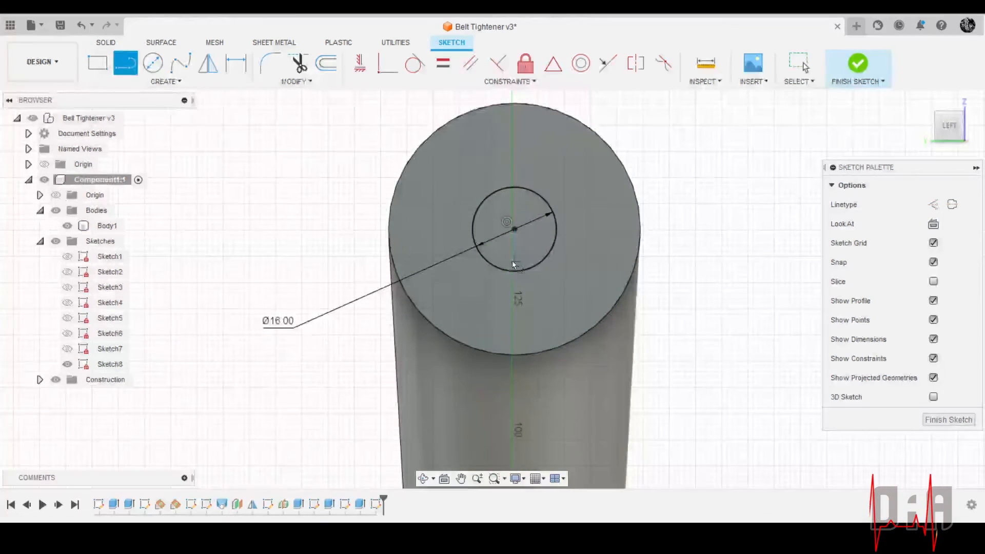
pyautogui.click(516, 269)
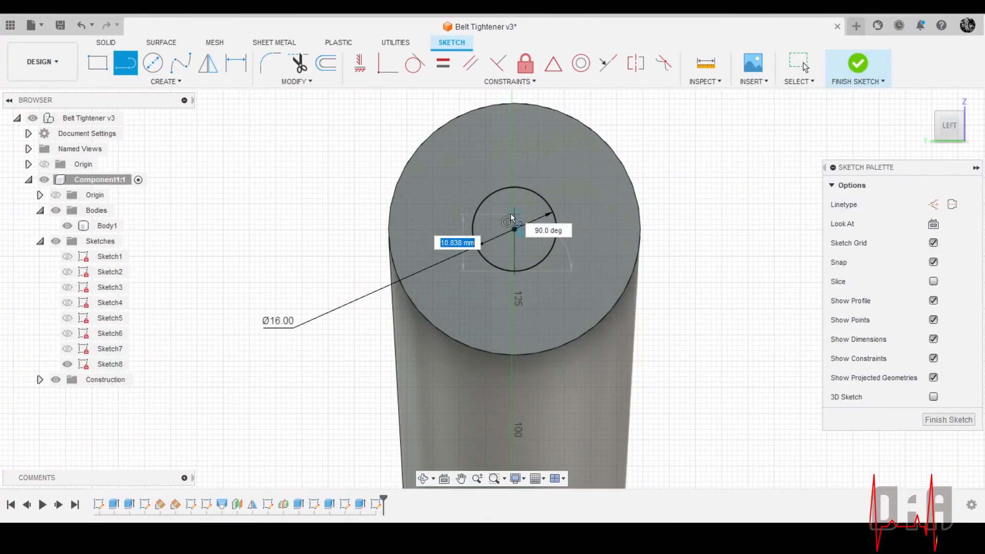
pyautogui.click(515, 168)
pyautogui.scroll(3, 547, 157)
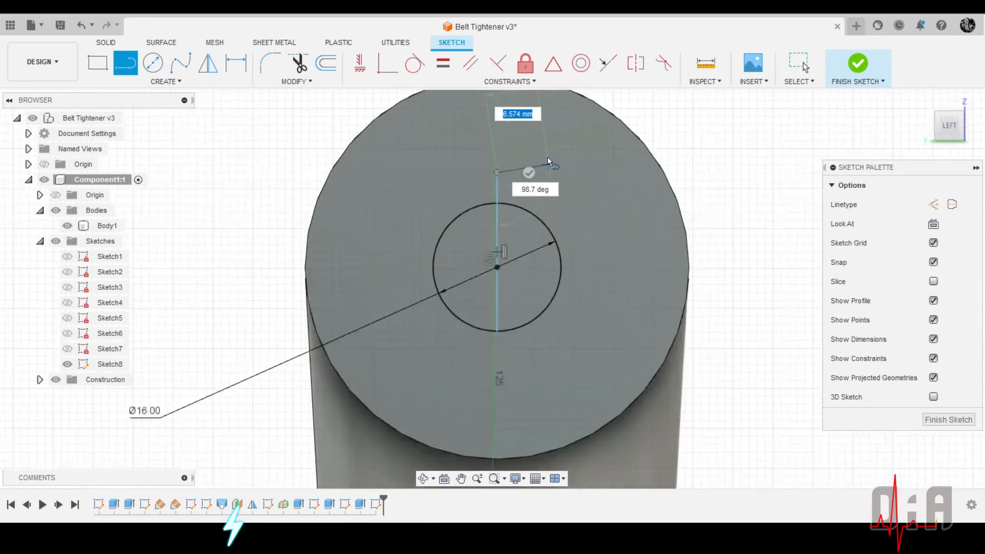
pyautogui.click(548, 177)
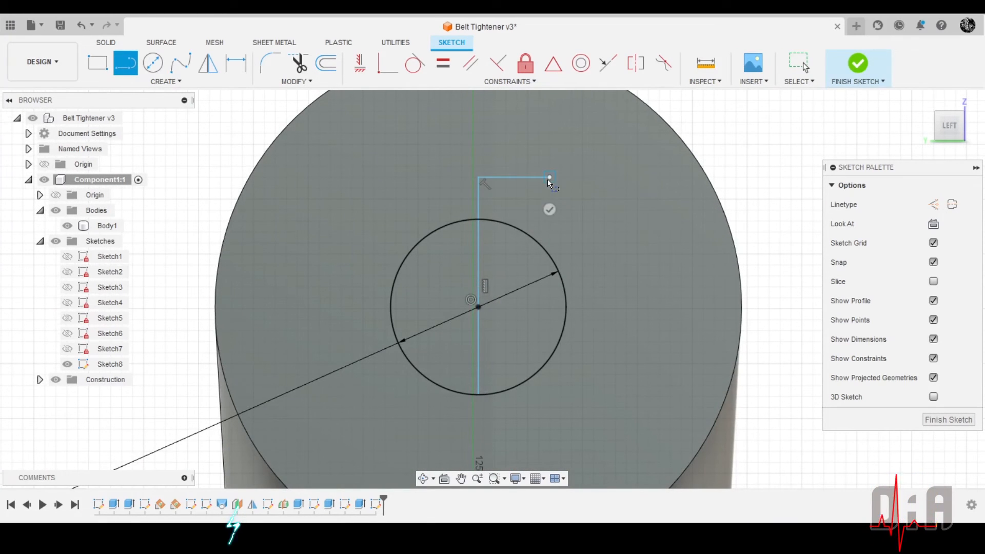
pyautogui.click(545, 253)
pyautogui.rightClick(507, 250)
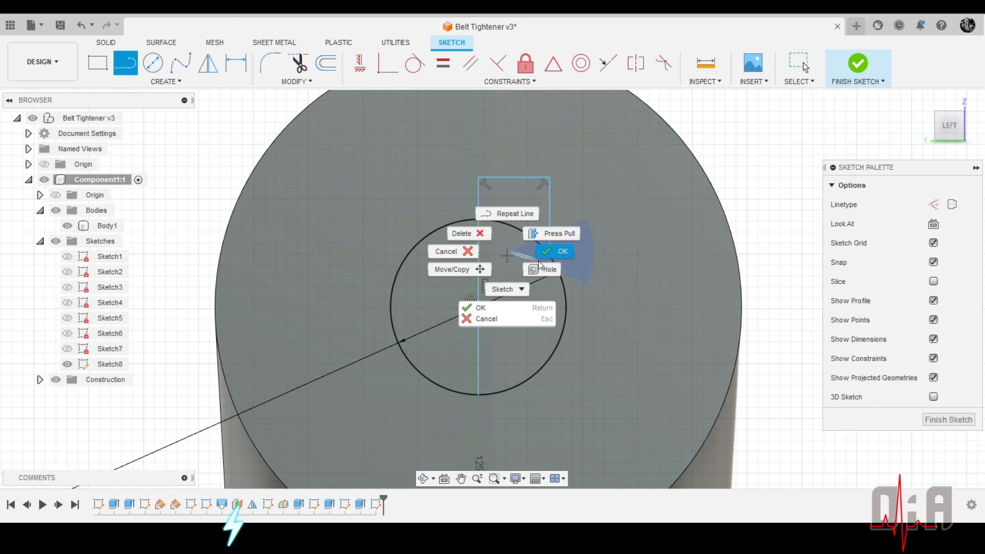
pyautogui.click(549, 249)
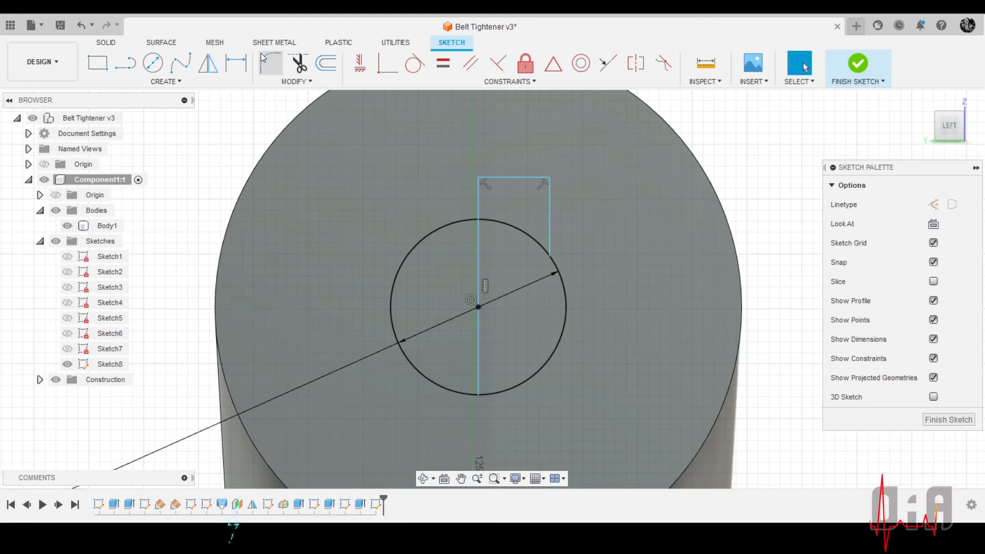
# Dimension the long vertical line running through the circle's centre as 17.7 mm
pyautogui.click(233, 64)
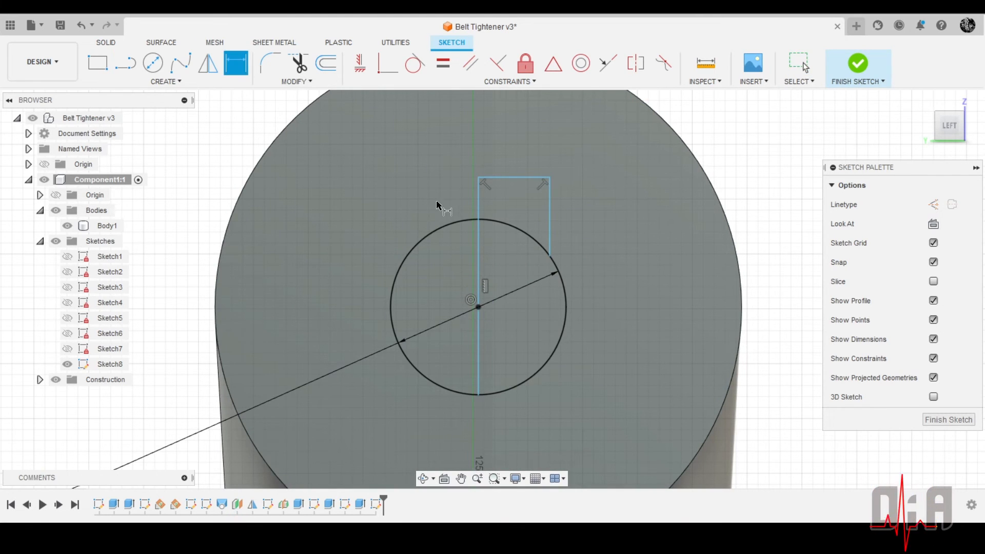
pyautogui.click(477, 245)
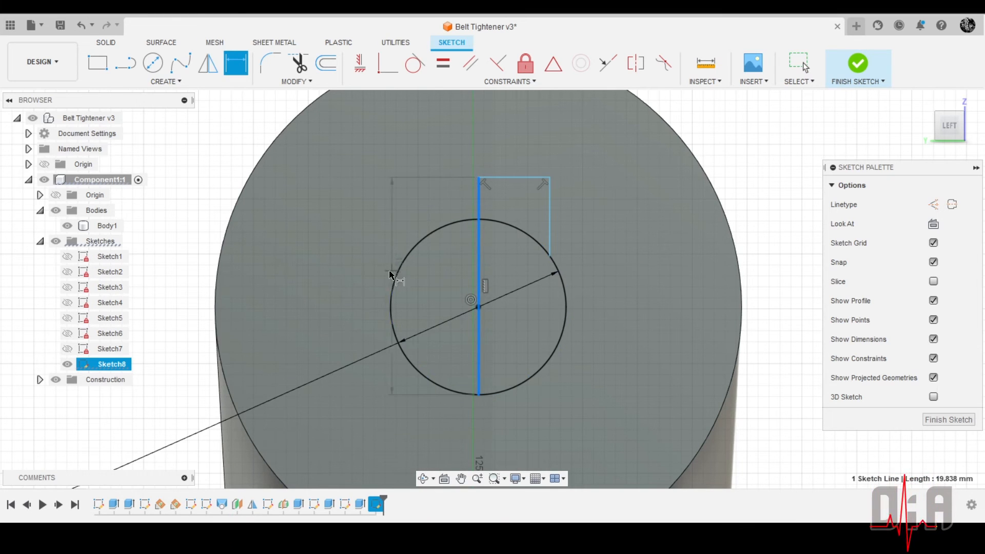
pyautogui.click(181, 243)
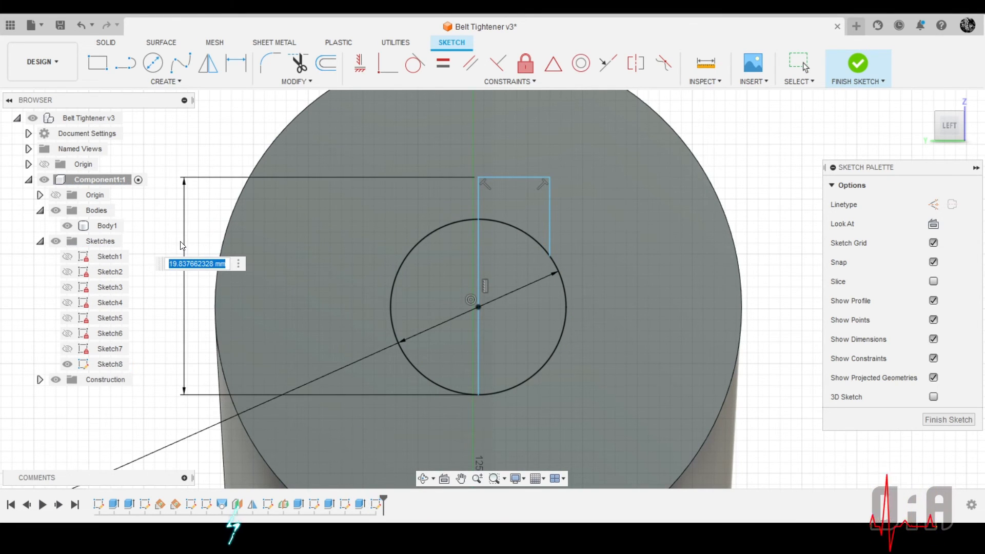
pyautogui.write('17')
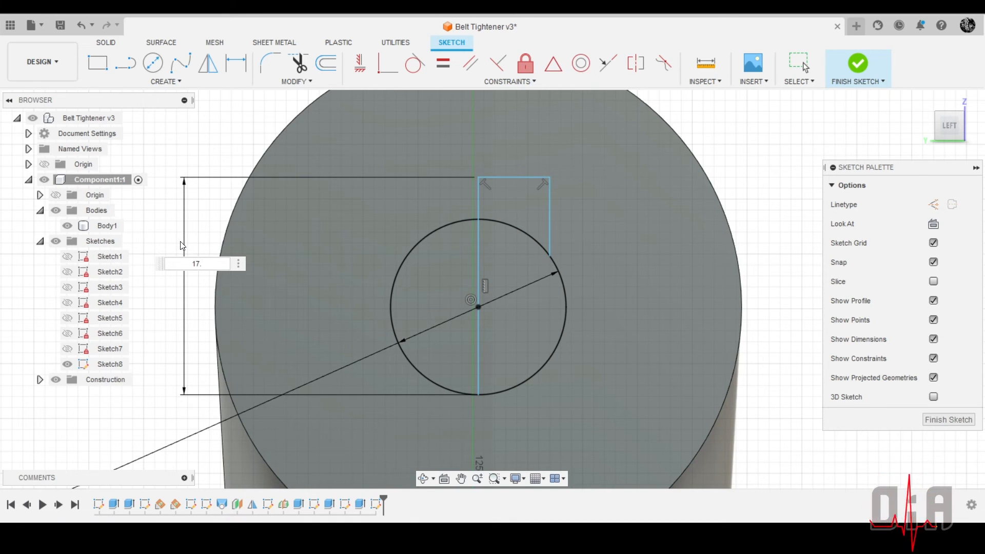
pyautogui.write('.7')
pyautogui.press('Return')
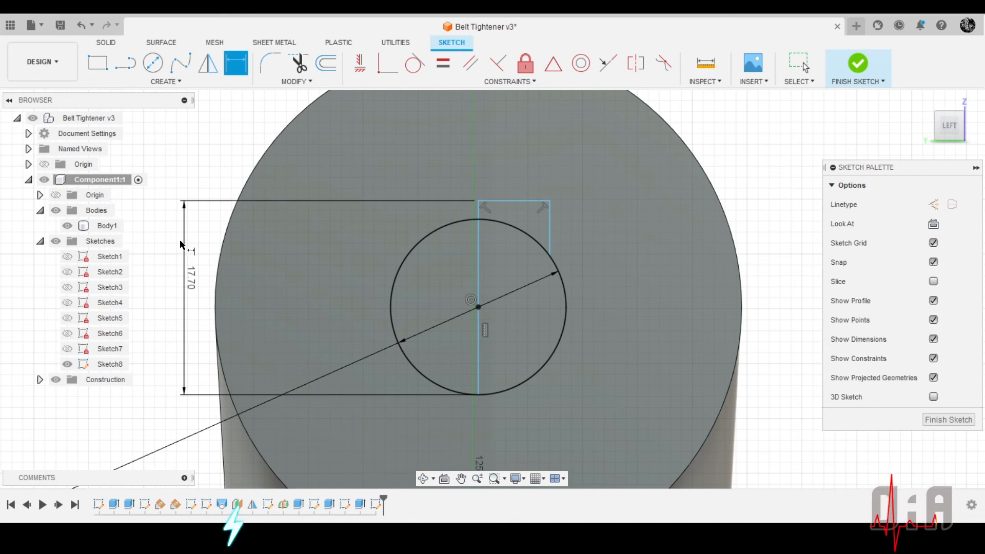
# Dimension the short horizontal top line of the keyway outline as 3.2/2 mm
pyautogui.scroll(-1, 518, 198)
pyautogui.scroll(1, 524, 221)
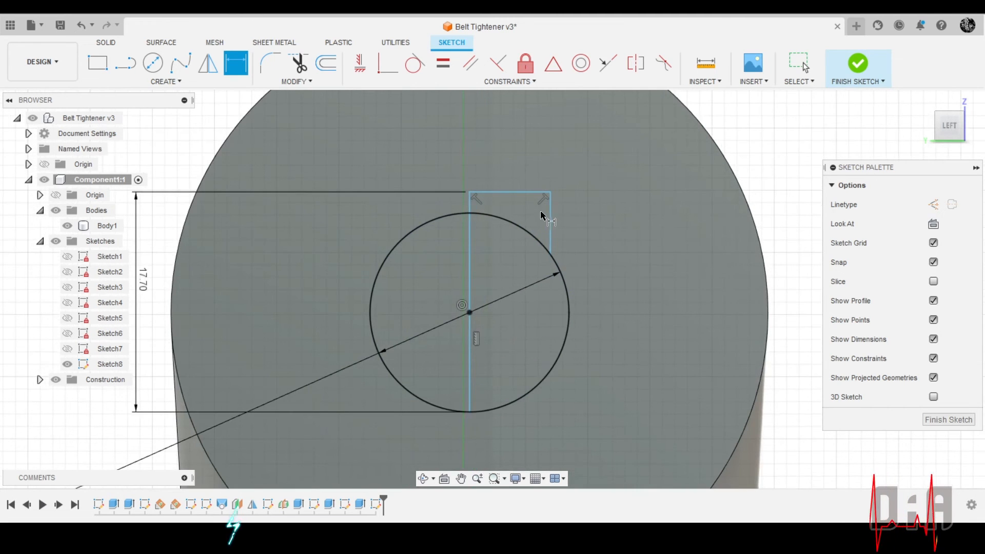
pyautogui.click(510, 194)
pyautogui.scroll(-2, 544, 201)
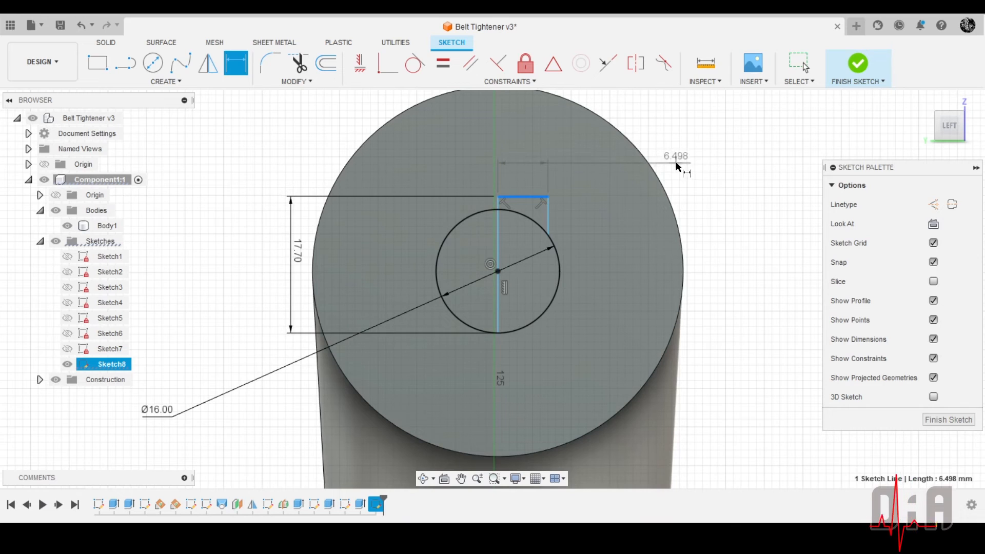
pyautogui.click(683, 161)
pyautogui.write('3.2')
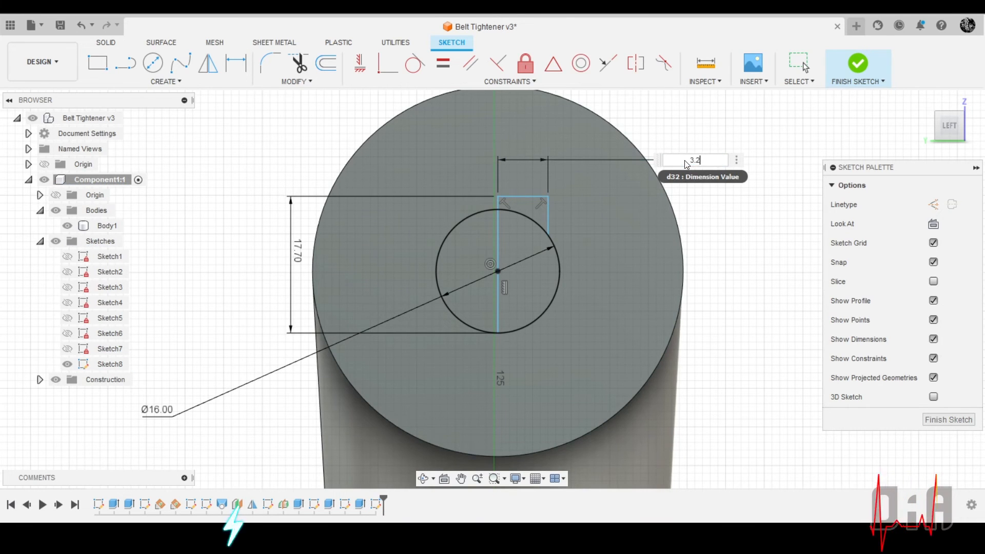
pyautogui.write('/2')
pyautogui.press('Return')
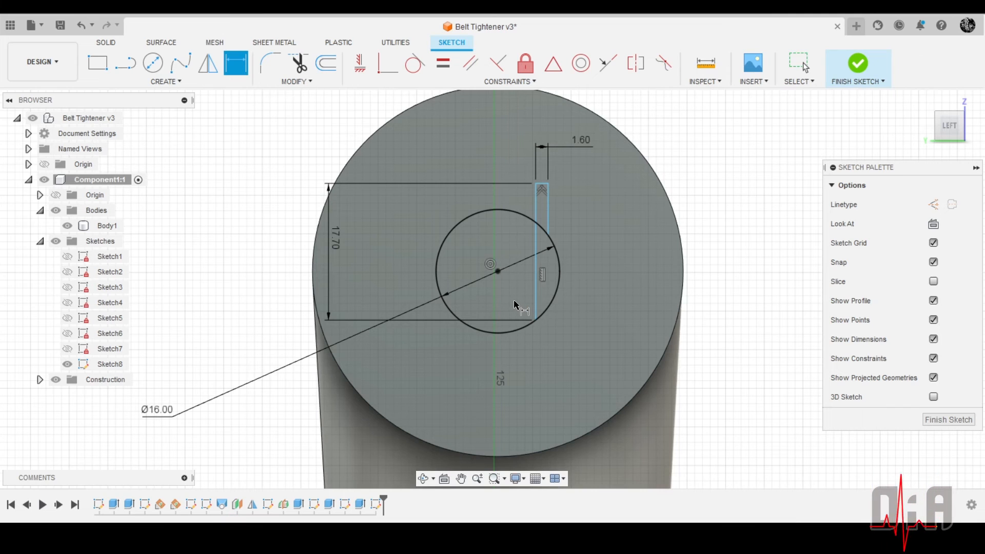
# Constrain the keyway outline's long vertical line to be coincident with the centre of the 16 mm circle
pyautogui.press('Escape')
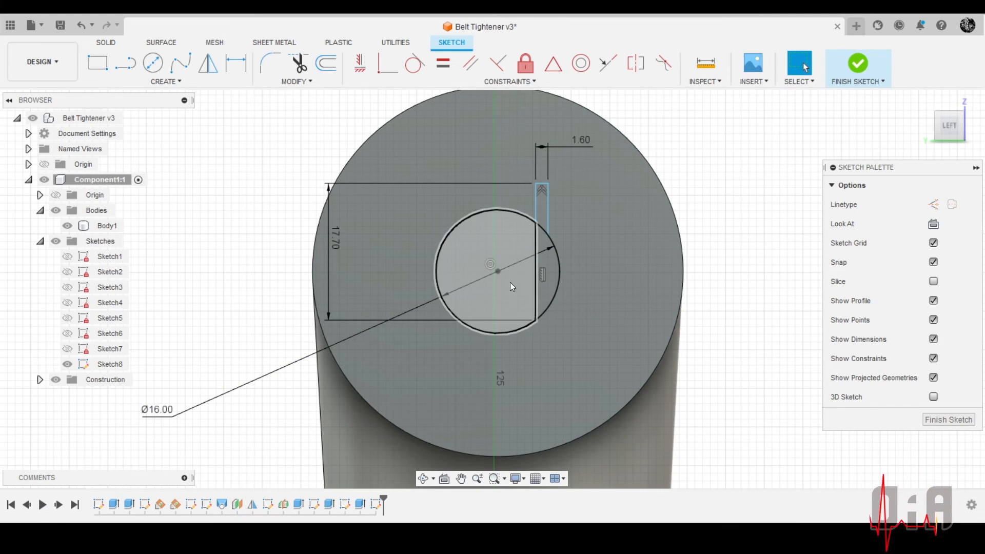
pyautogui.moveTo(533, 282)
pyautogui.mouseDown()
pyautogui.moveTo(480, 284)
pyautogui.moveTo(500, 291)
pyautogui.moveTo(481, 284)
pyautogui.moveTo(486, 295)
pyautogui.mouseUp()
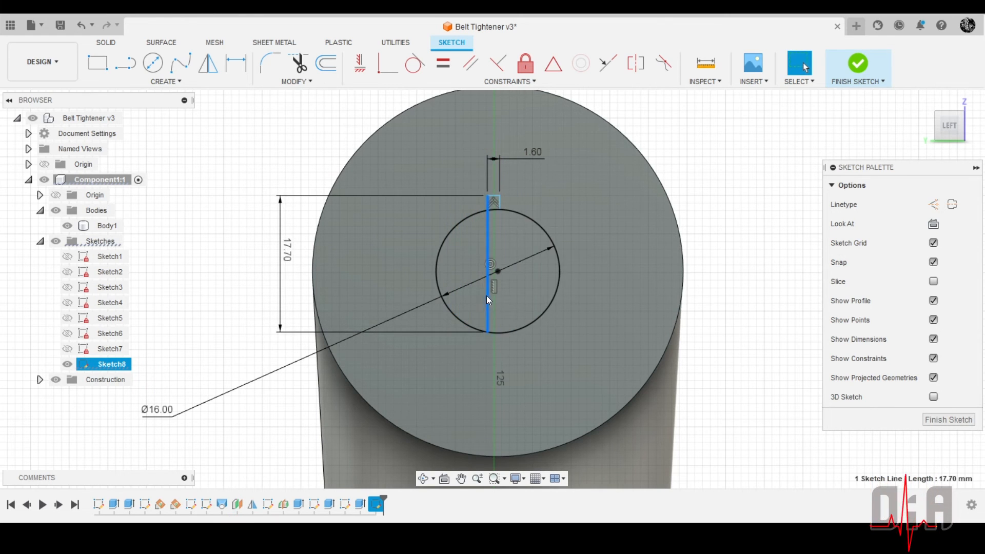
pyautogui.scroll(4, 505, 263)
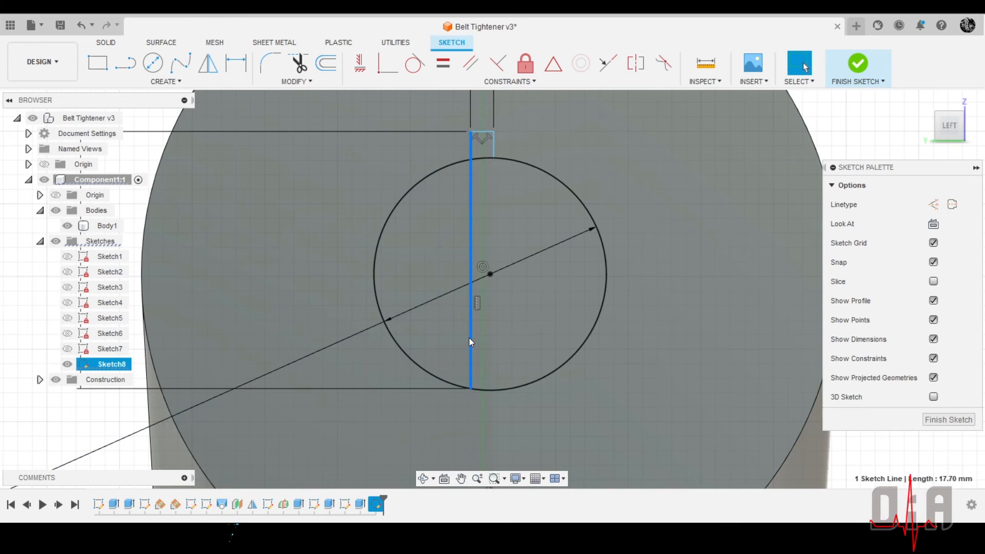
pyautogui.moveTo(469, 337); pyautogui.dragTo(485, 339)
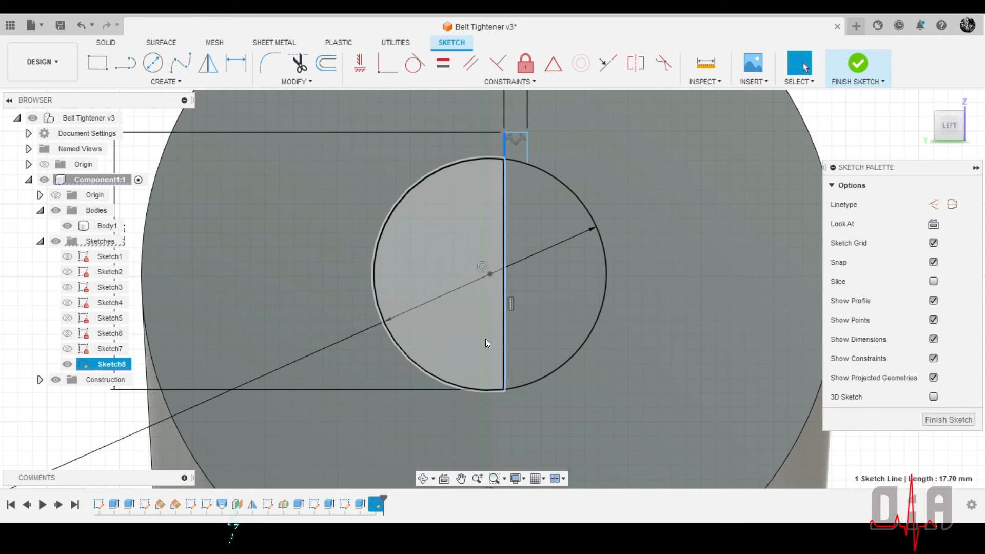
pyautogui.click(490, 274)
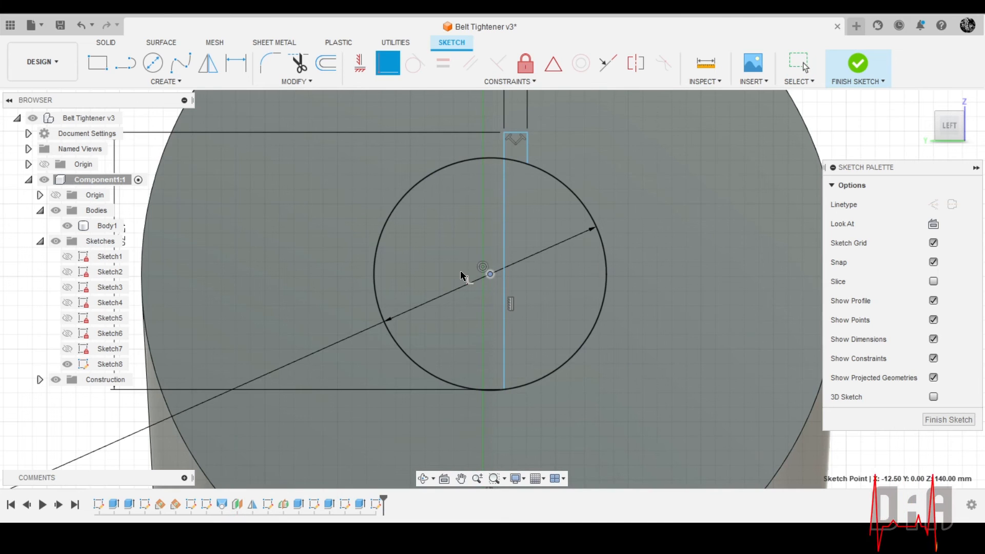
pyautogui.click(503, 336)
pyautogui.scroll(-3, 450, 291)
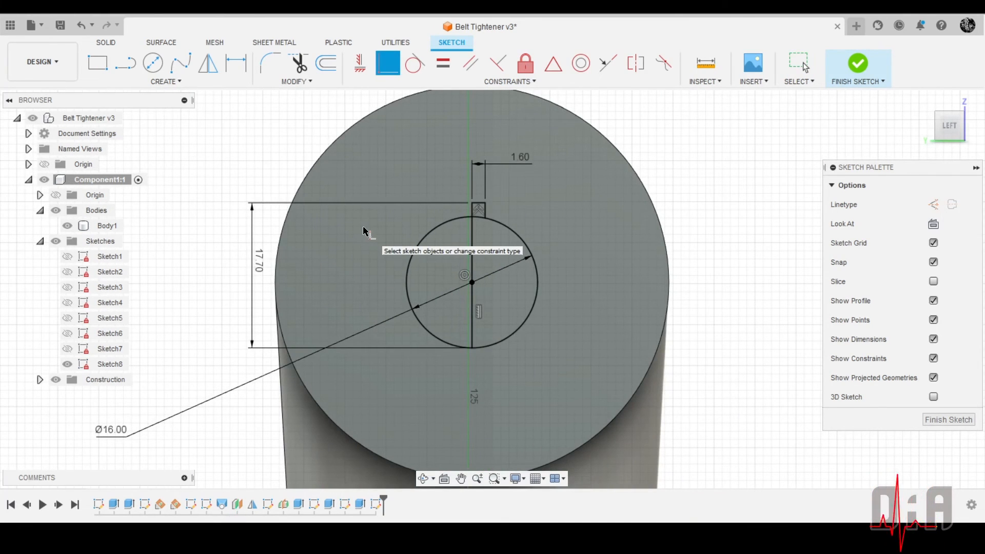
pyautogui.press('Escape')
# Mirror the keyway outline's short top line and short side line about the long vertical centre line
pyautogui.scroll(3, 469, 259)
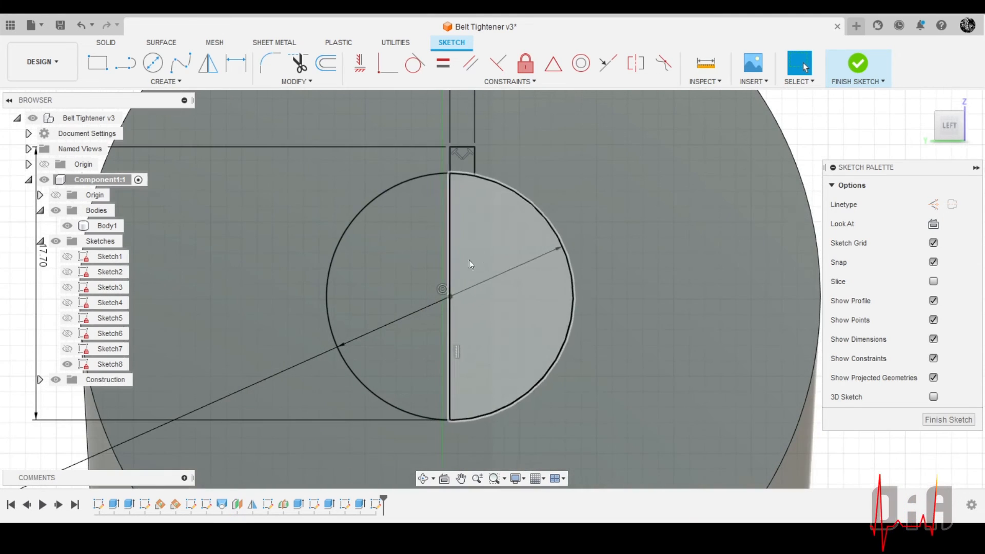
pyautogui.scroll(-4, 457, 186)
pyautogui.scroll(-1, 482, 177)
pyautogui.scroll(1, 483, 177)
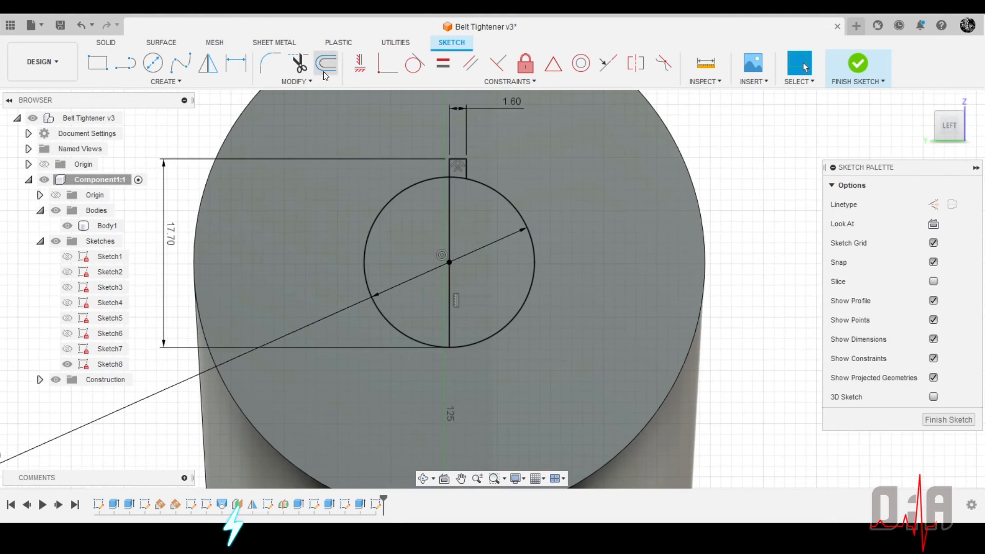
pyautogui.click(208, 63)
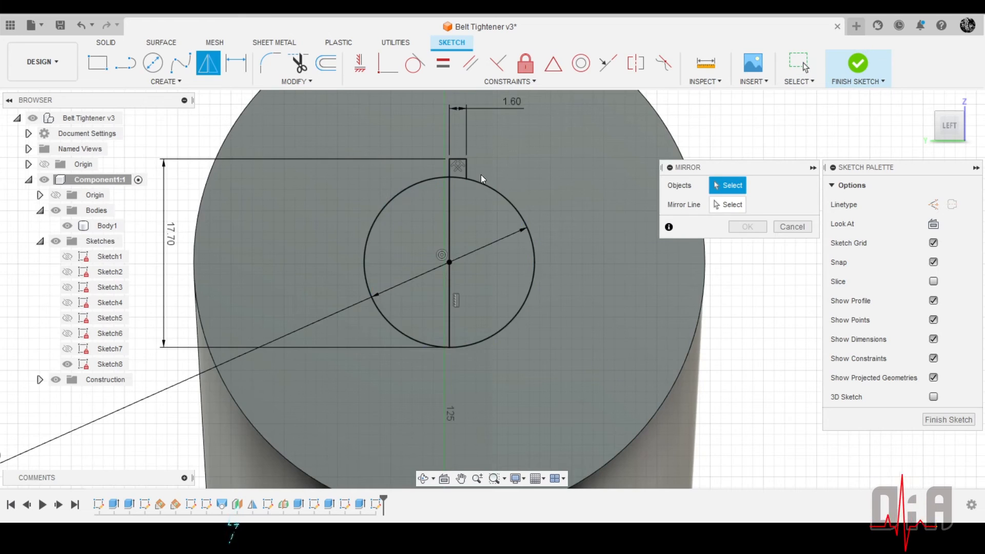
pyautogui.scroll(3, 481, 175)
pyautogui.click(459, 168)
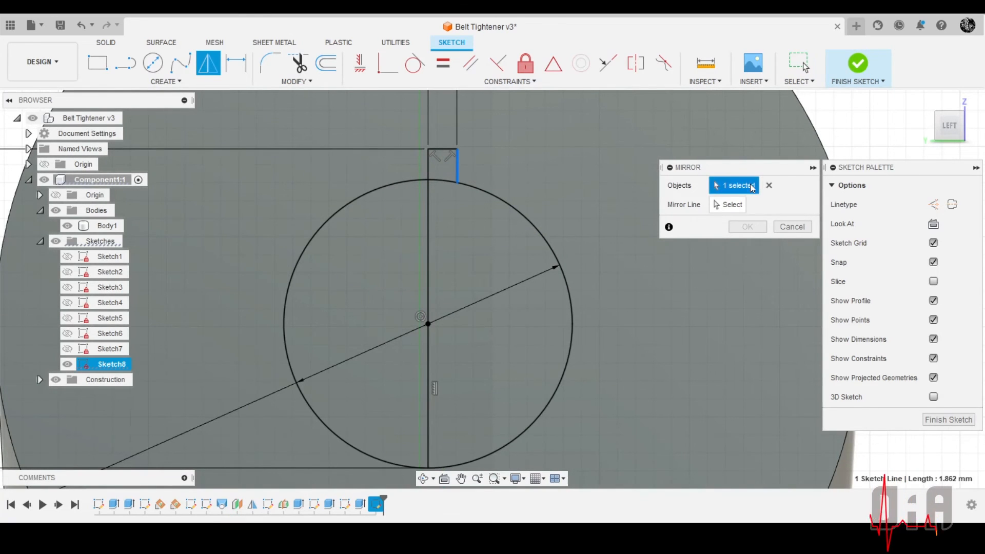
pyautogui.click(733, 205)
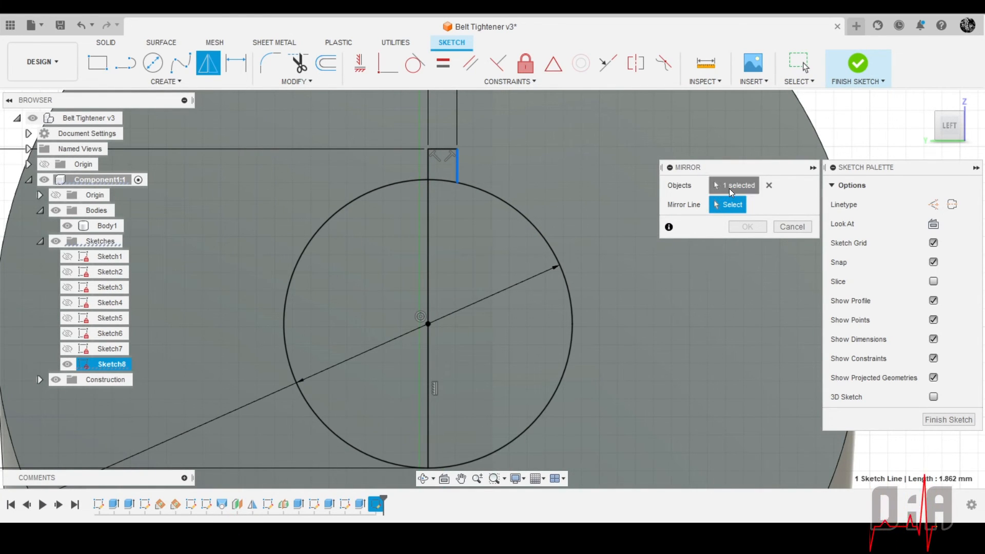
pyautogui.click(446, 148)
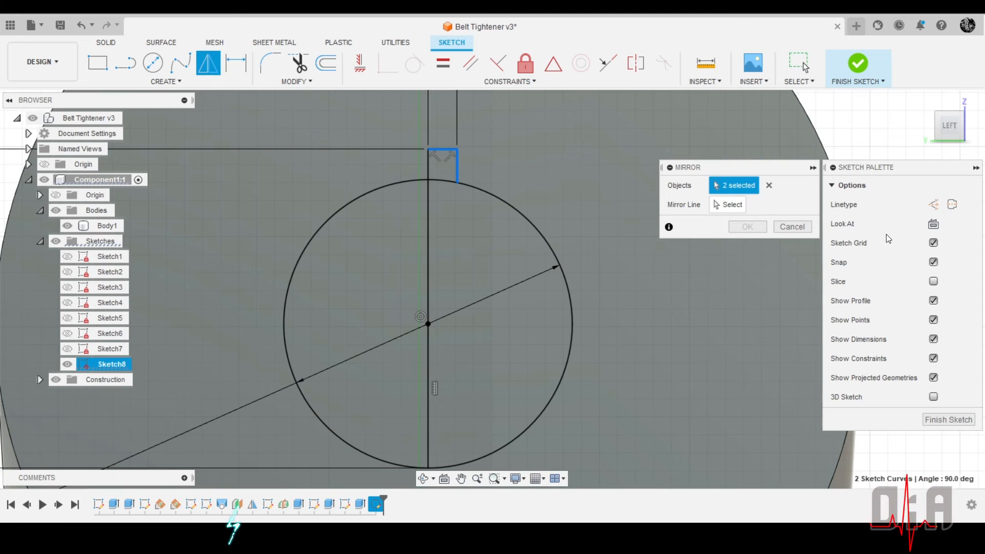
pyautogui.click(736, 208)
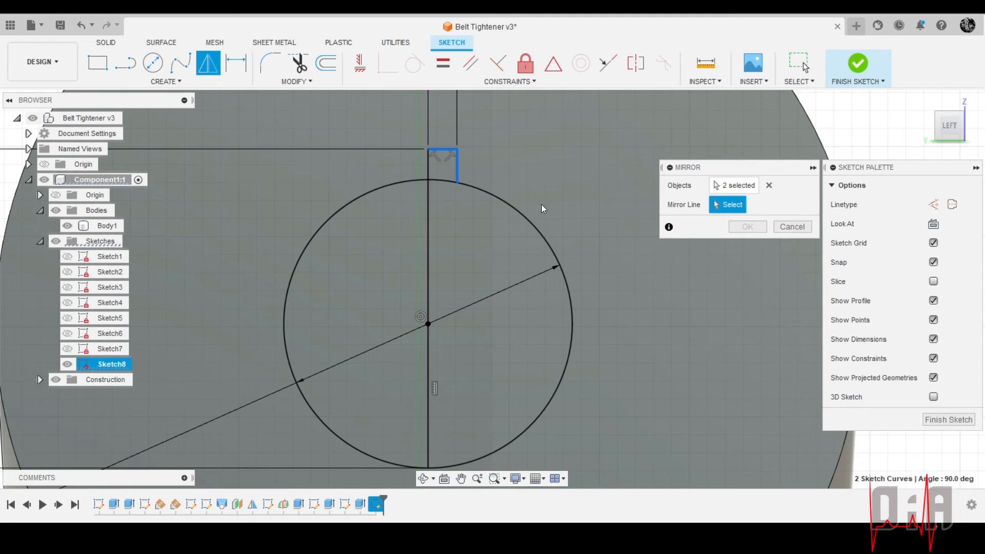
pyautogui.click(426, 223)
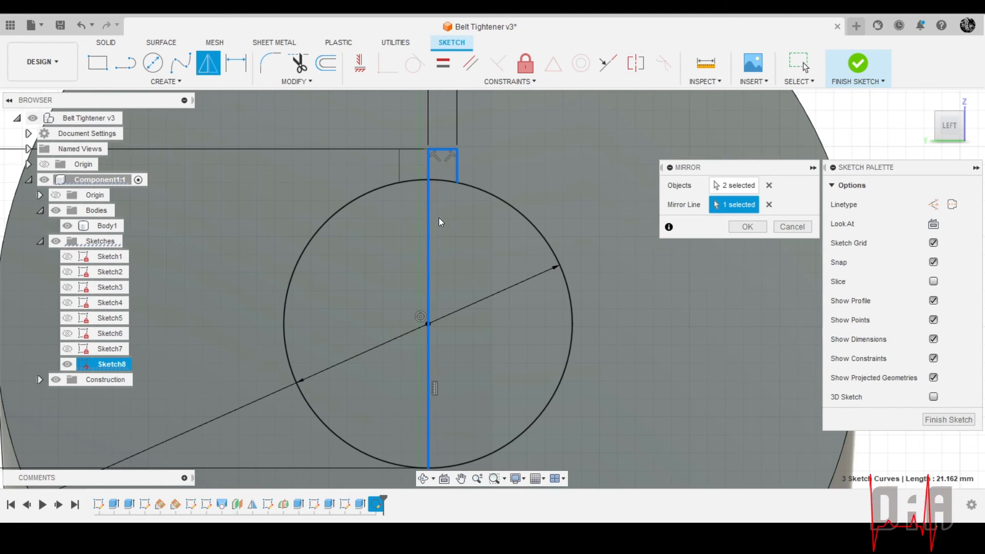
pyautogui.click(749, 229)
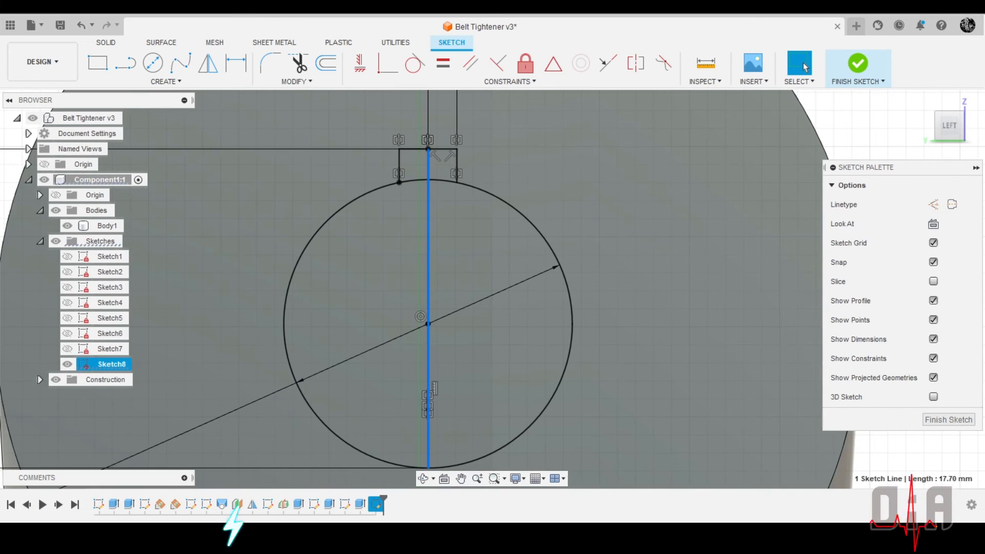
# Convert the long vertical centre line through the bore circle to construction geometry
pyautogui.click(934, 204)
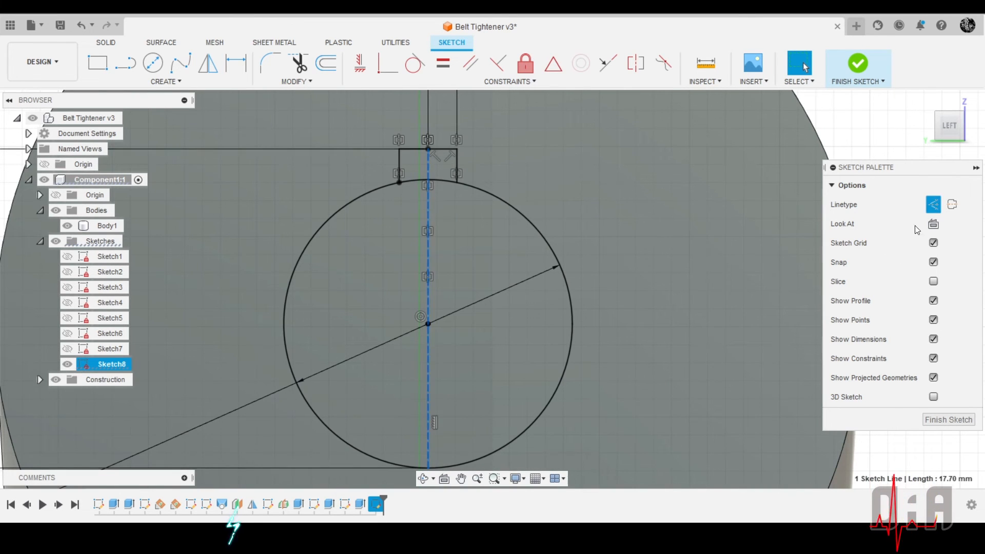
pyautogui.scroll(-3, 625, 243)
pyautogui.keyDown('shift'); pyautogui.moveTo(699, 239); pyautogui.dragTo(621, 260, button='middle'); pyautogui.keyUp('shift')
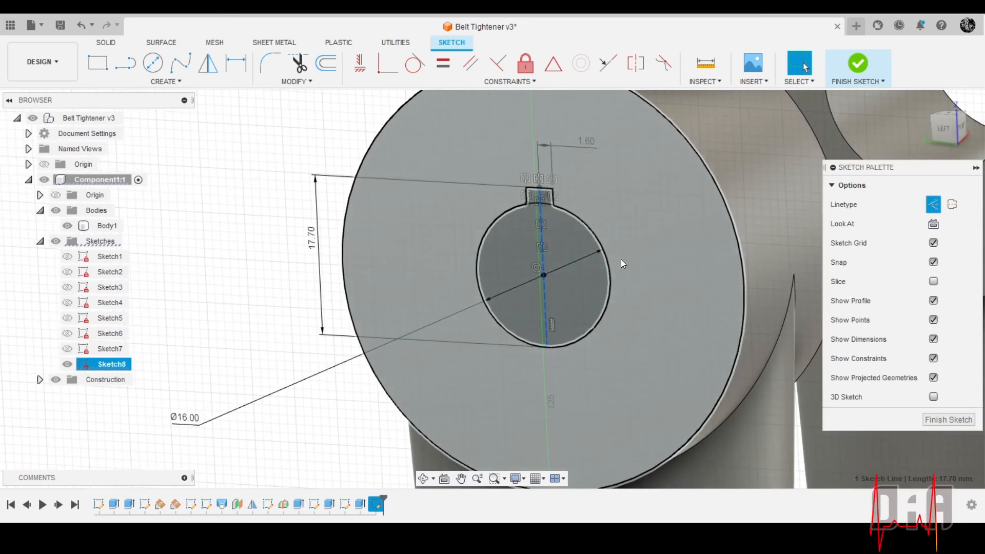
pyautogui.scroll(5, 527, 244)
pyautogui.scroll(-3, 584, 263)
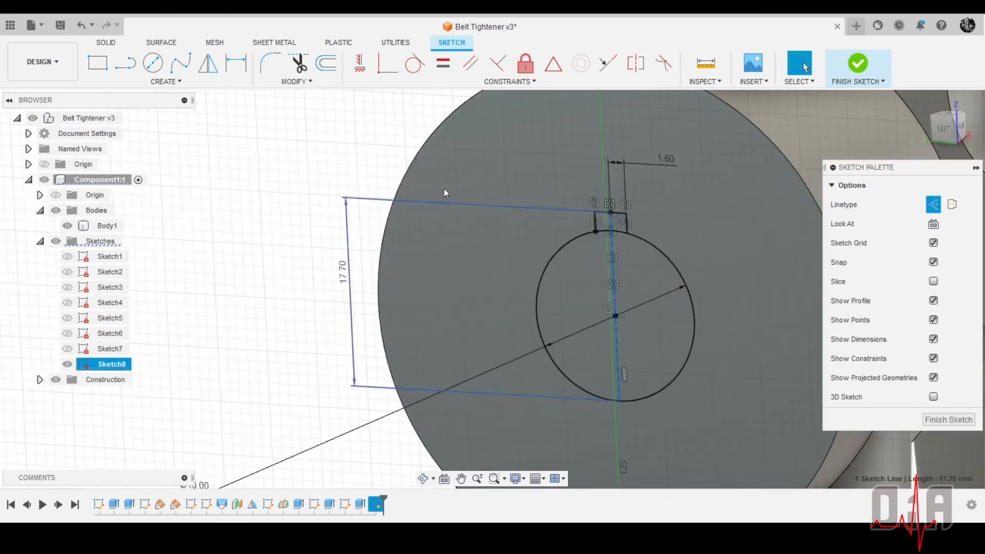
# Extrude the bore circle and keyway profiles by -25 mm as a cut through the arm's large upper end
pyautogui.click(105, 42)
pyautogui.click(123, 60)
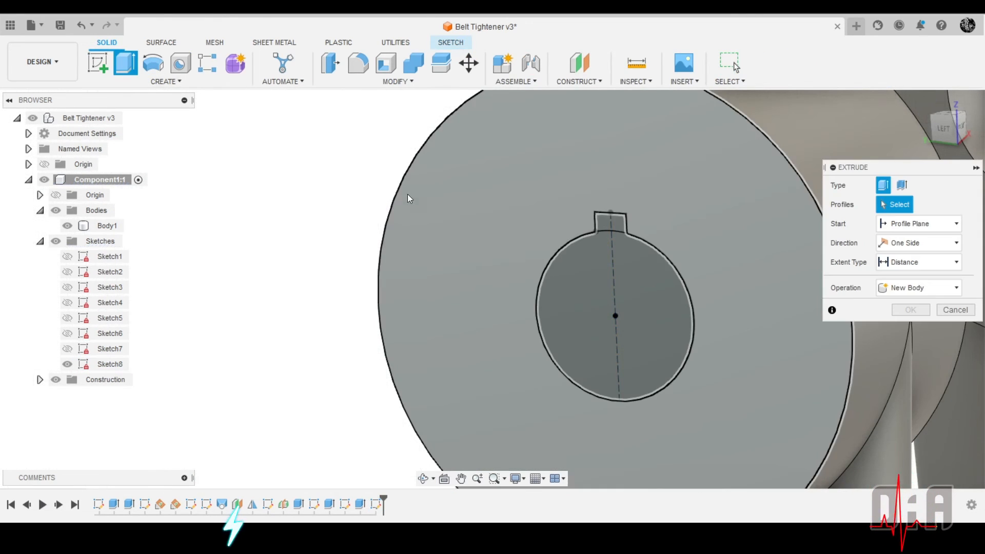
pyautogui.click(560, 306)
pyautogui.scroll(3, 609, 330)
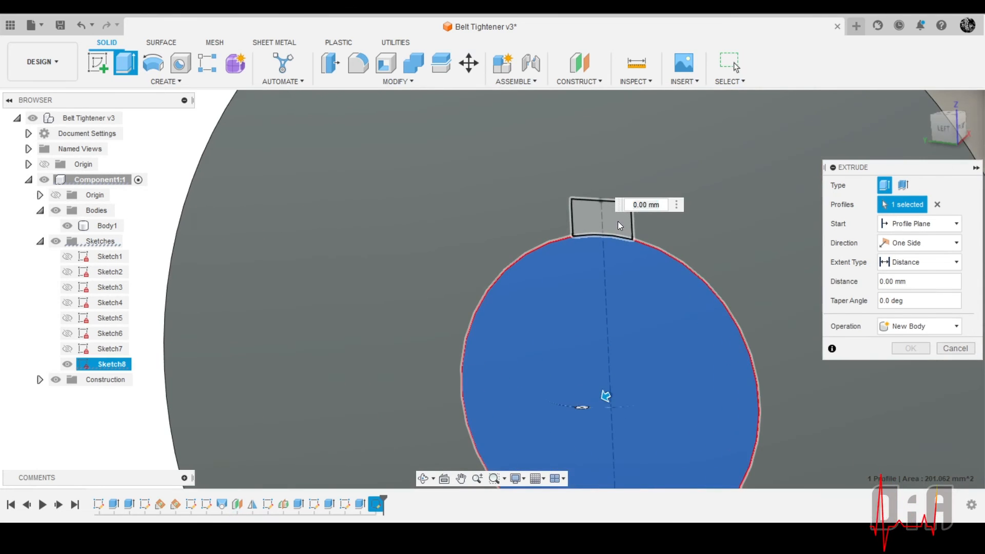
pyautogui.scroll(-5, 545, 247)
pyautogui.click(557, 250)
pyautogui.scroll(-5, 564, 287)
pyautogui.keyDown('shift'); pyautogui.moveTo(573, 318); pyautogui.dragTo(531, 280, button='middle'); pyautogui.keyUp('shift')
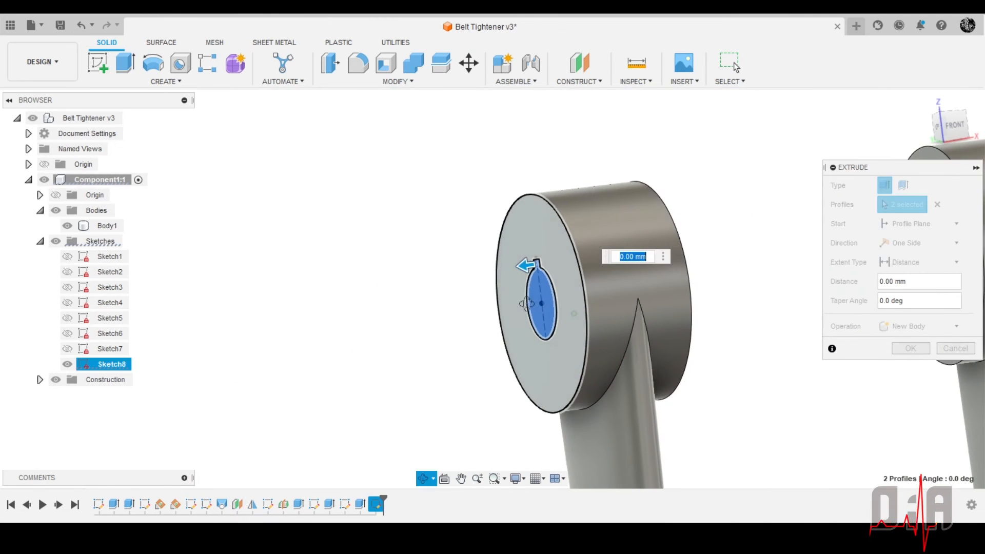
pyautogui.moveTo(524, 274); pyautogui.dragTo(706, 242)
pyautogui.keyDown('shift'); pyautogui.moveTo(661, 333); pyautogui.dragTo(666, 319, button='middle'); pyautogui.keyUp('shift')
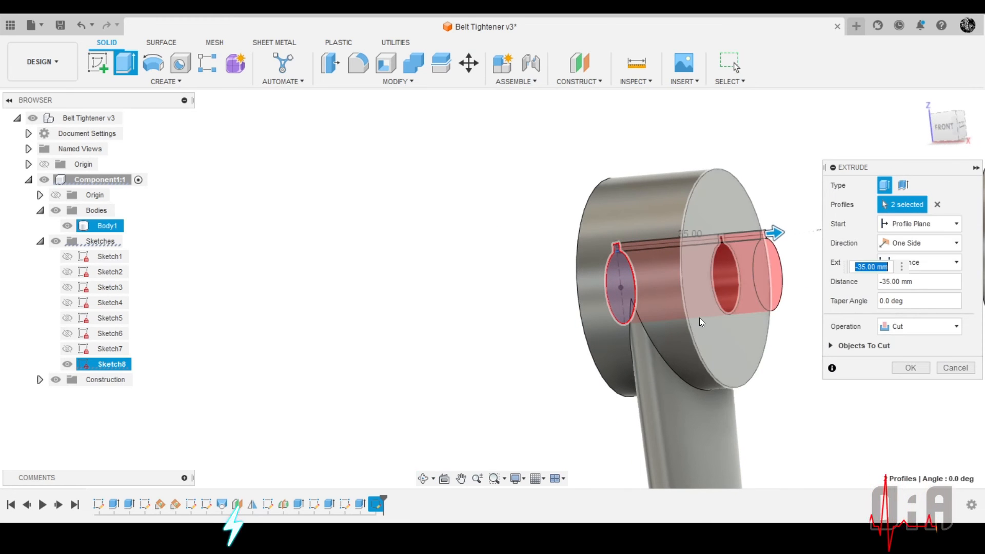
pyautogui.write('-25')
pyautogui.click(910, 368)
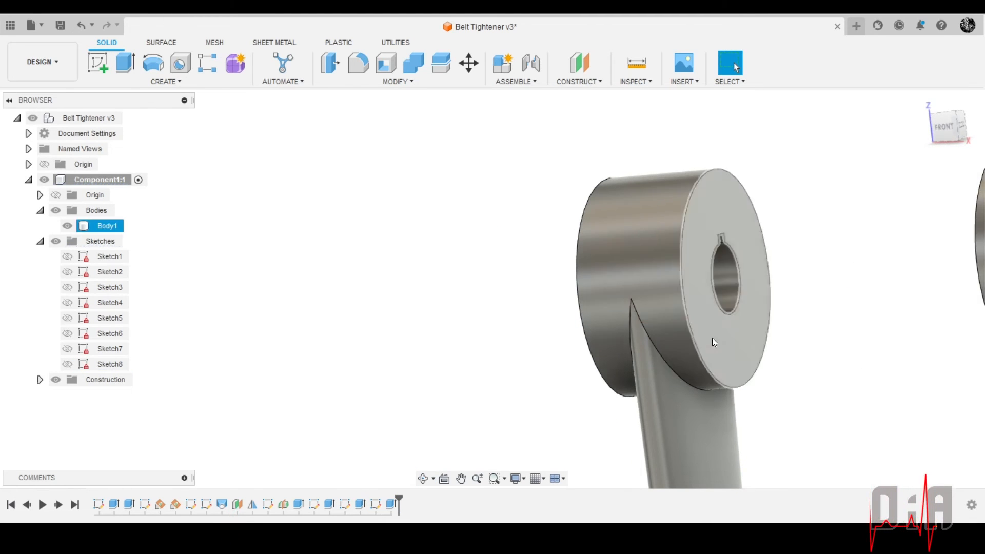
# Save the design as a new version with the default description "User Saved"
pyautogui.scroll(-5, 641, 282)
pyautogui.keyDown('shift'); pyautogui.moveTo(579, 201); pyautogui.dragTo(731, 198, button='middle'); pyautogui.keyUp('shift')
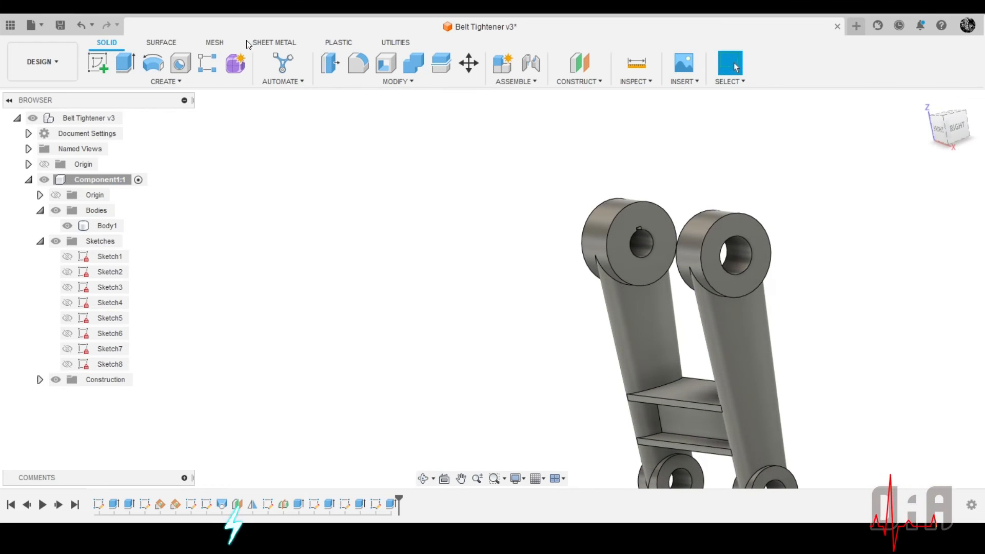
pyautogui.click(60, 29)
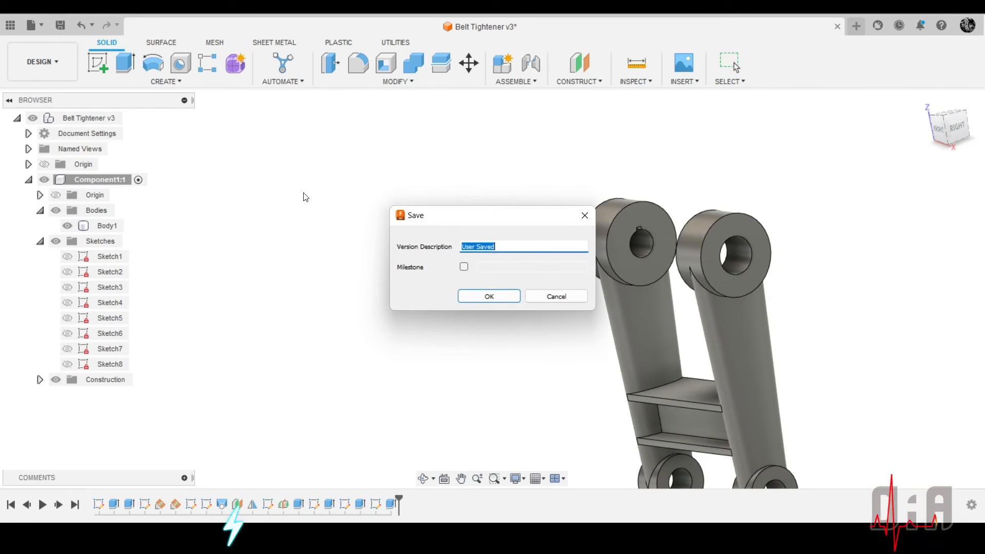
pyautogui.click(488, 297)
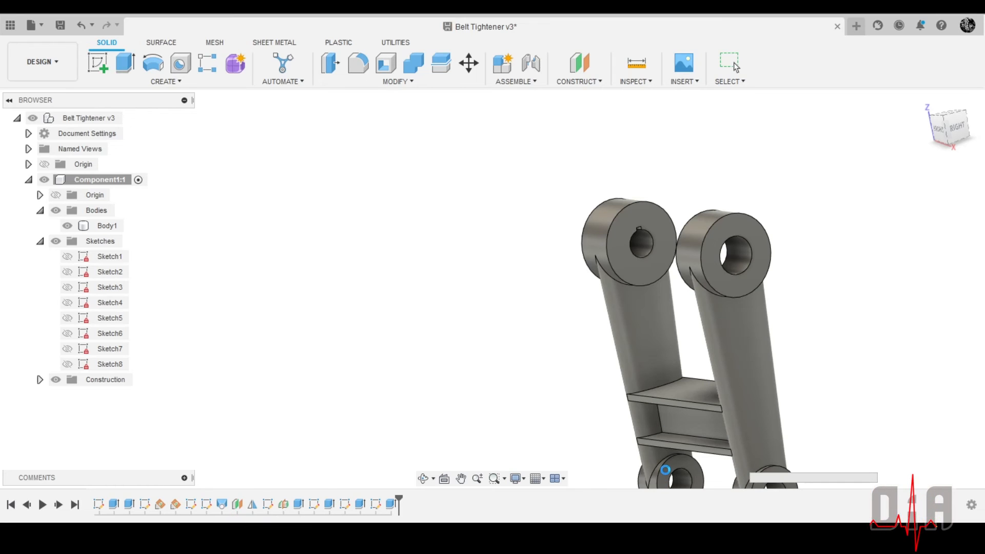
# Start a fillet and select the two curved edges where the plain-bore arm meets its large boss
pyautogui.scroll(-2, 667, 462)
pyautogui.scroll(6, 670, 446)
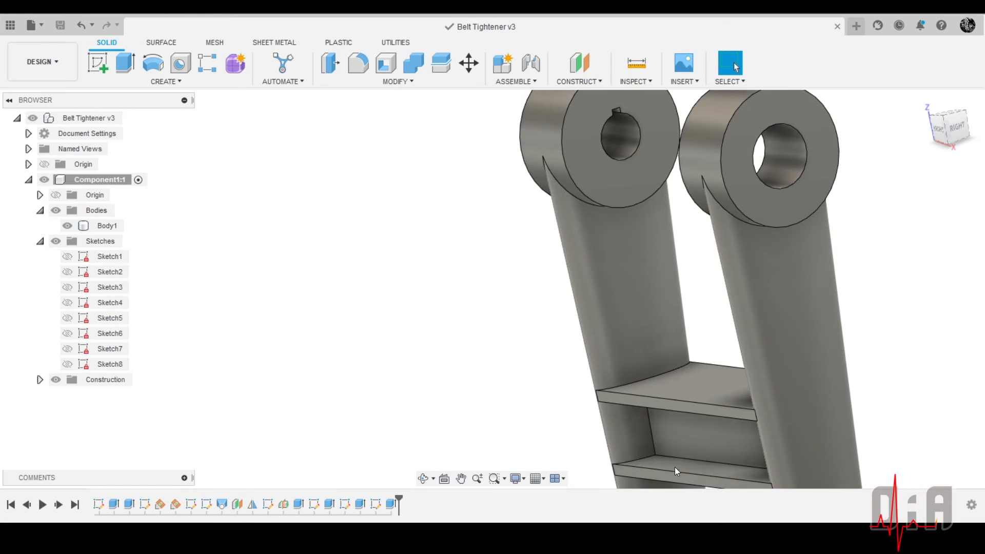
pyautogui.scroll(-5, 638, 403)
pyautogui.keyDown('shift'); pyautogui.moveTo(573, 335); pyautogui.dragTo(634, 246, button='middle'); pyautogui.keyUp('shift')
pyautogui.scroll(5, 528, 264)
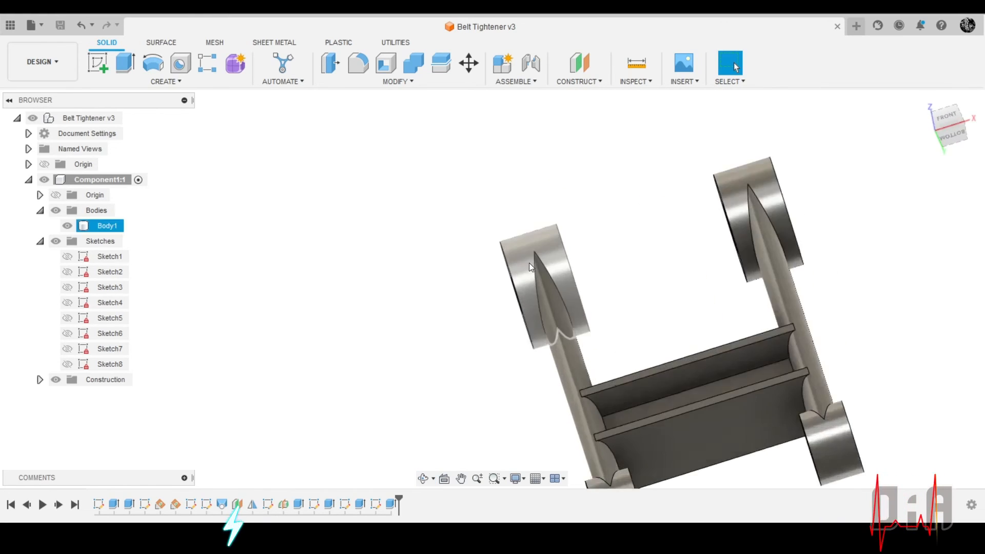
pyautogui.scroll(-5, 577, 239)
pyautogui.scroll(5, 582, 220)
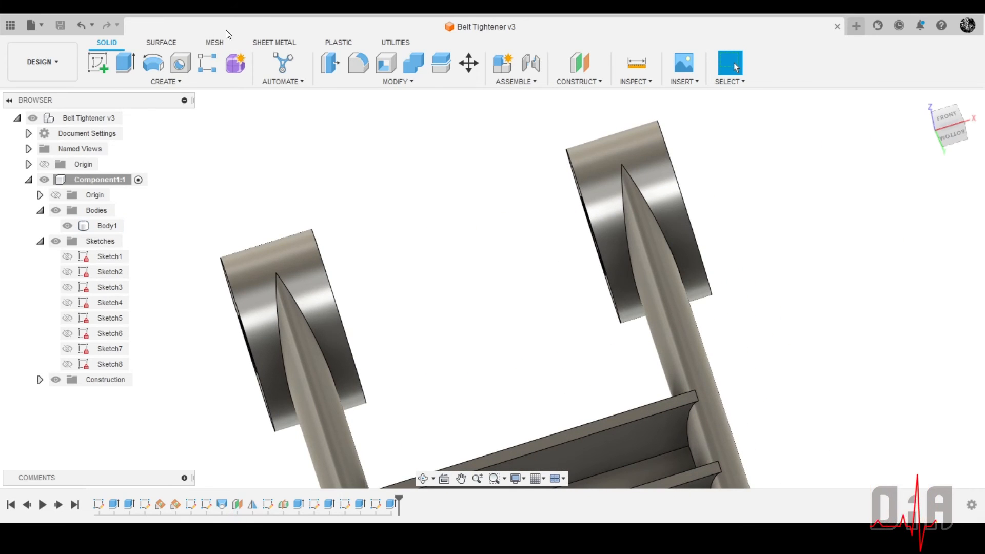
pyautogui.click(359, 72)
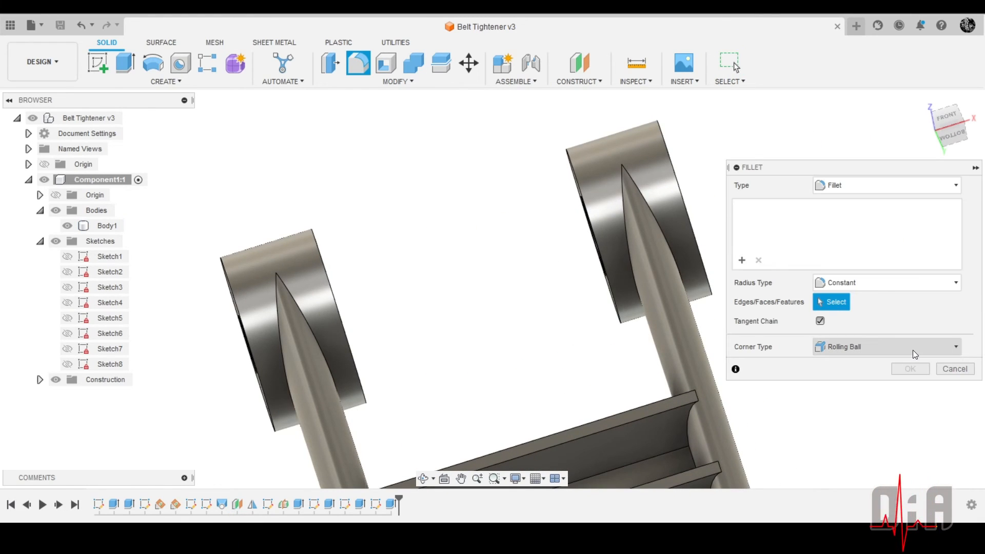
pyautogui.click(626, 208)
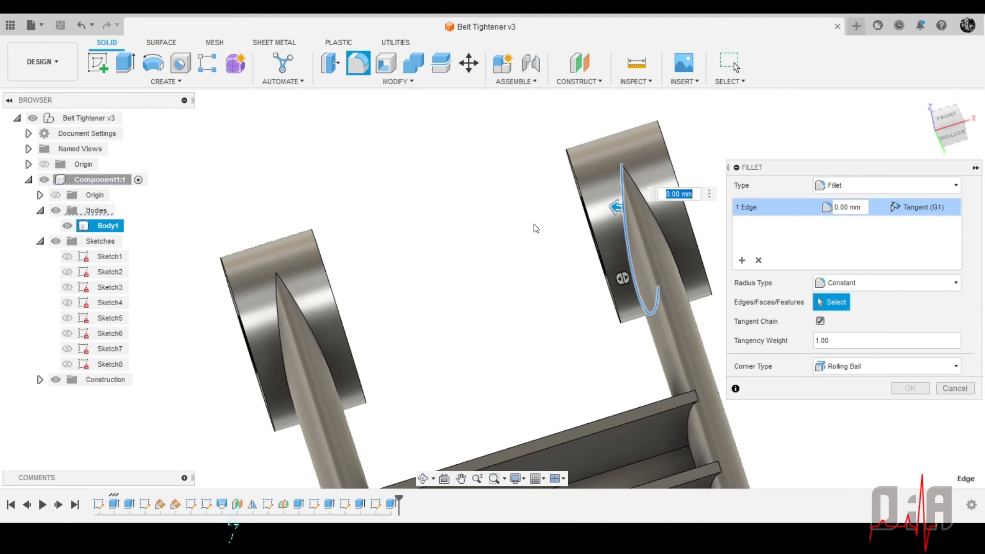
pyautogui.scroll(-3, 497, 190)
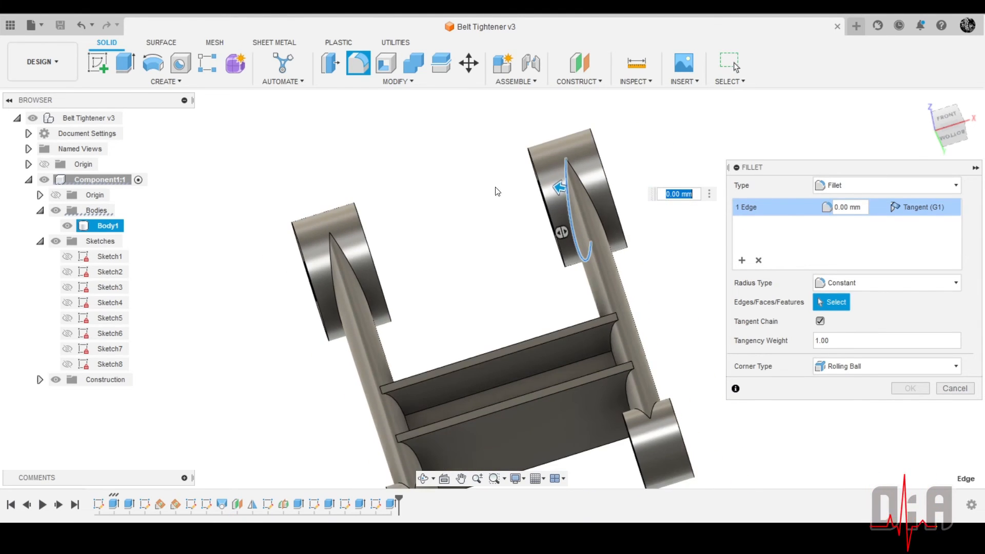
pyautogui.keyDown('shift'); pyautogui.moveTo(524, 186); pyautogui.dragTo(477, 187, button='middle'); pyautogui.keyUp('shift')
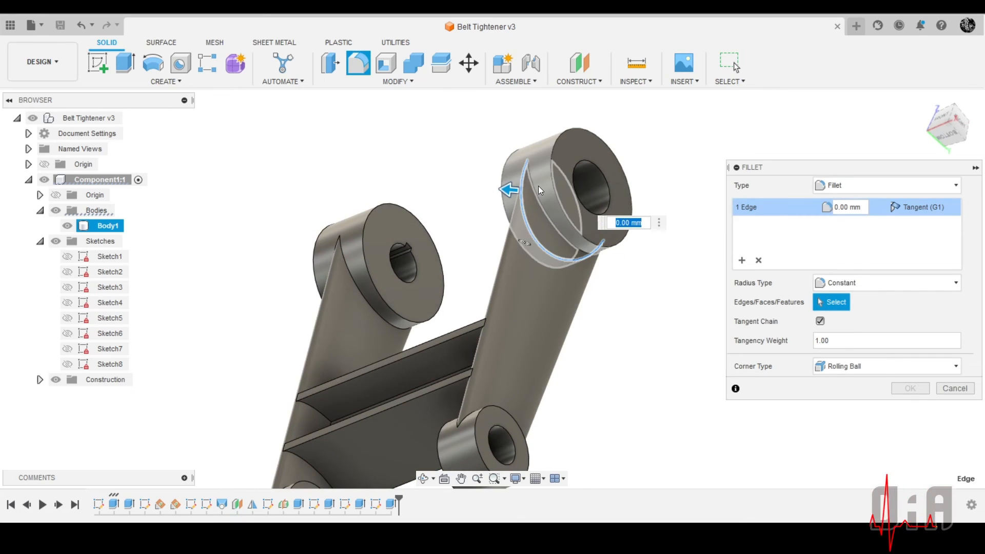
pyautogui.click(535, 230)
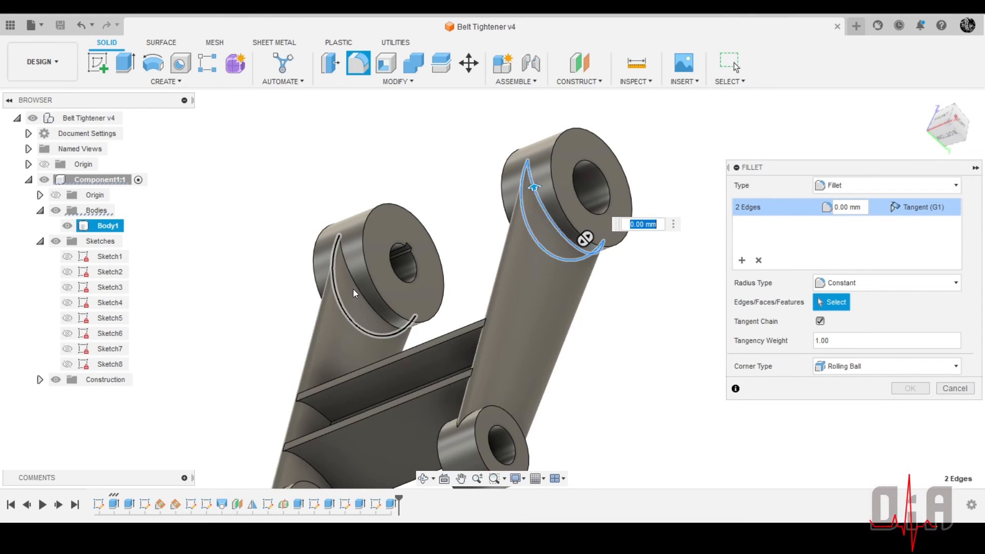
# Add the two curved edges where the other arm meets its keyed large boss and set the fillet radius to 2 mm
pyautogui.scroll(-3, 417, 223)
pyautogui.scroll(5, 378, 288)
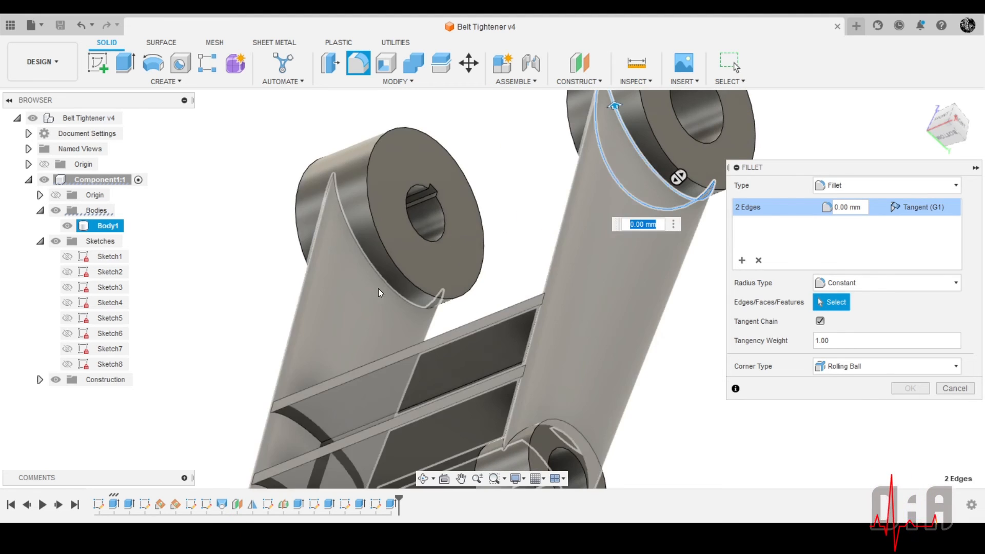
pyautogui.click(386, 284)
pyautogui.keyDown('shift'); pyautogui.moveTo(386, 284); pyautogui.dragTo(289, 266, button='middle'); pyautogui.keyUp('shift')
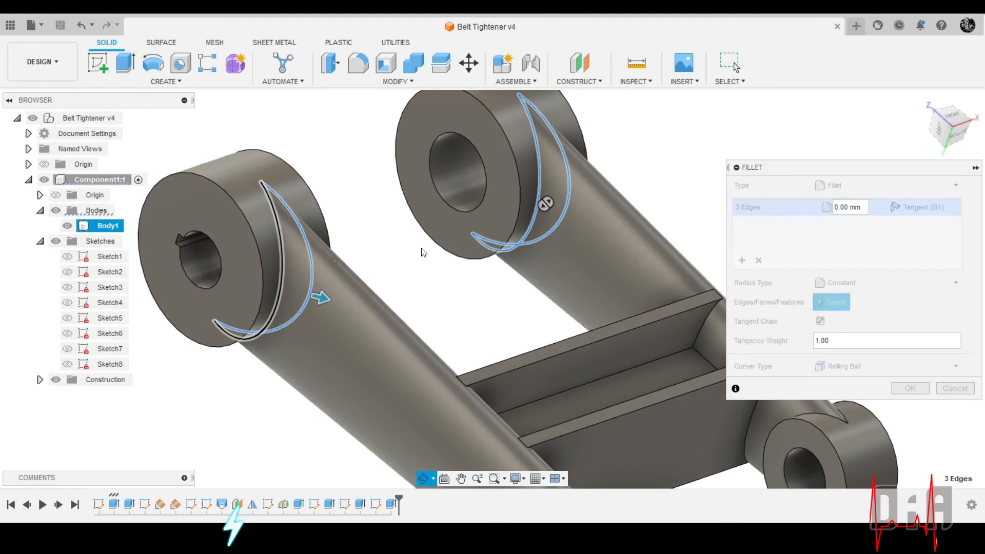
pyautogui.click(282, 272)
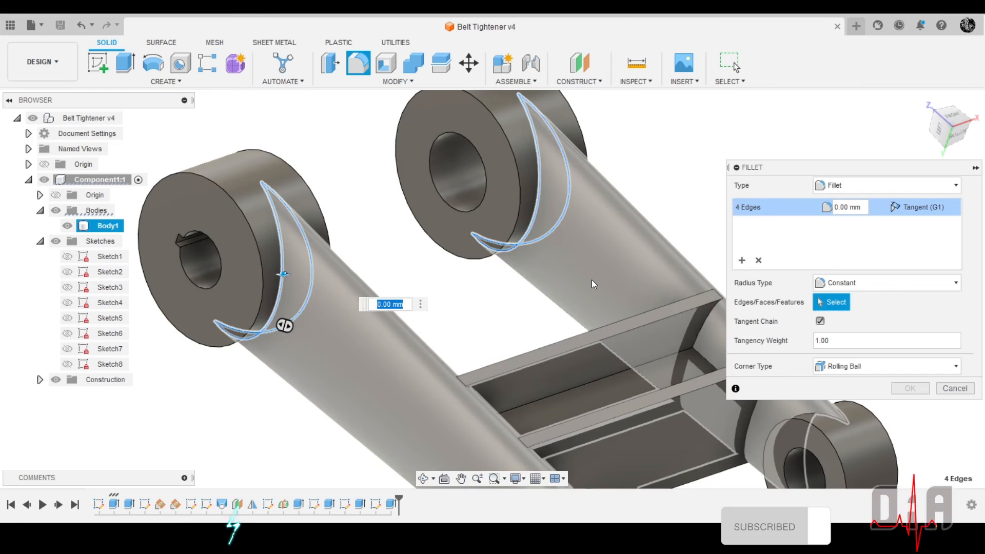
pyautogui.write('2')
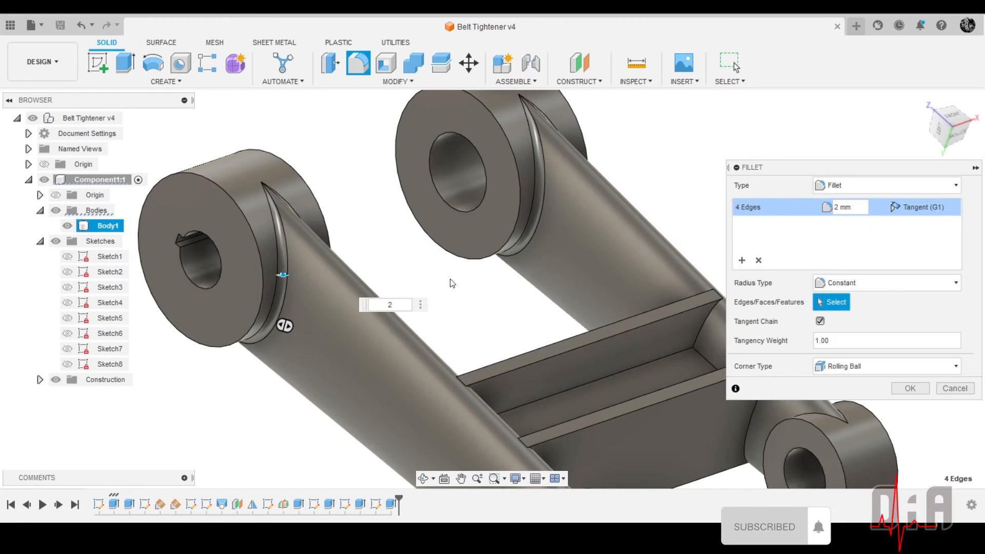
pyautogui.scroll(3, 230, 239)
pyautogui.scroll(-5, 308, 220)
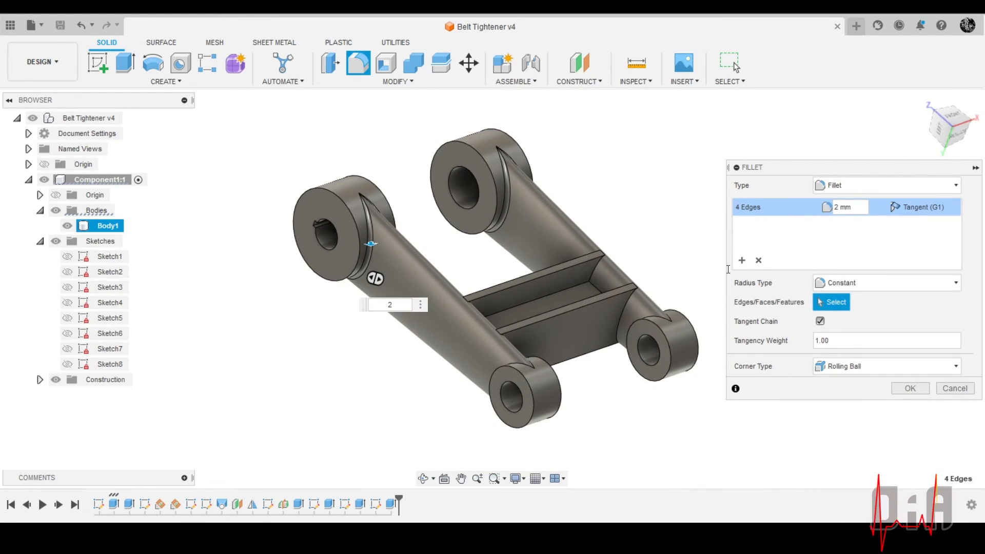
# Add a second selection set to the fillet with the two curved edges at the keyed arm's small boss
pyautogui.click(742, 261)
pyautogui.scroll(-1, 438, 345)
pyautogui.scroll(5, 507, 435)
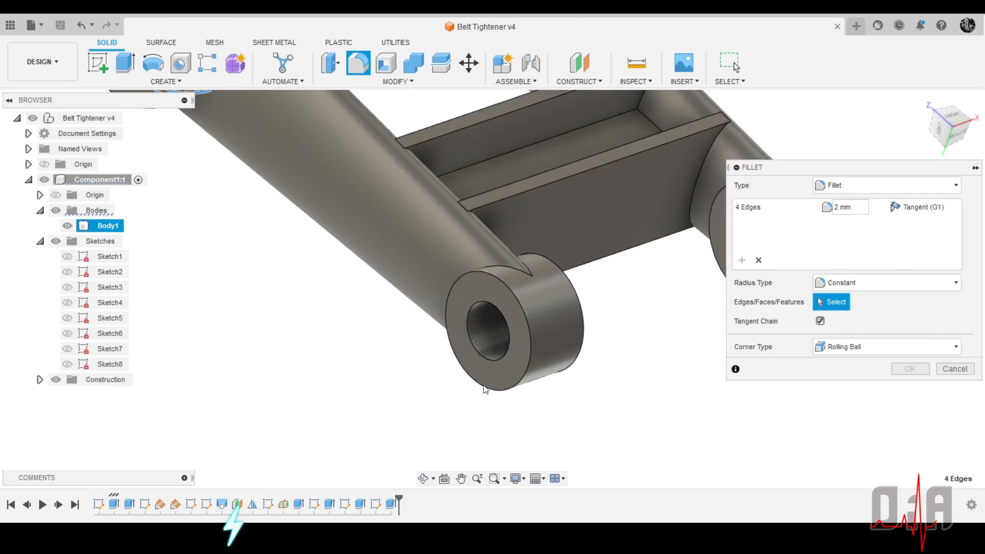
pyautogui.keyDown('shift'); pyautogui.moveTo(485, 389); pyautogui.dragTo(536, 342, button='middle'); pyautogui.keyUp('shift')
pyautogui.click(465, 304)
pyautogui.click(440, 316)
pyautogui.scroll(-3, 484, 380)
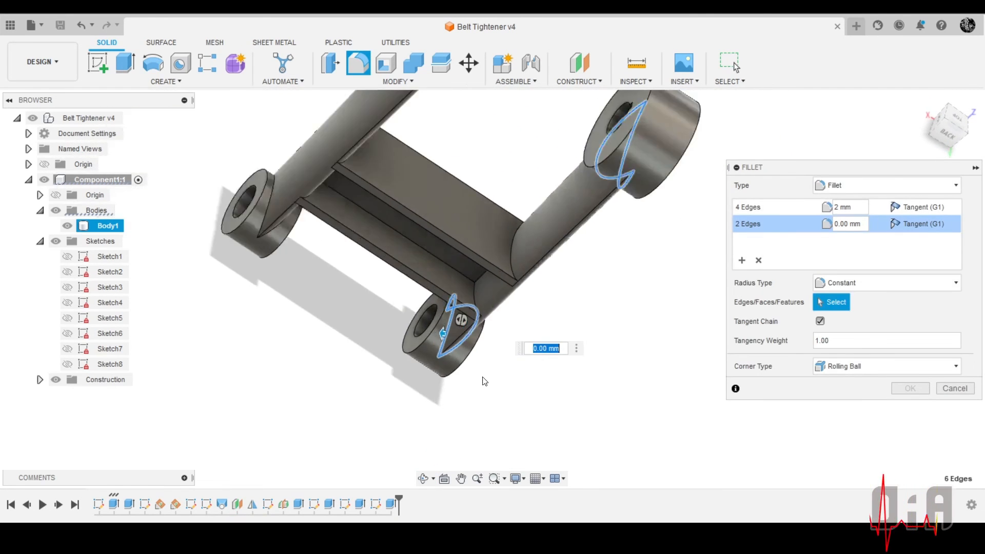
# Add the two curved edges at the other arm's small boss to the set, give it a 2 mm radius and finish the fillet
pyautogui.scroll(-2, 484, 382)
pyautogui.scroll(4, 297, 254)
pyautogui.keyDown('shift'); pyautogui.moveTo(298, 253); pyautogui.dragTo(321, 284, button='middle'); pyautogui.keyUp('shift')
pyautogui.click(343, 245)
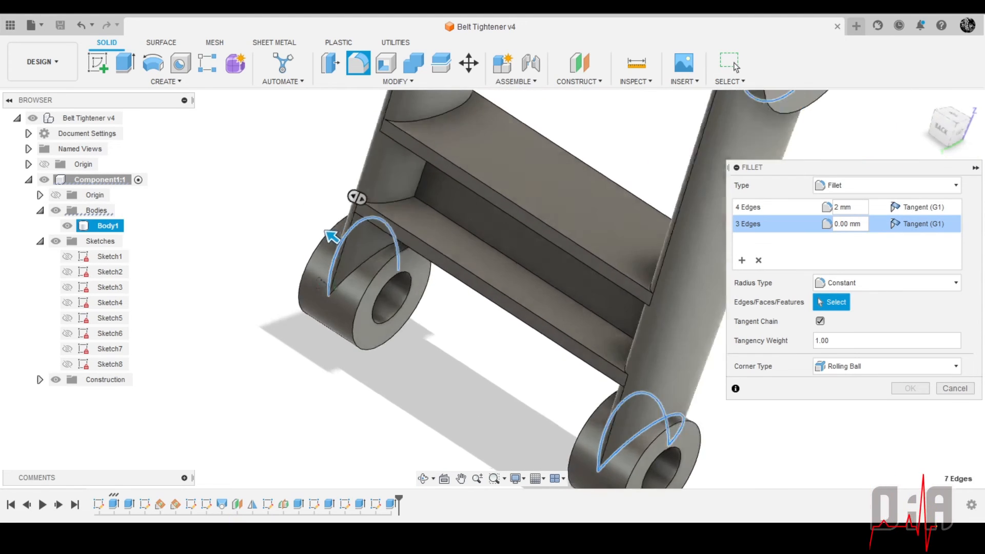
pyautogui.keyDown('shift'); pyautogui.moveTo(357, 197); pyautogui.dragTo(333, 228, button='middle'); pyautogui.keyUp('shift')
pyautogui.click(350, 272)
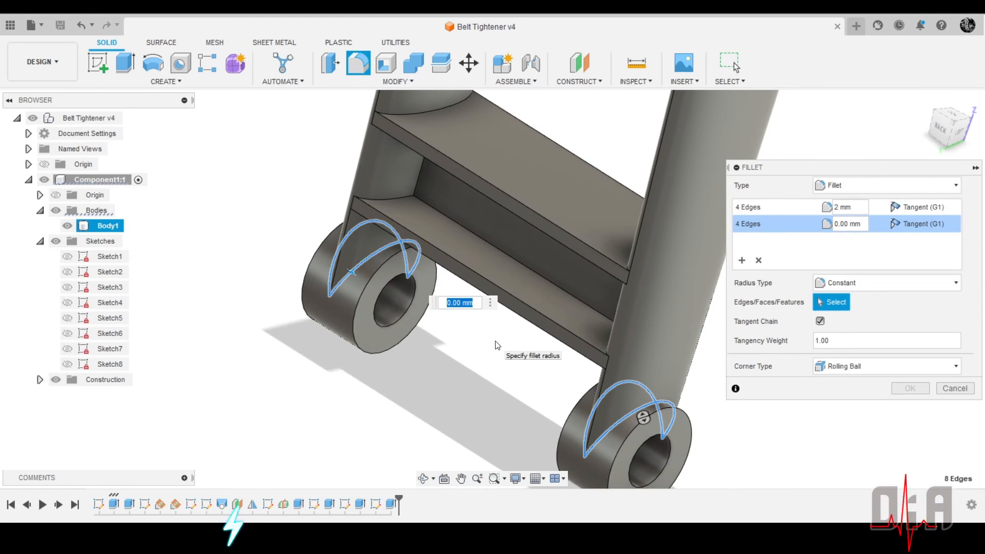
pyautogui.write('2')
pyautogui.press('Return')
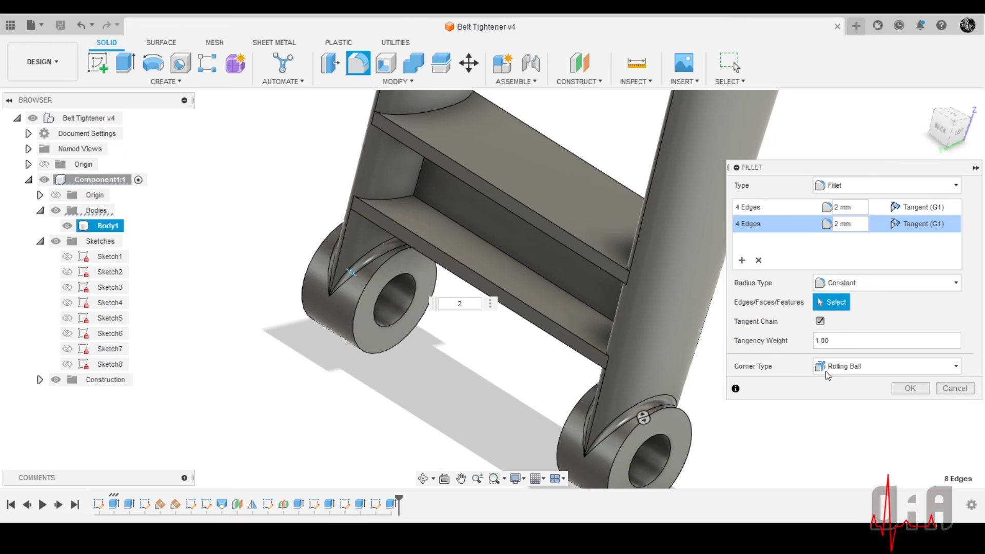
pyautogui.click(910, 388)
# Start another fillet and select the crossbar's back-side inner edges: both long web edges plus the upright and two curved edges at the plain-bore arm
pyautogui.scroll(-5, 466, 265)
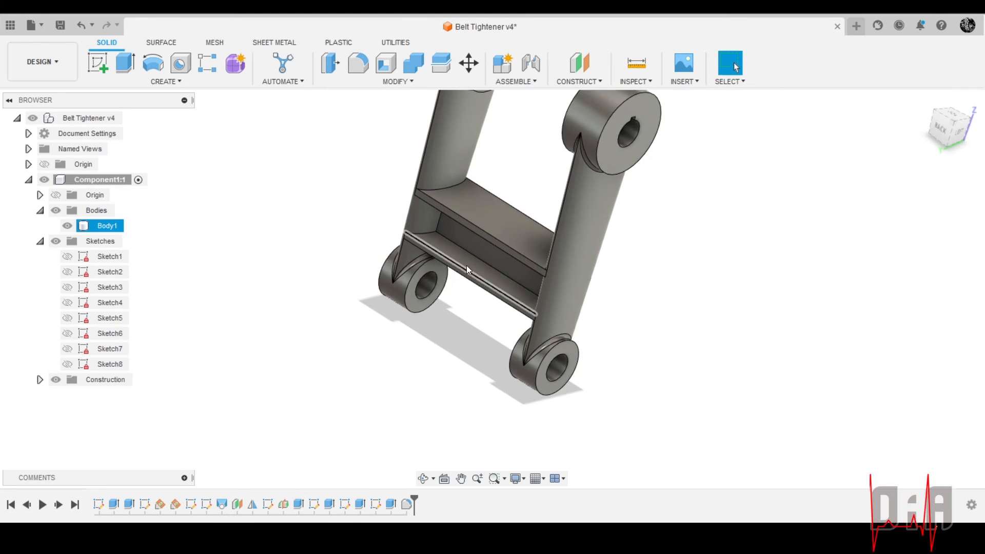
pyautogui.moveTo(466, 266)
pyautogui.keyDown('shift'); pyautogui.mouseDown(button='middle')
pyautogui.moveTo(494, 219)
pyautogui.moveTo(513, 253)
pyautogui.moveTo(480, 263)
pyautogui.mouseUp(button='middle'); pyautogui.keyUp('shift')
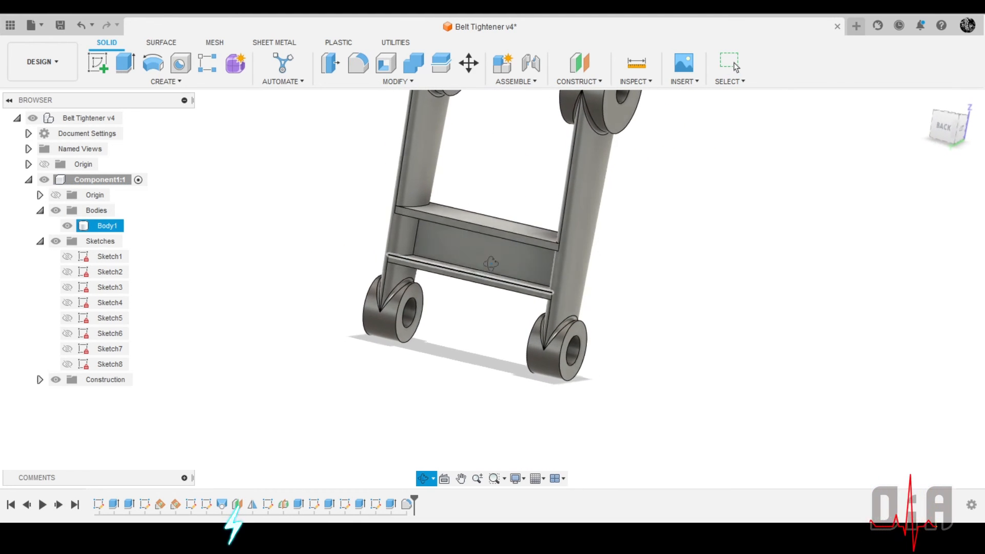
pyautogui.click(735, 66)
pyautogui.click(357, 66)
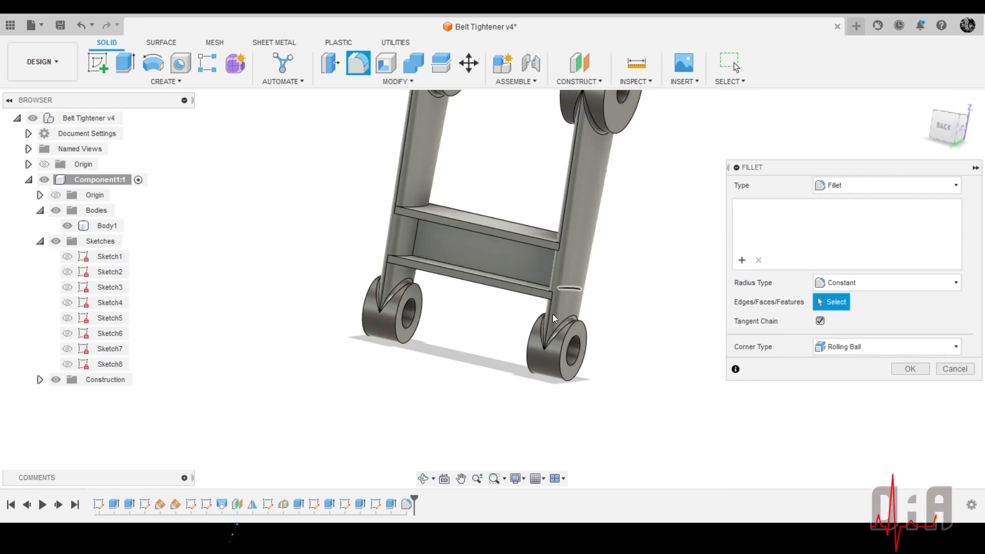
pyautogui.scroll(8, 410, 232)
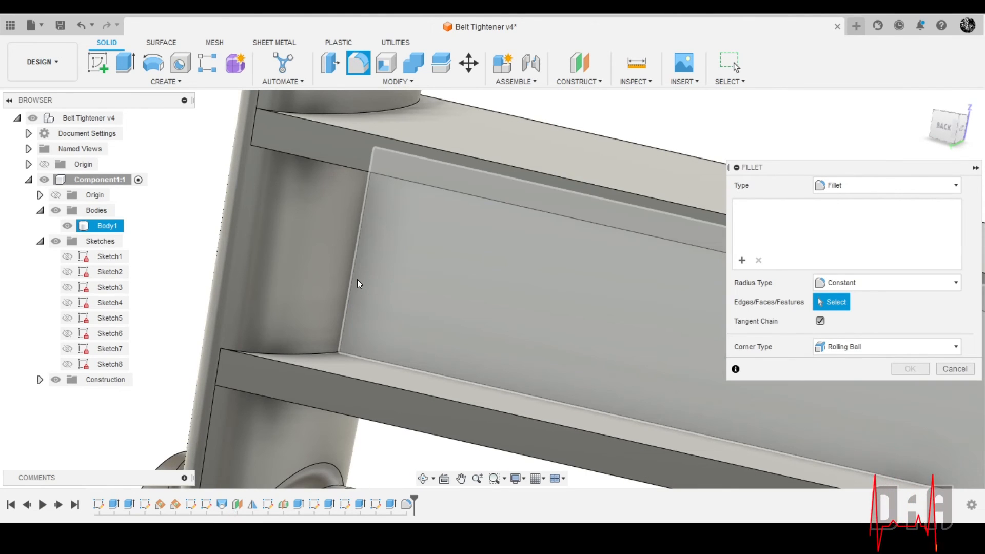
pyautogui.click(354, 283)
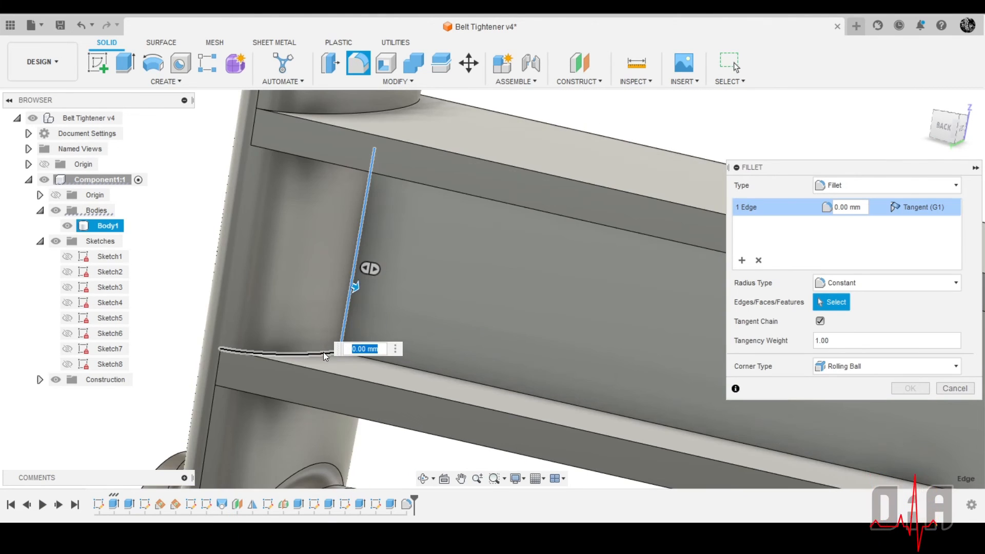
pyautogui.click(323, 352)
pyautogui.keyDown('shift'); pyautogui.moveTo(364, 354); pyautogui.dragTo(439, 220, button='middle'); pyautogui.keyUp('shift')
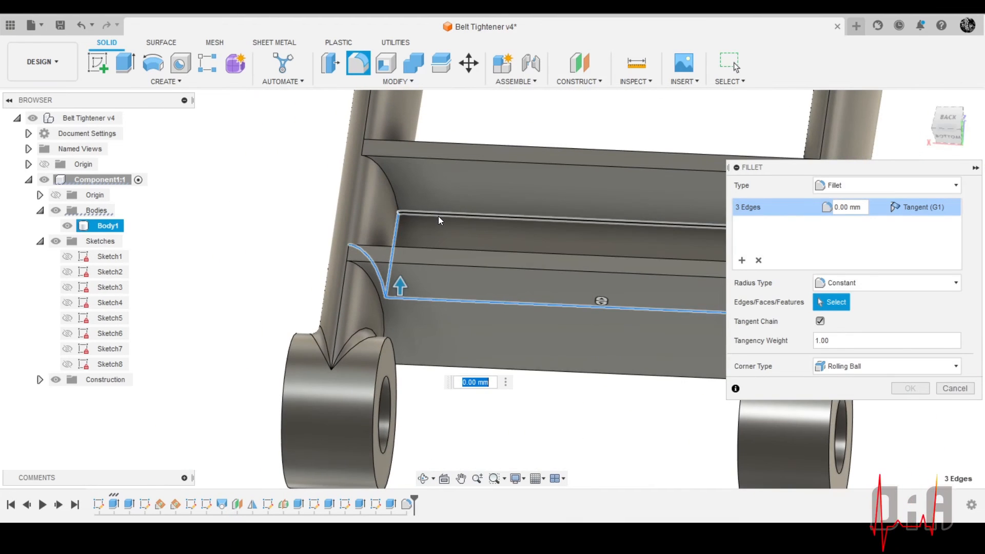
pyautogui.click(438, 215)
pyautogui.click(391, 187)
pyautogui.scroll(-3, 371, 221)
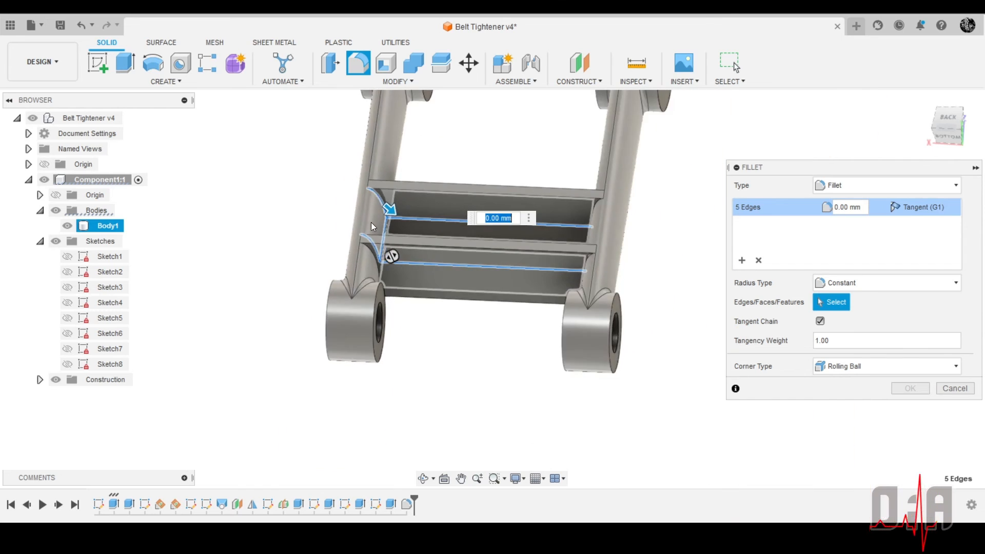
# Add the upright and two curved inner edges where the back of the crossbar meets the keyed arm to the fillet
pyautogui.keyDown('shift'); pyautogui.moveTo(534, 205); pyautogui.dragTo(650, 303, button='middle'); pyautogui.keyUp('shift')
pyautogui.scroll(4, 587, 267)
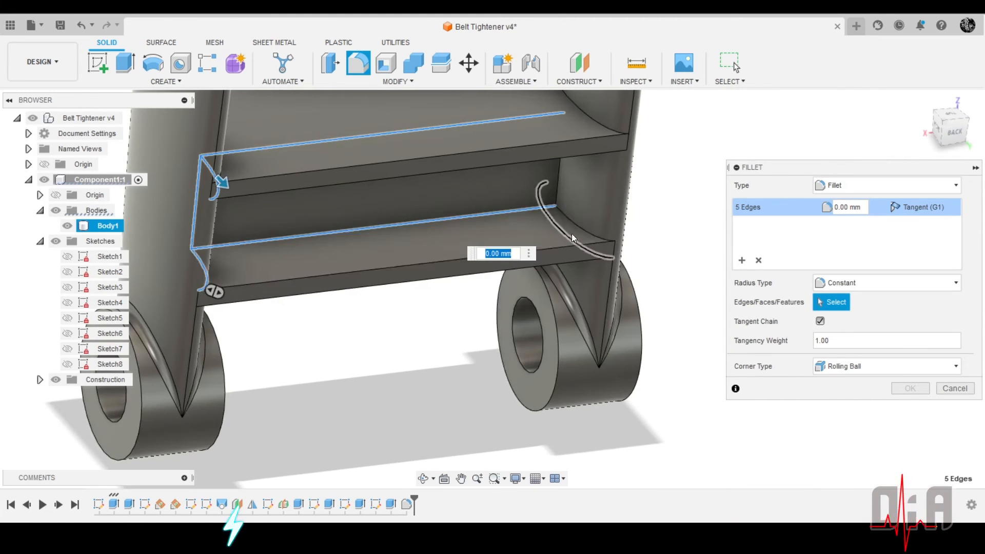
pyautogui.click(574, 227)
pyautogui.keyDown('shift'); pyautogui.moveTo(581, 266); pyautogui.dragTo(533, 154, button='middle'); pyautogui.keyUp('shift')
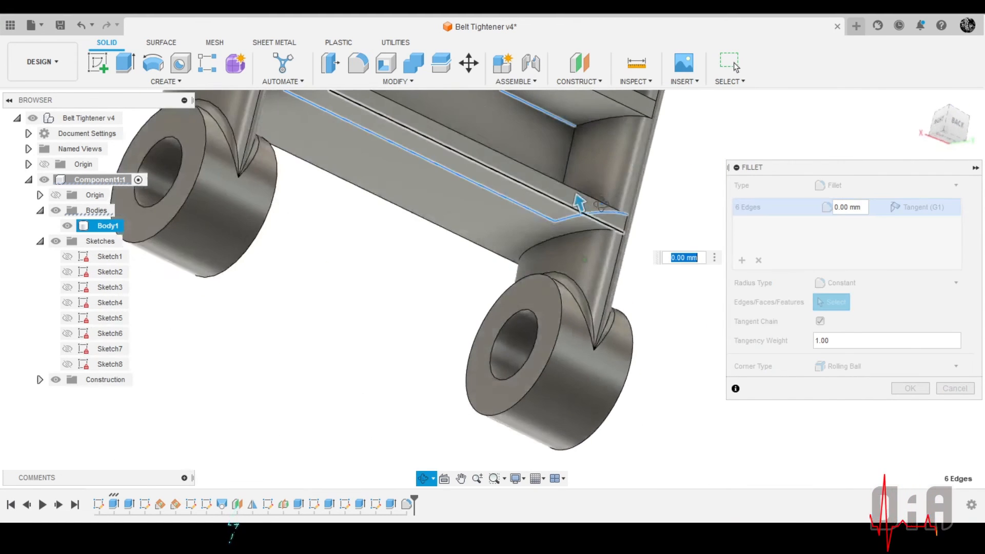
pyautogui.click(568, 162)
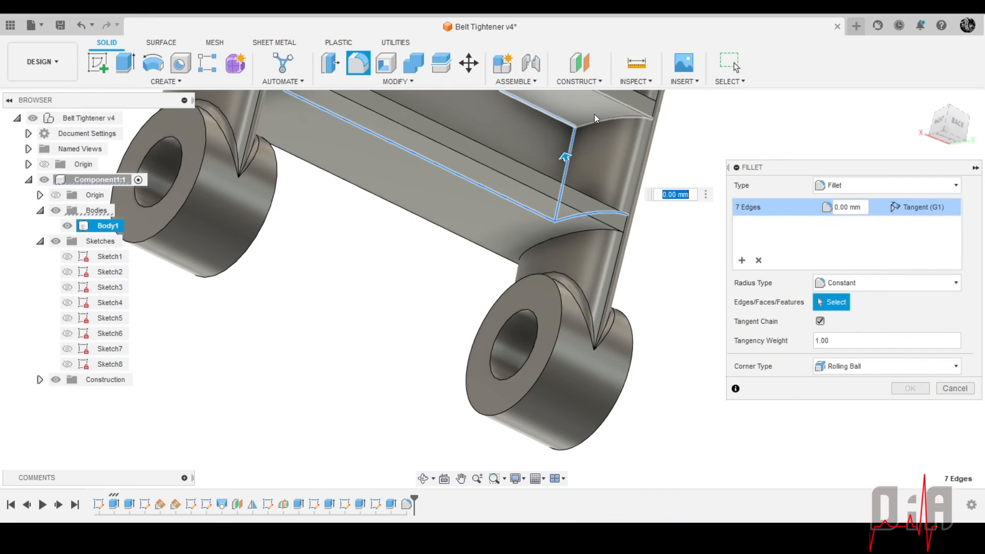
pyautogui.click(595, 121)
# Add the crossbar's front-side inner edges to the fillet: both long web edges plus the upright and two curved edges at the keyed arm
pyautogui.scroll(-3, 581, 186)
pyautogui.keyDown('shift'); pyautogui.moveTo(540, 193); pyautogui.dragTo(549, 261, button='middle'); pyautogui.keyUp('shift')
pyautogui.scroll(5, 485, 127)
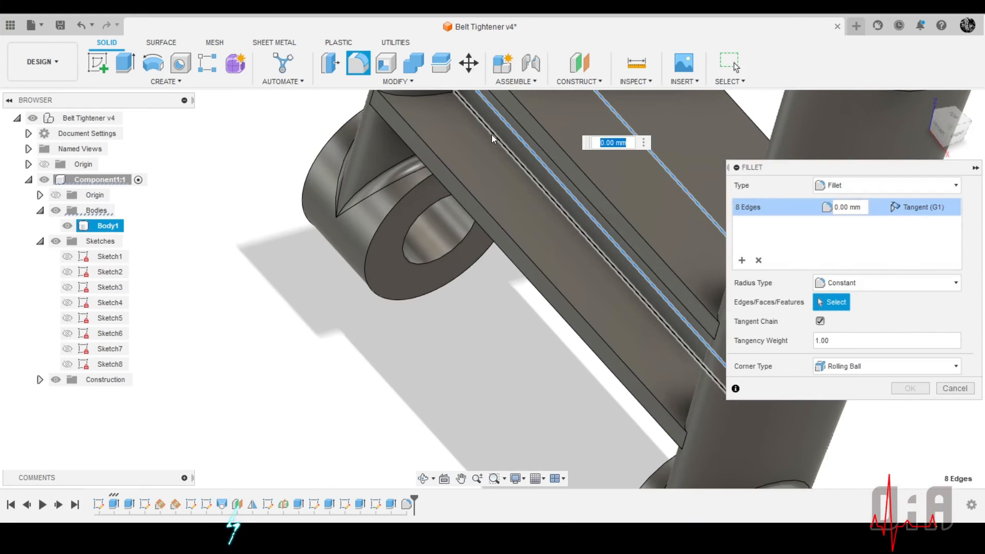
pyautogui.click(490, 134)
pyautogui.keyDown('shift'); pyautogui.moveTo(488, 143); pyautogui.dragTo(545, 206, button='middle'); pyautogui.keyUp('shift')
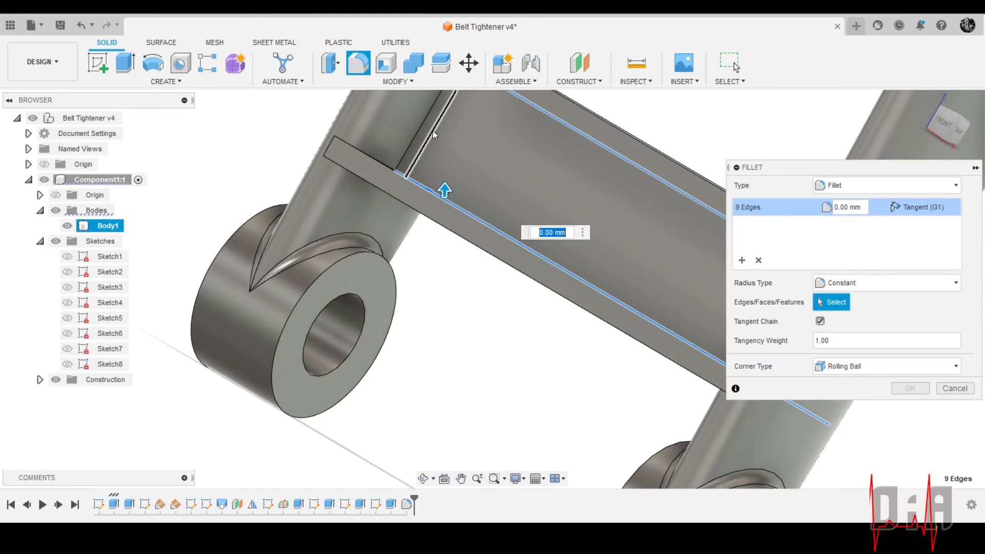
pyautogui.click(418, 132)
pyautogui.keyDown('shift'); pyautogui.moveTo(407, 165); pyautogui.dragTo(413, 202, button='middle'); pyautogui.keyUp('shift')
pyautogui.click(380, 174)
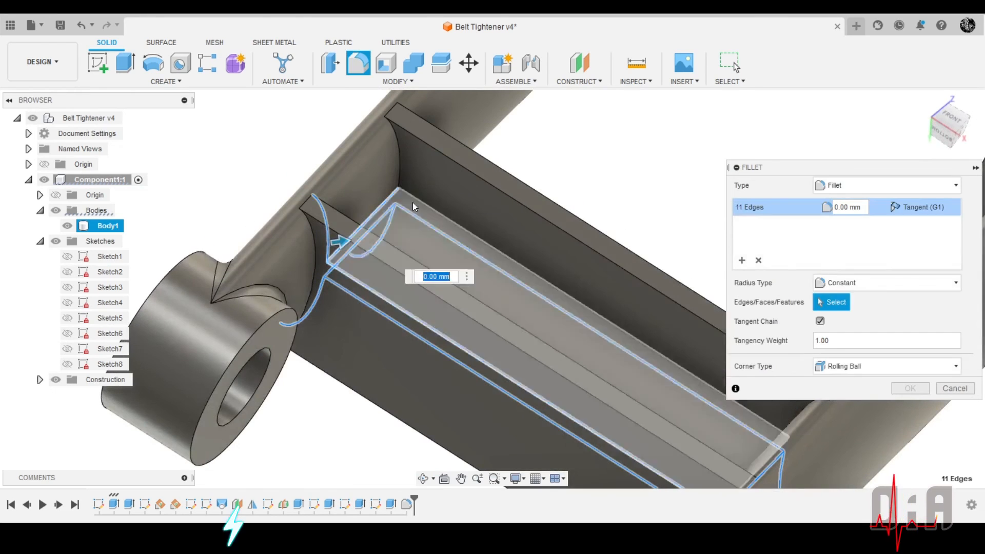
pyautogui.click(400, 158)
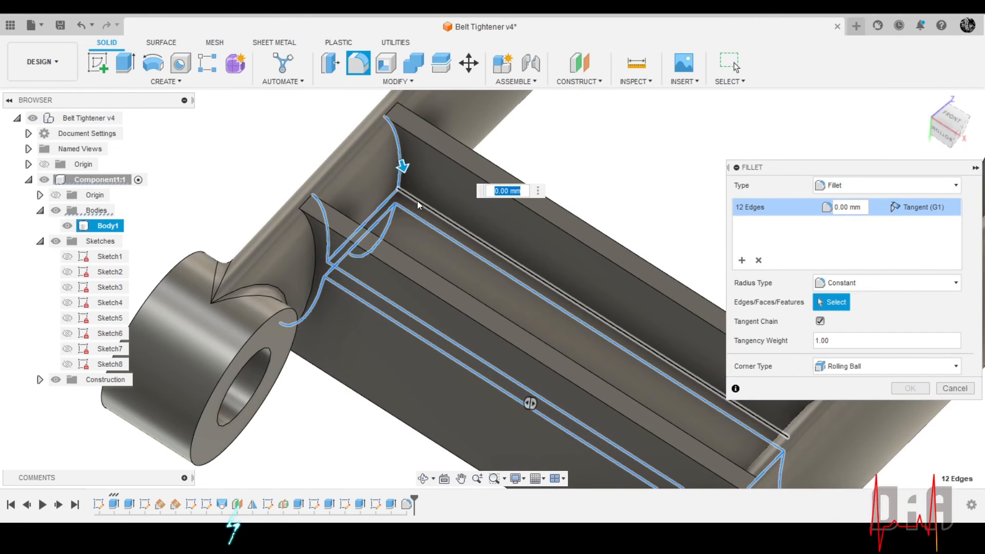
pyautogui.click(417, 204)
# Add the three front-side inner edges where the crossbar meets the plain-bore arm and set the fillet radius to 2 mm
pyautogui.keyDown('shift'); pyautogui.moveTo(418, 205); pyautogui.dragTo(614, 147, button='middle'); pyautogui.keyUp('shift')
pyautogui.scroll(4, 573, 255)
pyautogui.click(573, 255)
pyautogui.click(573, 263)
pyautogui.click(612, 152)
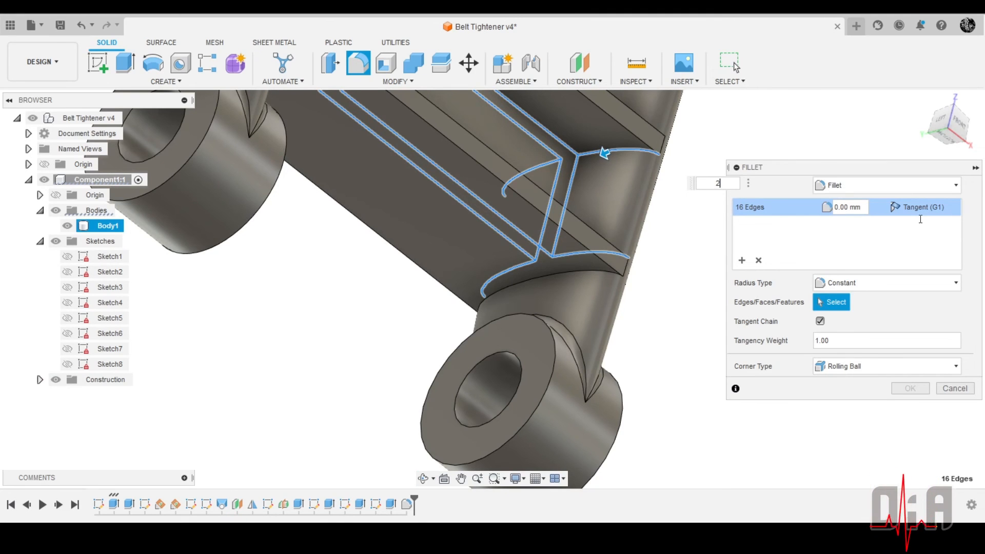
pyautogui.keyDown('shift'); pyautogui.moveTo(433, 232); pyautogui.dragTo(531, 277, button='middle'); pyautogui.keyUp('shift')
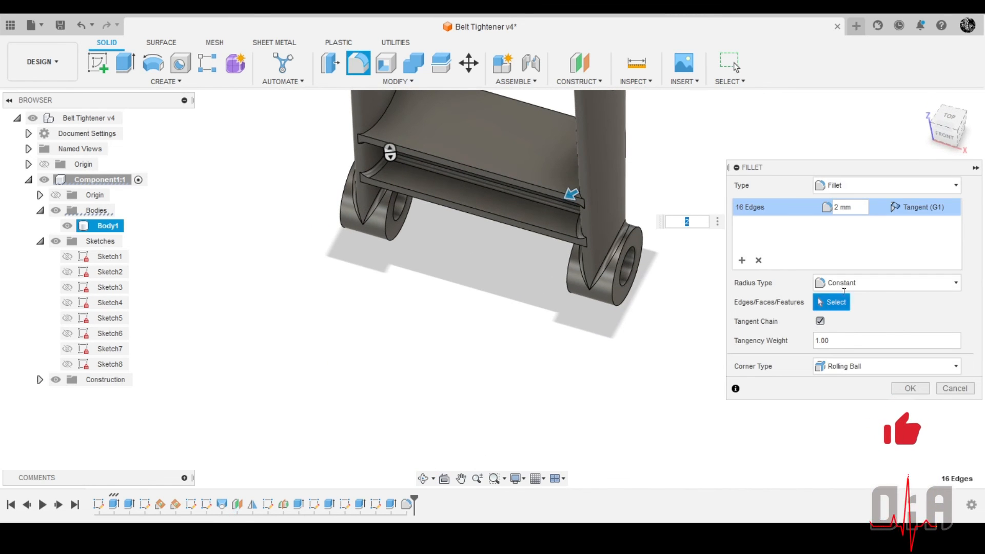
# Start a second edge set in the fillet and add the curved edges where the upper flange's top face meets both arms
pyautogui.click(739, 260)
pyautogui.scroll(-3, 627, 279)
pyautogui.scroll(5, 487, 186)
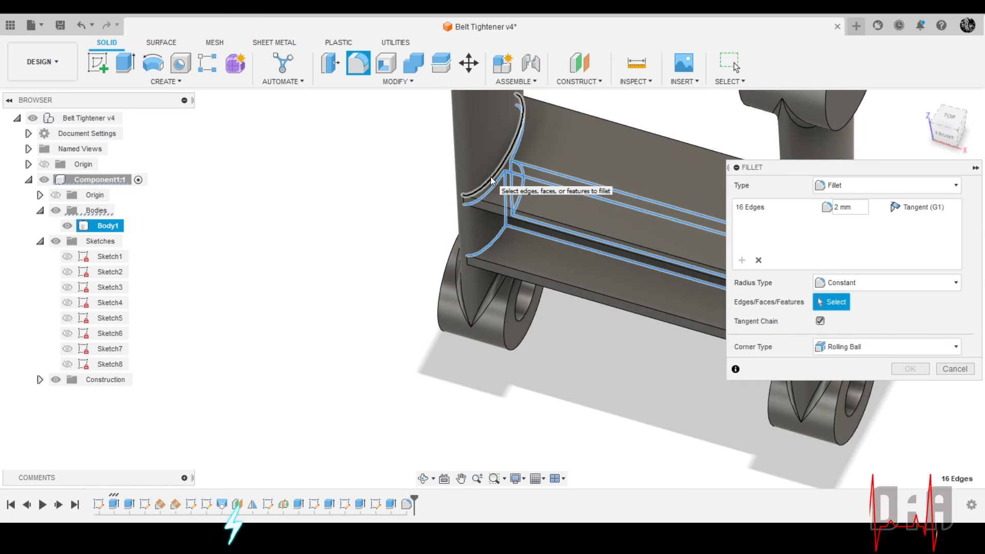
pyautogui.click(491, 180)
pyautogui.keyDown('shift'); pyautogui.moveTo(484, 191); pyautogui.dragTo(567, 178, button='middle'); pyautogui.keyUp('shift')
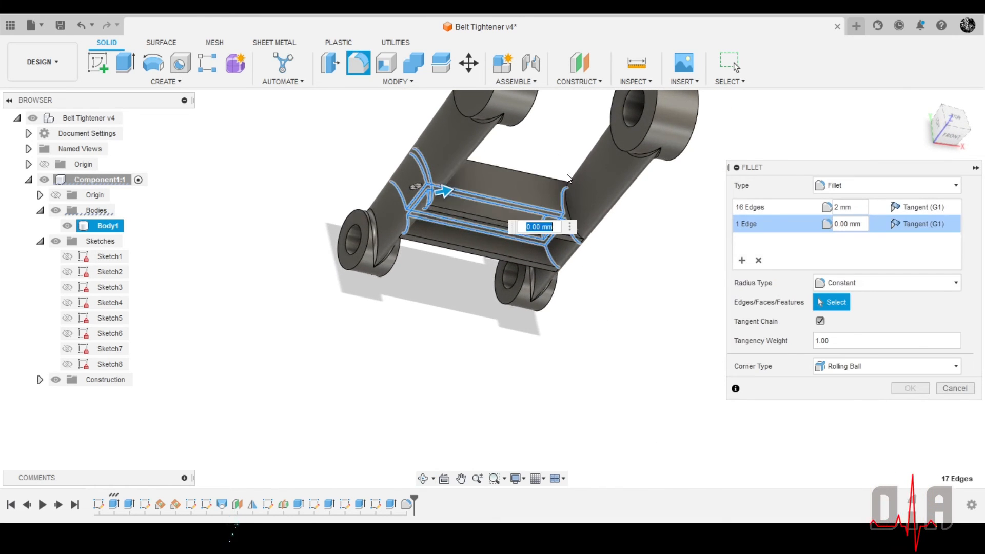
pyautogui.scroll(10, 544, 203)
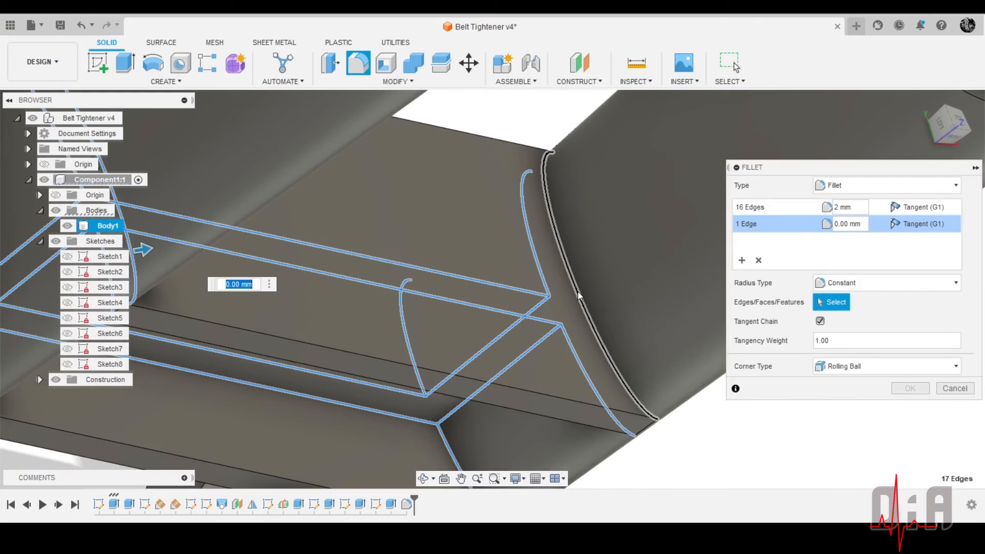
pyautogui.click(575, 289)
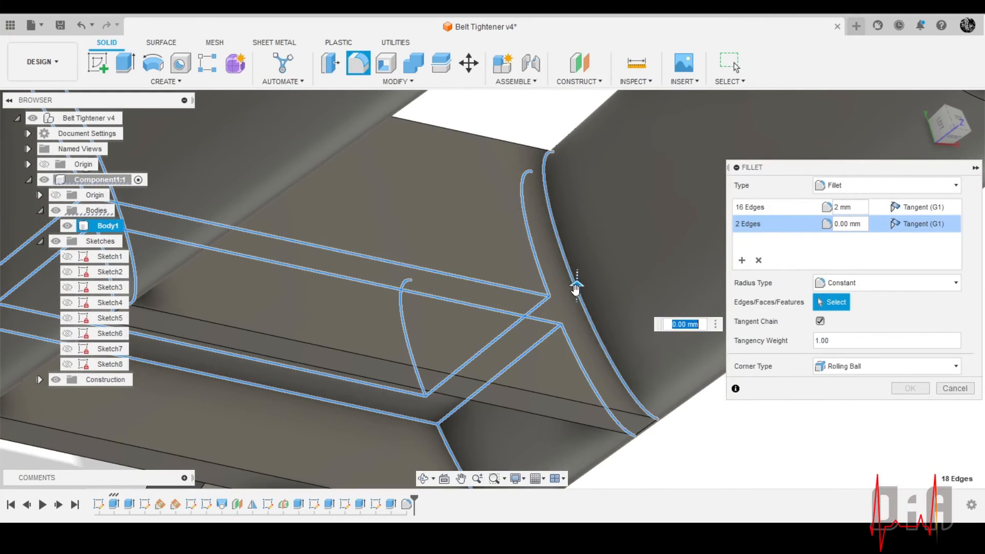
# Add the two curved edges where the lower flange's underside meets the arms, and finish this edge set with a 2 mm radius
pyautogui.scroll(-10, 524, 179)
pyautogui.keyDown('shift'); pyautogui.moveTo(484, 292); pyautogui.dragTo(517, 226, button='middle'); pyautogui.keyUp('shift')
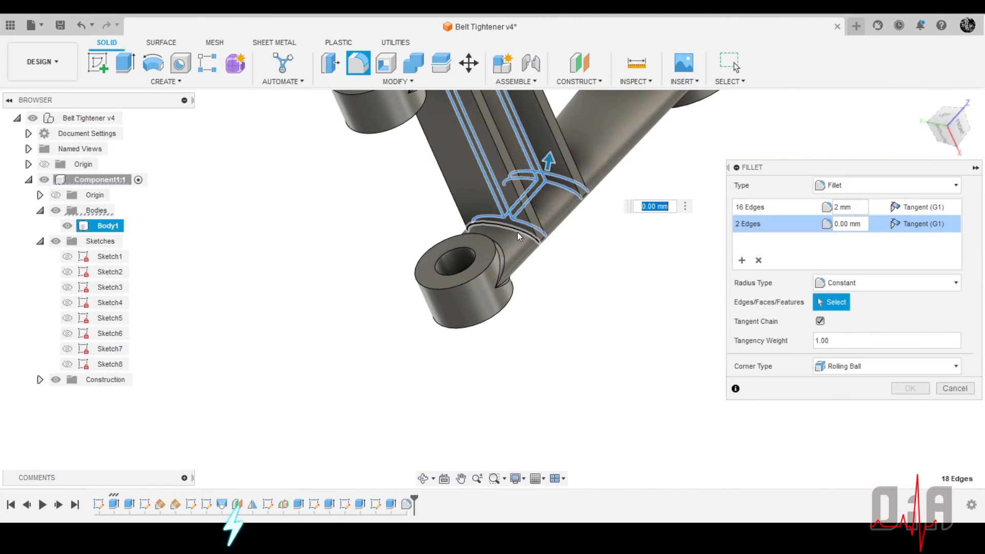
pyautogui.scroll(5, 517, 233)
pyautogui.click(509, 224)
pyautogui.keyDown('shift'); pyautogui.moveTo(466, 336); pyautogui.dragTo(502, 208, button='middle'); pyautogui.keyUp('shift')
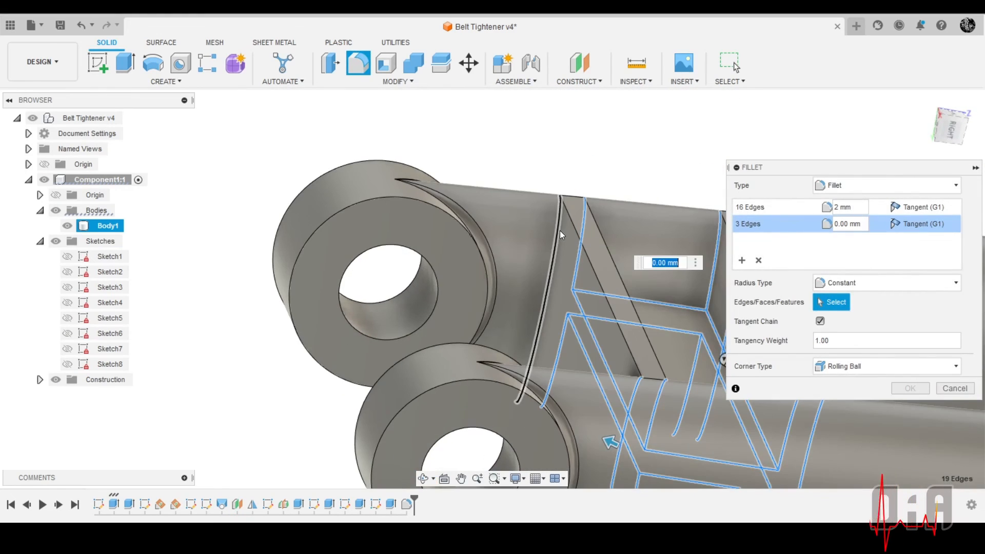
pyautogui.click(560, 232)
pyautogui.keyDown('shift'); pyautogui.moveTo(560, 232); pyautogui.dragTo(569, 205, button='middle'); pyautogui.keyUp('shift')
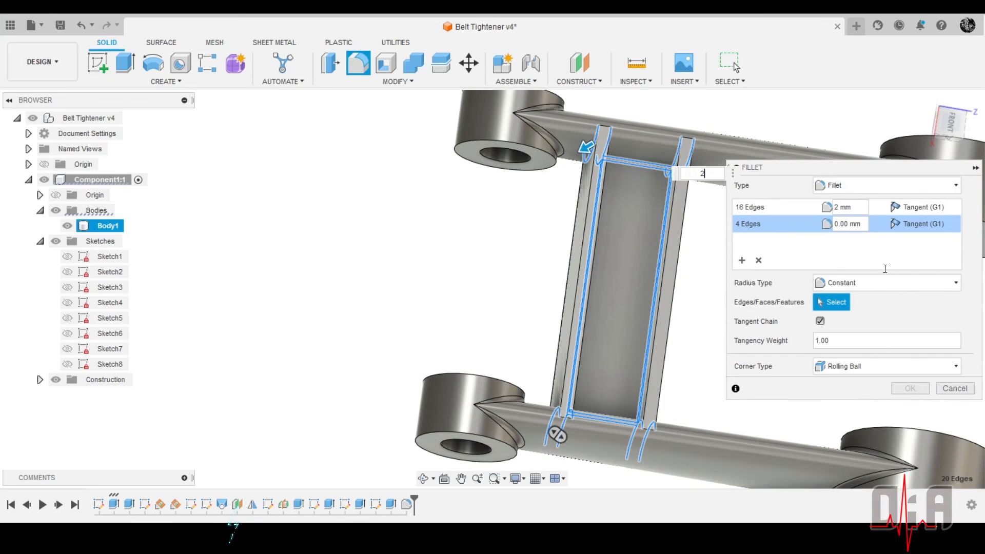
pyautogui.scroll(-4, 532, 169)
pyautogui.moveTo(570, 190)
pyautogui.keyDown('shift'); pyautogui.mouseDown(button='middle')
pyautogui.moveTo(587, 198)
pyautogui.moveTo(537, 171)
pyautogui.moveTo(568, 181)
pyautogui.mouseUp(button='middle'); pyautogui.keyUp('shift')
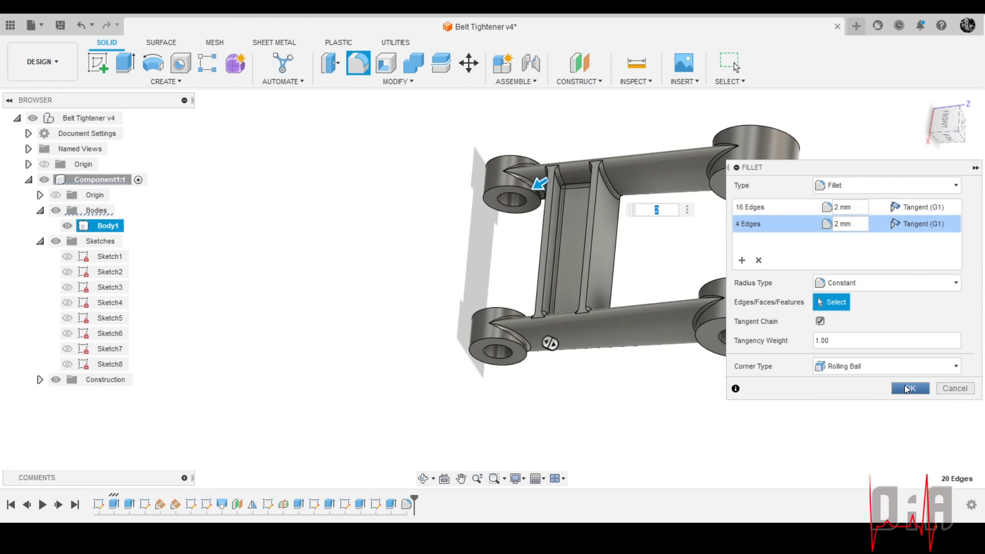
pyautogui.click(905, 386)
# Save the design as a new version with the description "User Saved"
pyautogui.keyDown('shift'); pyautogui.moveTo(644, 212); pyautogui.dragTo(564, 241, button='middle'); pyautogui.keyUp('shift')
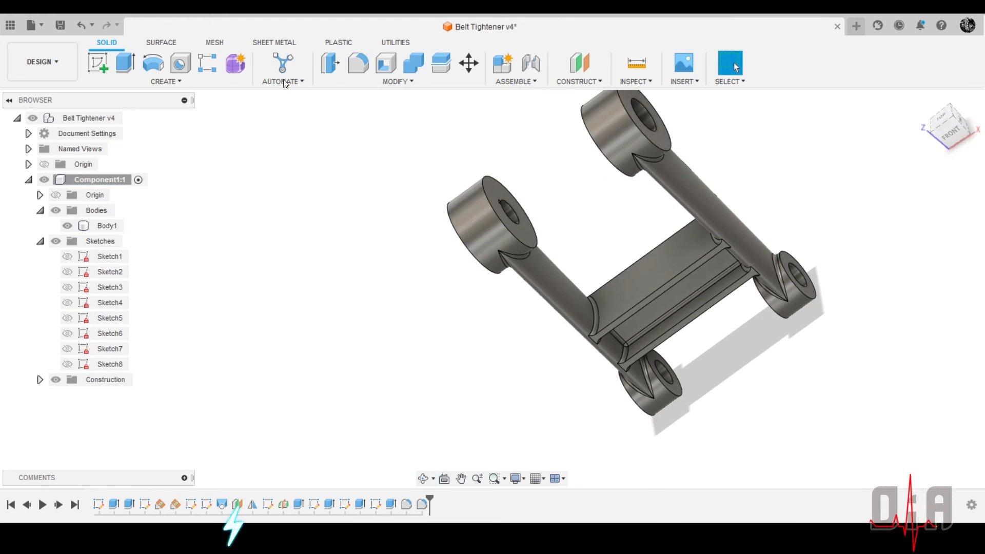
pyautogui.click(66, 26)
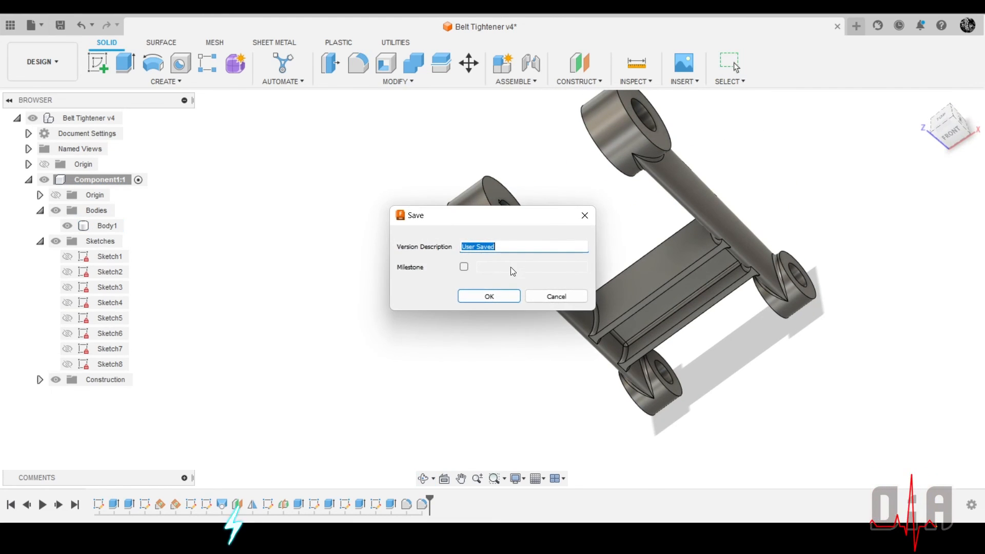
pyautogui.click(485, 297)
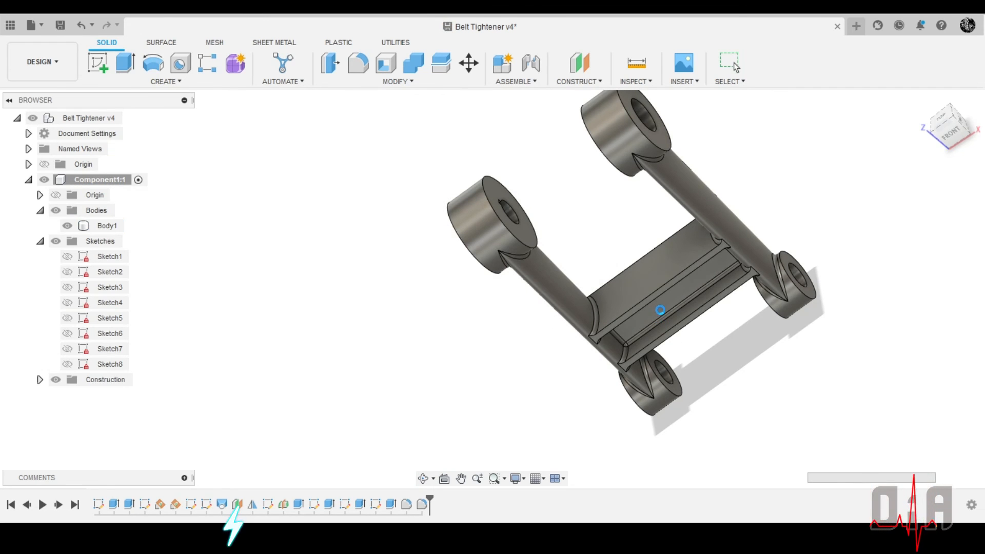
# Fillet the two long edge chains along the front face of the crossbar's upper flange with a 1 mm radius
pyautogui.scroll(4, 660, 309)
pyautogui.keyDown('shift'); pyautogui.moveTo(660, 273); pyautogui.dragTo(635, 195, button='middle'); pyautogui.keyUp('shift')
pyautogui.keyDown('shift'); pyautogui.moveTo(808, 317); pyautogui.dragTo(776, 384, button='middle'); pyautogui.keyUp('shift')
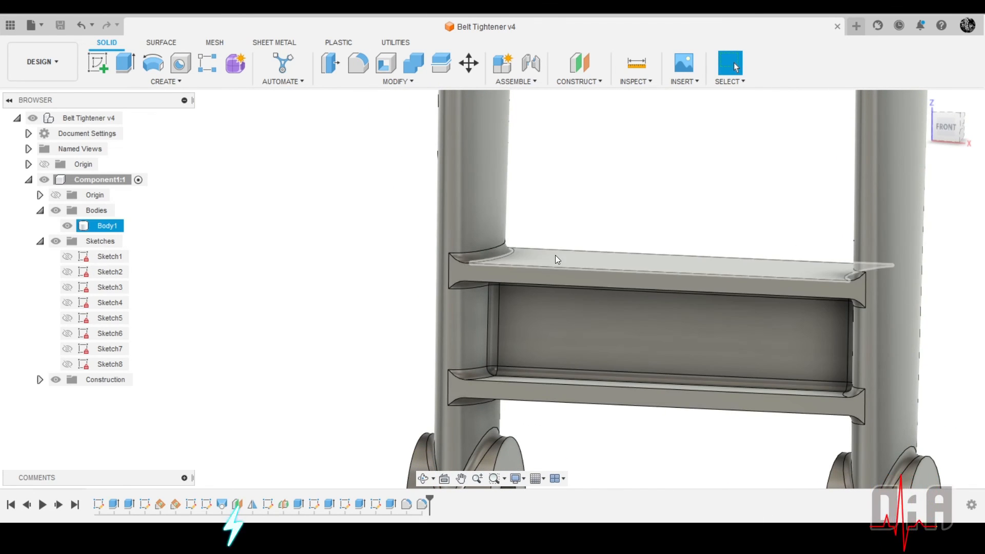
pyautogui.keyDown('shift'); pyautogui.moveTo(555, 254); pyautogui.dragTo(693, 205, button='middle'); pyautogui.keyUp('shift')
pyautogui.scroll(-2, 693, 205)
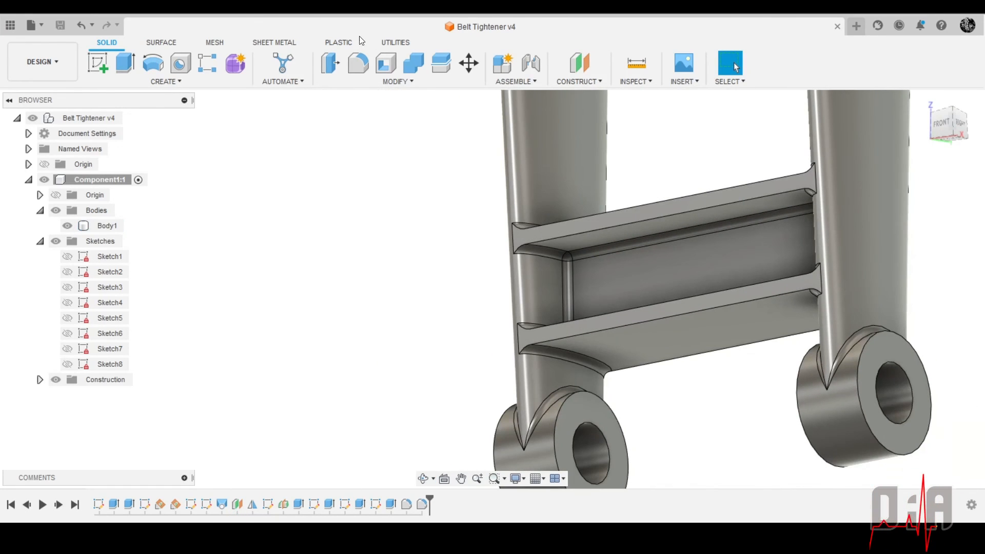
pyautogui.click(354, 70)
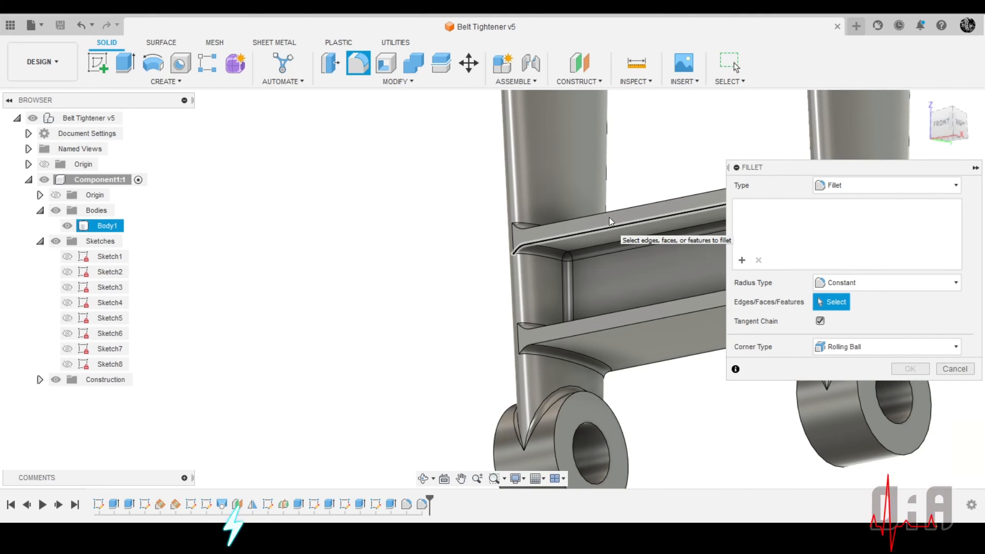
pyautogui.click(608, 217)
pyautogui.click(607, 215)
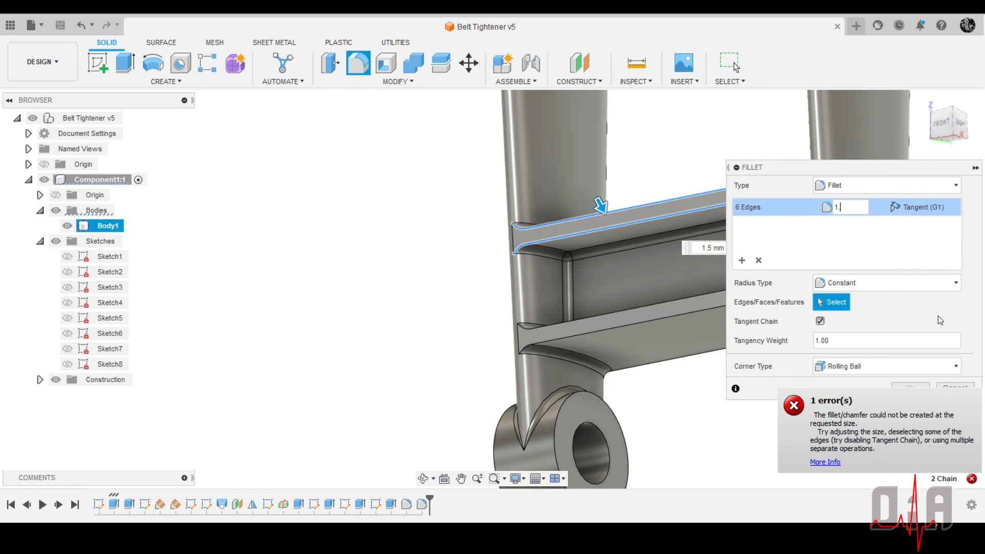
pyautogui.press('Return')
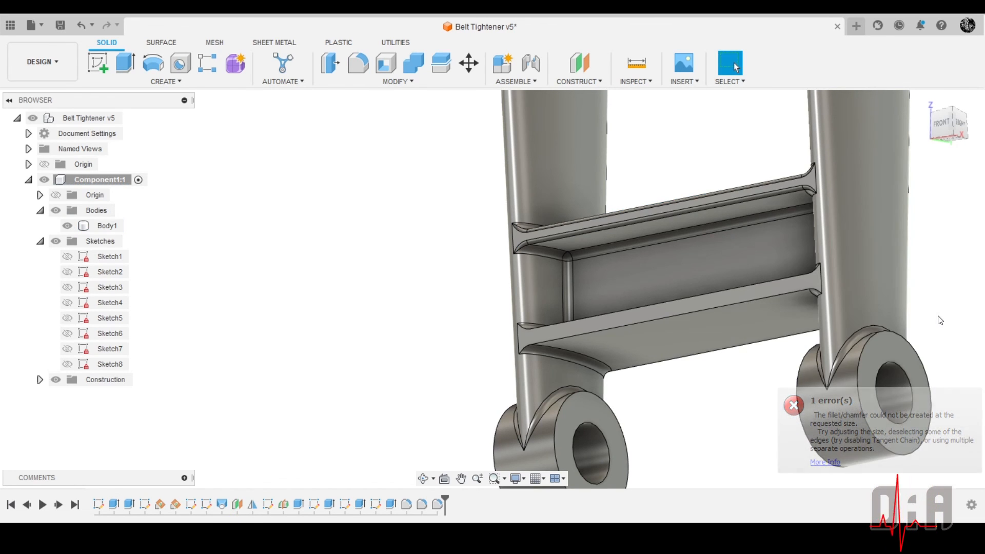
# Reopen the flange-edge fillet and add a new edge set with both edge chains along the lower flange's front face
pyautogui.scroll(5, 662, 215)
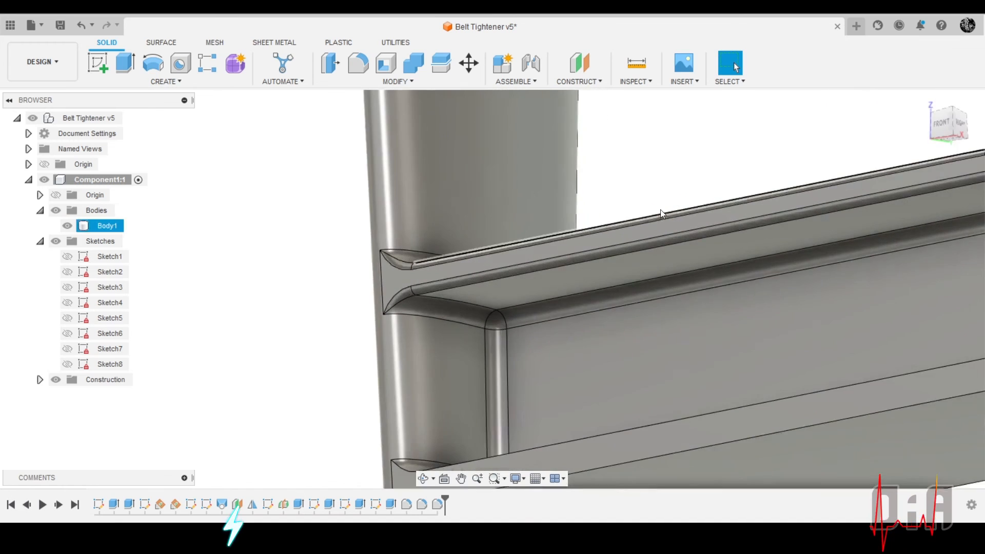
pyautogui.scroll(-10, 666, 245)
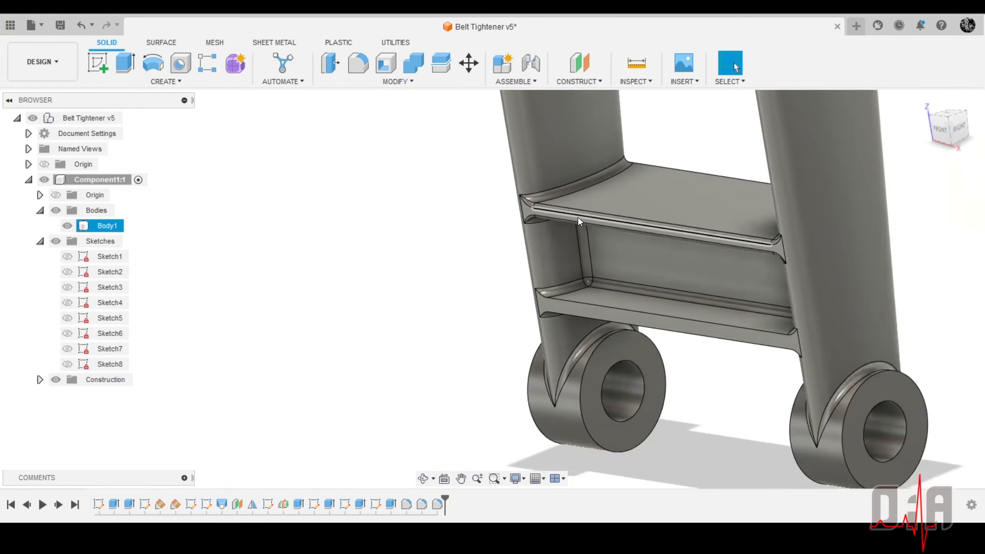
pyautogui.doubleClick(435, 505)
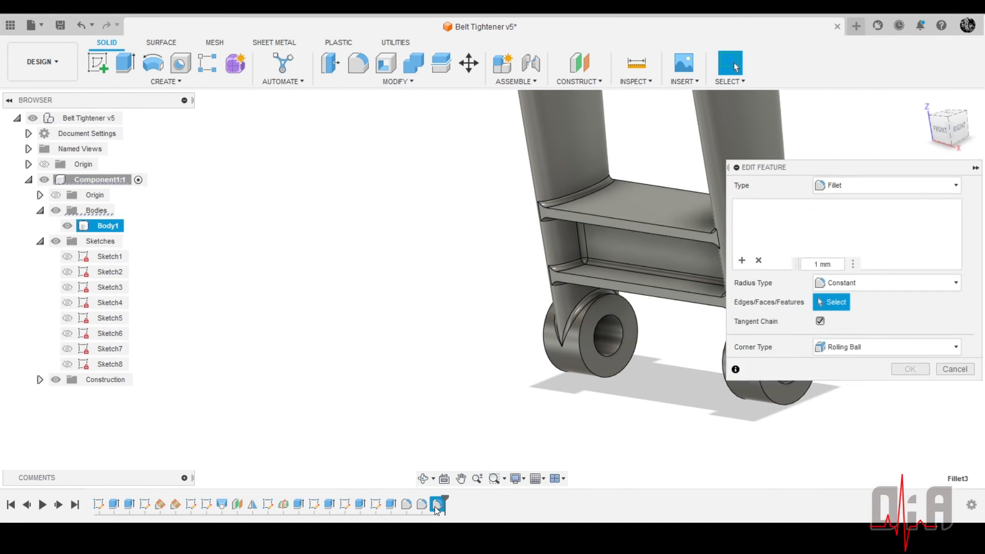
pyautogui.scroll(3, 620, 297)
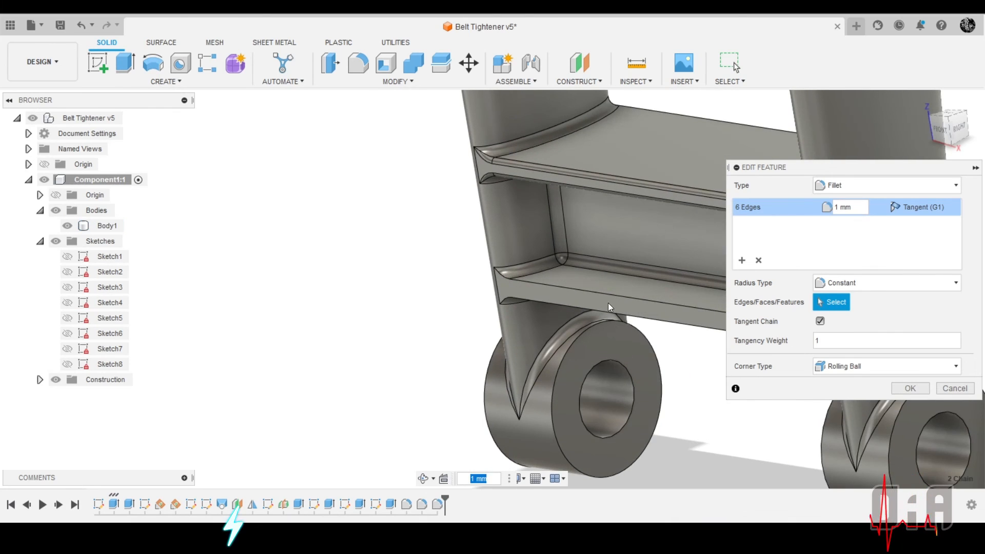
pyautogui.scroll(-5, 608, 303)
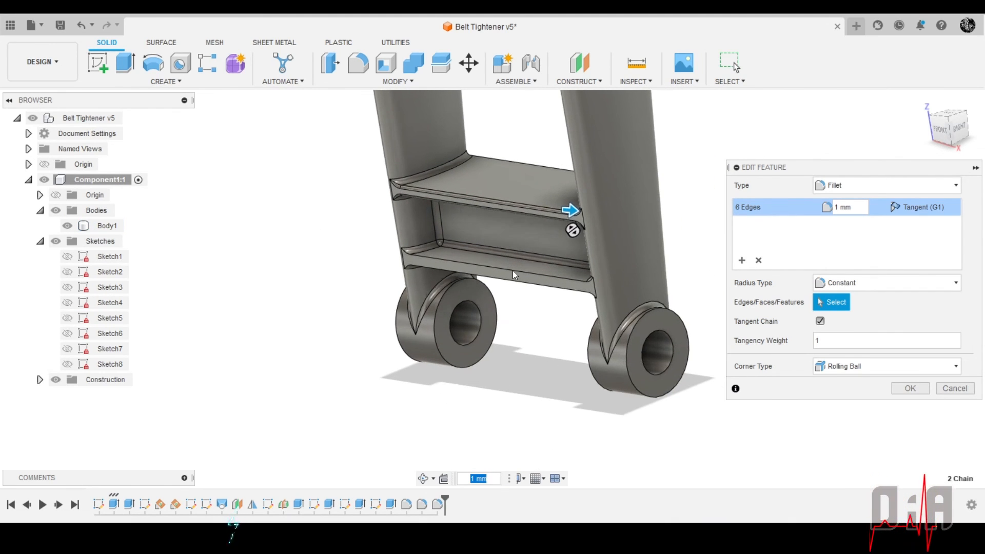
pyautogui.scroll(3, 513, 271)
pyautogui.click(741, 260)
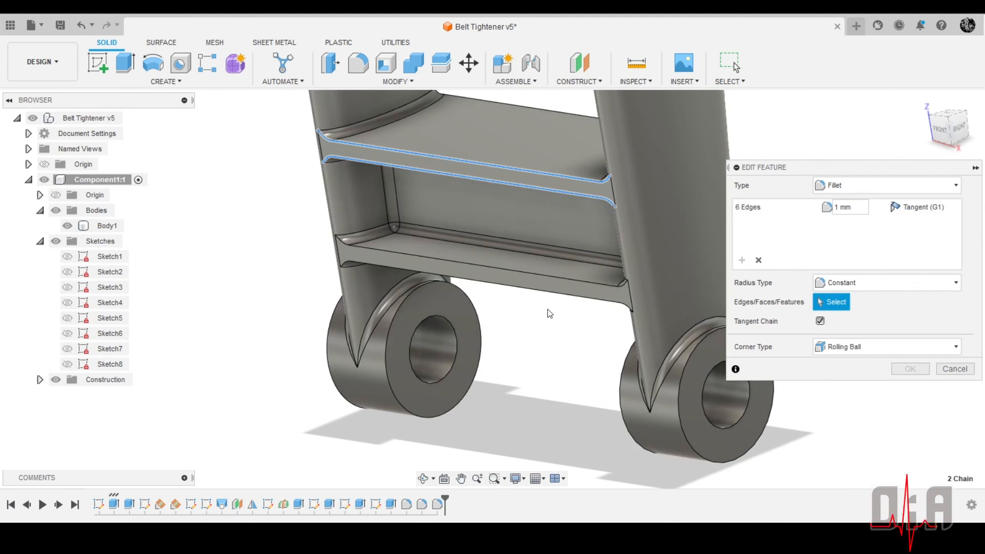
pyautogui.click(479, 265)
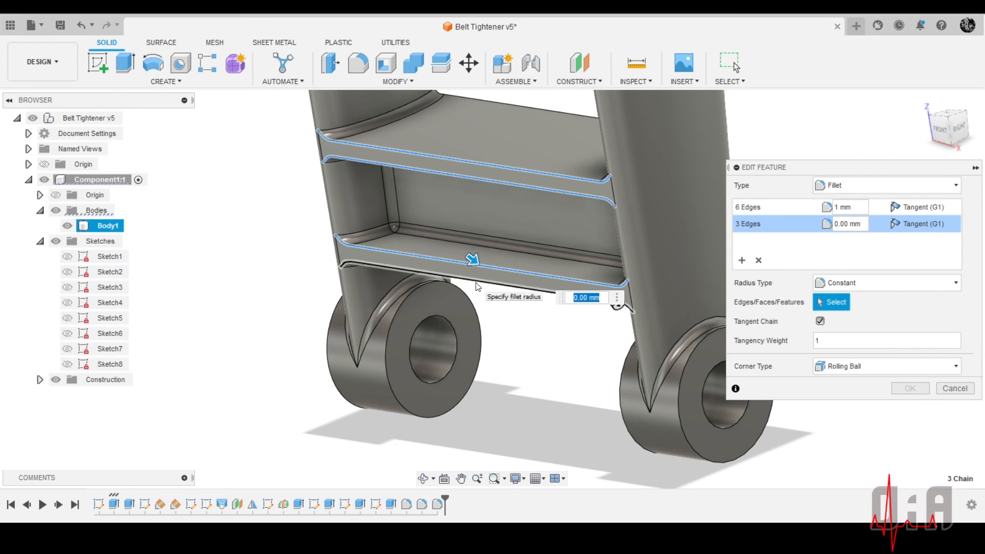
pyautogui.scroll(-3, 447, 294)
# On the crossbar's back side, add both edge chains of the upper flange and the upper edge chain of the lower flange to the set
pyautogui.scroll(-2, 630, 173)
pyautogui.keyDown('shift'); pyautogui.moveTo(631, 171); pyautogui.dragTo(474, 226, button='middle'); pyautogui.keyUp('shift')
pyautogui.scroll(-4, 464, 295)
pyautogui.scroll(2, 536, 242)
pyautogui.scroll(8, 552, 232)
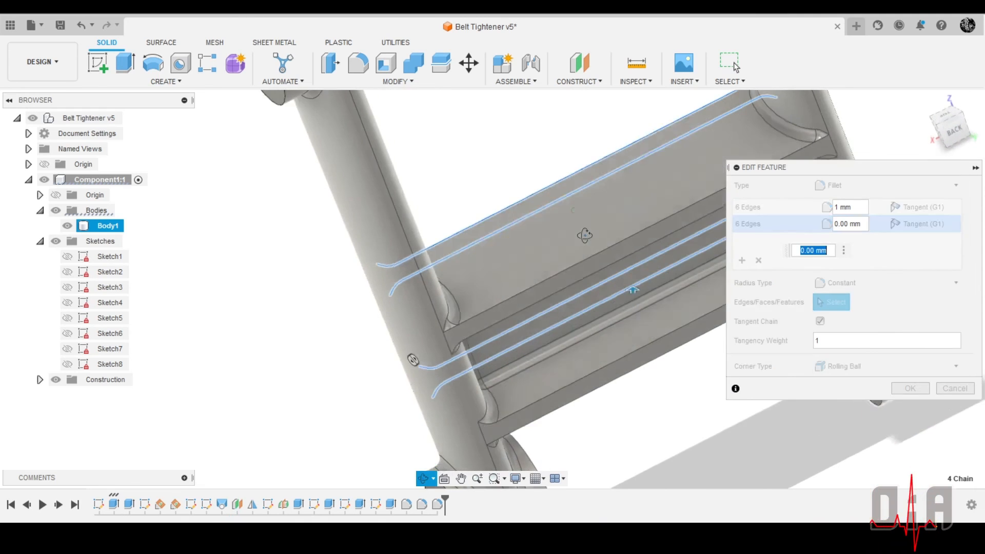
pyautogui.scroll(-8, 586, 276)
pyautogui.keyDown('shift'); pyautogui.moveTo(587, 275); pyautogui.dragTo(516, 213, button='middle'); pyautogui.keyUp('shift')
pyautogui.scroll(4, 472, 208)
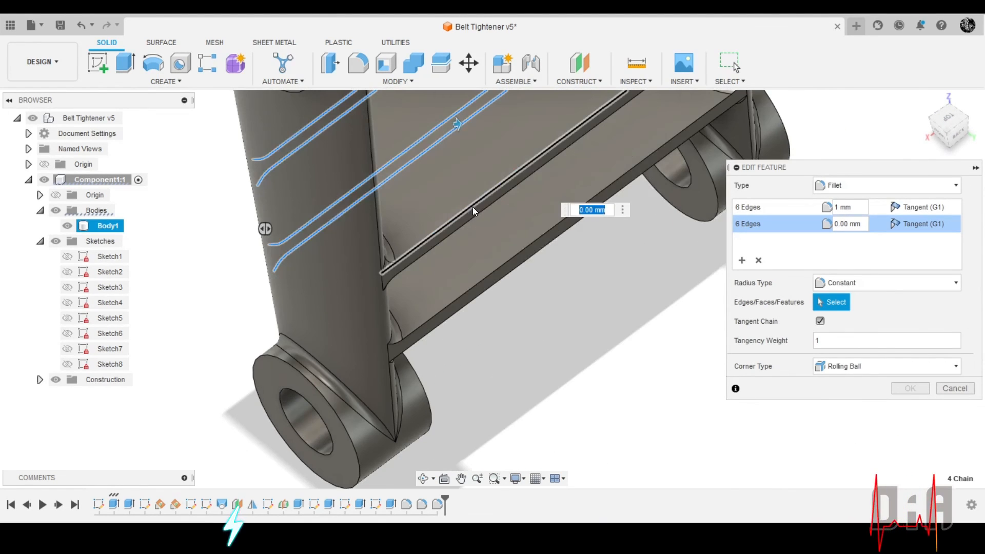
pyautogui.click(470, 206)
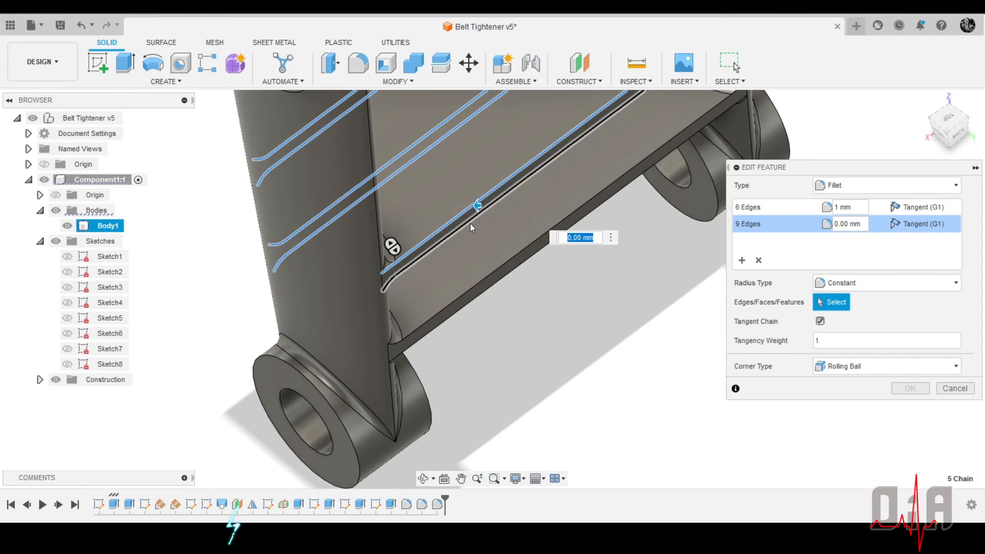
pyautogui.click(482, 282)
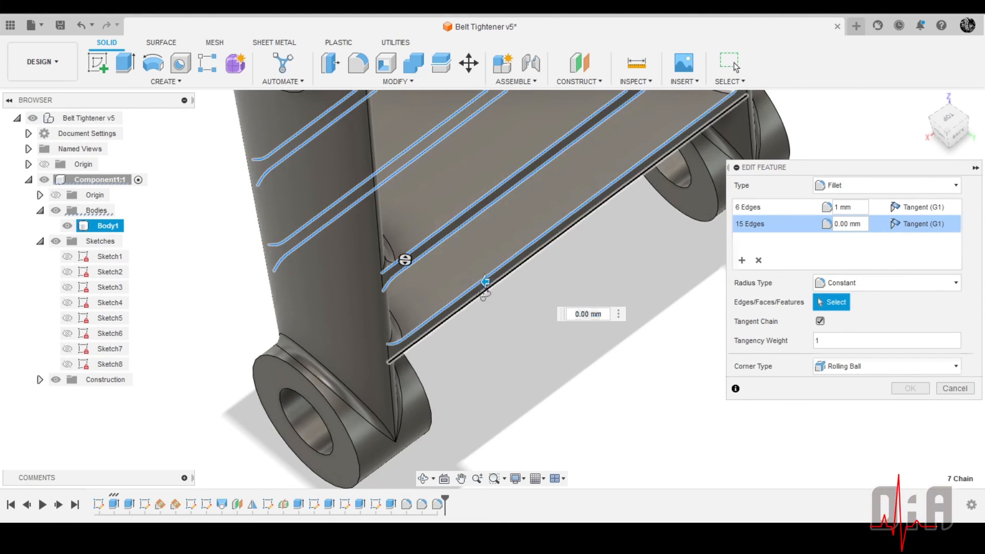
# Add the lower flange's bottom back edge chain and finish the edge set with a 1 mm radius
pyautogui.keyDown('shift'); pyautogui.moveTo(481, 281); pyautogui.dragTo(437, 281, button='middle'); pyautogui.keyUp('shift')
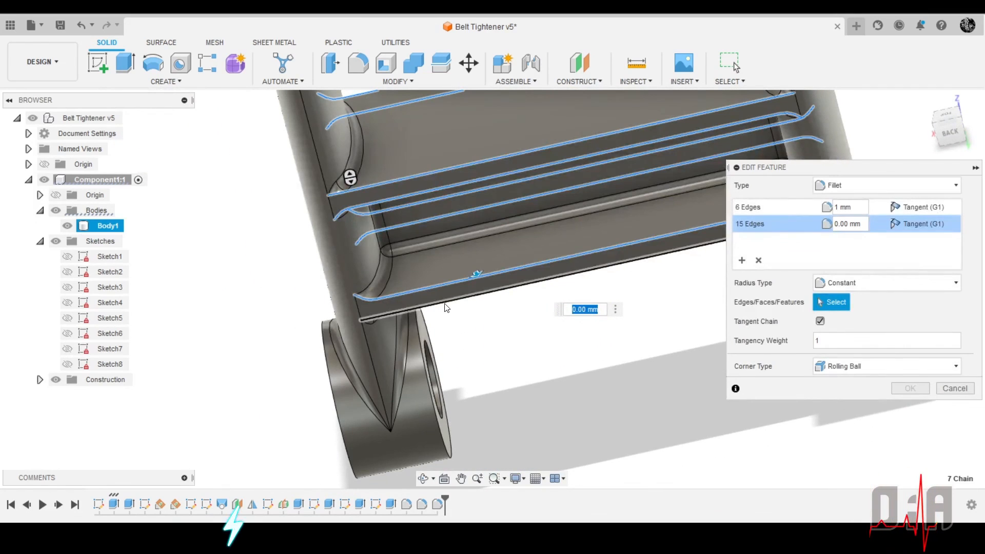
pyautogui.click(450, 306)
pyautogui.keyDown('shift'); pyautogui.moveTo(488, 349); pyautogui.dragTo(496, 345, button='middle'); pyautogui.keyUp('shift')
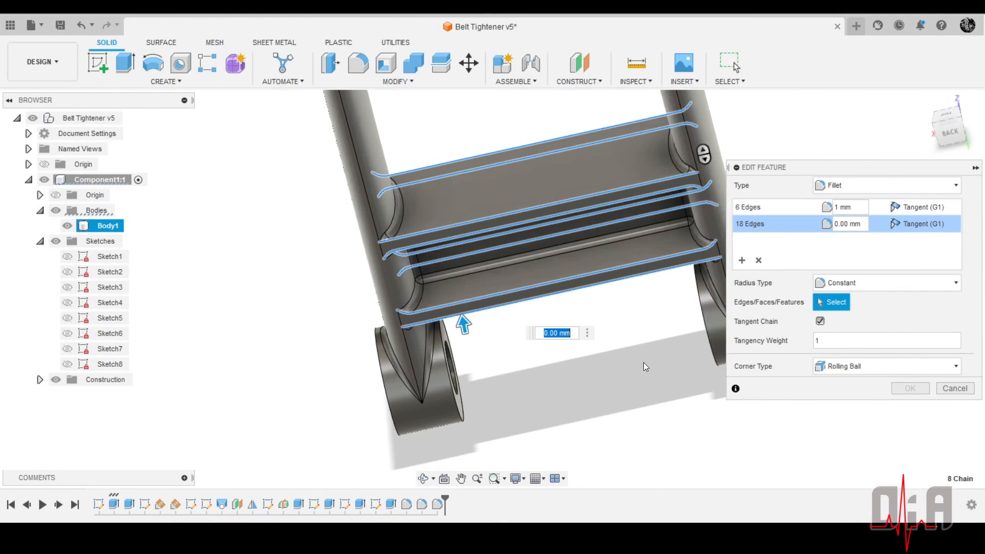
pyautogui.write('1')
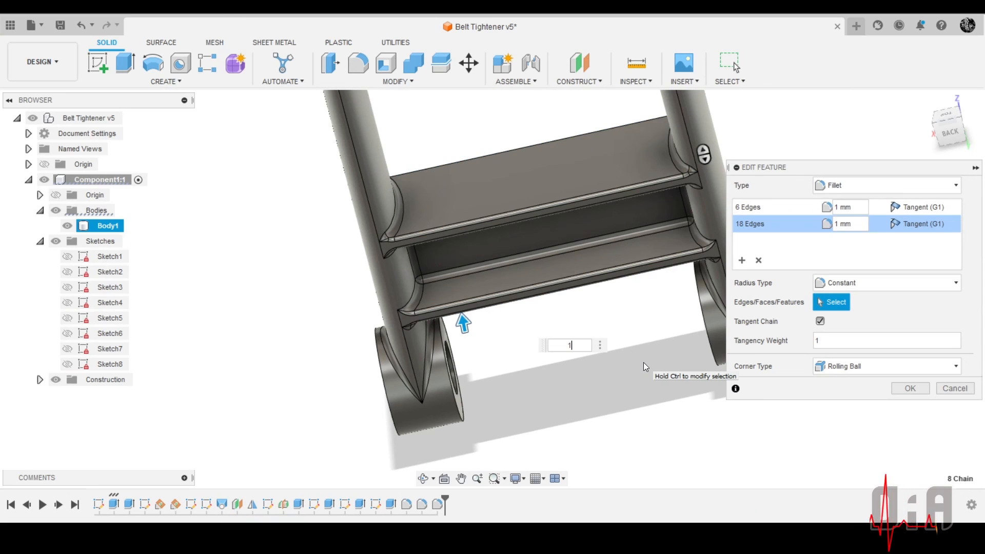
pyautogui.press('Return')
# Examine the filleted crossbar, arms and bosses of the frame from several sides
pyautogui.keyDown('shift'); pyautogui.moveTo(766, 377); pyautogui.dragTo(719, 257, button='middle'); pyautogui.keyUp('shift')
pyautogui.scroll(3, 659, 208)
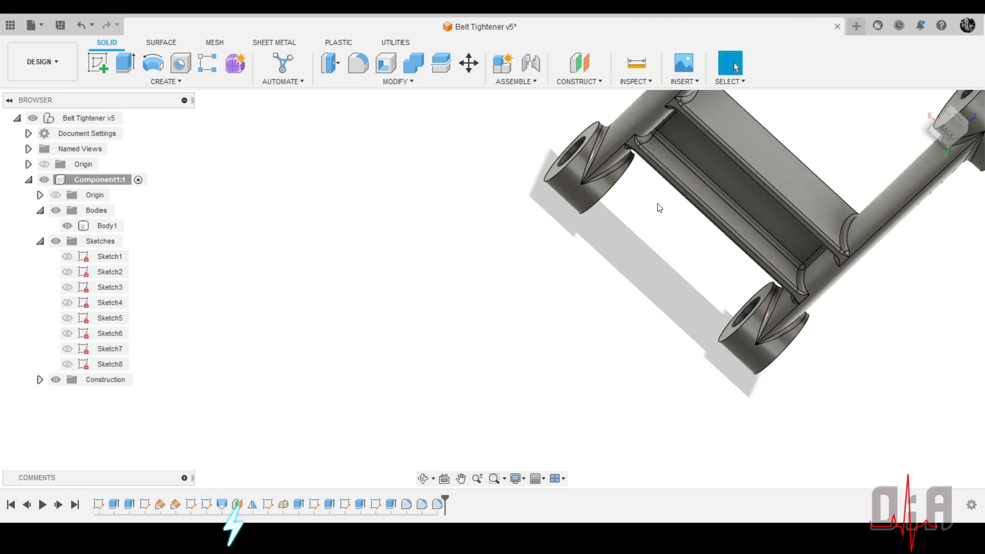
pyautogui.keyDown('shift'); pyautogui.moveTo(660, 208); pyautogui.dragTo(844, 316, button='middle'); pyautogui.keyUp('shift')
pyautogui.scroll(-4, 732, 294)
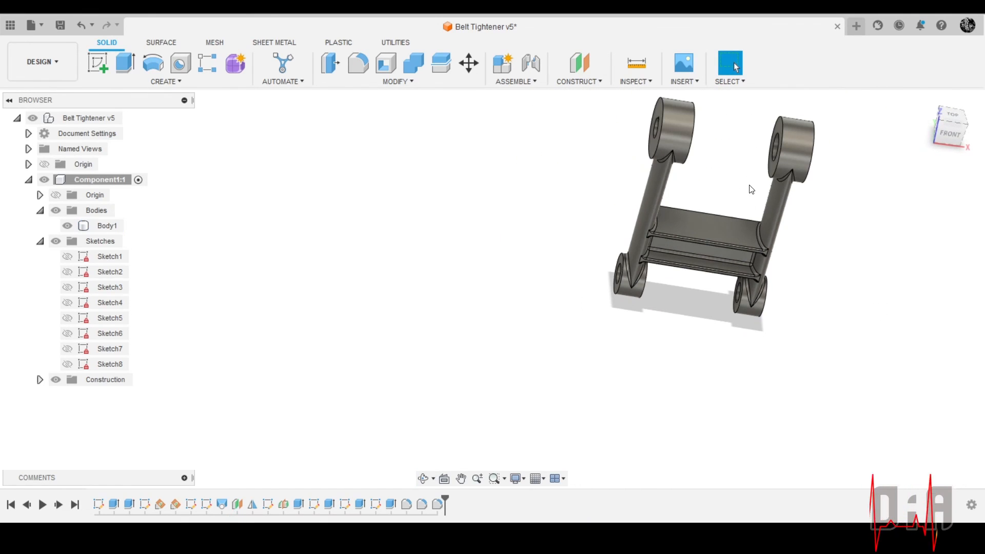
pyautogui.scroll(4, 761, 215)
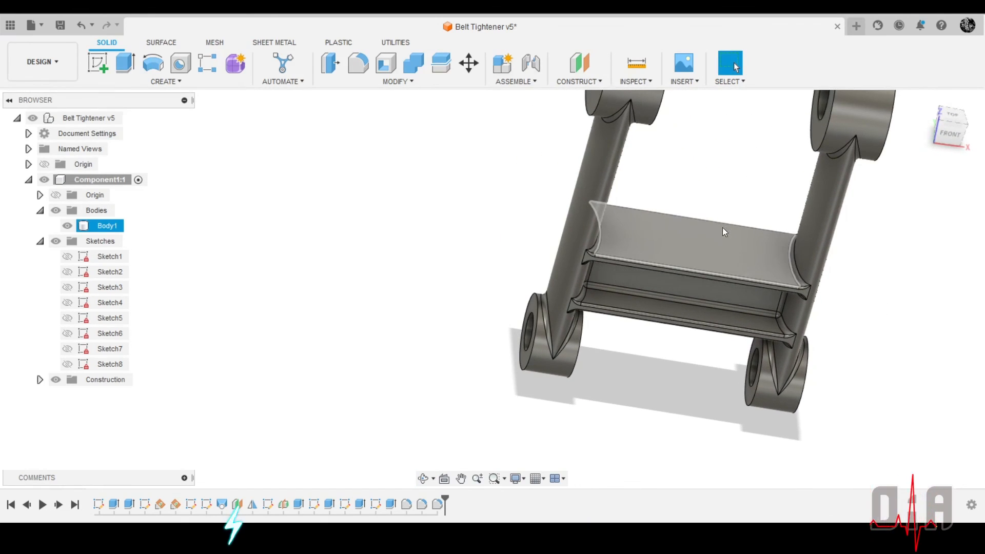
pyautogui.keyDown('shift'); pyautogui.moveTo(722, 227); pyautogui.dragTo(688, 226, button='middle'); pyautogui.keyUp('shift')
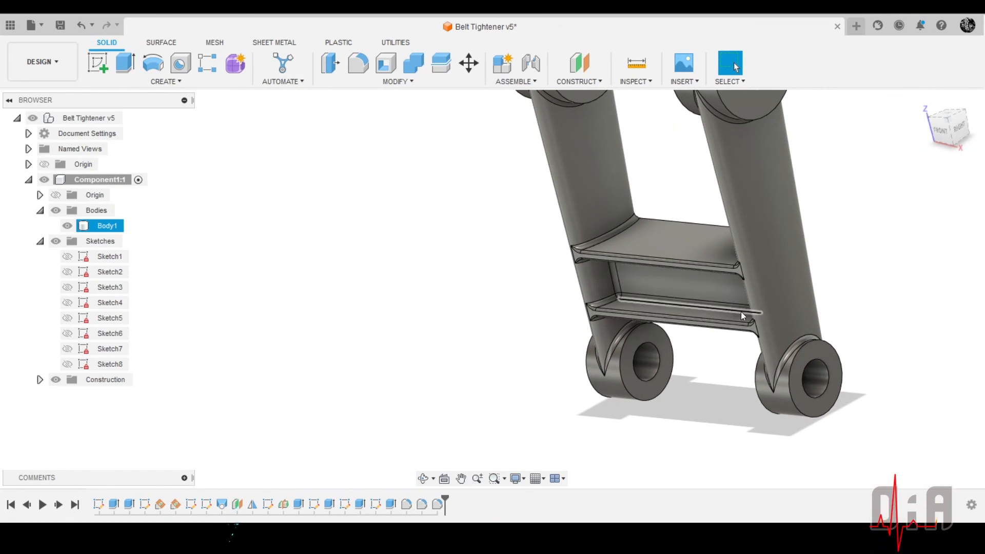
pyautogui.scroll(3, 792, 257)
pyautogui.scroll(-3, 793, 257)
pyautogui.keyDown('shift'); pyautogui.moveTo(809, 253); pyautogui.dragTo(763, 236, button='middle'); pyautogui.keyUp('shift')
pyautogui.scroll(-2, 762, 237)
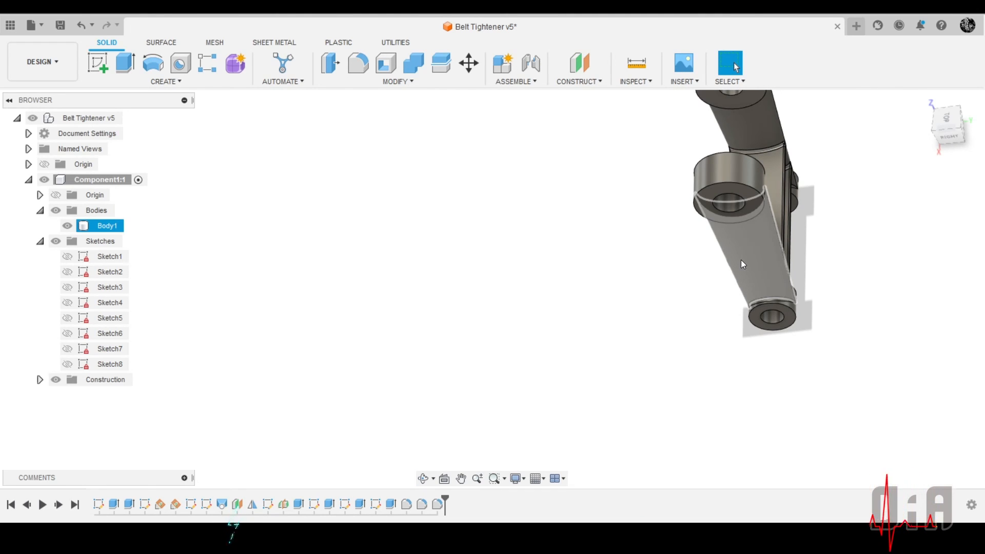
# Assign the Steel physical material already in the design to Component1
pyautogui.click(927, 99)
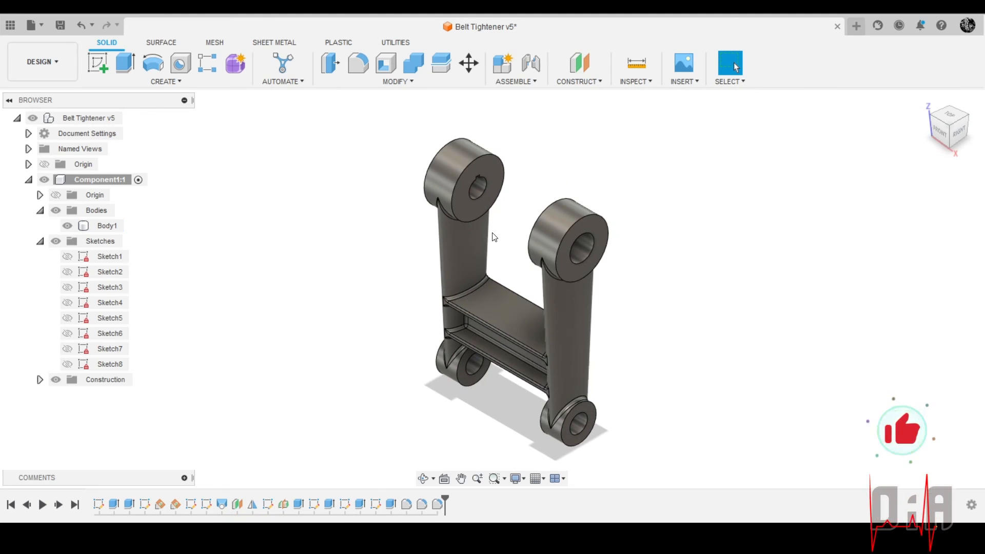
pyautogui.scroll(5, 492, 239)
pyautogui.keyDown('shift'); pyautogui.moveTo(492, 277); pyautogui.dragTo(306, 308, button='middle'); pyautogui.keyUp('shift')
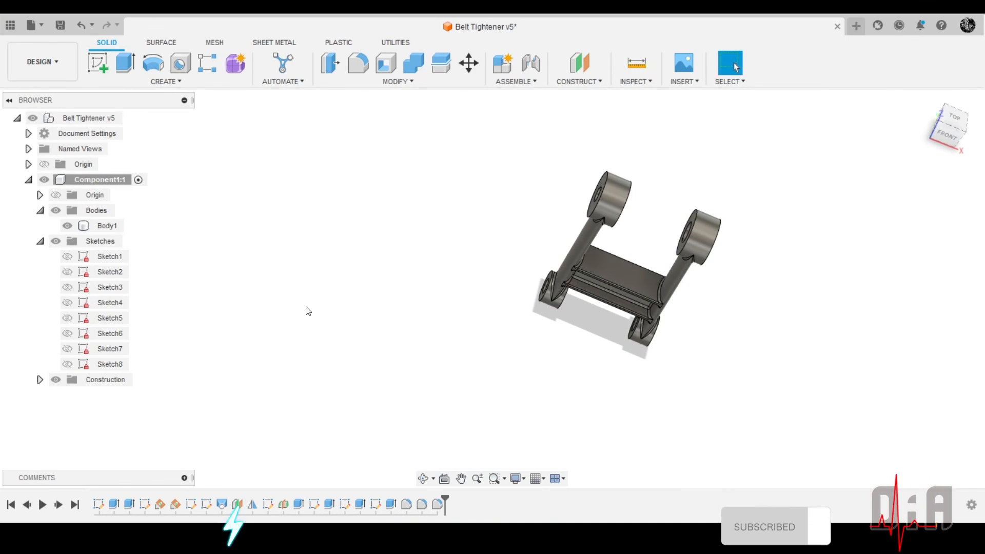
pyautogui.rightClick(103, 180)
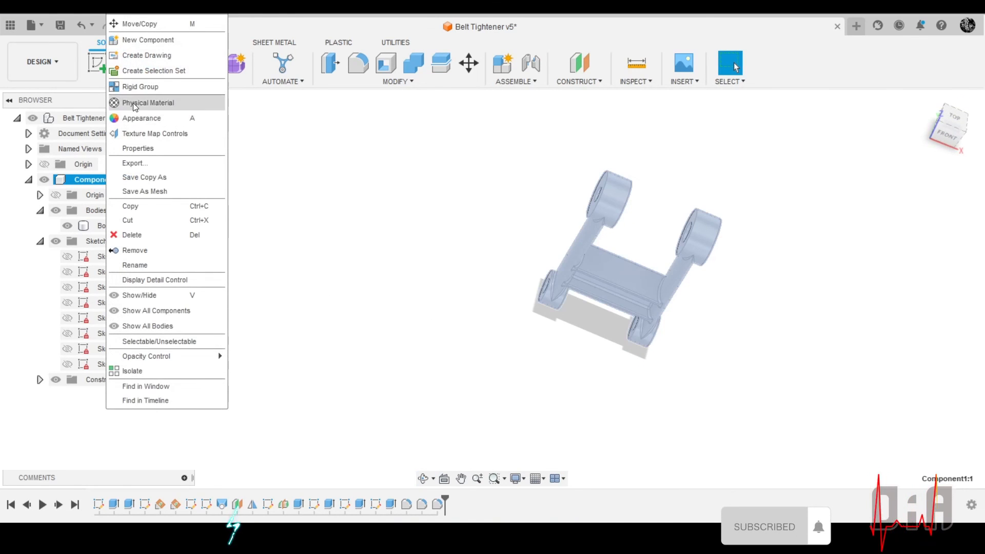
pyautogui.click(154, 102)
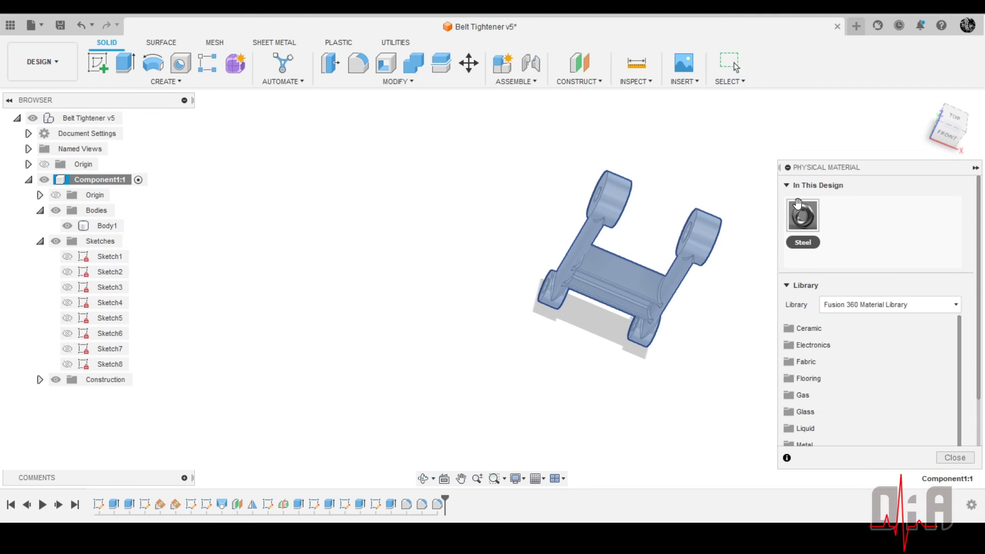
pyautogui.moveTo(799, 208); pyautogui.dragTo(112, 183)
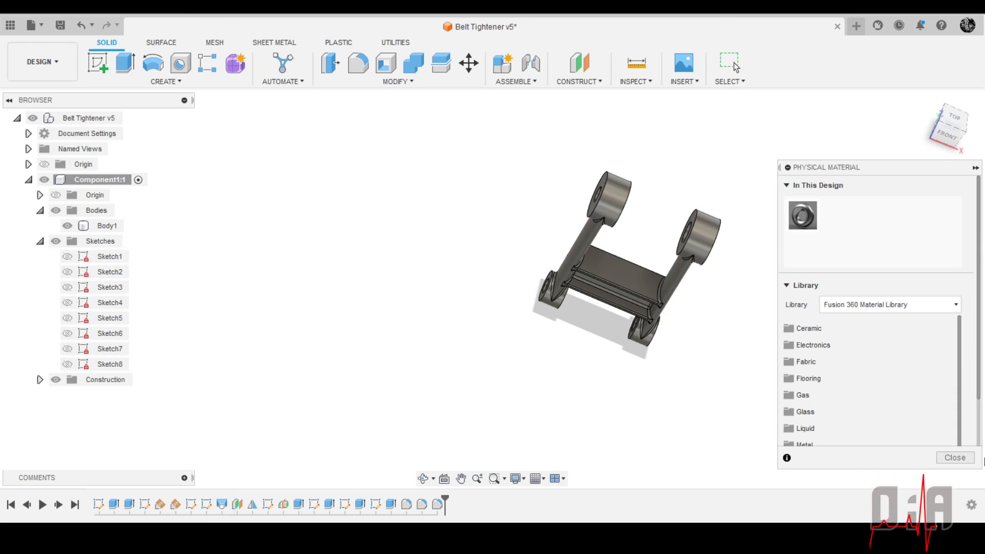
pyautogui.click(953, 457)
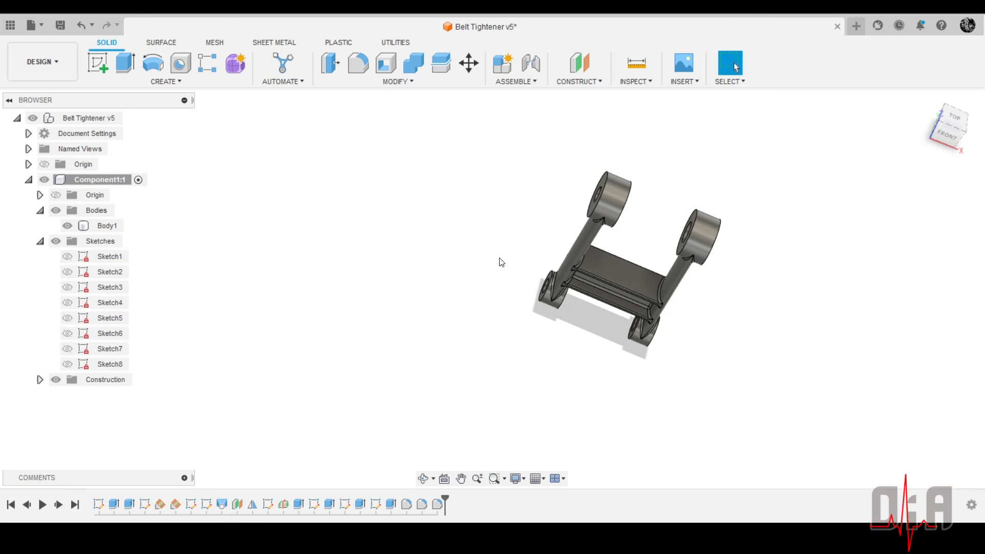
# Save the belt tightener design as a new version with the description "User Saved"
pyautogui.press('F6')
pyautogui.keyDown('shift'); pyautogui.moveTo(665, 281); pyautogui.dragTo(714, 262, button='middle'); pyautogui.keyUp('shift')
pyautogui.scroll(-4, 714, 262)
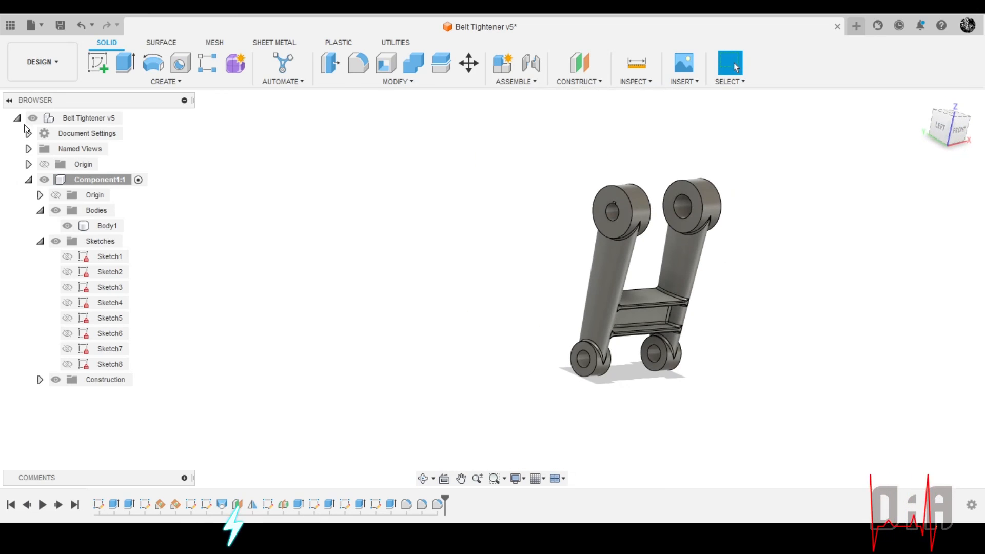
pyautogui.click(60, 25)
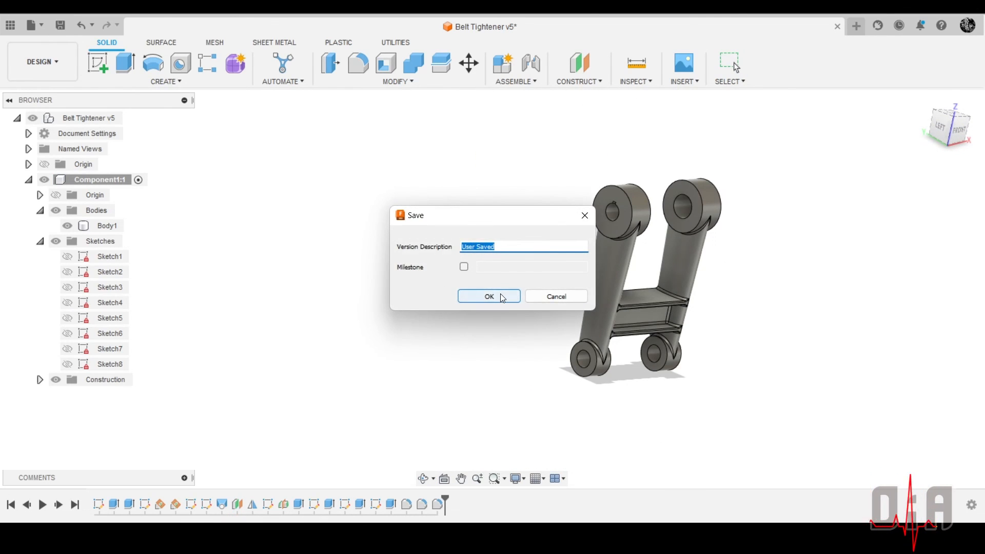
pyautogui.click(490, 295)
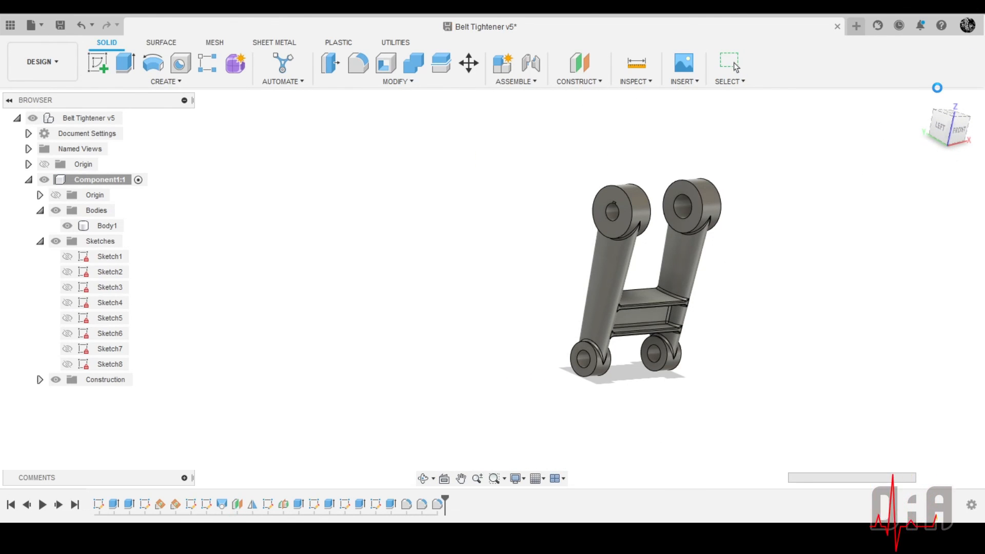
# Examine the finished frame's bosses, arms and filleted crossbar from the front and in the home view
pyautogui.click(924, 99)
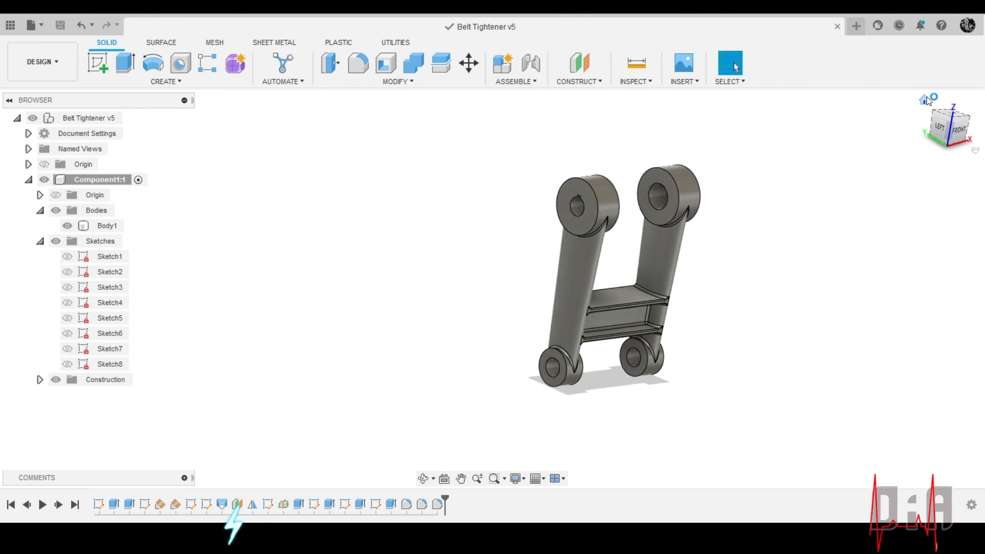
pyautogui.click(650, 296)
pyautogui.keyDown('shift'); pyautogui.moveTo(651, 297); pyautogui.dragTo(682, 250, button='middle'); pyautogui.keyUp('shift')
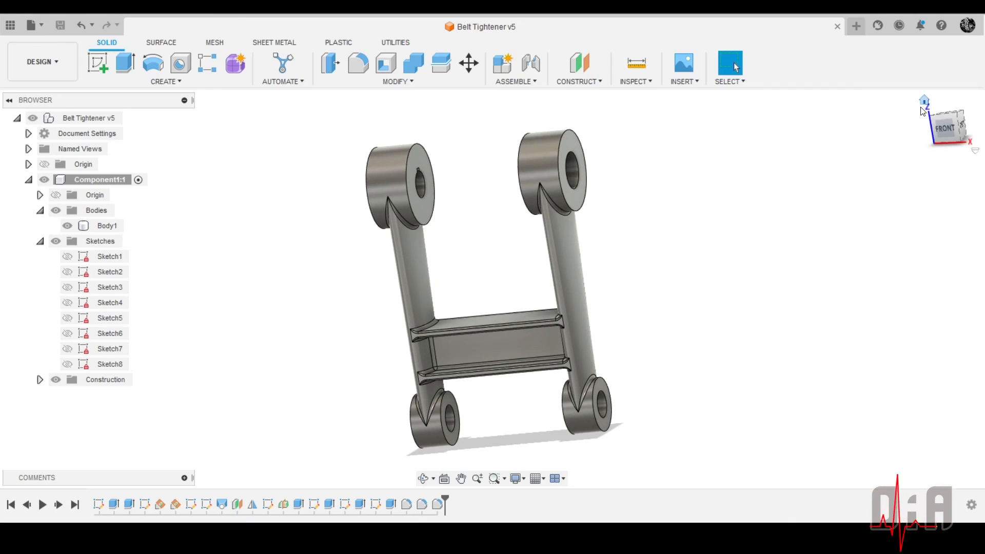
pyautogui.click(925, 103)
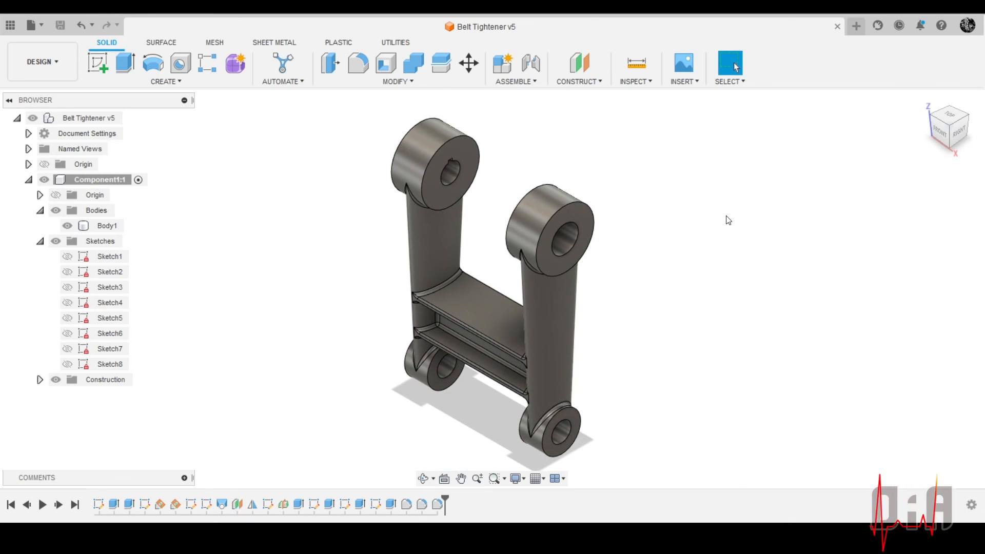
pyautogui.scroll(3, 491, 272)
pyautogui.scroll(-4, 509, 263)
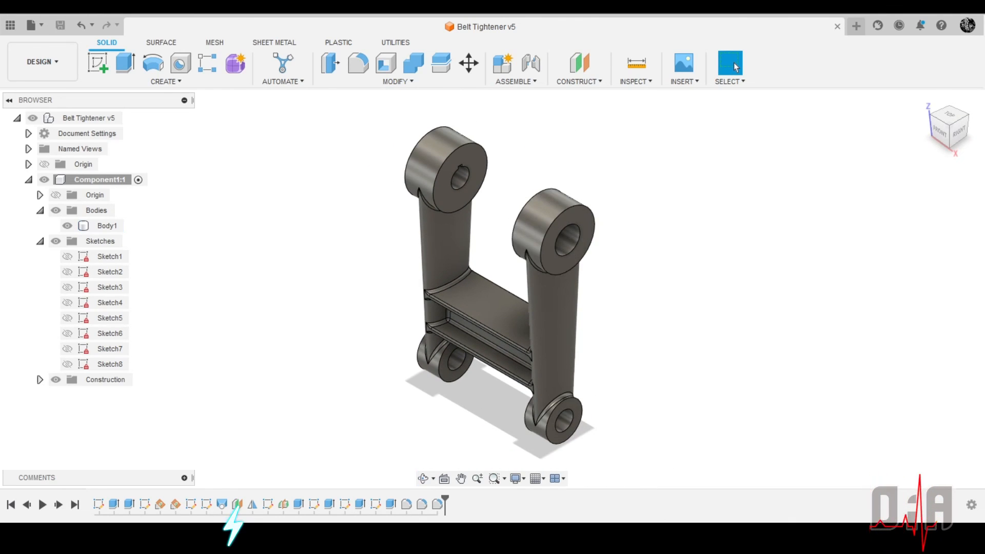
pyautogui.scroll(-2, 545, 273)
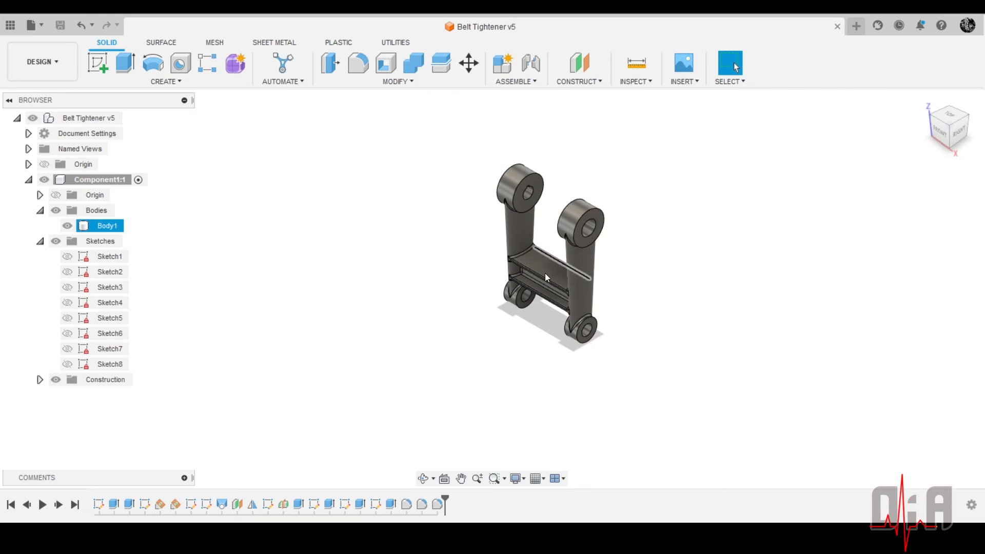
pyautogui.scroll(2, 534, 257)
pyautogui.scroll(-3, 548, 233)
pyautogui.scroll(2, 550, 219)
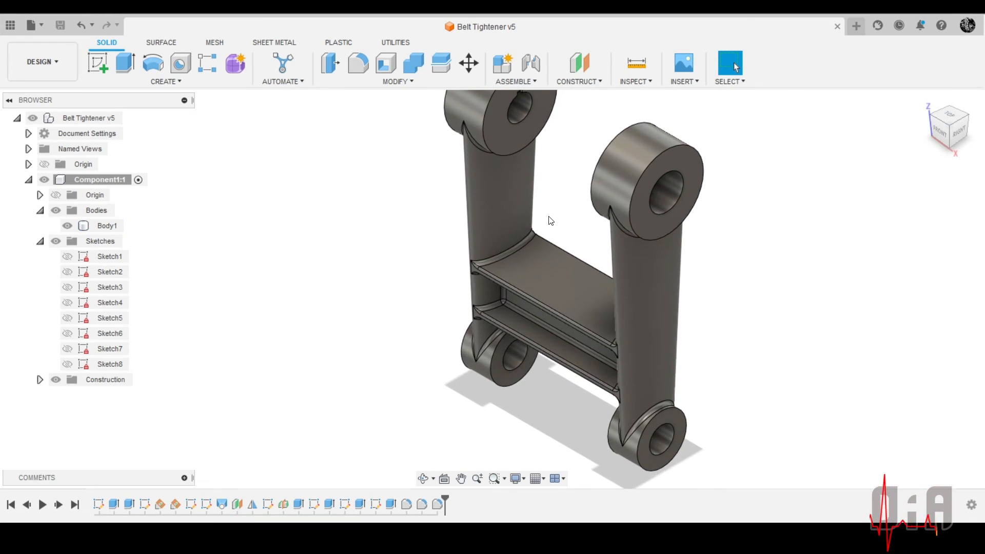
pyautogui.click(565, 240)
pyautogui.keyDown('shift'); pyautogui.moveTo(565, 240); pyautogui.dragTo(635, 205, button='middle'); pyautogui.keyUp('shift')
pyautogui.keyDown('shift'); pyautogui.moveTo(652, 238); pyautogui.dragTo(677, 266, button='middle'); pyautogui.keyUp('shift')
pyautogui.scroll(2, 662, 159)
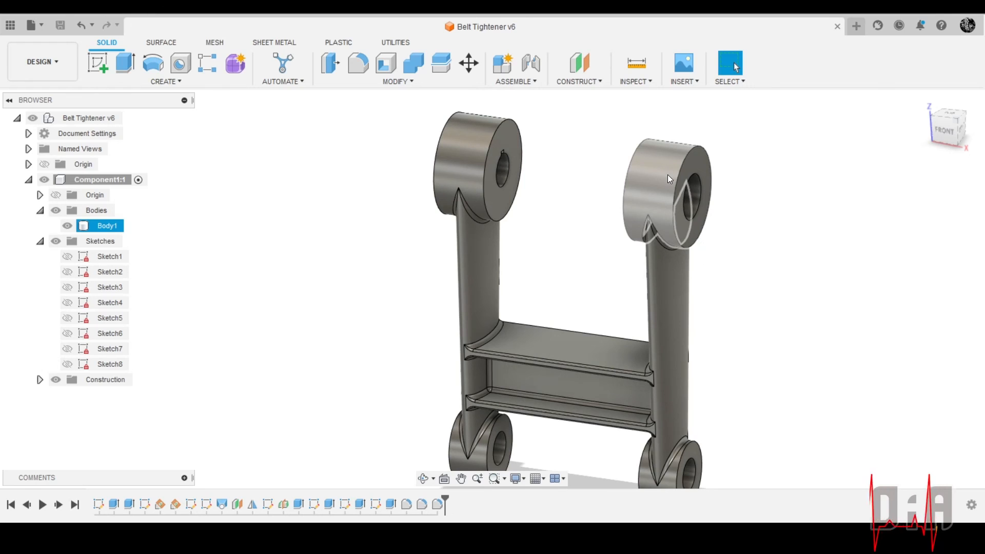
pyautogui.scroll(-3, 657, 226)
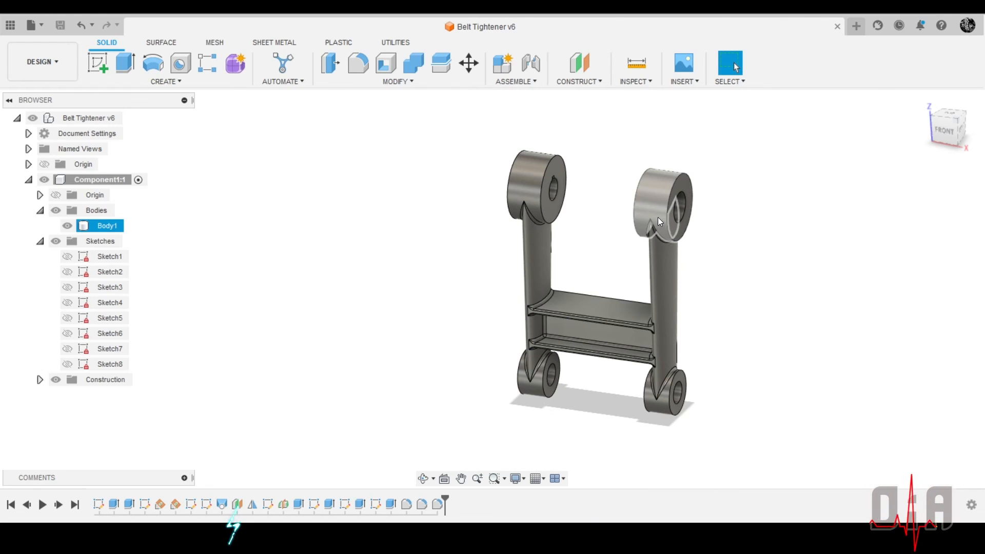
pyautogui.scroll(5, 616, 218)
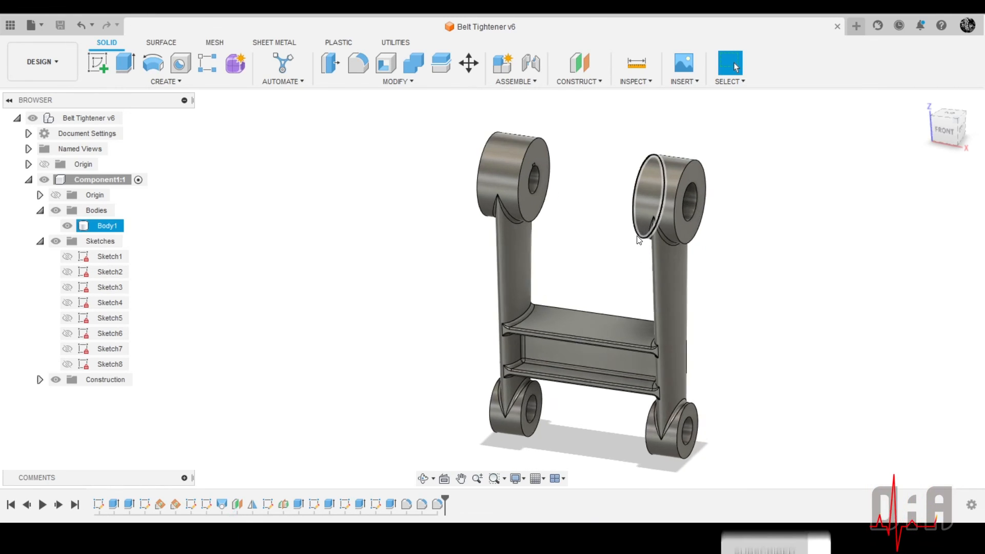
pyautogui.scroll(-2, 620, 200)
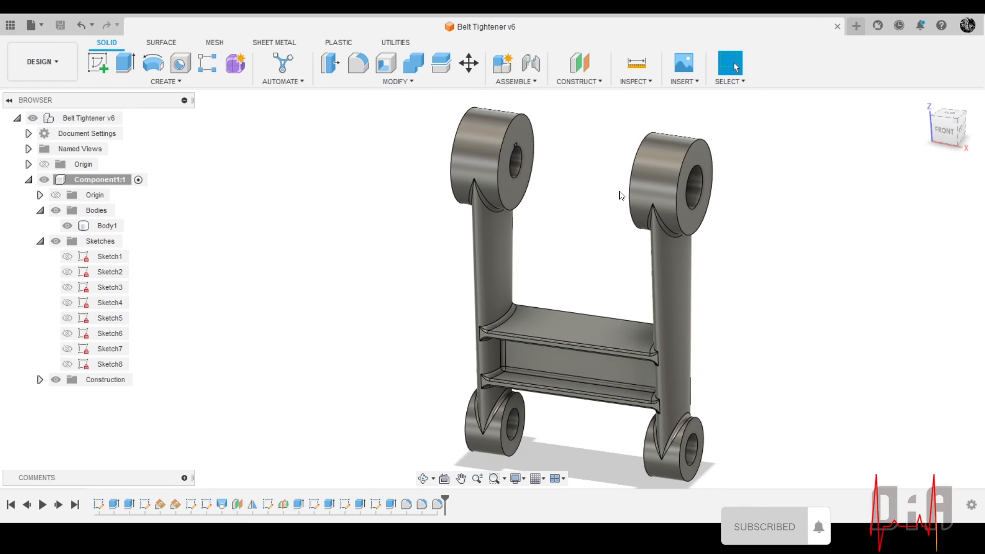
pyautogui.scroll(-2, 622, 204)
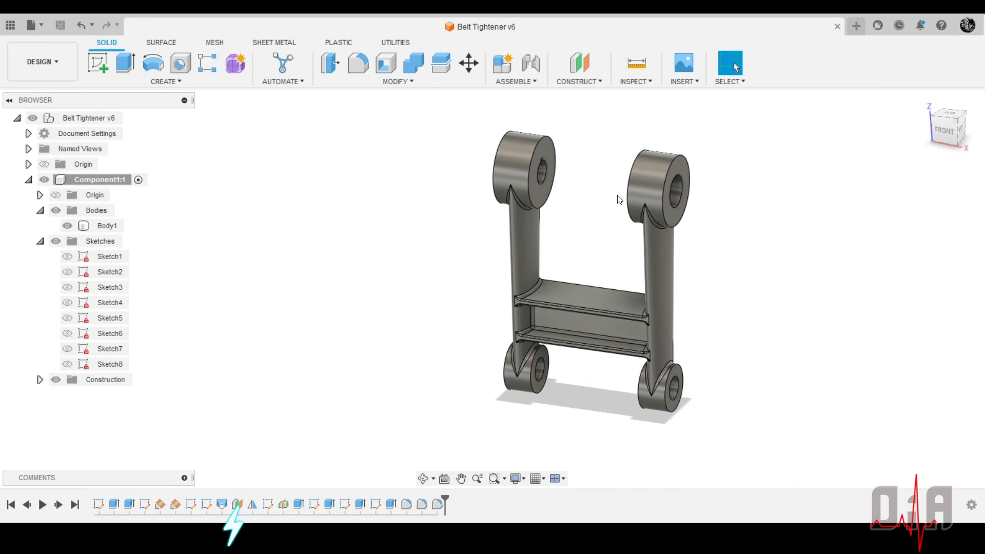
pyautogui.scroll(3, 587, 275)
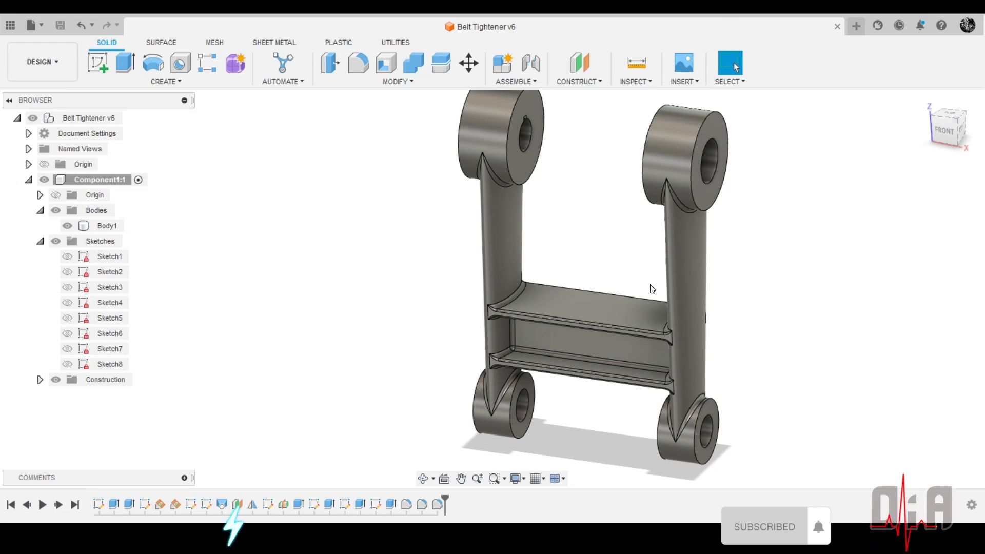
pyautogui.scroll(-3, 681, 313)
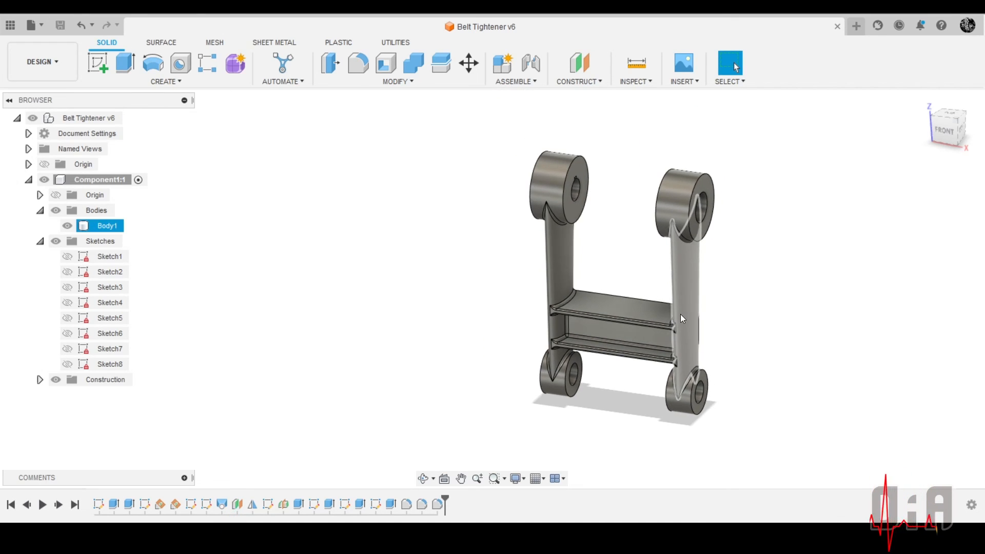
pyautogui.scroll(5, 690, 277)
pyautogui.scroll(-2, 699, 275)
pyautogui.moveTo(748, 270)
pyautogui.keyDown('shift'); pyautogui.mouseDown(button='middle')
pyautogui.moveTo(718, 251)
pyautogui.moveTo(770, 260)
pyautogui.moveTo(749, 274)
pyautogui.mouseUp(button='middle'); pyautogui.keyUp('shift')
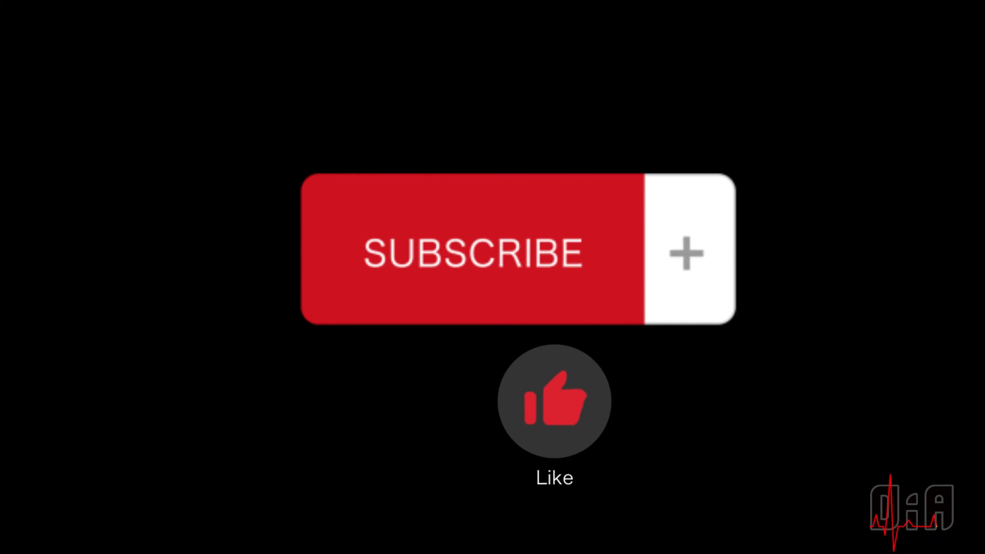